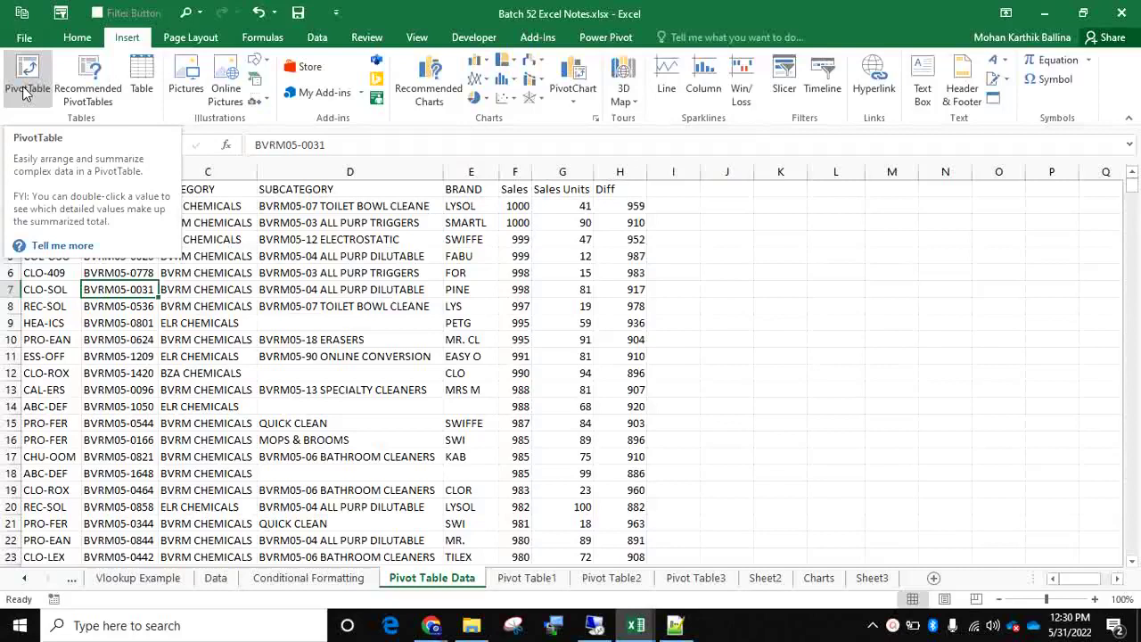
Select the whole Sales column to check its total for all the records.
{"action": "left_click", "coordinate": [304, 256]}
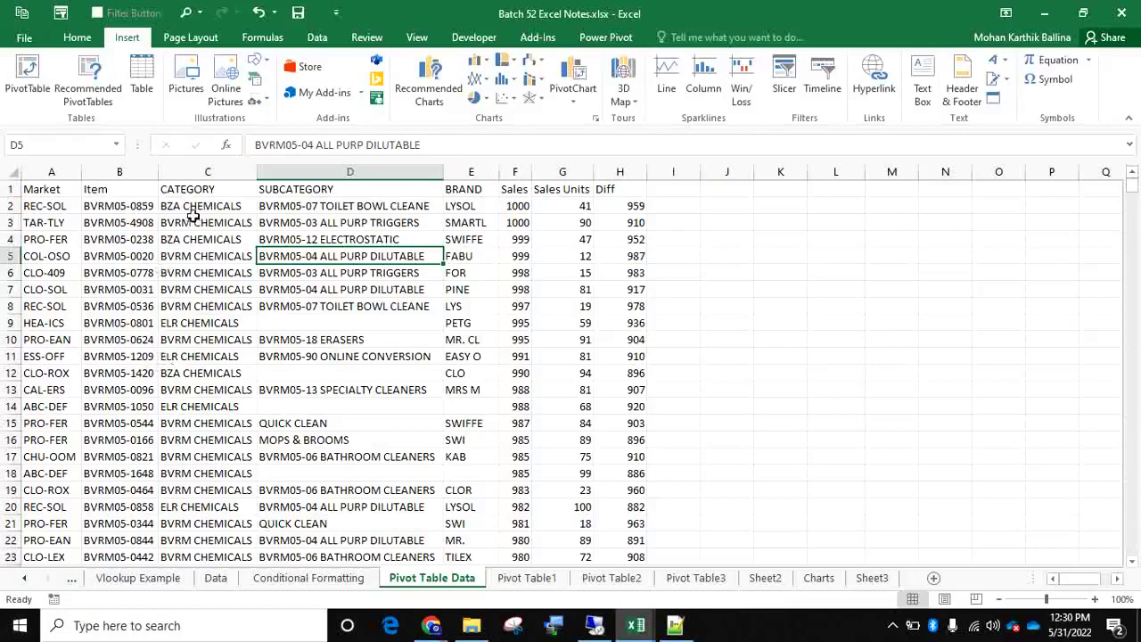
{"action": "left_click", "coordinate": [520, 171]}
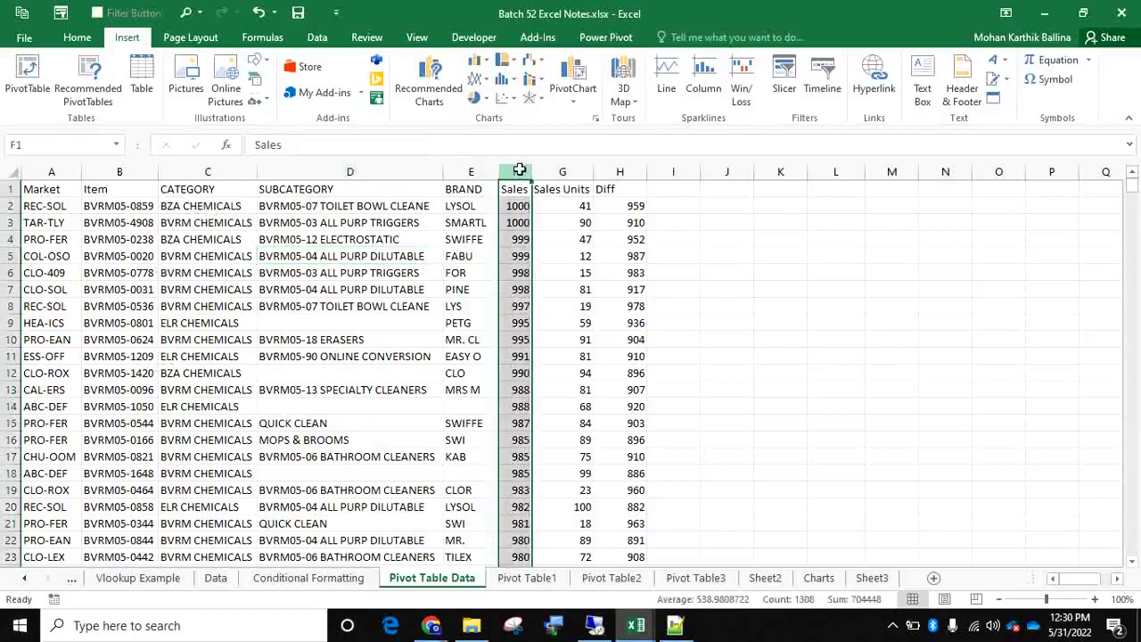
{"action": "left_click", "coordinate": [193, 208]}
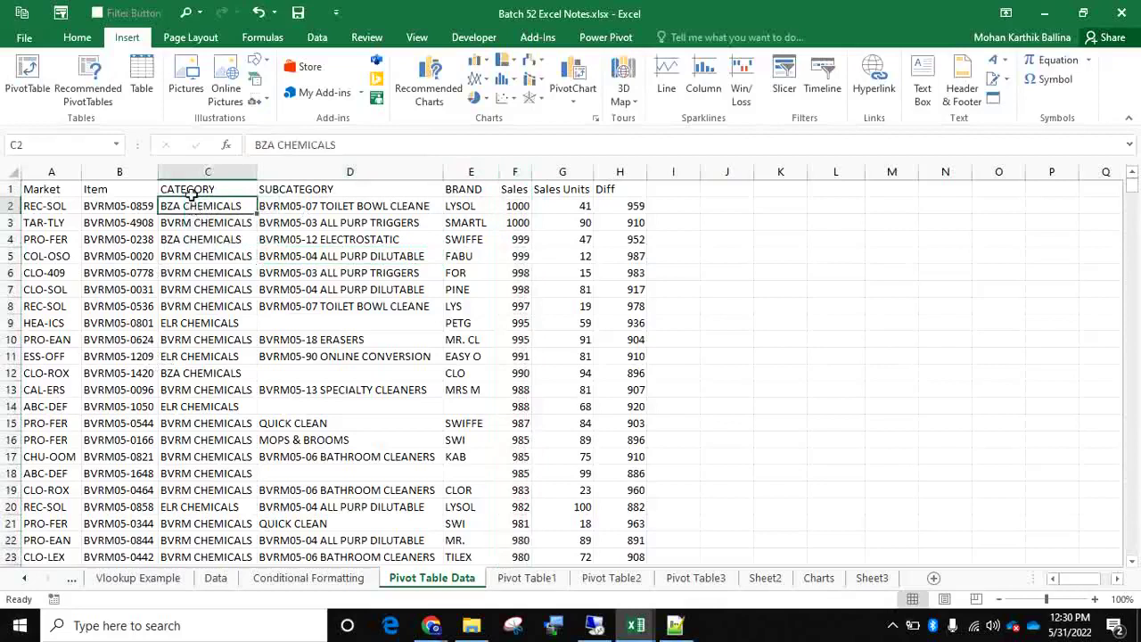
Filter the CATEGORY column to show only BZA CHEMICALS and select the Sales column to check its total.
{"action": "left_click", "coordinate": [186, 190]}
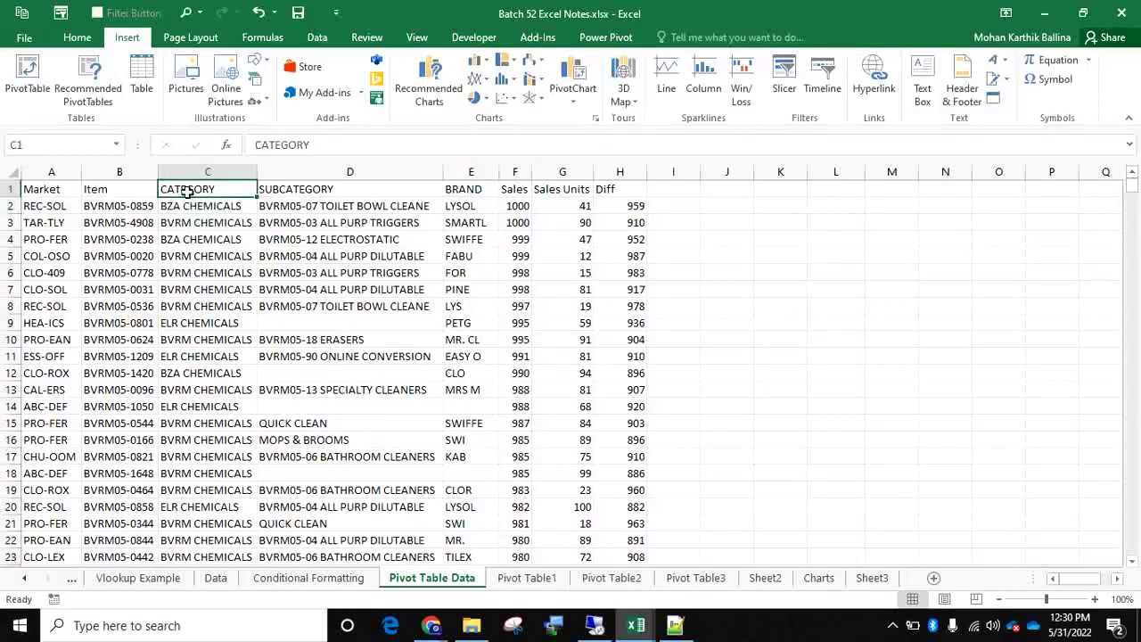
{"action": "key", "text": "ctrl+shift+l"}
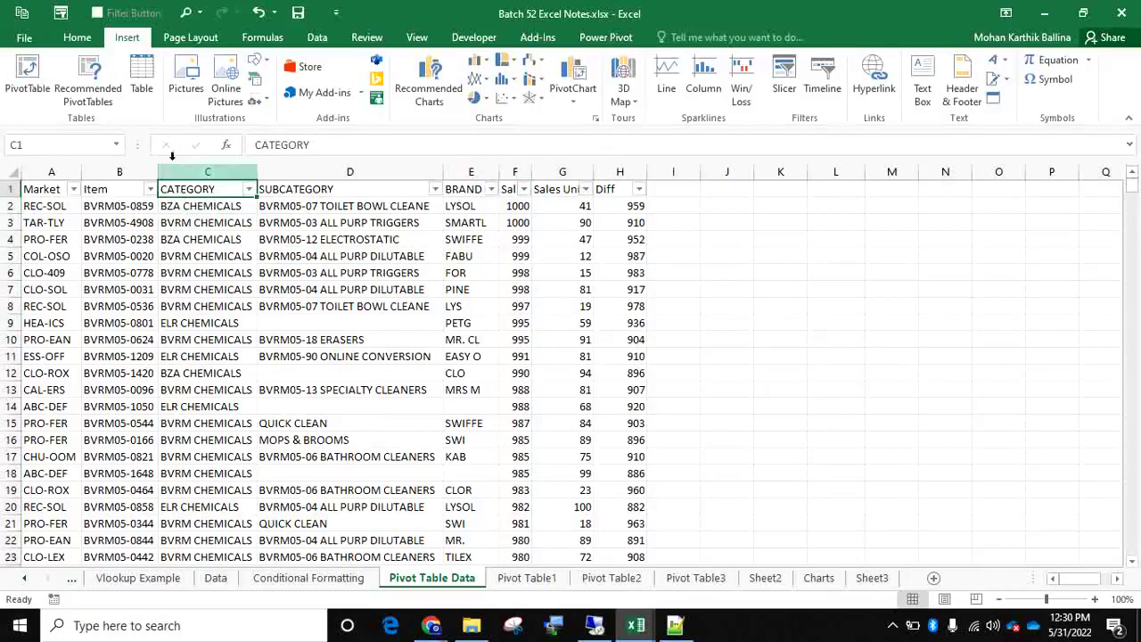
{"action": "left_click", "coordinate": [249, 189]}
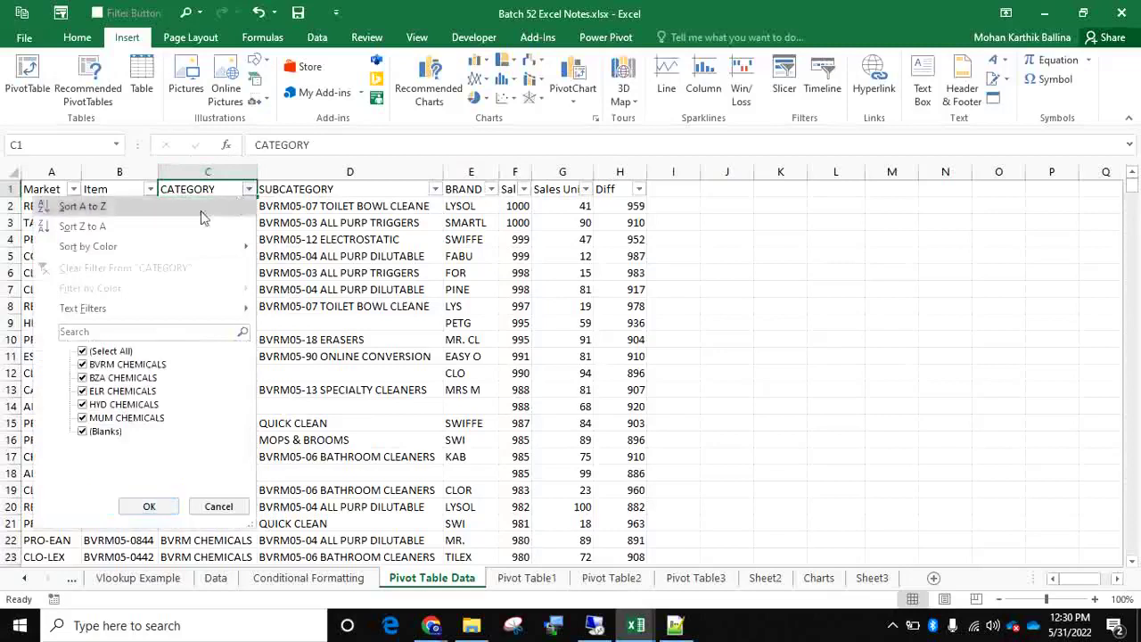
{"action": "left_click", "coordinate": [82, 351]}
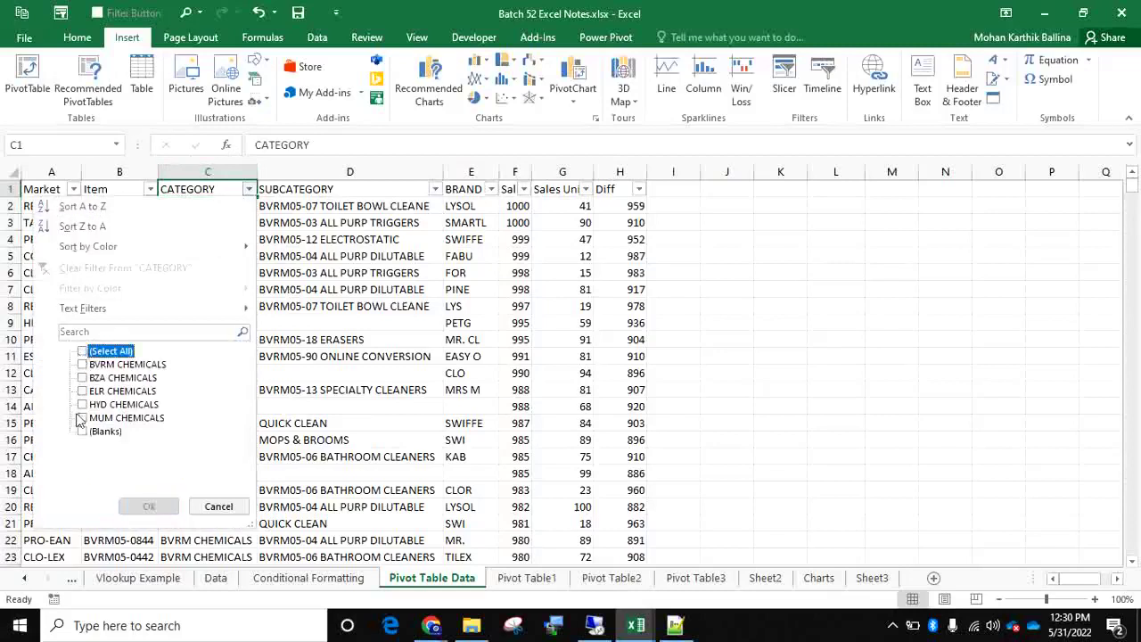
{"action": "left_click", "coordinate": [83, 378]}
{"action": "left_click", "coordinate": [83, 378]}
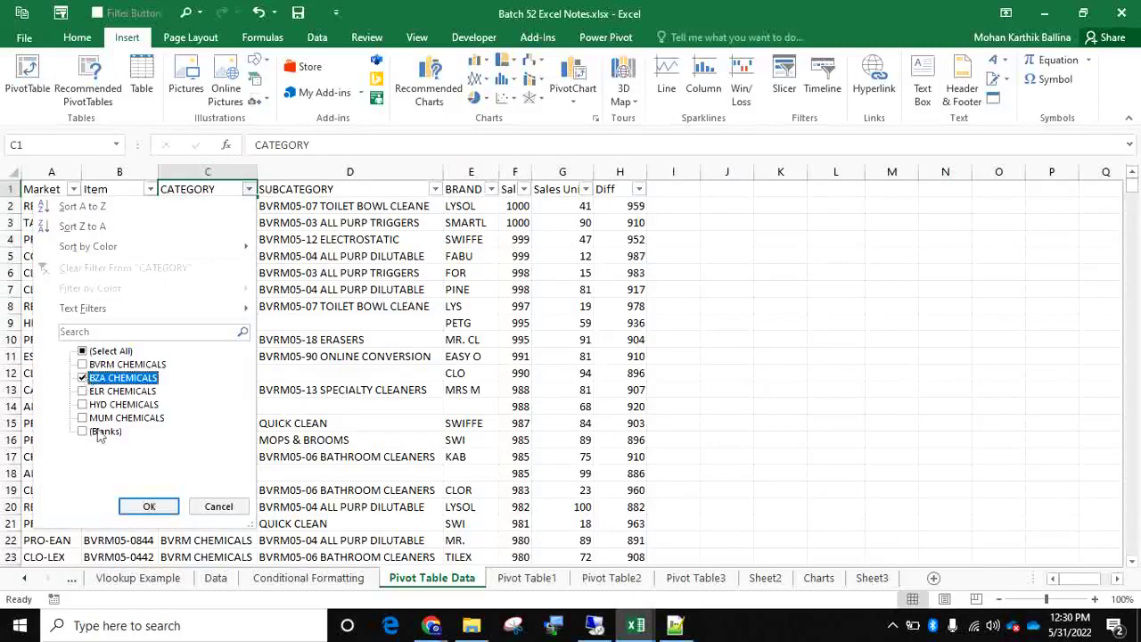
{"action": "left_click", "coordinate": [149, 506]}
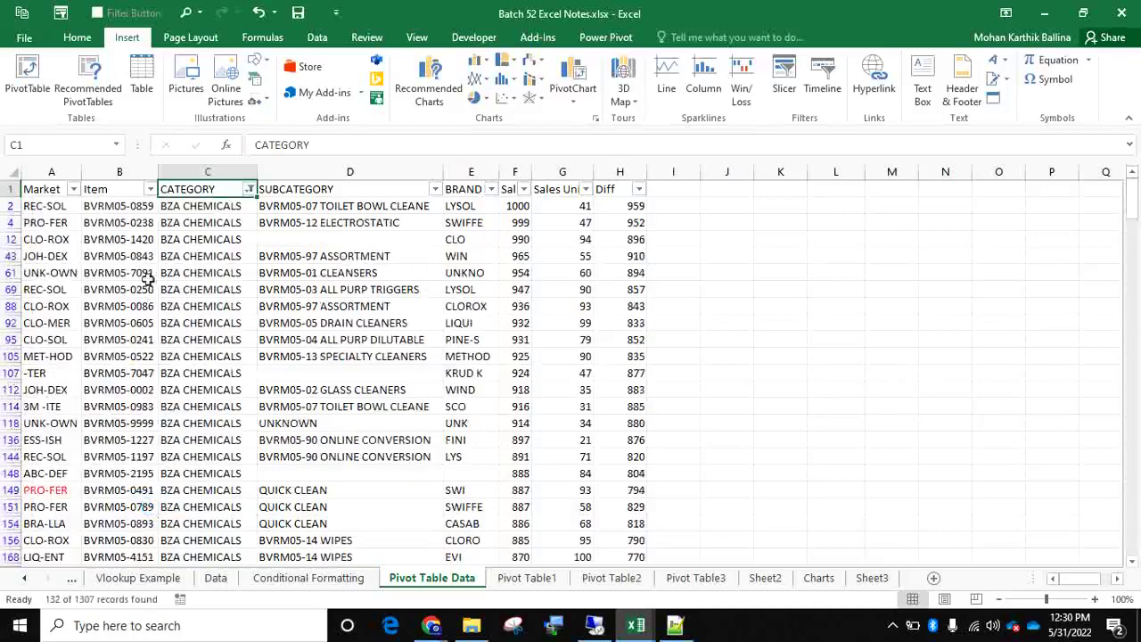
{"action": "left_click", "coordinate": [515, 171]}
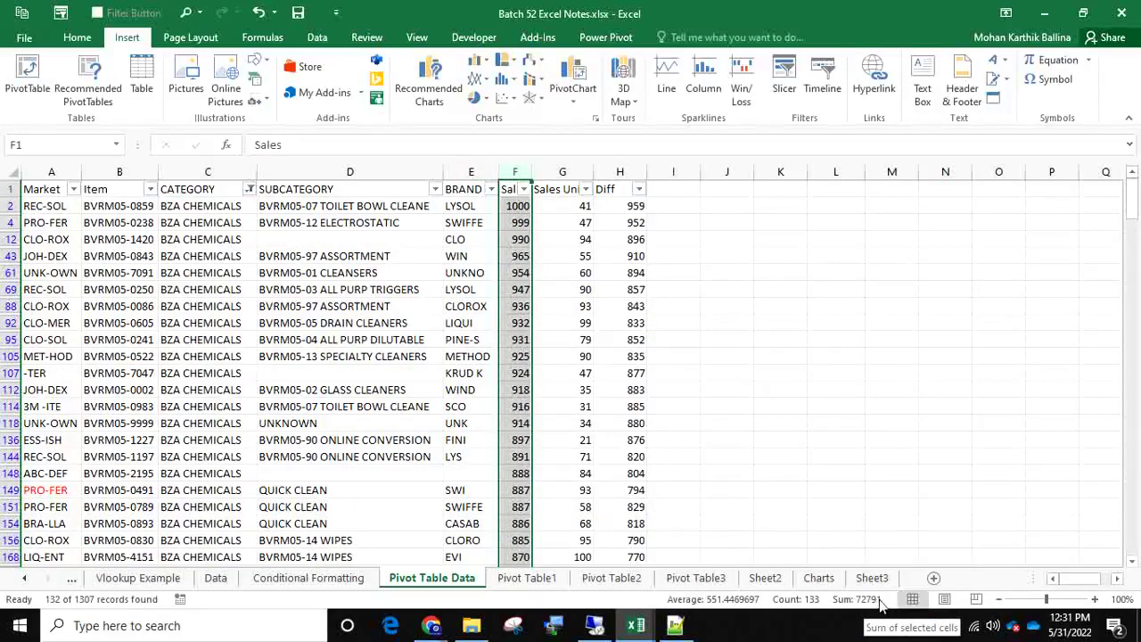
Change the CATEGORY column filter to show only ELR CHEMICALS.
{"action": "left_click", "coordinate": [249, 189]}
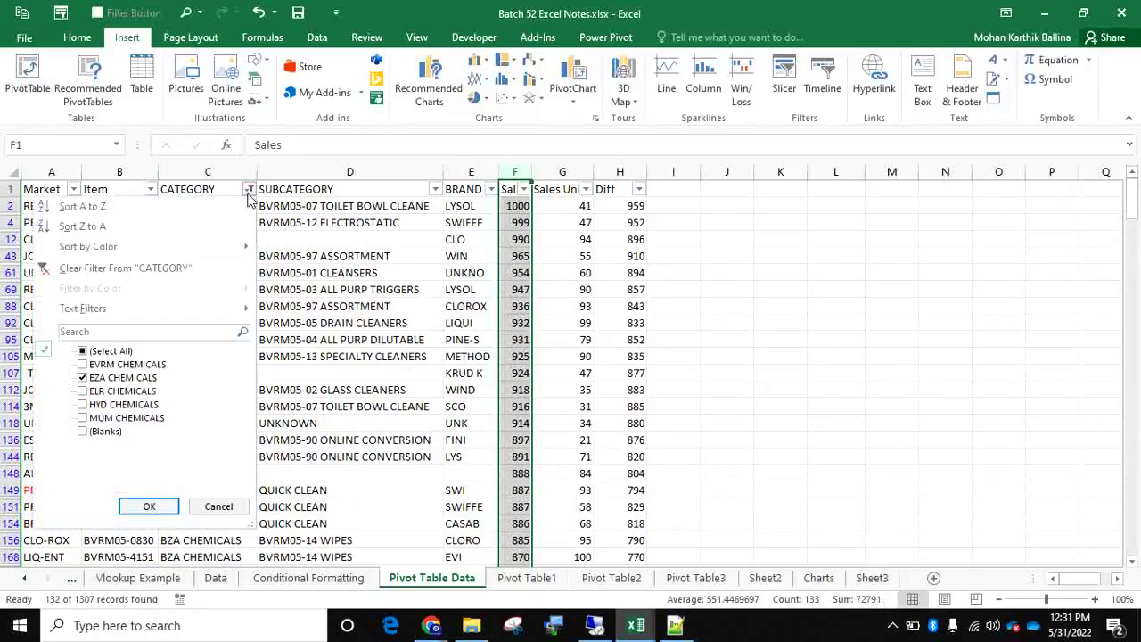
{"action": "left_click", "coordinate": [98, 377]}
{"action": "left_click", "coordinate": [98, 390]}
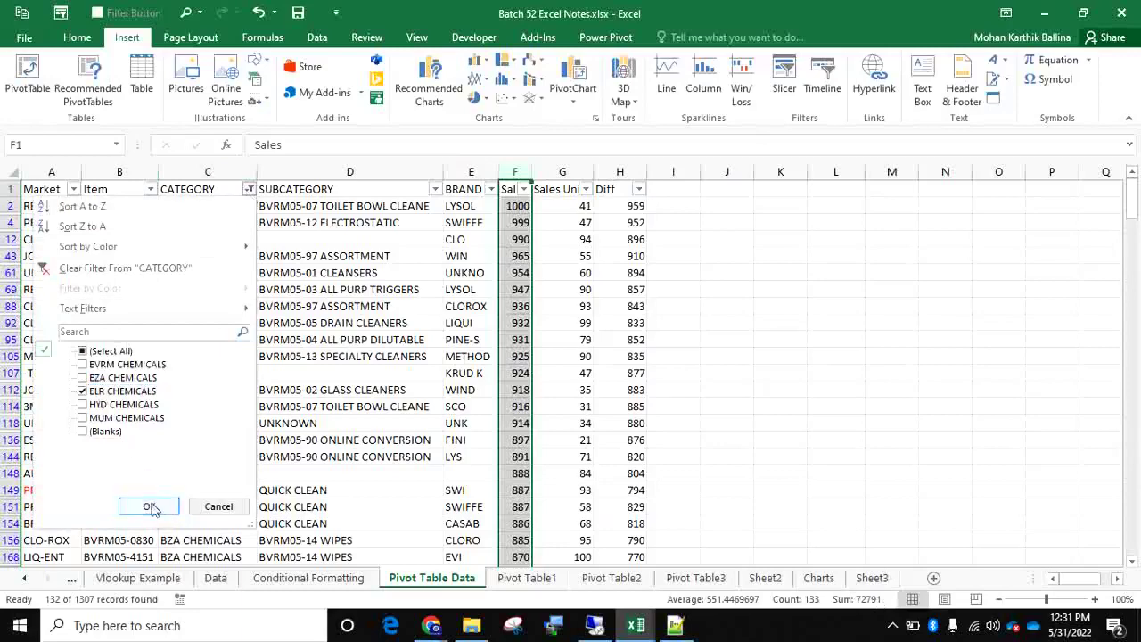
{"action": "left_click", "coordinate": [149, 507]}
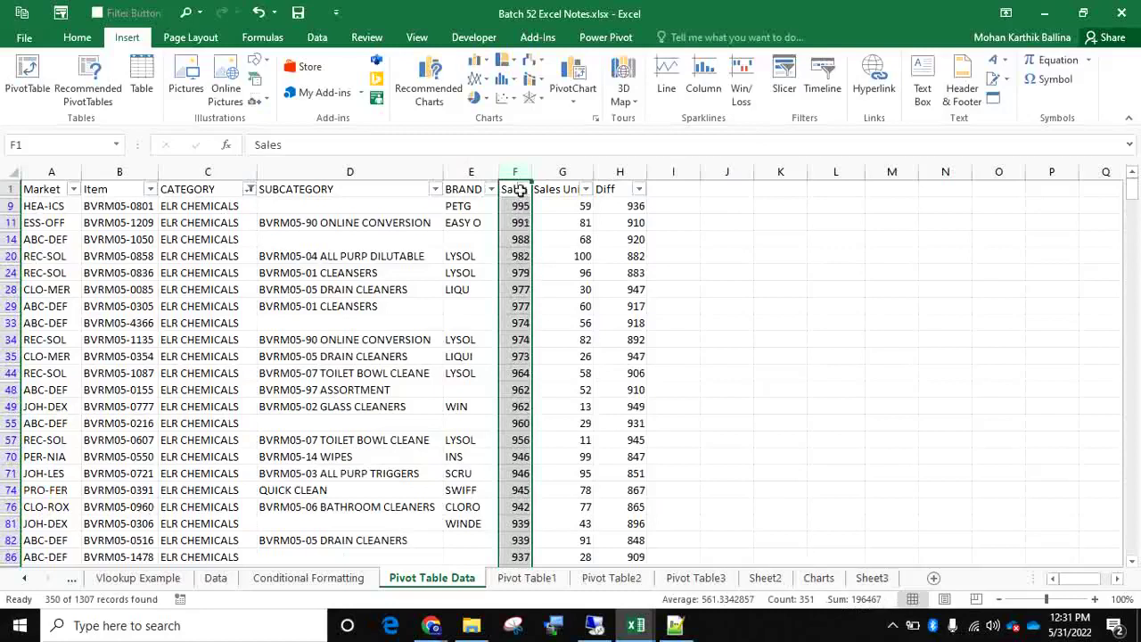
Widen the Sales column and remove the filters from the data so every record shows.
{"action": "left_click_drag", "start_coordinate": [532, 172], "coordinate": [581, 173]}
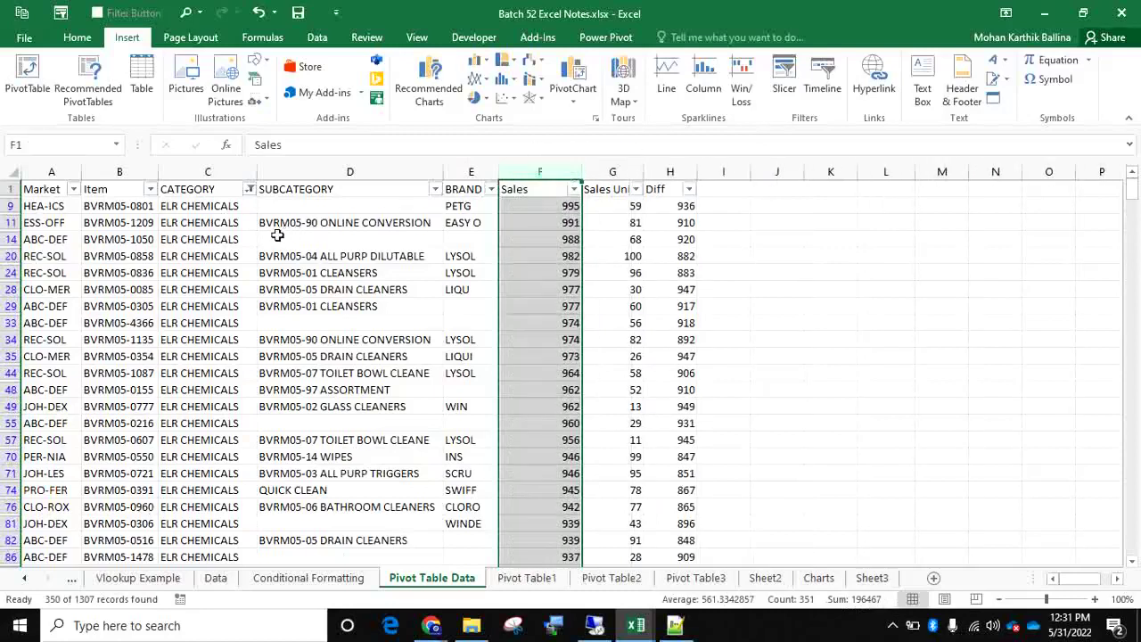
{"action": "key", "text": "alt+d"}
{"action": "key", "text": "f"}
{"action": "key", "text": "f"}
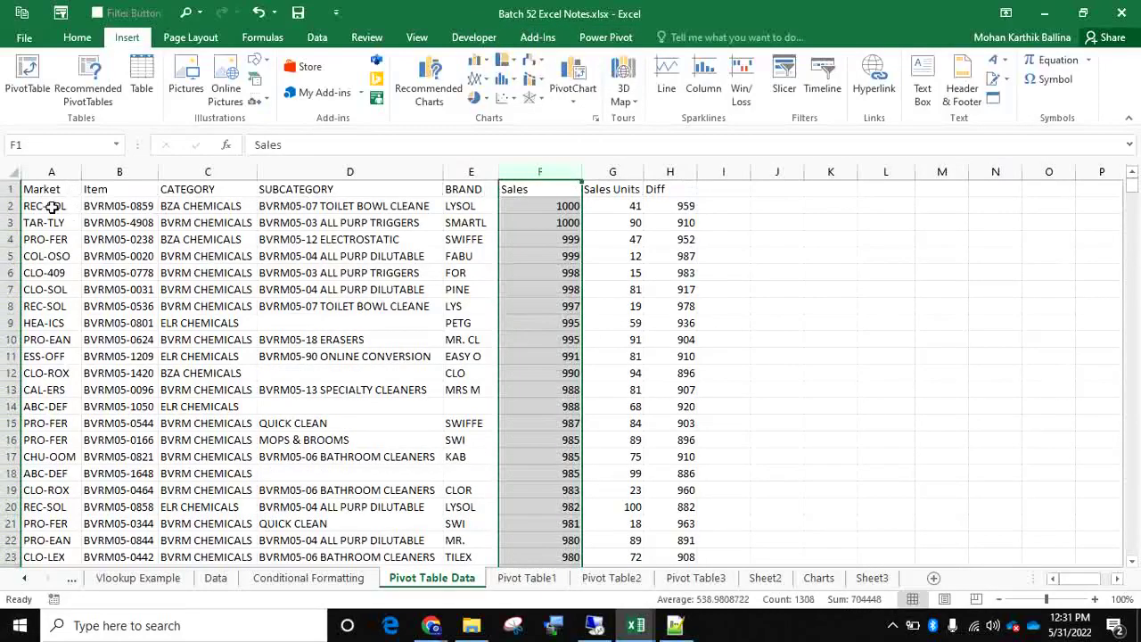
{"action": "left_click", "coordinate": [356, 237]}
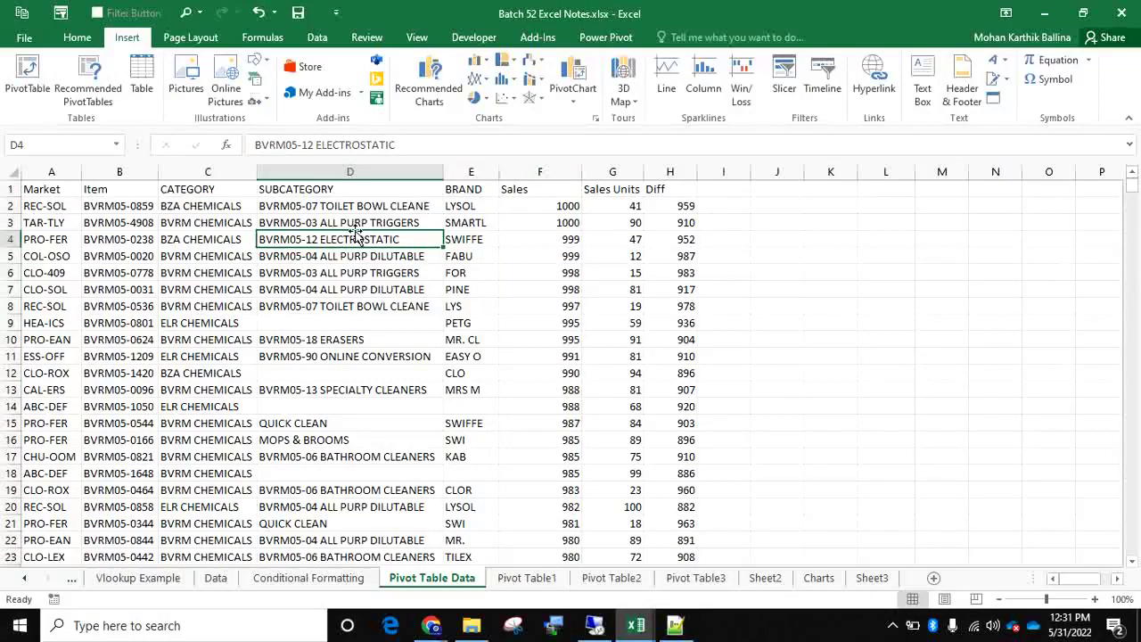
Turn the header-row filters of the data on again.
{"action": "left_click", "coordinate": [234, 191]}
{"action": "key", "text": "alt+d"}
{"action": "key", "text": "f"}
{"action": "key", "text": "f"}
{"action": "left_click", "coordinate": [249, 190]}
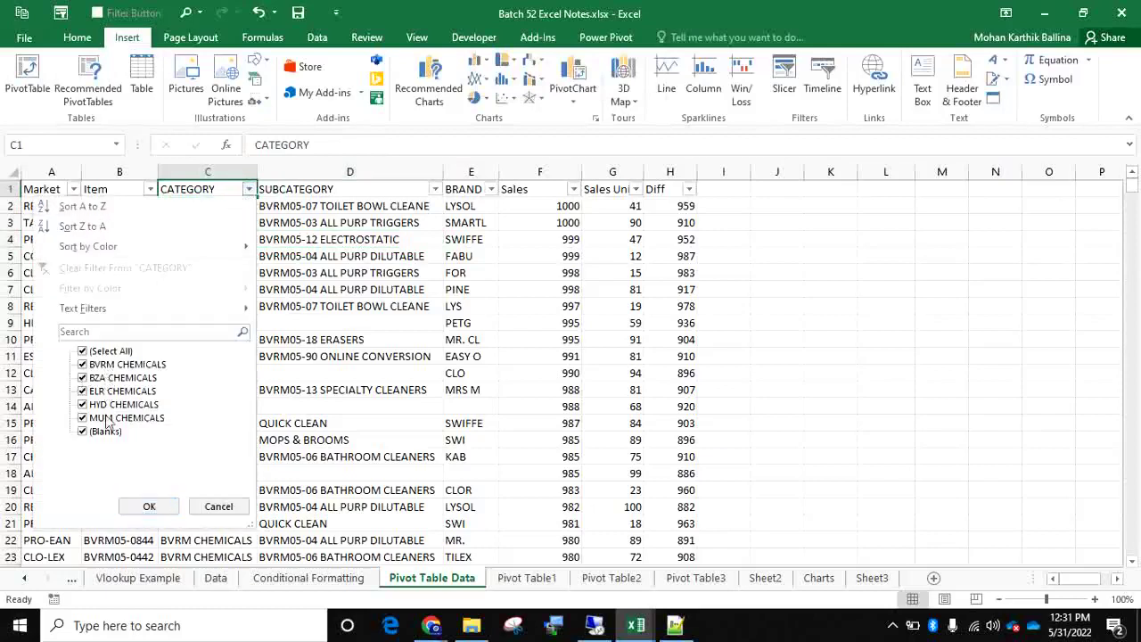
{"action": "left_click", "coordinate": [103, 351]}
{"action": "left_click", "coordinate": [102, 365]}
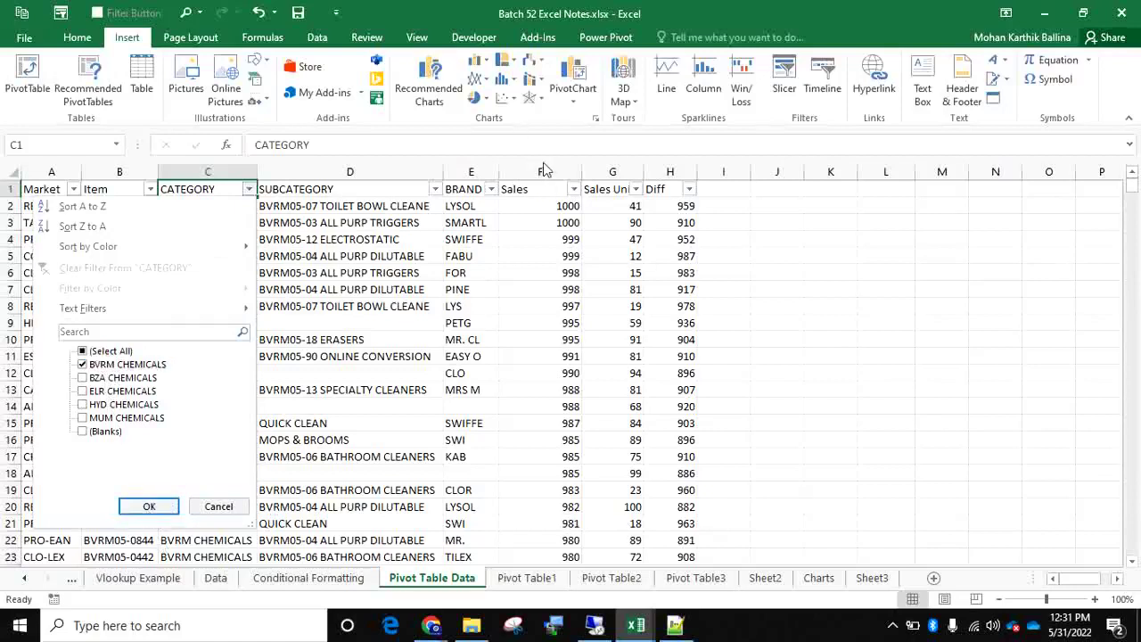
{"action": "left_click", "coordinate": [314, 280]}
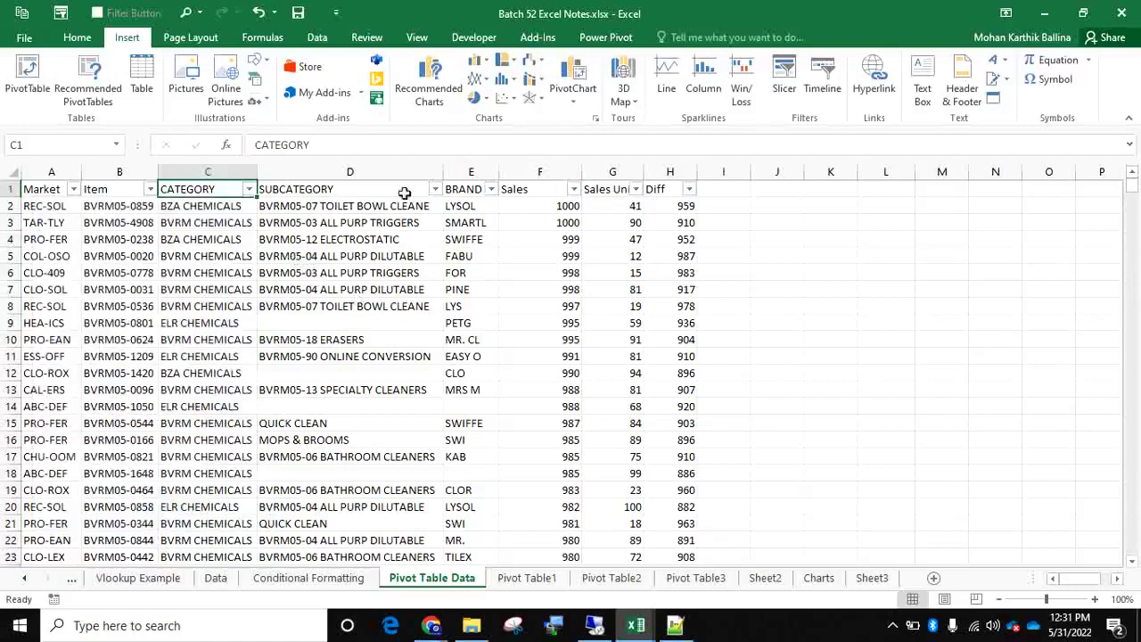
Look through the list of values in the Item column's filter without applying a filter.
{"action": "left_click", "coordinate": [149, 189]}
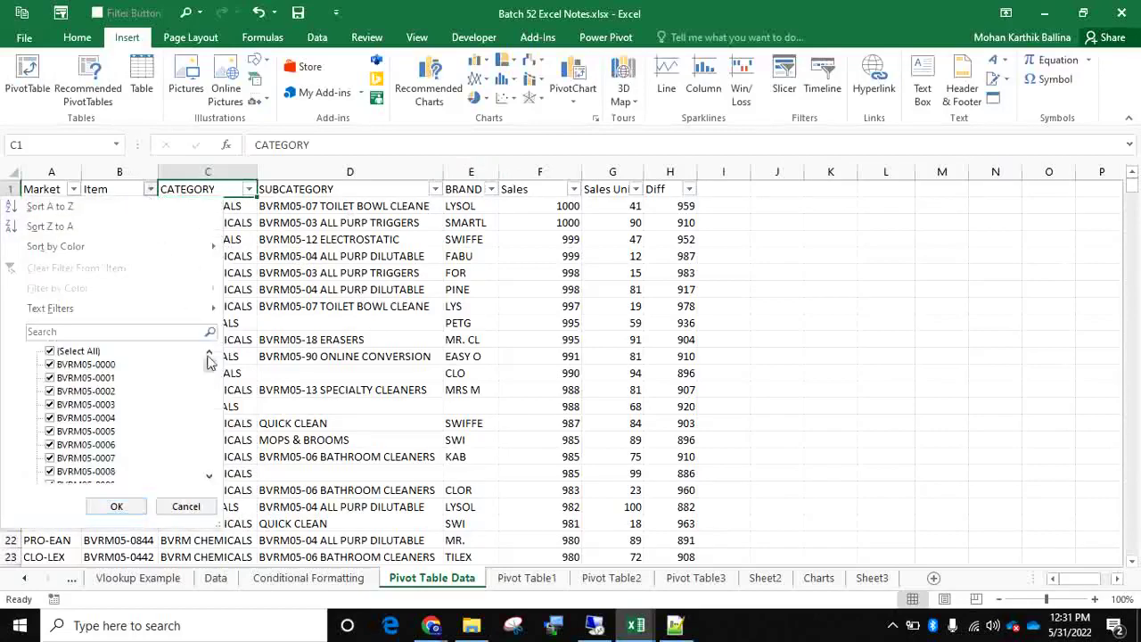
{"action": "left_click_drag", "start_coordinate": [212, 367], "coordinate": [256, 332]}
{"action": "left_click", "coordinate": [383, 314]}
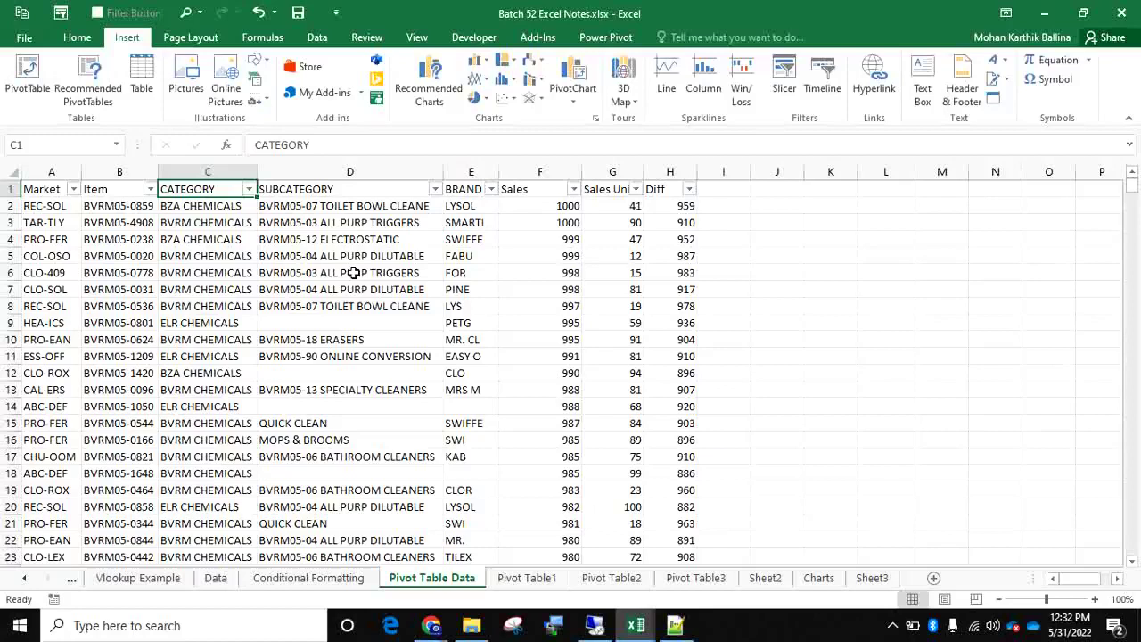
Create a PivotTable on a new worksheet from the full data range A1:H1308 of the Pivot Table Data sheet.
{"action": "left_click", "coordinate": [47, 189]}
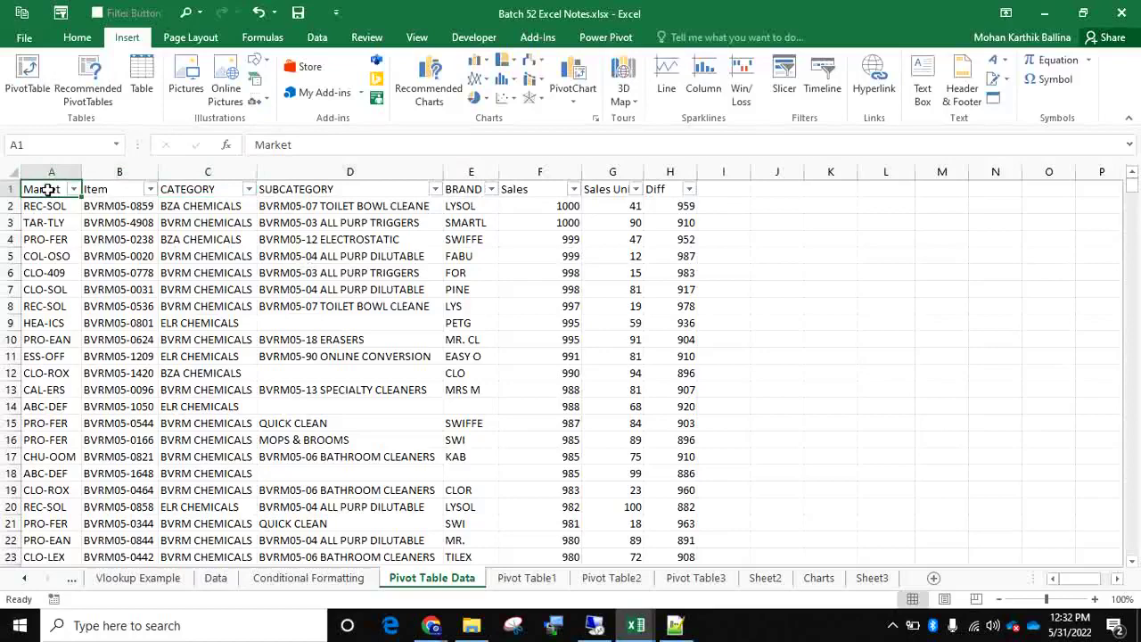
{"action": "key", "text": "ctrl+shift+Right"}
{"action": "key", "text": "ctrl+shift+Down"}
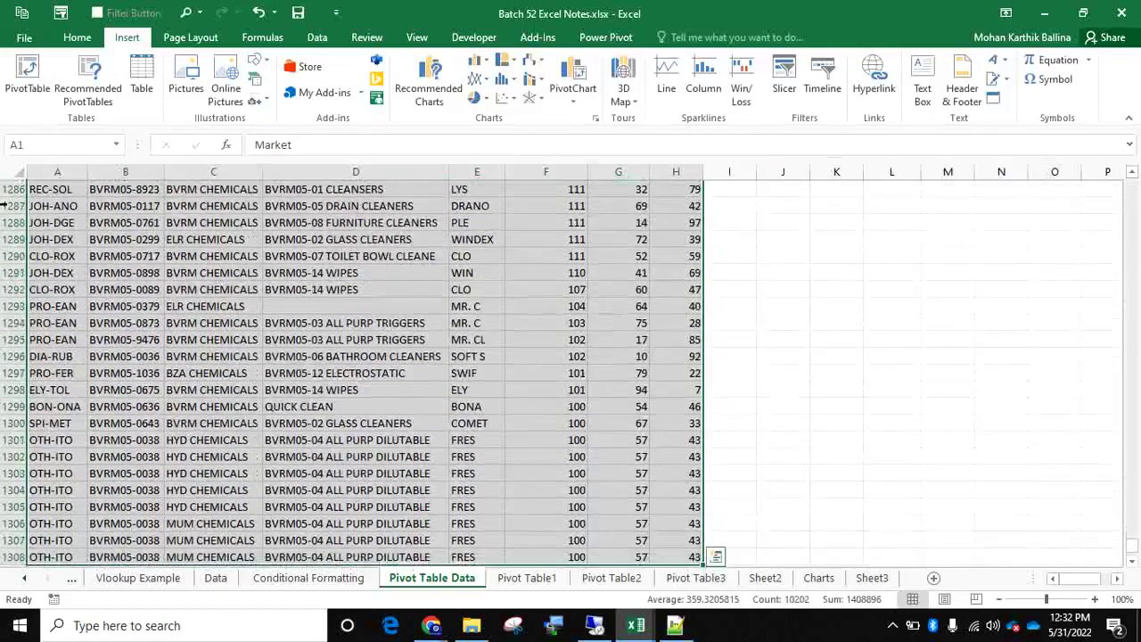
{"action": "scroll", "coordinate": [109, 358], "scroll_direction": "down", "scroll_amount": 1}
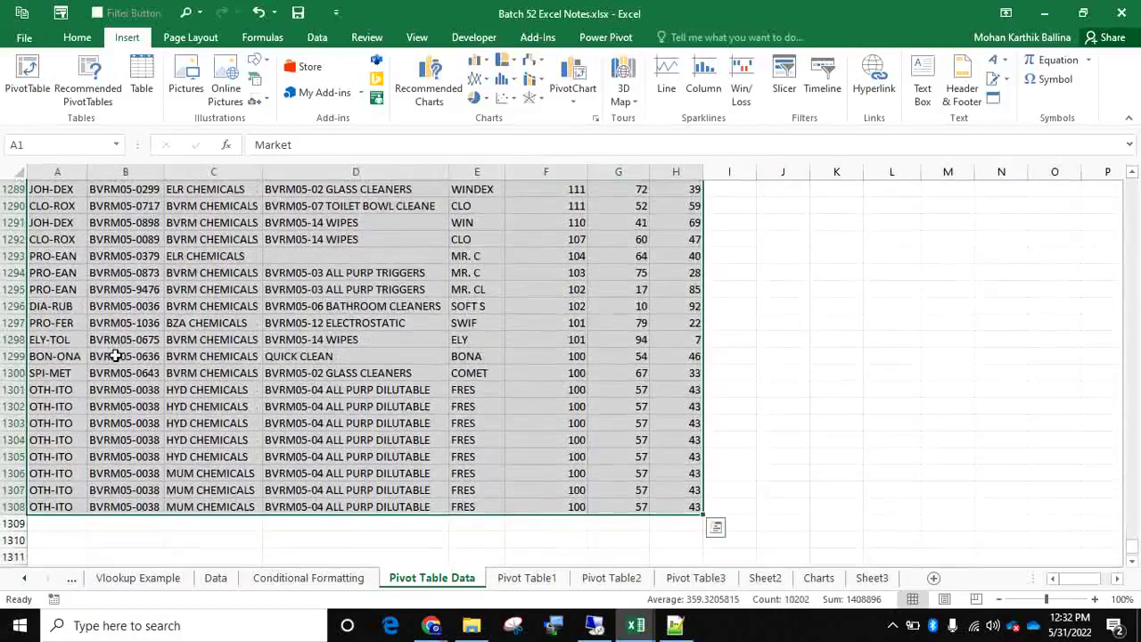
{"action": "left_click", "coordinate": [27, 85]}
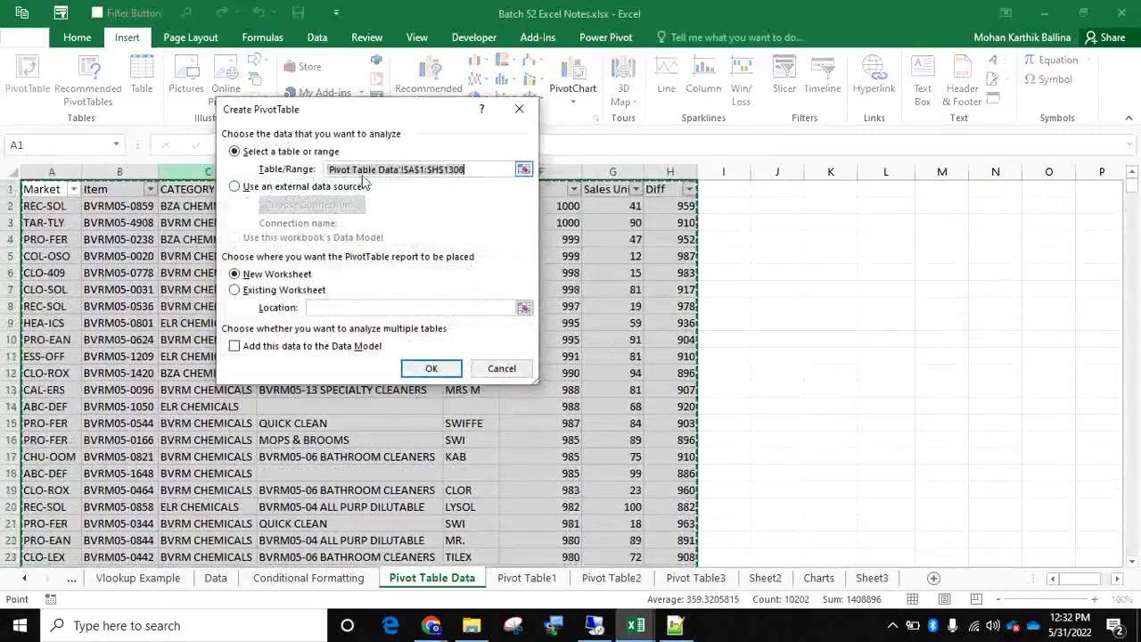
{"action": "left_click", "coordinate": [474, 169]}
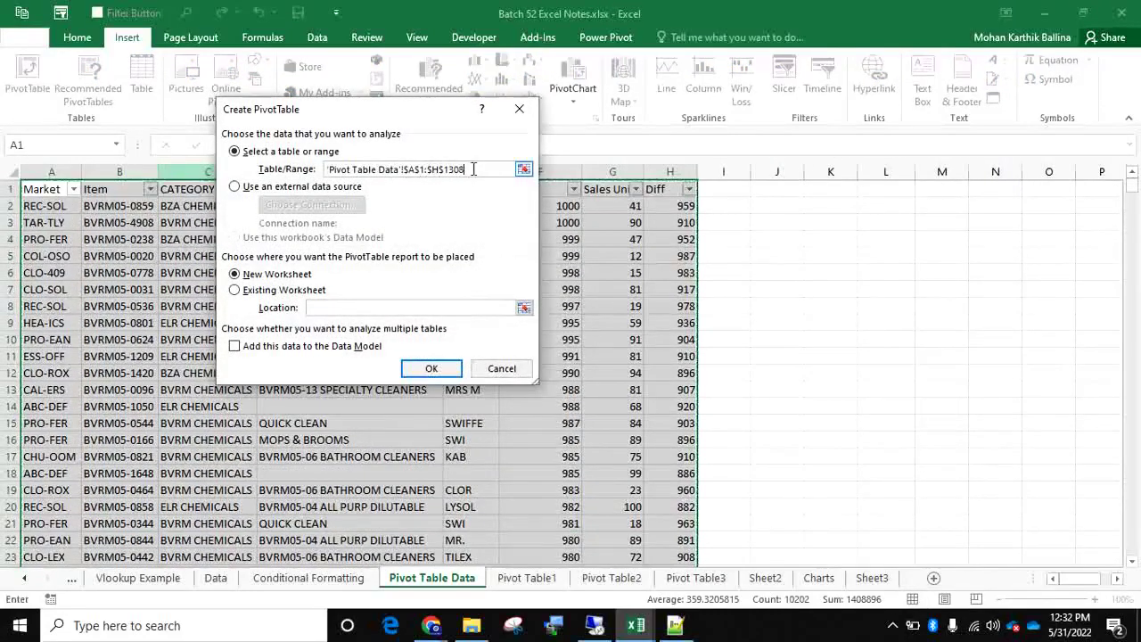
{"action": "left_click_drag", "start_coordinate": [474, 170], "coordinate": [330, 179]}
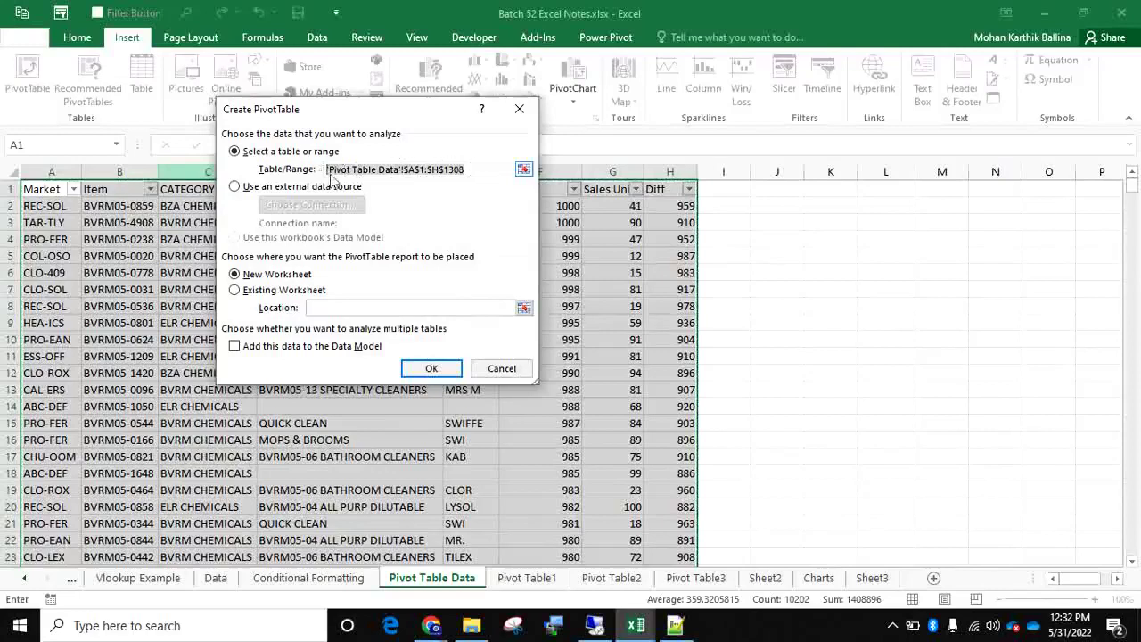
{"action": "left_click", "coordinate": [482, 172]}
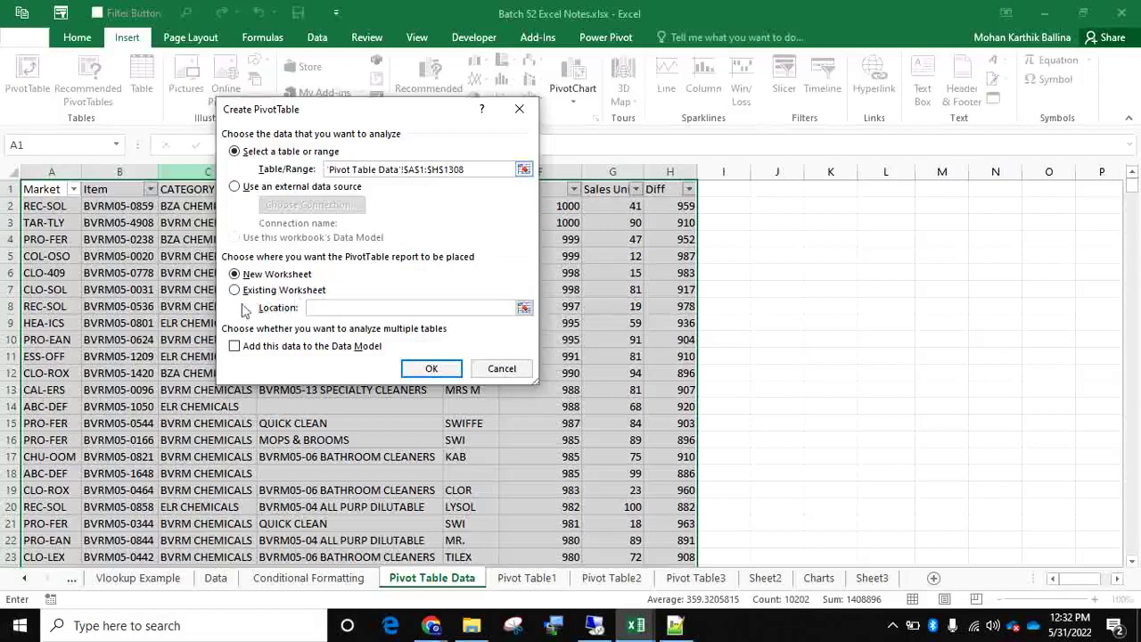
{"action": "left_click", "coordinate": [236, 276]}
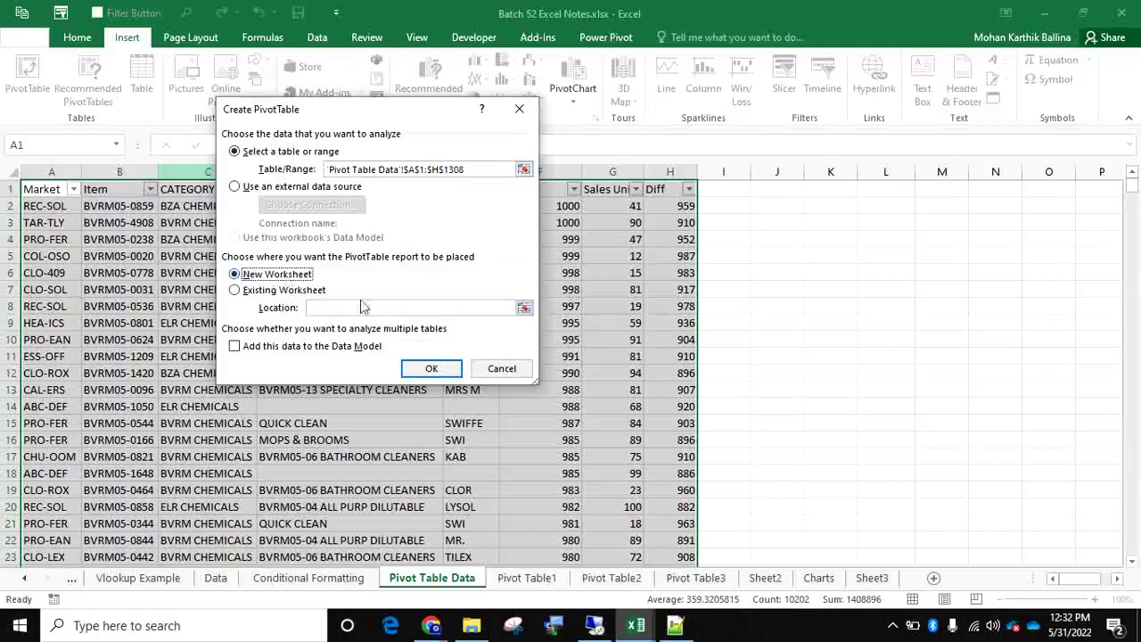
{"action": "left_click", "coordinate": [237, 291]}
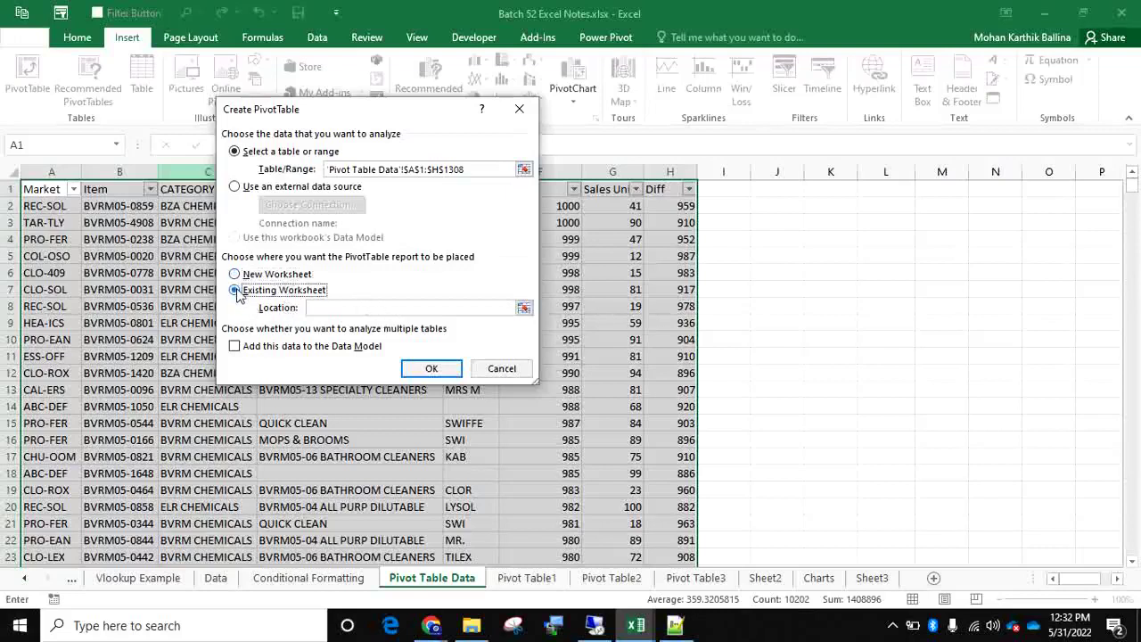
{"action": "left_click", "coordinate": [234, 274]}
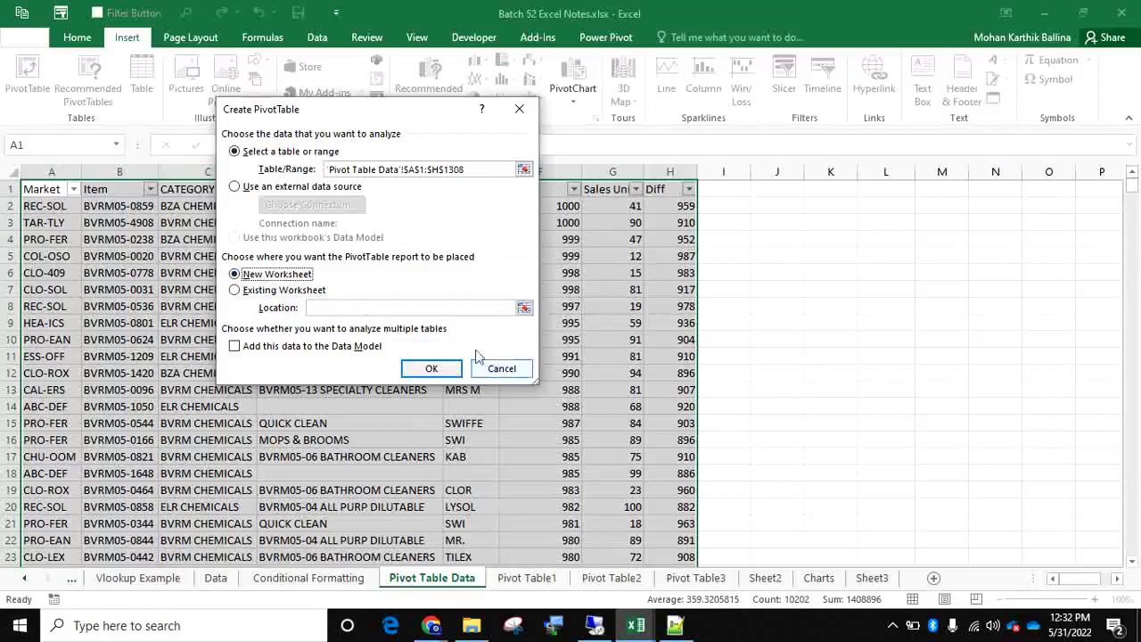
{"action": "left_click", "coordinate": [445, 378]}
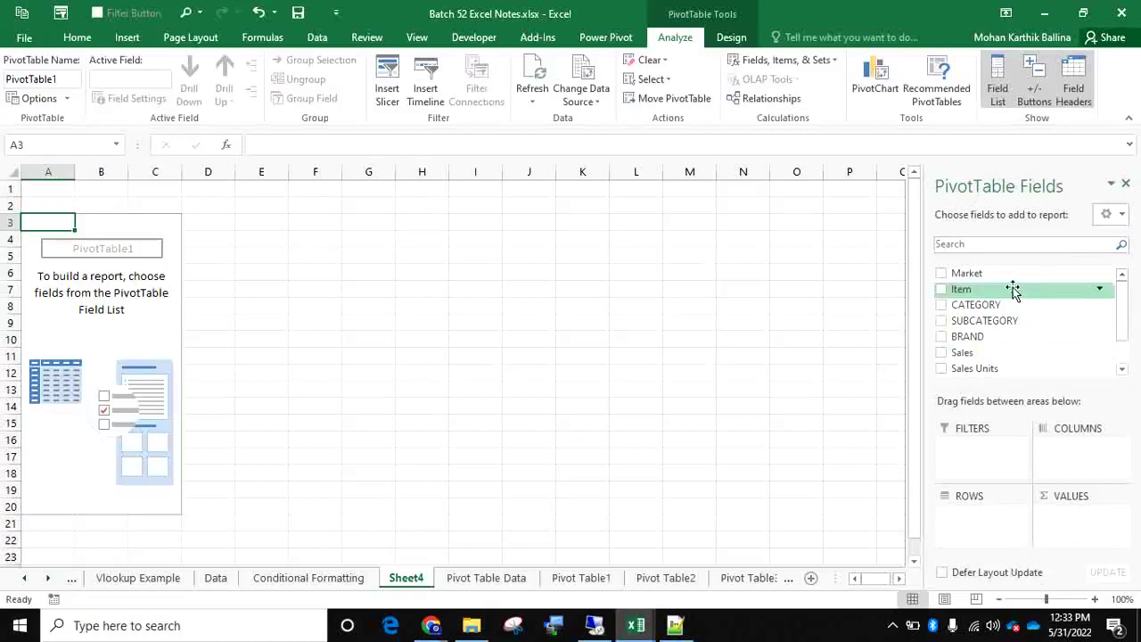
Add the CATEGORY field to the rows area of the new PivotTable.
{"action": "scroll", "coordinate": [995, 293], "scroll_direction": "down", "scroll_amount": 4}
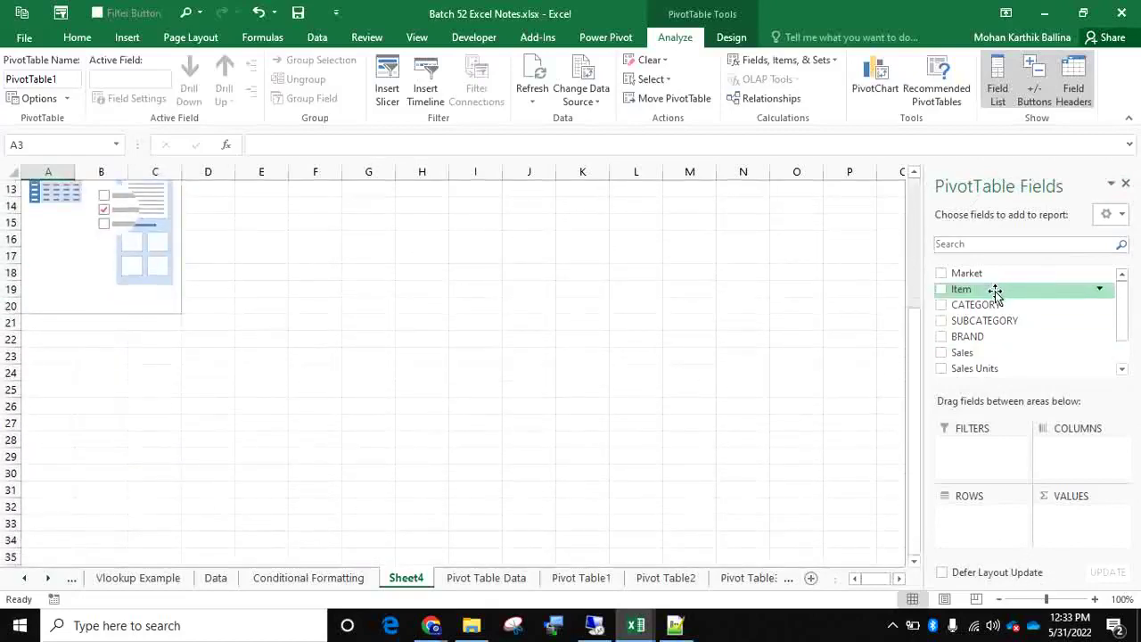
{"action": "scroll", "coordinate": [995, 294], "scroll_direction": "up", "scroll_amount": 3}
{"action": "scroll", "coordinate": [995, 295], "scroll_direction": "up", "scroll_amount": 1}
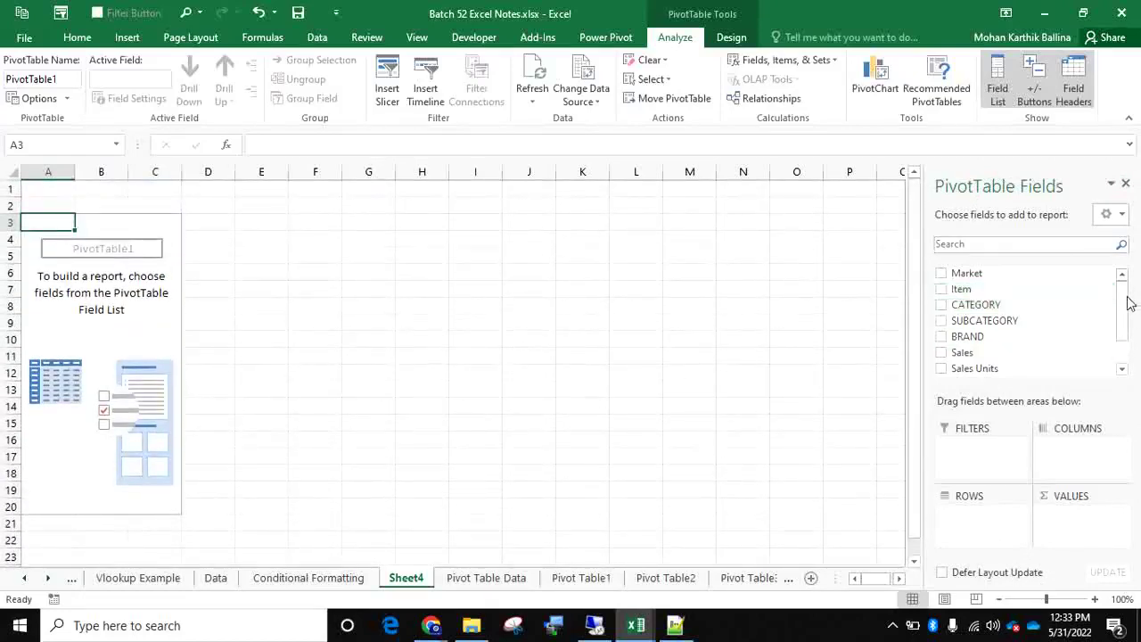
{"action": "left_click_drag", "start_coordinate": [1123, 304], "coordinate": [1123, 261]}
{"action": "left_click_drag", "start_coordinate": [993, 306], "coordinate": [972, 516]}
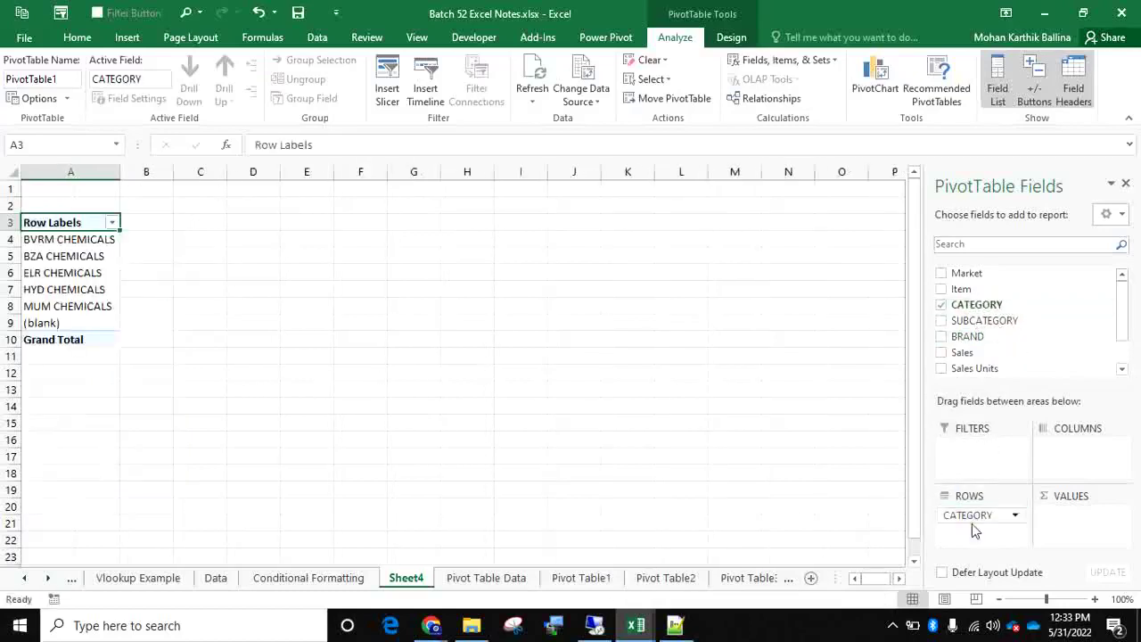
Add the Sales field to the values area to sum sales for each category.
{"action": "left_click_drag", "start_coordinate": [67, 243], "coordinate": [86, 322]}
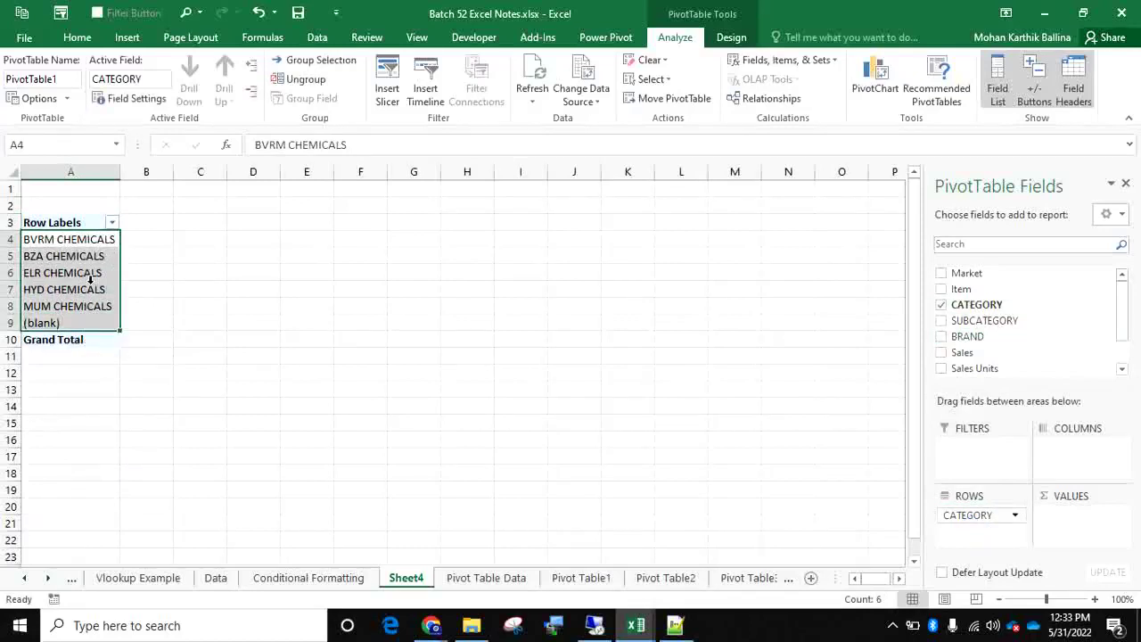
{"action": "left_click", "coordinate": [90, 287]}
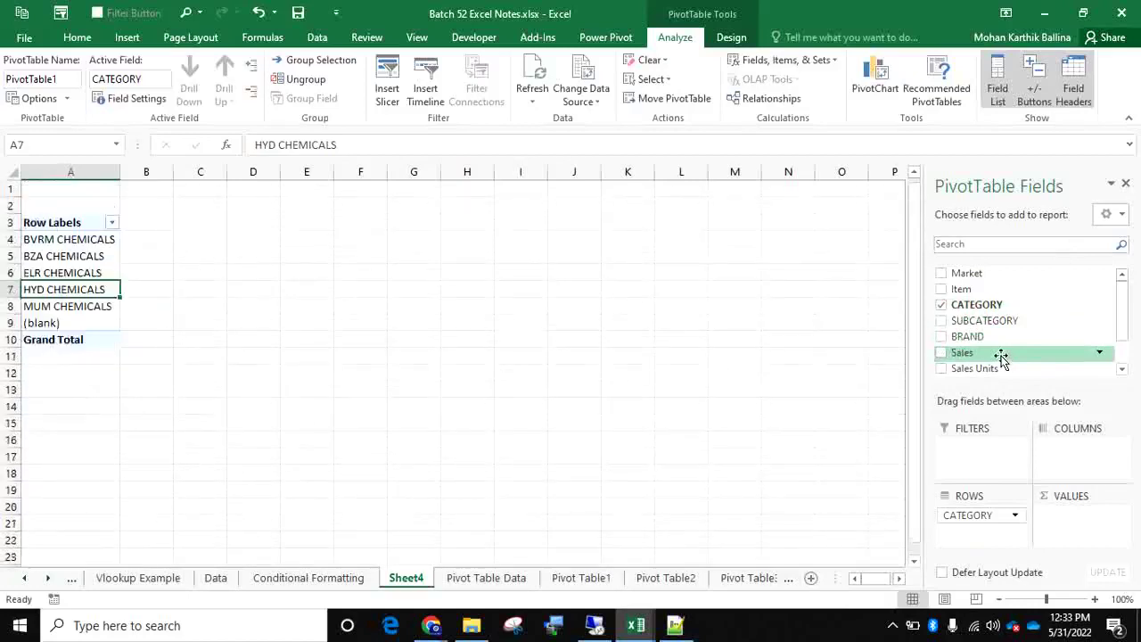
{"action": "left_click_drag", "start_coordinate": [1123, 305], "coordinate": [1122, 338]}
{"action": "left_click_drag", "start_coordinate": [968, 313], "coordinate": [1072, 527]}
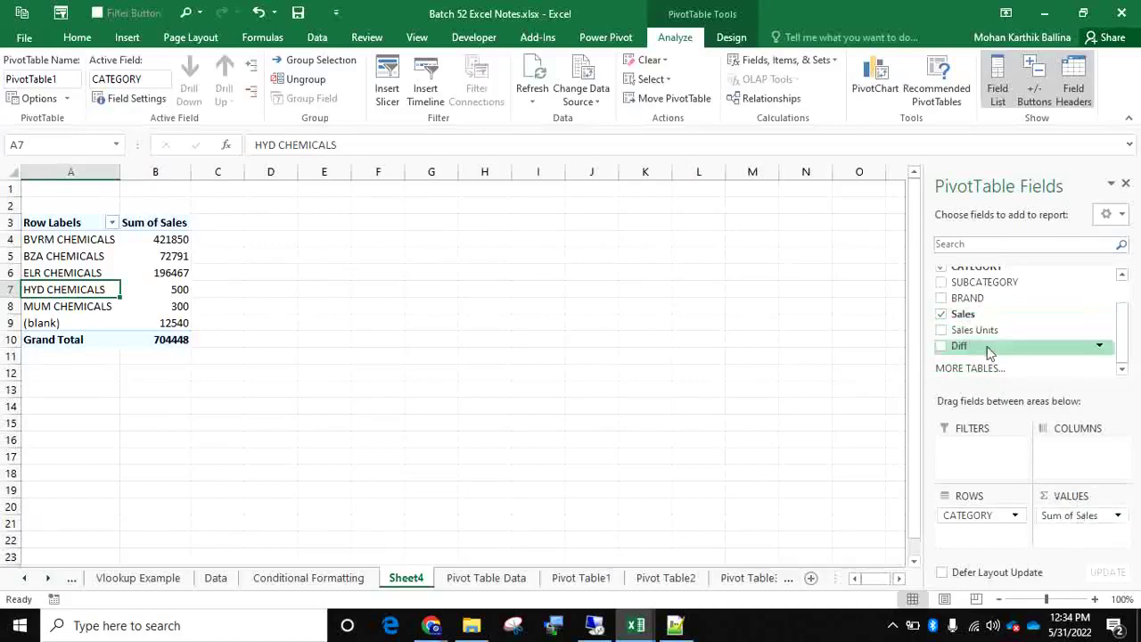
Try the BRAND field in the values area below Sum of Sales, and take it back out.
{"action": "left_click_drag", "start_coordinate": [986, 308], "coordinate": [1088, 545]}
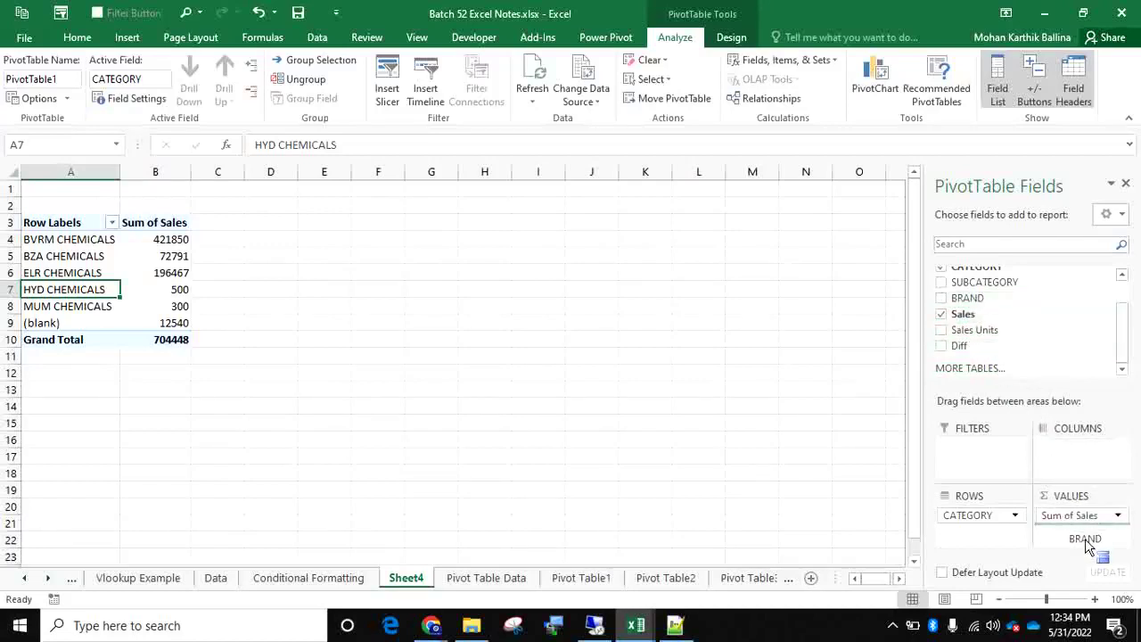
{"action": "left_click_drag", "start_coordinate": [1086, 539], "coordinate": [985, 323]}
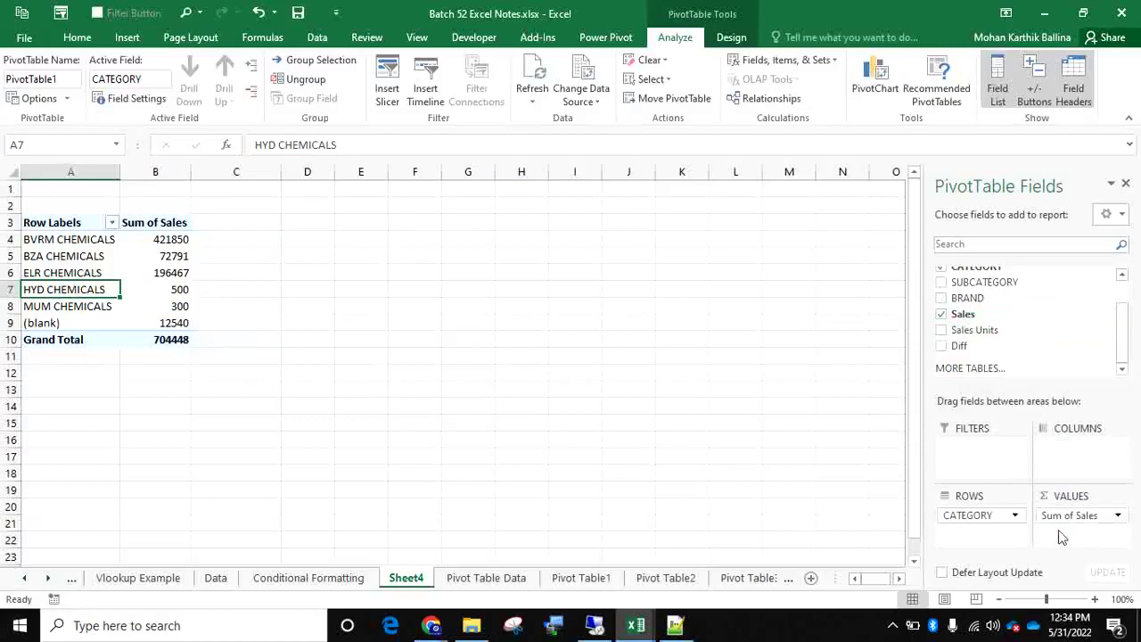
Examine the category labels from BVRM CHEMICALS to MUM CHEMICALS and the sales sums beside them.
{"action": "left_click", "coordinate": [87, 244]}
{"action": "left_click", "coordinate": [86, 256]}
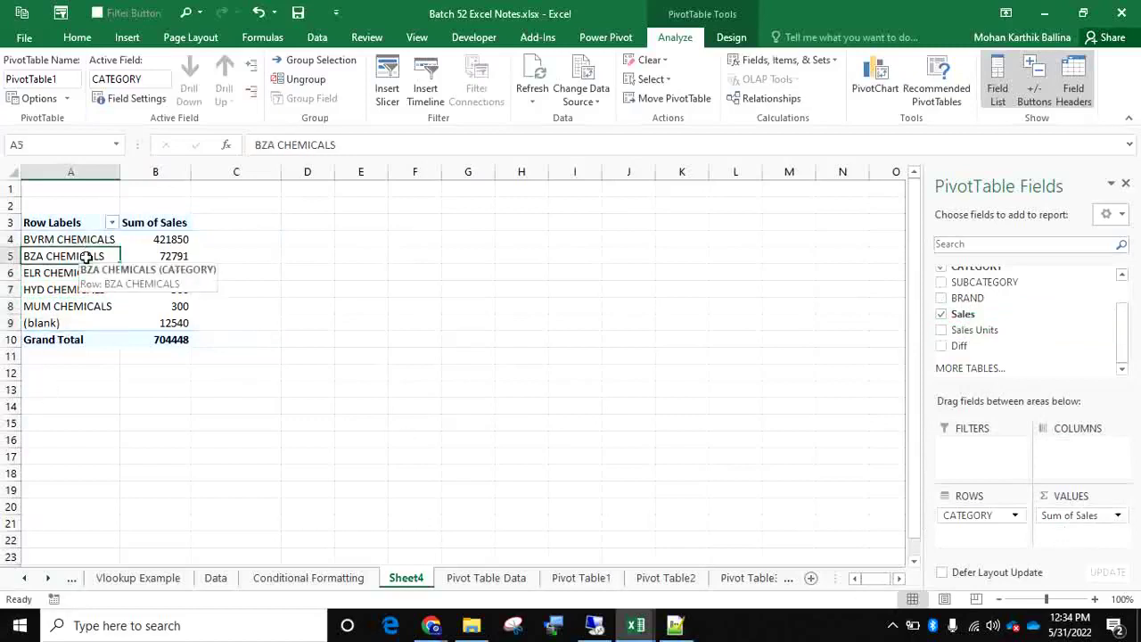
{"action": "left_click", "coordinate": [76, 273]}
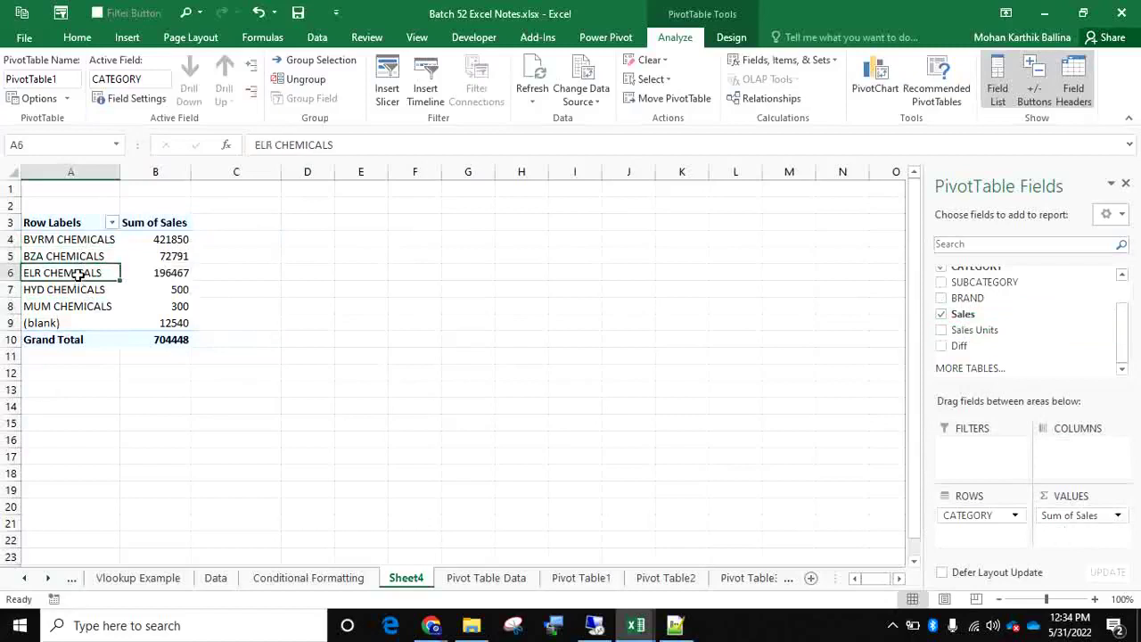
{"action": "left_click", "coordinate": [87, 291]}
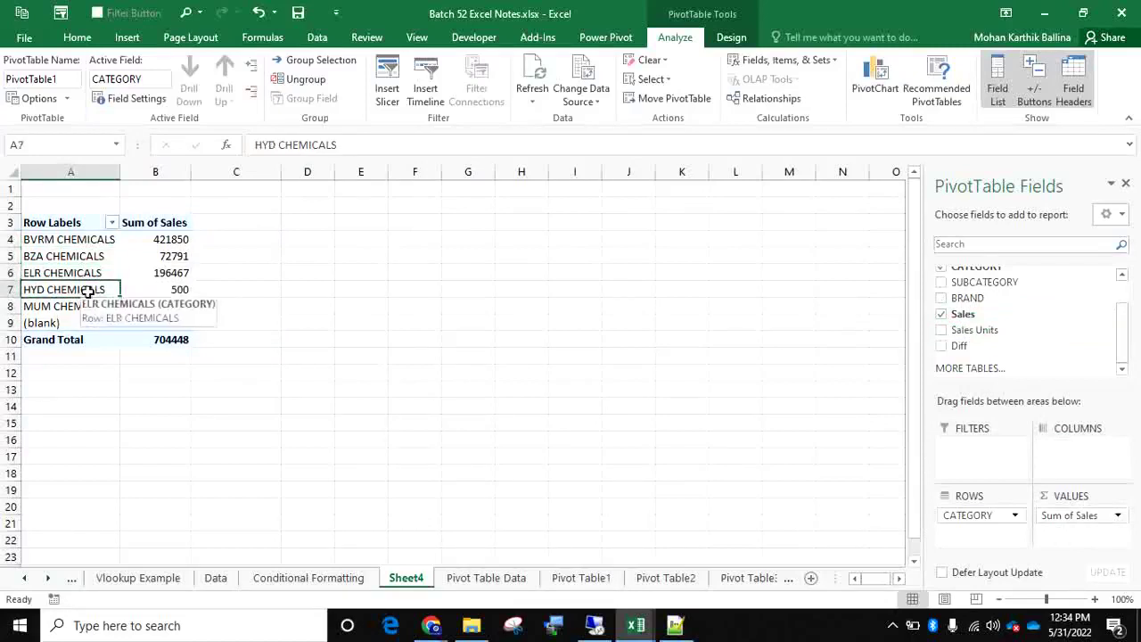
{"action": "left_click", "coordinate": [93, 308]}
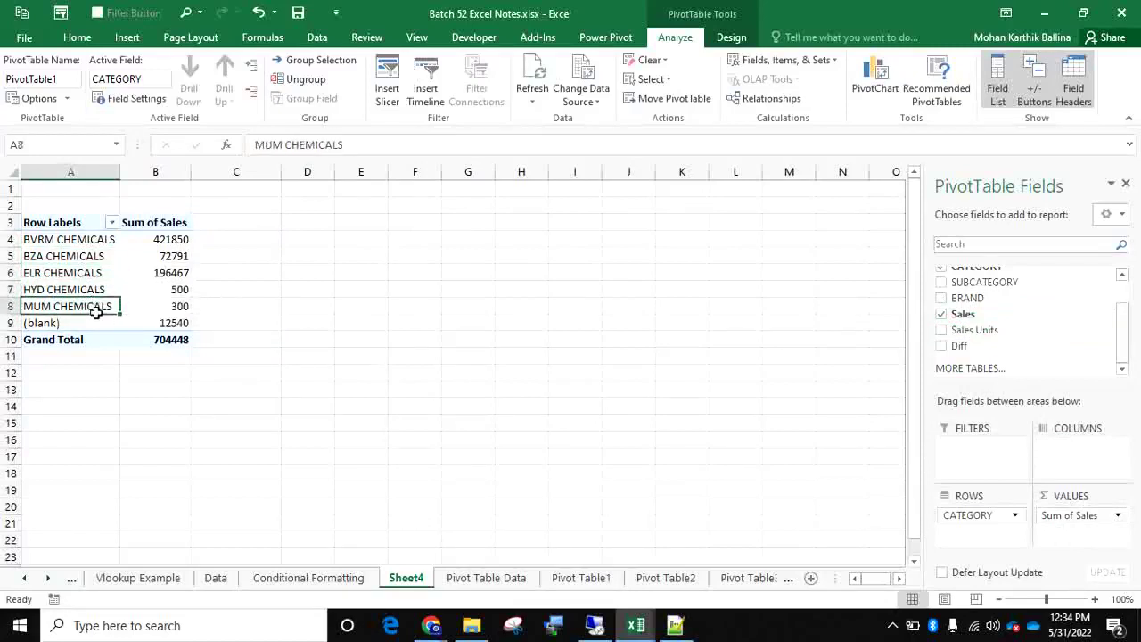
{"action": "left_click", "coordinate": [169, 255]}
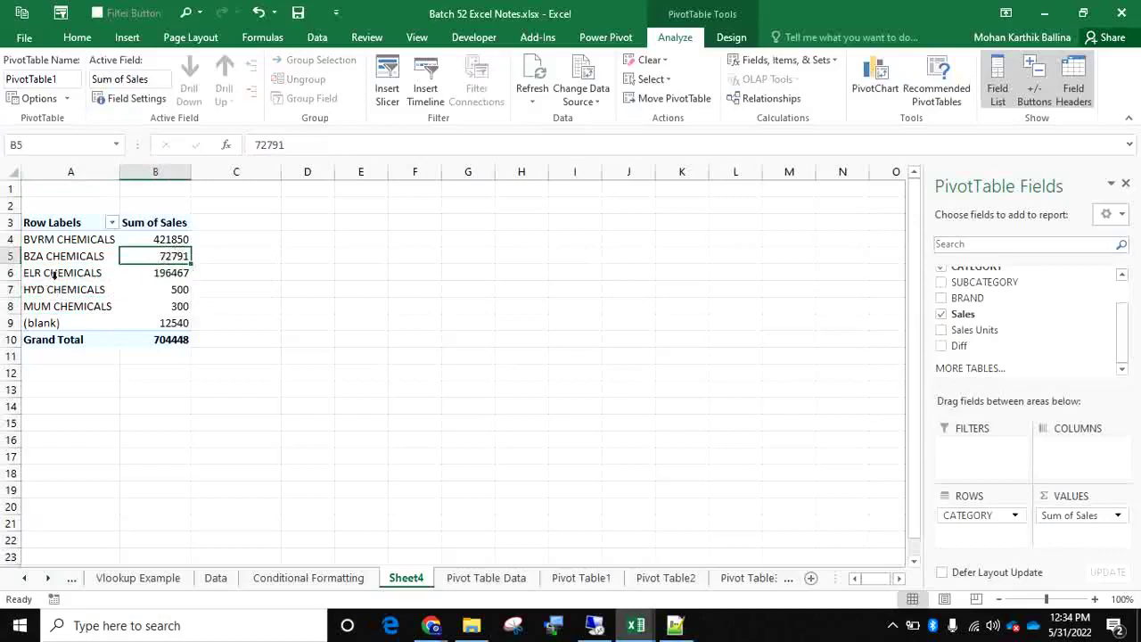
{"action": "left_click", "coordinate": [164, 271]}
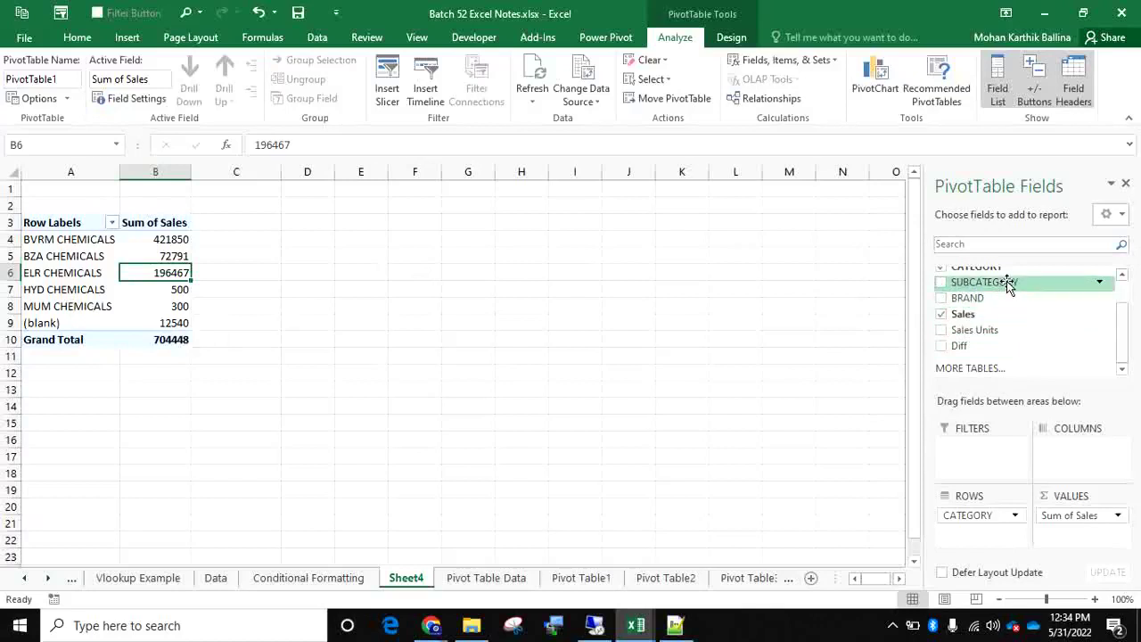
Add the SUBCATEGORY field beneath CATEGORY in the rows area and review the subcategory breakdown.
{"action": "left_click_drag", "start_coordinate": [1007, 281], "coordinate": [986, 540]}
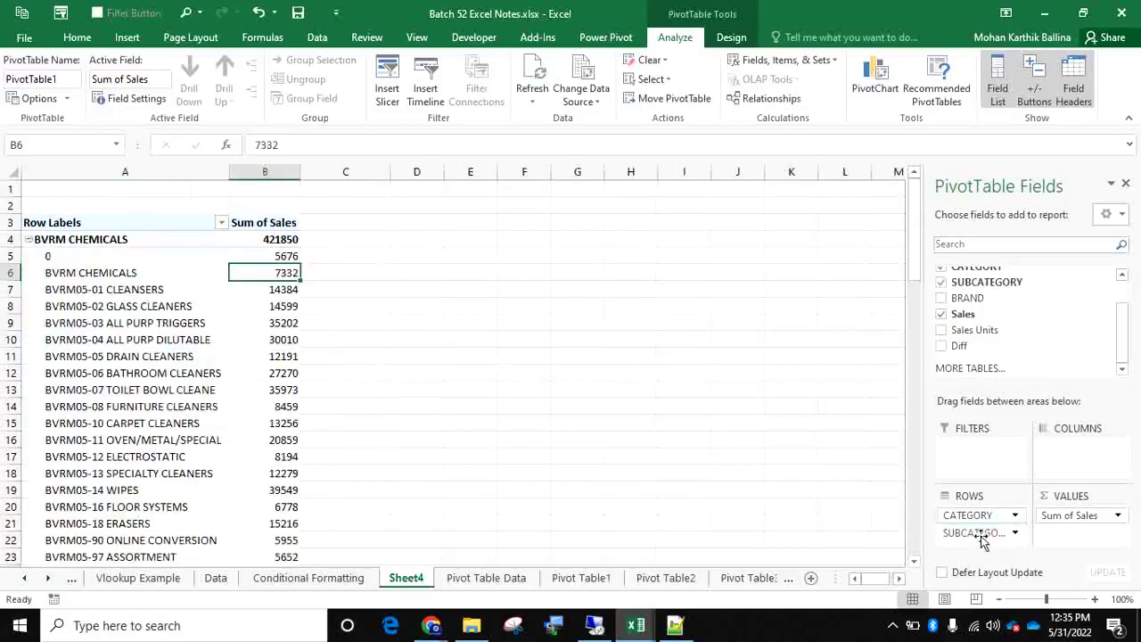
{"action": "left_click", "coordinate": [116, 241]}
{"action": "left_click_drag", "start_coordinate": [130, 275], "coordinate": [142, 525]}
{"action": "scroll", "coordinate": [181, 445], "scroll_direction": "down", "scroll_amount": 10}
{"action": "scroll", "coordinate": [185, 417], "scroll_direction": "down", "scroll_amount": 11}
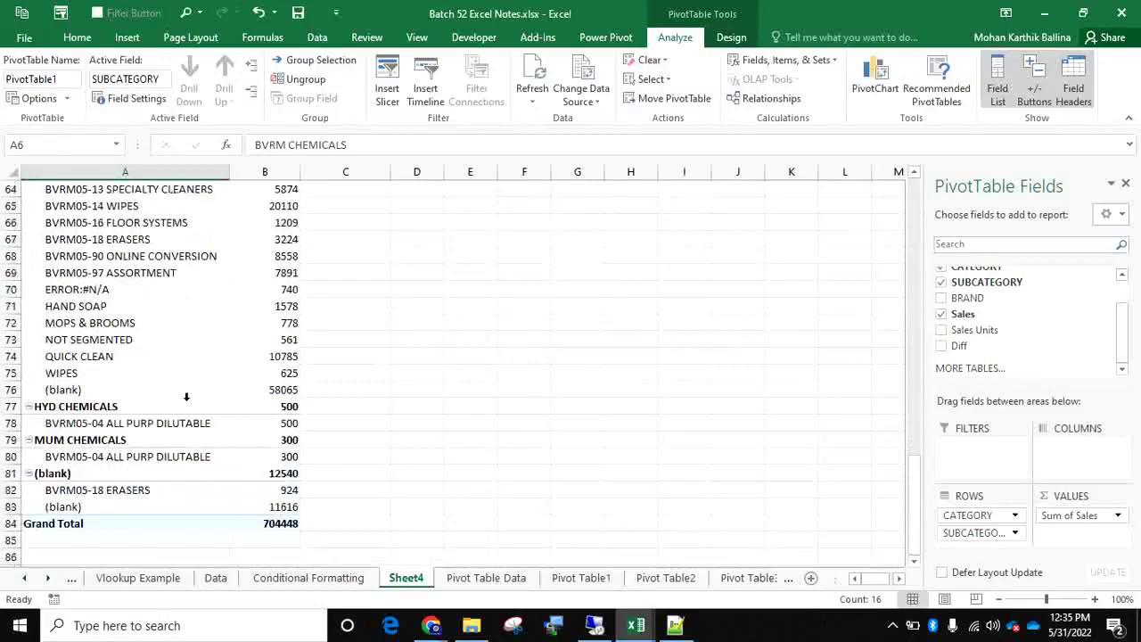
{"action": "scroll", "coordinate": [286, 384], "scroll_direction": "up", "scroll_amount": 8}
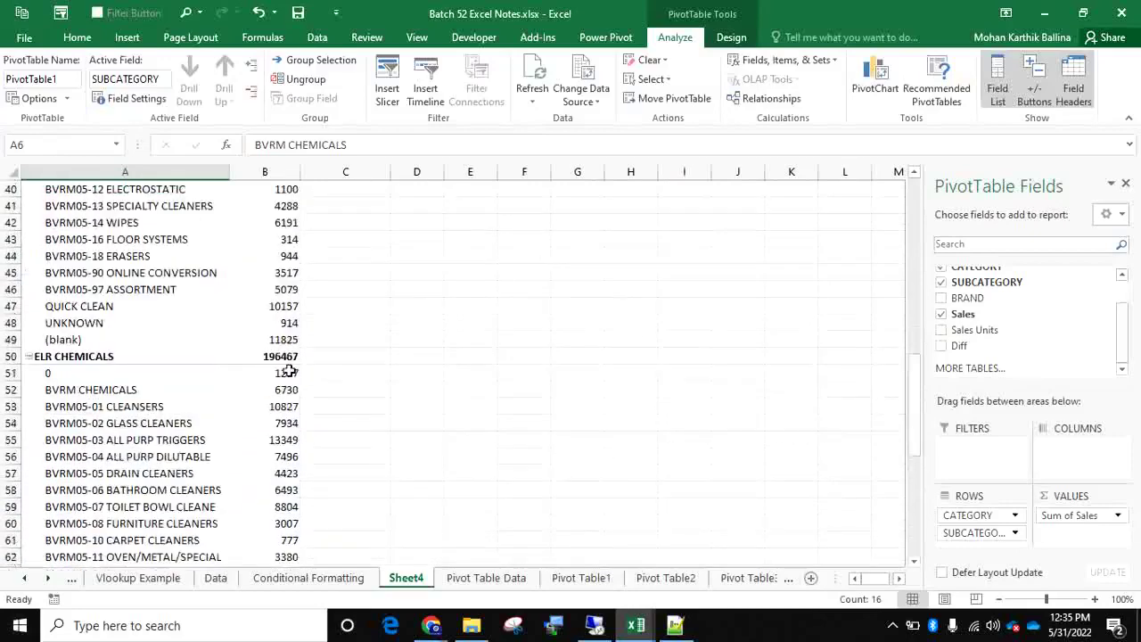
{"action": "scroll", "coordinate": [288, 371], "scroll_direction": "up", "scroll_amount": 13}
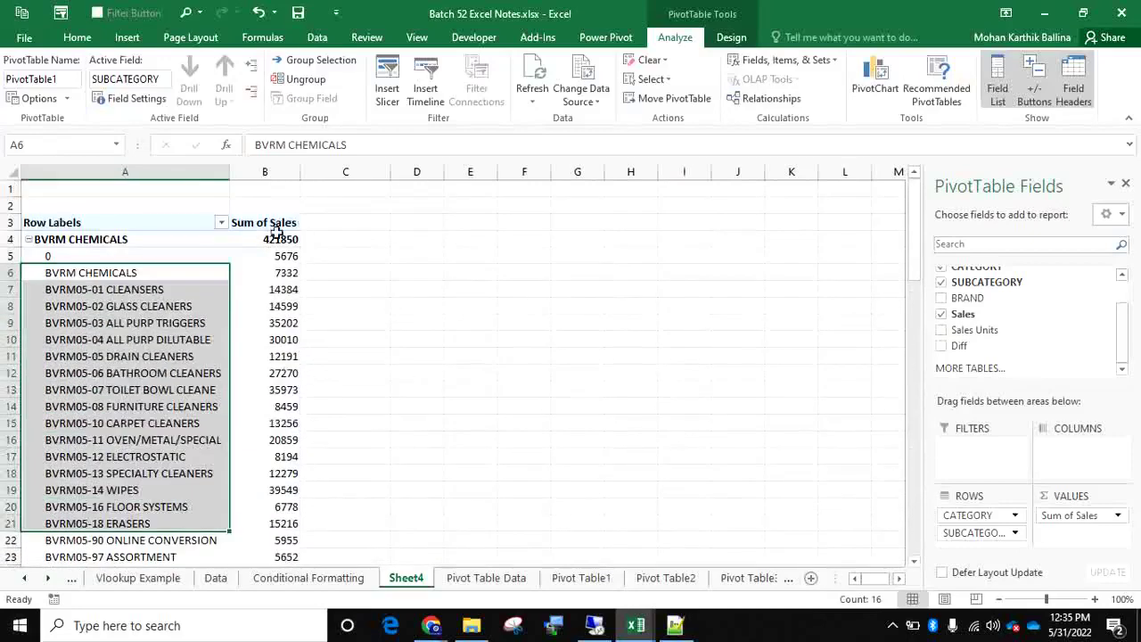
{"action": "left_click", "coordinate": [278, 236]}
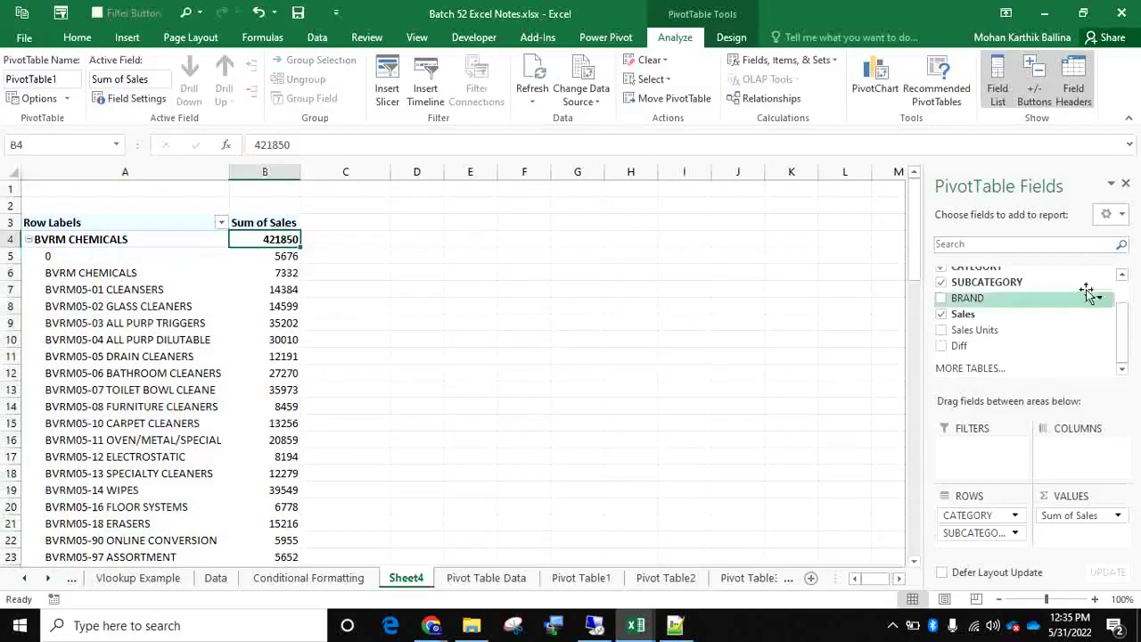
Remove SUBCATEGORY from the rows area and add it back beneath CATEGORY.
{"action": "left_click_drag", "start_coordinate": [981, 533], "coordinate": [1044, 343]}
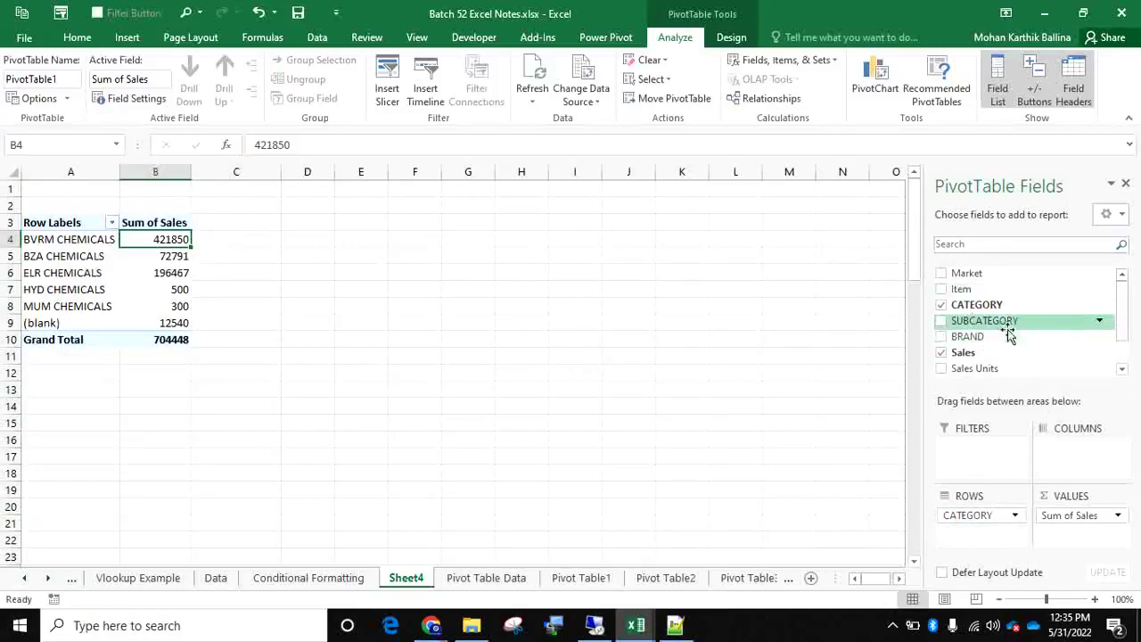
{"action": "left_click_drag", "start_coordinate": [1011, 320], "coordinate": [972, 534]}
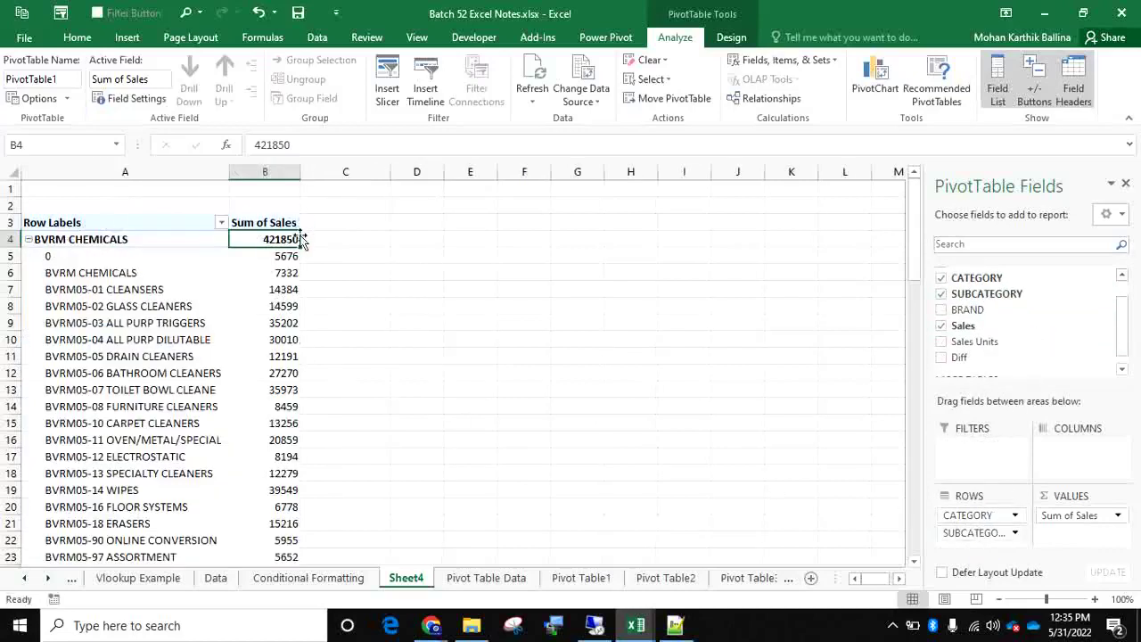
Check the combined sales of the BVRM CHEMICALS subcategories in B5:B28 against the category's total.
{"action": "left_click_drag", "start_coordinate": [288, 256], "coordinate": [288, 522]}
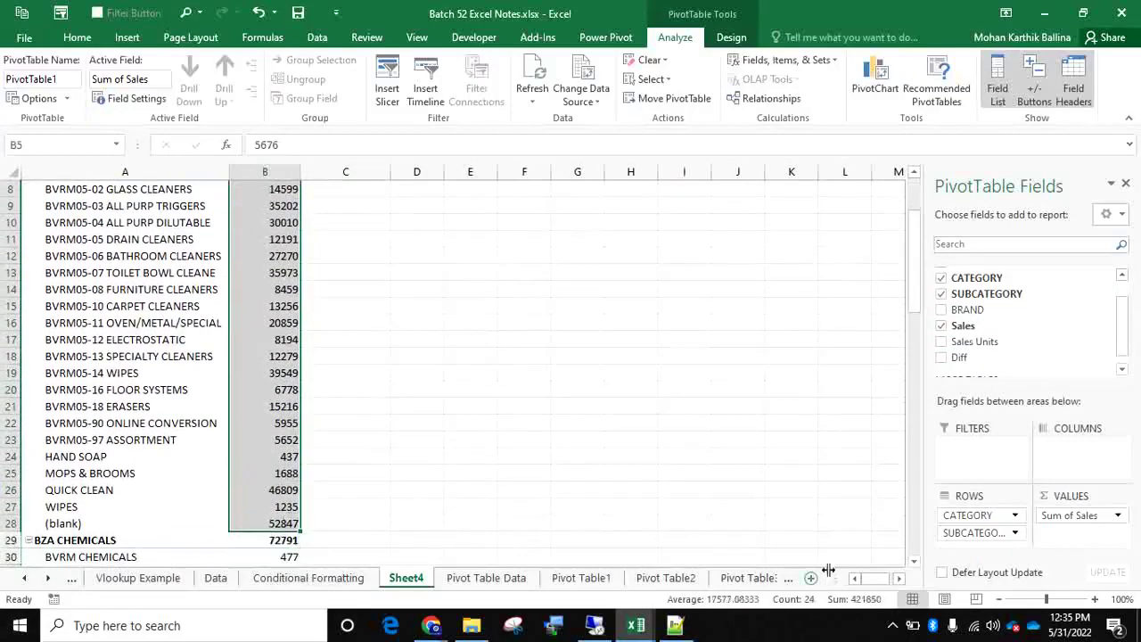
{"action": "scroll", "coordinate": [204, 322], "scroll_direction": "up", "scroll_amount": 3}
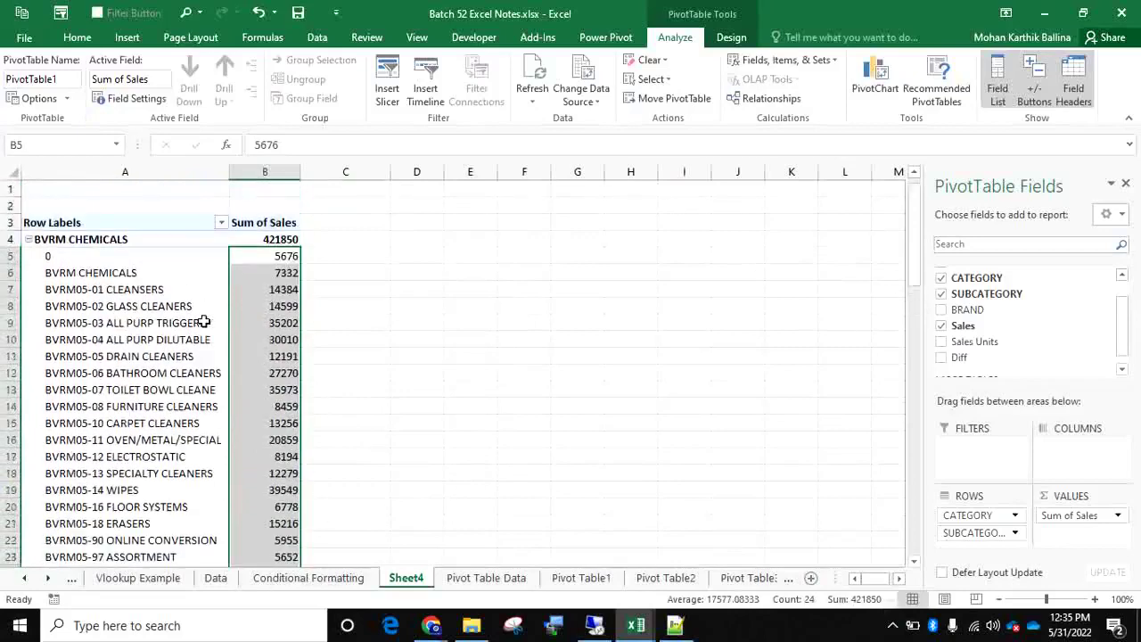
{"action": "left_click", "coordinate": [191, 324]}
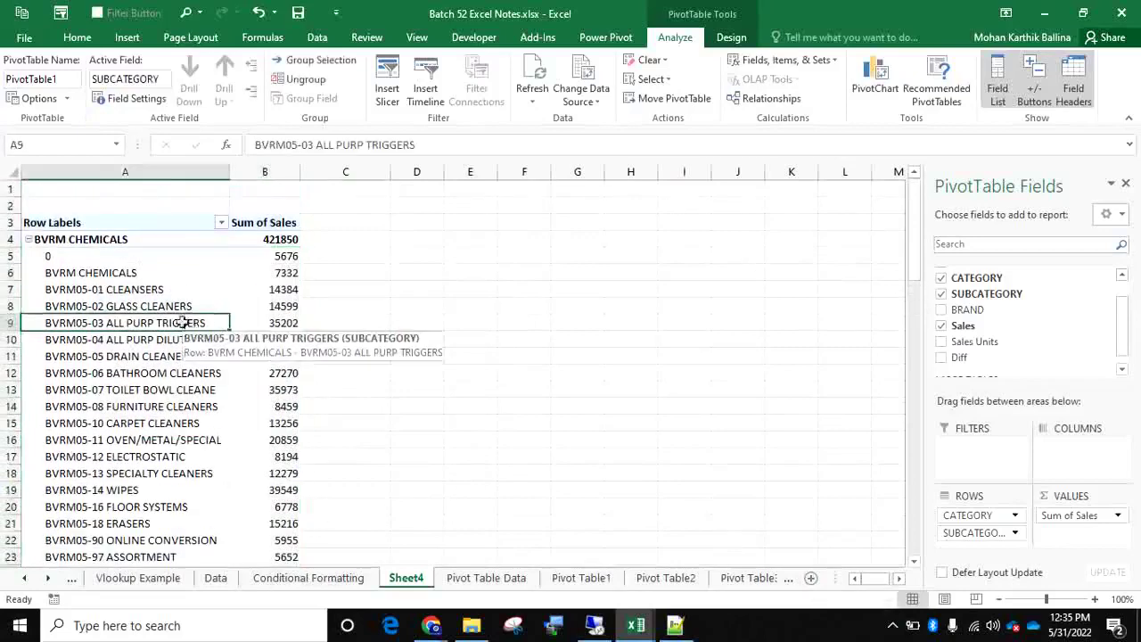
Collapse all categories in the PivotTable, from BVRM CHEMICALS through (blank), so that their subcategories are hidden.
{"action": "left_click", "coordinate": [28, 241]}
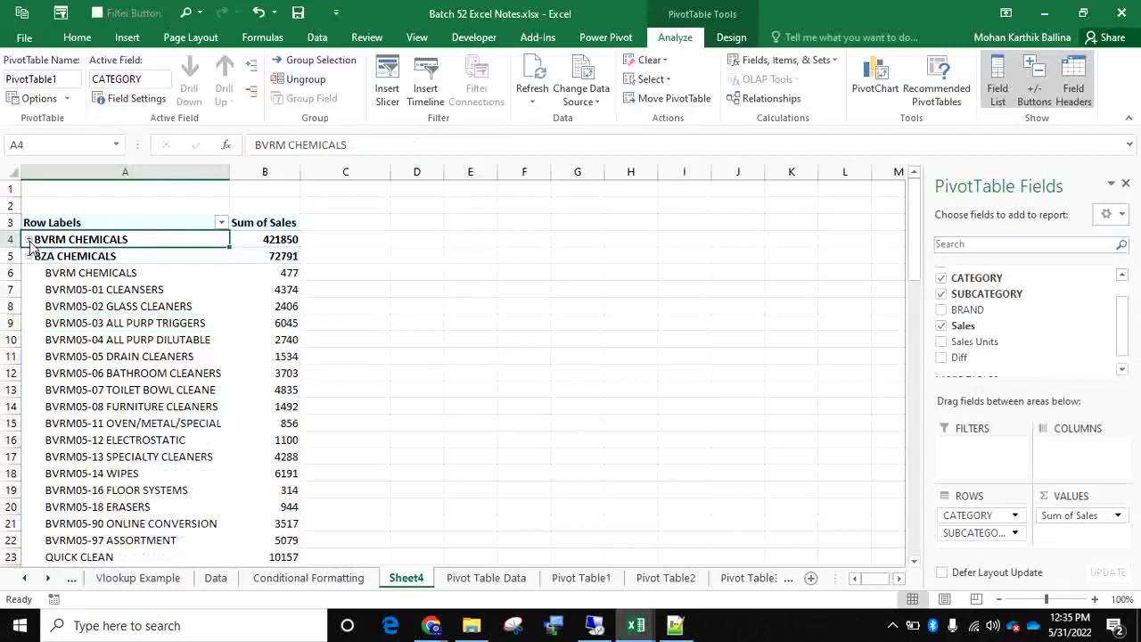
{"action": "left_click", "coordinate": [29, 239]}
{"action": "left_click", "coordinate": [28, 240]}
{"action": "left_click", "coordinate": [28, 256]}
{"action": "left_click", "coordinate": [29, 272]}
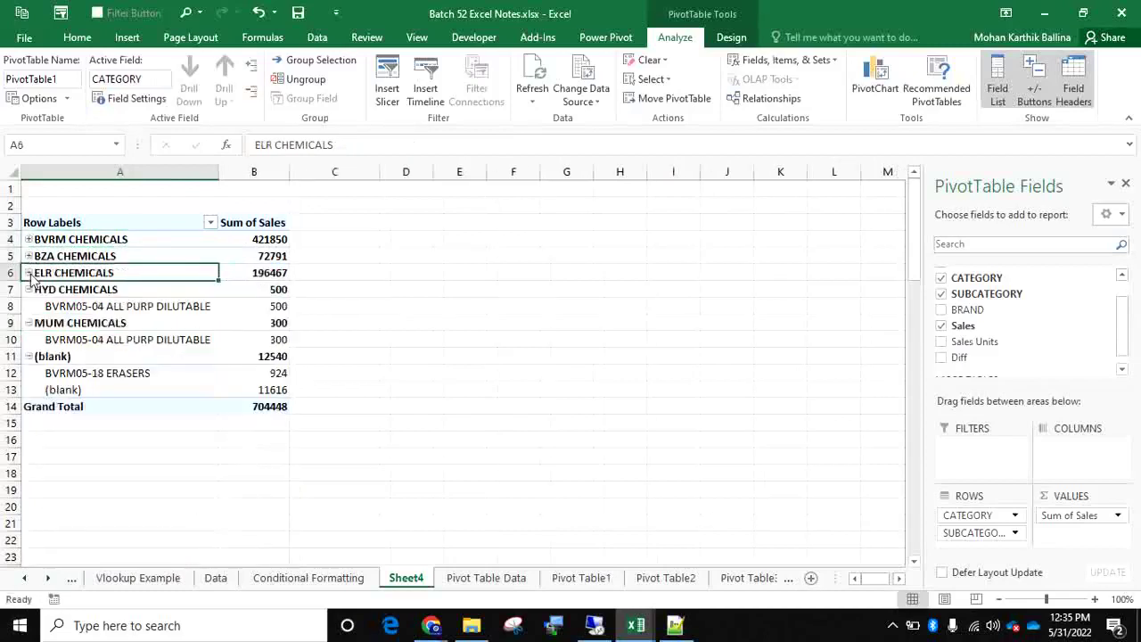
{"action": "left_click", "coordinate": [28, 290]}
{"action": "left_click", "coordinate": [29, 306]}
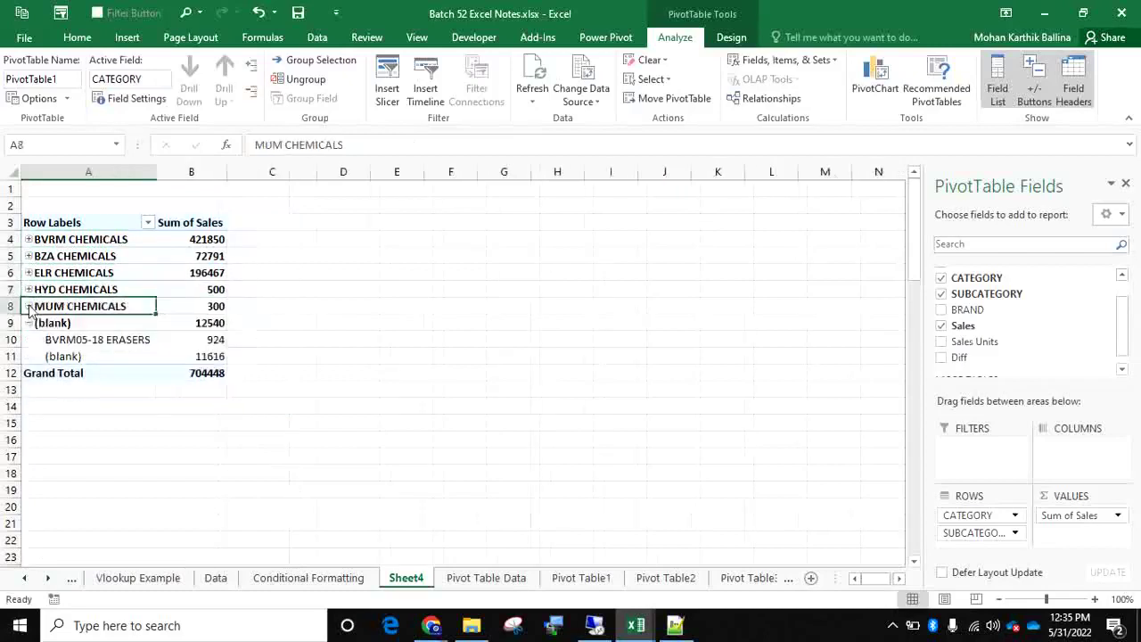
{"action": "left_click", "coordinate": [29, 323]}
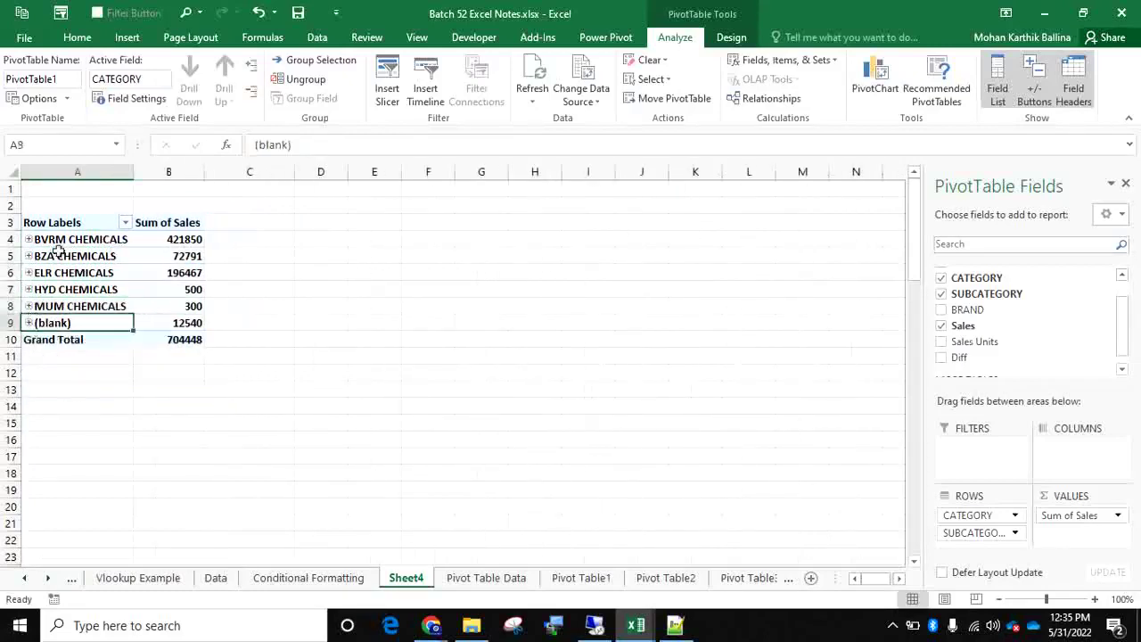
{"action": "left_click", "coordinate": [30, 240]}
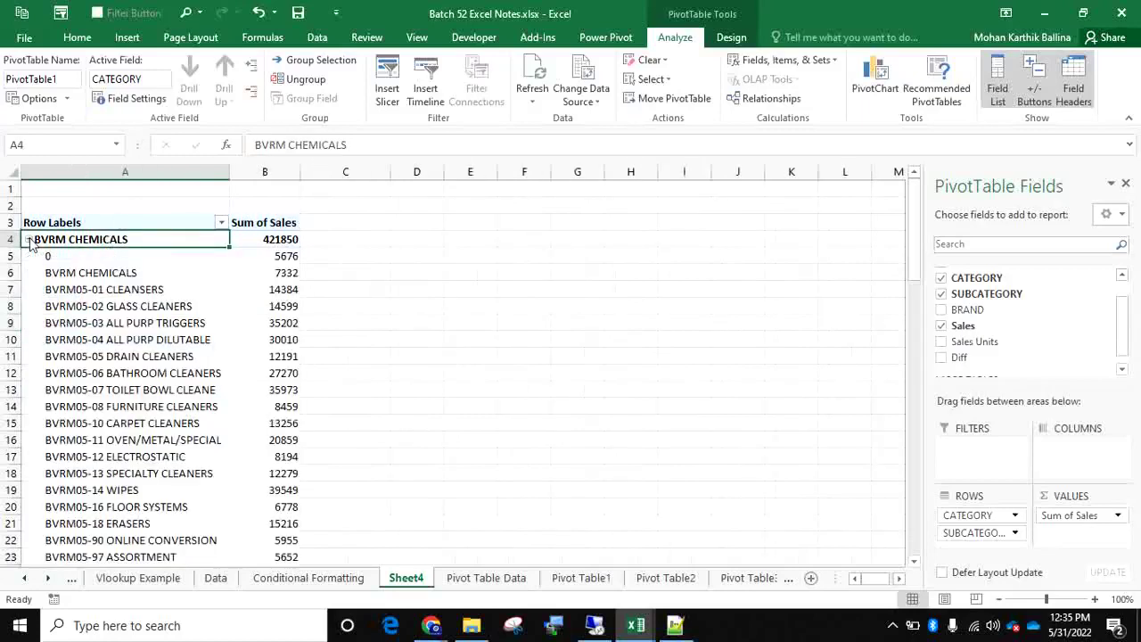
{"action": "left_click", "coordinate": [29, 240]}
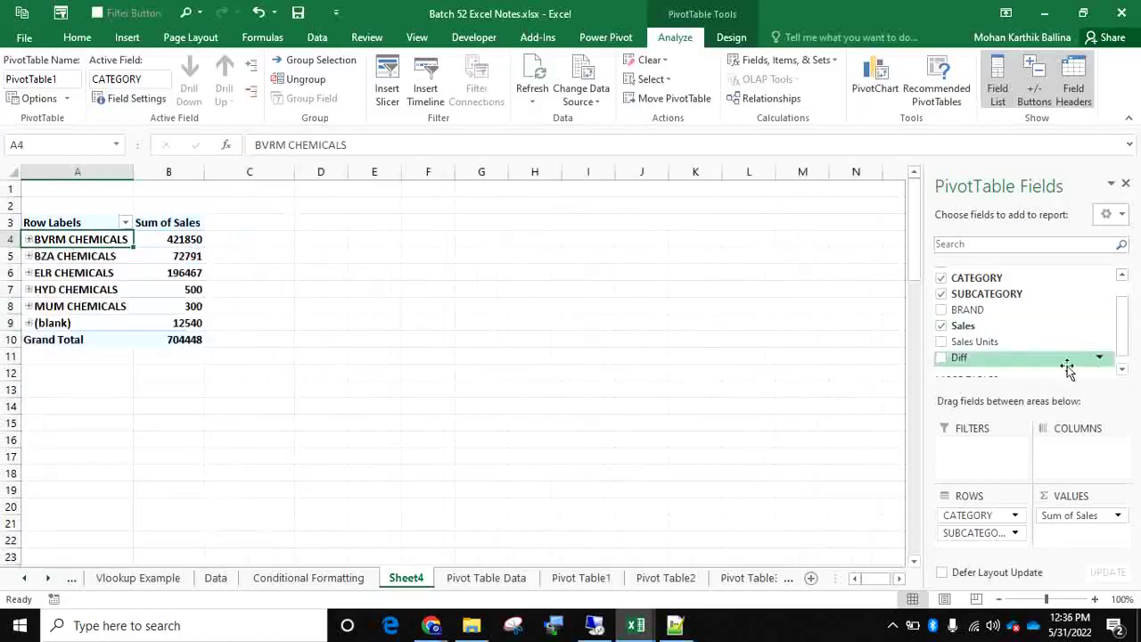
Add the BRAND field beneath SUBCATEGORY in the rows area and expand the BVRM CHEMICALS category.
{"action": "left_click_drag", "start_coordinate": [987, 309], "coordinate": [991, 549]}
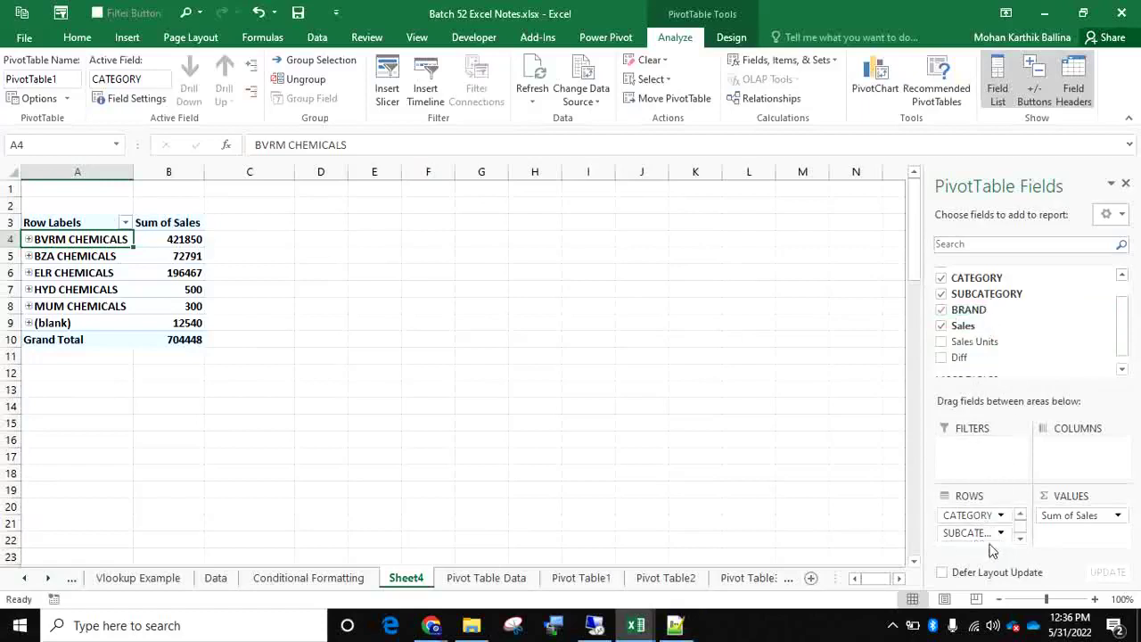
{"action": "left_click", "coordinate": [28, 240]}
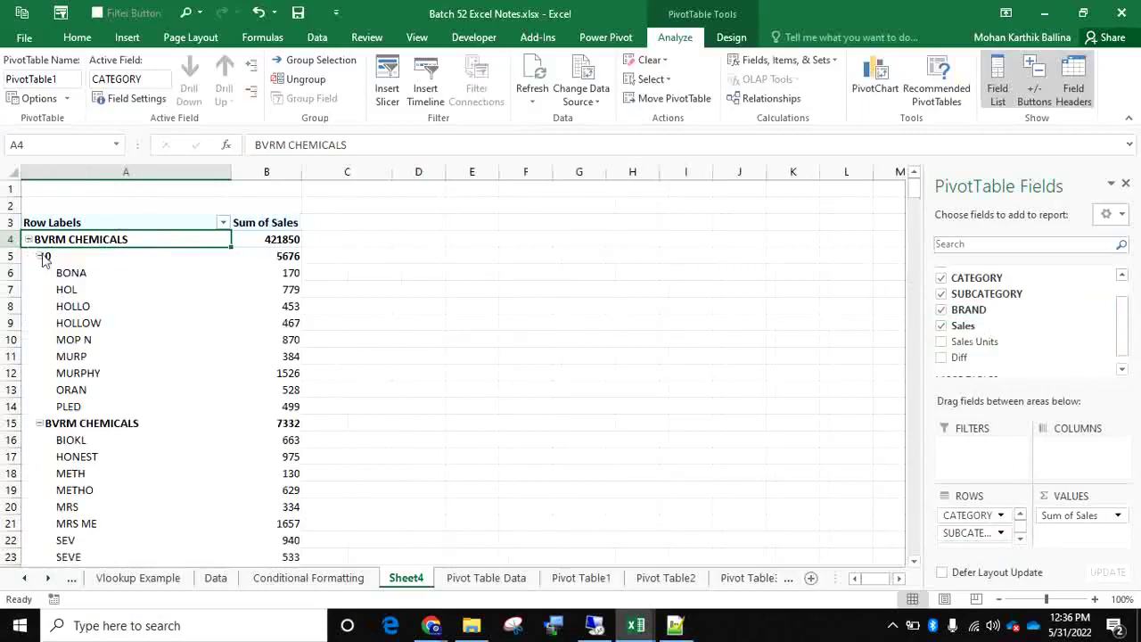
Collapse the subcategories 0, BVRM CHEMICALS and BVRM05-01 CLEANSERS within the BVRM CHEMICALS category.
{"action": "left_click", "coordinate": [40, 257]}
{"action": "left_click", "coordinate": [40, 274]}
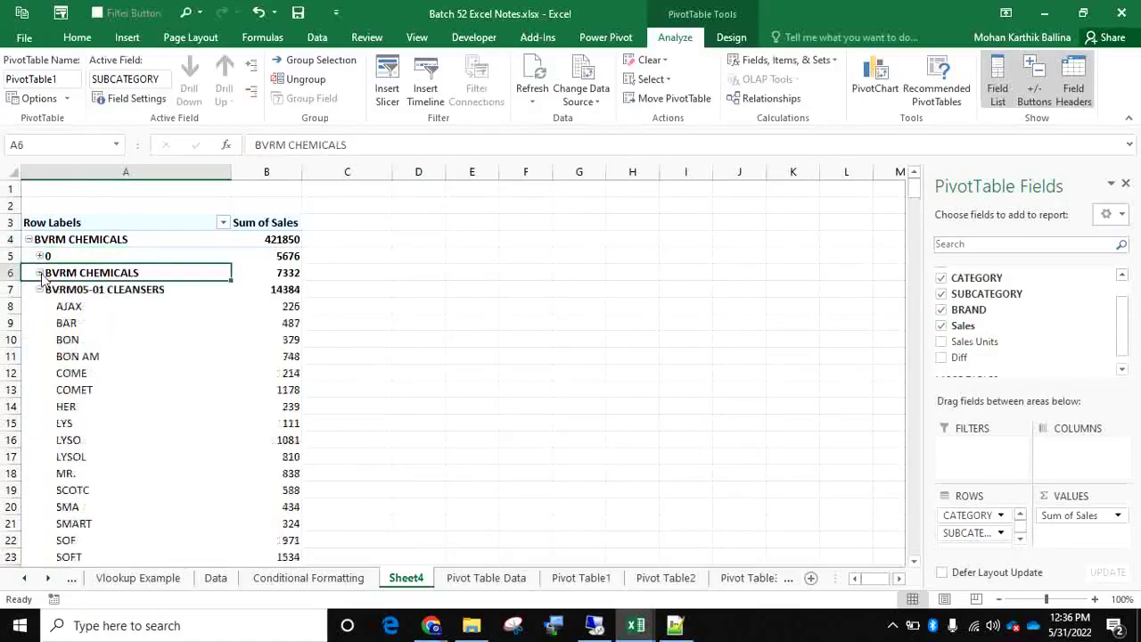
{"action": "left_click", "coordinate": [39, 290]}
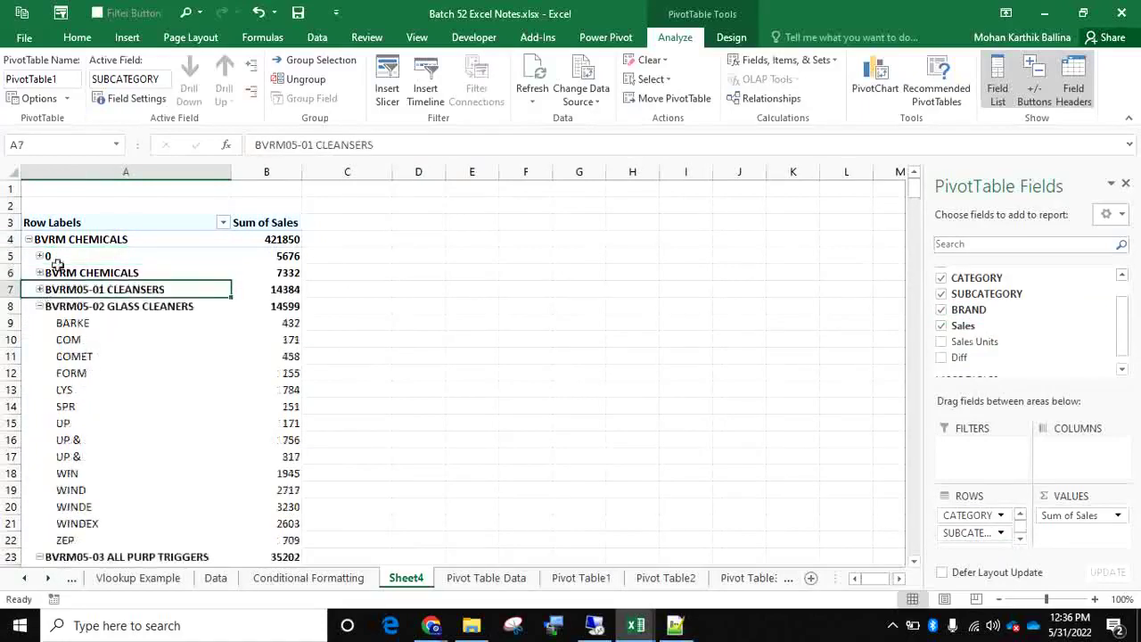
Expand subcategory 0 under BVRM CHEMICALS to list its brands, and select its sales total.
{"action": "left_click", "coordinate": [65, 237]}
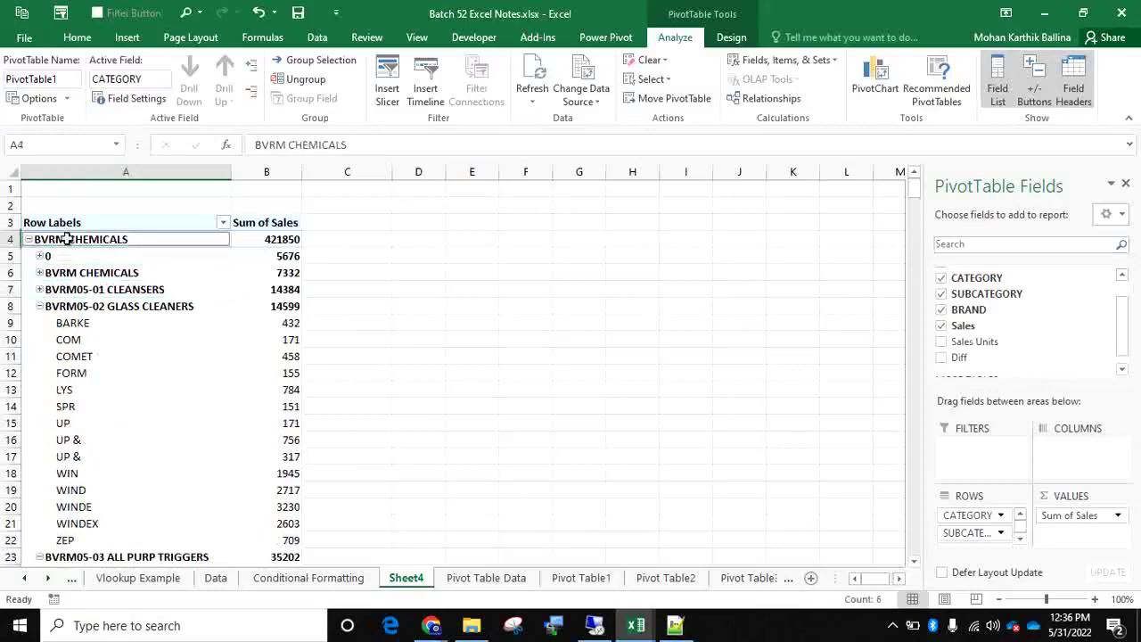
{"action": "left_click", "coordinate": [58, 258]}
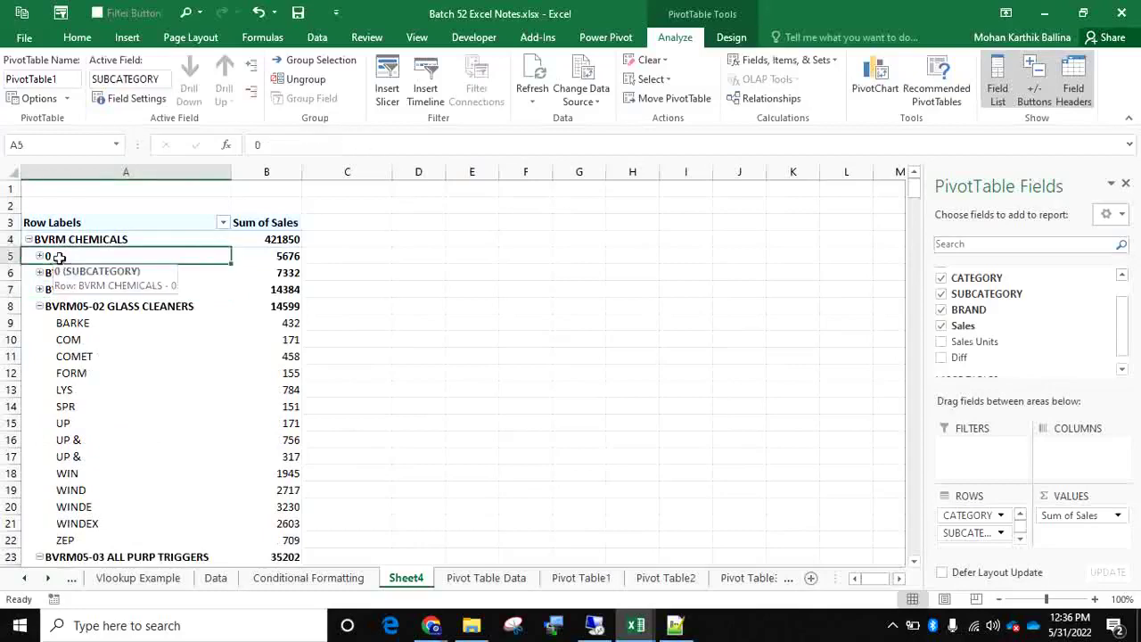
{"action": "left_click", "coordinate": [41, 257]}
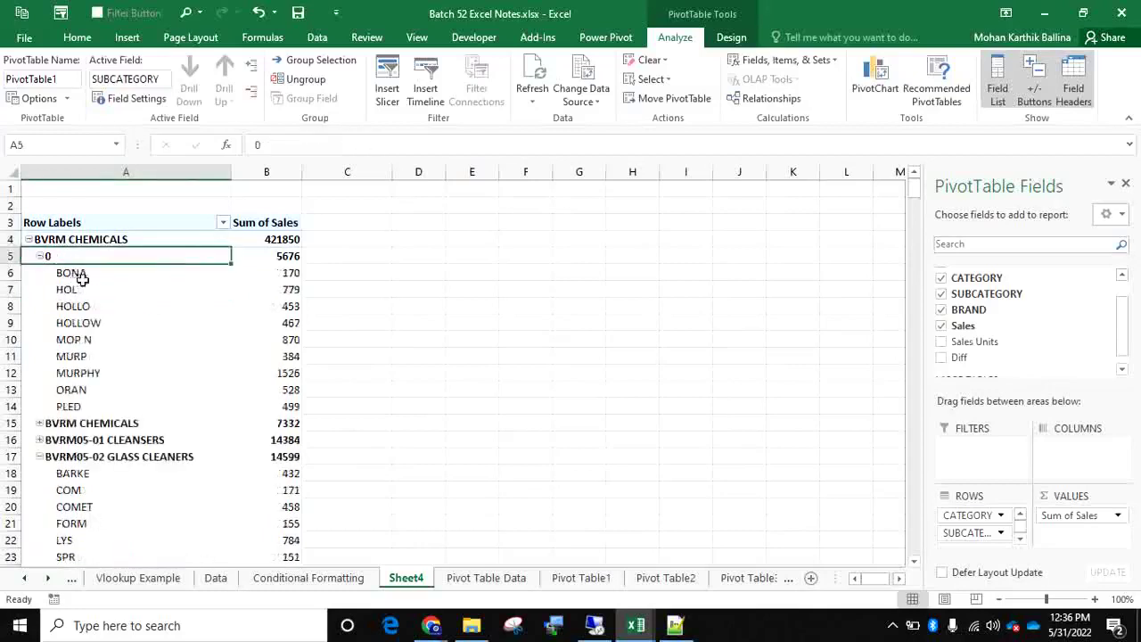
{"action": "left_click", "coordinate": [290, 256]}
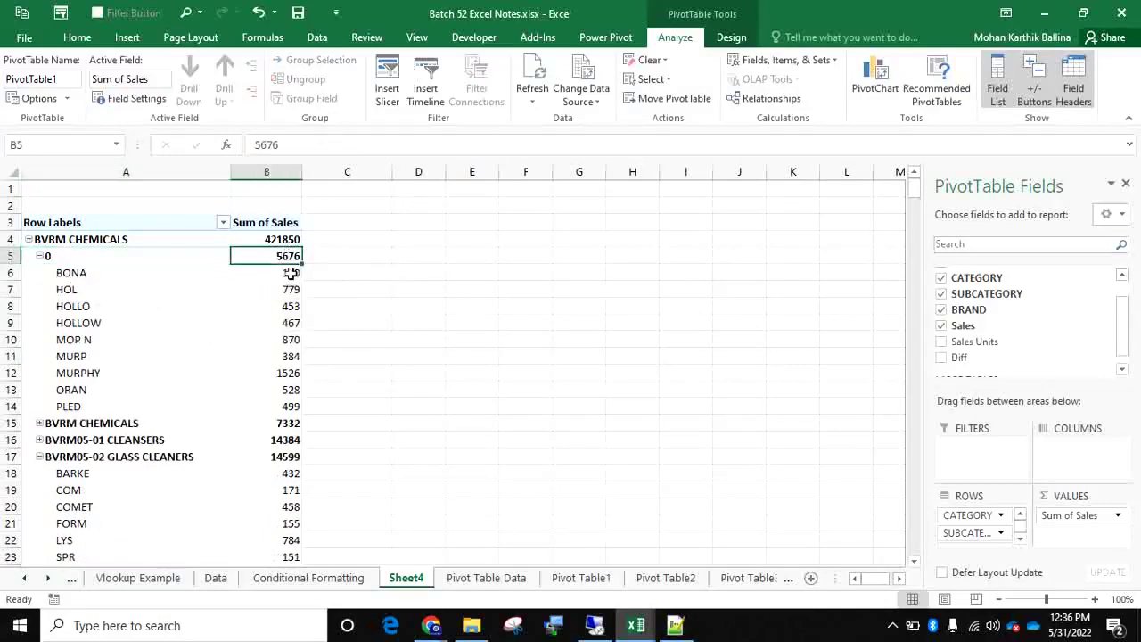
Check the summed sales of the brands under subcategory 0 and remove the BRAND field from the PivotTable.
{"action": "left_click_drag", "start_coordinate": [290, 273], "coordinate": [295, 412]}
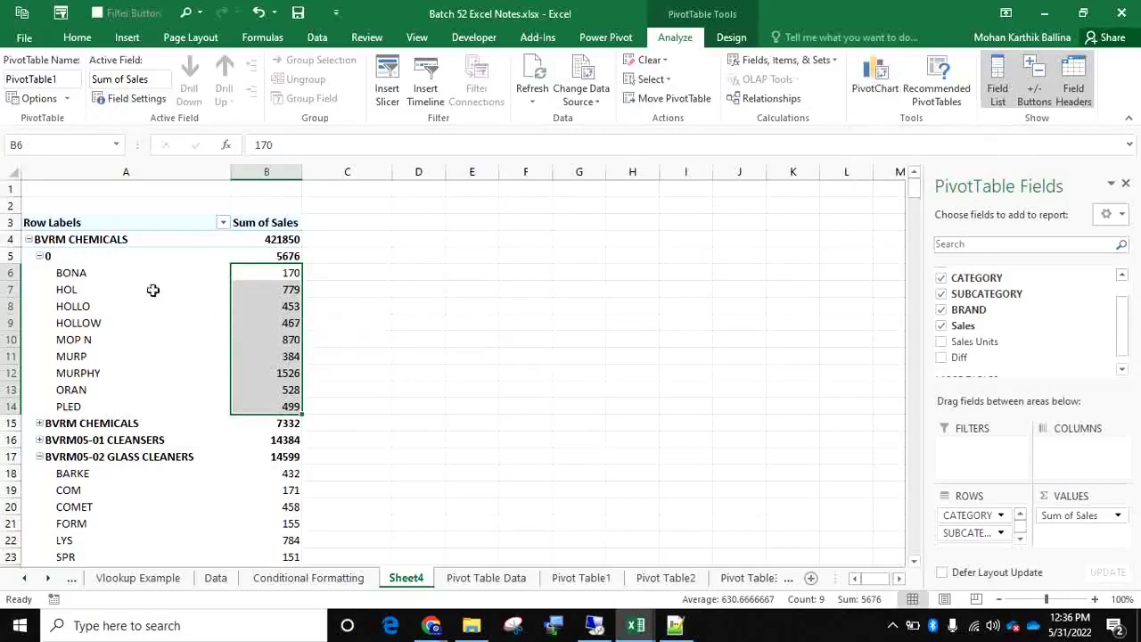
{"action": "left_click", "coordinate": [941, 309]}
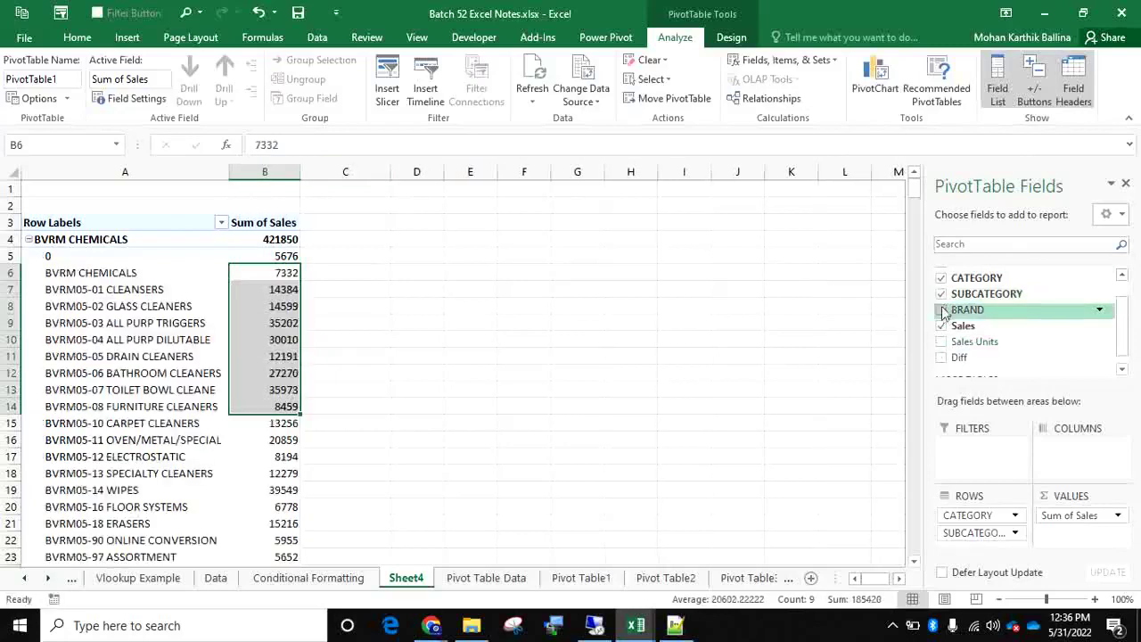
{"action": "left_click", "coordinate": [132, 359]}
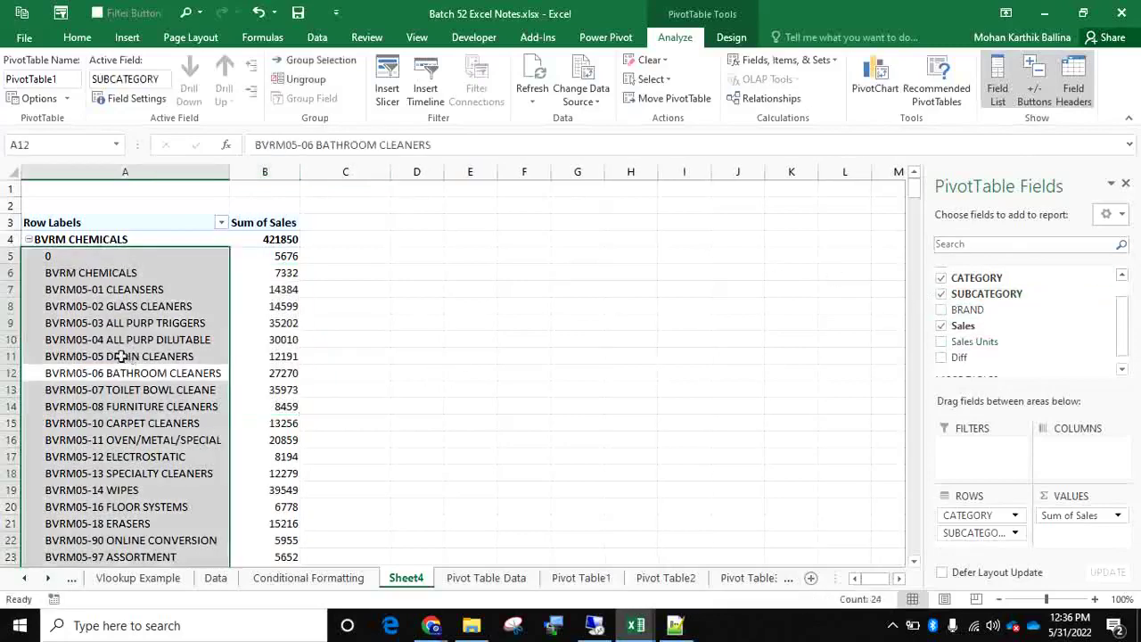
Collapse and re-expand the BVRM CHEMICALS category to compare the two views.
{"action": "left_click", "coordinate": [28, 241]}
{"action": "left_click", "coordinate": [28, 241]}
{"action": "left_click", "coordinate": [28, 241]}
{"action": "left_click", "coordinate": [28, 241]}
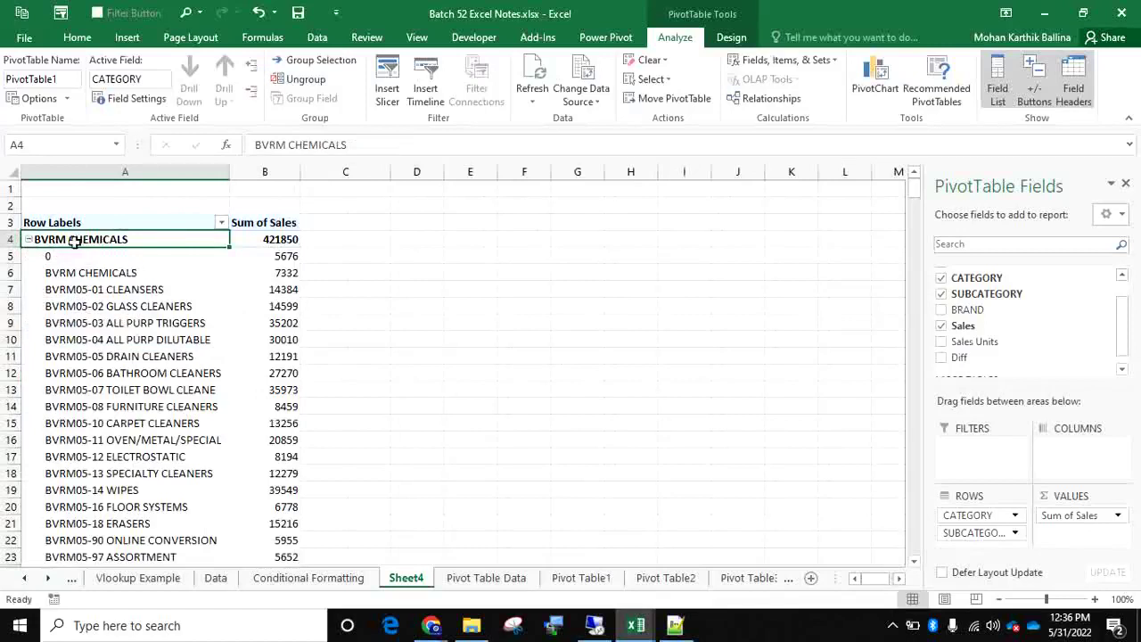
Examine how the BVRM CHEMICALS category total is displayed beside its label in the compact layout.
{"action": "left_click", "coordinate": [288, 237]}
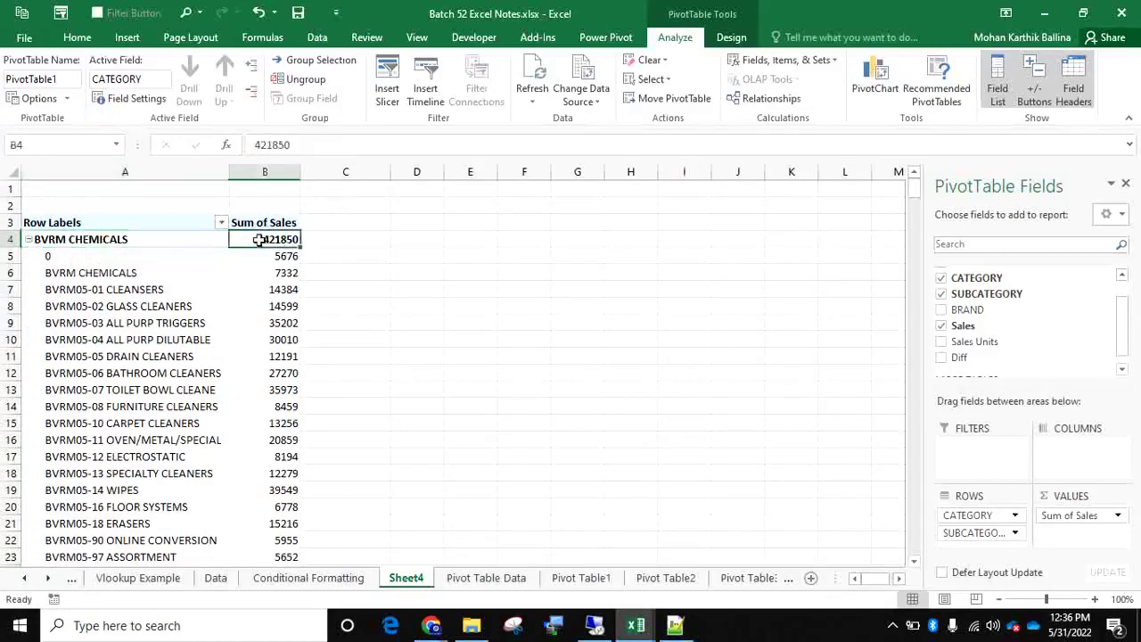
{"action": "left_click", "coordinate": [358, 236]}
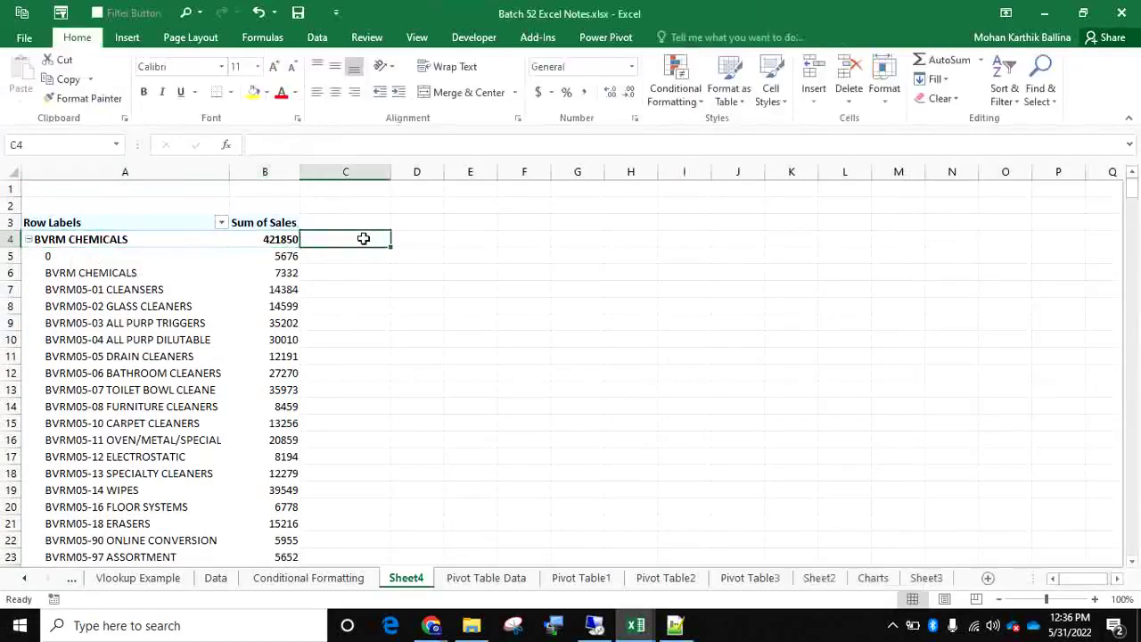
{"action": "left_click", "coordinate": [103, 239]}
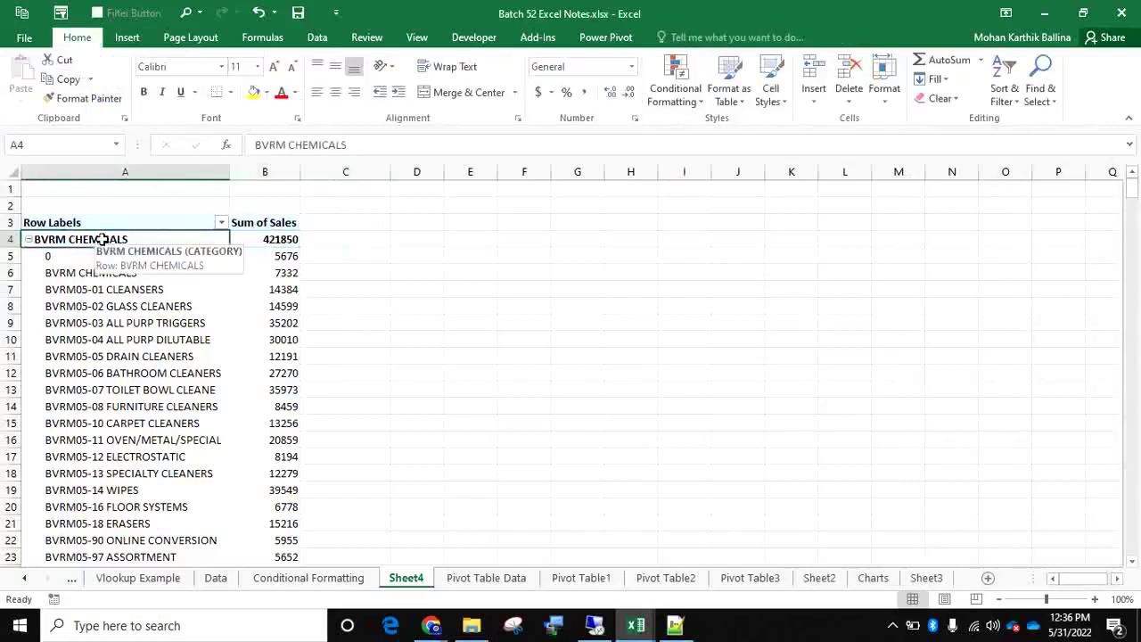
{"action": "left_click", "coordinate": [264, 237]}
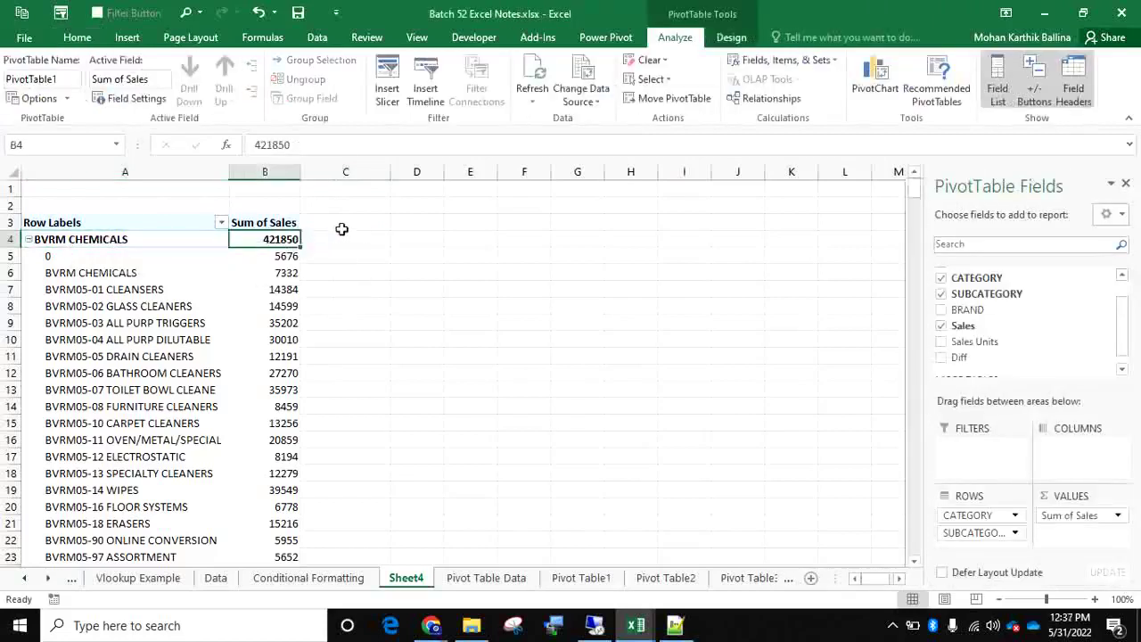
{"action": "left_click", "coordinate": [368, 238]}
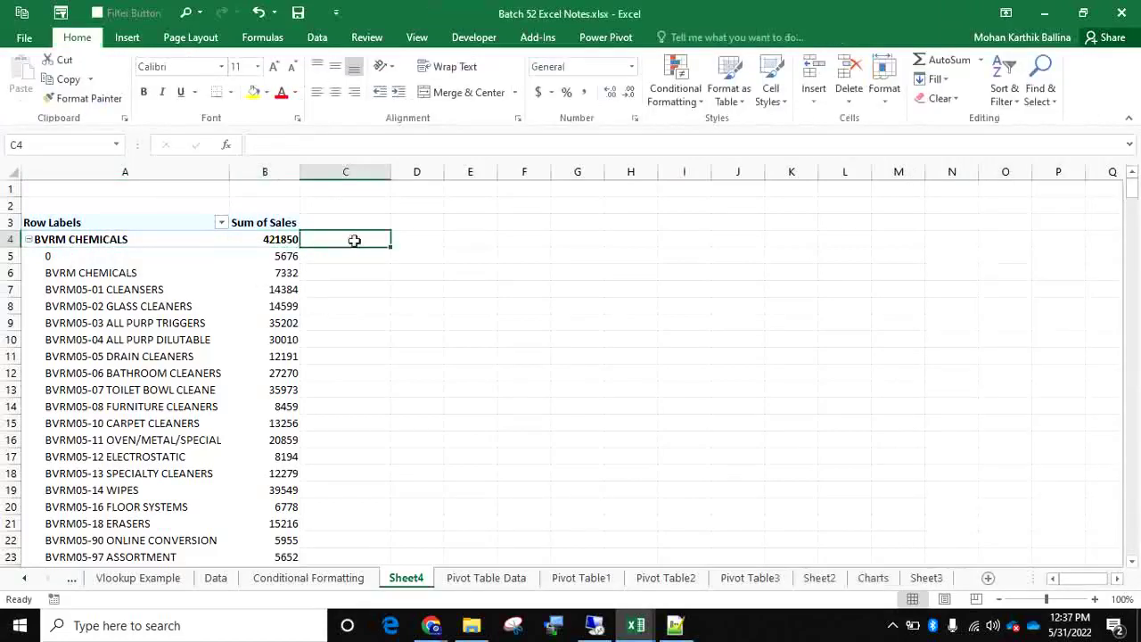
{"action": "left_click", "coordinate": [117, 239]}
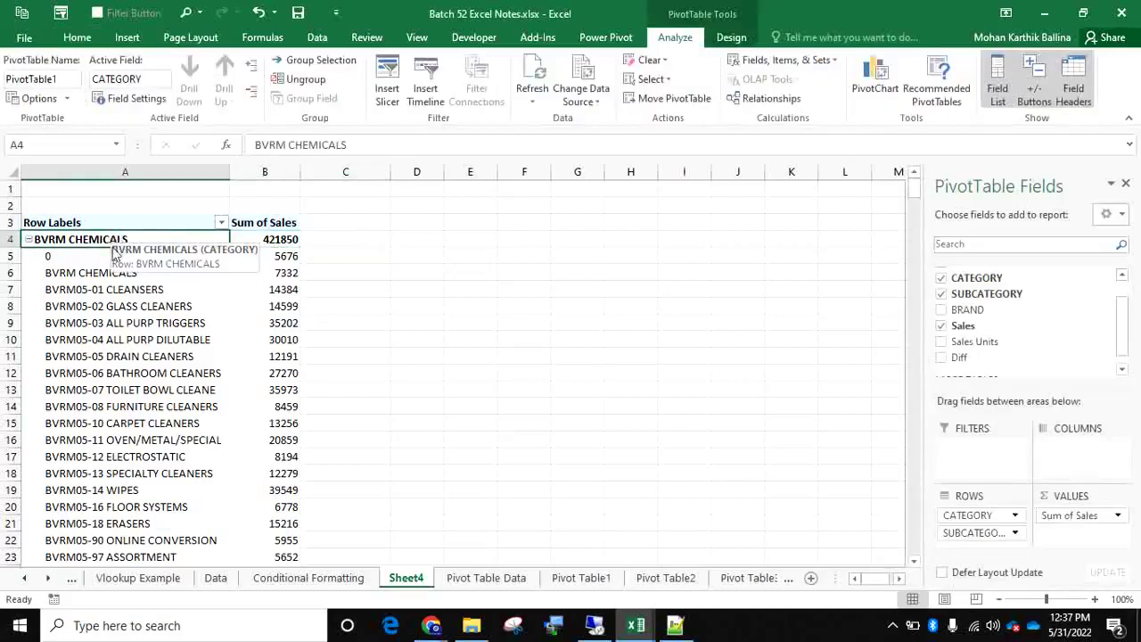
{"action": "left_click", "coordinate": [449, 250]}
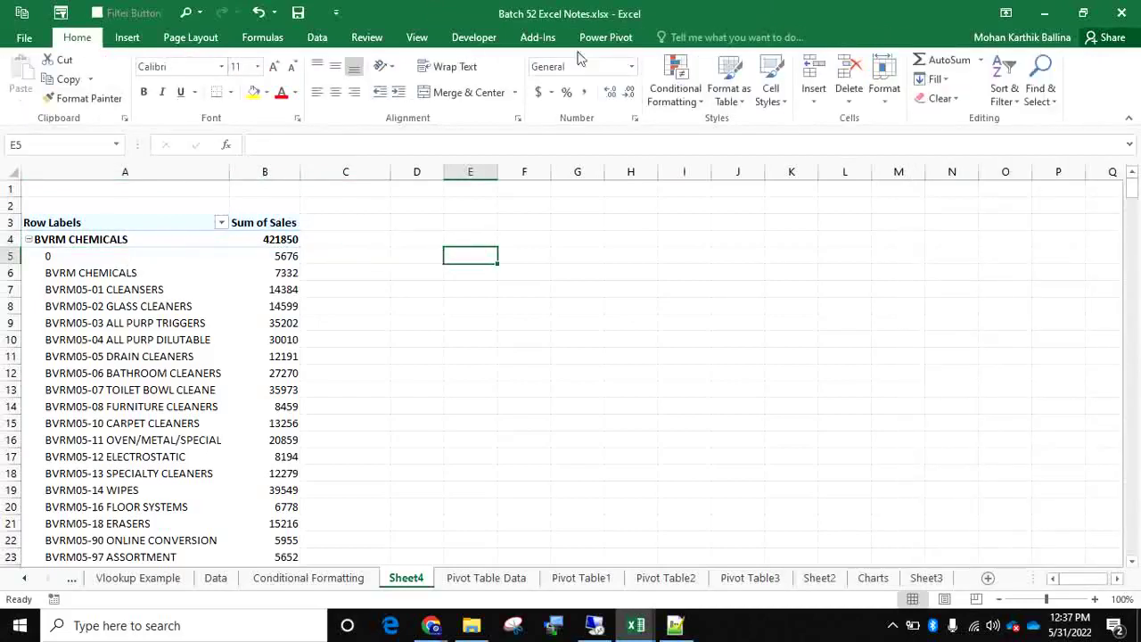
{"action": "left_click", "coordinate": [526, 257]}
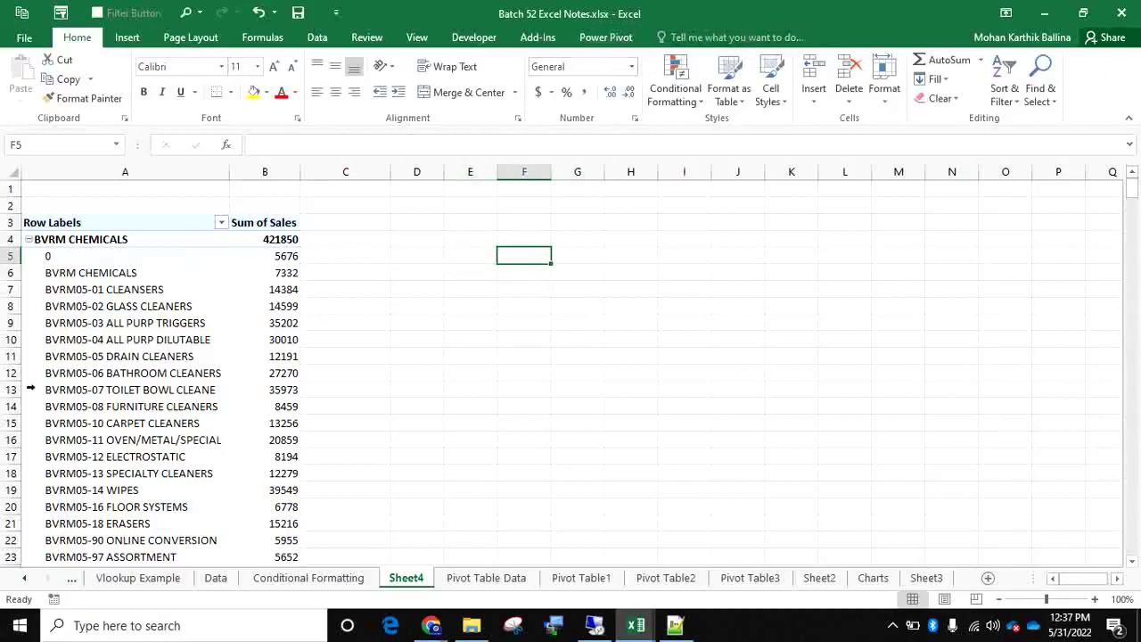
Show the PivotTable in tabular form and check the CATEGORY, SUBCATEGORY and Sum of Sales column headers.
{"action": "left_click", "coordinate": [118, 323]}
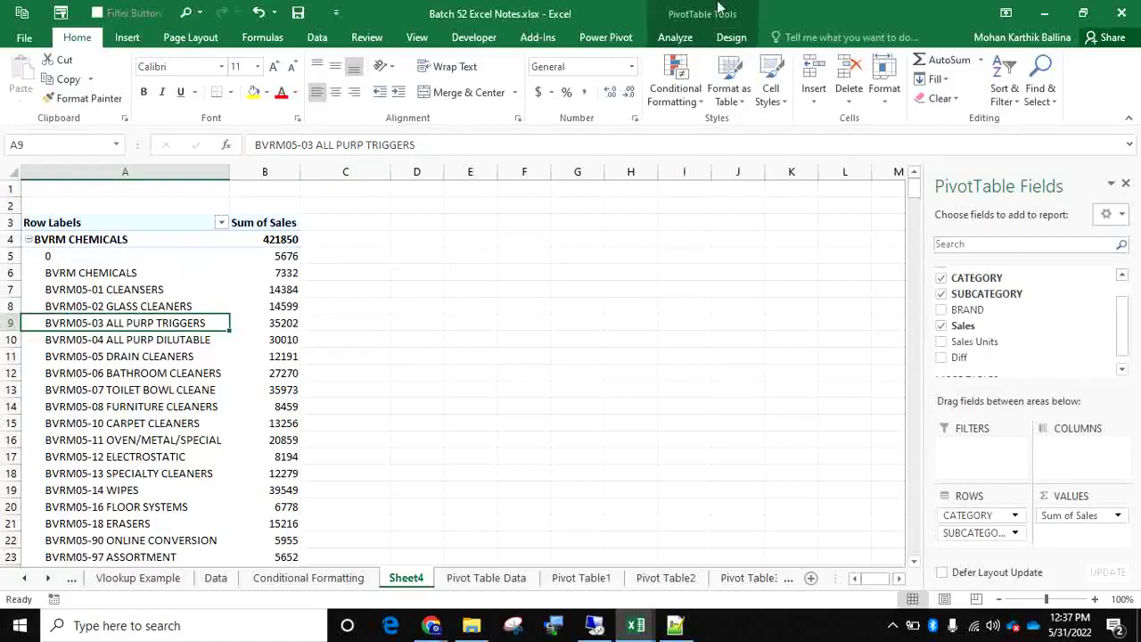
{"action": "left_click", "coordinate": [731, 37]}
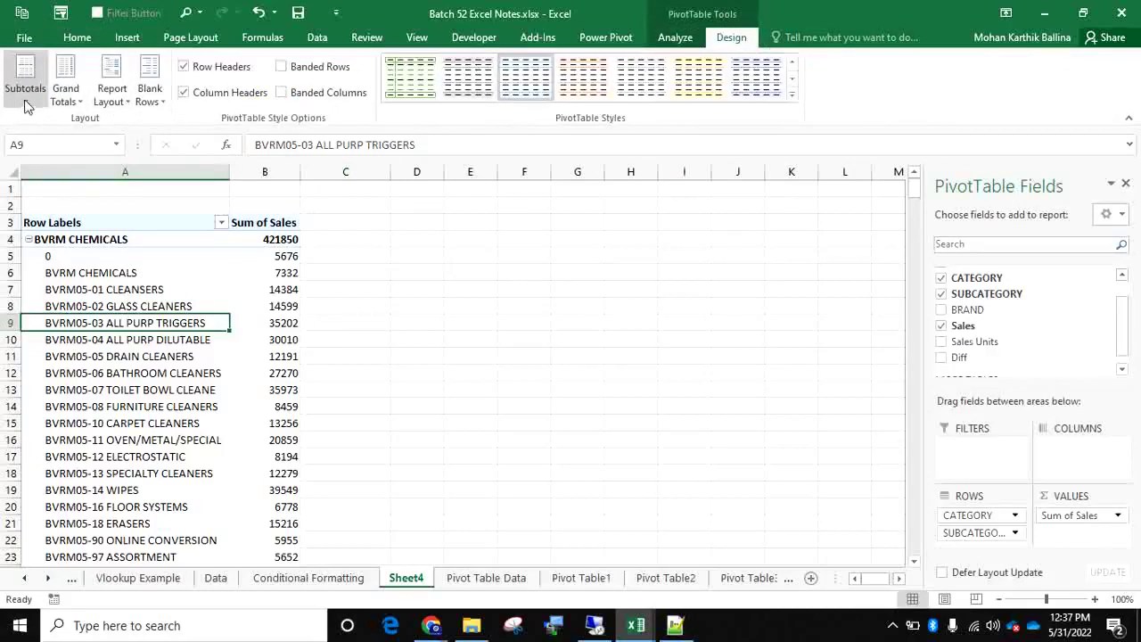
{"action": "left_click", "coordinate": [122, 101]}
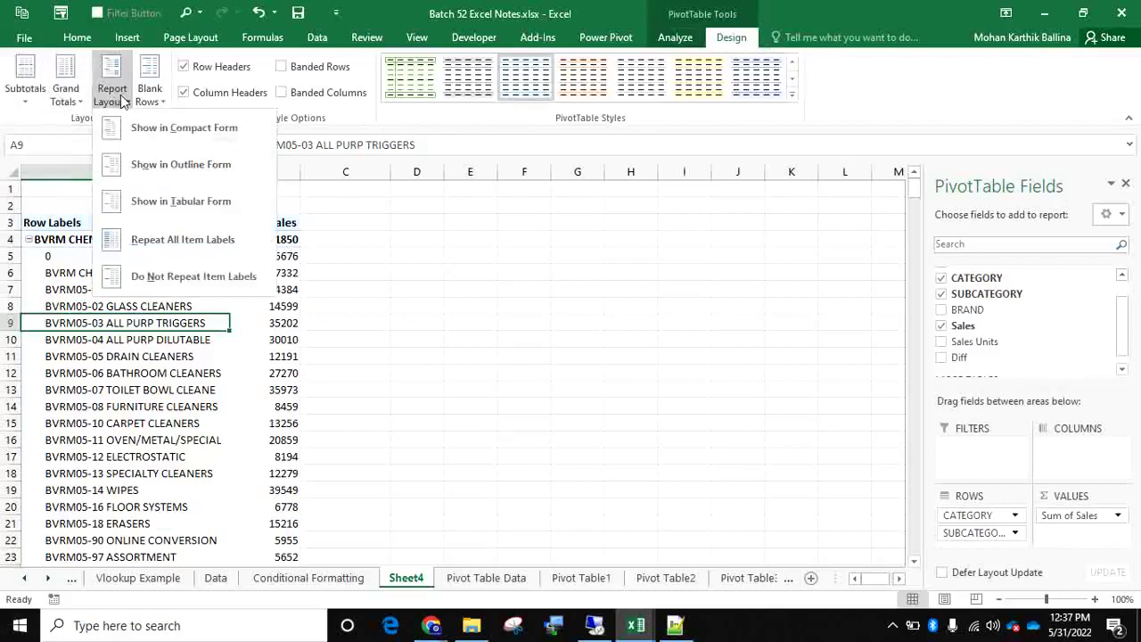
{"action": "left_click", "coordinate": [198, 205]}
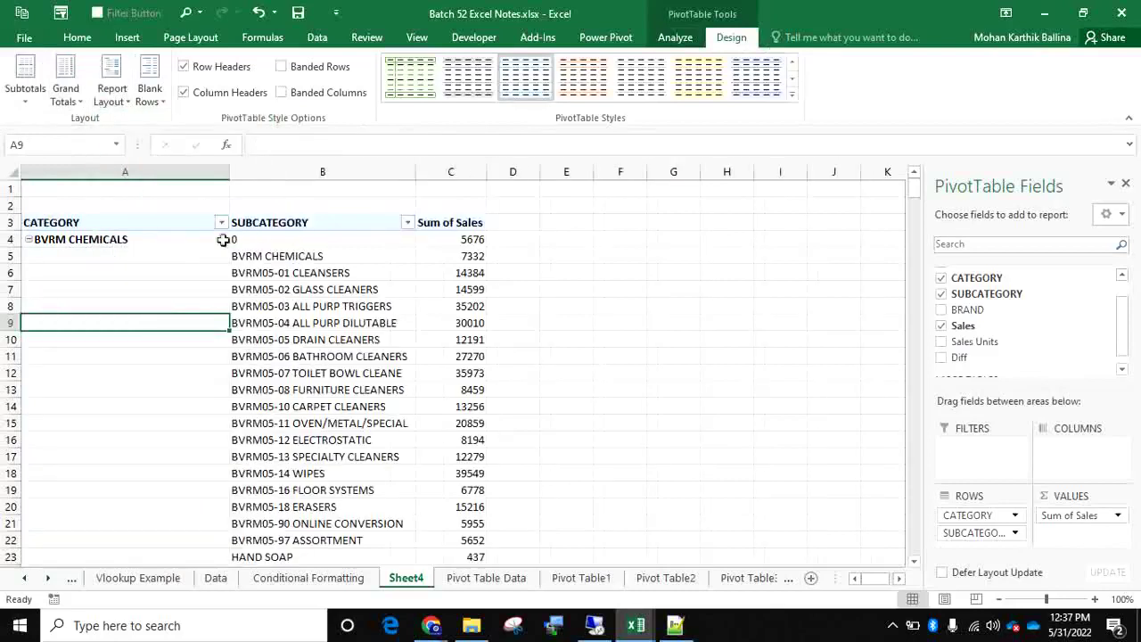
{"action": "left_click", "coordinate": [176, 225]}
{"action": "left_click", "coordinate": [289, 216]}
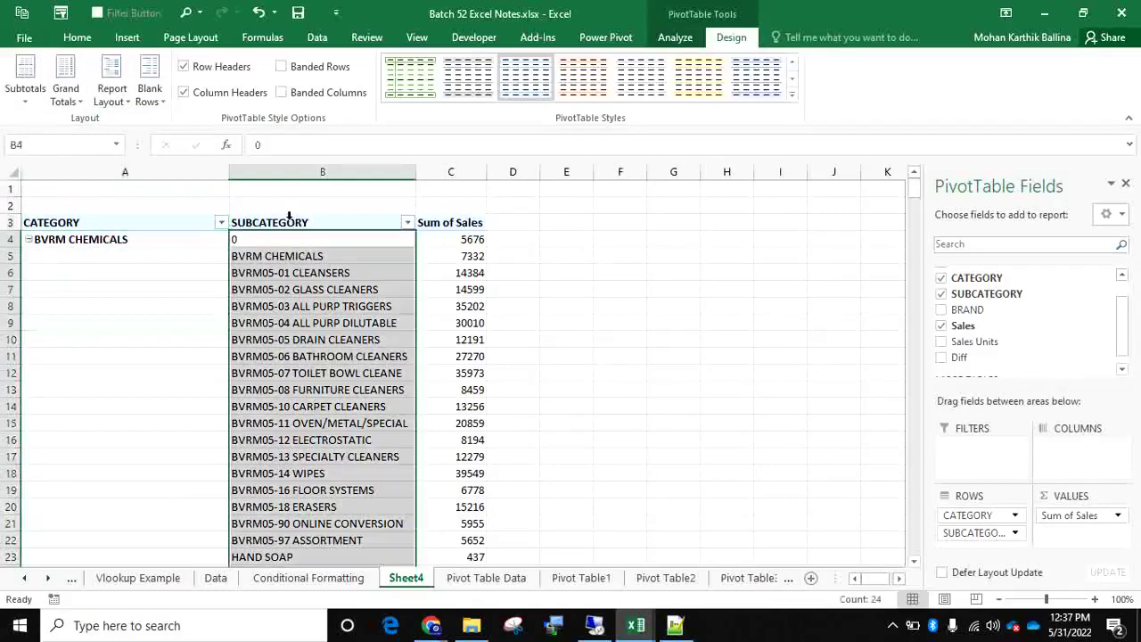
{"action": "left_click", "coordinate": [443, 223]}
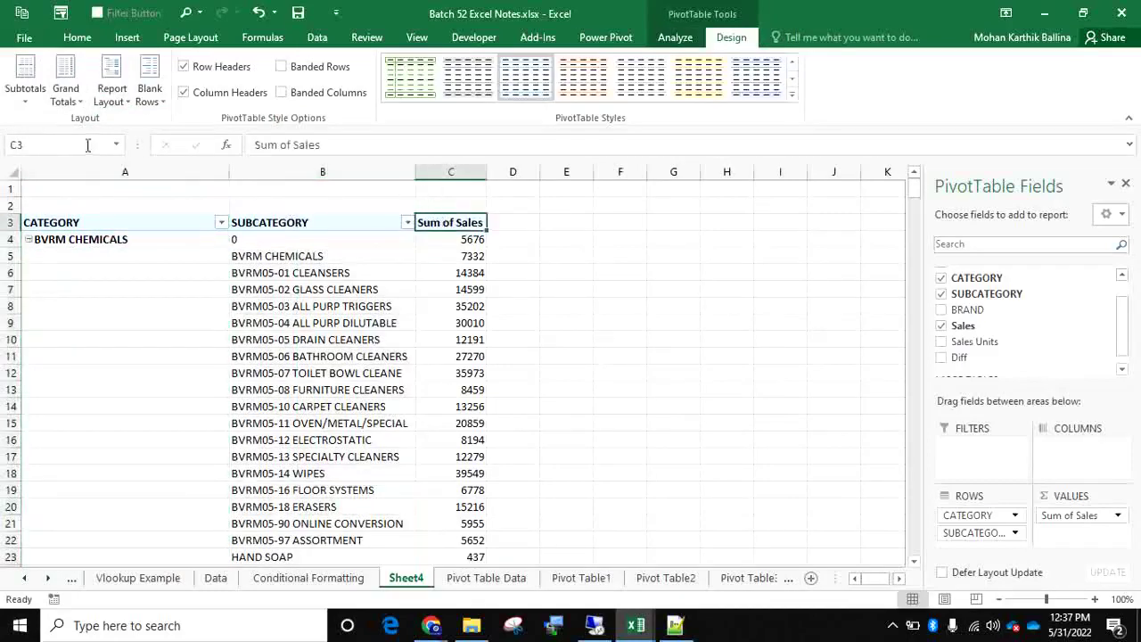
Switch the PivotTable to compact form and back to tabular form to compare the two report layouts.
{"action": "left_click", "coordinate": [113, 89]}
{"action": "left_click", "coordinate": [146, 129]}
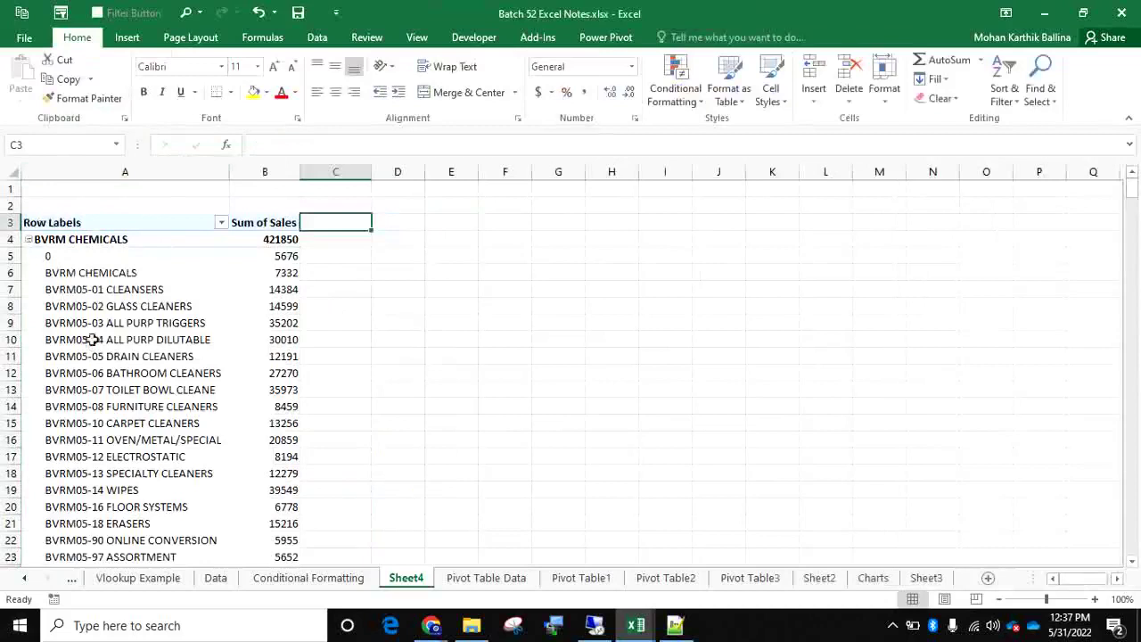
{"action": "left_click", "coordinate": [248, 321]}
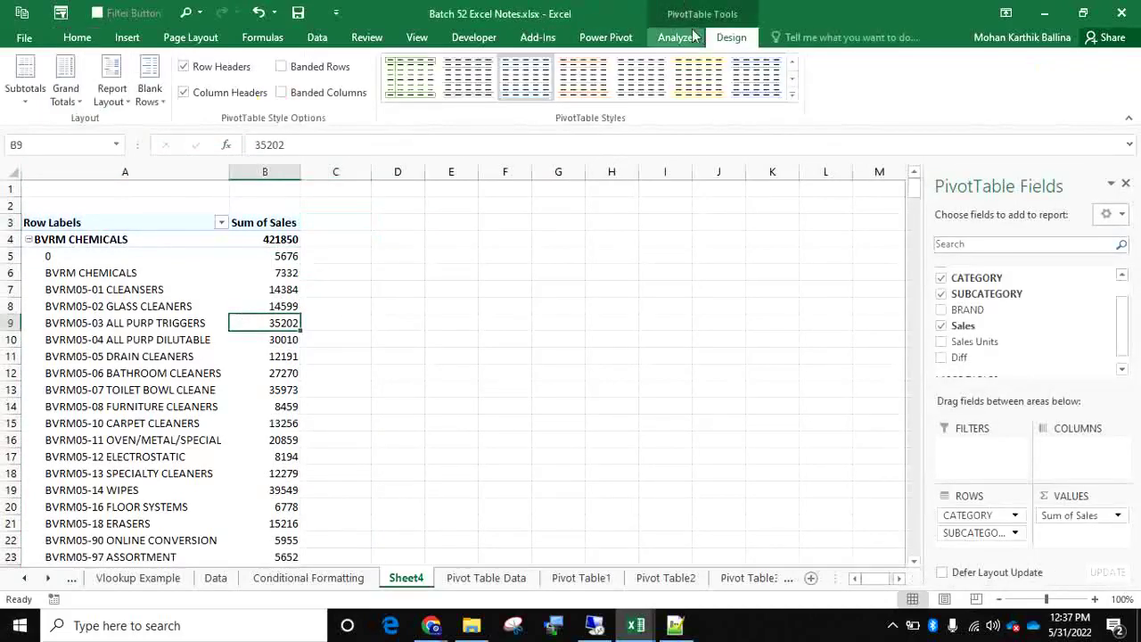
{"action": "left_click", "coordinate": [111, 89]}
{"action": "left_click", "coordinate": [176, 202]}
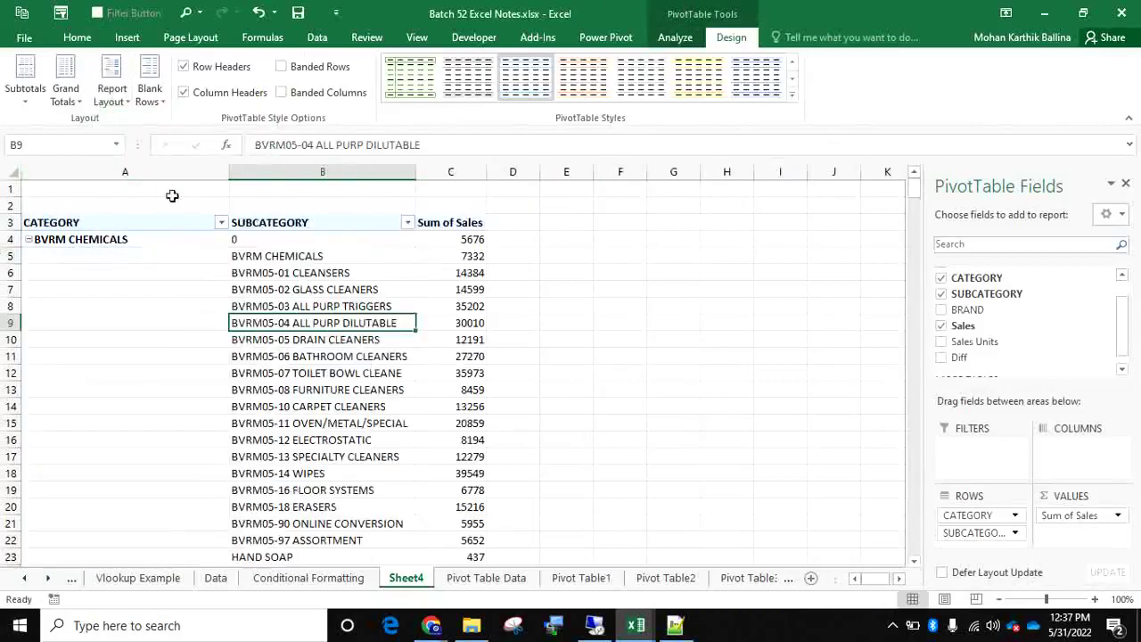
Review the BVRM CHEMICALS subcategories with their total row, and expand the BZA CHEMICALS category.
{"action": "left_click", "coordinate": [151, 242]}
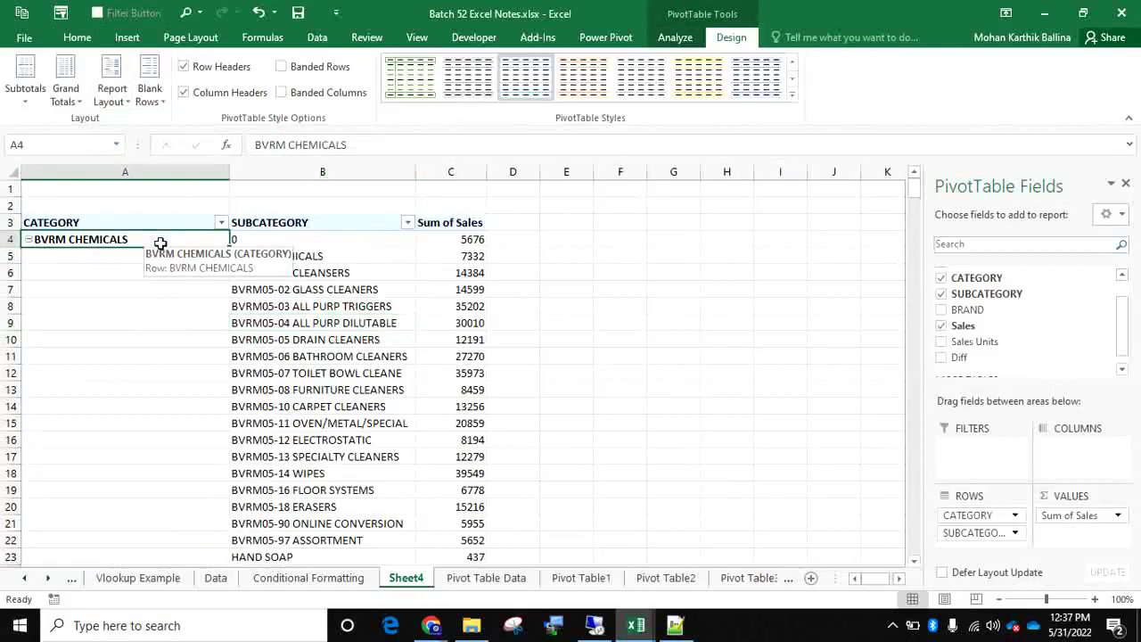
{"action": "left_click_drag", "start_coordinate": [306, 242], "coordinate": [303, 439]}
{"action": "scroll", "coordinate": [293, 403], "scroll_direction": "down", "scroll_amount": 6}
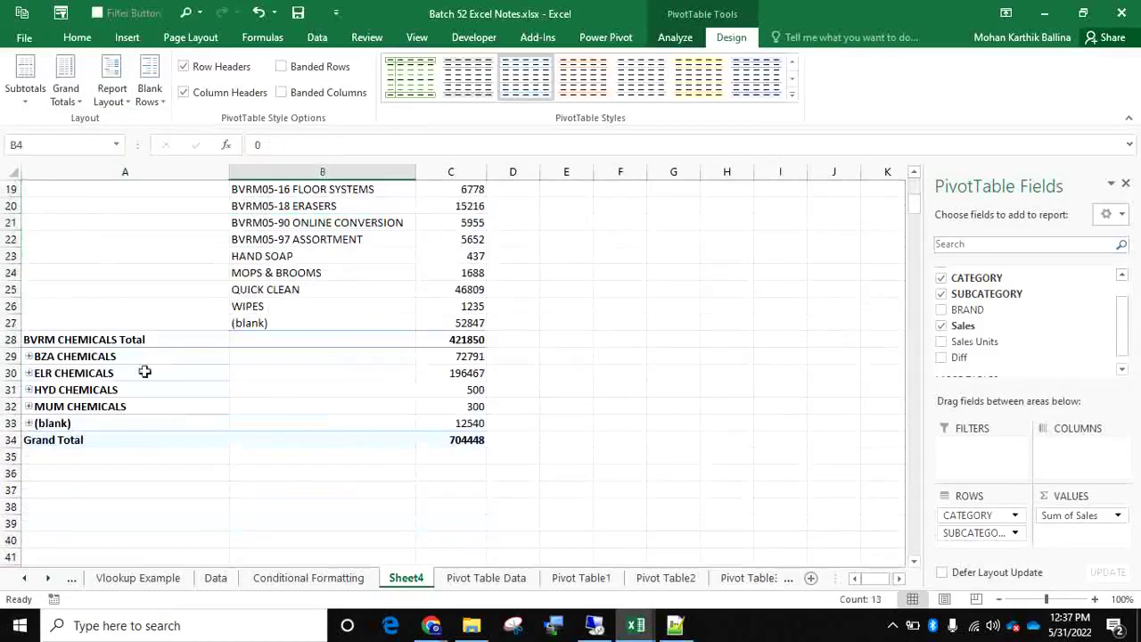
{"action": "left_click", "coordinate": [27, 357]}
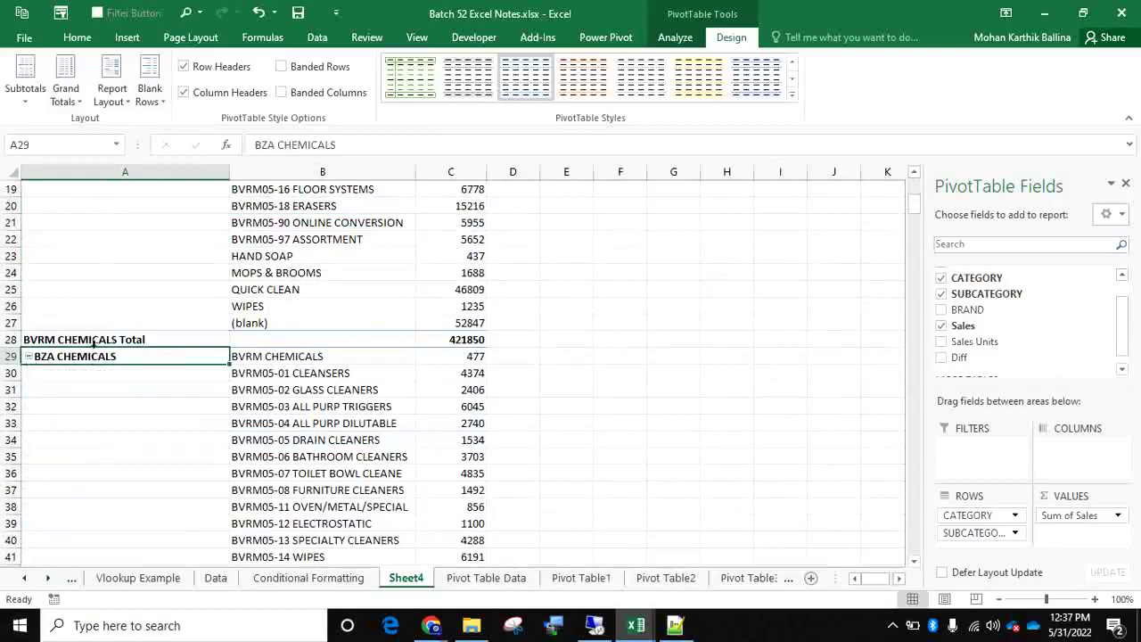
{"action": "left_click", "coordinate": [458, 337]}
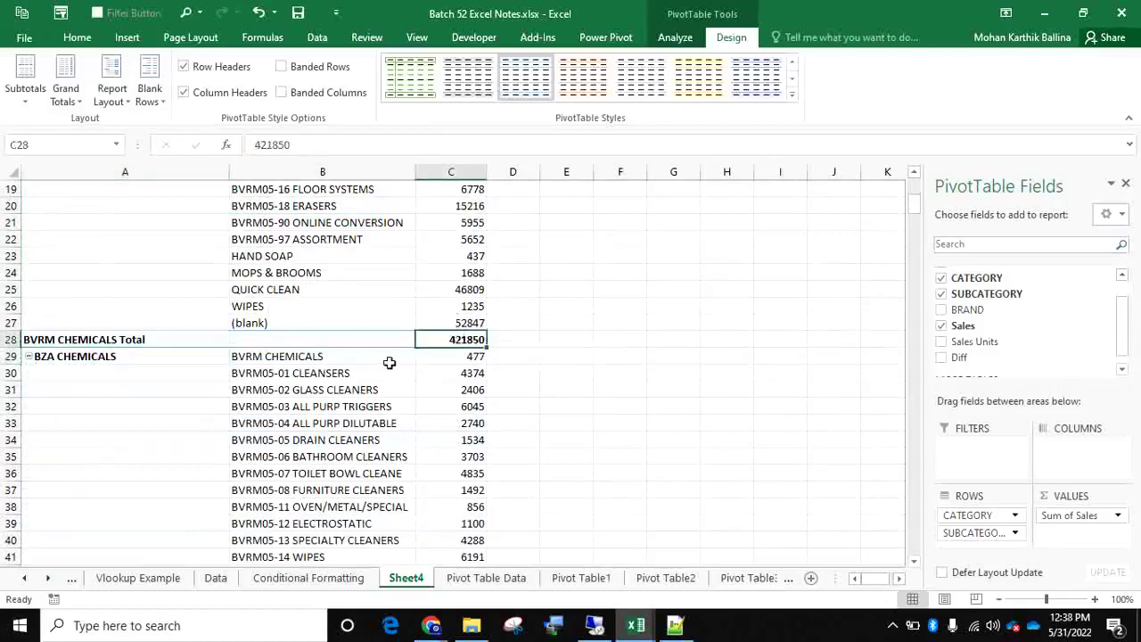
{"action": "scroll", "coordinate": [392, 337], "scroll_direction": "up", "scroll_amount": 6}
{"action": "scroll", "coordinate": [450, 250], "scroll_direction": "down", "scroll_amount": 7}
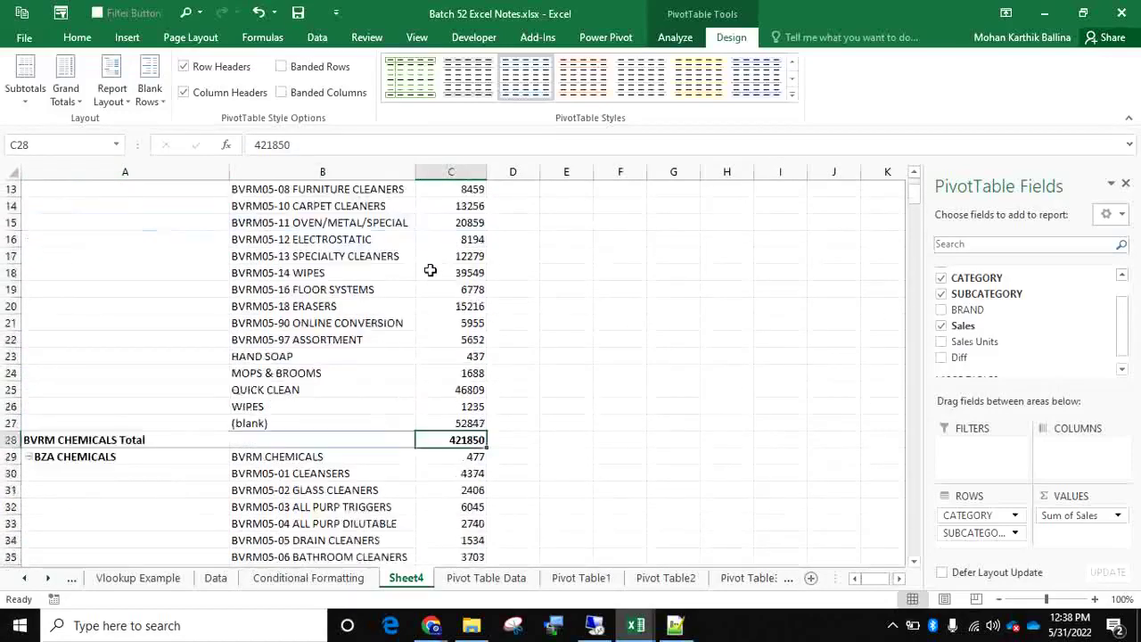
{"action": "scroll", "coordinate": [335, 361], "scroll_direction": "down", "scroll_amount": 5}
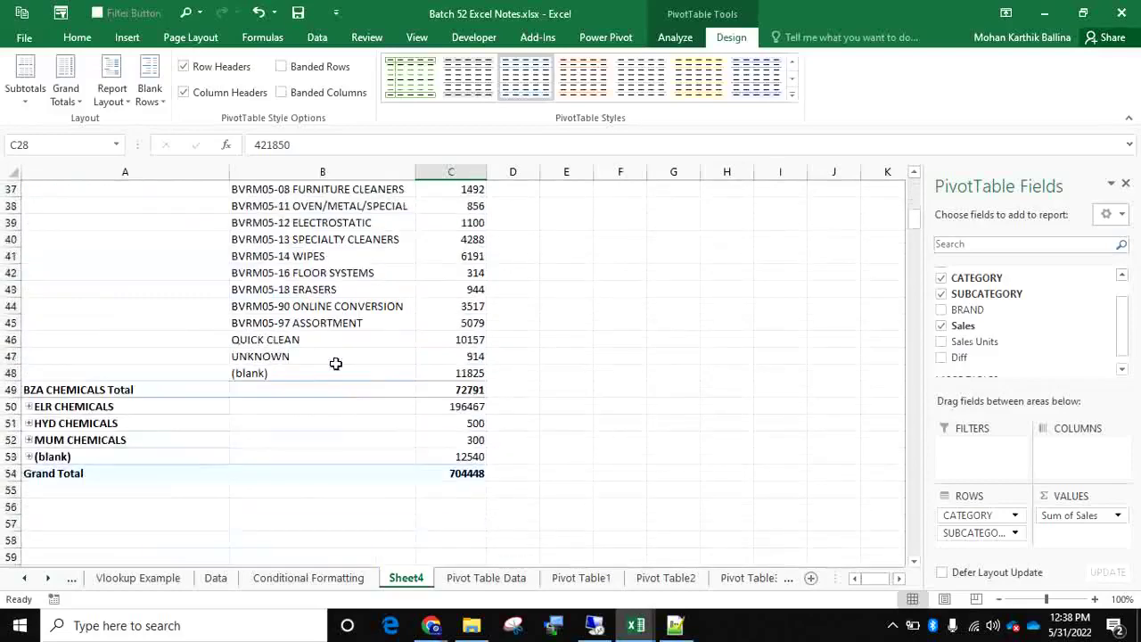
Expand the ELR CHEMICALS, HYD CHEMICALS, MUM CHEMICALS and (blank) categories to list their subcategories.
{"action": "left_click", "coordinate": [28, 407]}
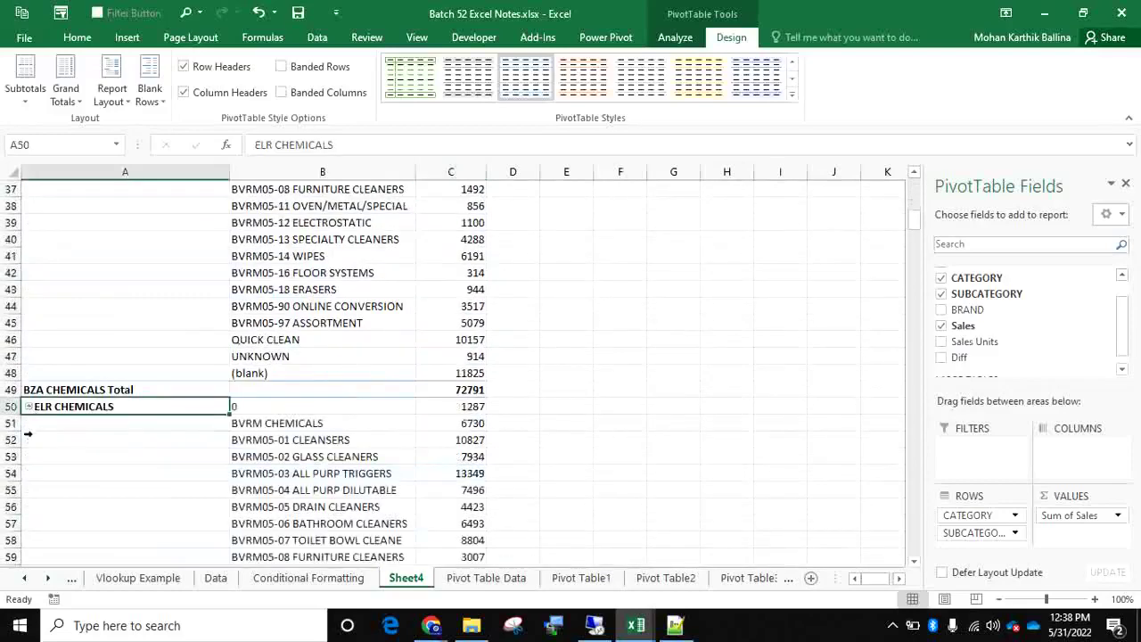
{"action": "scroll", "coordinate": [93, 412], "scroll_direction": "down", "scroll_amount": 8}
{"action": "scroll", "coordinate": [93, 410], "scroll_direction": "down", "scroll_amount": 3}
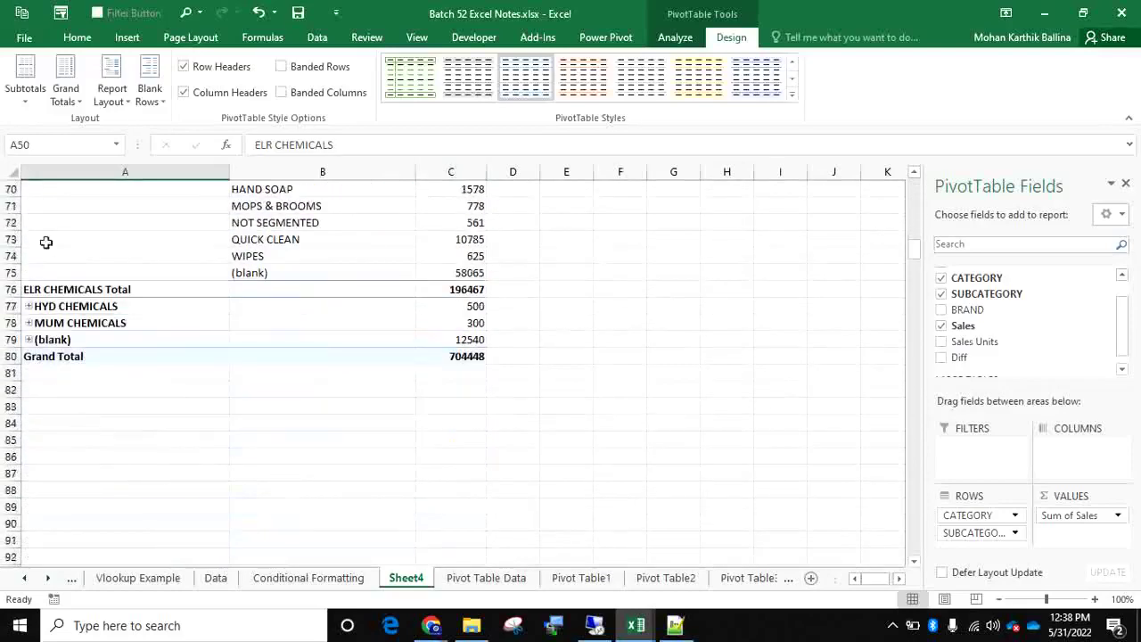
{"action": "left_click", "coordinate": [28, 307]}
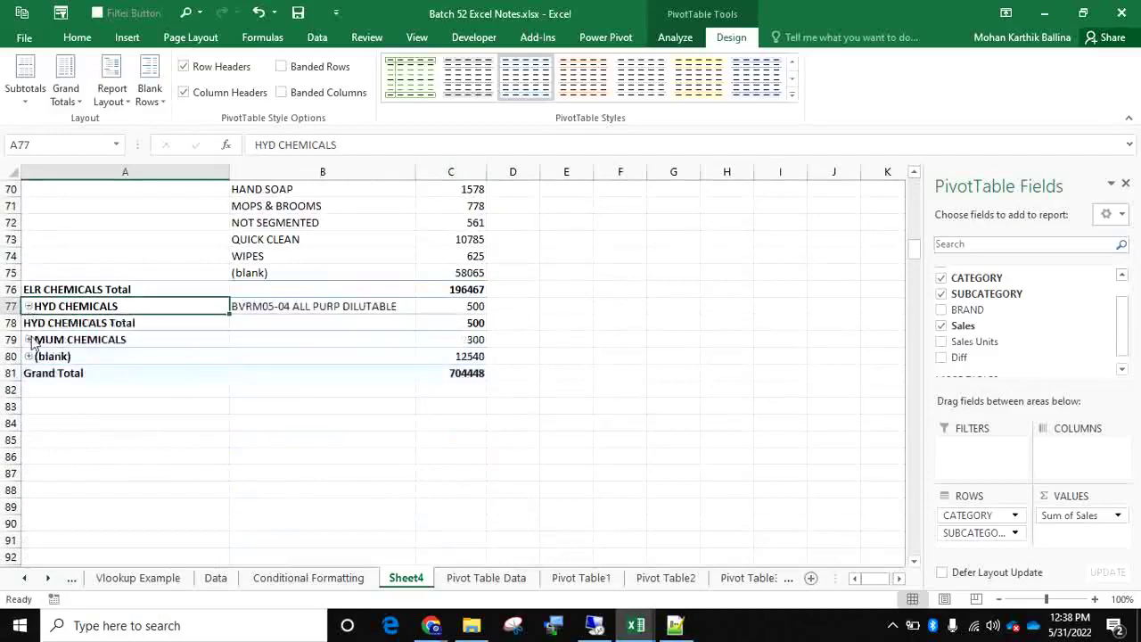
{"action": "left_click", "coordinate": [28, 340]}
{"action": "left_click", "coordinate": [29, 374]}
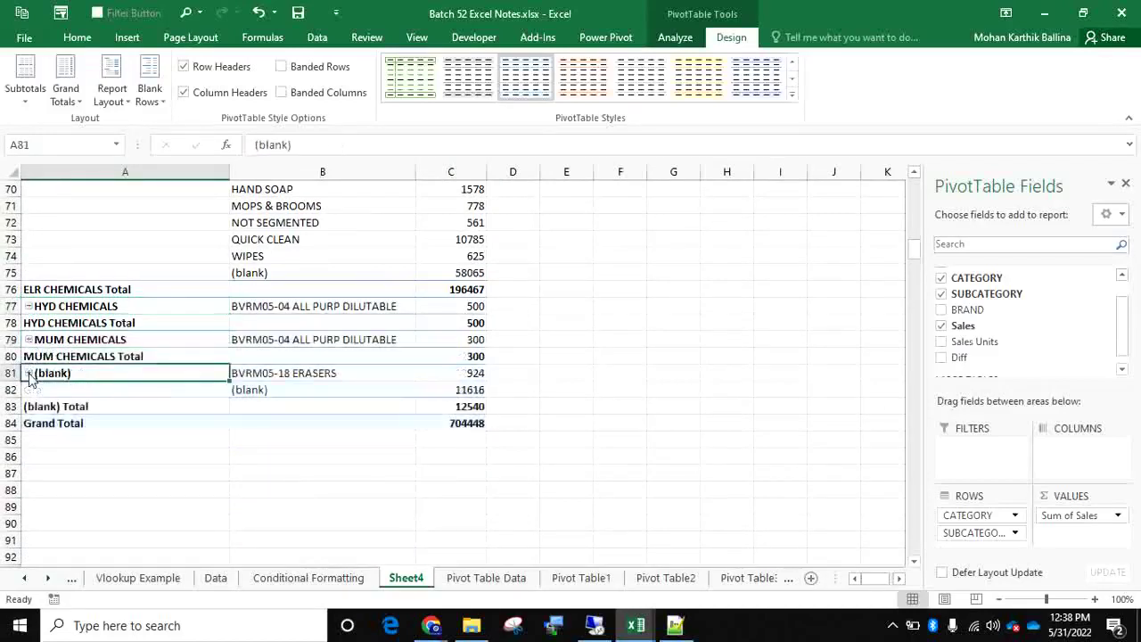
Check the category total rows and turn off all subtotals in the PivotTable.
{"action": "left_click", "coordinate": [458, 290]}
{"action": "left_click", "coordinate": [460, 325]}
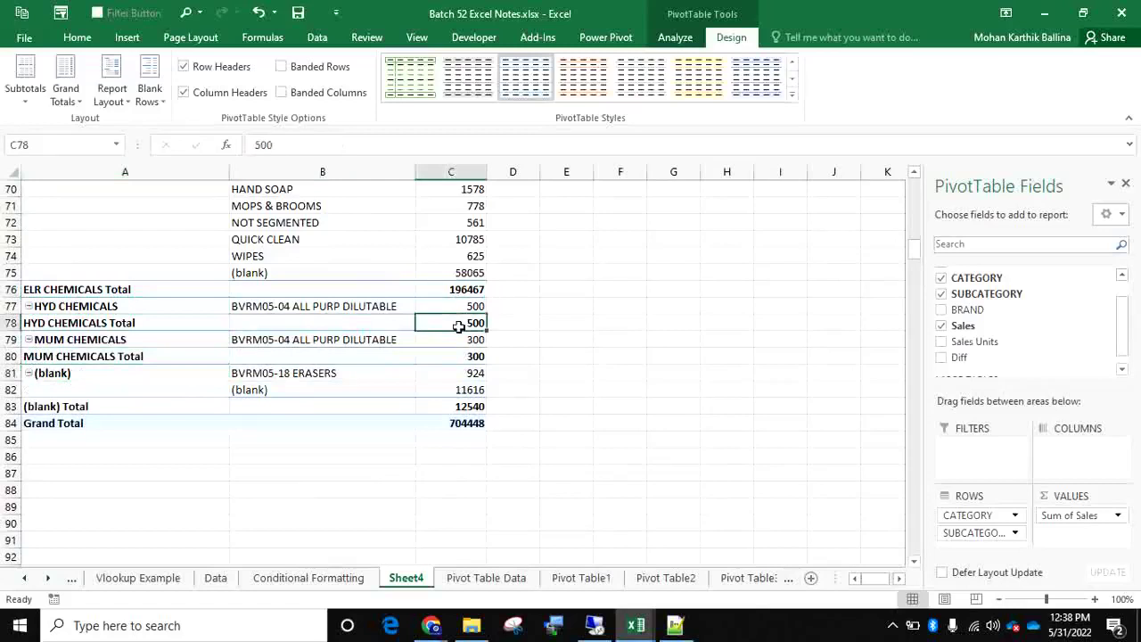
{"action": "left_click", "coordinate": [25, 89]}
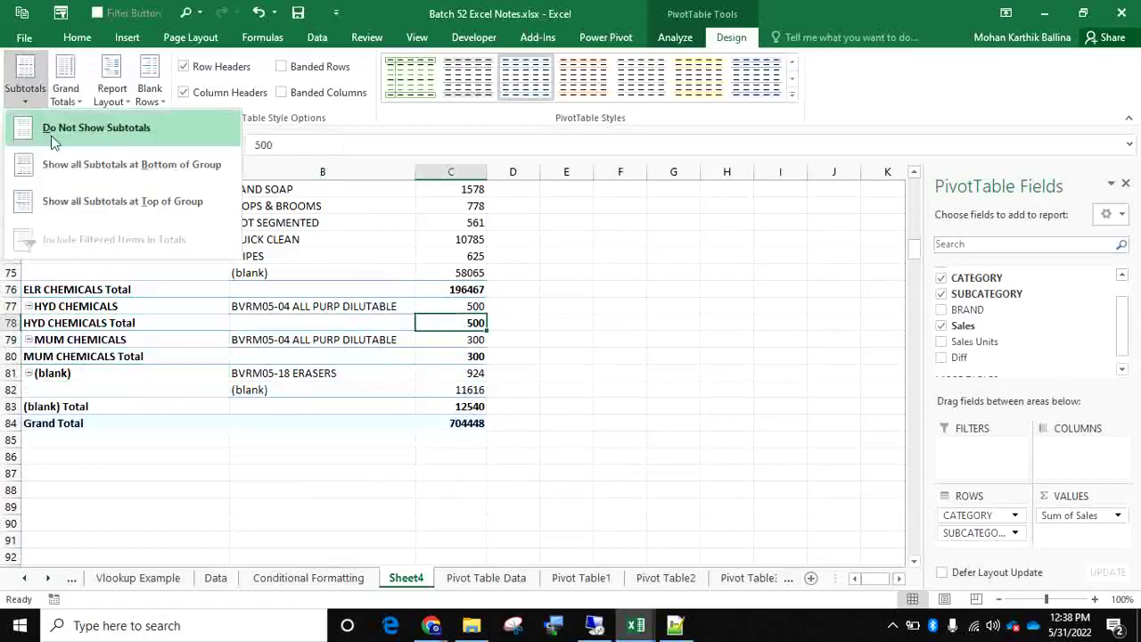
{"action": "left_click", "coordinate": [52, 138]}
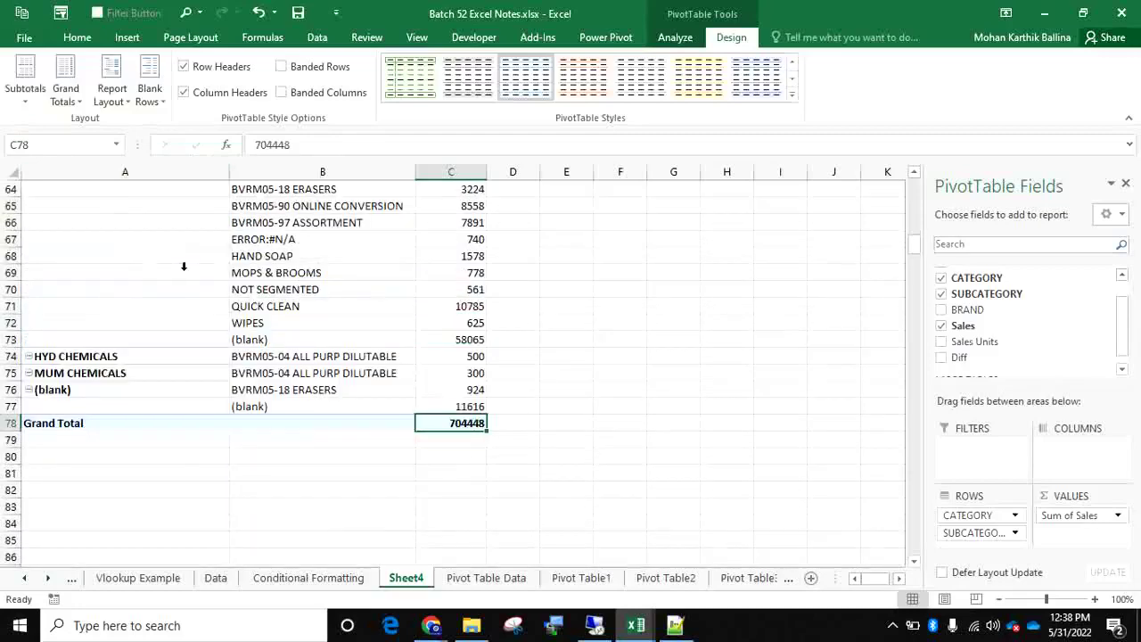
{"action": "scroll", "coordinate": [422, 318], "scroll_direction": "up", "scroll_amount": 20}
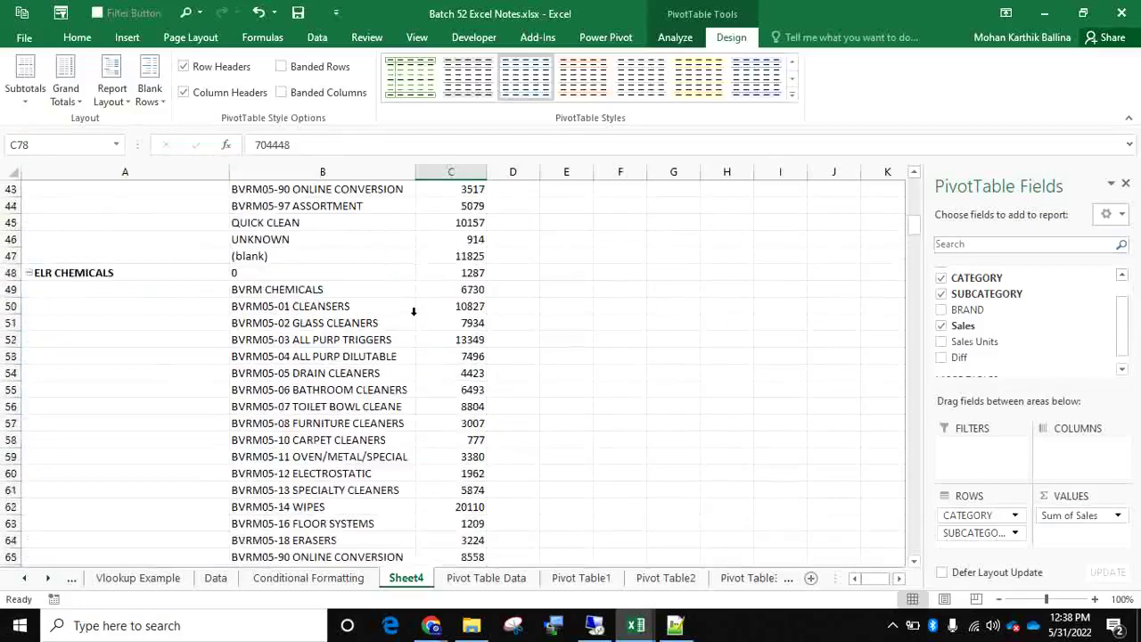
Turn off the PivotTable's grand totals for both rows and columns.
{"action": "scroll", "coordinate": [265, 314], "scroll_direction": "down", "scroll_amount": 5}
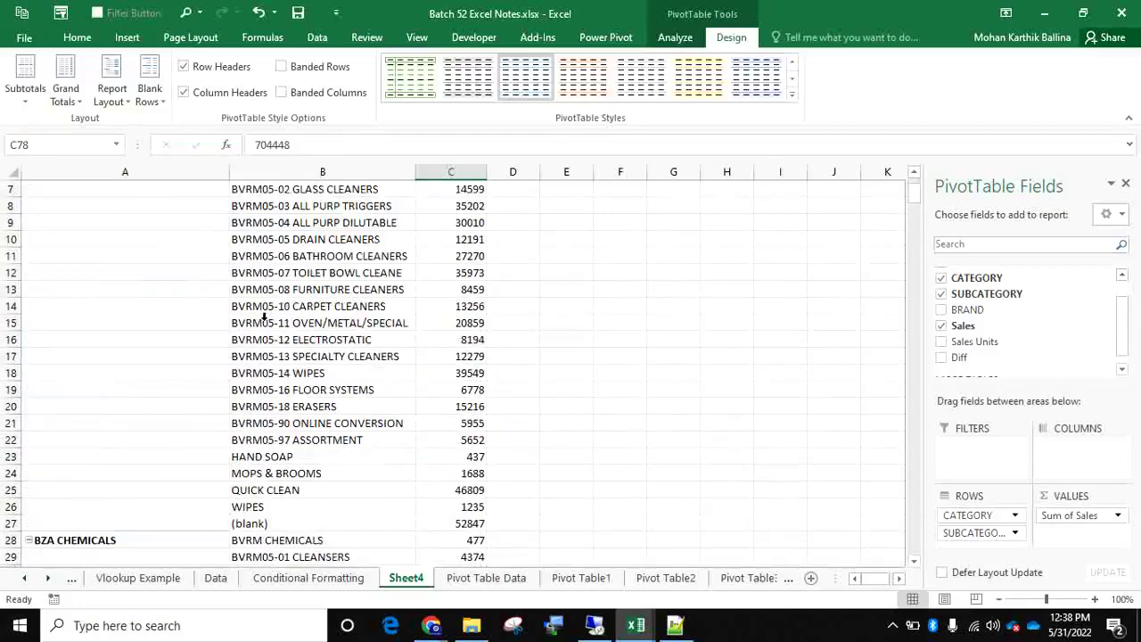
{"action": "scroll", "coordinate": [265, 314], "scroll_direction": "down", "scroll_amount": 16}
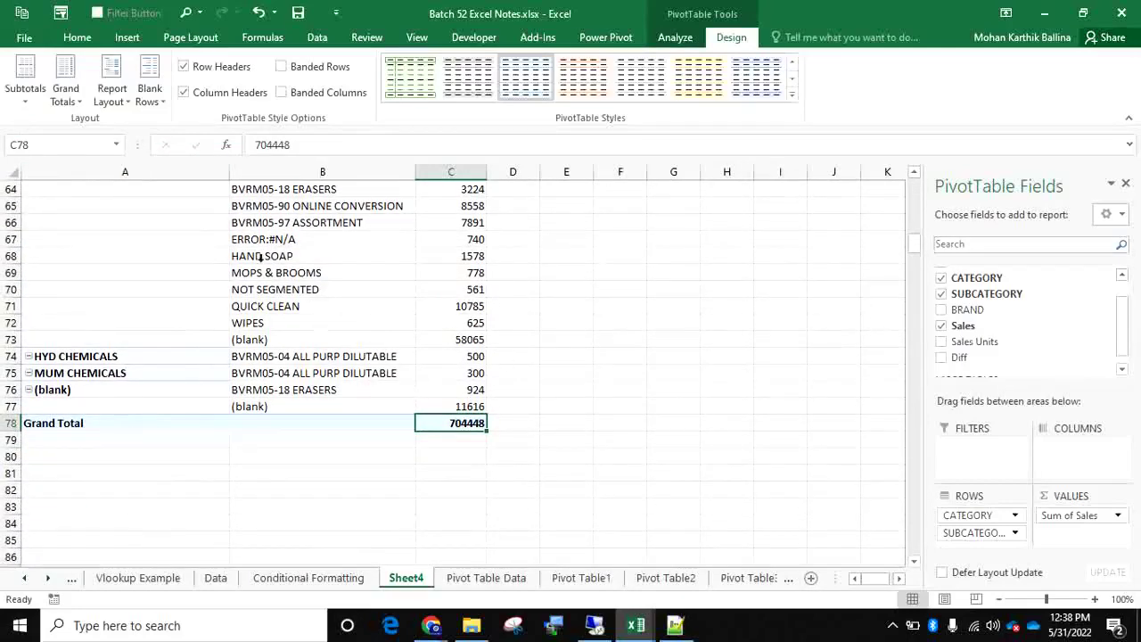
{"action": "left_click", "coordinate": [70, 100]}
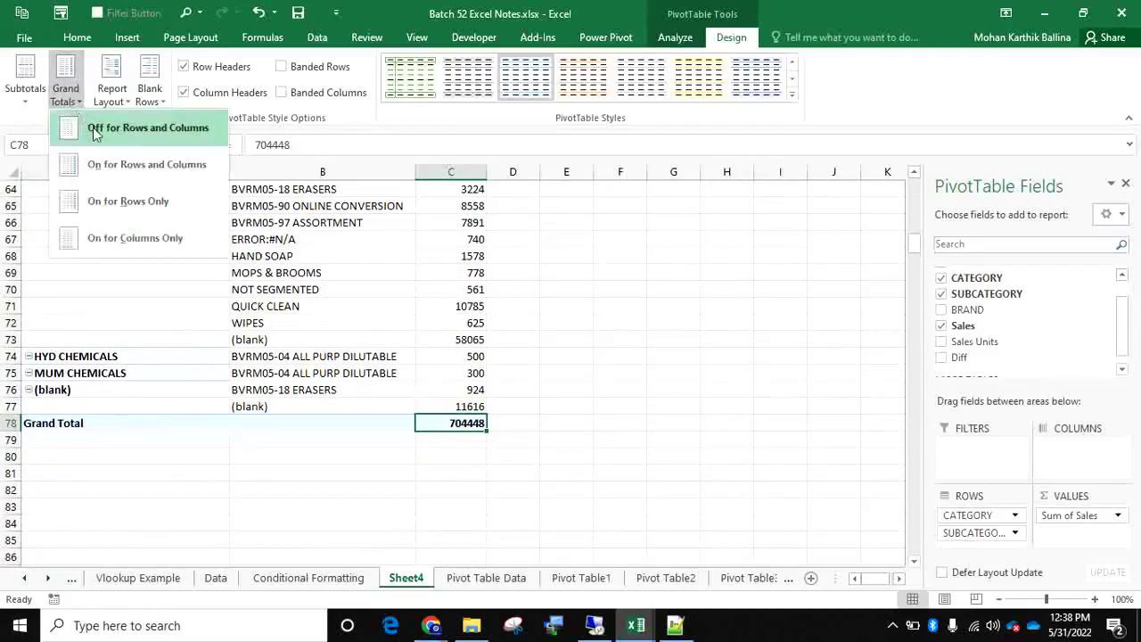
{"action": "left_click", "coordinate": [96, 130]}
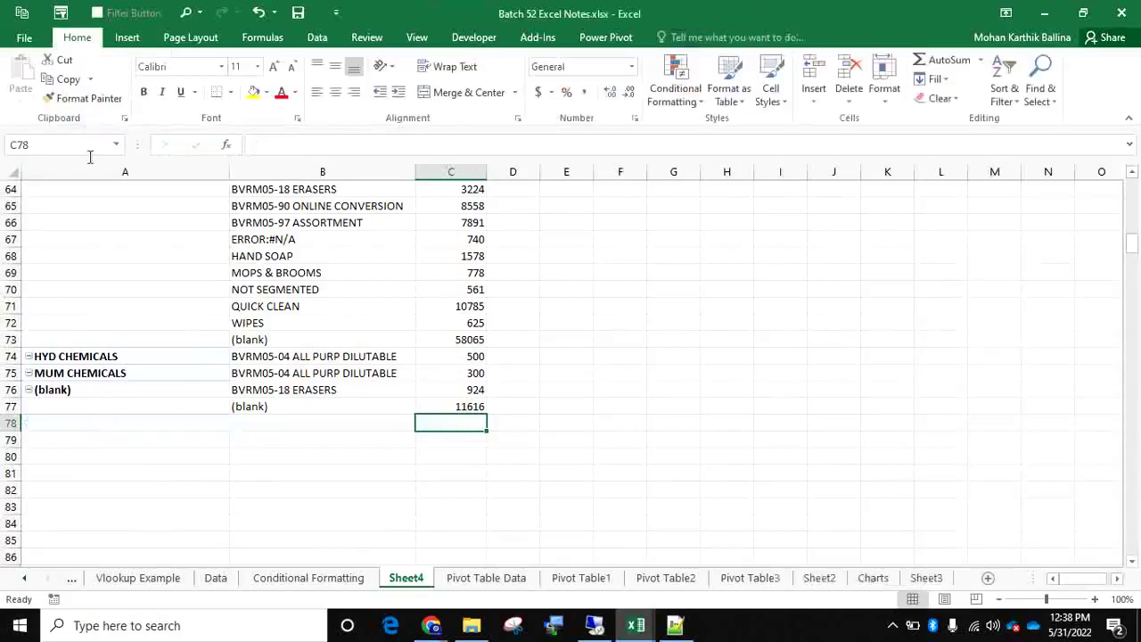
{"action": "scroll", "coordinate": [355, 319], "scroll_direction": "up", "scroll_amount": 19}
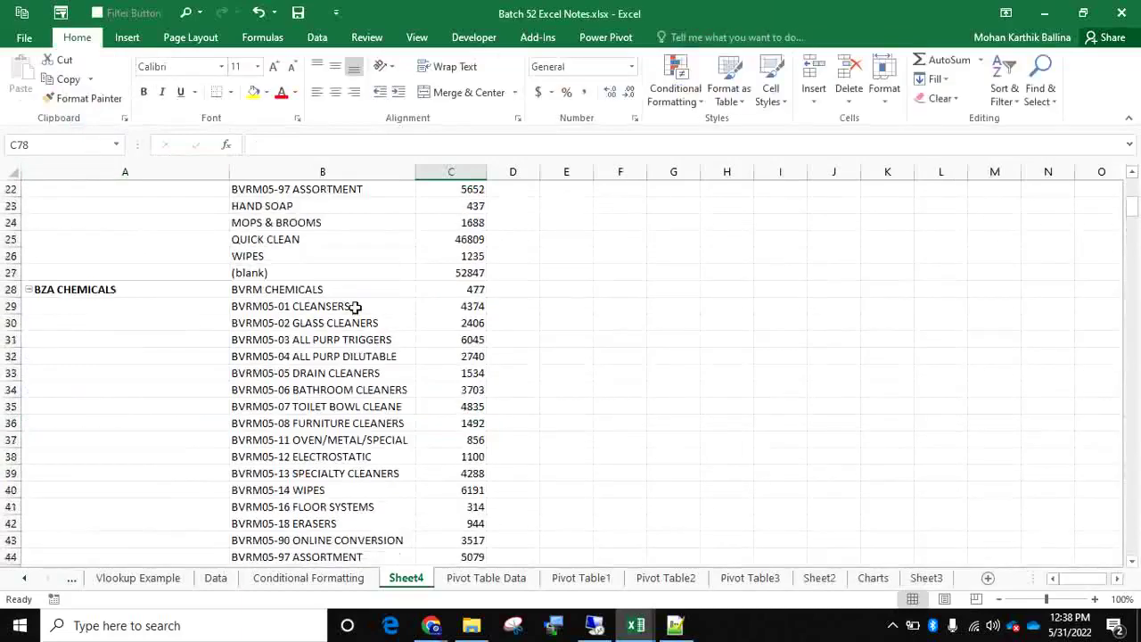
{"action": "scroll", "coordinate": [354, 298], "scroll_direction": "up", "scroll_amount": 2}
Repeat all item labels so the empty CATEGORY cells are filled, and check the labels down the PivotTable.
{"action": "left_click", "coordinate": [396, 289]}
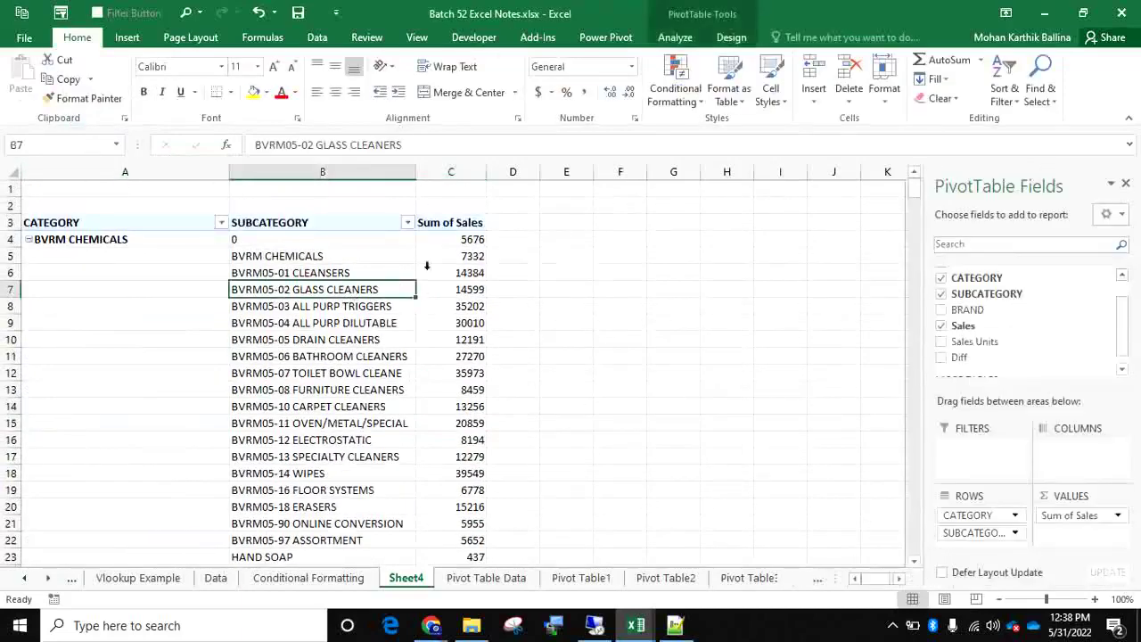
{"action": "left_click", "coordinate": [732, 37]}
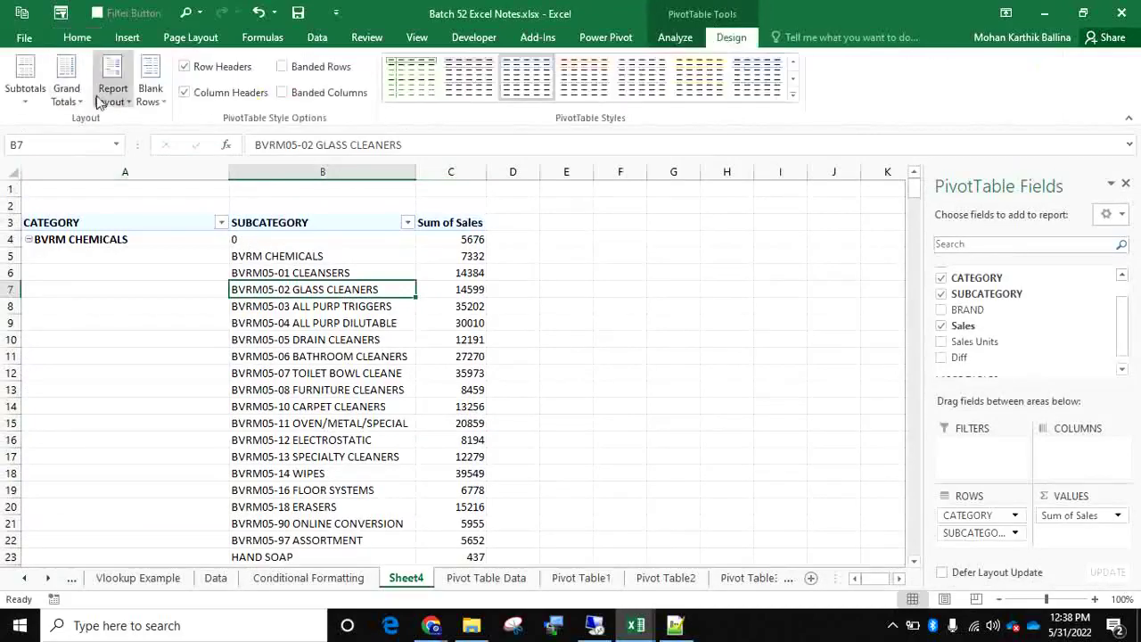
{"action": "left_click_drag", "start_coordinate": [158, 251], "coordinate": [152, 439]}
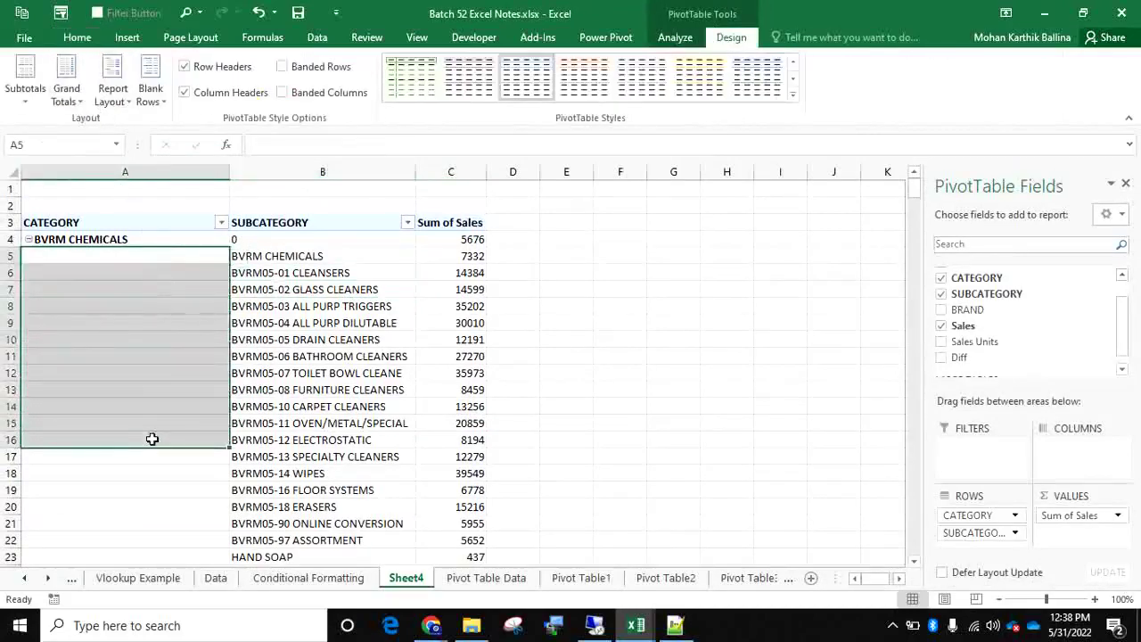
{"action": "left_click", "coordinate": [137, 253]}
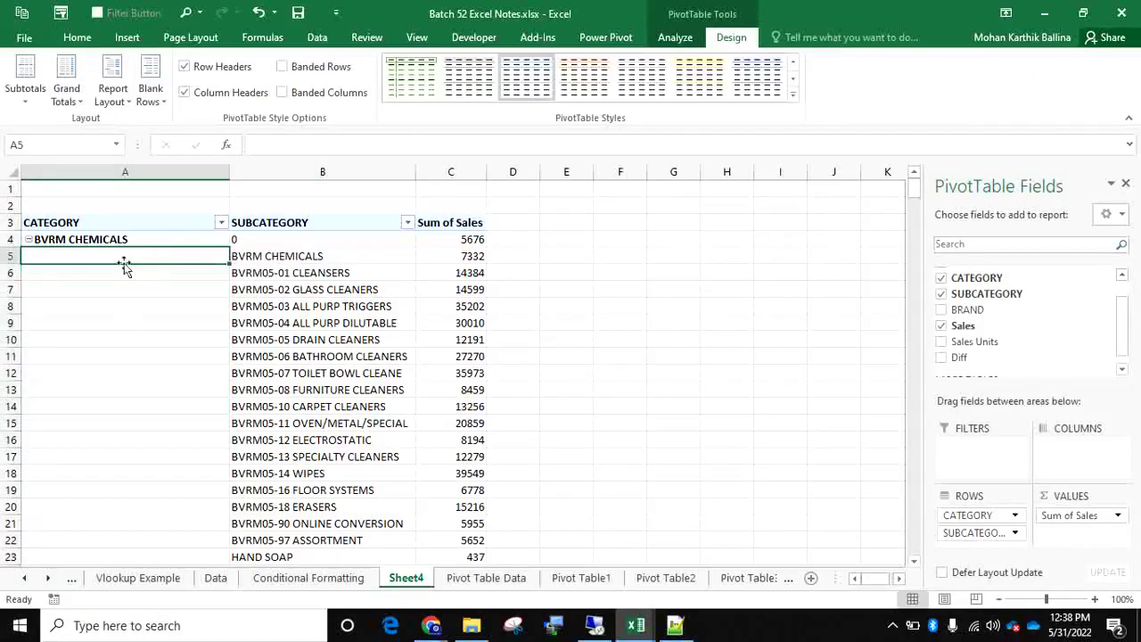
{"action": "left_click", "coordinate": [27, 241]}
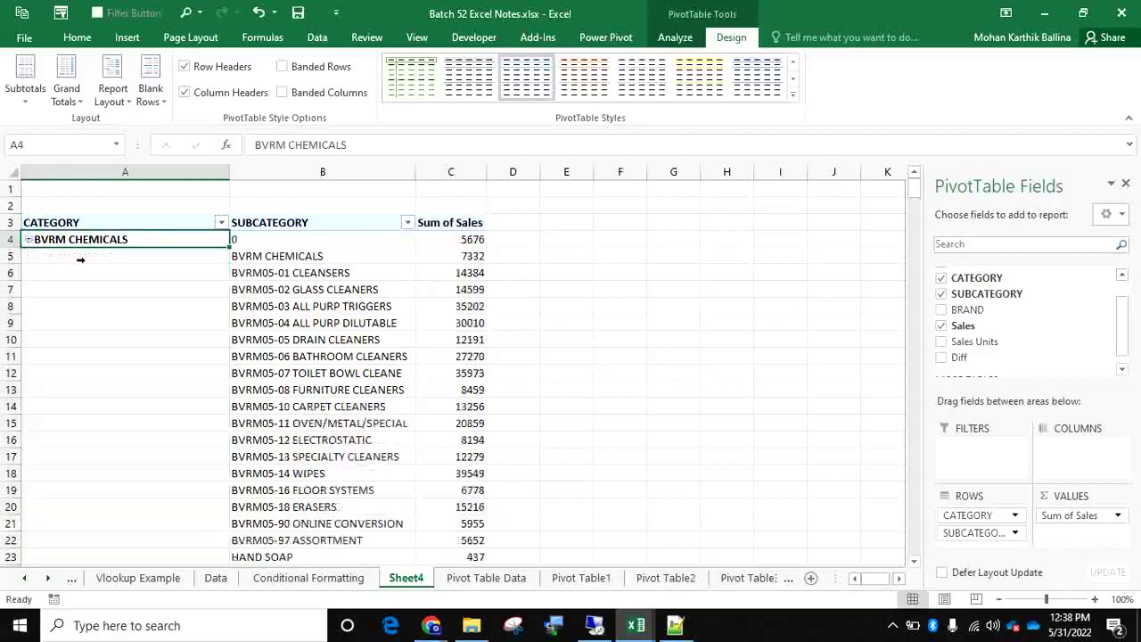
{"action": "left_click", "coordinate": [201, 272]}
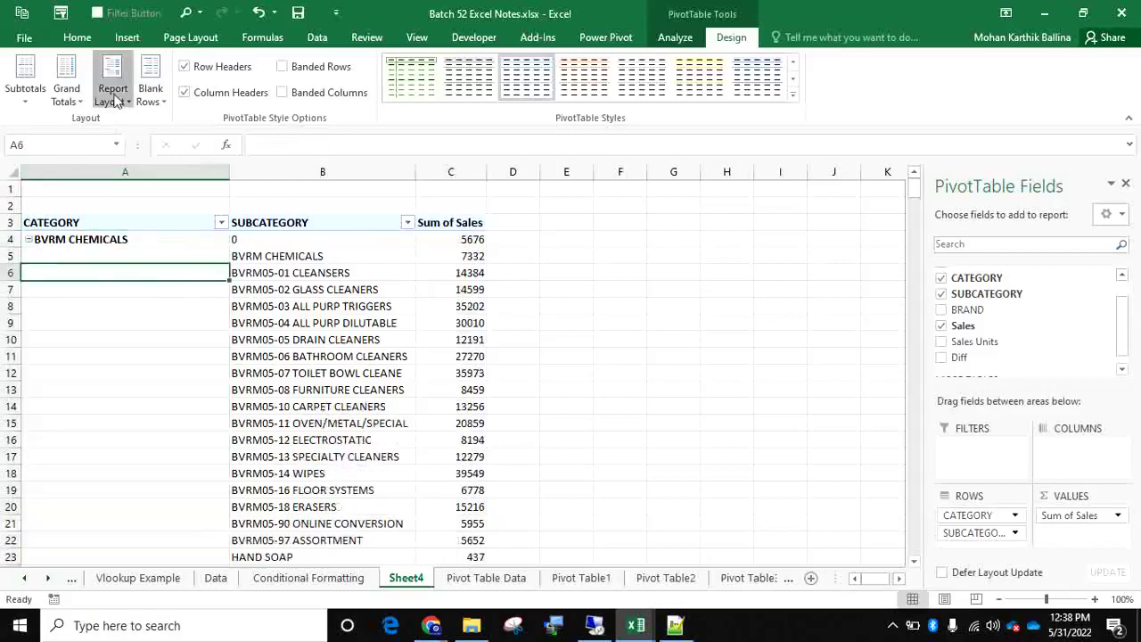
{"action": "left_click", "coordinate": [113, 95]}
{"action": "left_click", "coordinate": [184, 240]}
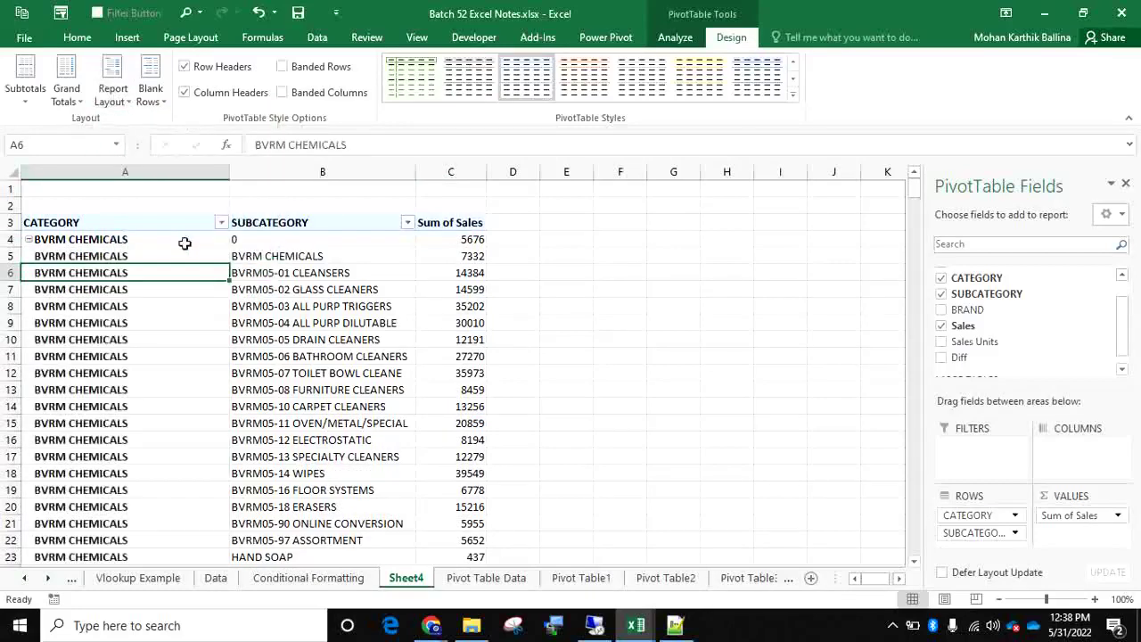
{"action": "scroll", "coordinate": [144, 293], "scroll_direction": "down", "scroll_amount": 20}
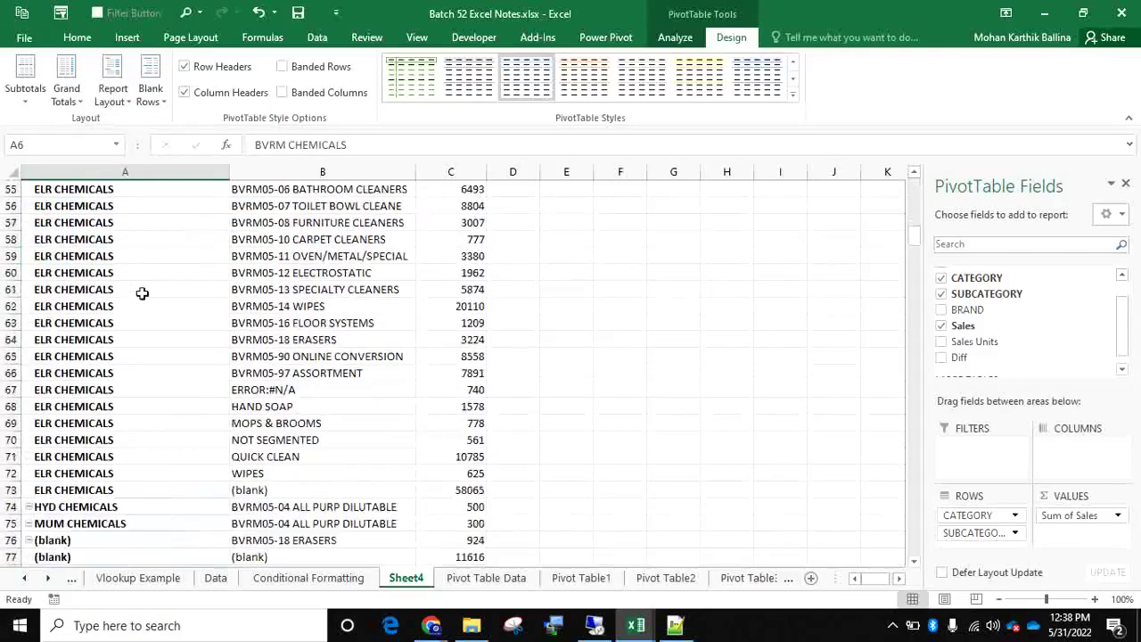
{"action": "scroll", "coordinate": [115, 286], "scroll_direction": "up", "scroll_amount": 7}
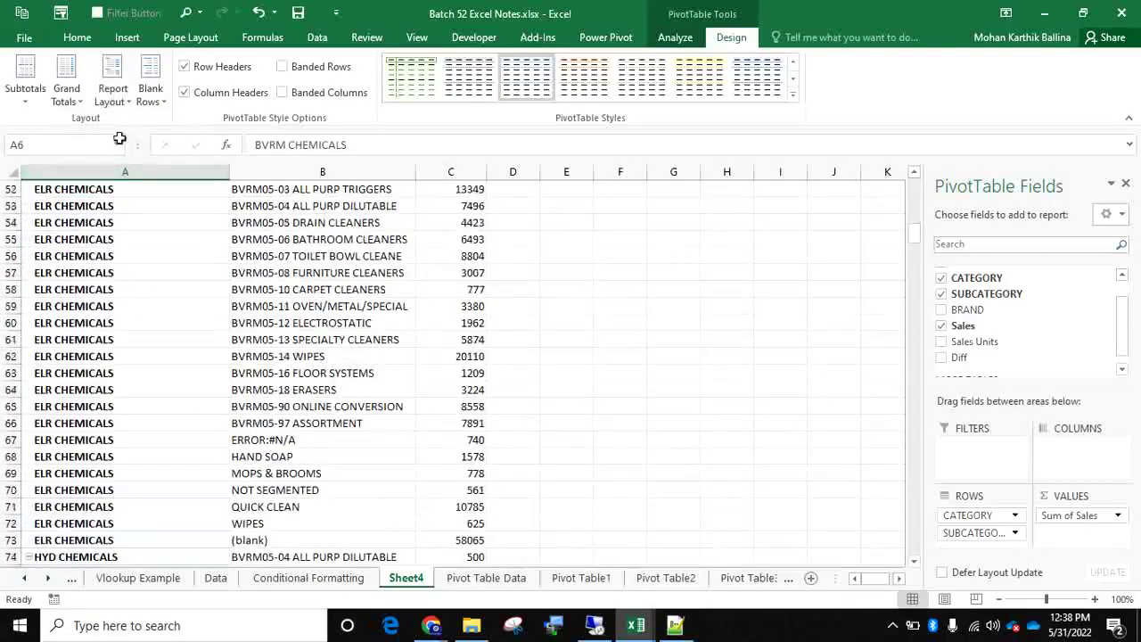
Set the PivotTable not to repeat its item labels.
{"action": "left_click", "coordinate": [116, 89]}
{"action": "left_click", "coordinate": [163, 277]}
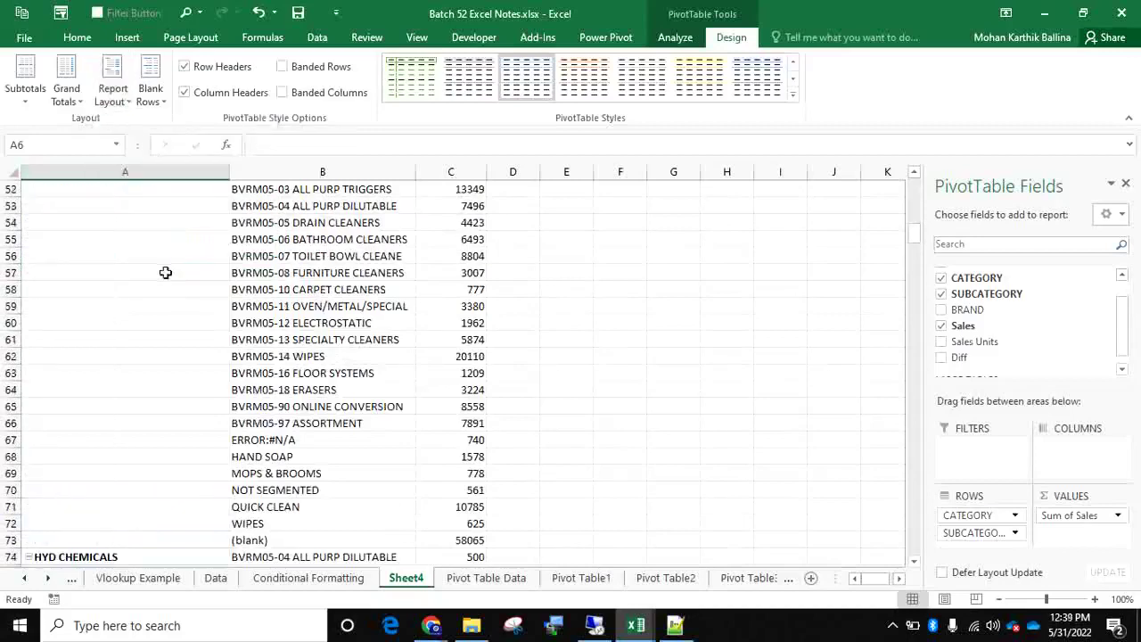
{"action": "scroll", "coordinate": [166, 275], "scroll_direction": "up", "scroll_amount": 6}
{"action": "scroll", "coordinate": [152, 277], "scroll_direction": "up", "scroll_amount": 5}
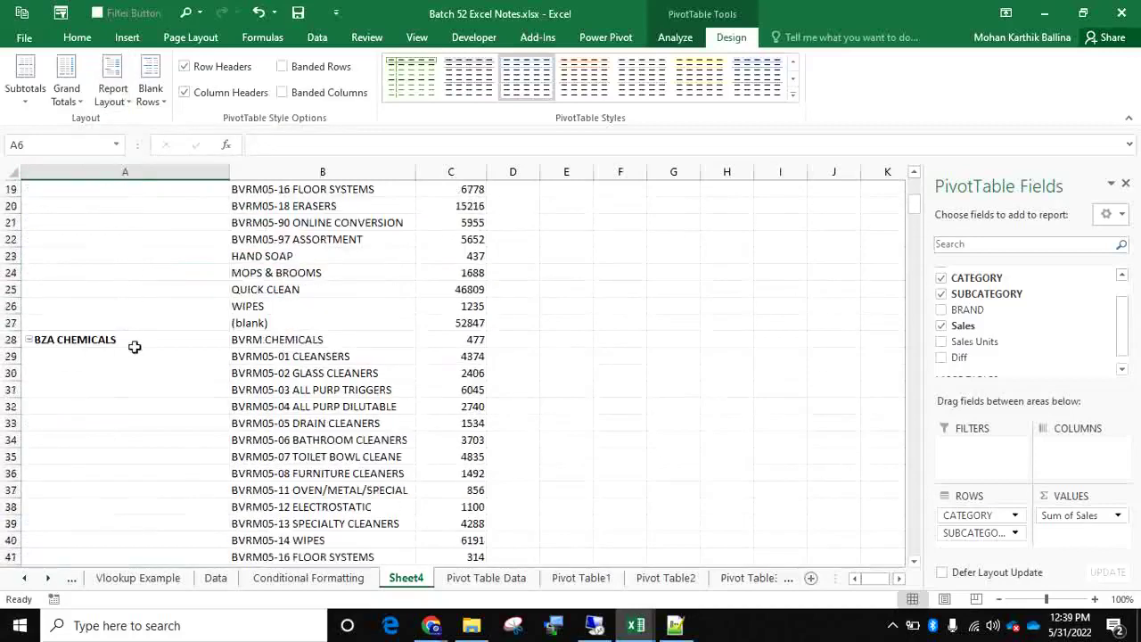
Select the empty CATEGORY cells under BZA CHEMICALS and turn on repeating of all item labels again.
{"action": "scroll", "coordinate": [133, 347], "scroll_direction": "down", "scroll_amount": 3}
{"action": "left_click_drag", "start_coordinate": [126, 205], "coordinate": [147, 503]}
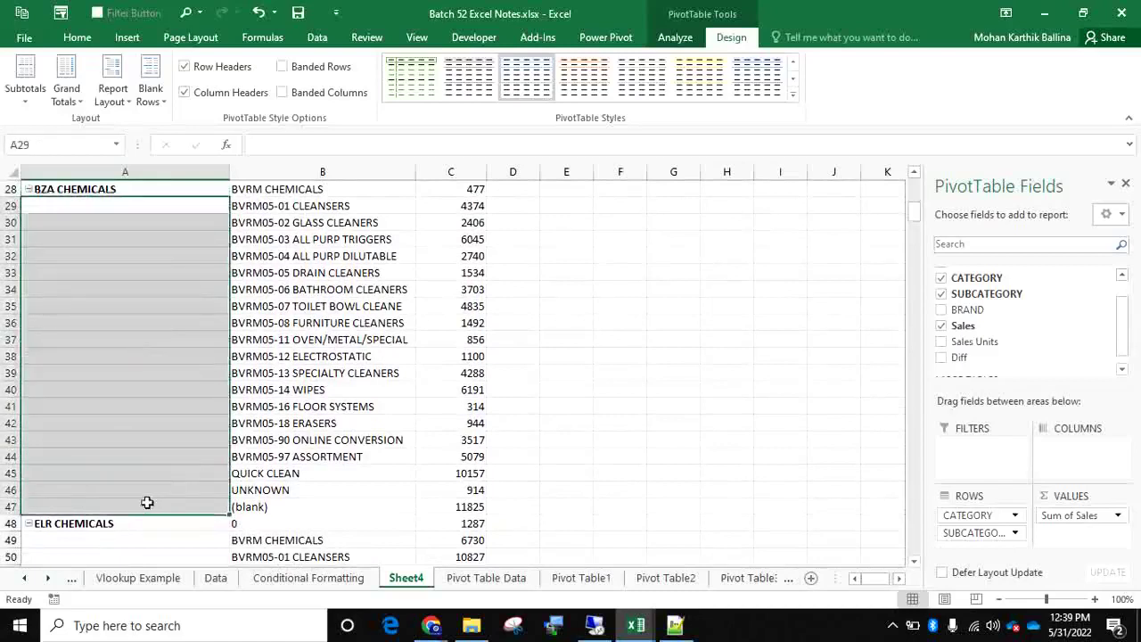
{"action": "left_click", "coordinate": [112, 96]}
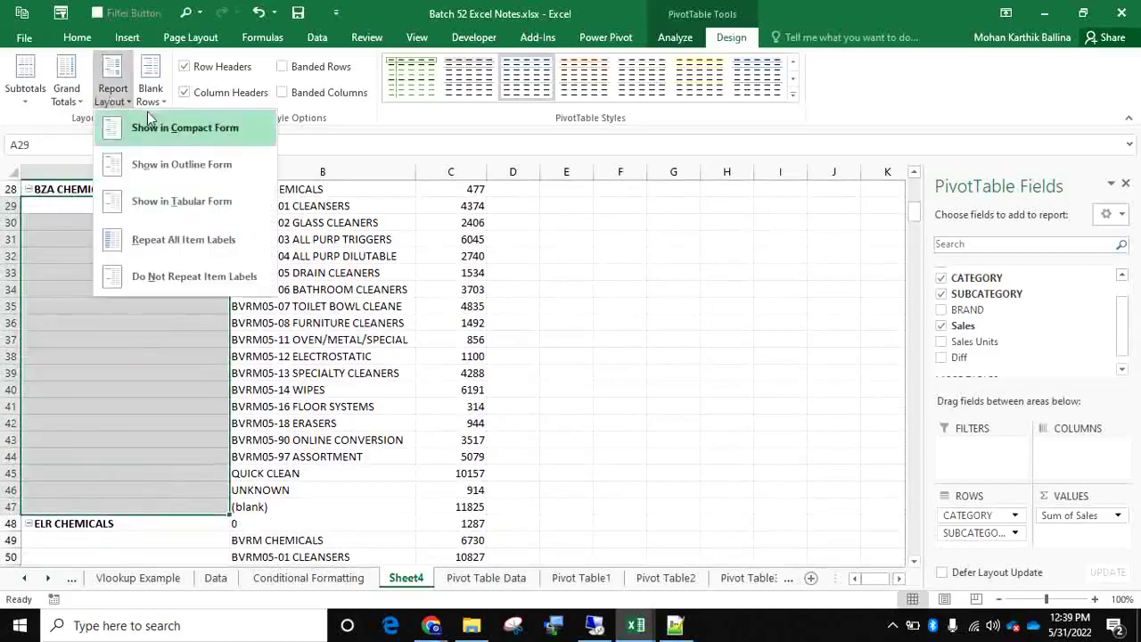
{"action": "left_click", "coordinate": [174, 241]}
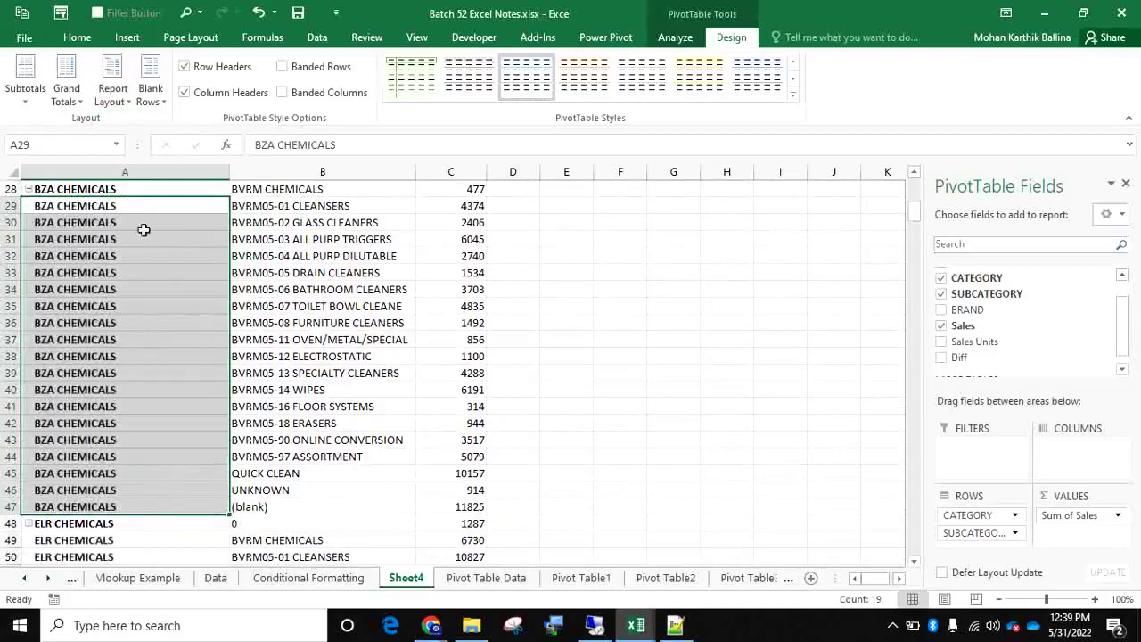
{"action": "scroll", "coordinate": [100, 210], "scroll_direction": "up", "scroll_amount": 9}
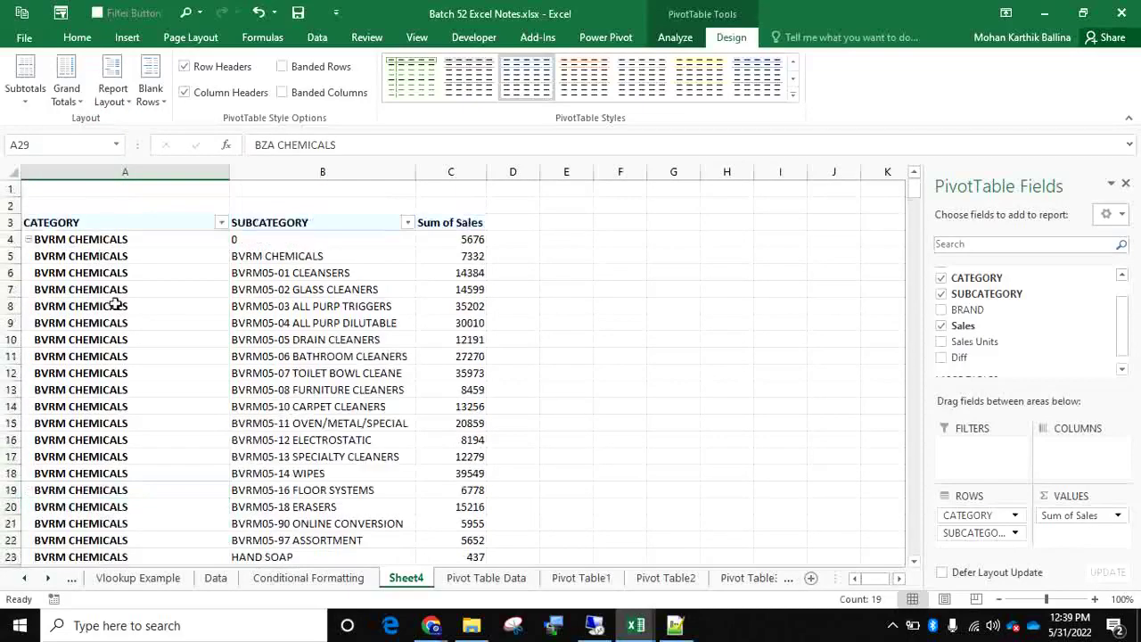
{"action": "left_click", "coordinate": [116, 306]}
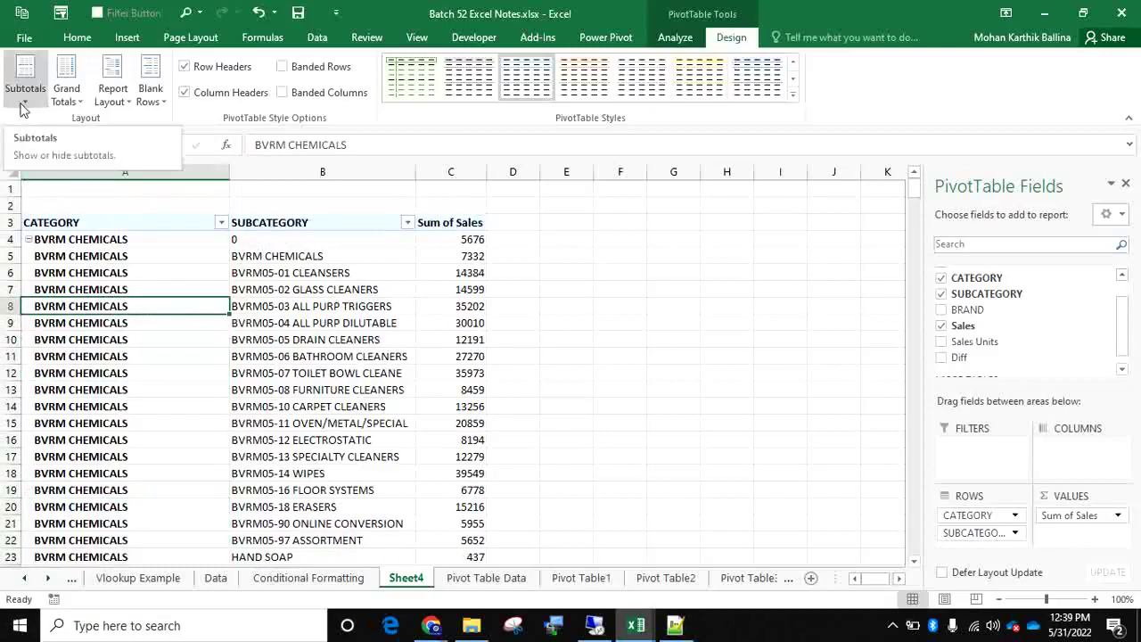
{"action": "left_click", "coordinate": [113, 95]}
{"action": "left_click", "coordinate": [153, 99]}
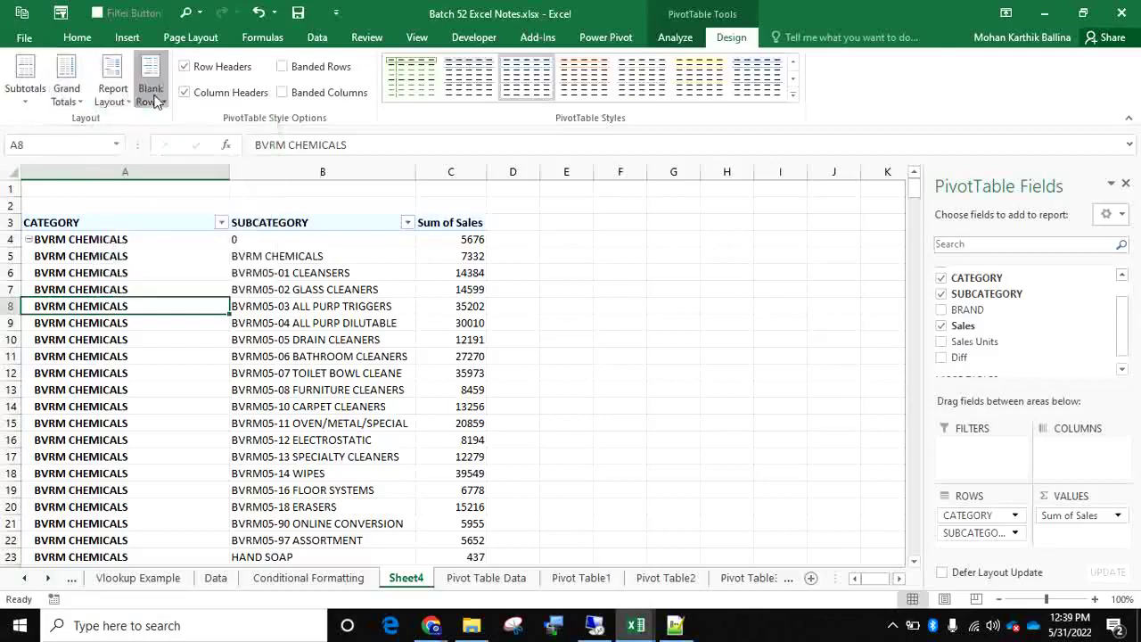
{"action": "left_click", "coordinate": [323, 300]}
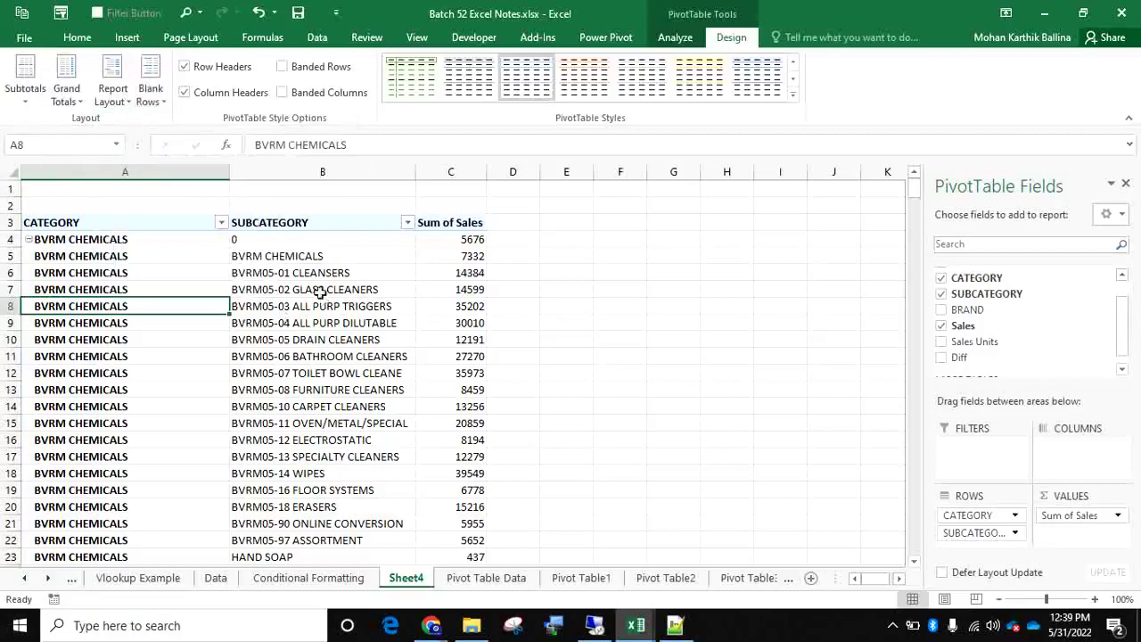
{"action": "scroll", "coordinate": [307, 290], "scroll_direction": "down", "scroll_amount": 3}
{"action": "scroll", "coordinate": [303, 281], "scroll_direction": "up", "scroll_amount": 3}
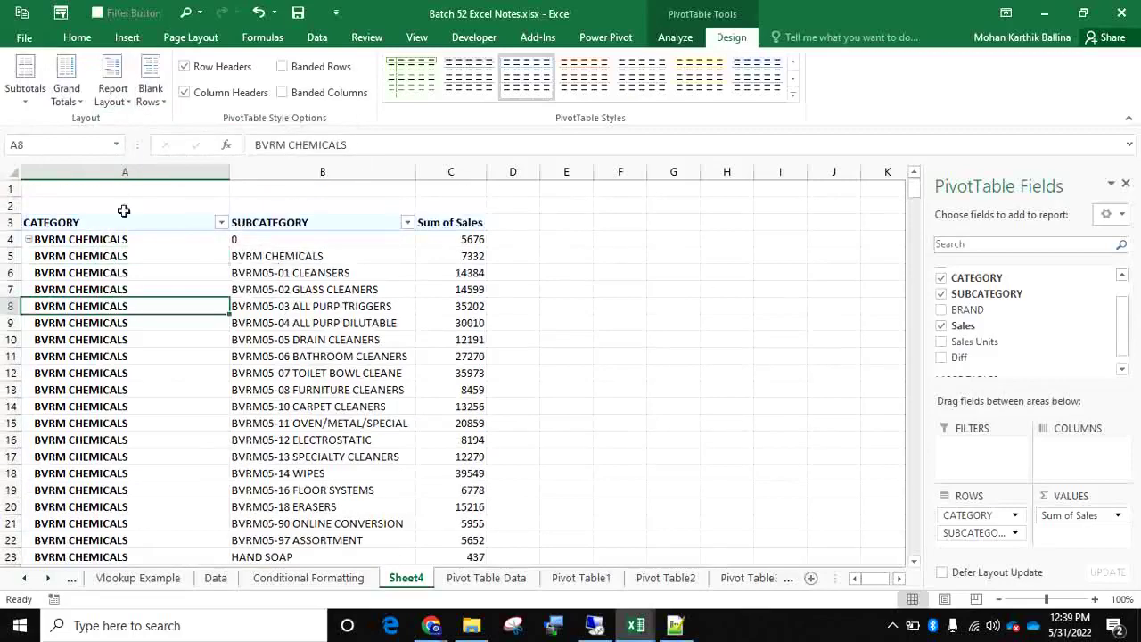
Insert a blank line after each item in the PivotTable and inspect the separations between categories.
{"action": "left_click", "coordinate": [150, 95]}
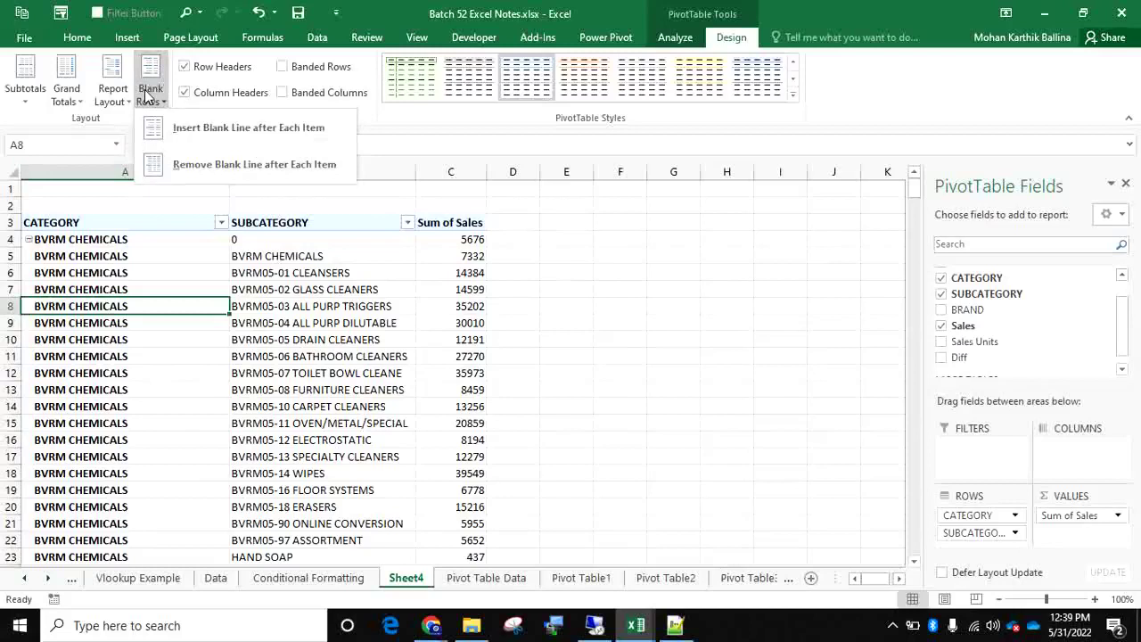
{"action": "left_click", "coordinate": [266, 131]}
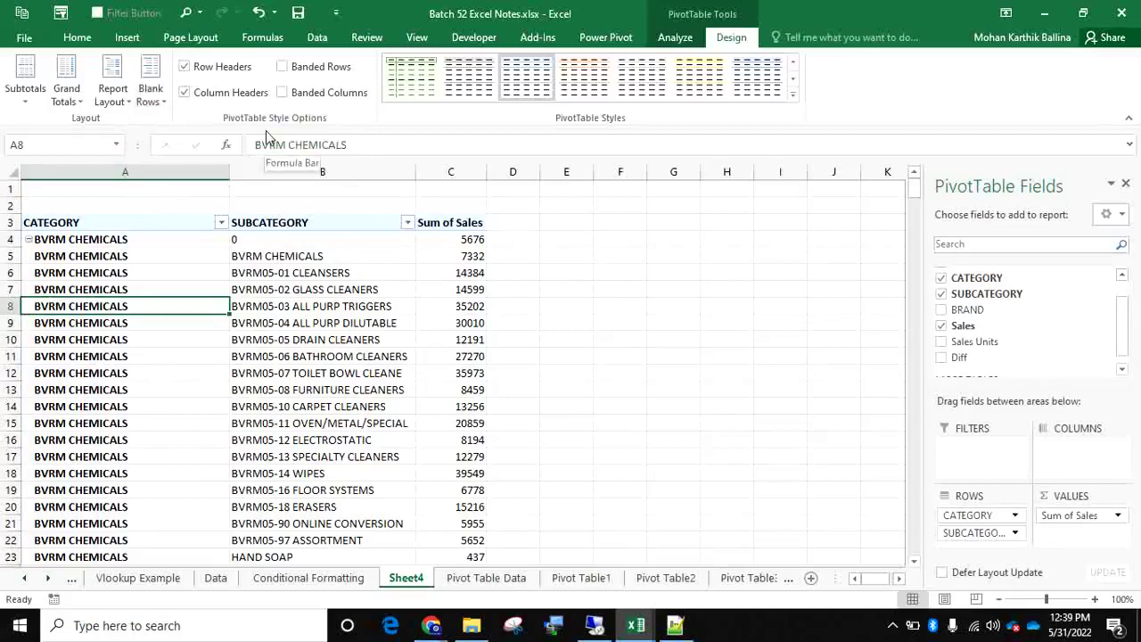
{"action": "left_click", "coordinate": [150, 103]}
{"action": "left_click", "coordinate": [212, 127]}
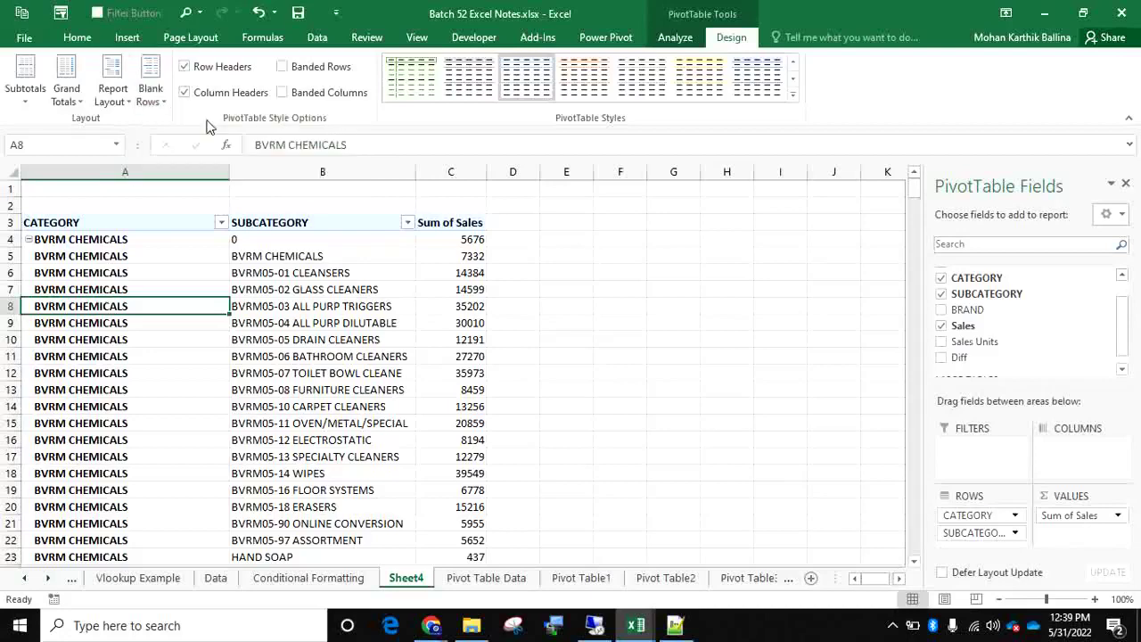
{"action": "scroll", "coordinate": [169, 318], "scroll_direction": "down", "scroll_amount": 4}
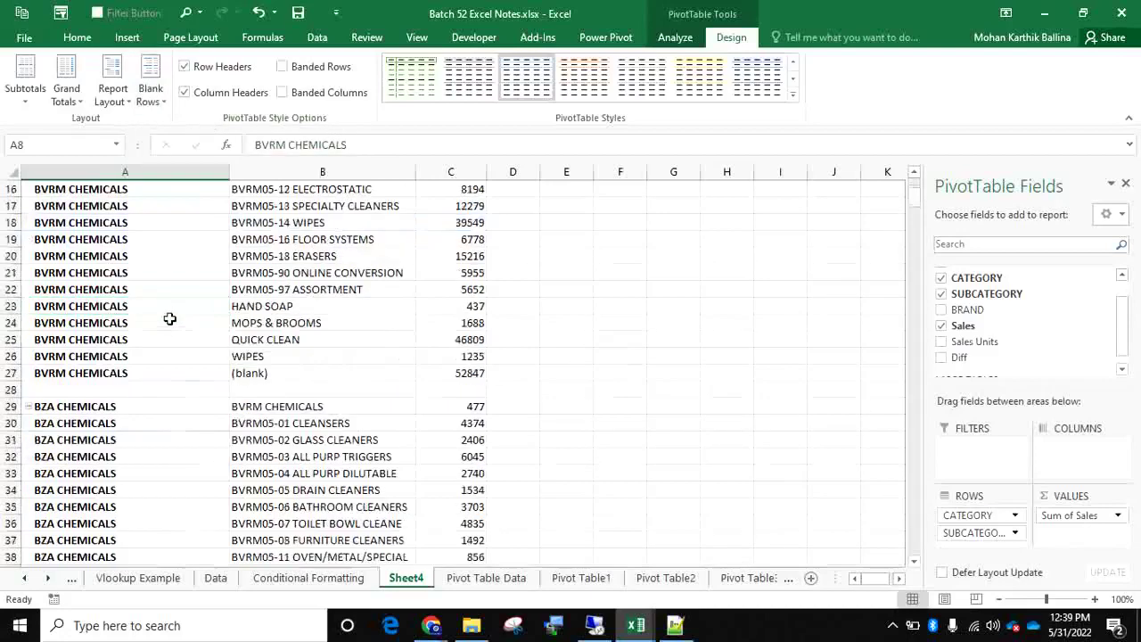
{"action": "left_click", "coordinate": [91, 392]}
{"action": "scroll", "coordinate": [181, 316], "scroll_direction": "down", "scroll_amount": 7}
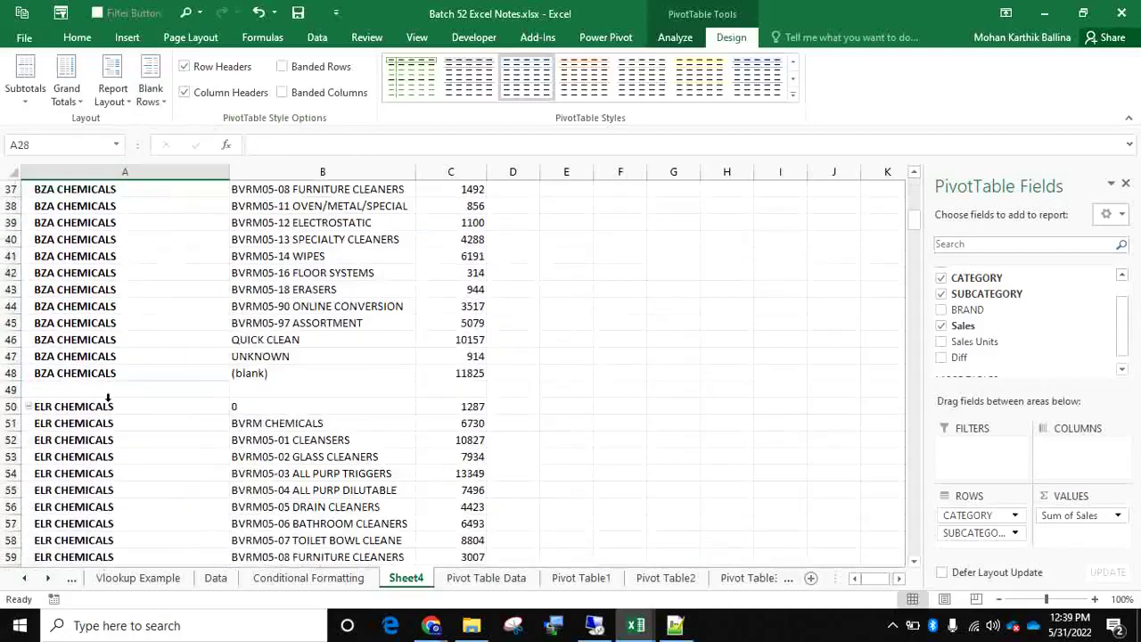
{"action": "scroll", "coordinate": [107, 398], "scroll_direction": "down", "scroll_amount": 9}
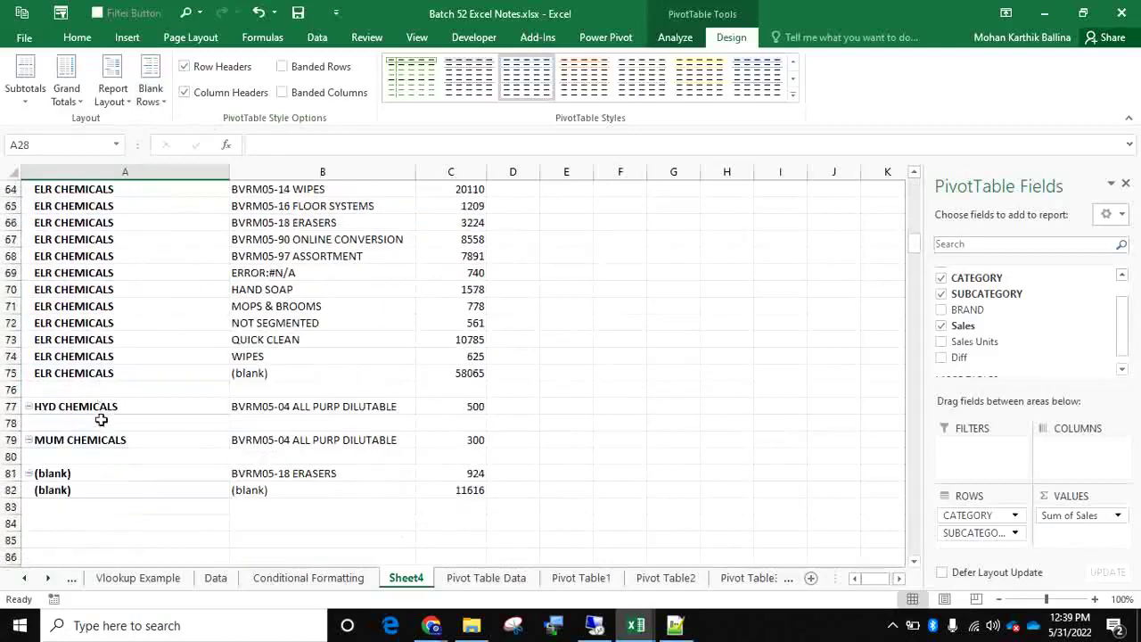
Remove the blank line after each item in the PivotTable.
{"action": "left_click", "coordinate": [150, 89]}
{"action": "left_click", "coordinate": [221, 160]}
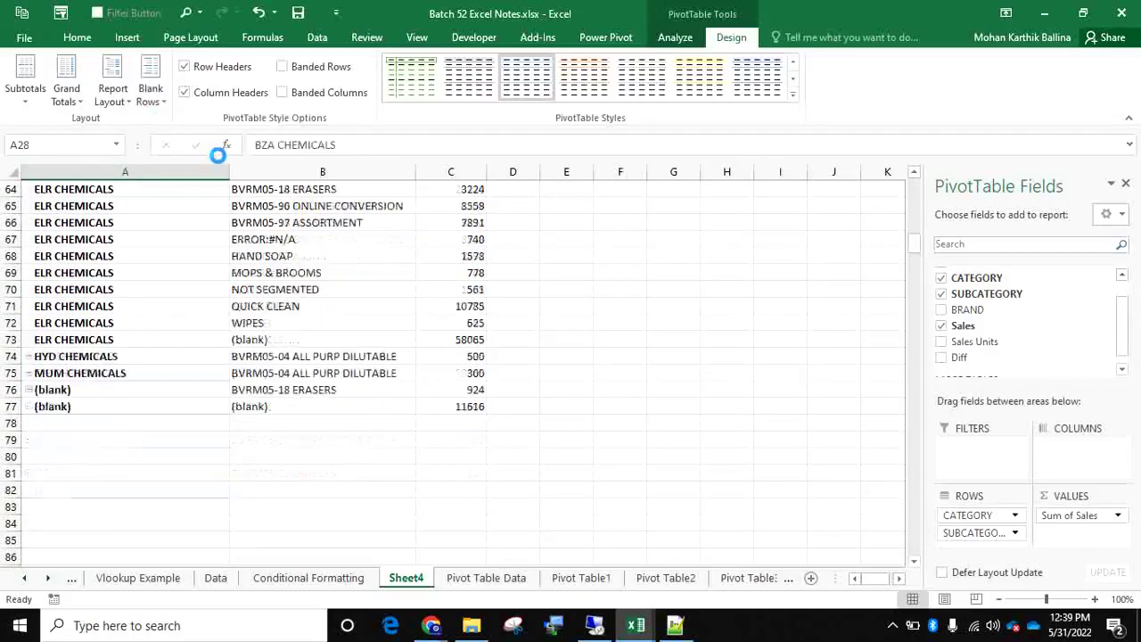
{"action": "scroll", "coordinate": [234, 241], "scroll_direction": "up", "scroll_amount": 20}
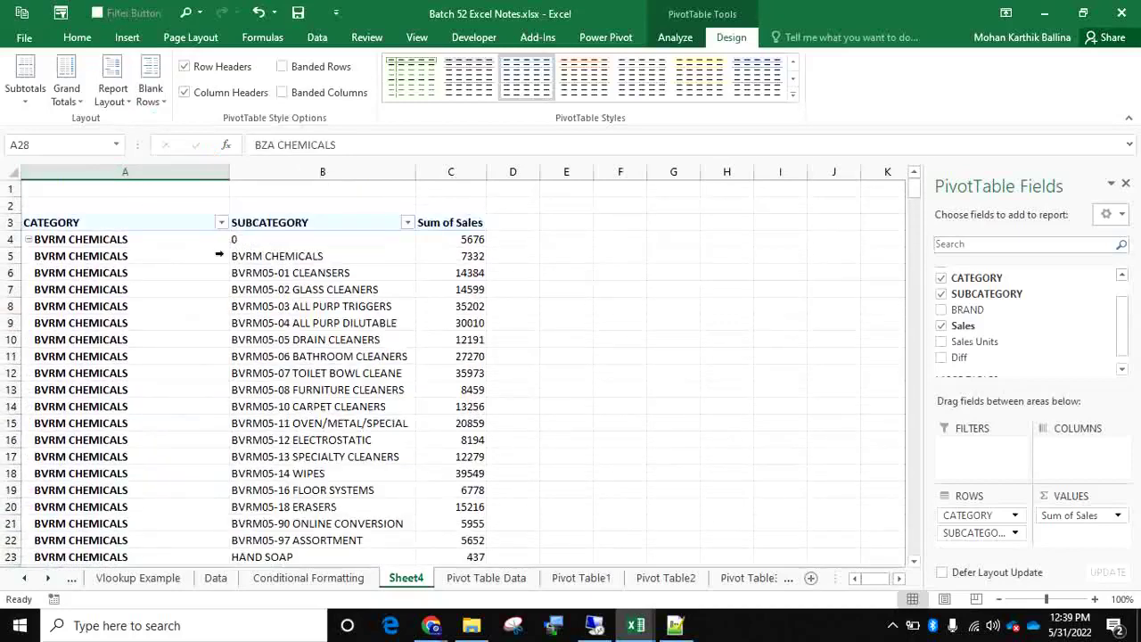
Replace CATEGORY and SUBCATEGORY in the PivotTable rows with the BRAND field and look over the brand list.
{"action": "left_click_drag", "start_coordinate": [981, 530], "coordinate": [1014, 316]}
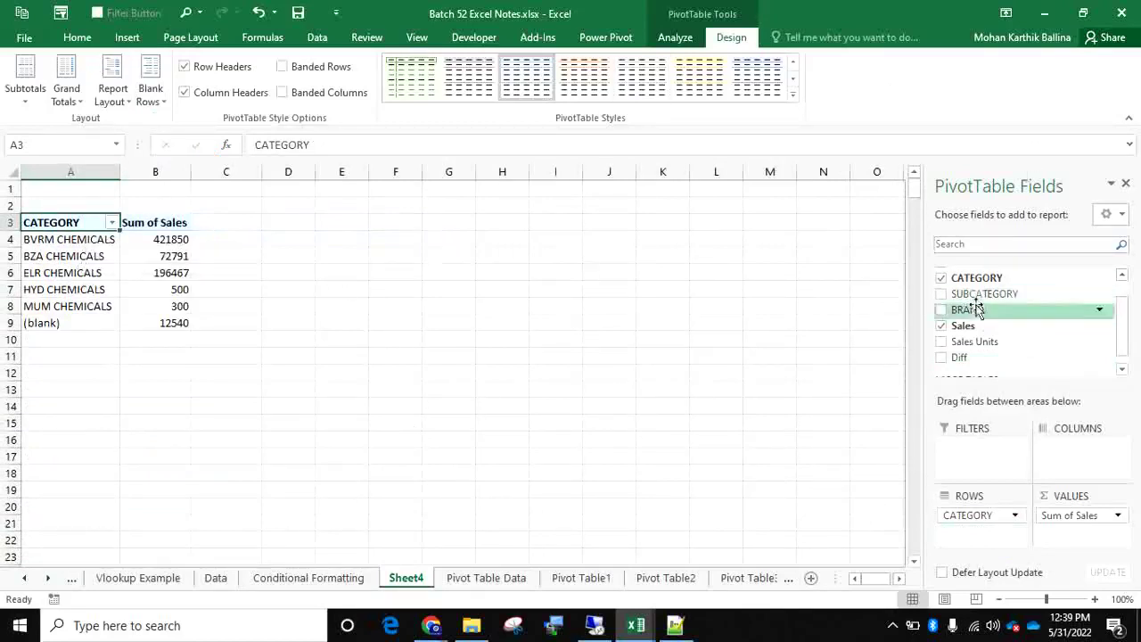
{"action": "left_click_drag", "start_coordinate": [987, 515], "coordinate": [1026, 353]}
{"action": "left_click_drag", "start_coordinate": [991, 298], "coordinate": [976, 517]}
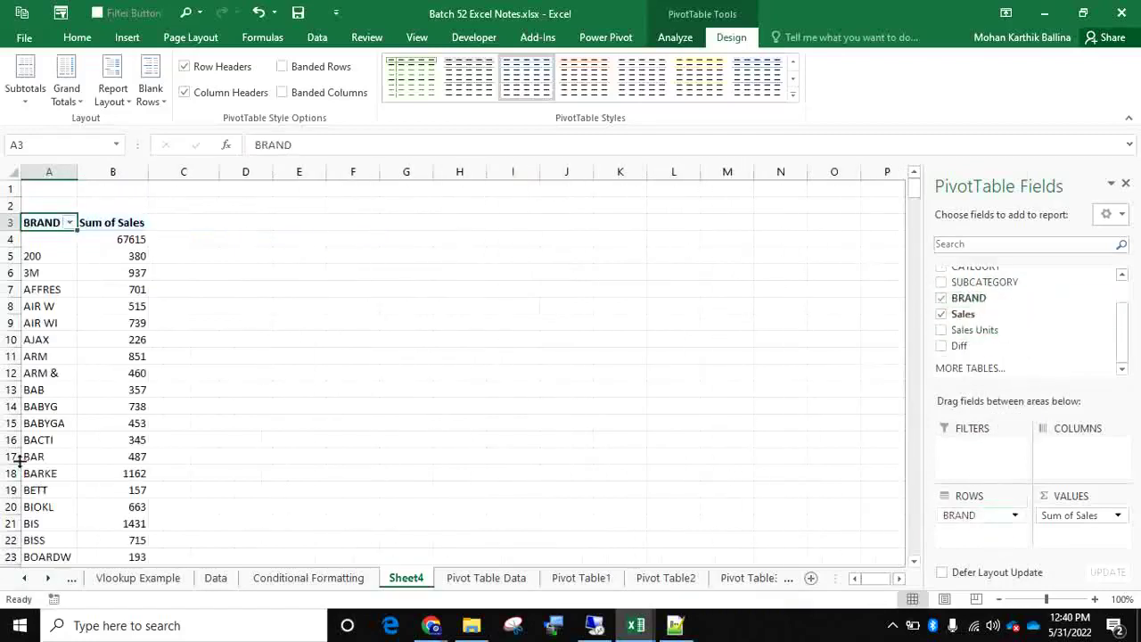
{"action": "scroll", "coordinate": [64, 310], "scroll_direction": "down", "scroll_amount": 5}
{"action": "scroll", "coordinate": [64, 309], "scroll_direction": "up", "scroll_amount": 4}
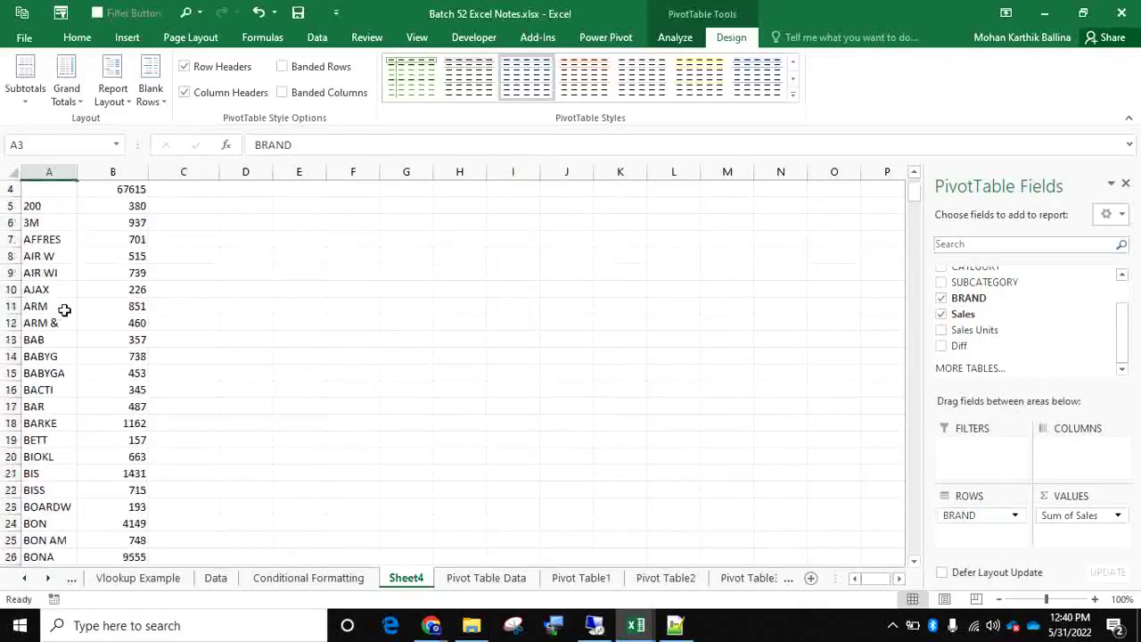
Select the brand 200 row in the PivotTable and look through the sales sums of the remaining brands.
{"action": "left_click_drag", "start_coordinate": [50, 205], "coordinate": [119, 203]}
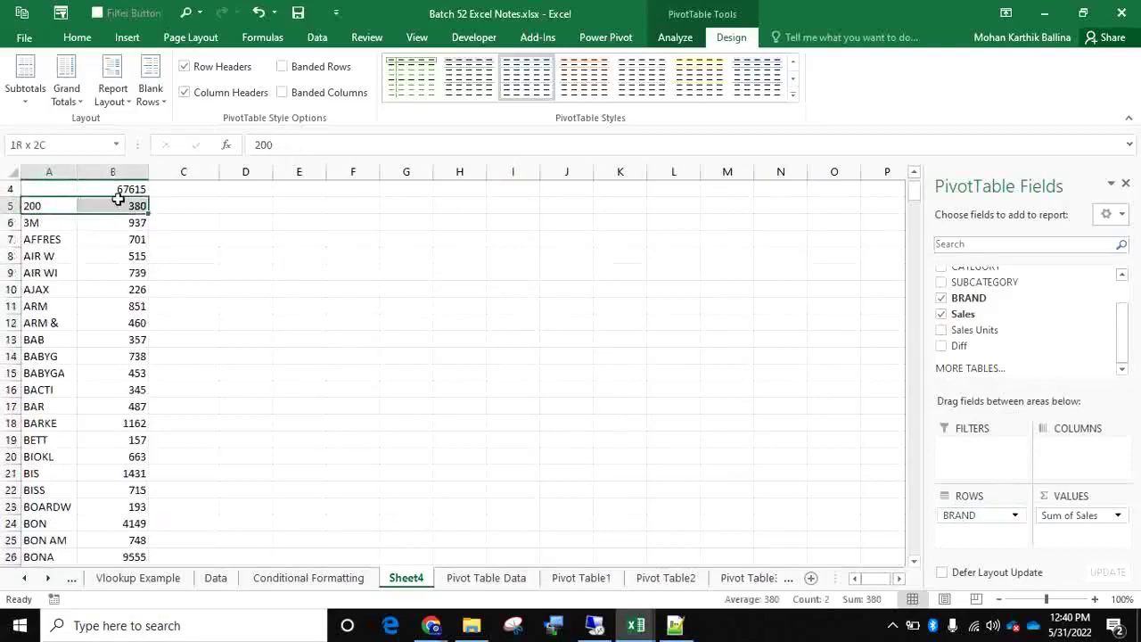
{"action": "scroll", "coordinate": [105, 302], "scroll_direction": "up", "scroll_amount": 1}
{"action": "scroll", "coordinate": [106, 301], "scroll_direction": "down", "scroll_amount": 18}
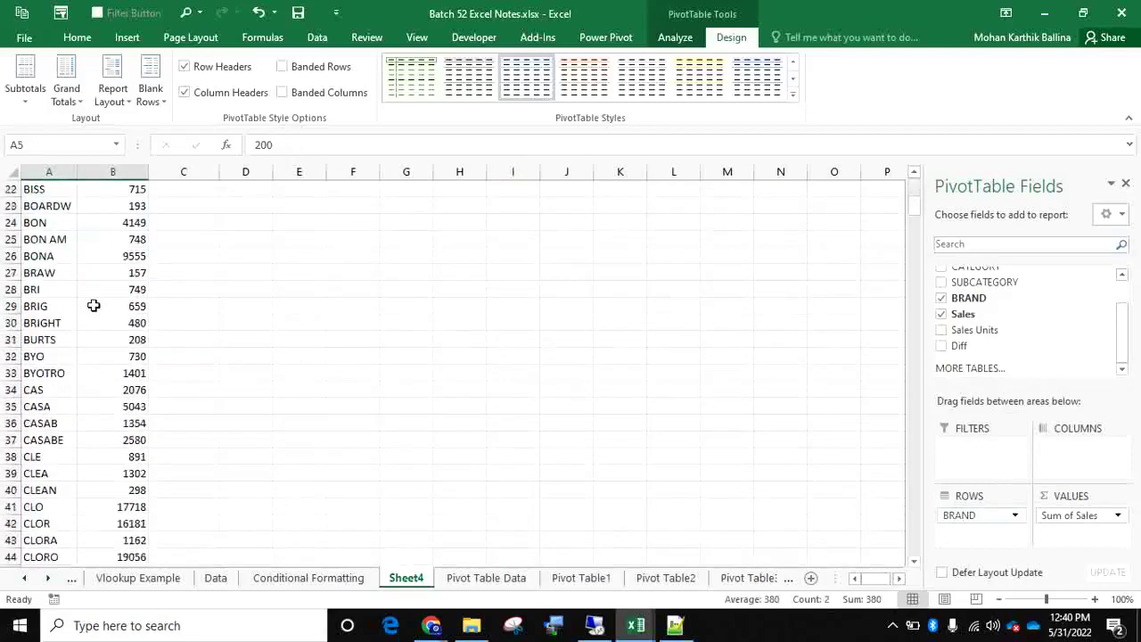
{"action": "scroll", "coordinate": [106, 293], "scroll_direction": "down", "scroll_amount": 20}
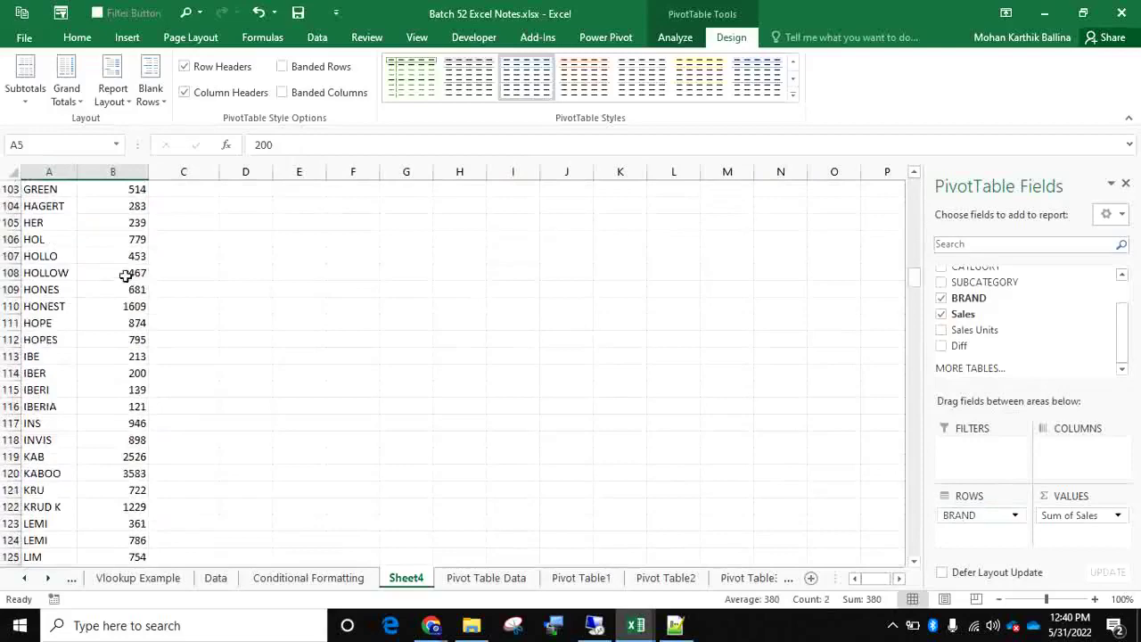
{"action": "scroll", "coordinate": [132, 270], "scroll_direction": "down", "scroll_amount": 20}
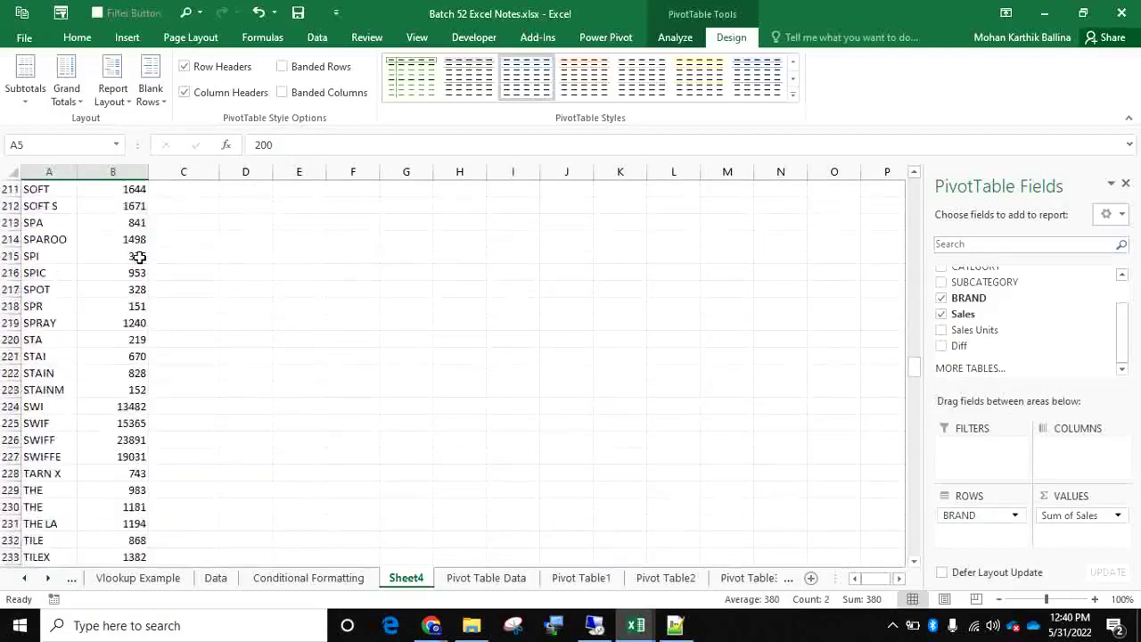
{"action": "scroll", "coordinate": [140, 256], "scroll_direction": "up", "scroll_amount": 4}
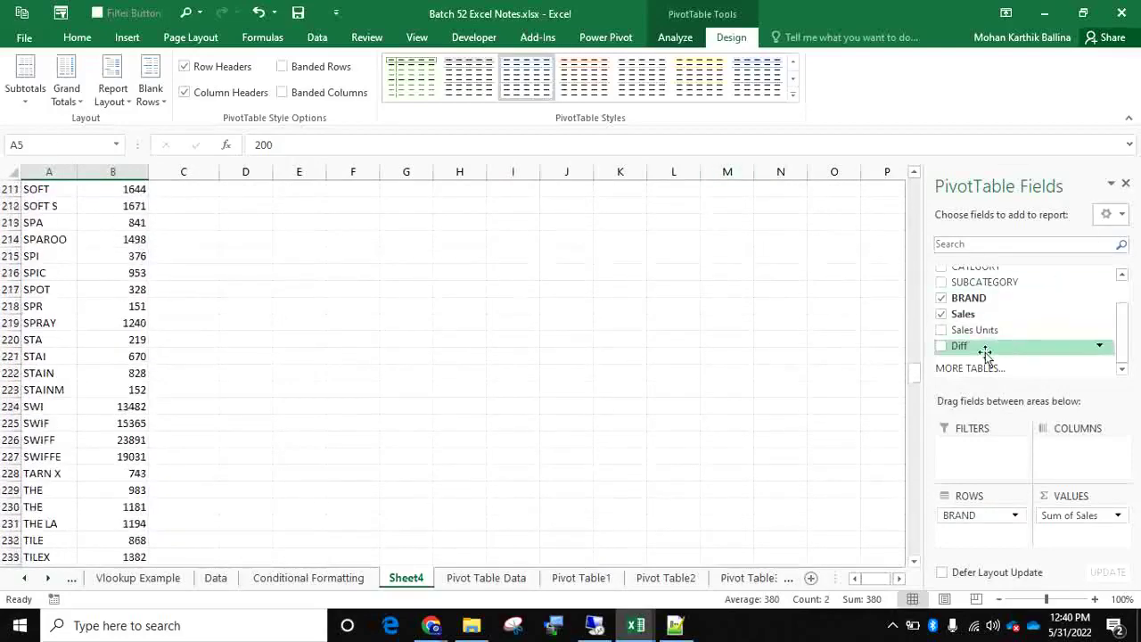
{"action": "left_click_drag", "start_coordinate": [914, 382], "coordinate": [913, 148]}
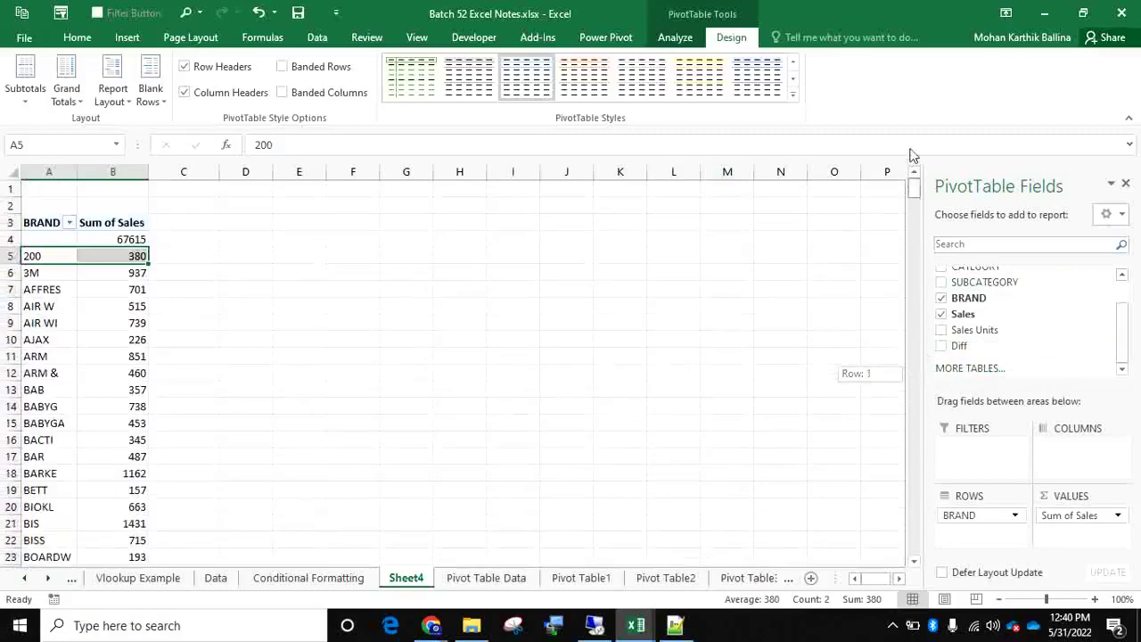
Filter the BRAND column on the Pivot Table Data sheet to 200 only and select its Sales value.
{"action": "left_click", "coordinate": [483, 578]}
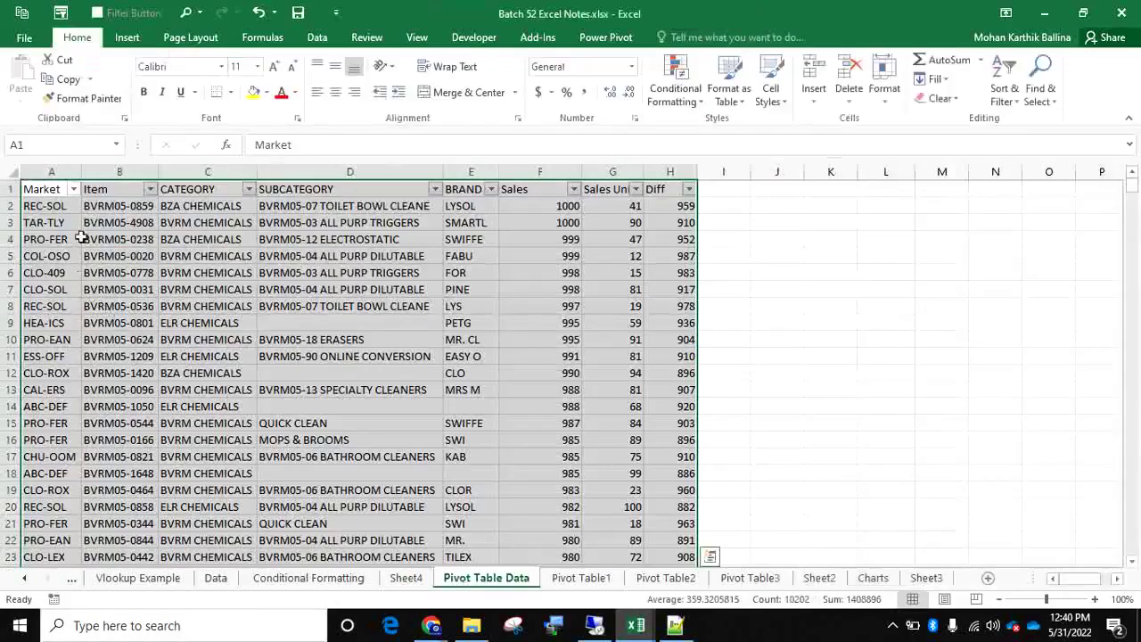
{"action": "left_click", "coordinate": [229, 218]}
{"action": "left_click", "coordinate": [490, 189]}
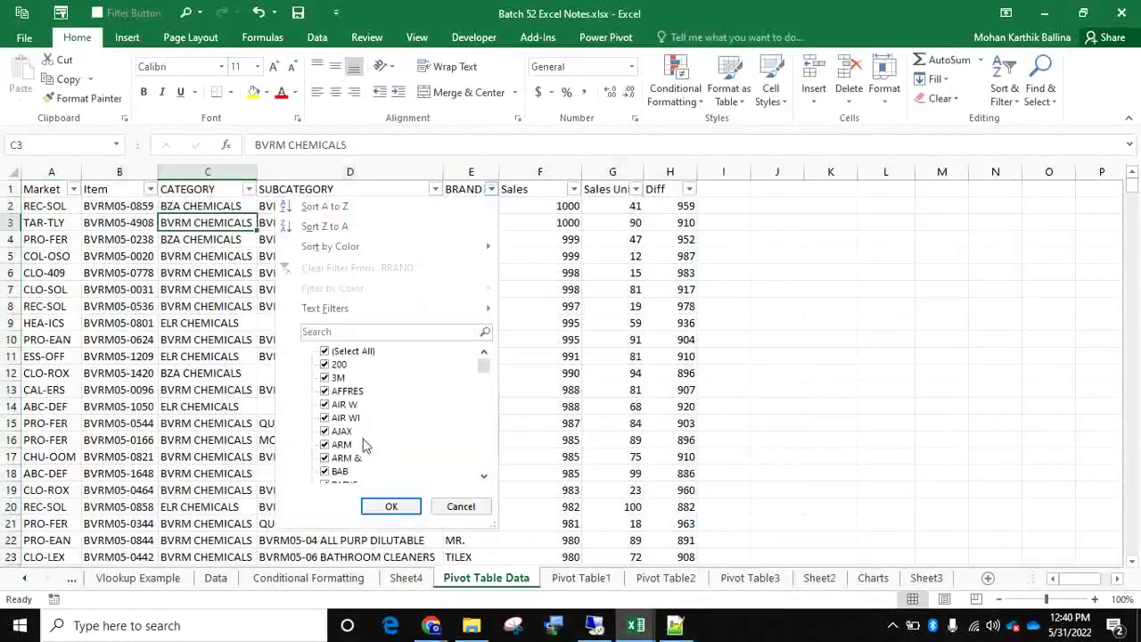
{"action": "left_click", "coordinate": [334, 352]}
{"action": "left_click", "coordinate": [325, 364]}
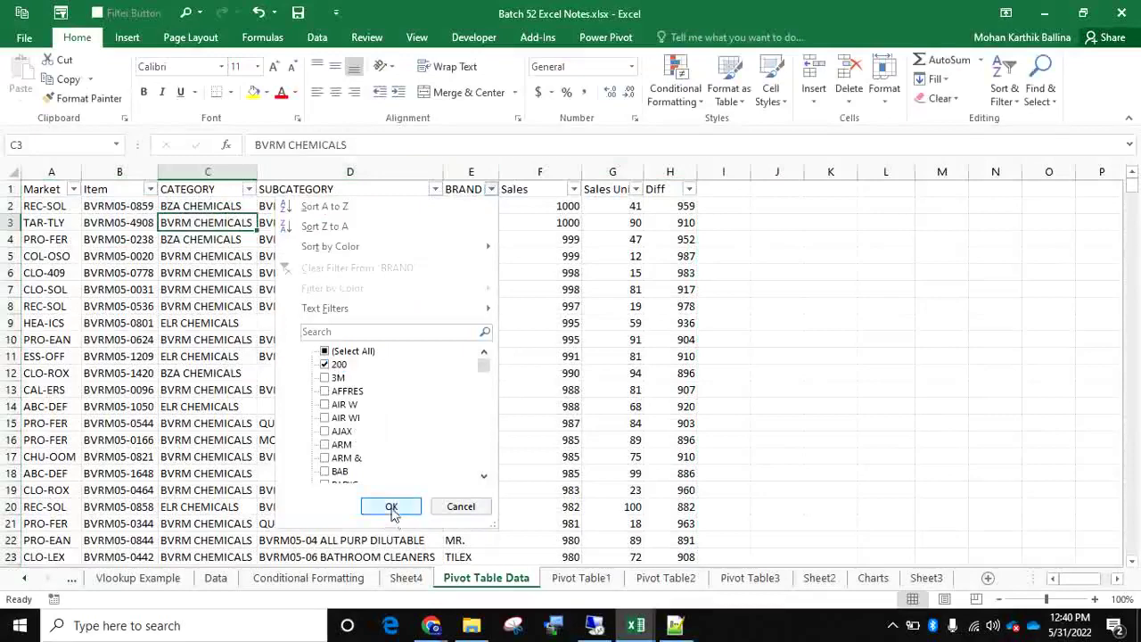
{"action": "left_click", "coordinate": [391, 505]}
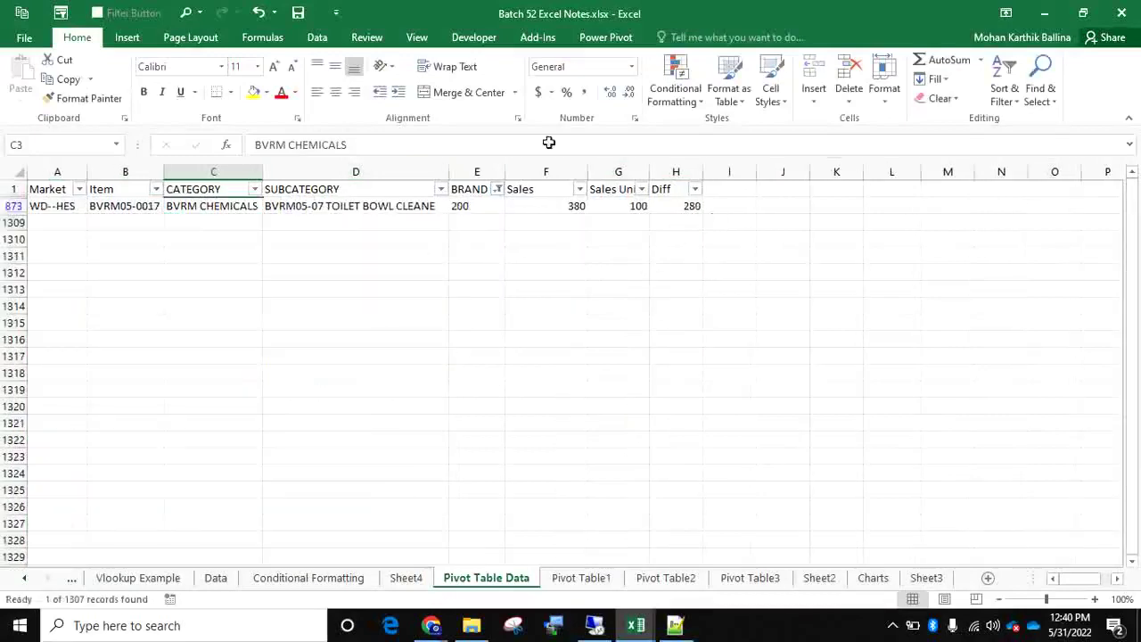
{"action": "left_click", "coordinate": [569, 193]}
{"action": "left_click", "coordinate": [553, 207]}
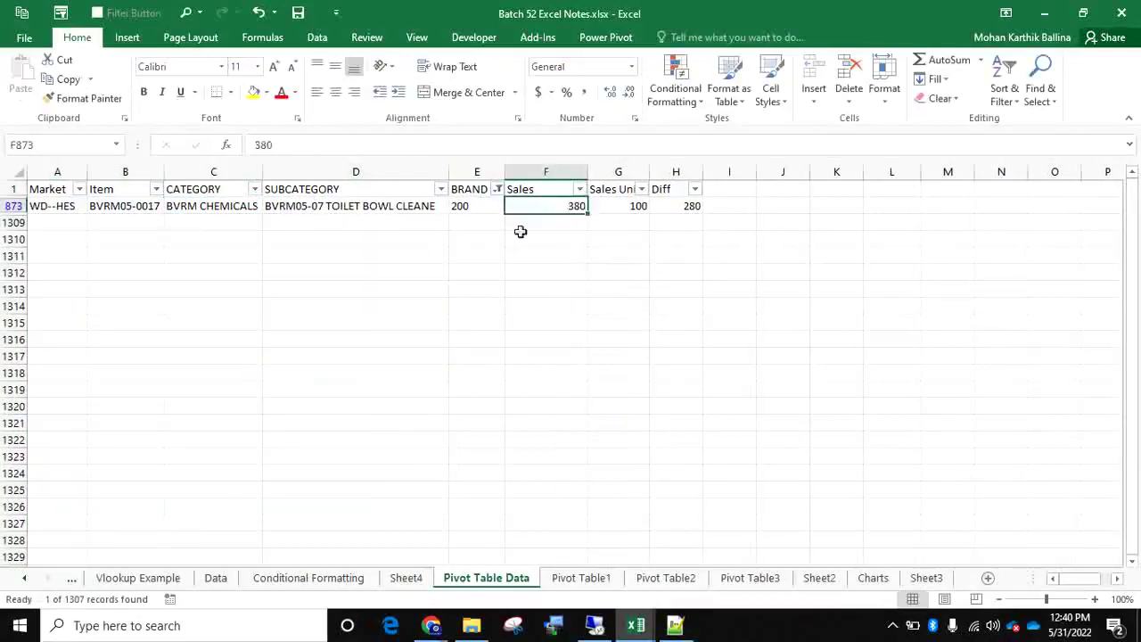
Check brand 3M in the PivotTable on Sheet4 and filter BRAND on the Pivot Table Data sheet to 3M only.
{"action": "left_click", "coordinate": [410, 579]}
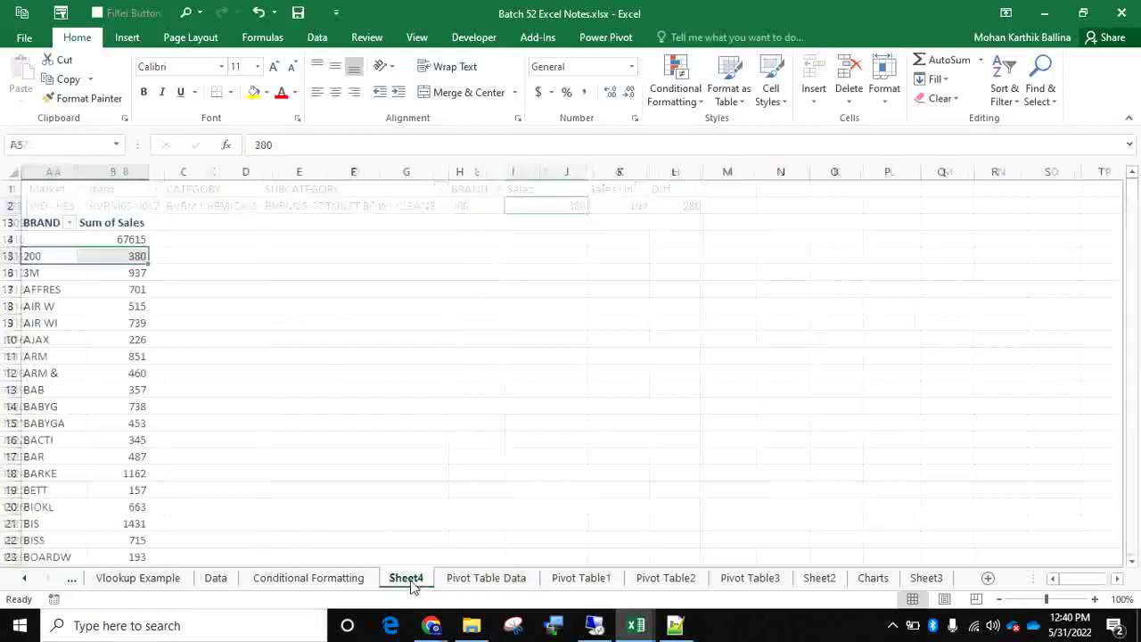
{"action": "left_click", "coordinate": [49, 274]}
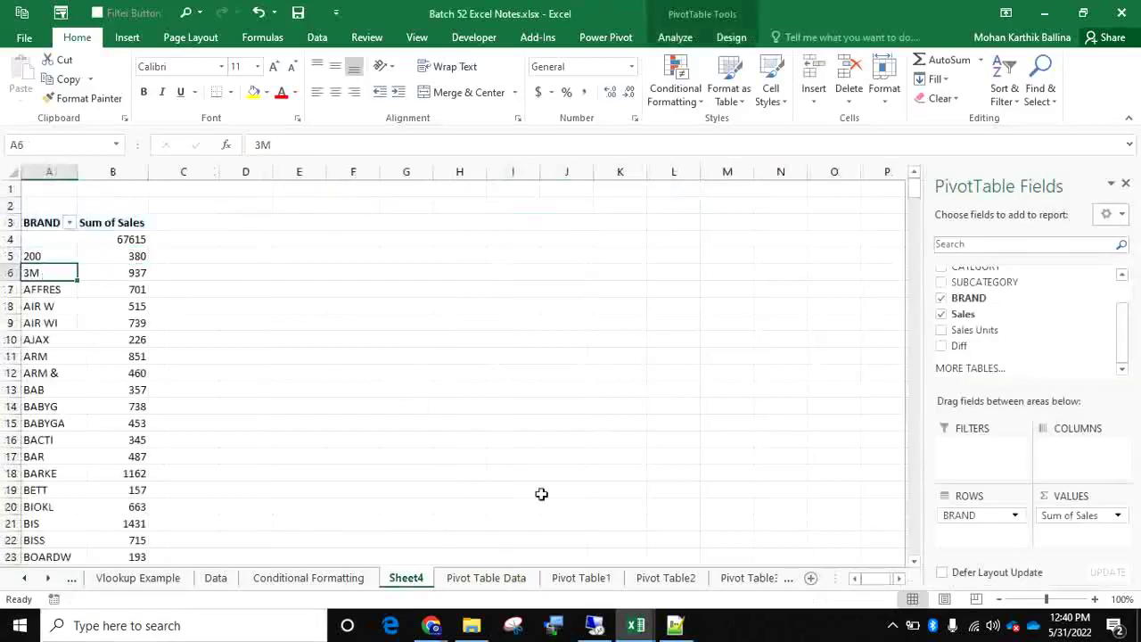
{"action": "left_click", "coordinate": [486, 578]}
{"action": "left_click", "coordinate": [497, 189]}
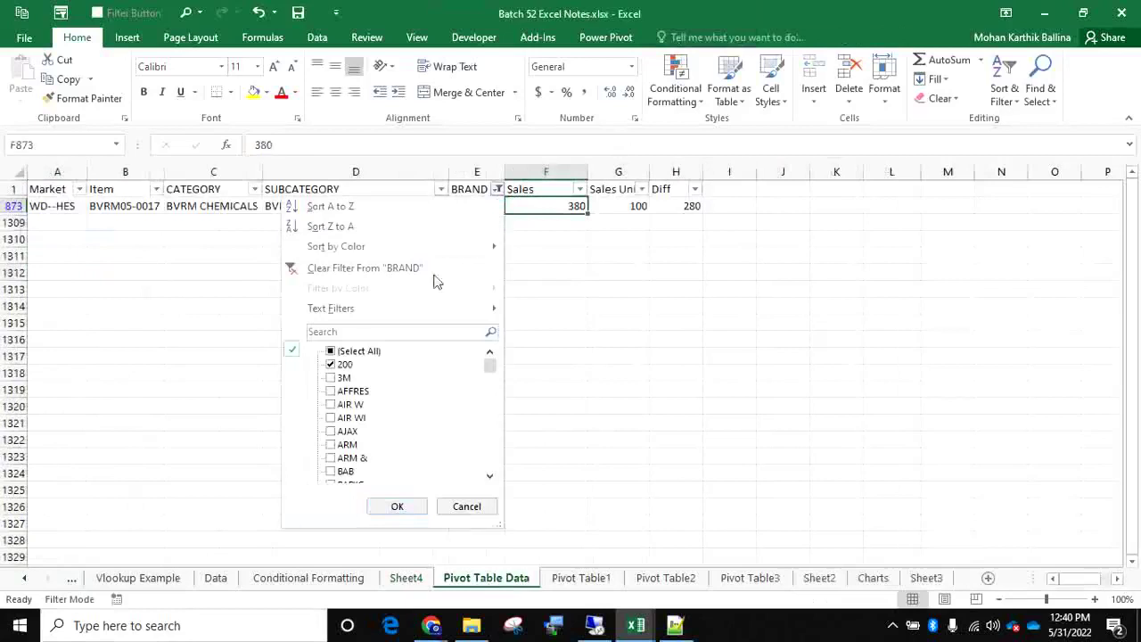
{"action": "left_click", "coordinate": [331, 364]}
{"action": "left_click", "coordinate": [331, 377]}
{"action": "left_click", "coordinate": [397, 506]}
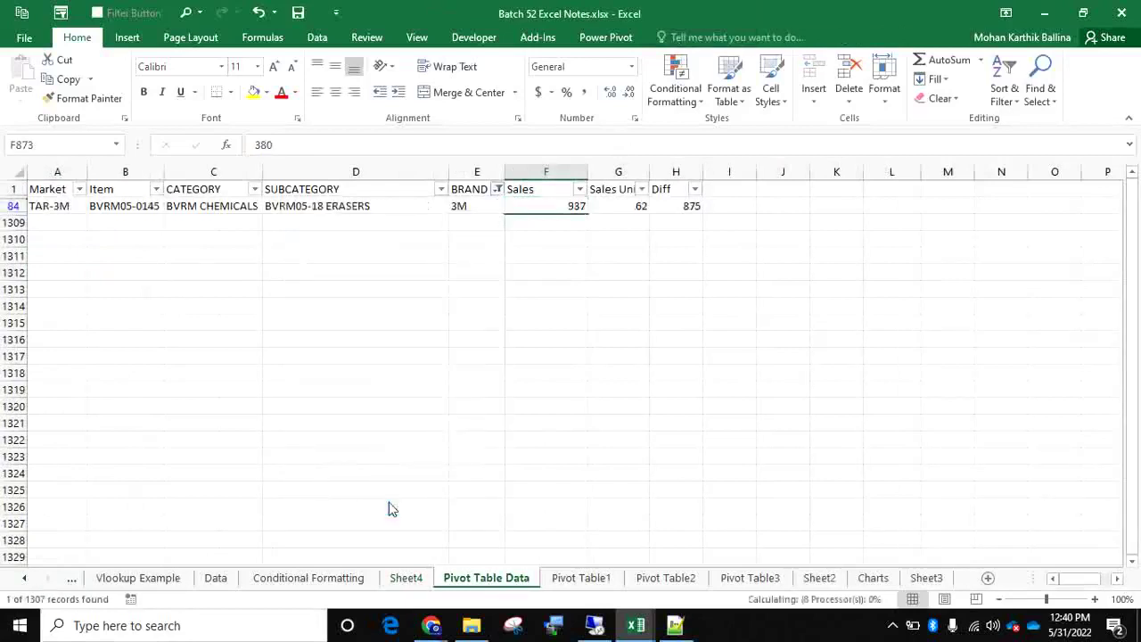
Change the BRAND filter of the source data from 3M to AFFRES only.
{"action": "left_click", "coordinate": [500, 189]}
{"action": "left_click", "coordinate": [343, 377]}
{"action": "left_click", "coordinate": [348, 391]}
{"action": "left_click", "coordinate": [392, 504]}
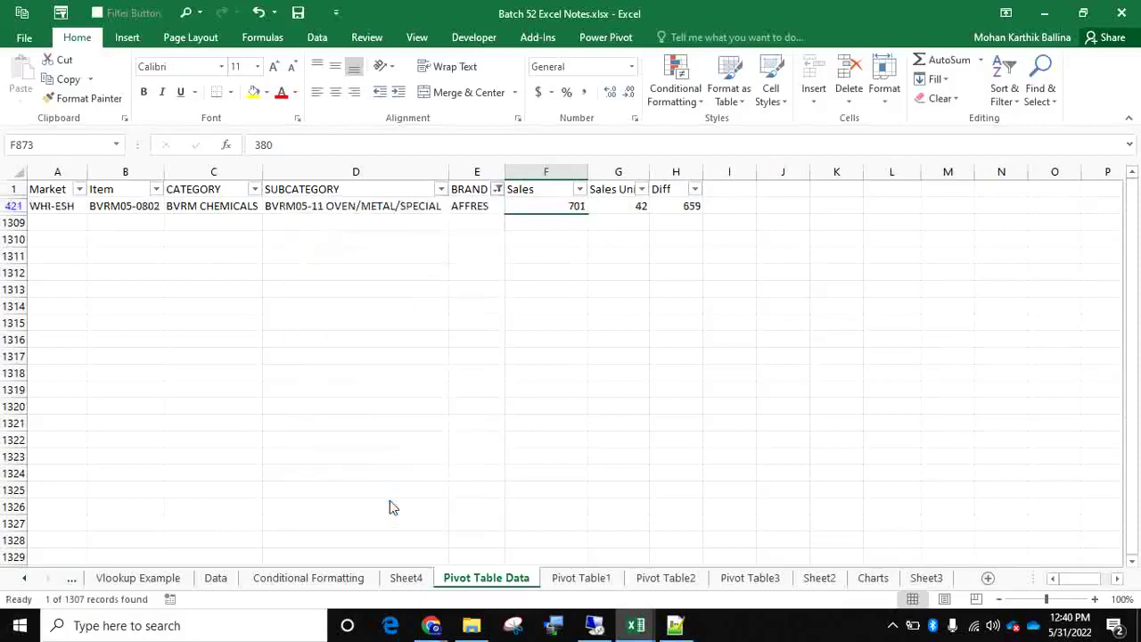
Filter the BRAND column to ARM only to inspect its sales, and clear the BRAND filter.
{"action": "left_click", "coordinate": [498, 189]}
{"action": "left_click", "coordinate": [347, 390]}
{"action": "left_click", "coordinate": [350, 444]}
{"action": "left_click", "coordinate": [396, 509]}
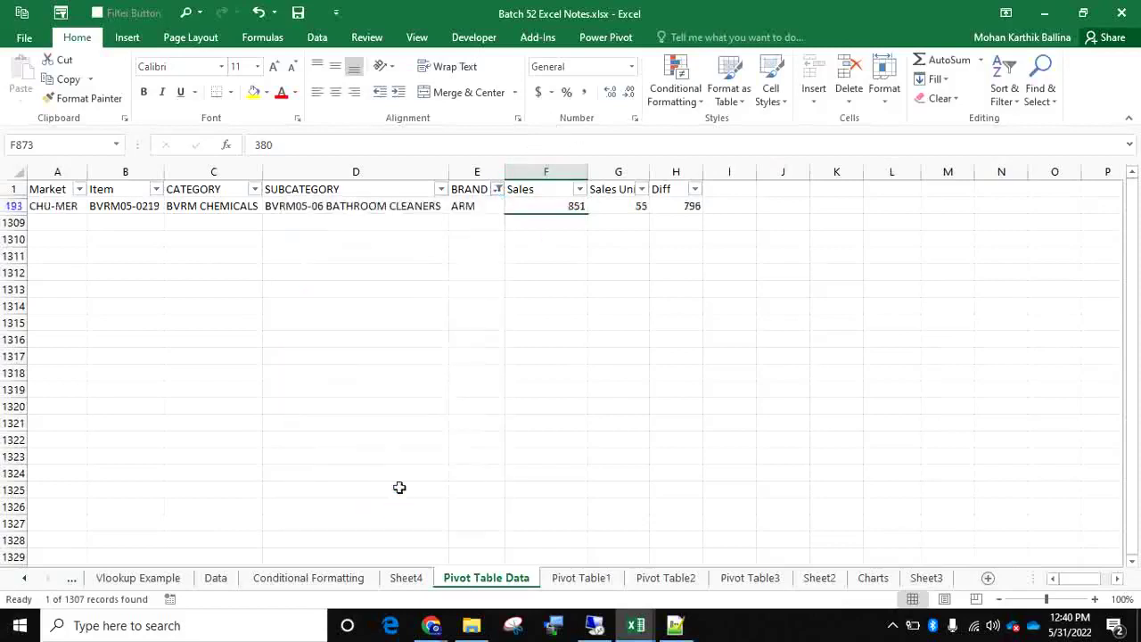
{"action": "left_click", "coordinate": [498, 189]}
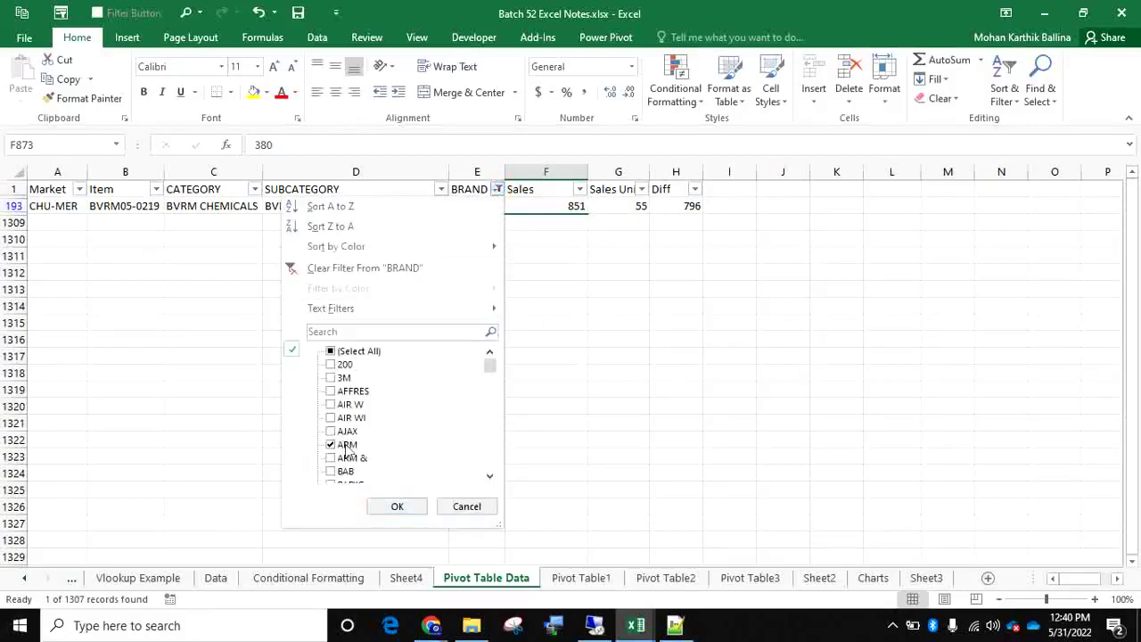
{"action": "left_click", "coordinate": [347, 447]}
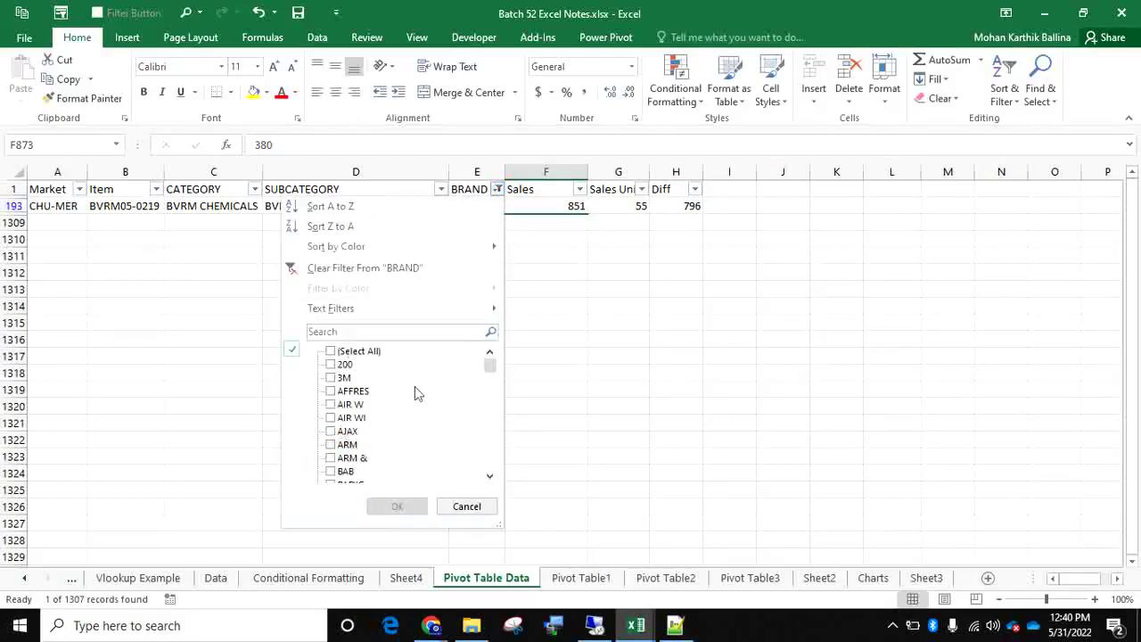
{"action": "left_click", "coordinate": [402, 268]}
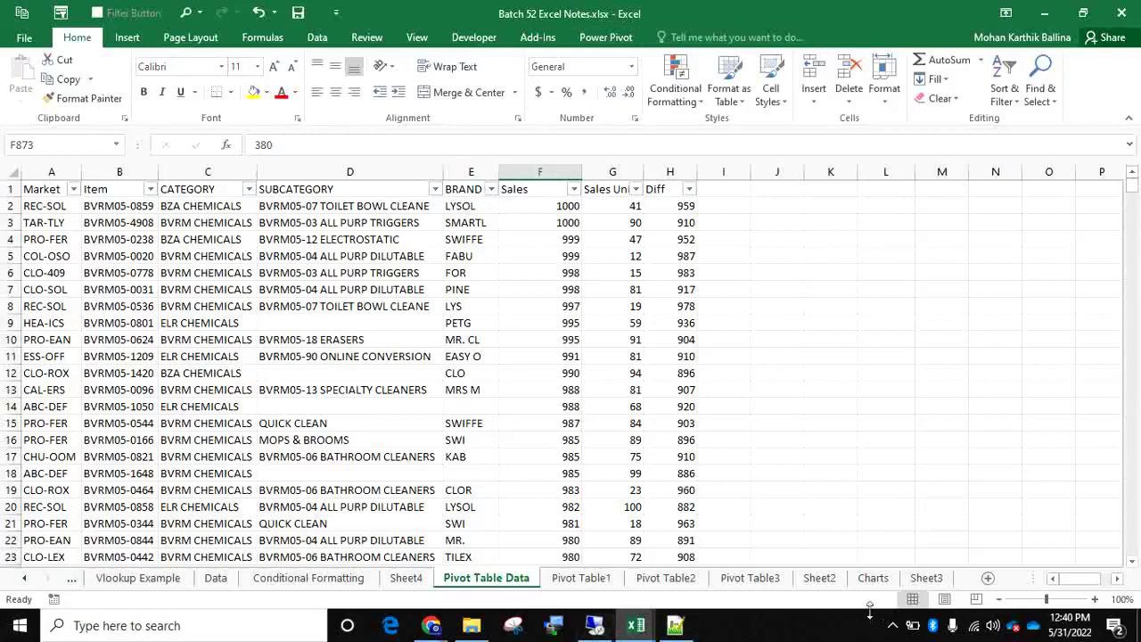
{"action": "left_click", "coordinate": [892, 625]}
{"action": "left_click", "coordinate": [912, 593]}
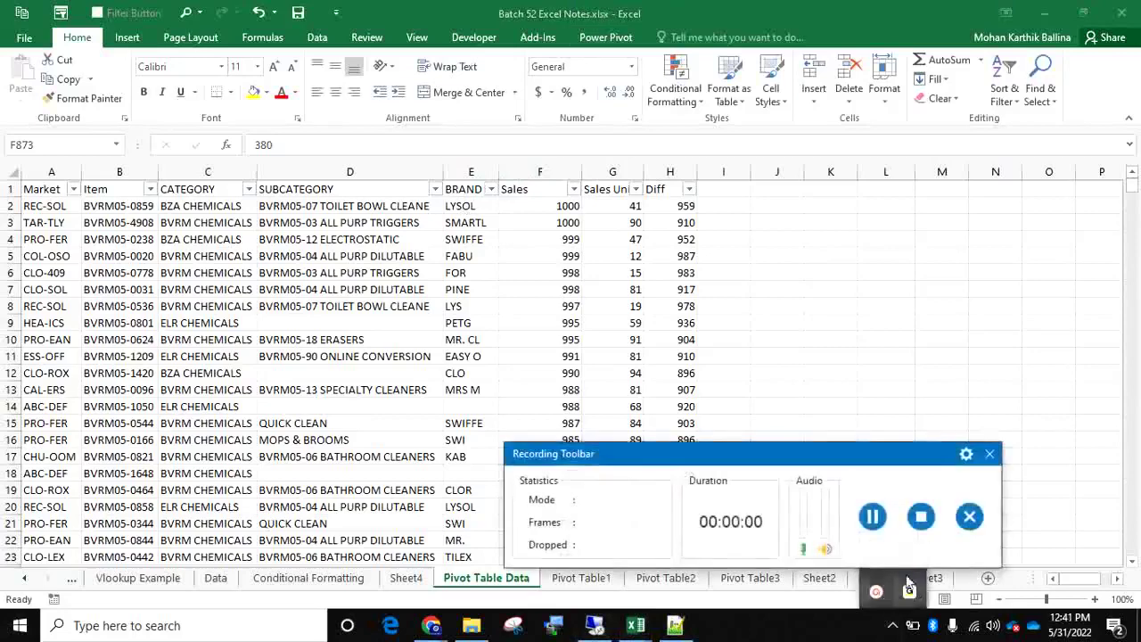
{"action": "left_click_drag", "start_coordinate": [817, 456], "coordinate": [877, 641]}
{"action": "left_click", "coordinate": [553, 390]}
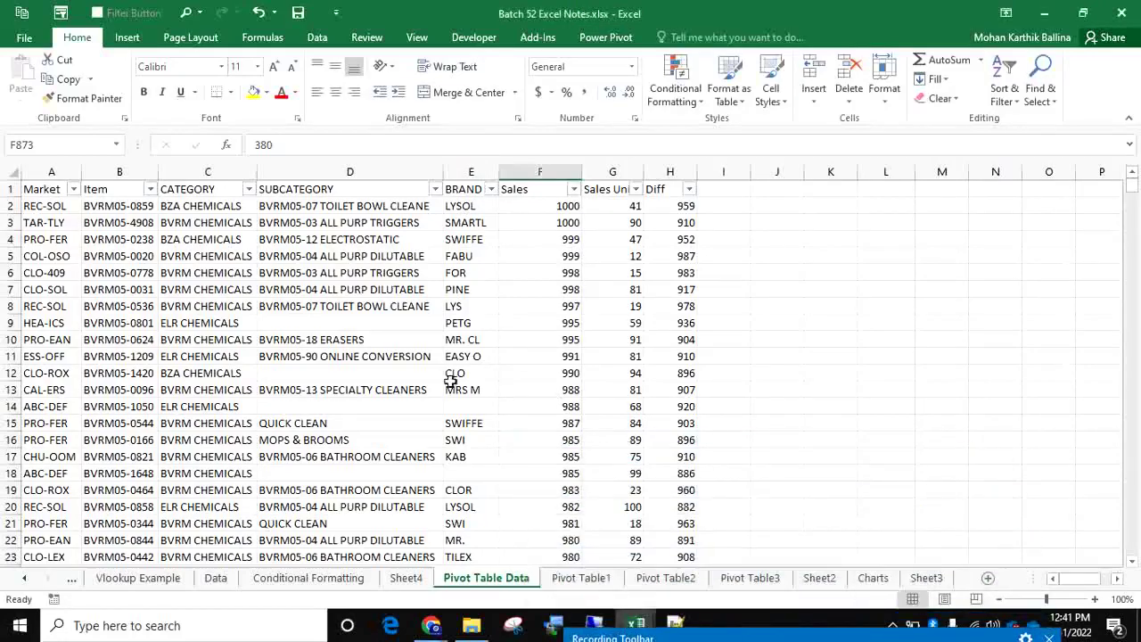
Filter the BRAND column of the source data to AIR WI only and clear the filter again.
{"action": "left_click", "coordinate": [490, 189]}
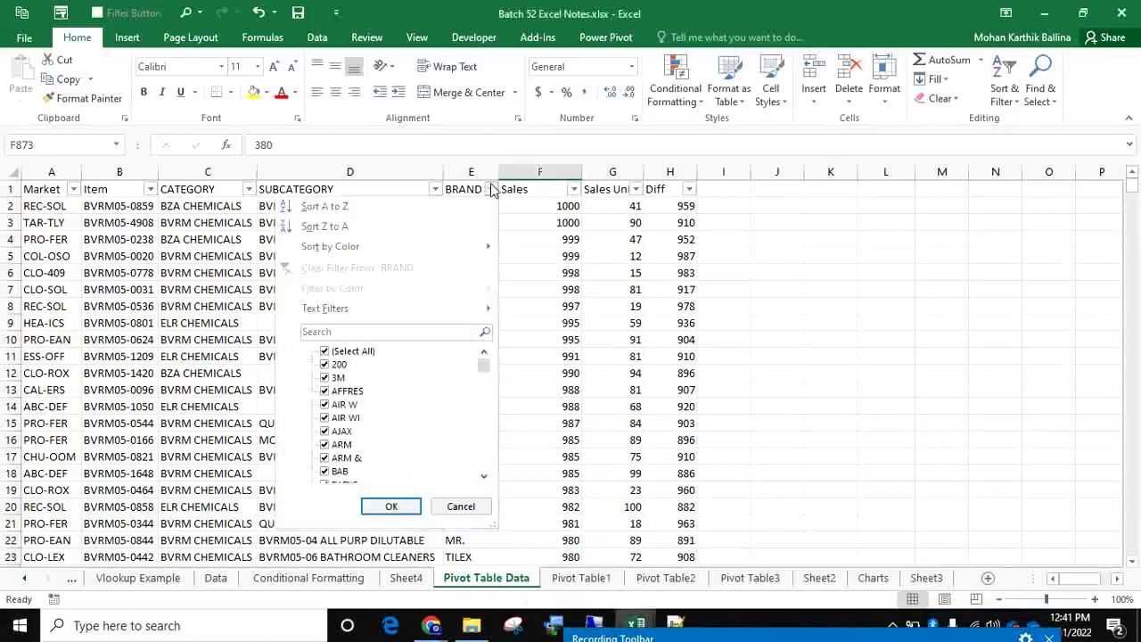
{"action": "left_click", "coordinate": [353, 352]}
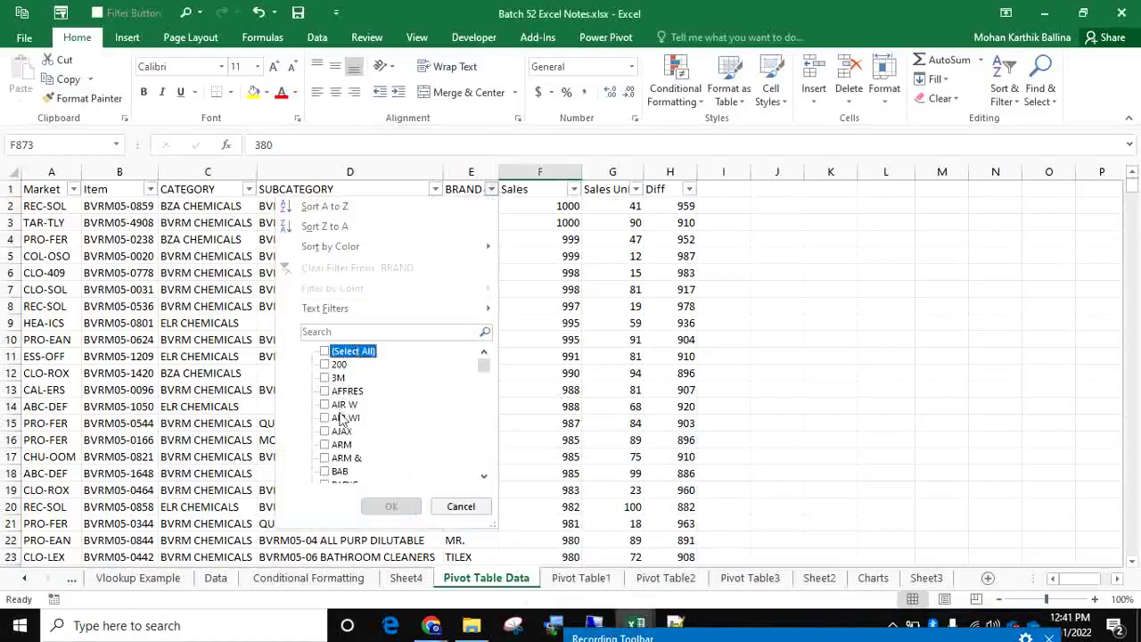
{"action": "left_click", "coordinate": [342, 418]}
{"action": "left_click", "coordinate": [390, 505]}
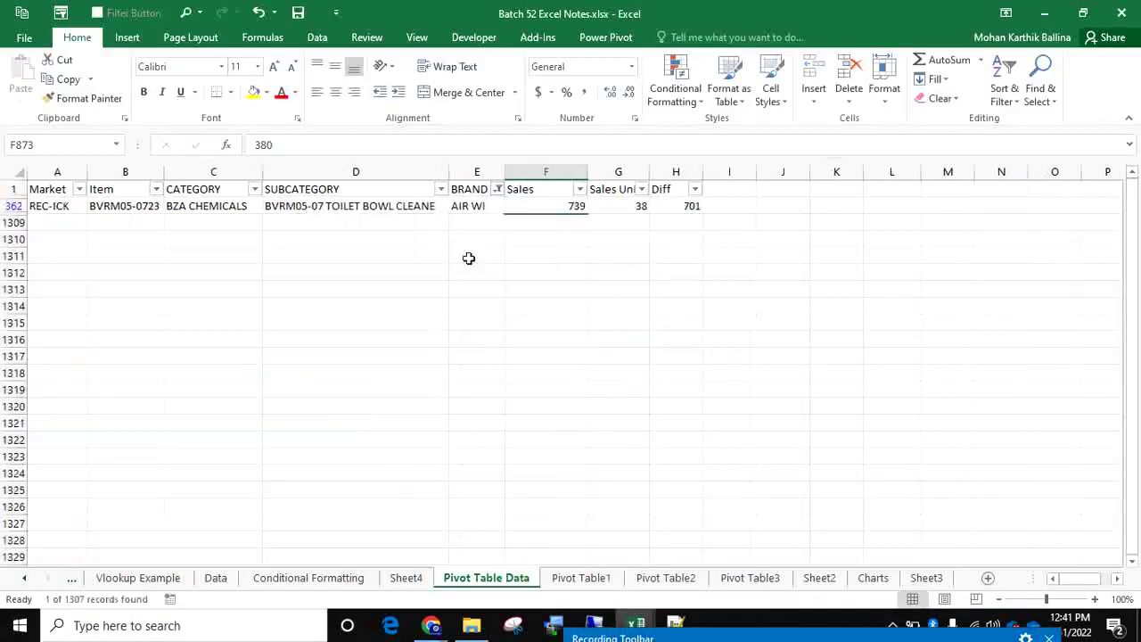
{"action": "left_click", "coordinate": [496, 189]}
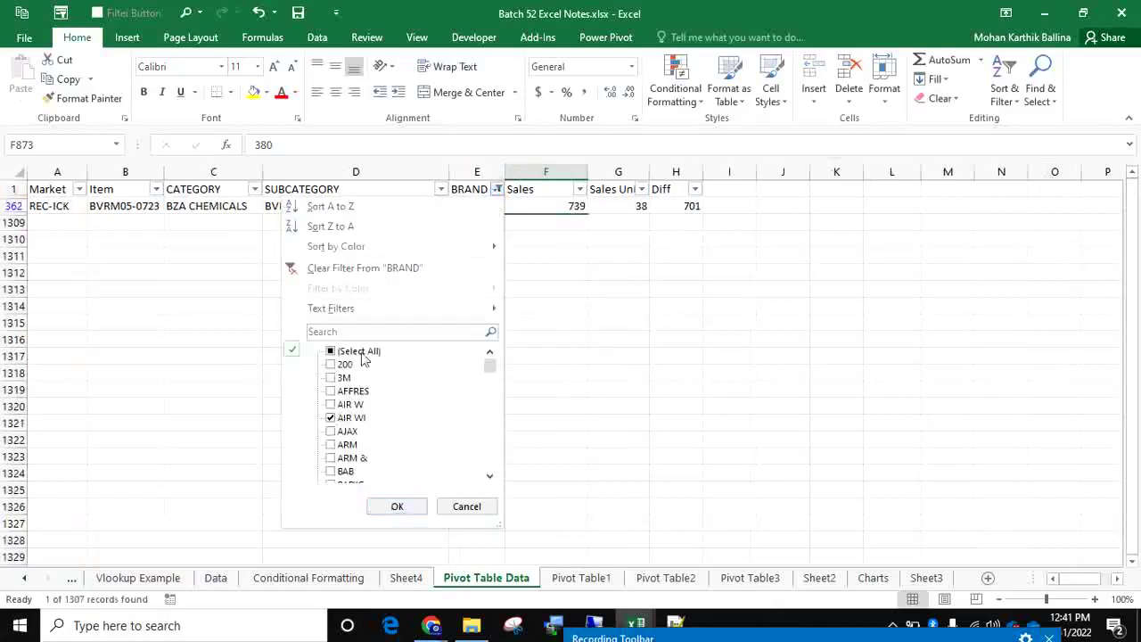
{"action": "left_click", "coordinate": [366, 268]}
{"action": "left_click", "coordinate": [473, 289]}
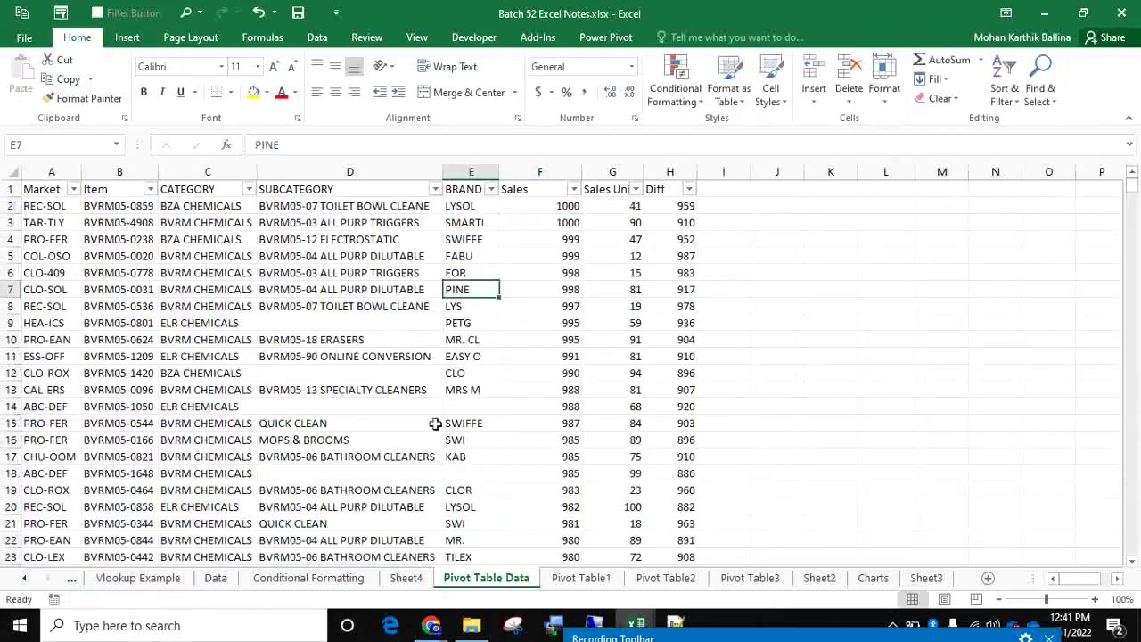
Add BRAND to the values of the PivotTable on Sheet4 as a count and select the BIS brand.
{"action": "left_click", "coordinate": [405, 578]}
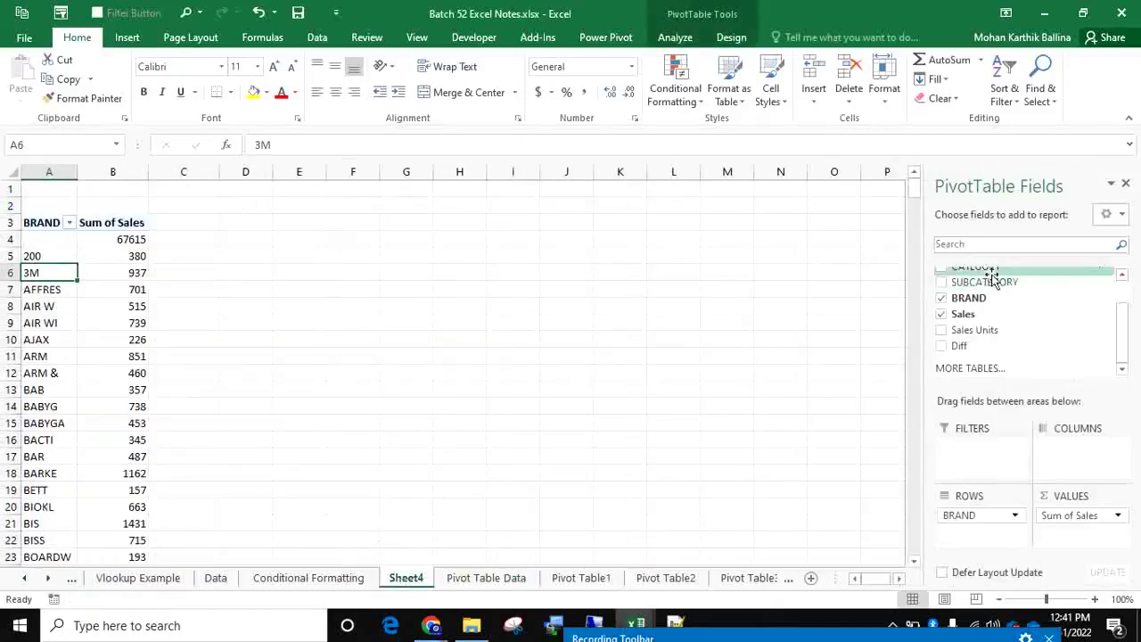
{"action": "left_click_drag", "start_coordinate": [994, 301], "coordinate": [1075, 533]}
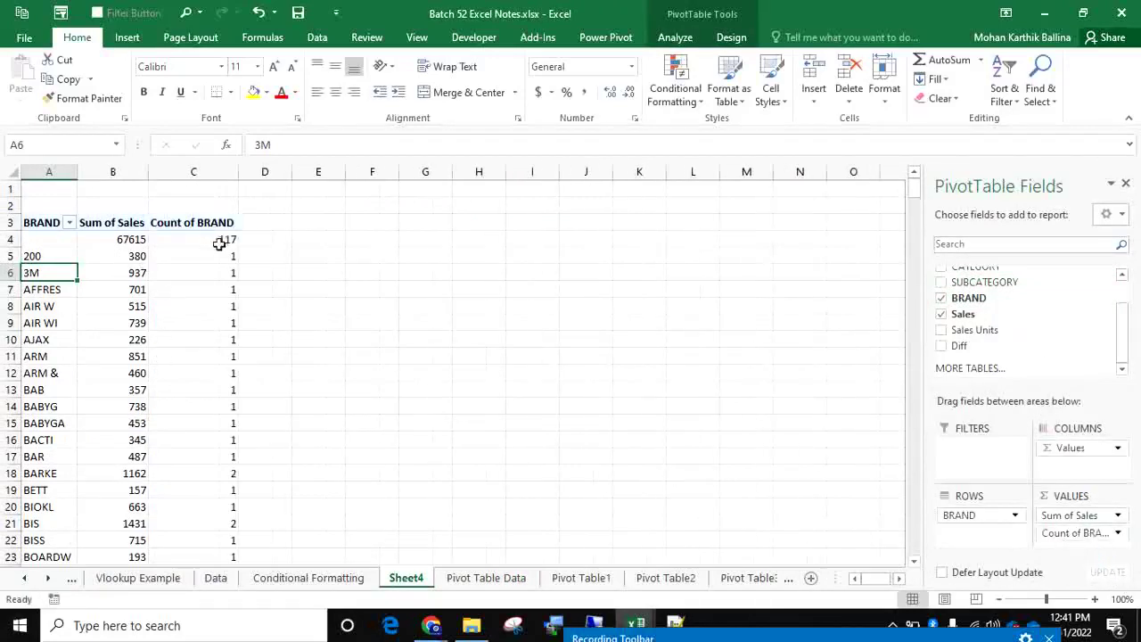
{"action": "left_click", "coordinate": [51, 256]}
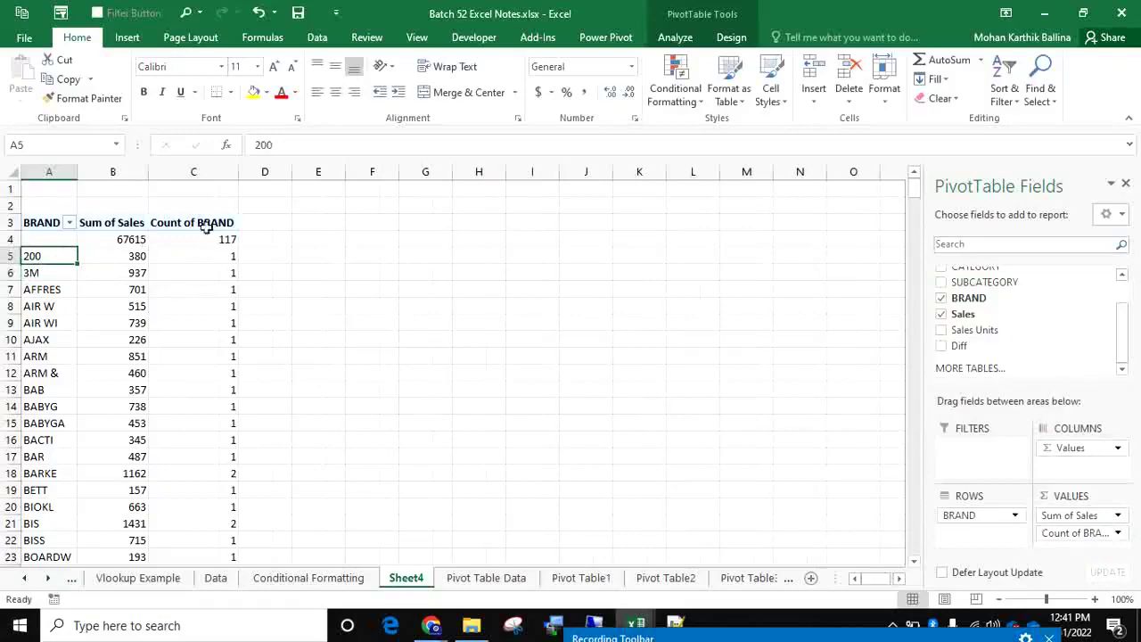
{"action": "left_click", "coordinate": [228, 256]}
{"action": "scroll", "coordinate": [223, 268], "scroll_direction": "down", "scroll_amount": 3}
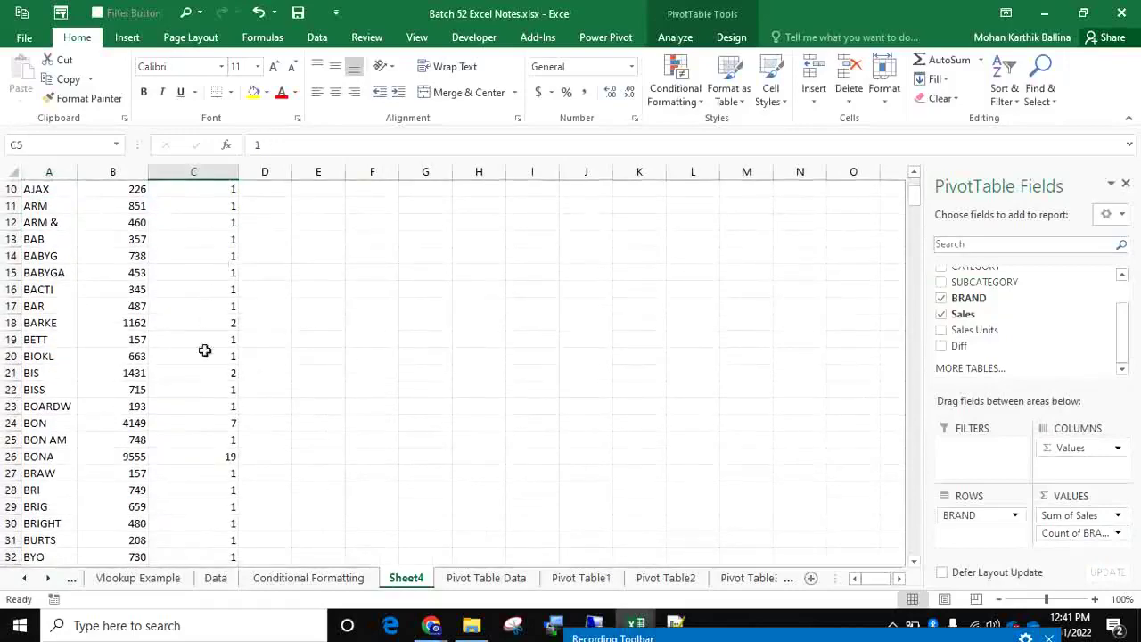
{"action": "left_click", "coordinate": [50, 375]}
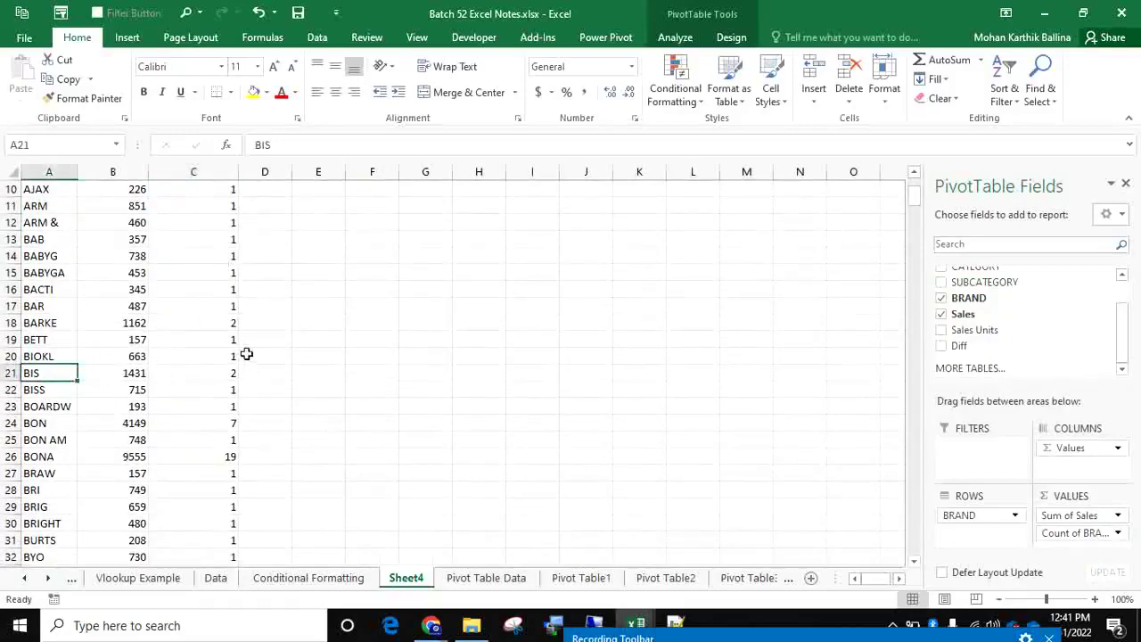
Filter BRAND on the Pivot Table Data sheet to BIS only and select its Sales values to check their sum.
{"action": "left_click", "coordinate": [486, 578]}
{"action": "left_click", "coordinate": [491, 198]}
{"action": "left_click", "coordinate": [491, 189]}
{"action": "left_click", "coordinate": [347, 350]}
{"action": "scroll", "coordinate": [352, 451], "scroll_direction": "down", "scroll_amount": 2}
{"action": "scroll", "coordinate": [356, 446], "scroll_direction": "down", "scroll_amount": 3}
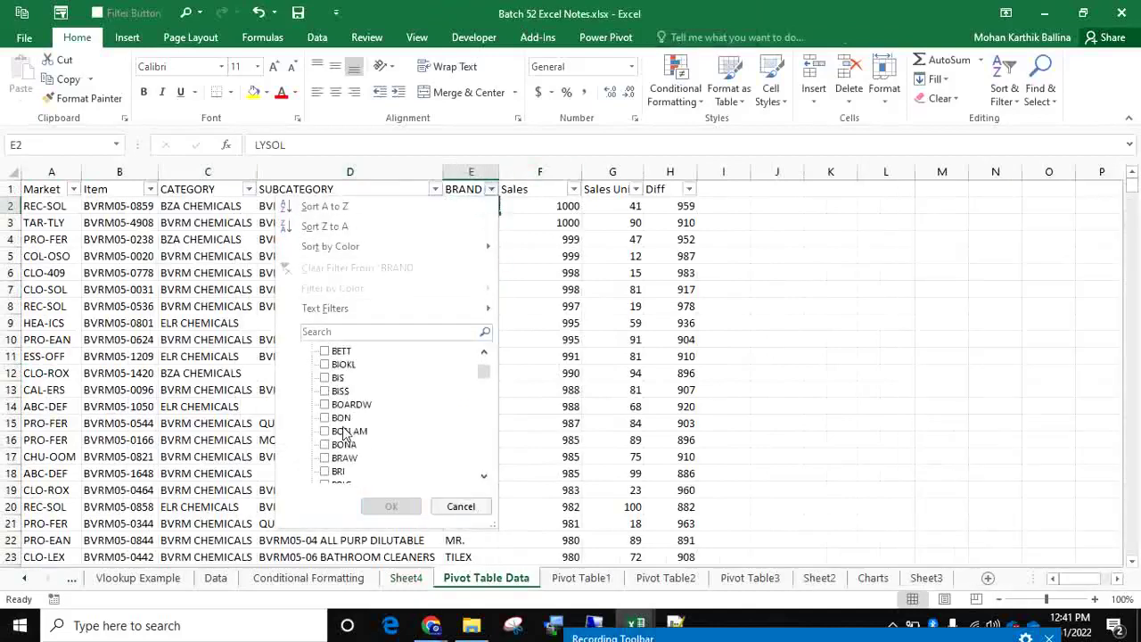
{"action": "left_click", "coordinate": [328, 378]}
{"action": "left_click", "coordinate": [391, 506]}
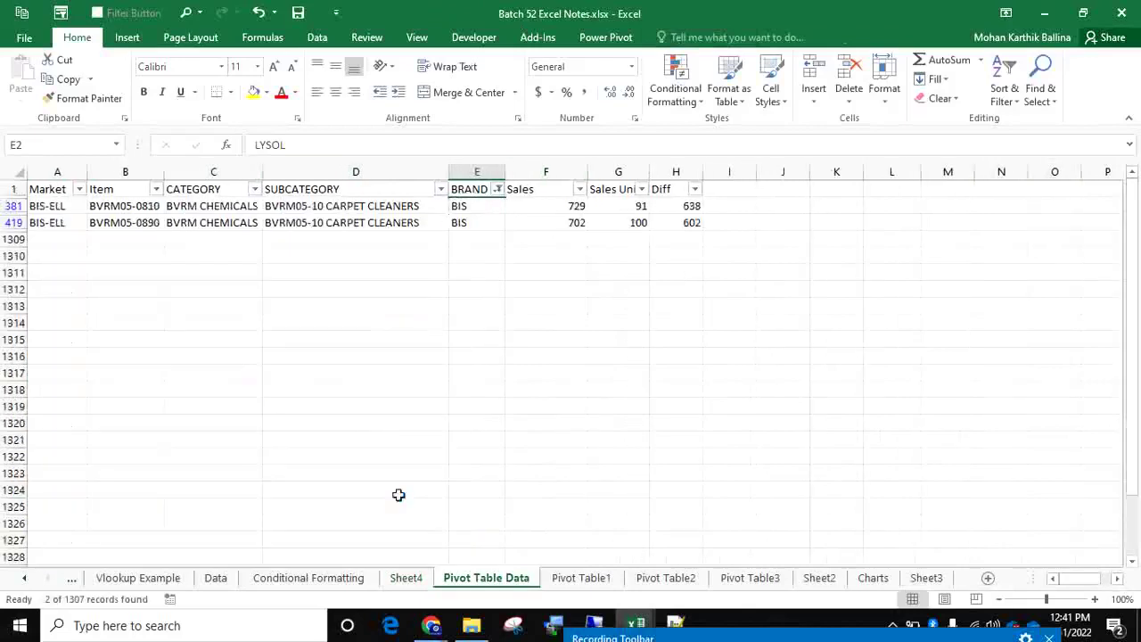
{"action": "left_click_drag", "start_coordinate": [560, 206], "coordinate": [567, 223]}
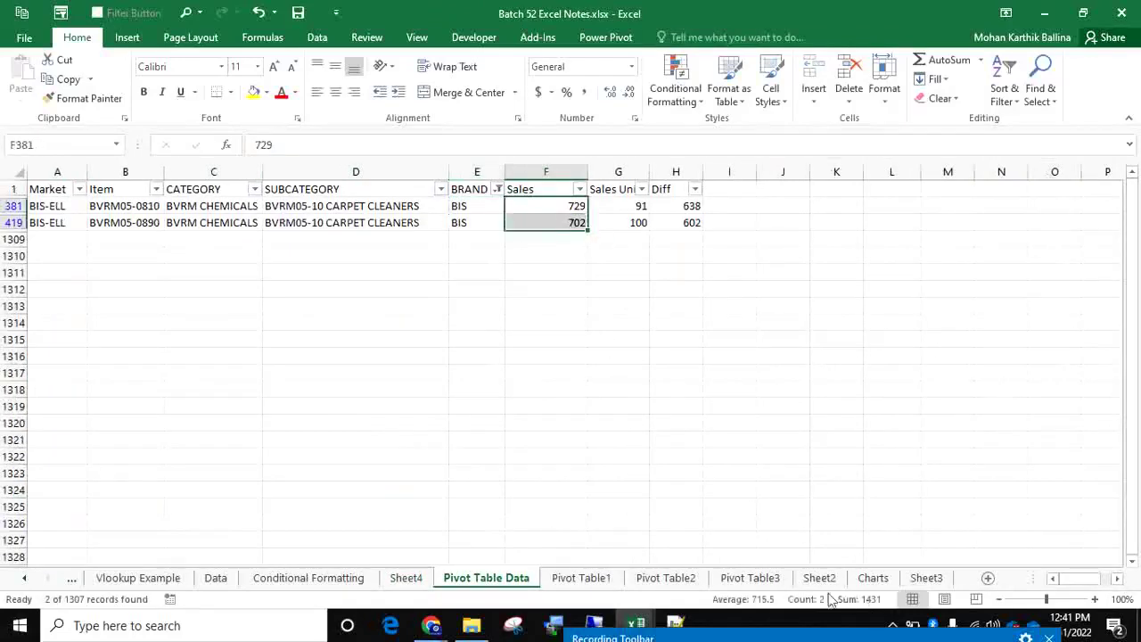
Clear the BRAND filter on the source data and check the BIS brand's sales sum and count in the Sheet4 PivotTable.
{"action": "left_click", "coordinate": [498, 189]}
{"action": "left_click", "coordinate": [357, 267]}
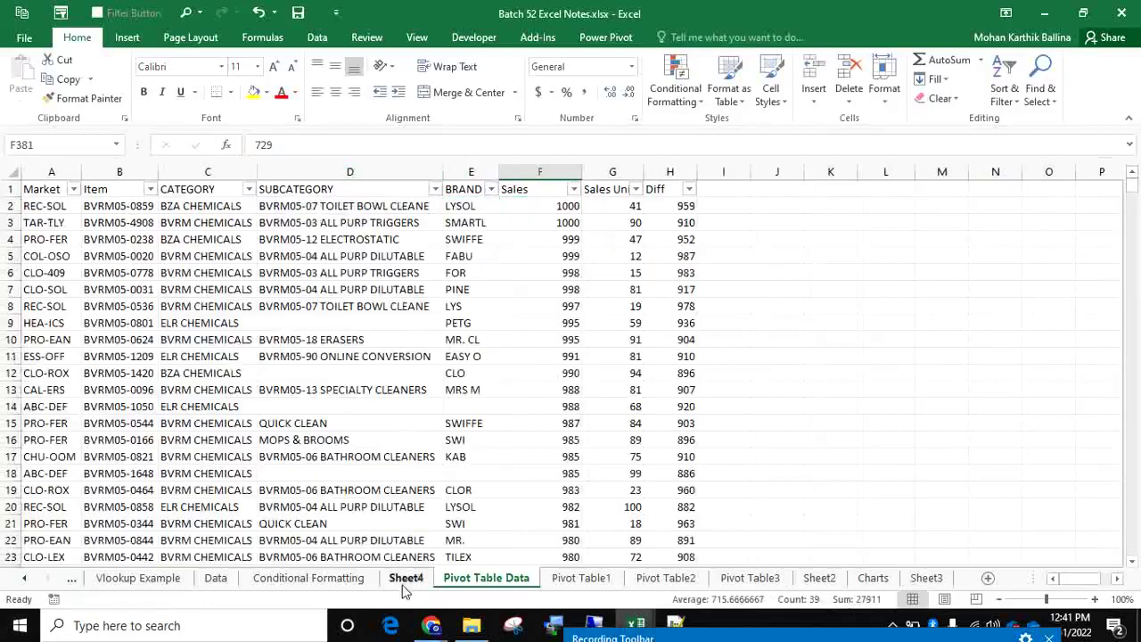
{"action": "left_click", "coordinate": [406, 578]}
{"action": "left_click", "coordinate": [121, 371]}
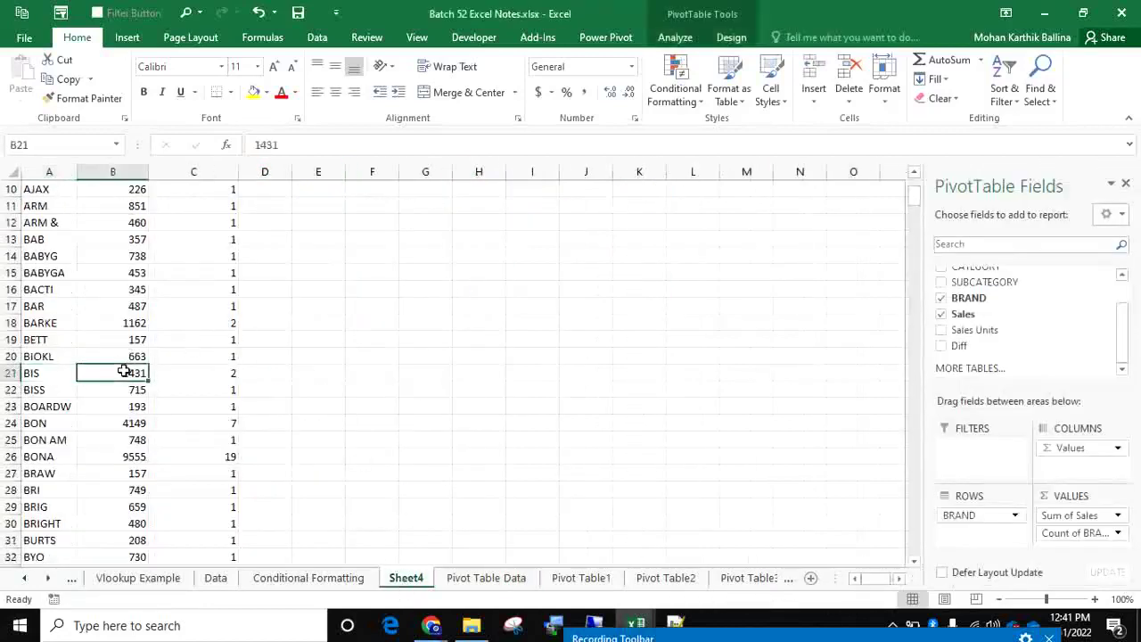
{"action": "left_click", "coordinate": [215, 378]}
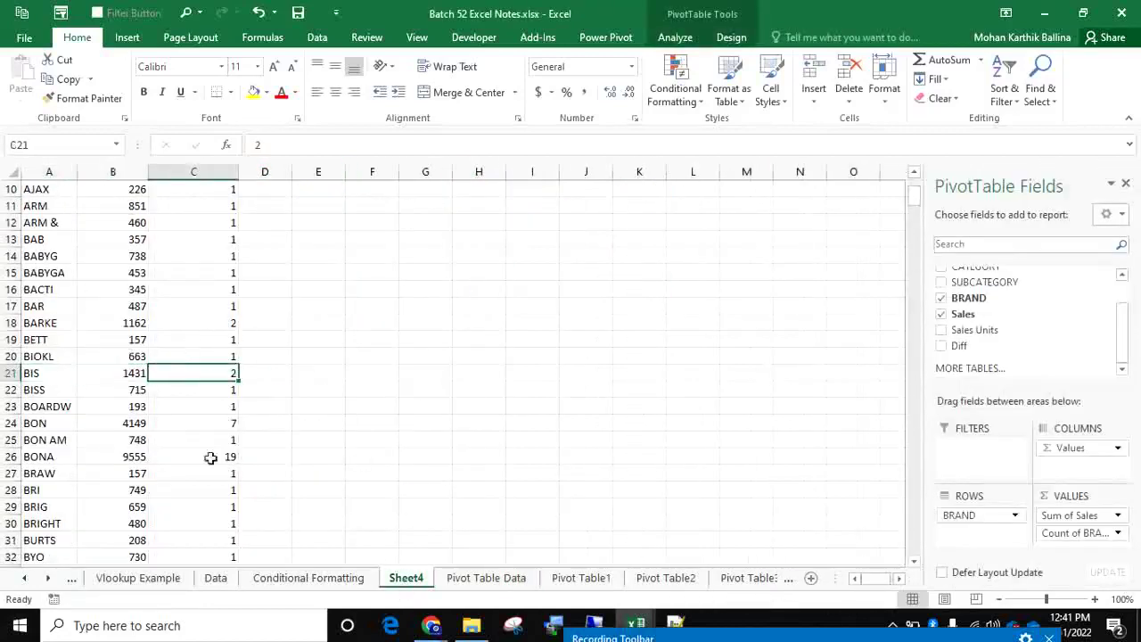
Inspect the BONA brand's count and sum of sales in the PivotTable.
{"action": "left_click", "coordinate": [55, 465]}
{"action": "left_click", "coordinate": [68, 451]}
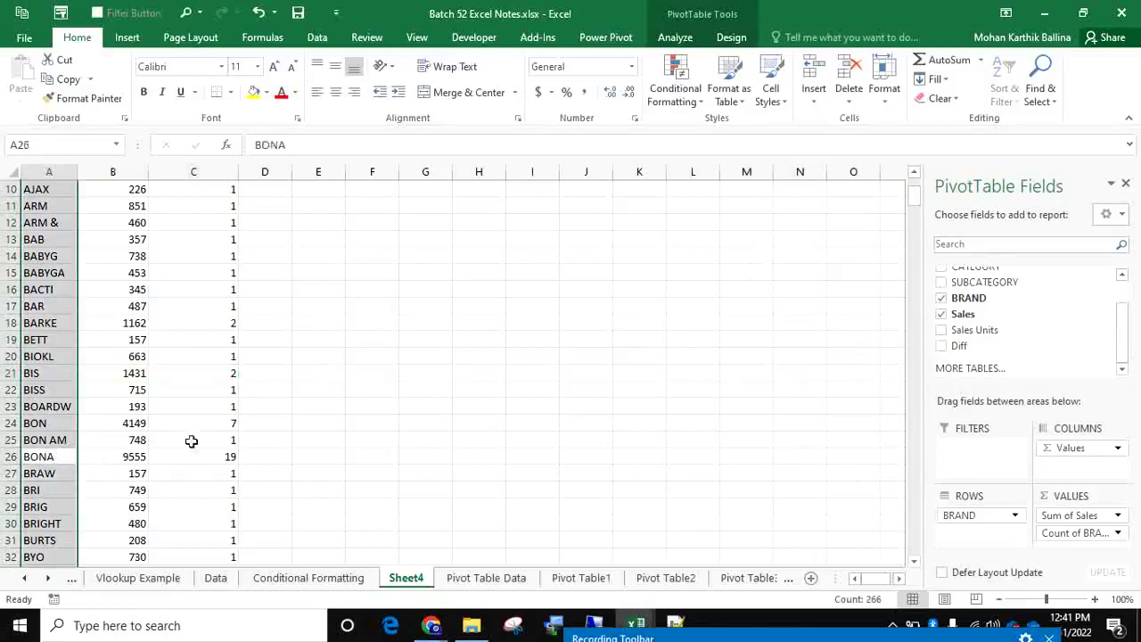
{"action": "left_click", "coordinate": [216, 455]}
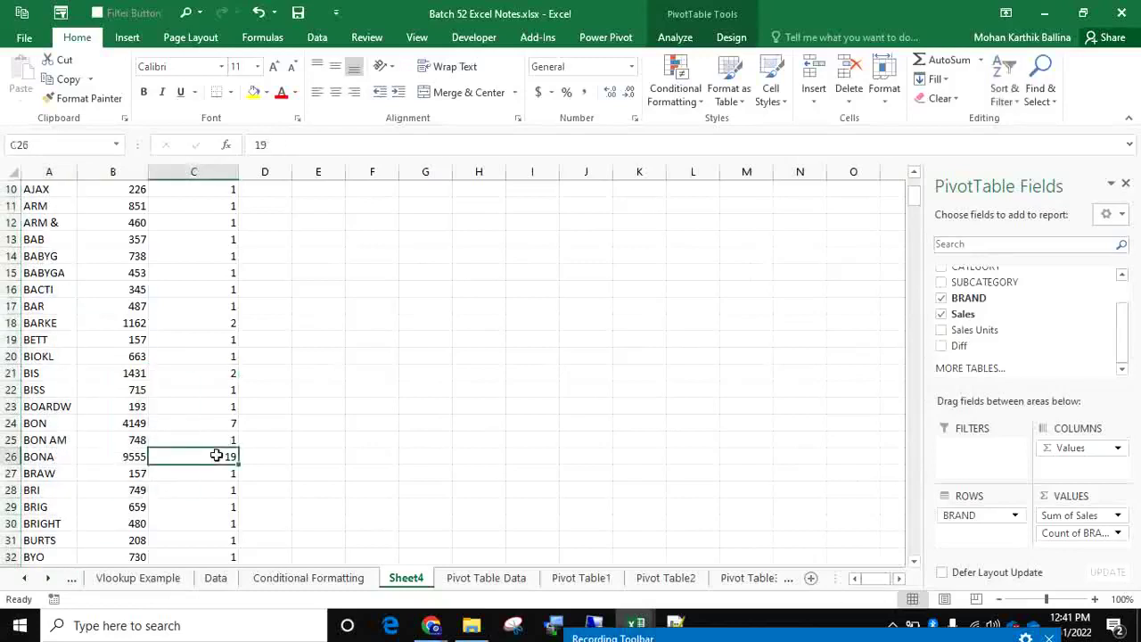
{"action": "left_click", "coordinate": [122, 455]}
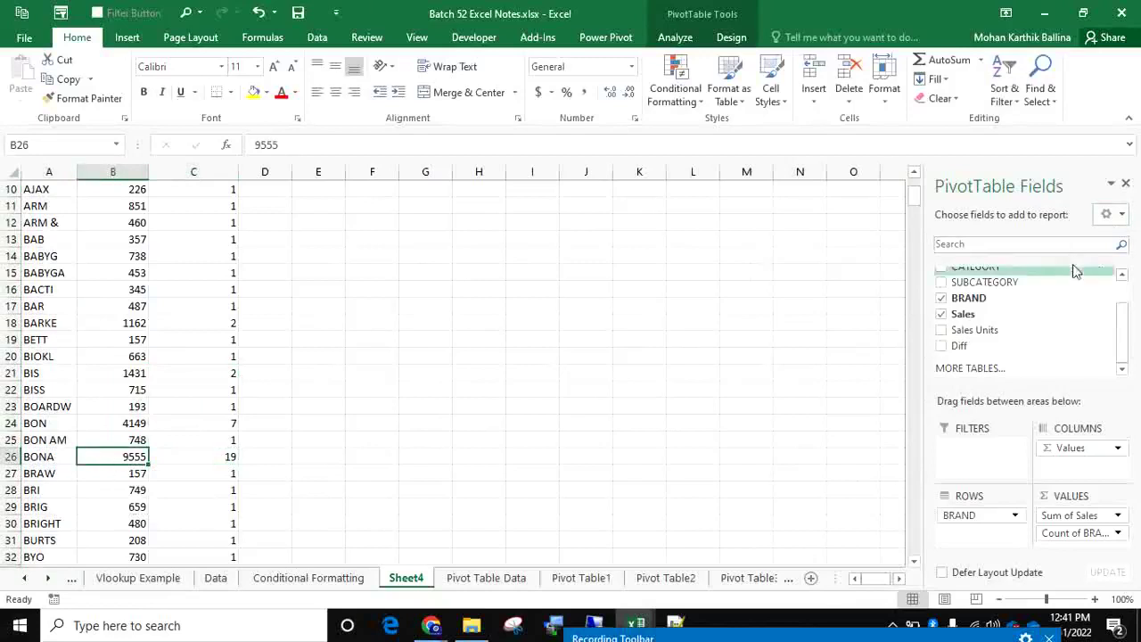
Review the calculation types, including Count, Average, Max and Min, in the Sales value field settings without applying a change.
{"action": "left_click", "coordinate": [1102, 517]}
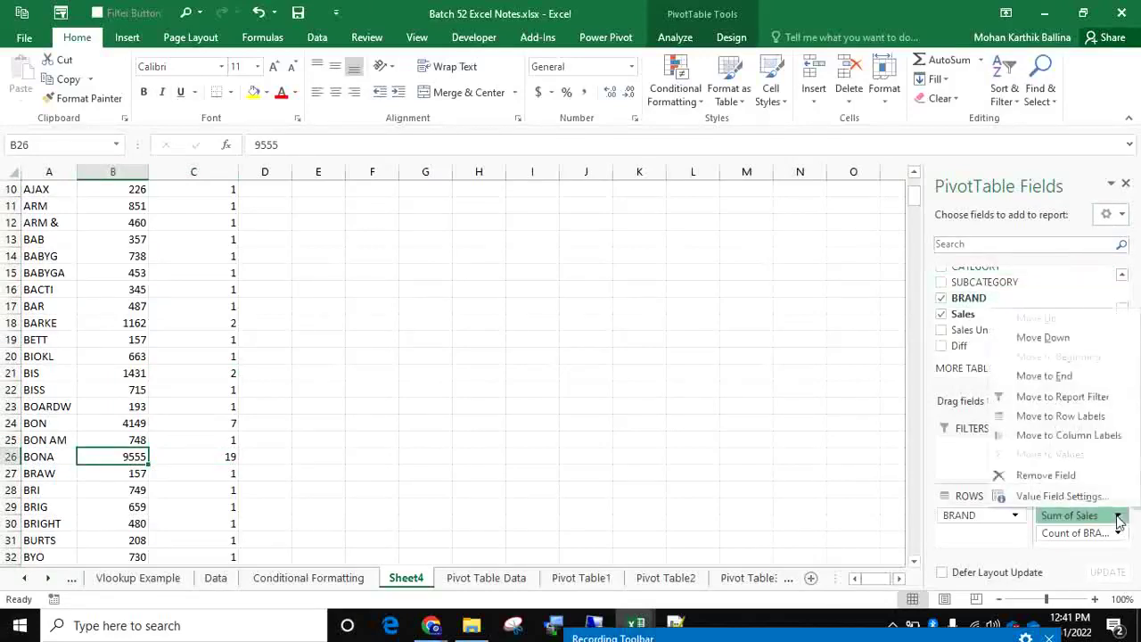
{"action": "left_click", "coordinate": [1061, 497]}
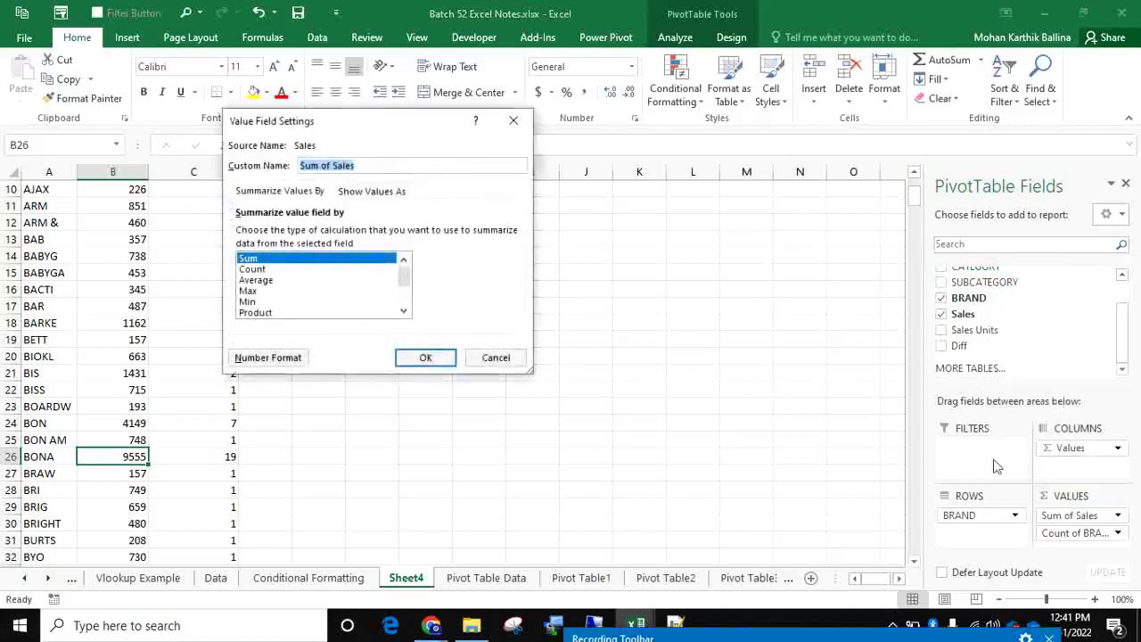
{"action": "left_click", "coordinate": [258, 270]}
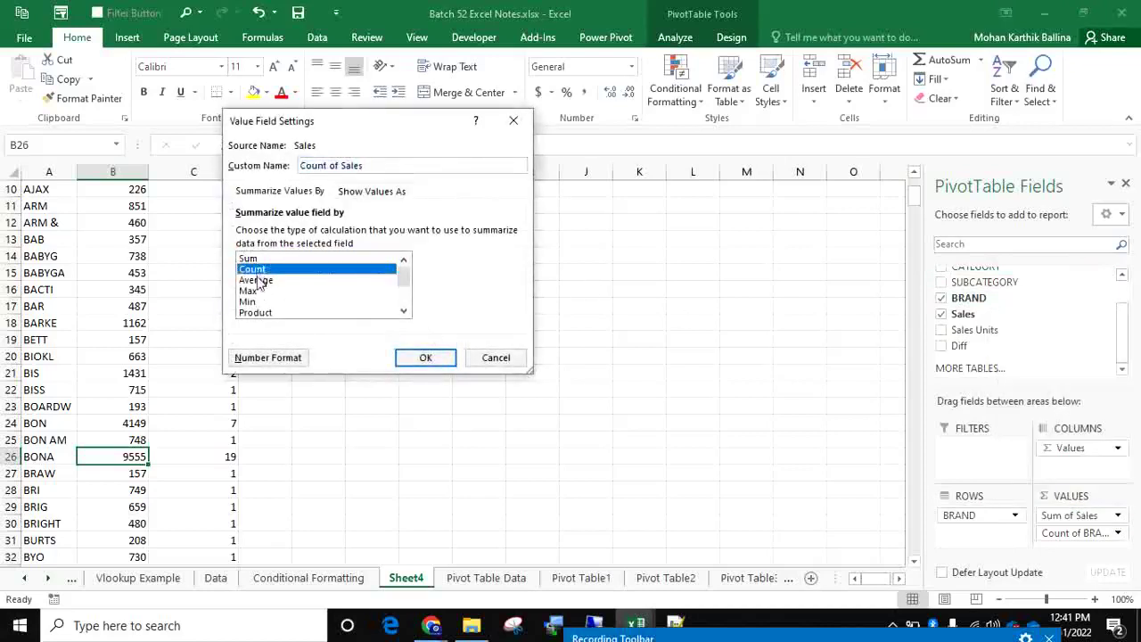
{"action": "left_click", "coordinate": [258, 280]}
{"action": "left_click", "coordinate": [257, 292]}
{"action": "left_click", "coordinate": [255, 302]}
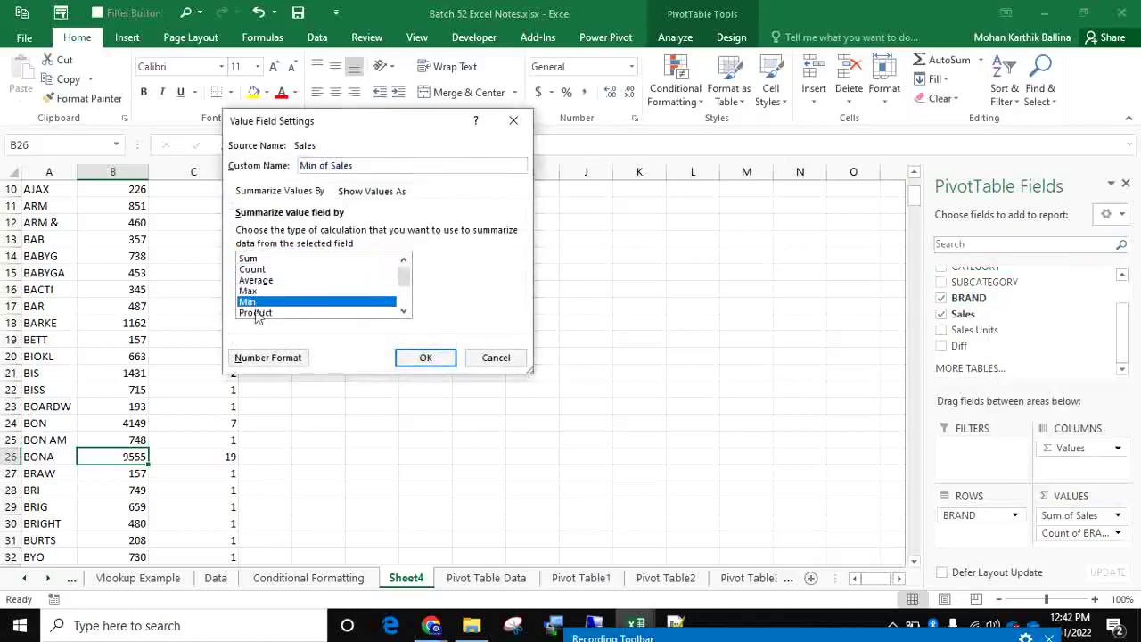
{"action": "mouse_move", "coordinate": [409, 275]}
{"action": "left_mouse_down"}
{"action": "mouse_move", "coordinate": [406, 297]}
{"action": "mouse_move", "coordinate": [419, 257]}
{"action": "left_mouse_up"}
{"action": "left_click", "coordinate": [312, 269]}
{"action": "left_click", "coordinate": [312, 260]}
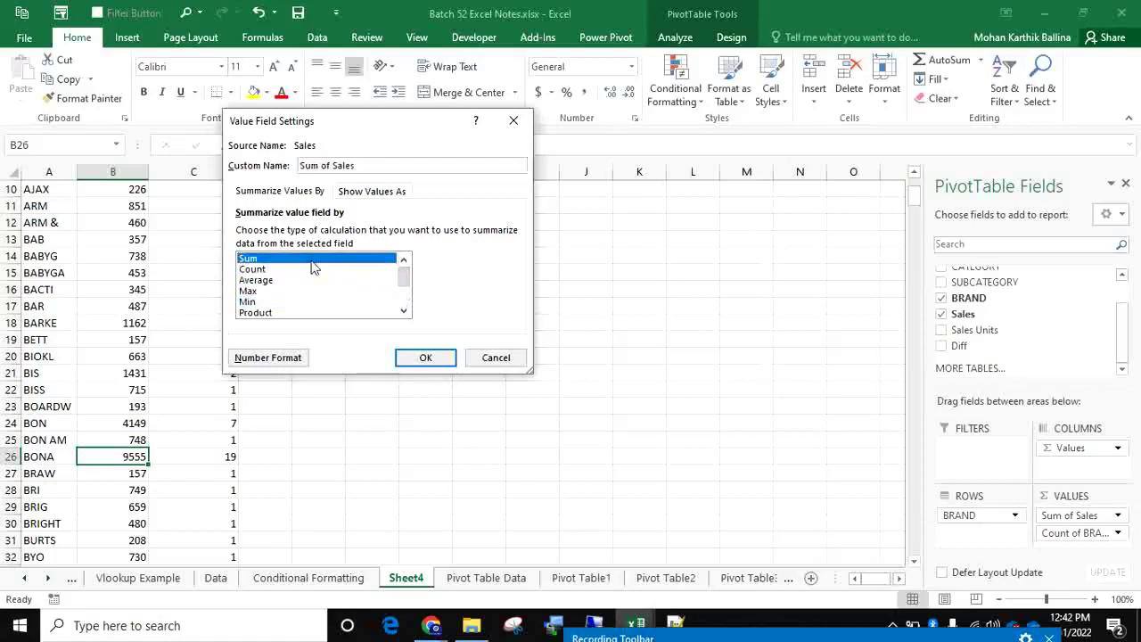
{"action": "left_click", "coordinate": [505, 357]}
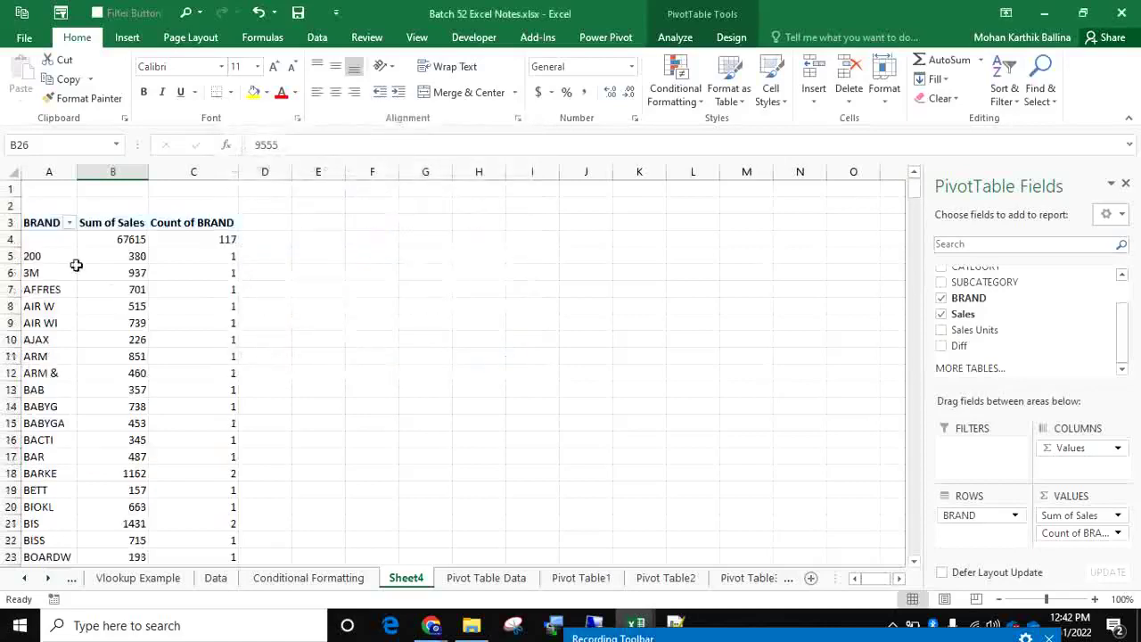
Change the summary calculation of the Sales value field to Average through its value field settings.
{"action": "left_click", "coordinate": [107, 225]}
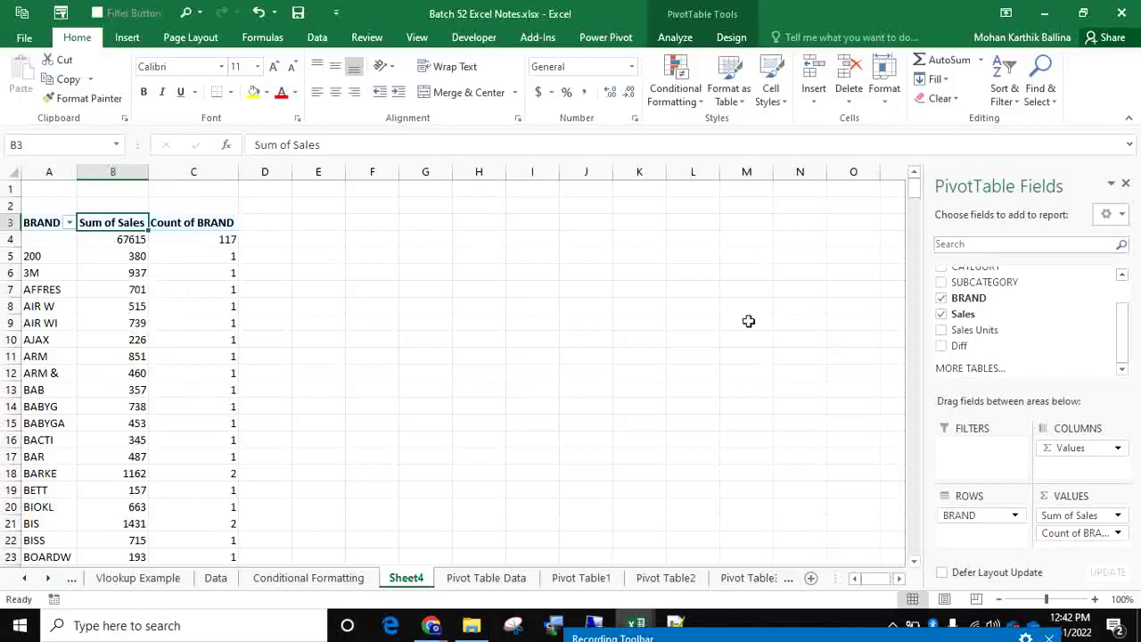
{"action": "left_click", "coordinate": [1119, 516]}
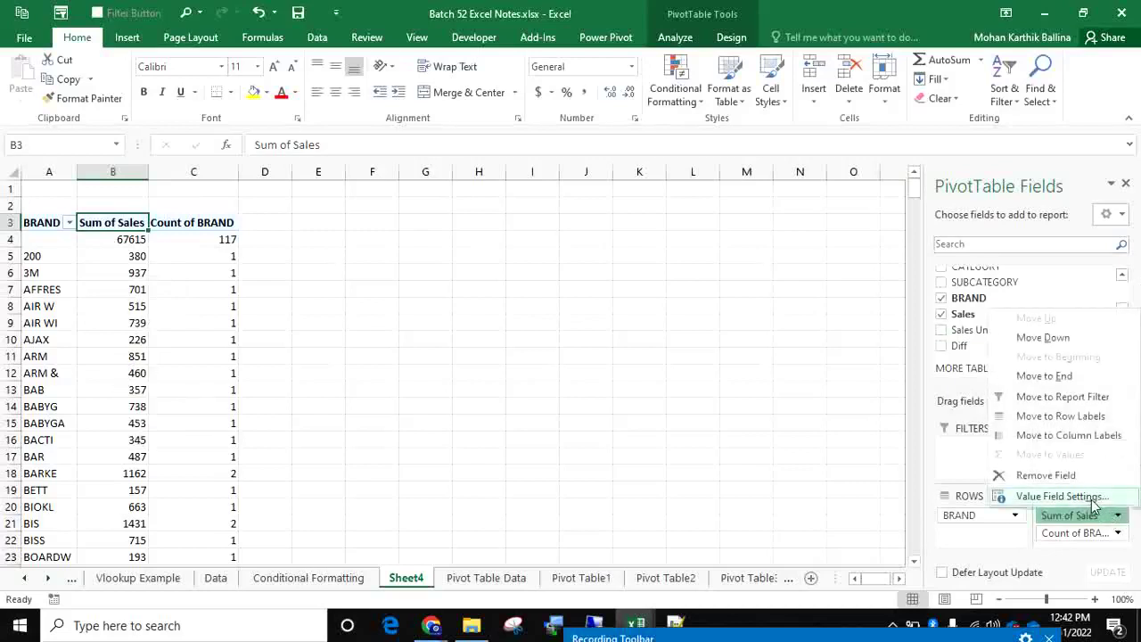
{"action": "left_click", "coordinate": [1091, 498]}
{"action": "left_click", "coordinate": [254, 280]}
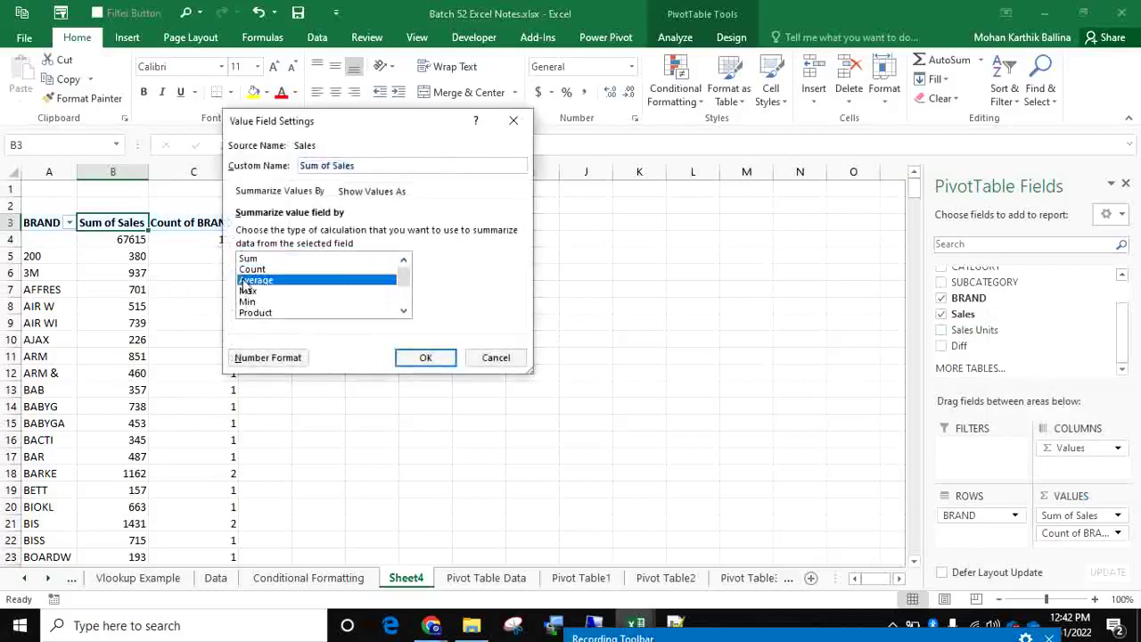
{"action": "left_click", "coordinate": [426, 358]}
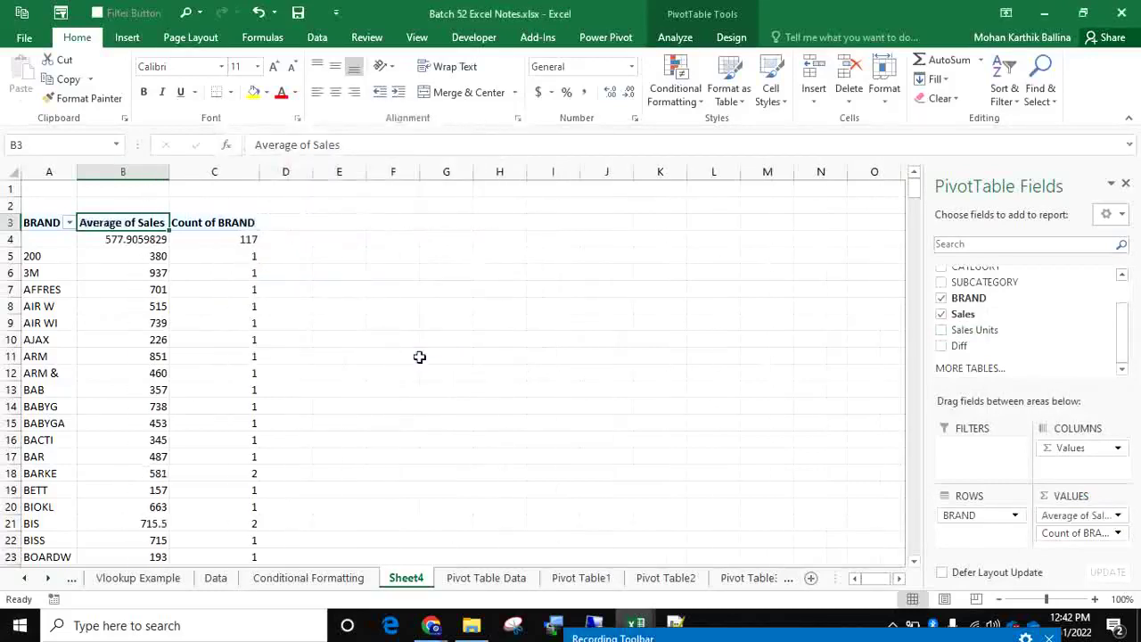
Summarize the Sales values in the PivotTable by Sum.
{"action": "right_click", "coordinate": [142, 260]}
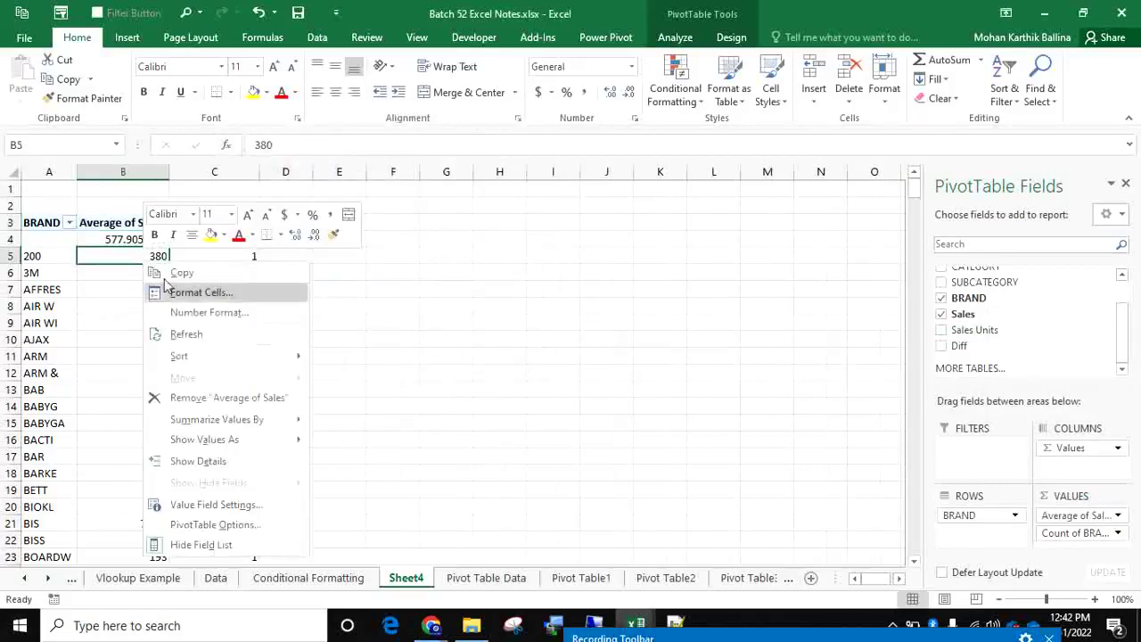
{"action": "mouse_move", "coordinate": [299, 427]}
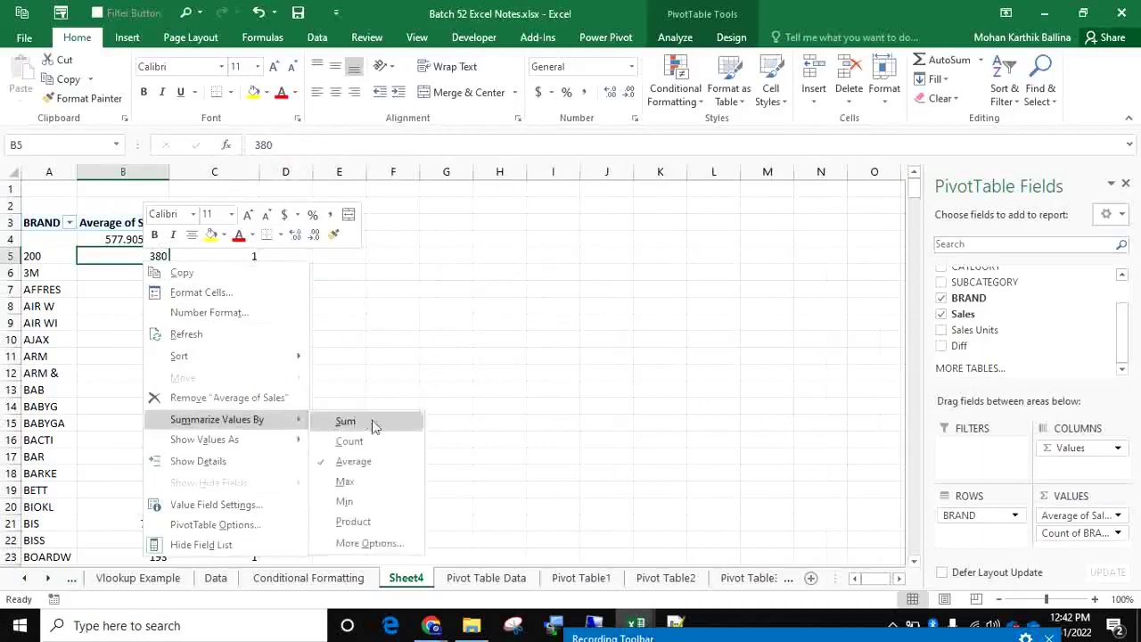
{"action": "left_click", "coordinate": [361, 421]}
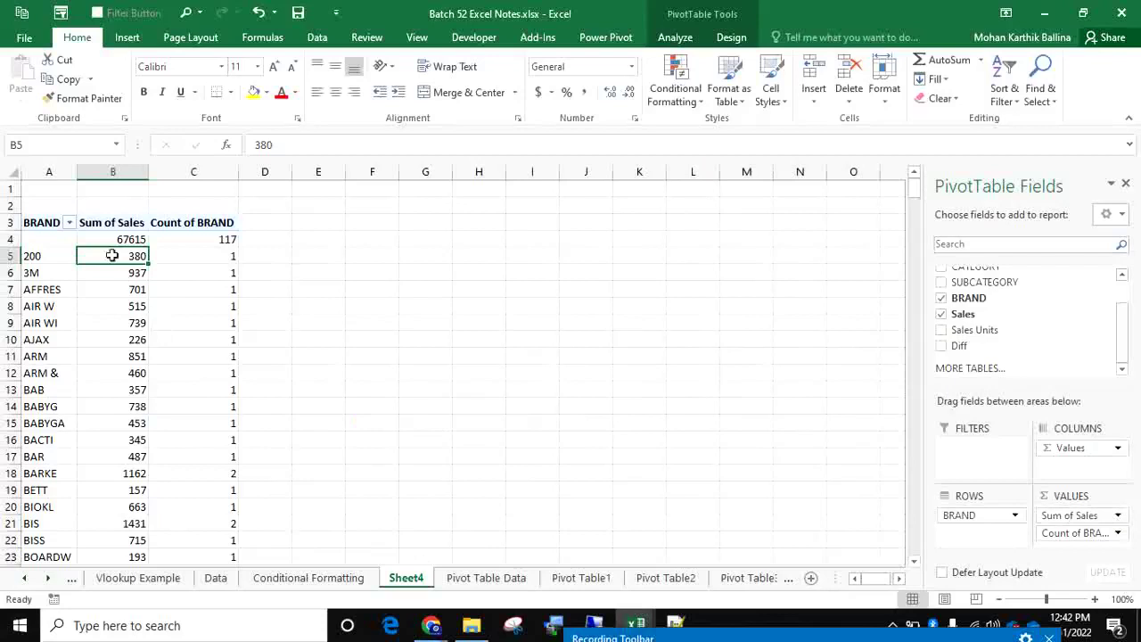
Examine the available Summarize Values By options for the Sales values and dismiss them without choosing one.
{"action": "right_click", "coordinate": [105, 323]}
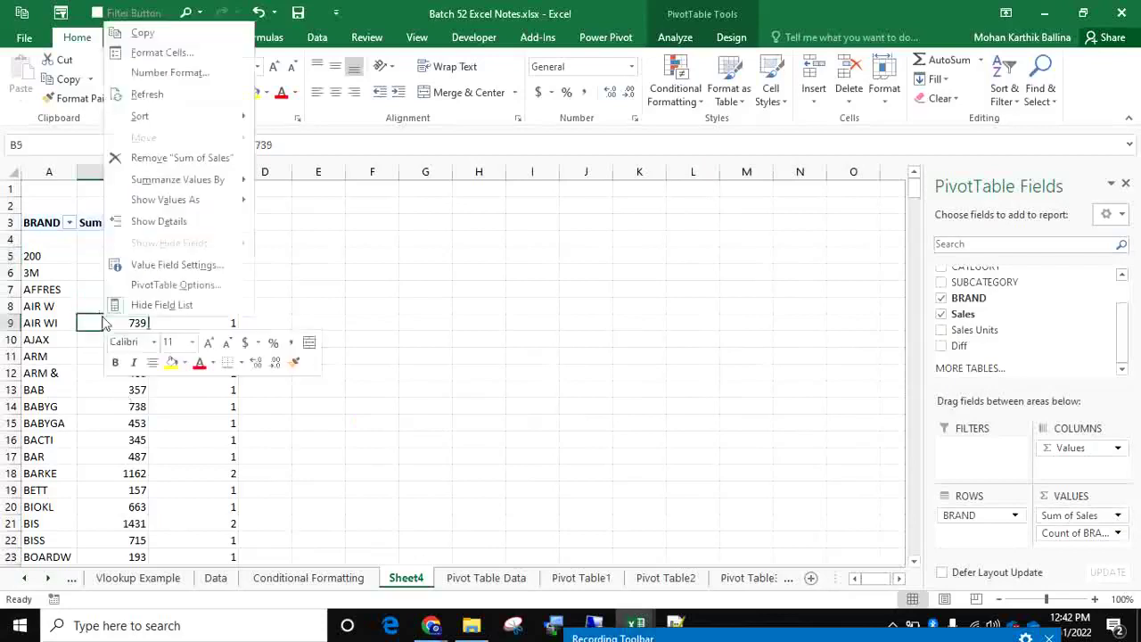
{"action": "mouse_move", "coordinate": [246, 179]}
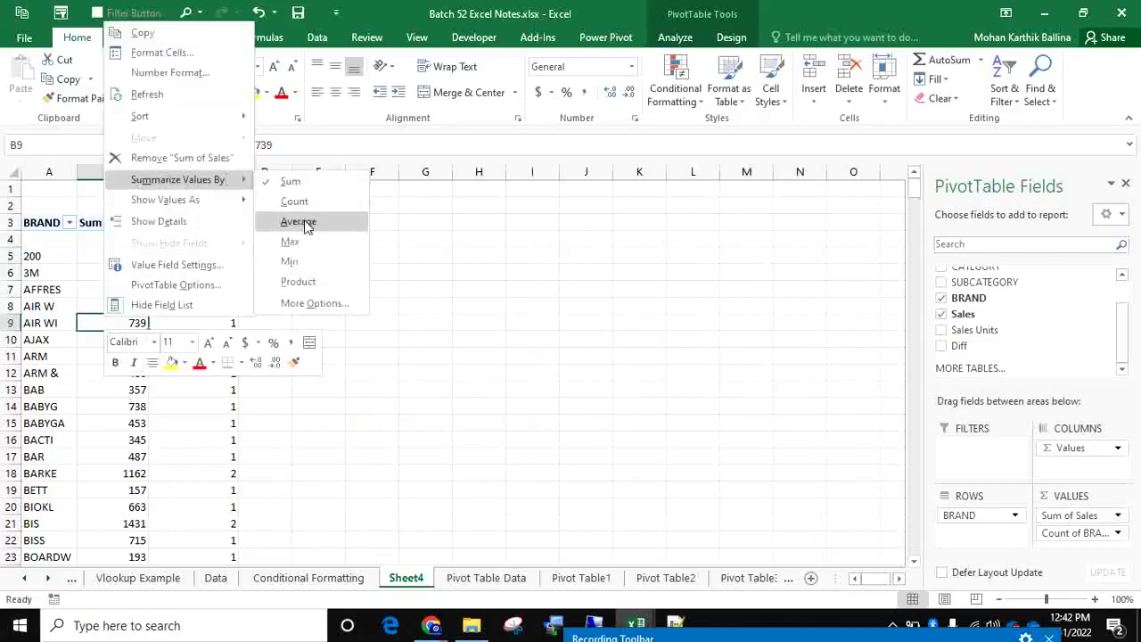
{"action": "left_click", "coordinate": [466, 291]}
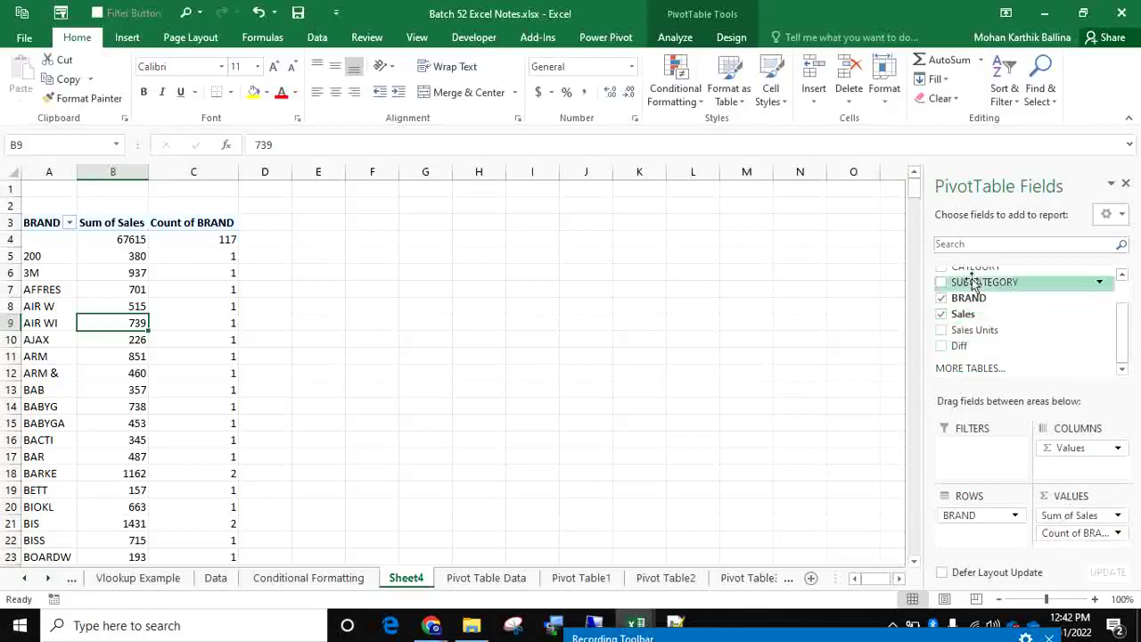
{"action": "left_click", "coordinate": [1119, 517]}
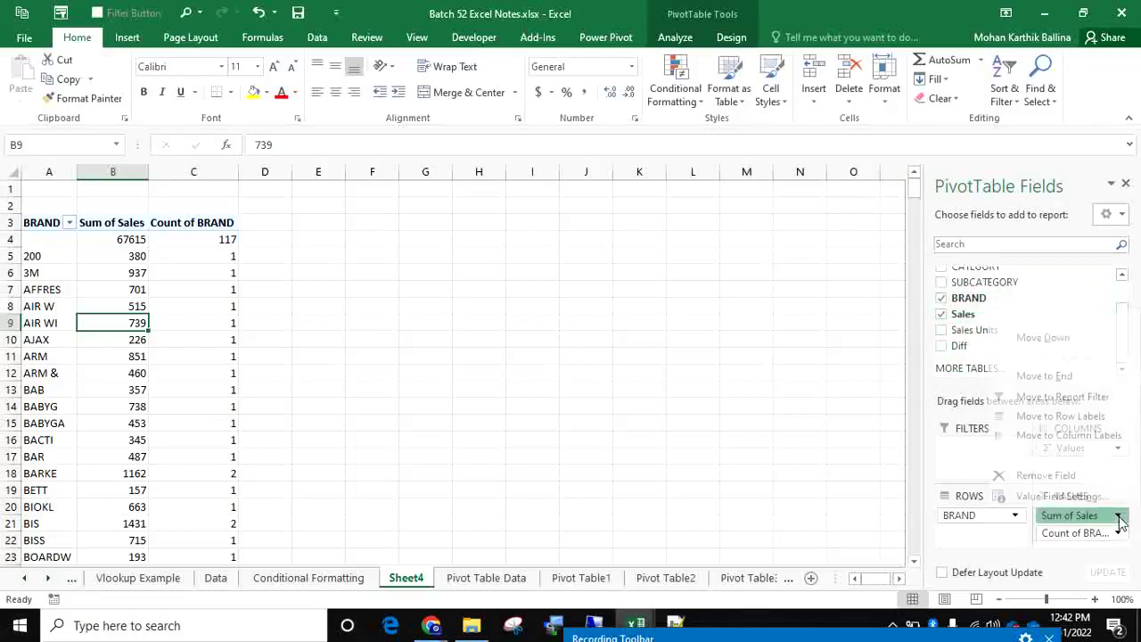
{"action": "right_click", "coordinate": [89, 296]}
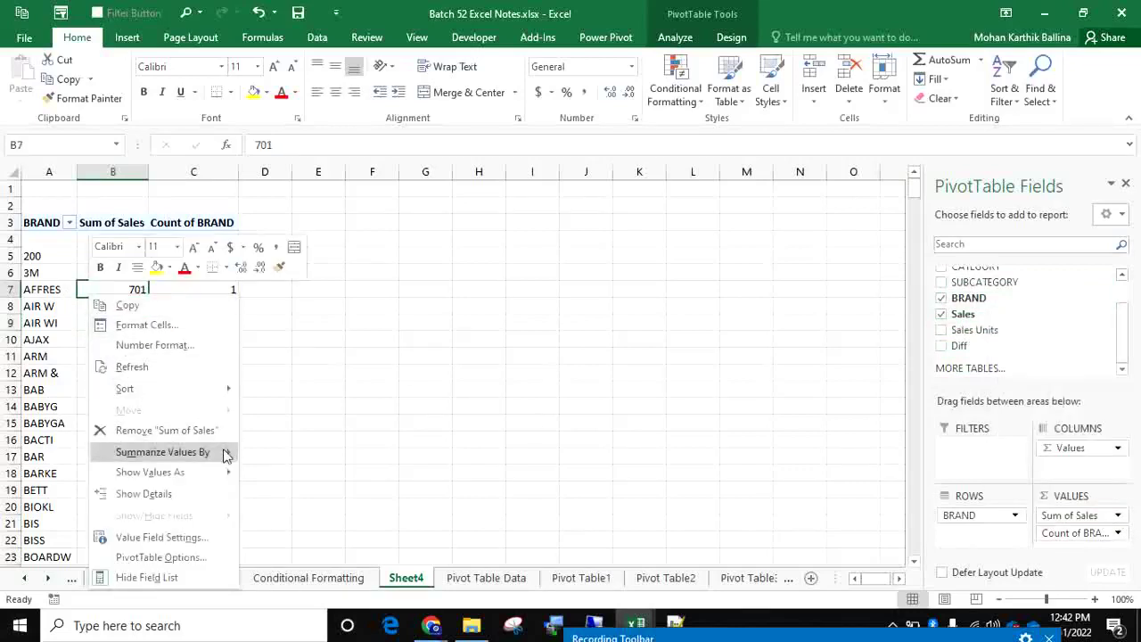
{"action": "mouse_move", "coordinate": [225, 453]}
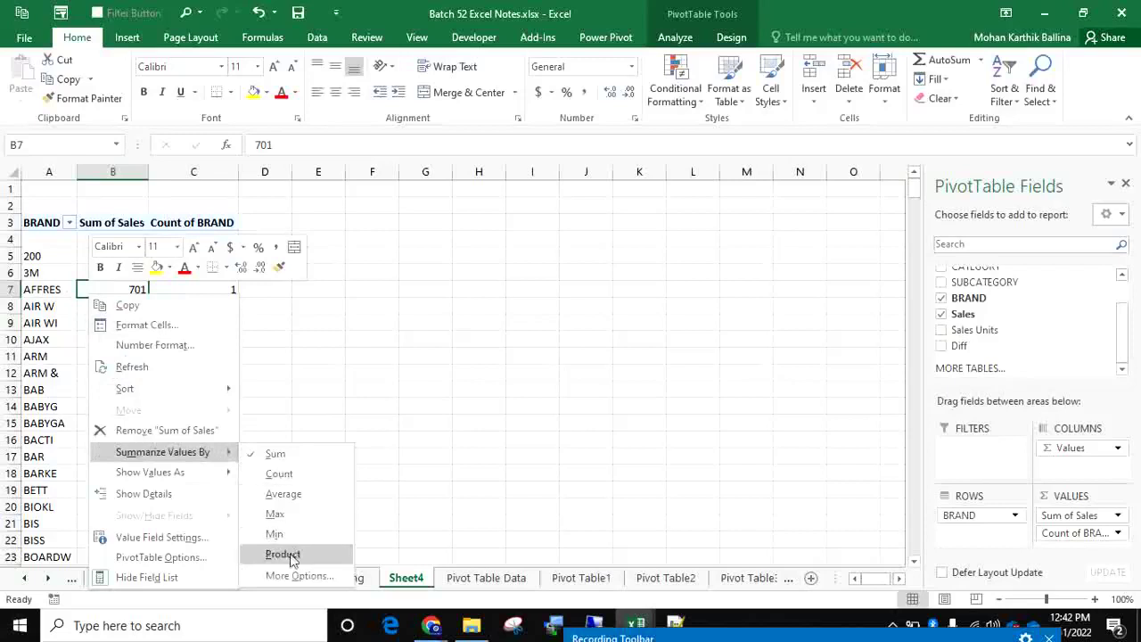
{"action": "left_click", "coordinate": [612, 312]}
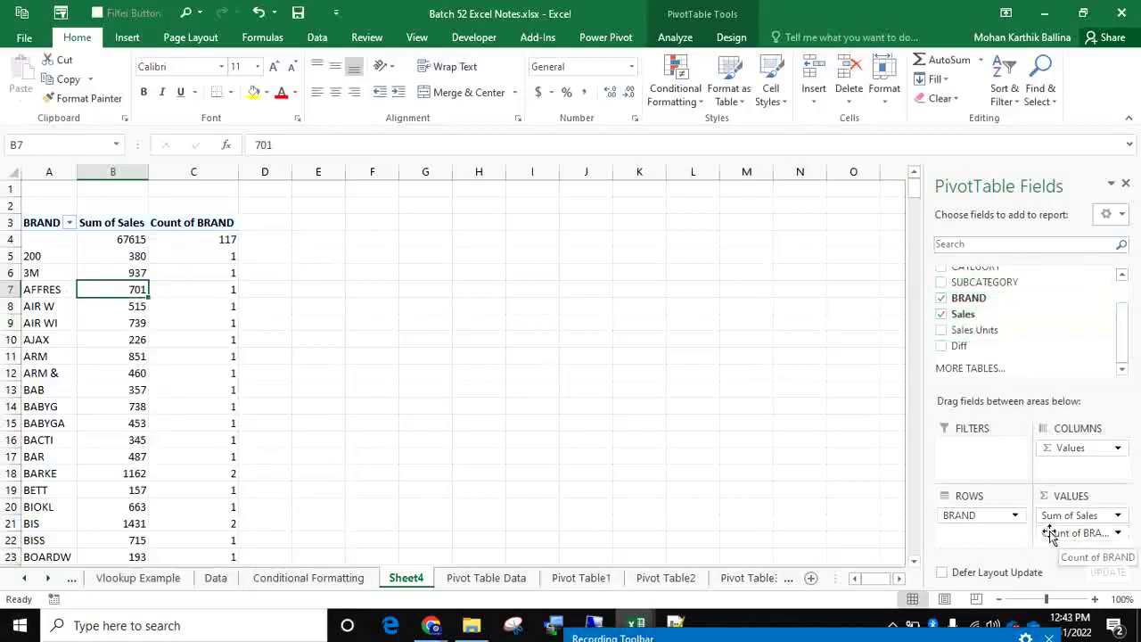
Try summarizing the BRAND values in the PivotTable by Sum and by Average.
{"action": "right_click", "coordinate": [219, 286]}
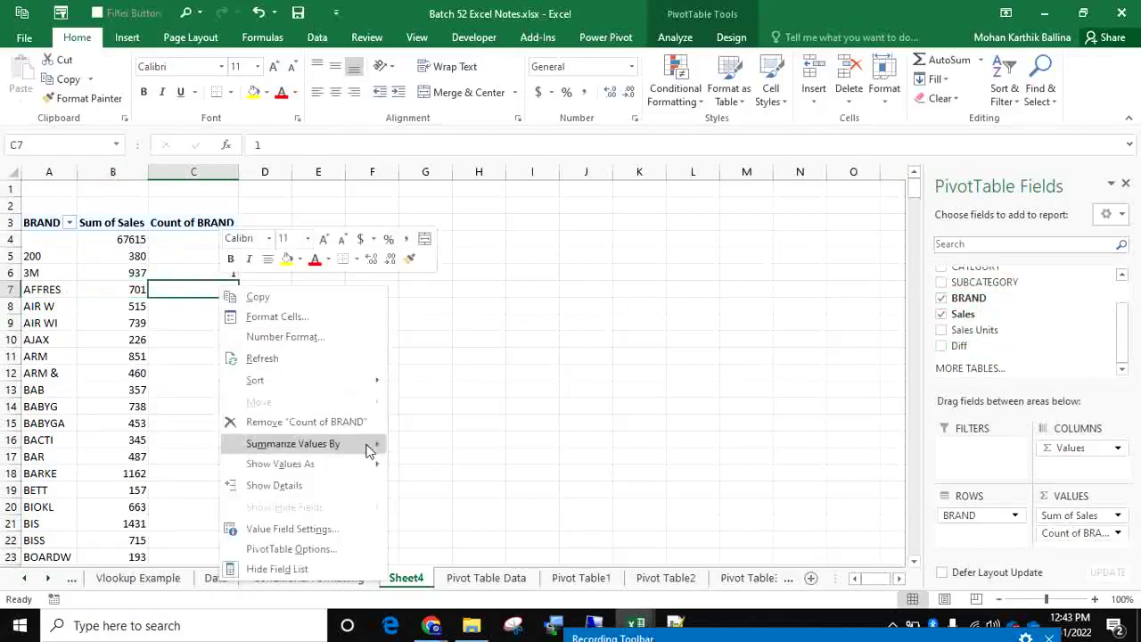
{"action": "mouse_move", "coordinate": [368, 451]}
{"action": "left_click", "coordinate": [419, 445]}
{"action": "right_click", "coordinate": [191, 288]}
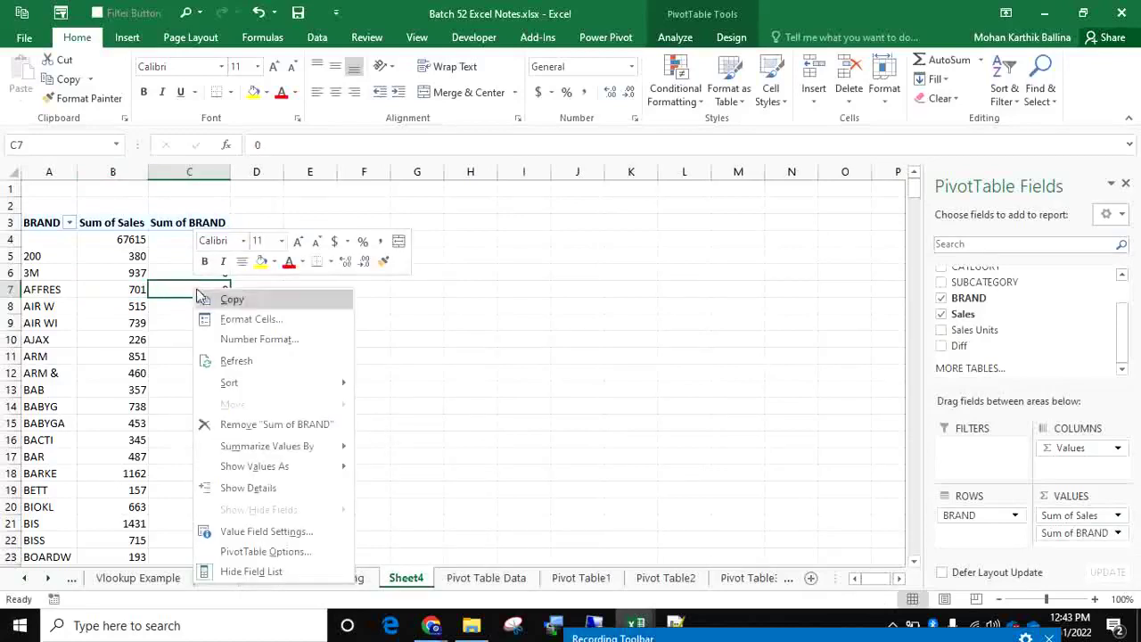
{"action": "mouse_move", "coordinate": [341, 456]}
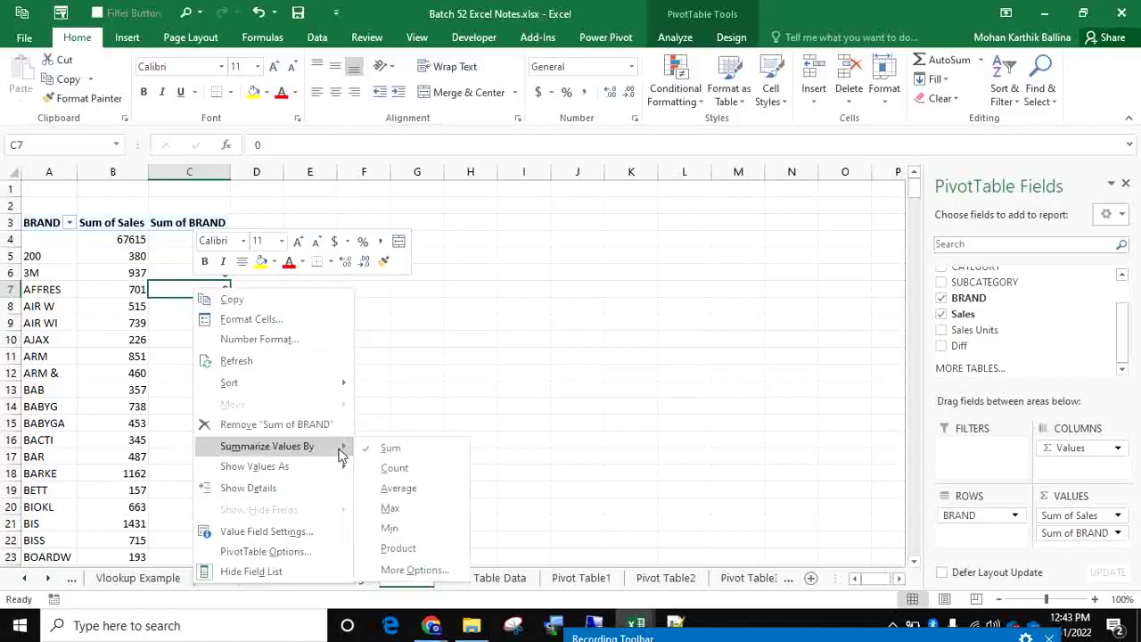
{"action": "left_click", "coordinate": [396, 488]}
Try summarizing the BRAND values in the PivotTable by Max and by Min.
{"action": "right_click", "coordinate": [210, 290]}
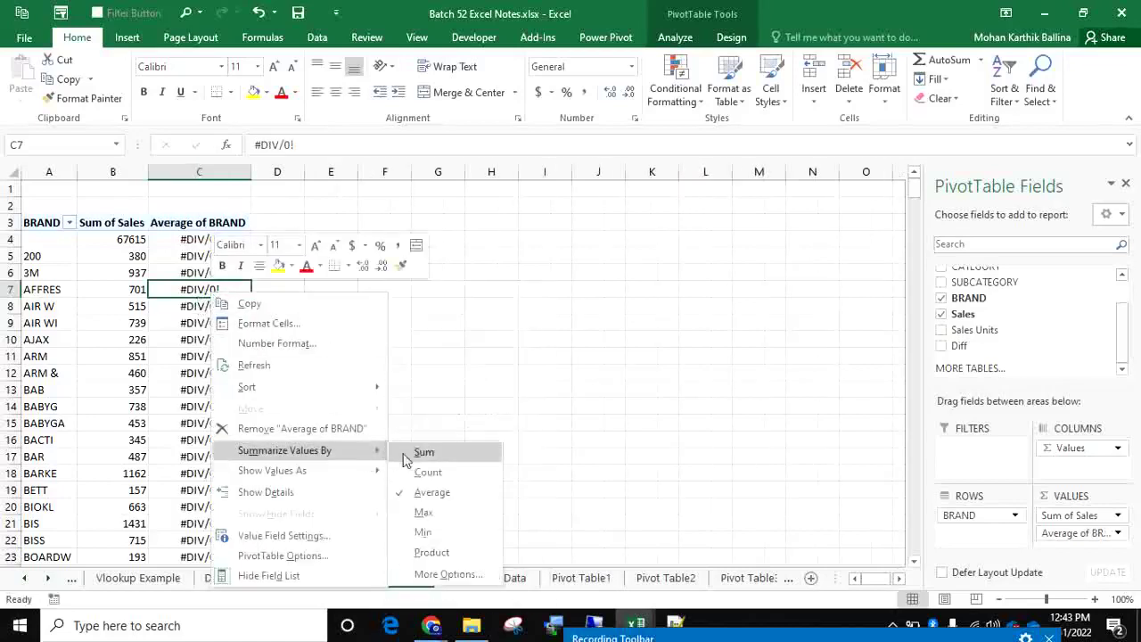
{"action": "left_click", "coordinate": [424, 511]}
{"action": "right_click", "coordinate": [202, 255]}
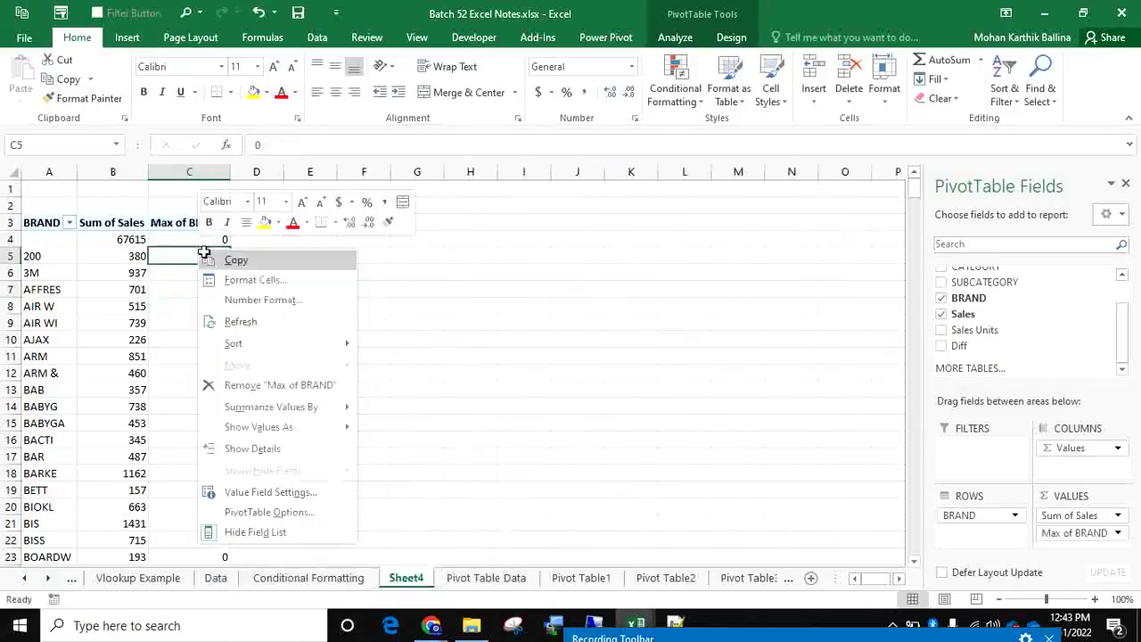
{"action": "mouse_move", "coordinate": [327, 407]}
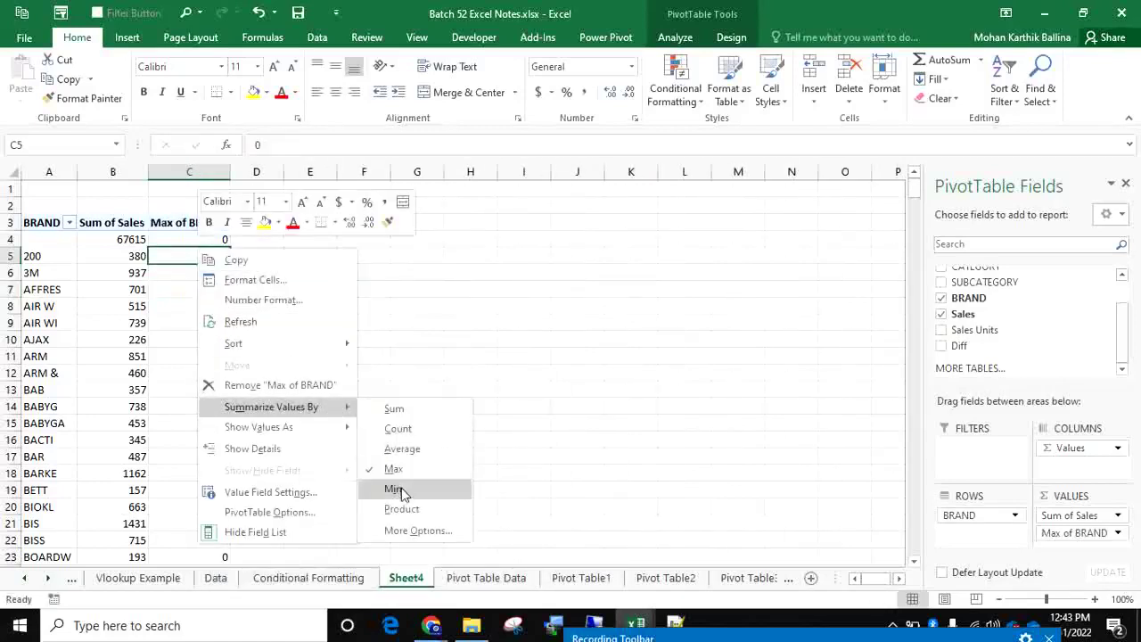
{"action": "left_click", "coordinate": [394, 489]}
Summarize the BRAND values in the PivotTable by Count.
{"action": "right_click", "coordinate": [196, 255]}
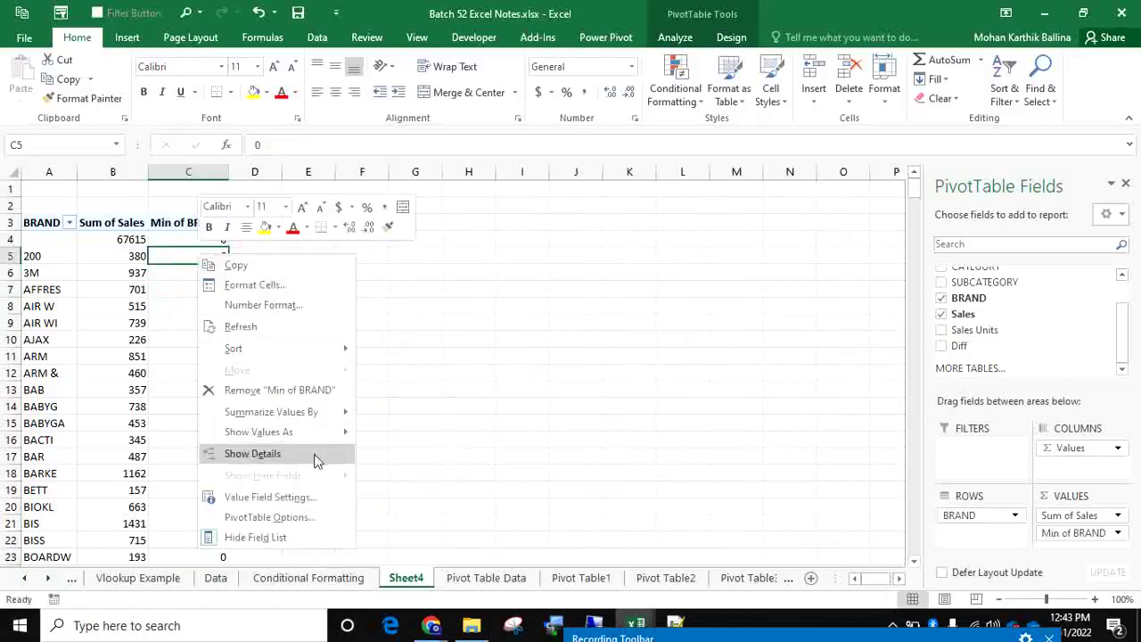
{"action": "mouse_move", "coordinate": [330, 416]}
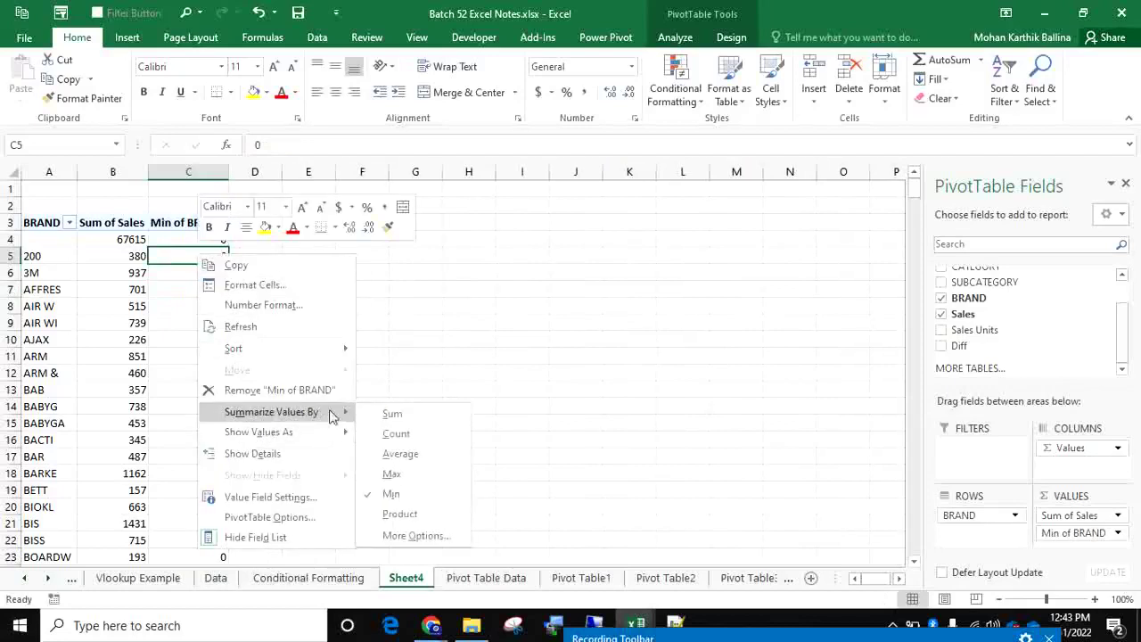
{"action": "left_click", "coordinate": [396, 434]}
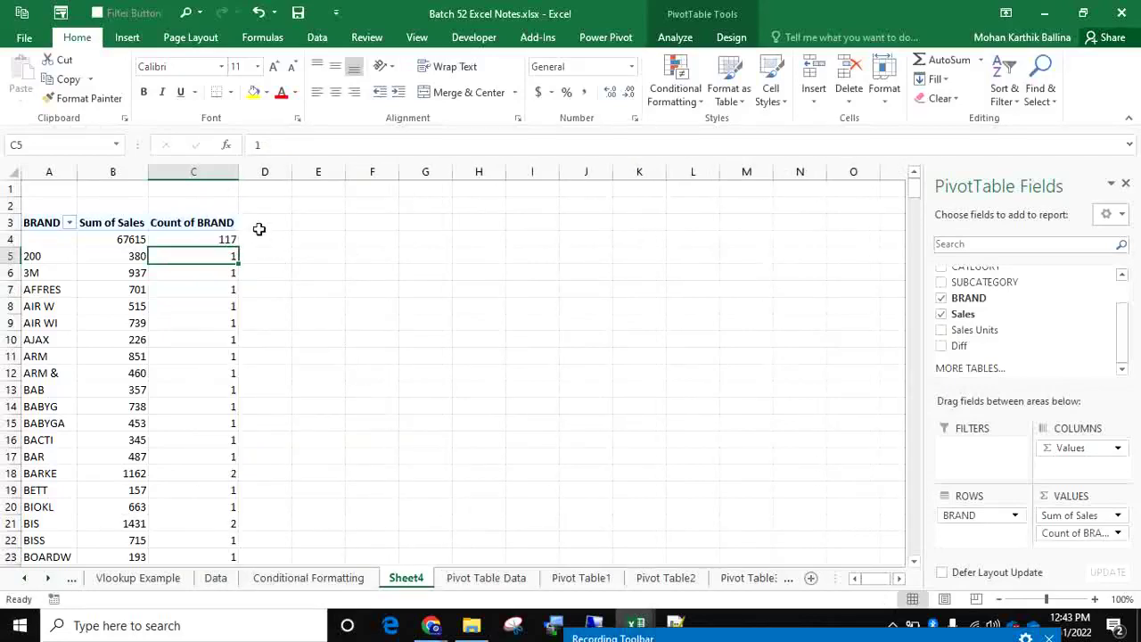
{"action": "left_click", "coordinate": [43, 166]}
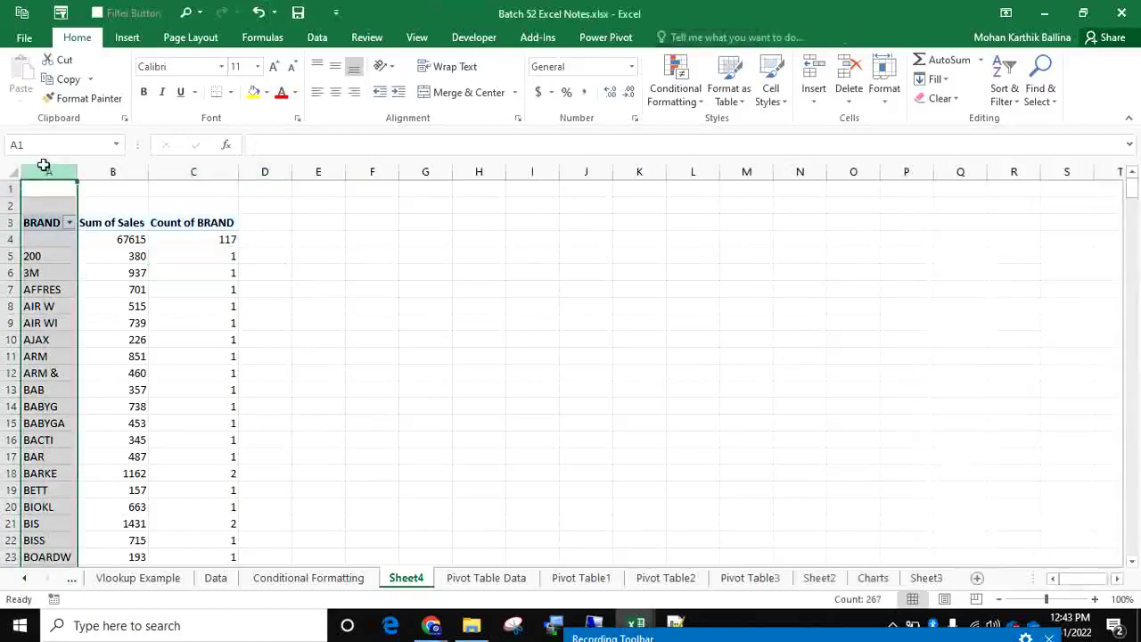
{"action": "left_click", "coordinate": [213, 170]}
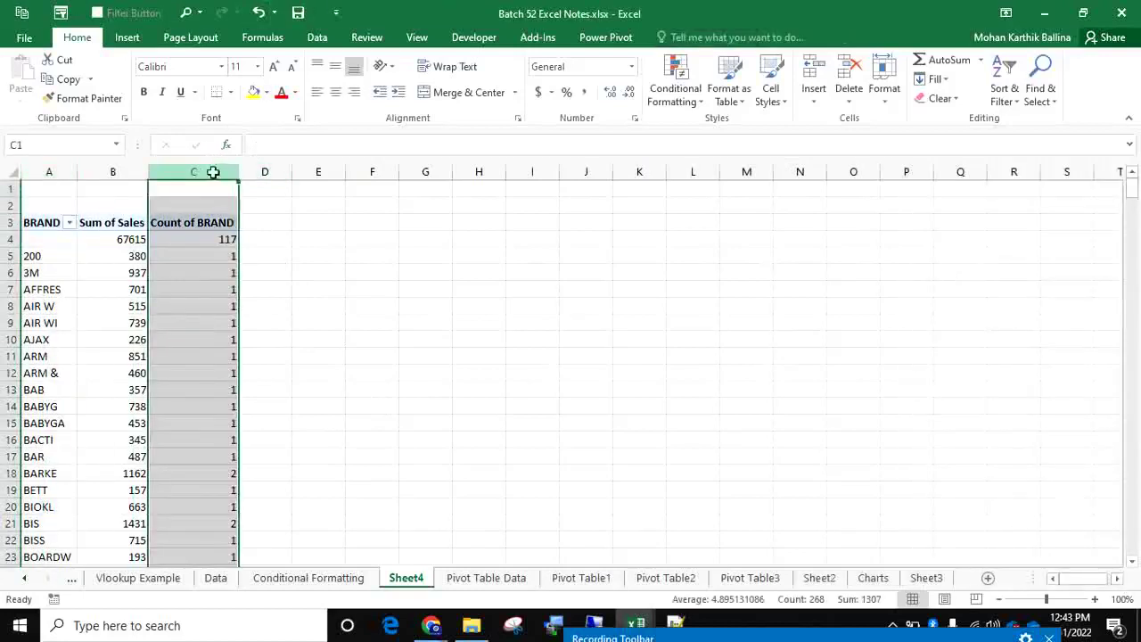
{"action": "left_click", "coordinate": [196, 273]}
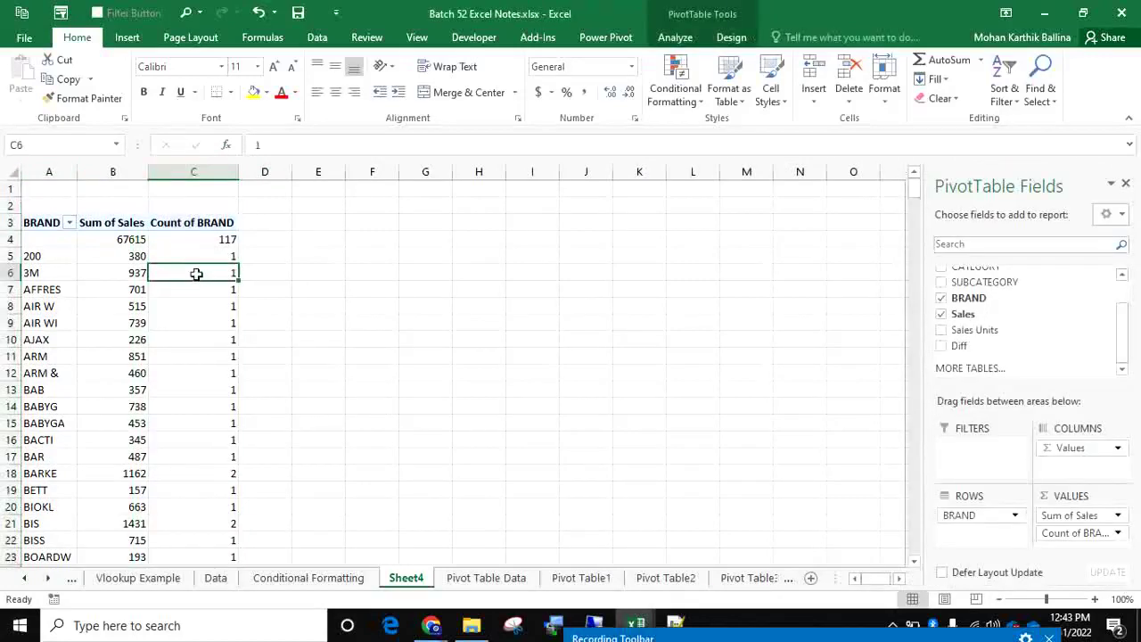
Add the Market field to the PivotTable as a report filter.
{"action": "left_click", "coordinate": [127, 37]}
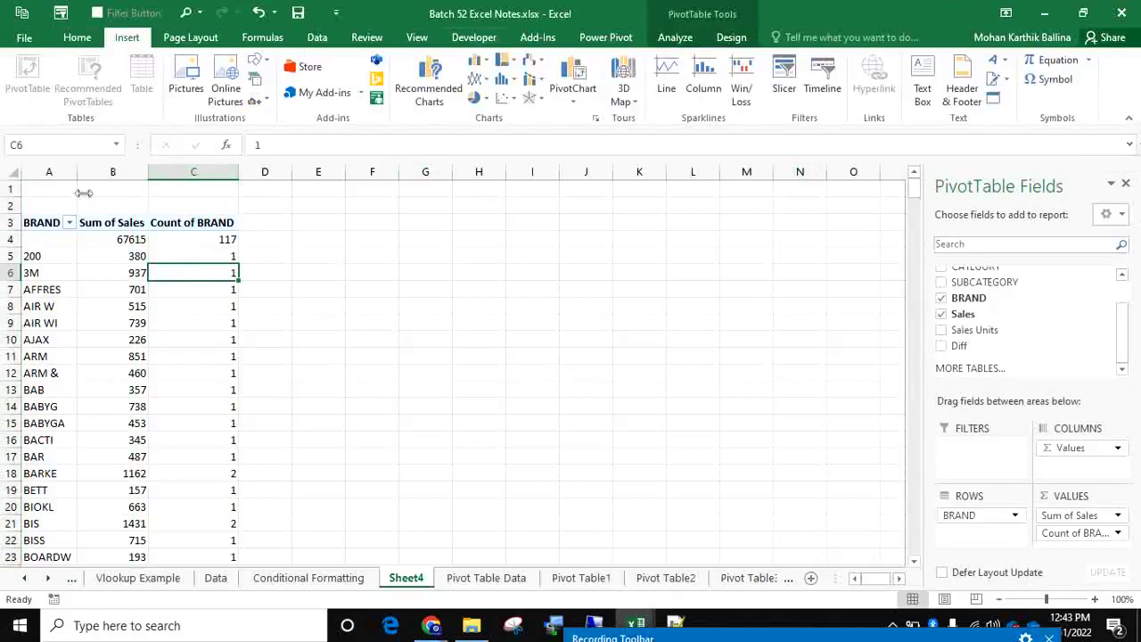
{"action": "mouse_move", "coordinate": [179, 391]}
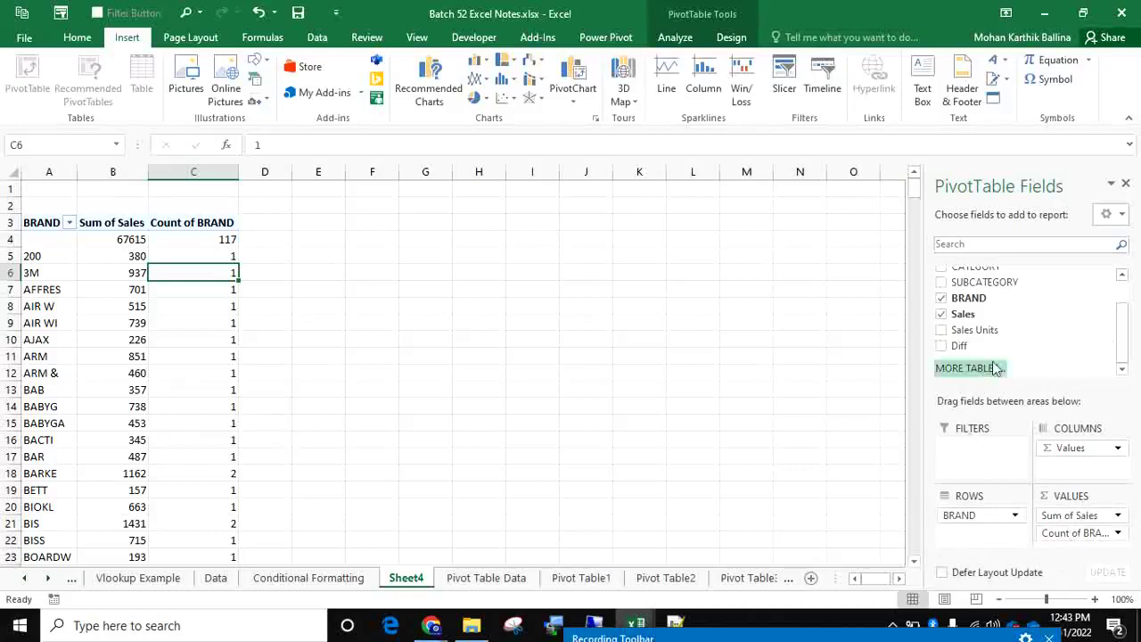
{"action": "left_click_drag", "start_coordinate": [1123, 345], "coordinate": [1127, 312]}
{"action": "left_click_drag", "start_coordinate": [1002, 278], "coordinate": [981, 455]}
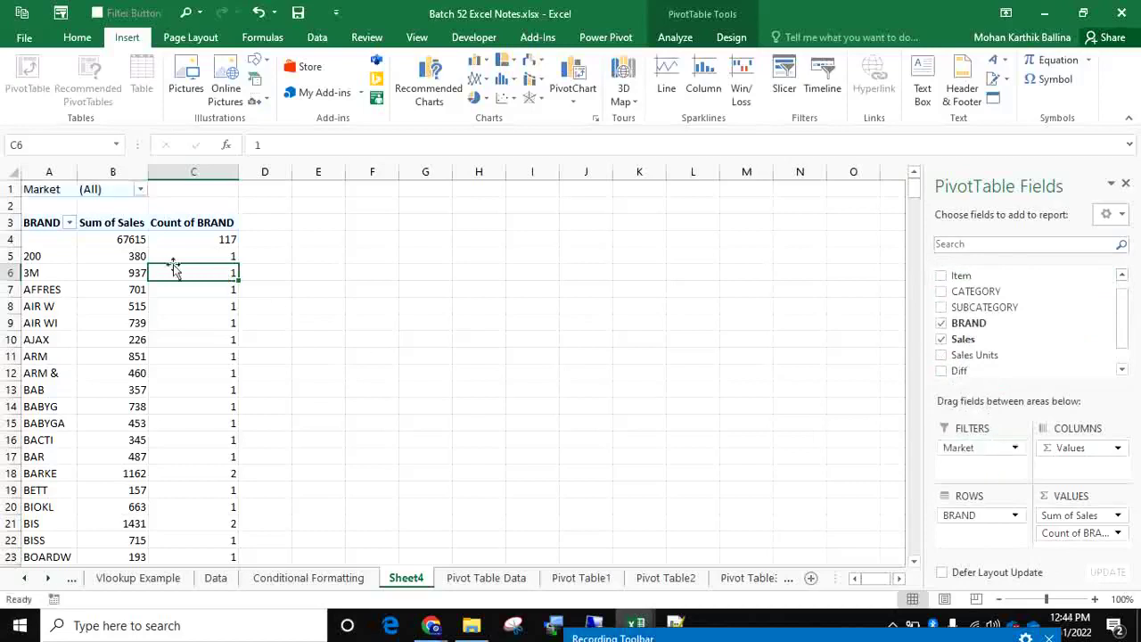
Enable selecting multiple items in the PivotTable's Market filter, keeping all markets selected.
{"action": "left_click", "coordinate": [142, 191]}
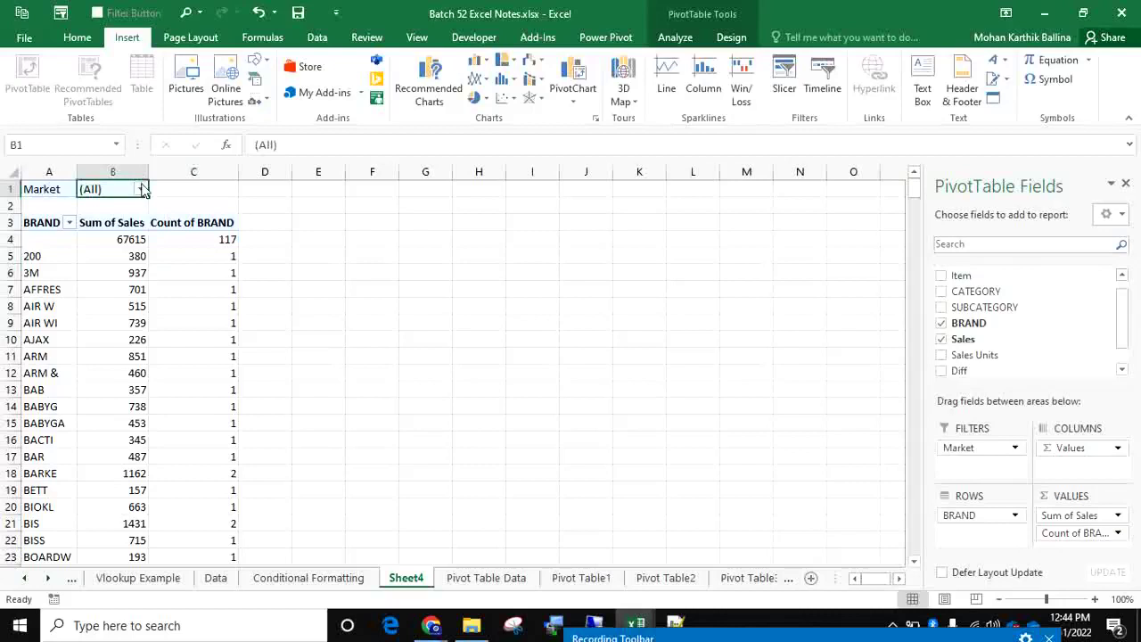
{"action": "left_click", "coordinate": [140, 190]}
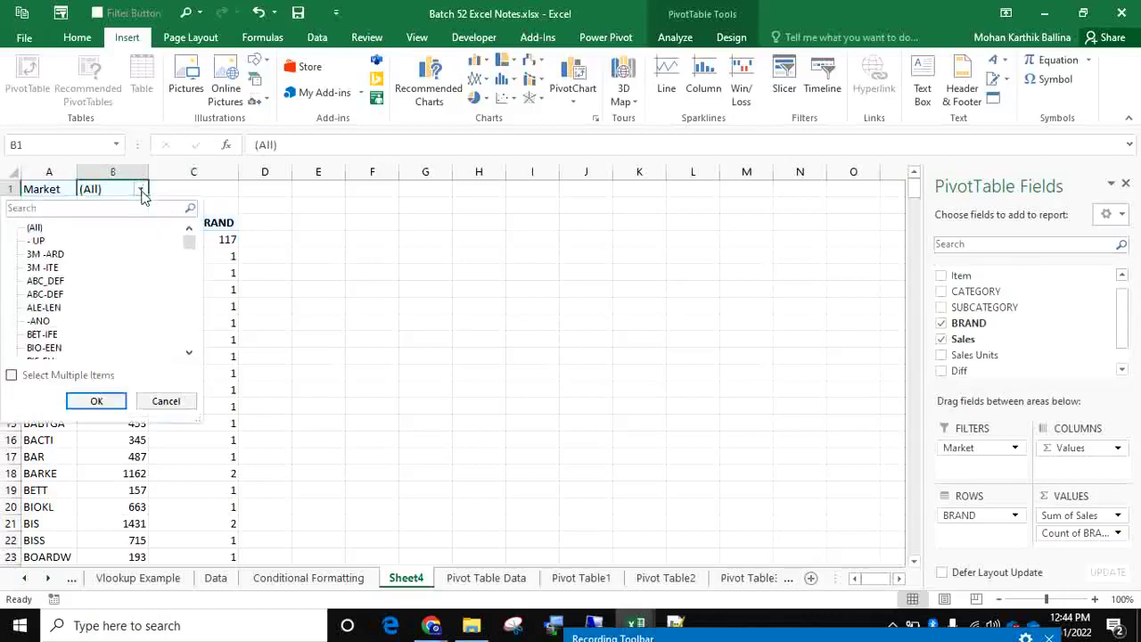
{"action": "left_click", "coordinate": [12, 376]}
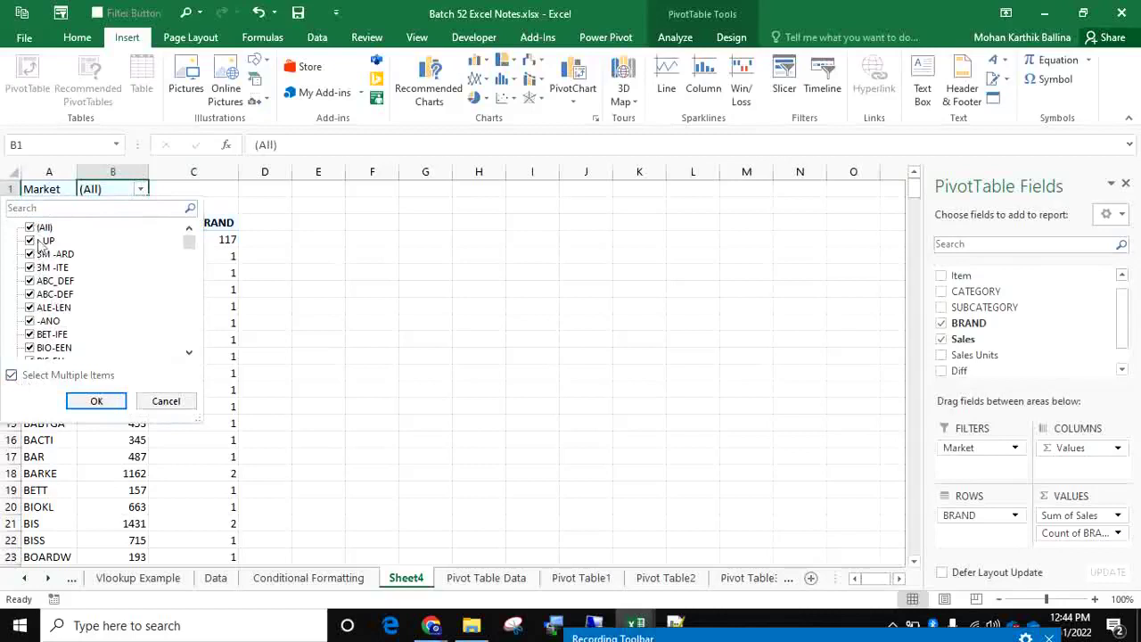
{"action": "left_click", "coordinate": [98, 401]}
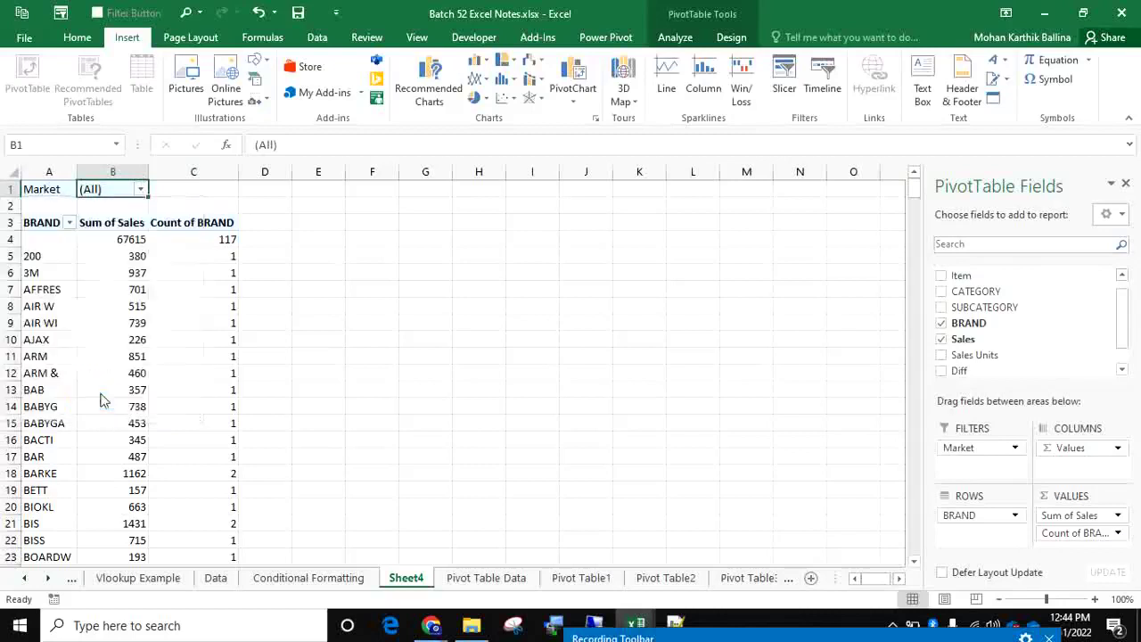
Try filtering the PivotTable to the ALE-LEN market only and select the BRAND and Sum of Sales rows.
{"action": "left_click", "coordinate": [140, 190]}
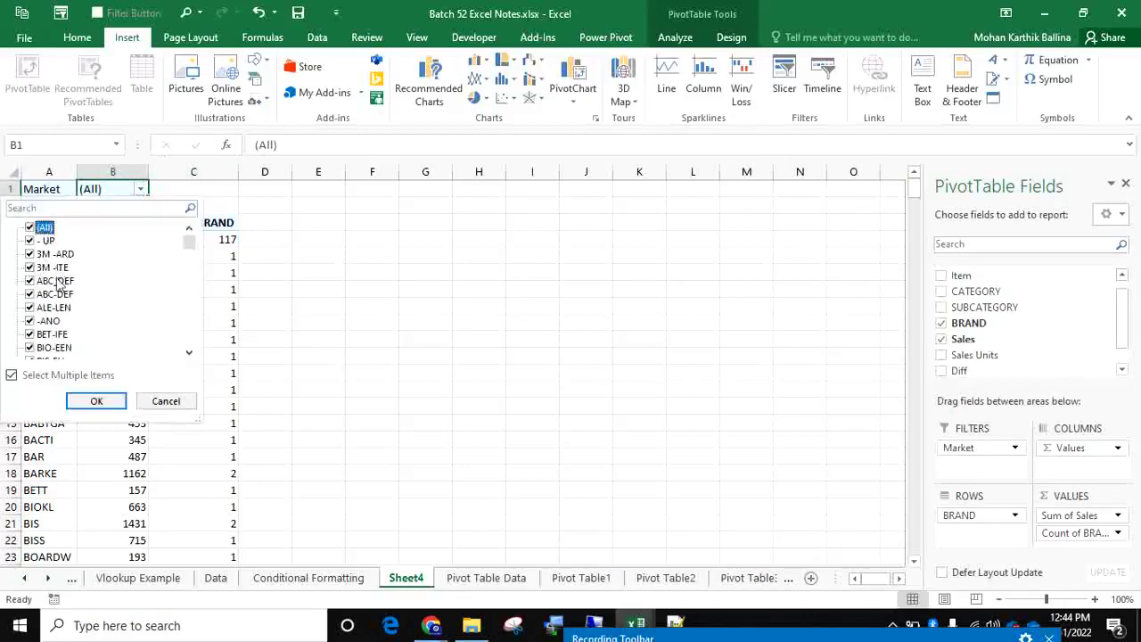
{"action": "left_click", "coordinate": [30, 228]}
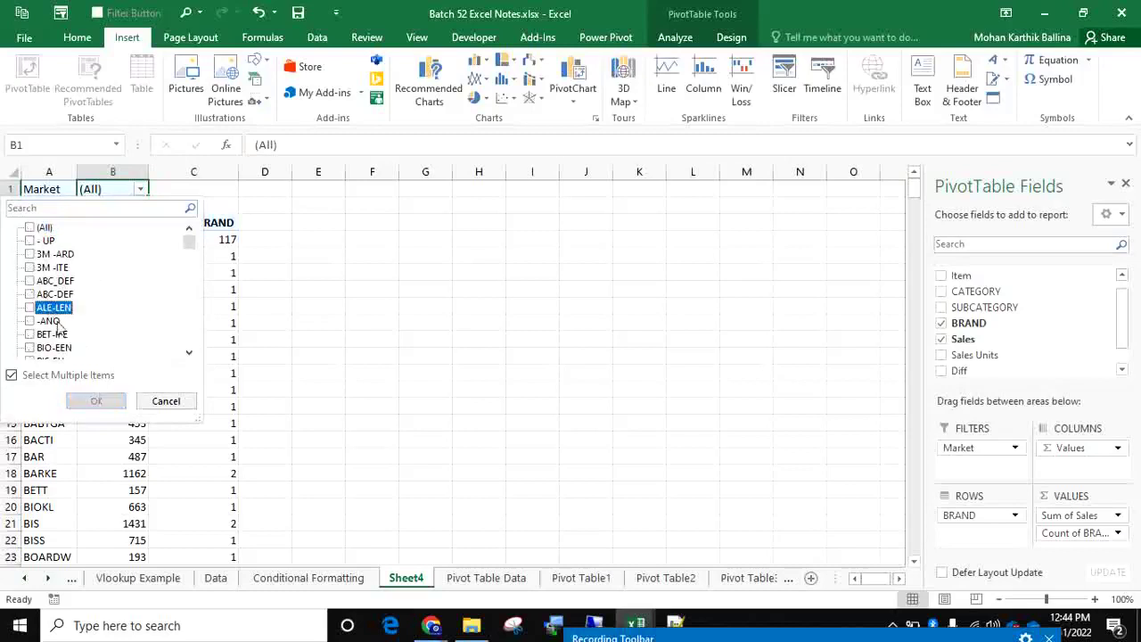
{"action": "left_click", "coordinate": [31, 308]}
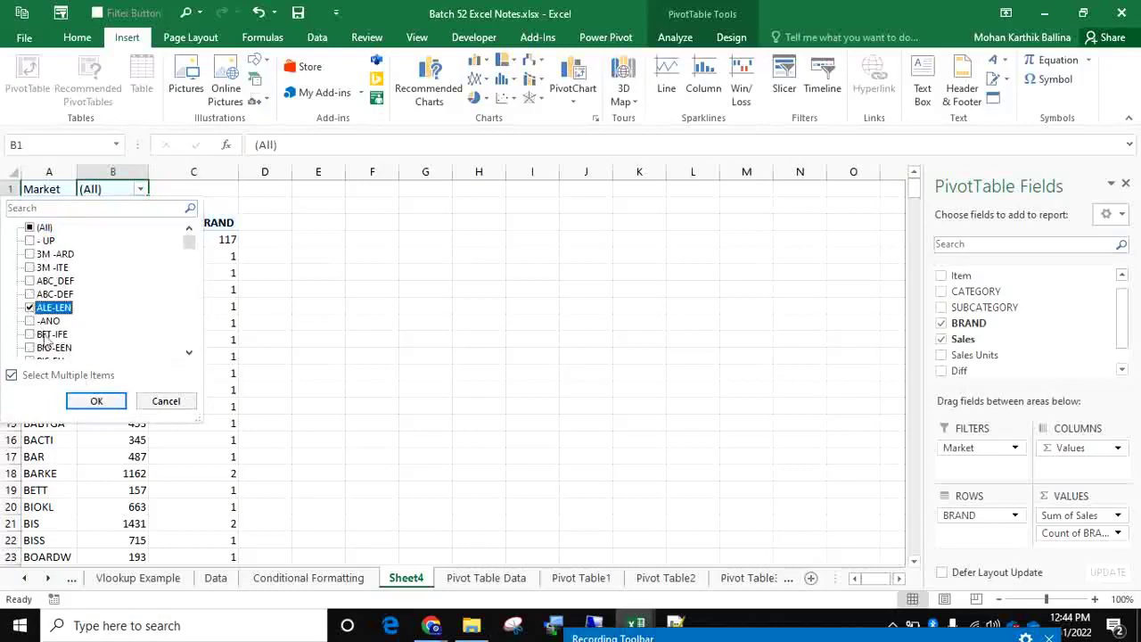
{"action": "left_click", "coordinate": [100, 401]}
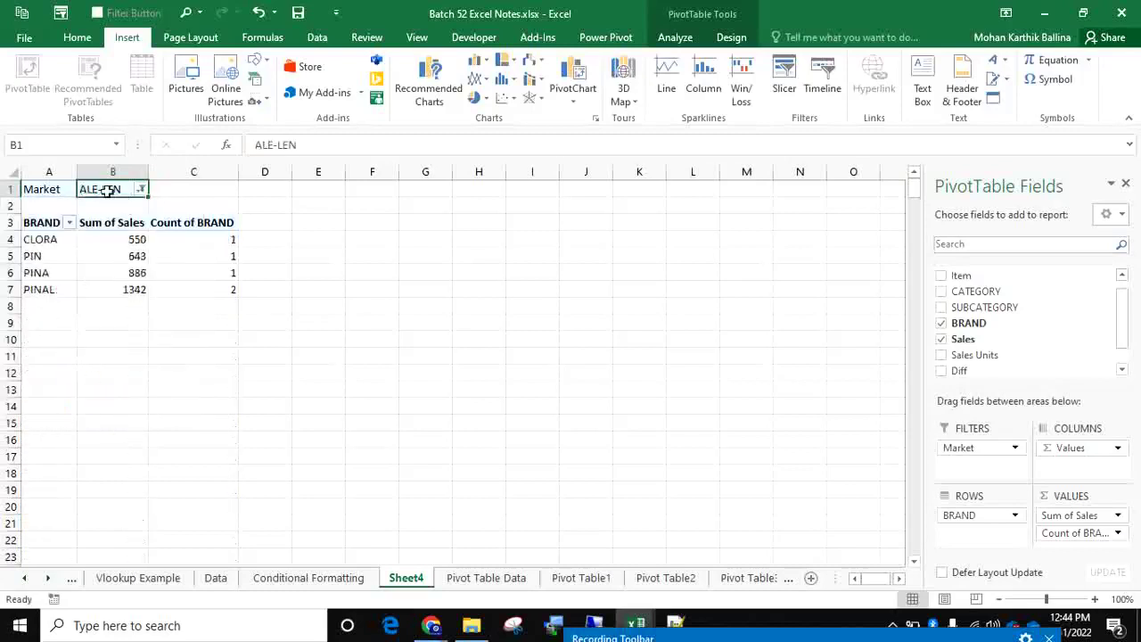
{"action": "left_click_drag", "start_coordinate": [51, 239], "coordinate": [115, 293]}
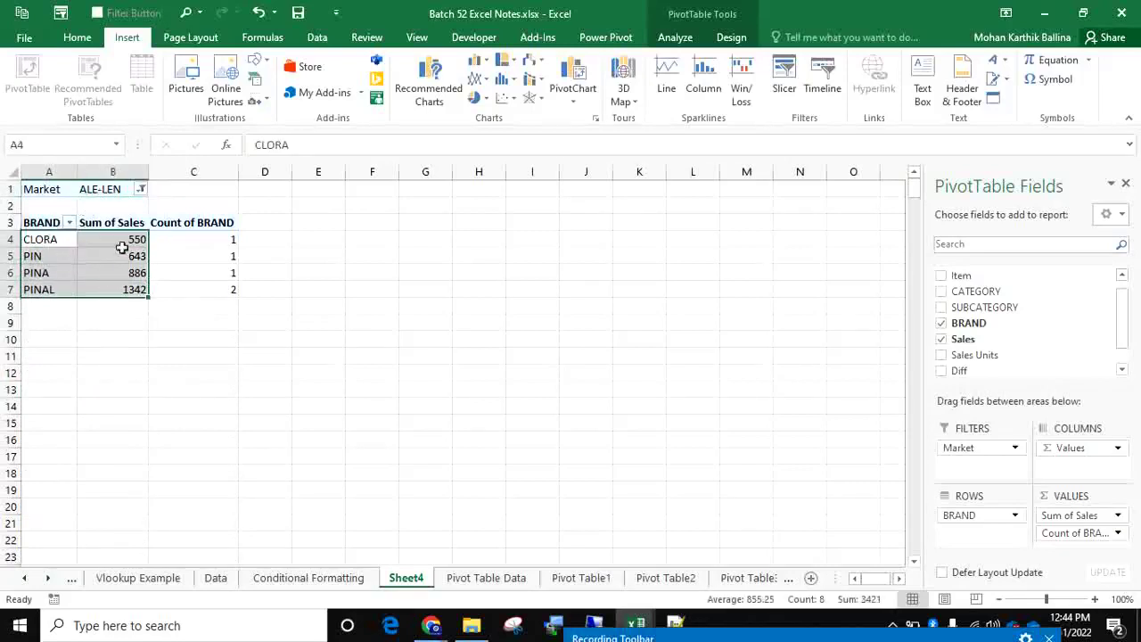
Try changing the PivotTable's Market filter from ALE-LEN to BET-IFE only.
{"action": "left_click", "coordinate": [141, 189]}
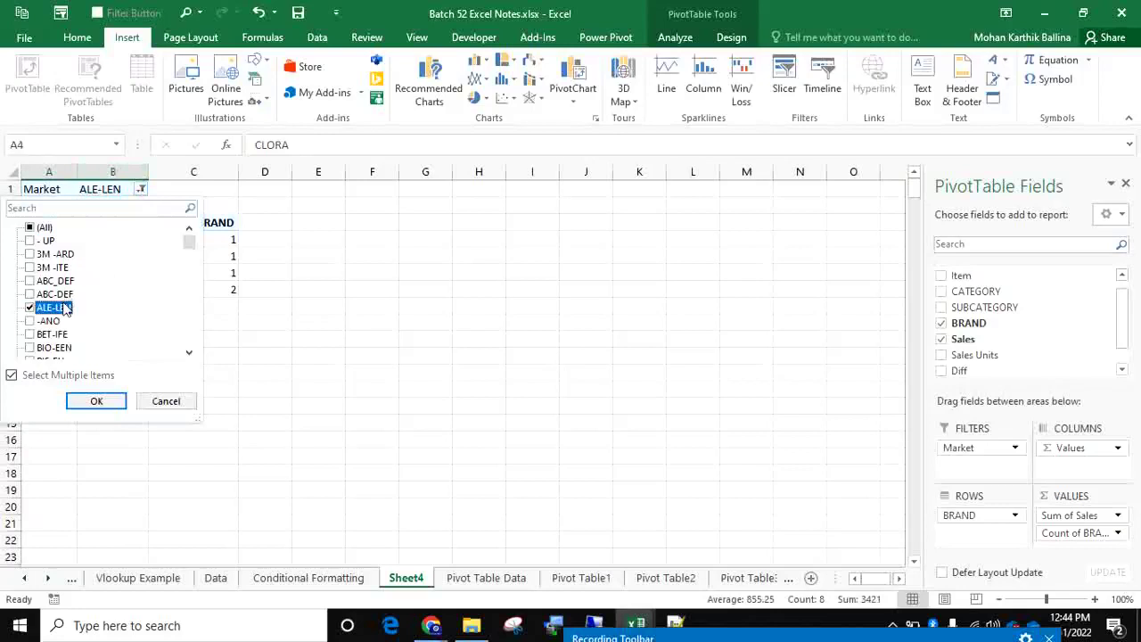
{"action": "left_click", "coordinate": [30, 308]}
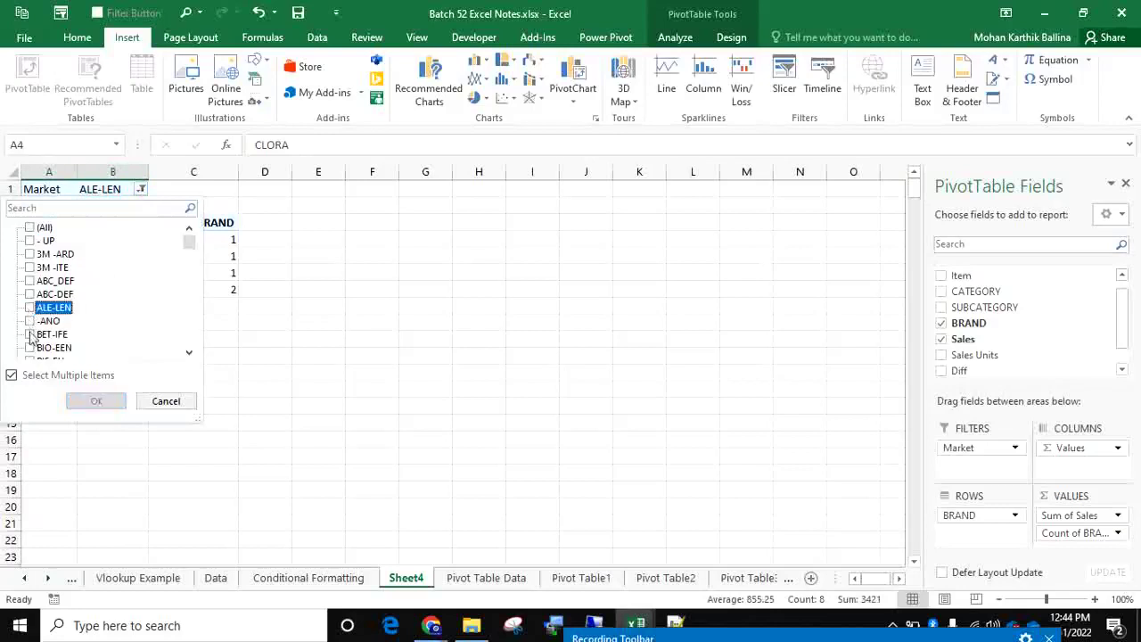
{"action": "left_click", "coordinate": [30, 335]}
{"action": "left_click", "coordinate": [96, 401]}
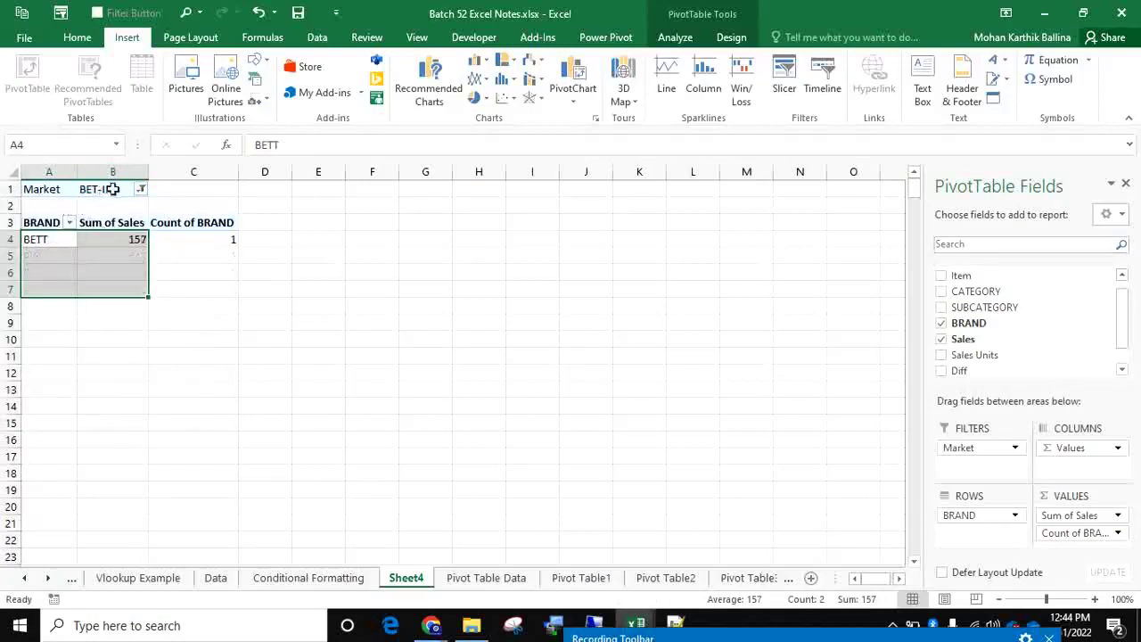
{"action": "left_click", "coordinate": [56, 238]}
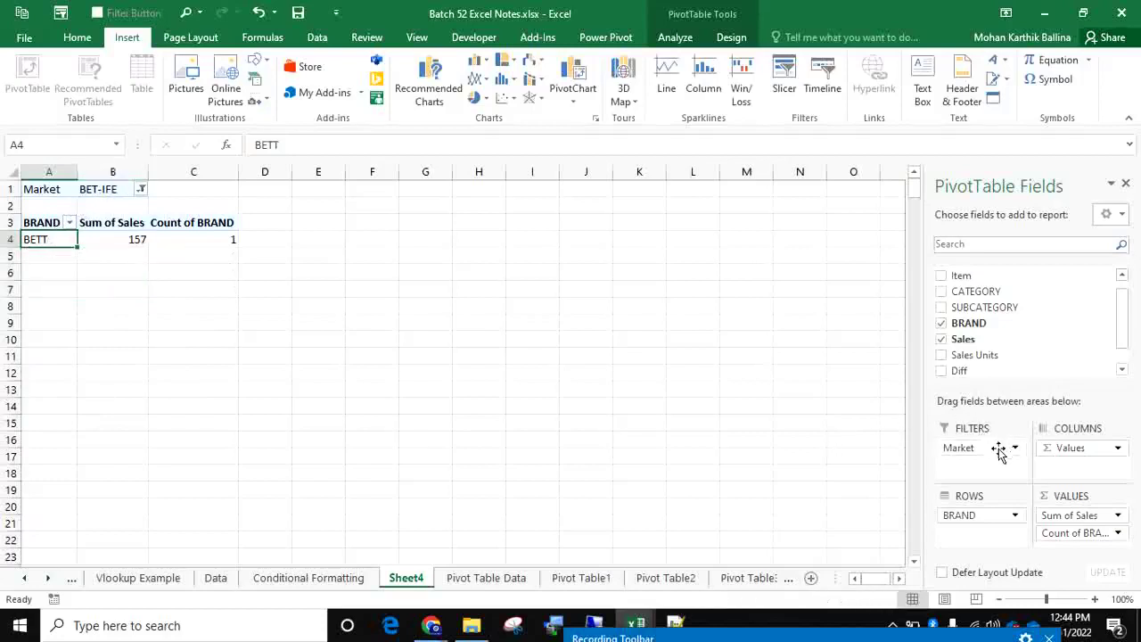
Reset the PivotTable's Market filter to all markets.
{"action": "left_click", "coordinate": [141, 191]}
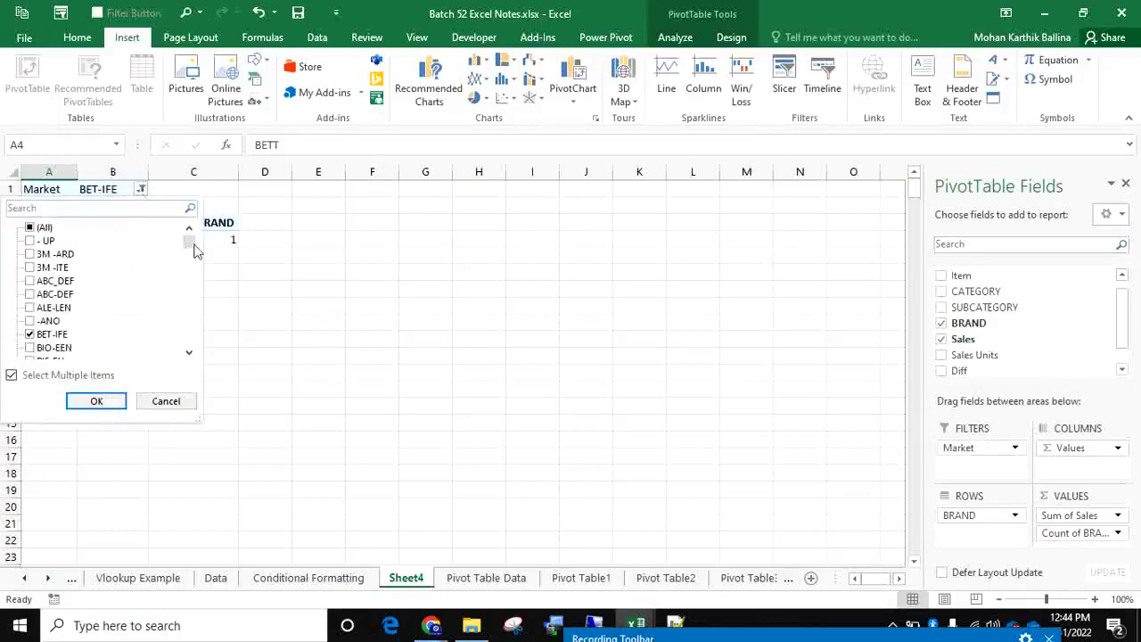
{"action": "left_click", "coordinate": [31, 229]}
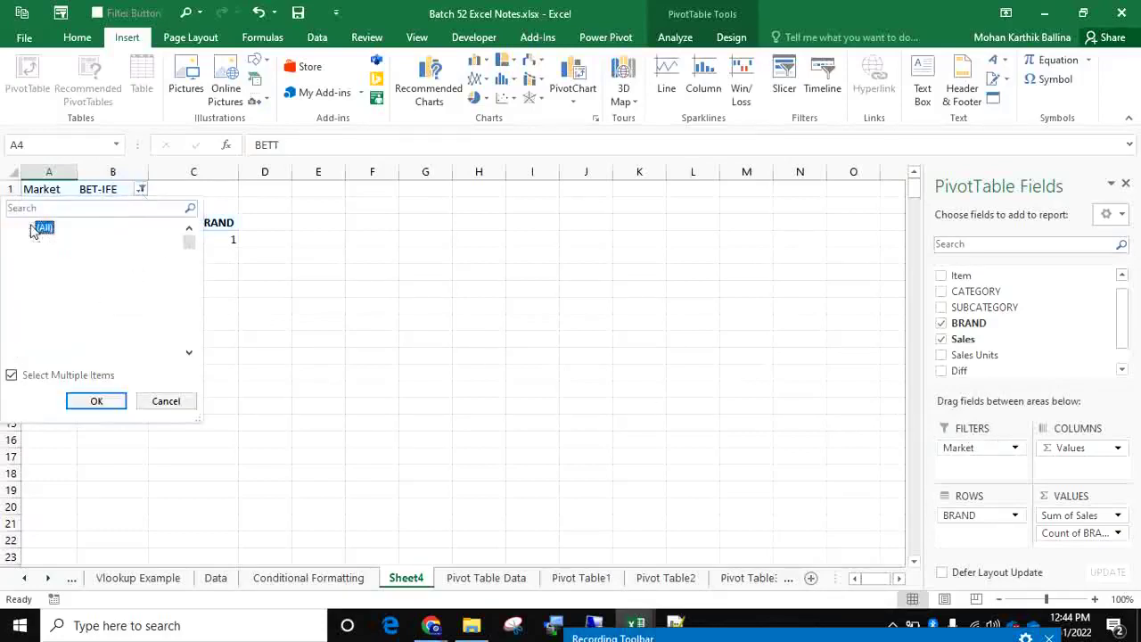
{"action": "left_click", "coordinate": [97, 401]}
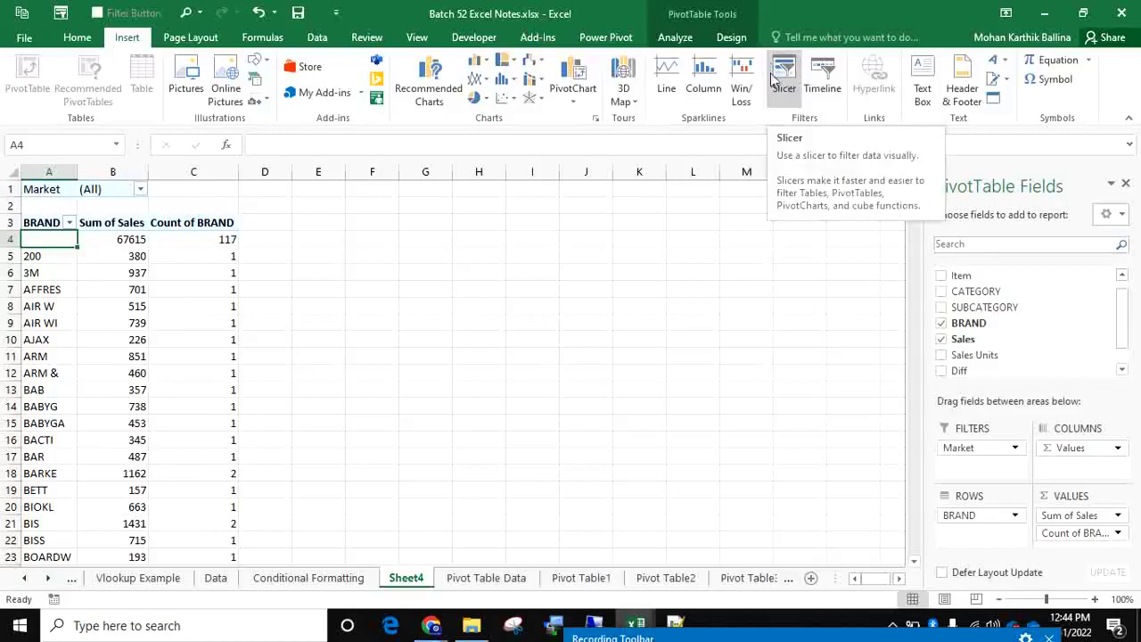
Insert a Market slicer for the PivotTable and place it beside the table, over columns E to G.
{"action": "left_click", "coordinate": [109, 288]}
{"action": "left_click", "coordinate": [785, 93]}
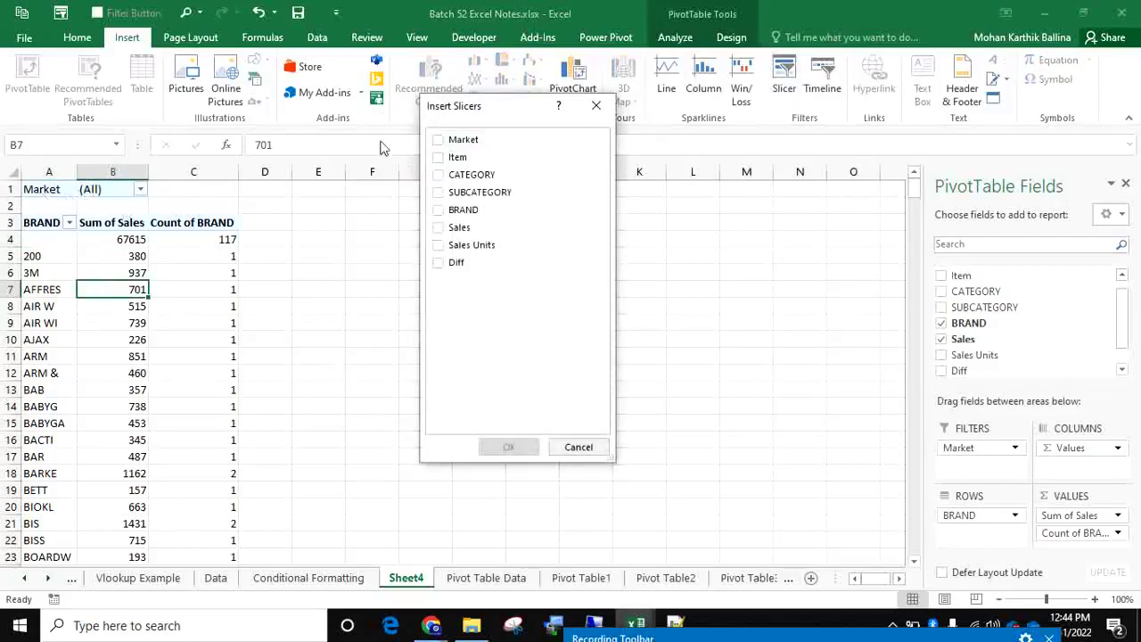
{"action": "left_click", "coordinate": [438, 140]}
{"action": "left_click", "coordinate": [505, 448]}
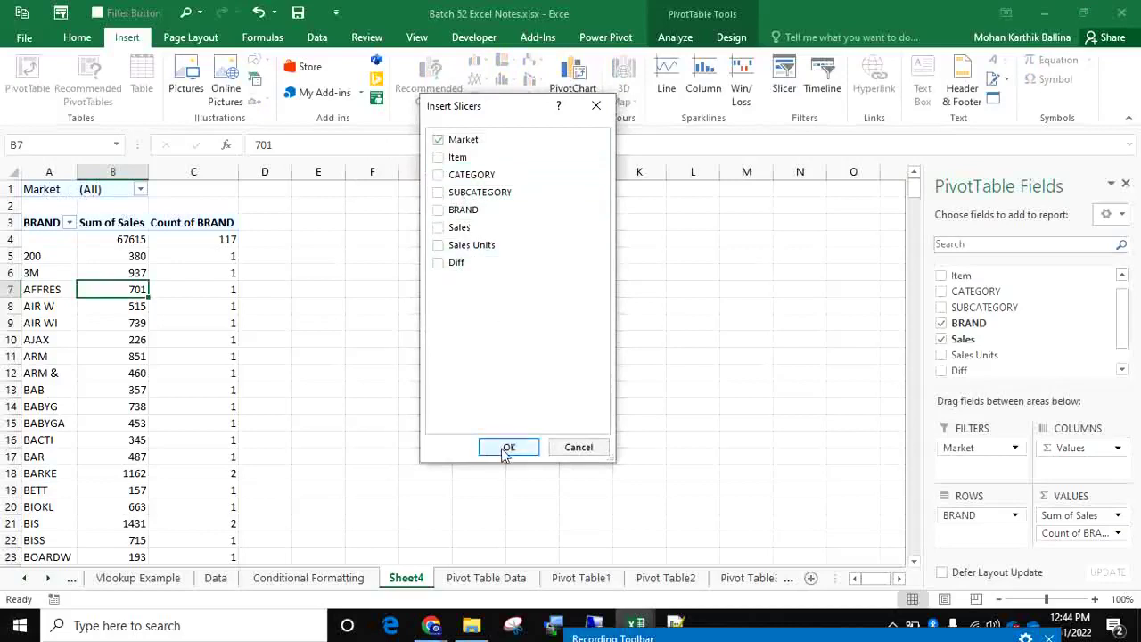
{"action": "left_click_drag", "start_coordinate": [454, 275], "coordinate": [360, 205]}
{"action": "left_click", "coordinate": [140, 190]}
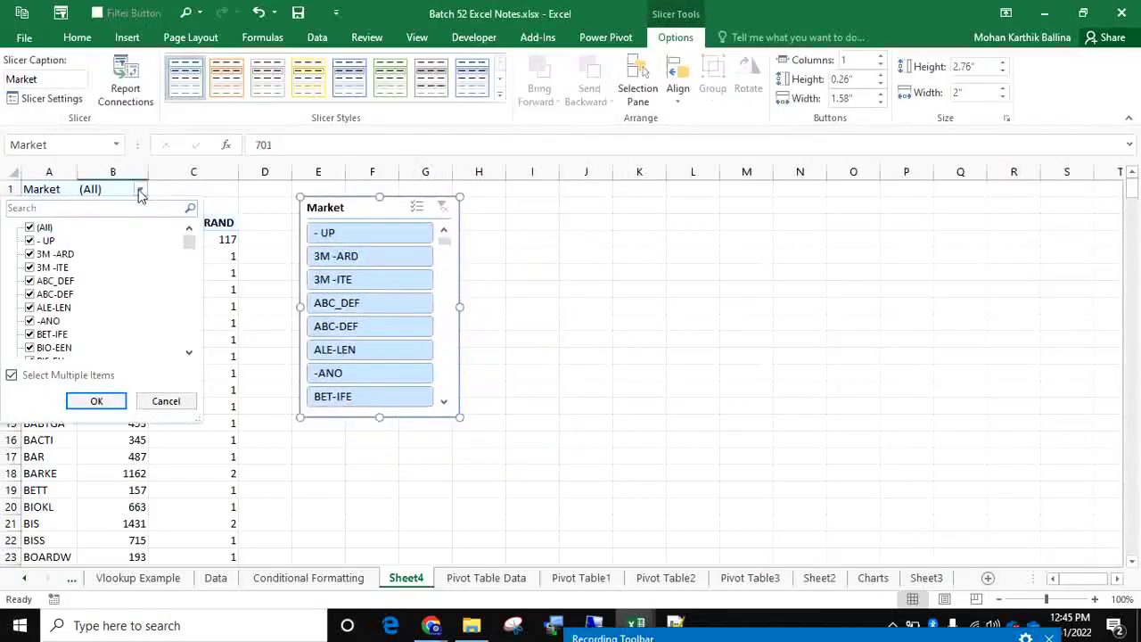
{"action": "left_click", "coordinate": [280, 276]}
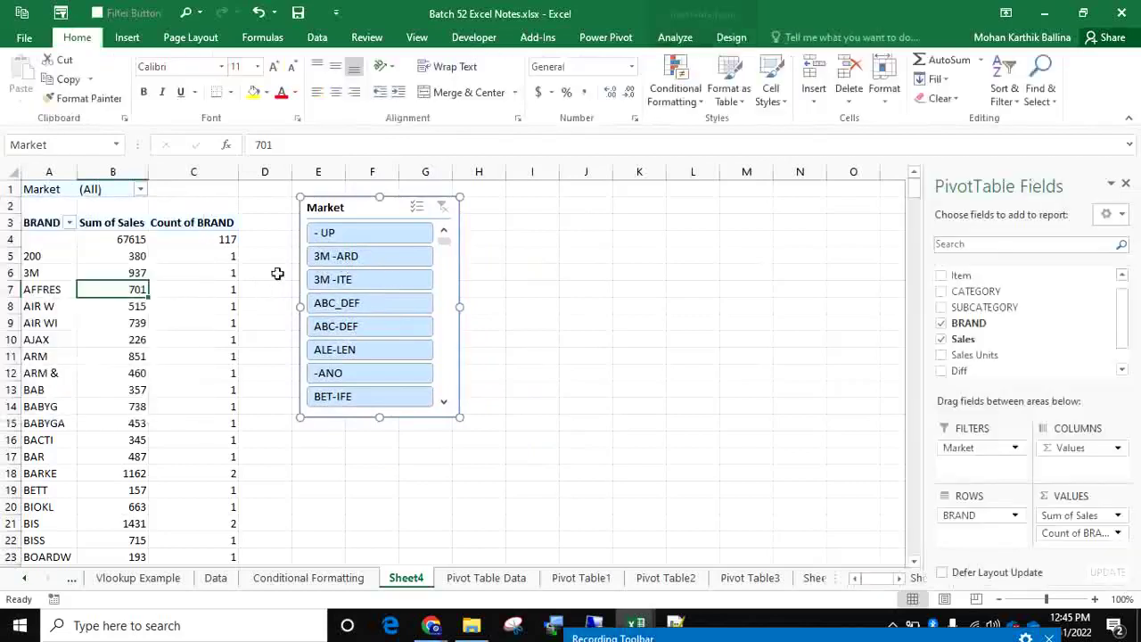
Try filtering with the Market slicer by - UP, 3M -ARD, 3M -ITE, ABC_DEF, ALE-LEN, -ANO and BET-IFE, one market at a time.
{"action": "left_click", "coordinate": [378, 236]}
{"action": "left_click", "coordinate": [363, 260]}
{"action": "left_click", "coordinate": [357, 280]}
{"action": "left_click", "coordinate": [360, 302]}
{"action": "left_click", "coordinate": [357, 349]}
{"action": "left_click", "coordinate": [359, 374]}
{"action": "left_click", "coordinate": [370, 397]}
Try filtering with the Market slicer by COL-ATE, COL-HYS, COL-JAX, COL-OSO, CON-ITA and CR -EEN in turn.
{"action": "scroll", "coordinate": [373, 347], "scroll_direction": "down", "scroll_amount": 4}
{"action": "scroll", "coordinate": [373, 333], "scroll_direction": "up", "scroll_amount": 4}
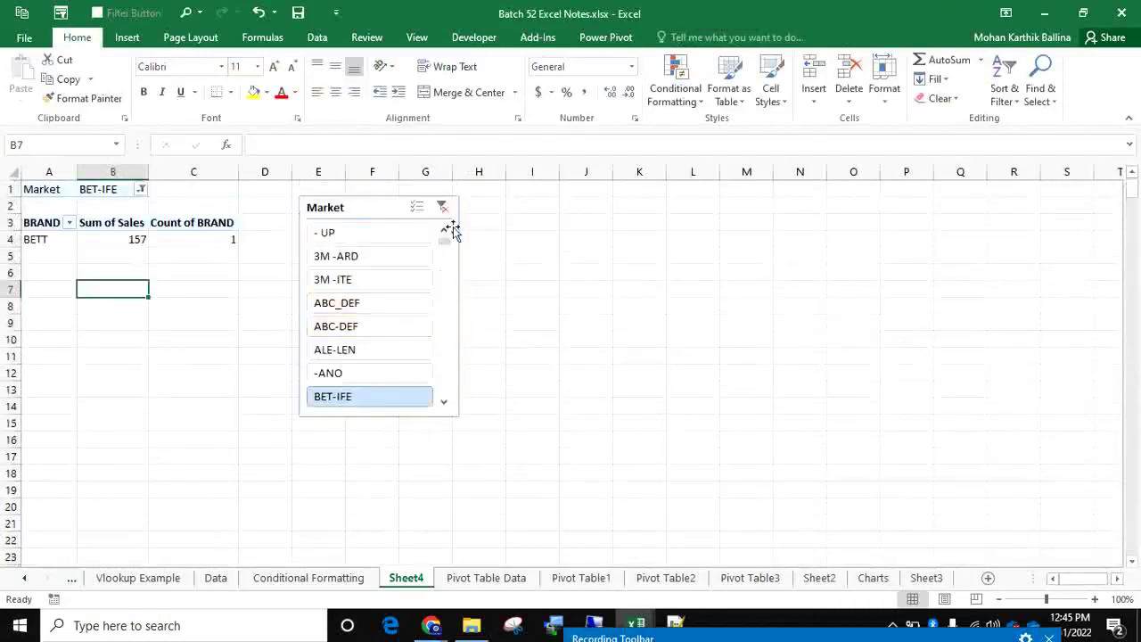
{"action": "left_click_drag", "start_coordinate": [444, 236], "coordinate": [398, 275]}
{"action": "left_click", "coordinate": [367, 256]}
{"action": "left_click", "coordinate": [366, 280]}
{"action": "left_click", "coordinate": [365, 303]}
{"action": "left_click", "coordinate": [367, 326]}
{"action": "left_click", "coordinate": [369, 350]}
{"action": "left_click", "coordinate": [363, 375]}
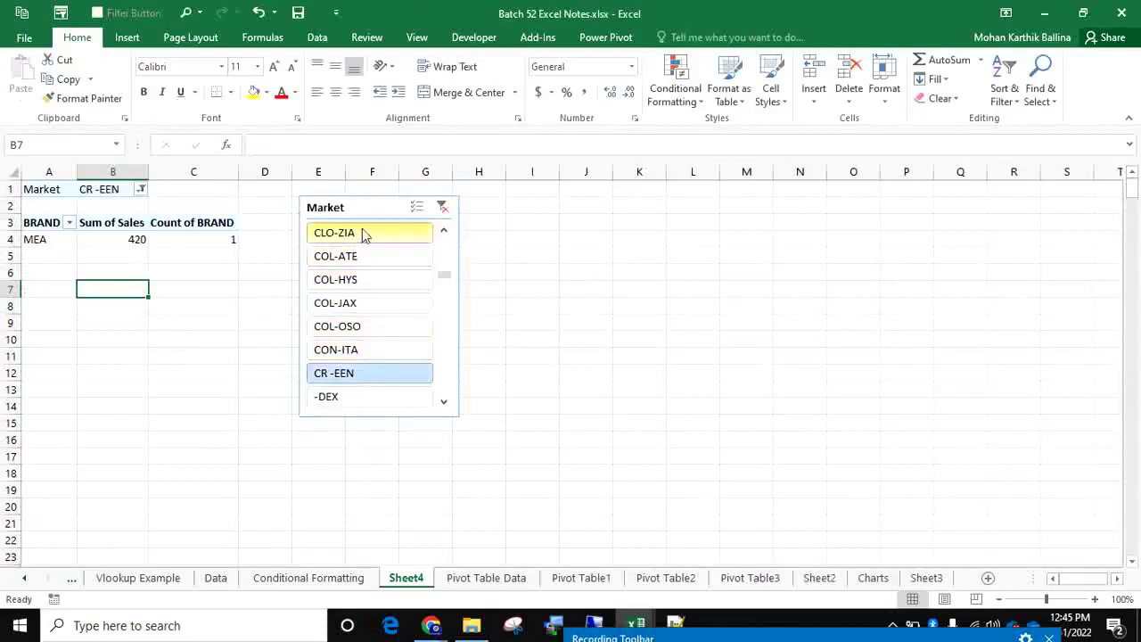
Try the CLO-ZIA, COL-HYS, COL-OSO and CON-ITA markets one by one in the slicer.
{"action": "left_click", "coordinate": [363, 235]}
{"action": "left_click", "coordinate": [374, 284]}
{"action": "left_click", "coordinate": [360, 328]}
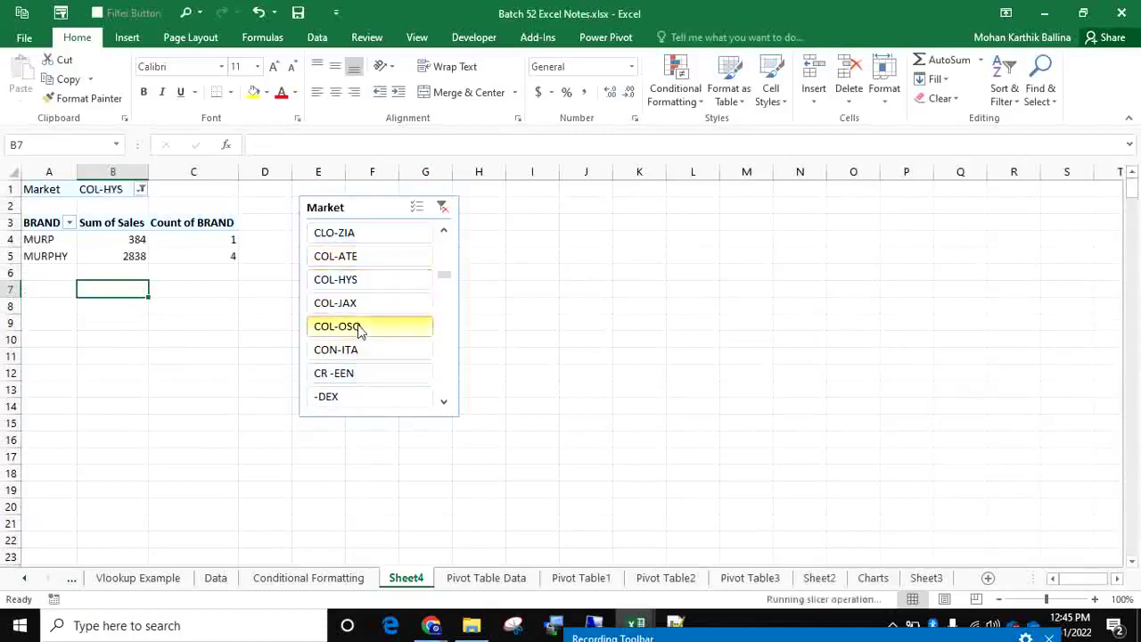
{"action": "left_click", "coordinate": [362, 350]}
Try the MRS-ERS, MET-HOD, NAF-YON and NOT-TED markets in the slicer, and clear the slicer's filter.
{"action": "scroll", "coordinate": [375, 309], "scroll_direction": "down", "scroll_amount": 9}
{"action": "scroll", "coordinate": [378, 296], "scroll_direction": "up", "scroll_amount": 6}
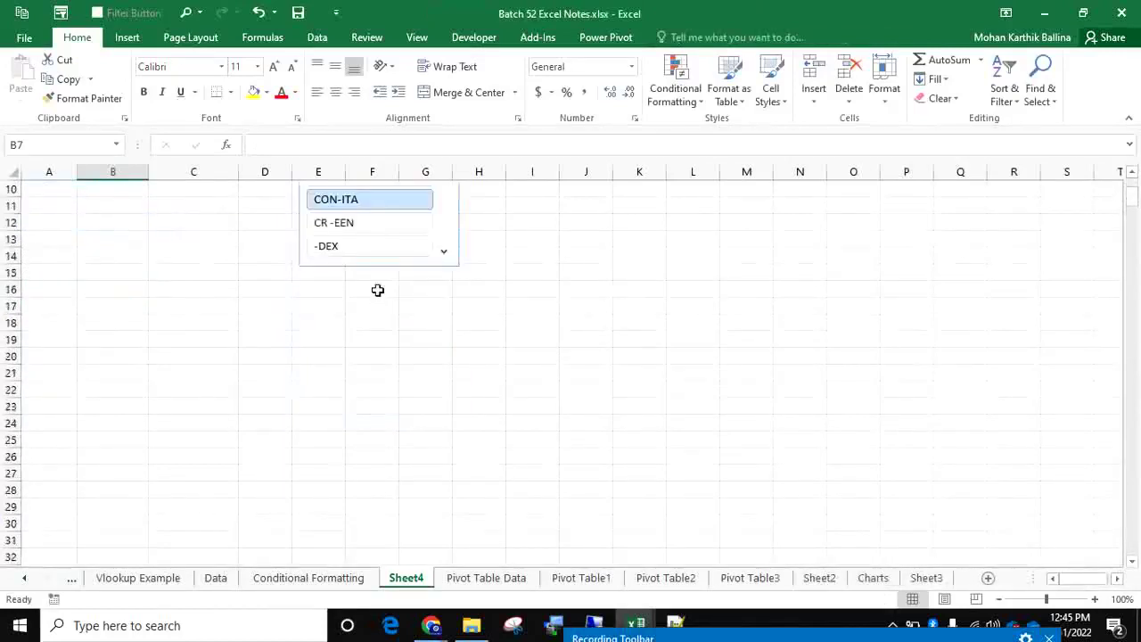
{"action": "scroll", "coordinate": [379, 290], "scroll_direction": "up", "scroll_amount": 3}
{"action": "left_click_drag", "start_coordinate": [444, 277], "coordinate": [443, 327]}
{"action": "scroll", "coordinate": [369, 285], "scroll_direction": "down", "scroll_amount": 3}
{"action": "left_click", "coordinate": [369, 281]}
{"action": "left_click", "coordinate": [369, 259]}
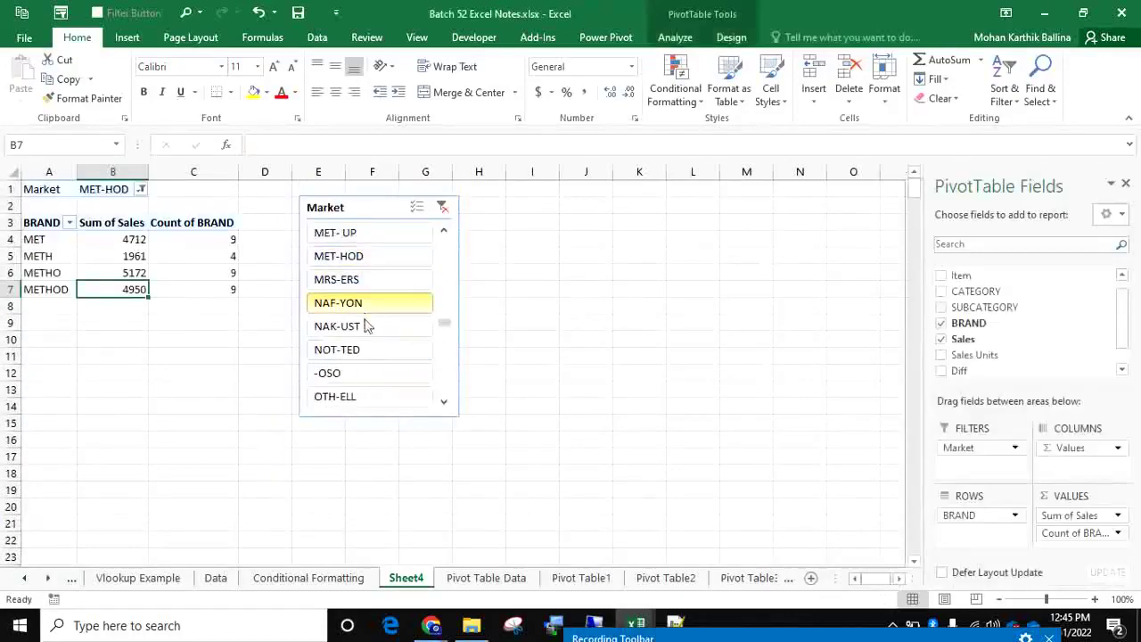
{"action": "left_click", "coordinate": [365, 306]}
{"action": "left_click", "coordinate": [362, 349]}
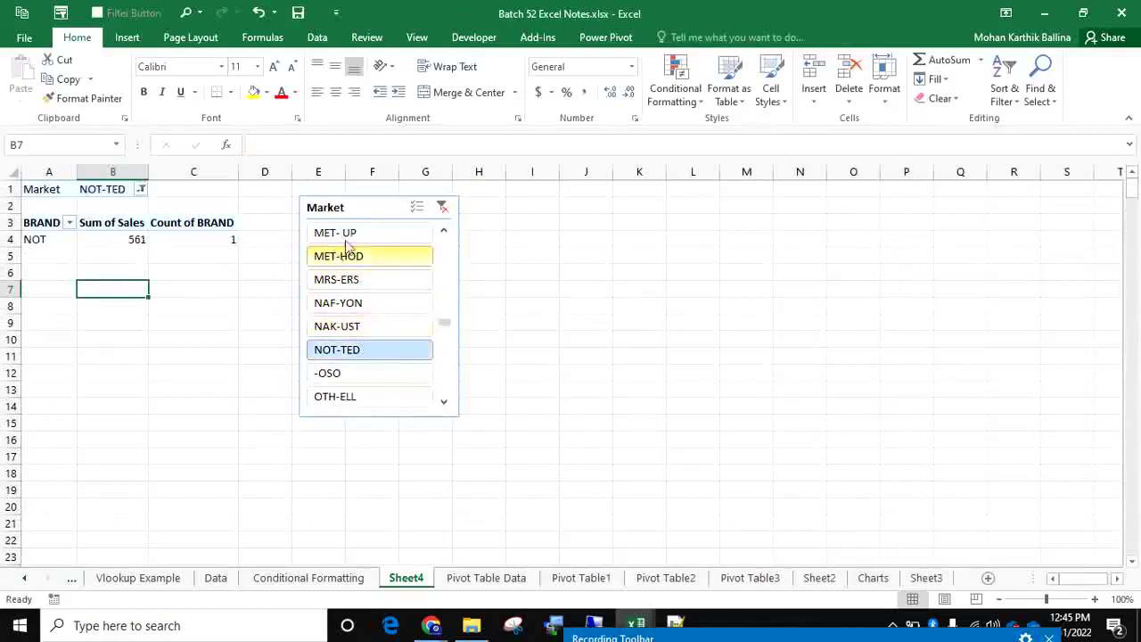
{"action": "left_click", "coordinate": [443, 207]}
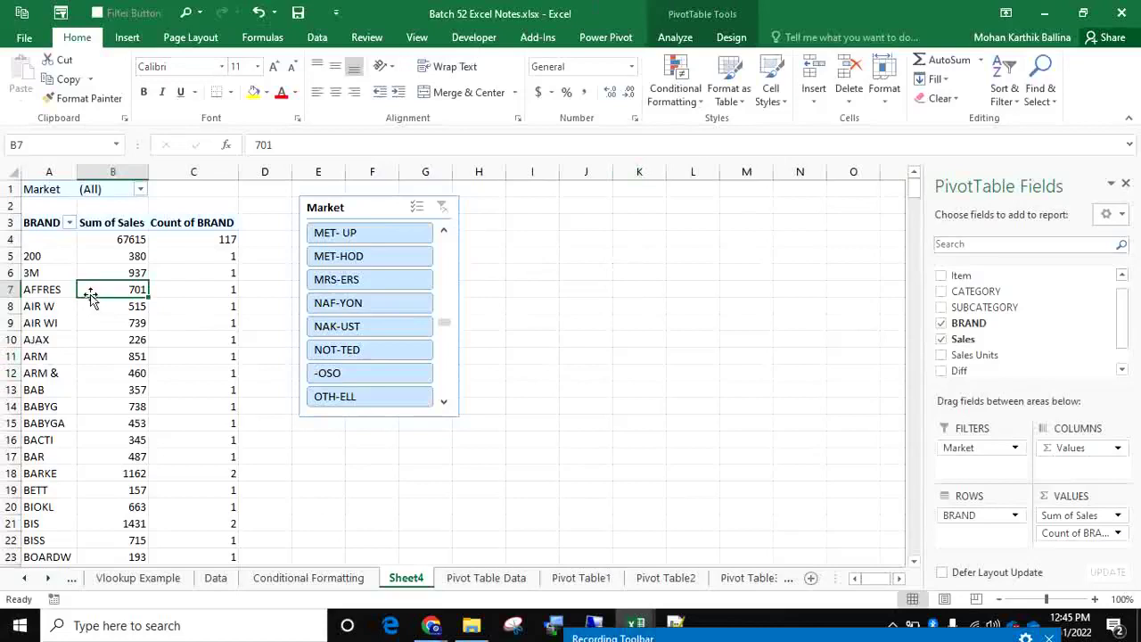
Review the source columns on the Pivot Table Data sheet, and remove Market from the PivotTable's report filter on Sheet4.
{"action": "mouse_move", "coordinate": [95, 286]}
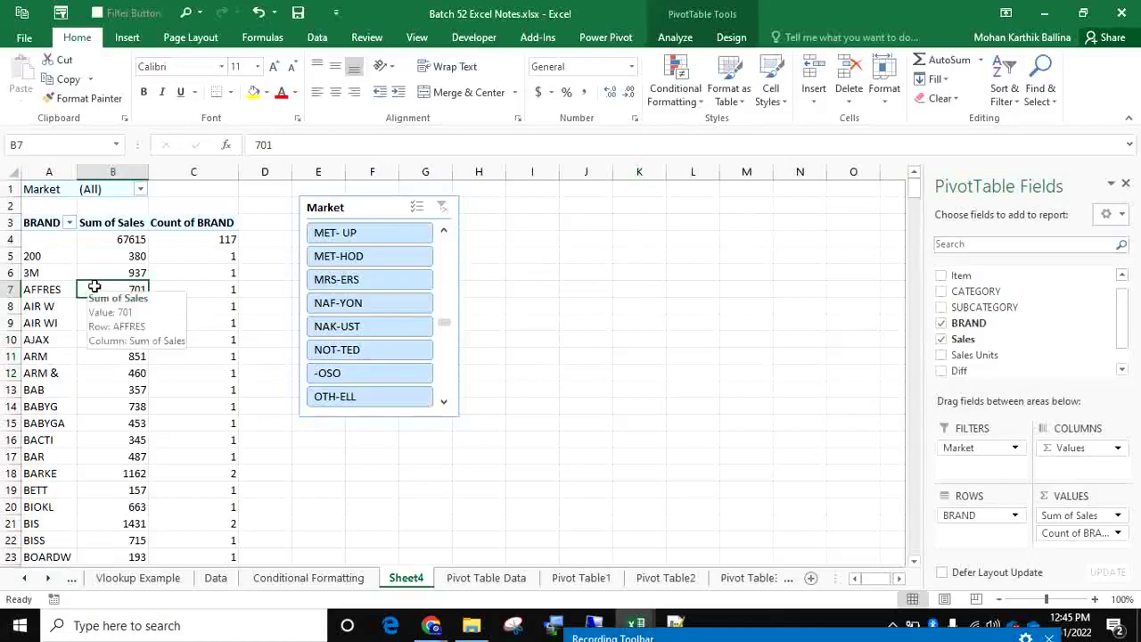
{"action": "left_click", "coordinate": [493, 587]}
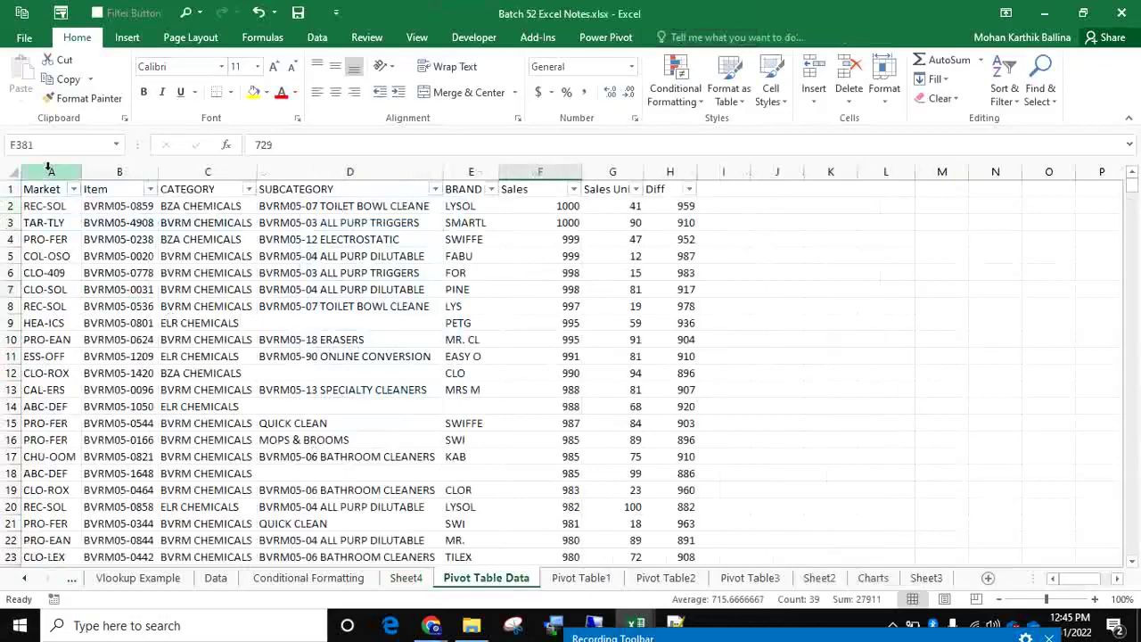
{"action": "left_click_drag", "start_coordinate": [64, 170], "coordinate": [660, 205]}
{"action": "left_click", "coordinate": [352, 305]}
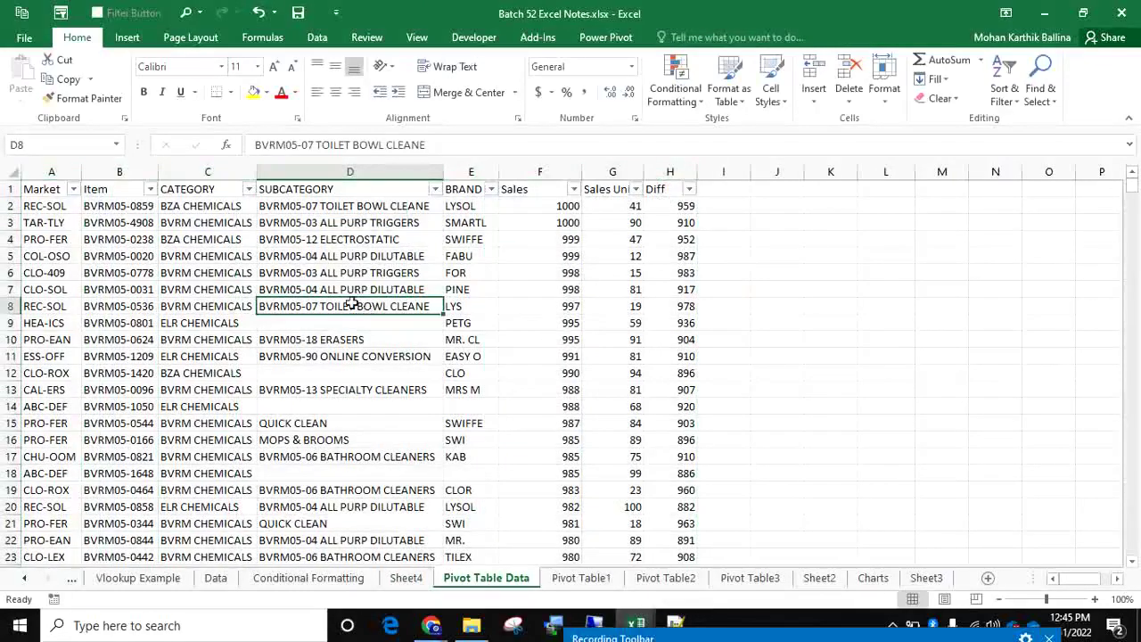
{"action": "left_click", "coordinate": [406, 580]}
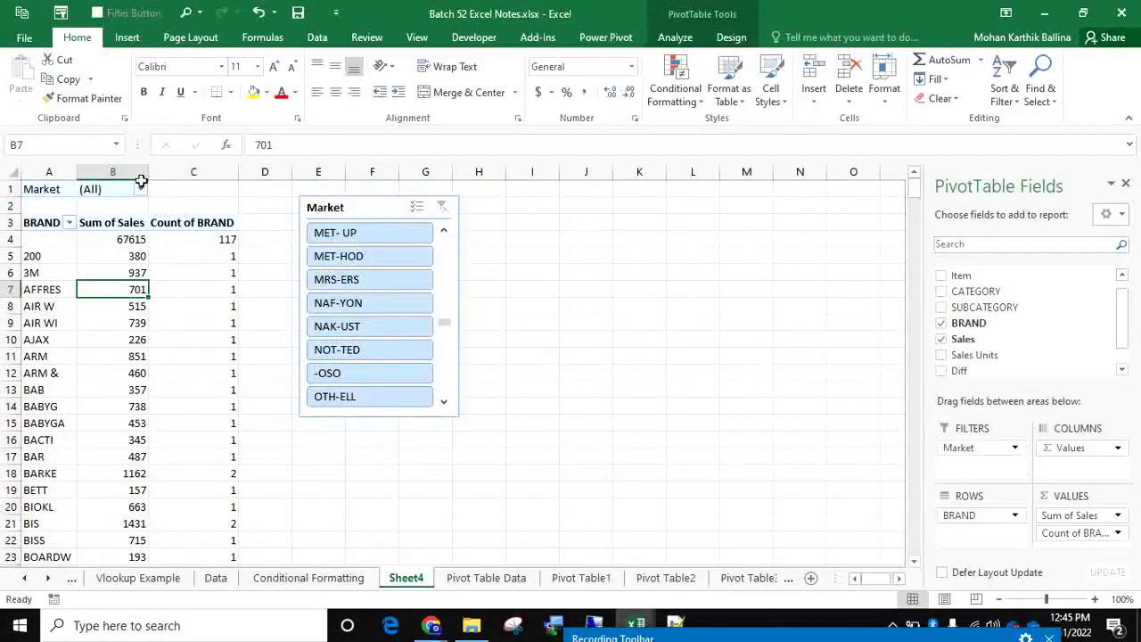
{"action": "left_click_drag", "start_coordinate": [959, 447], "coordinate": [1003, 344]}
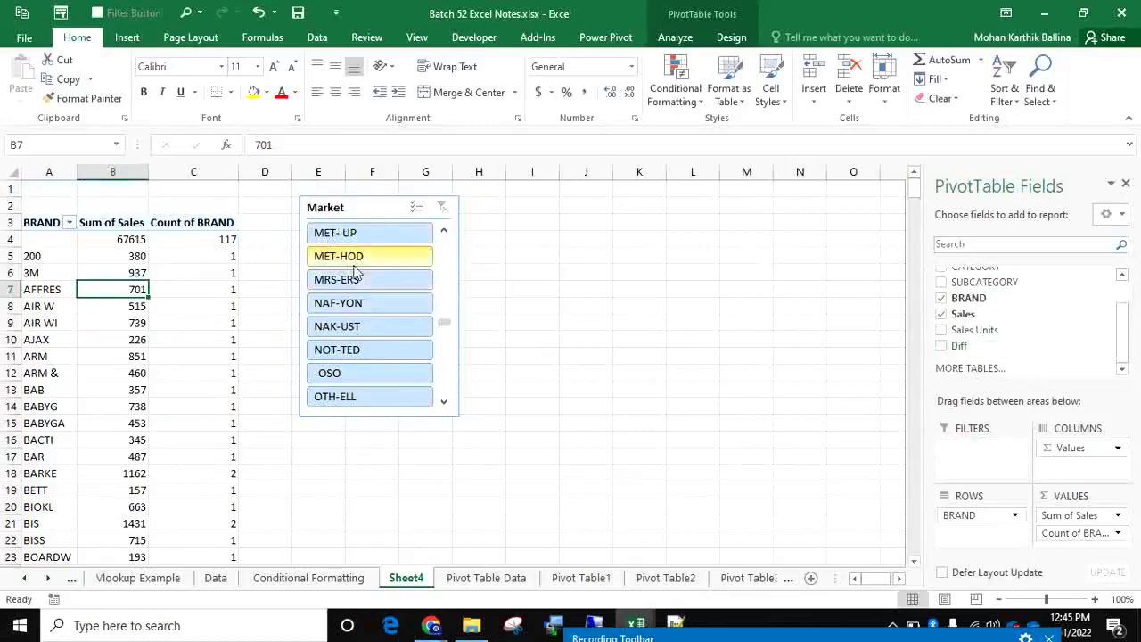
Try the markets between MET- UP and OTH-ELL one at a time in the slicer, finishing on NAK-UST.
{"action": "left_click", "coordinate": [347, 256]}
{"action": "left_click", "coordinate": [352, 279]}
{"action": "left_click", "coordinate": [359, 303]}
{"action": "left_click", "coordinate": [365, 328]}
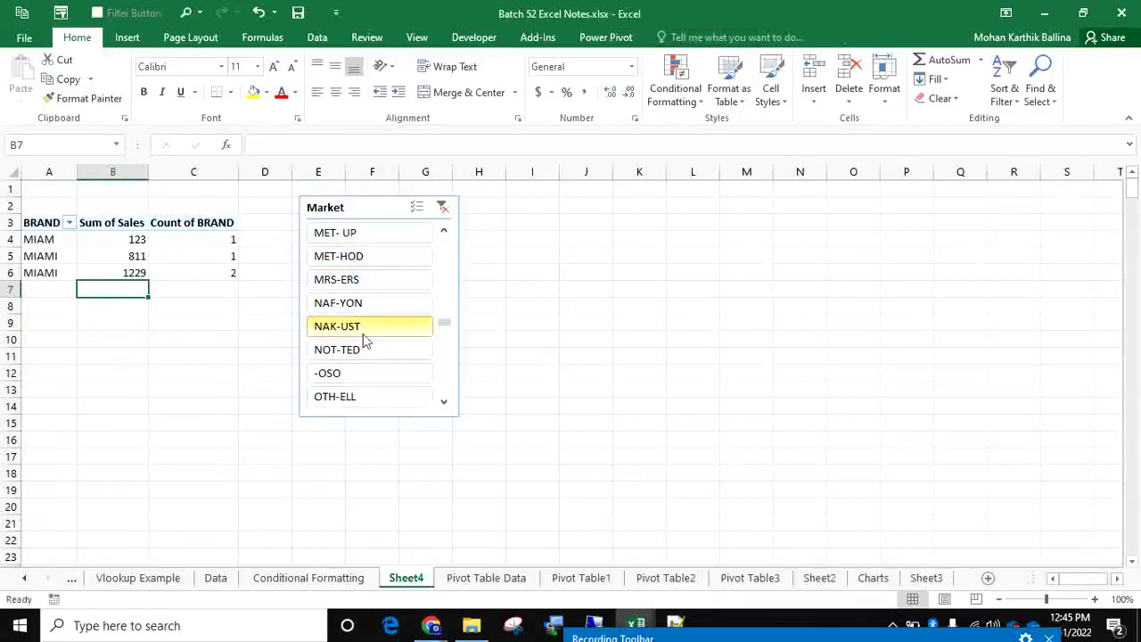
{"action": "left_click", "coordinate": [371, 350]}
{"action": "left_click", "coordinate": [374, 379]}
{"action": "left_click", "coordinate": [374, 396]}
{"action": "left_click", "coordinate": [384, 280]}
{"action": "left_click", "coordinate": [384, 234]}
{"action": "left_click", "coordinate": [384, 258]}
{"action": "left_click", "coordinate": [385, 282]}
{"action": "left_click", "coordinate": [379, 328]}
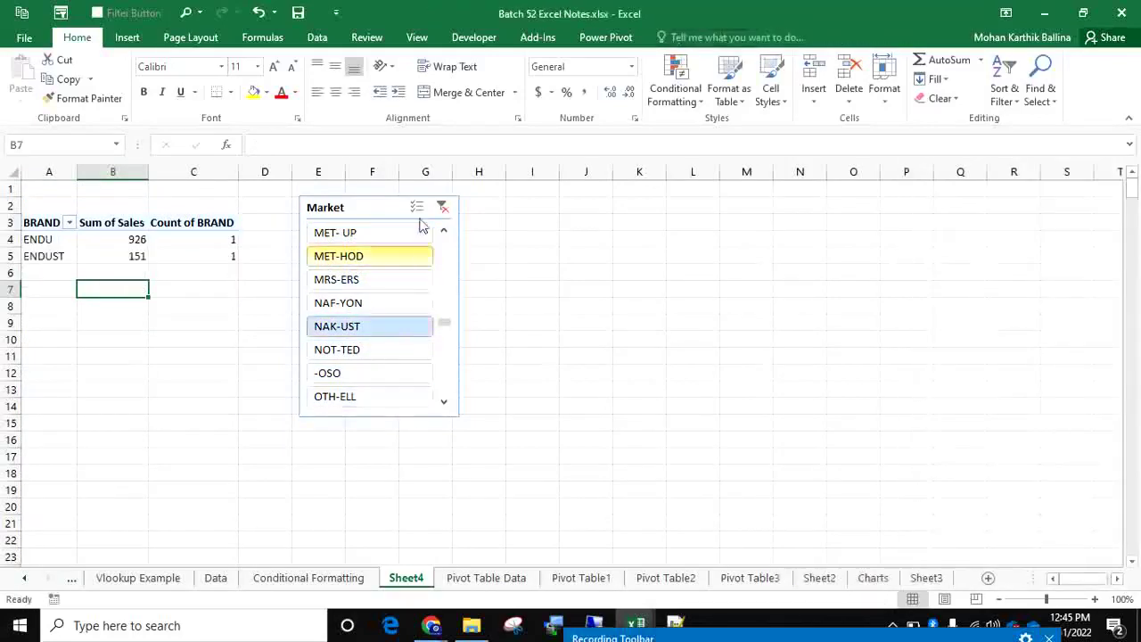
Add MET- UP, MET-HOD, MRS-ERS and NAF-YON to the slicer's selection using multi-select, and clear the slicer's filter.
{"action": "left_click", "coordinate": [417, 211]}
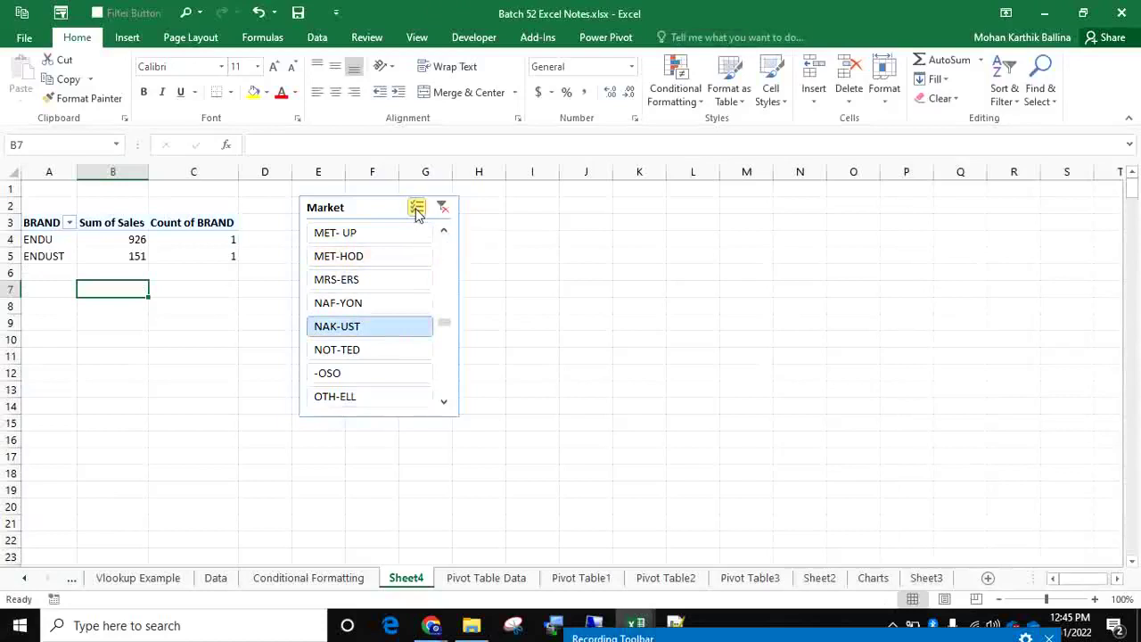
{"action": "left_click", "coordinate": [385, 232]}
{"action": "left_click", "coordinate": [393, 257]}
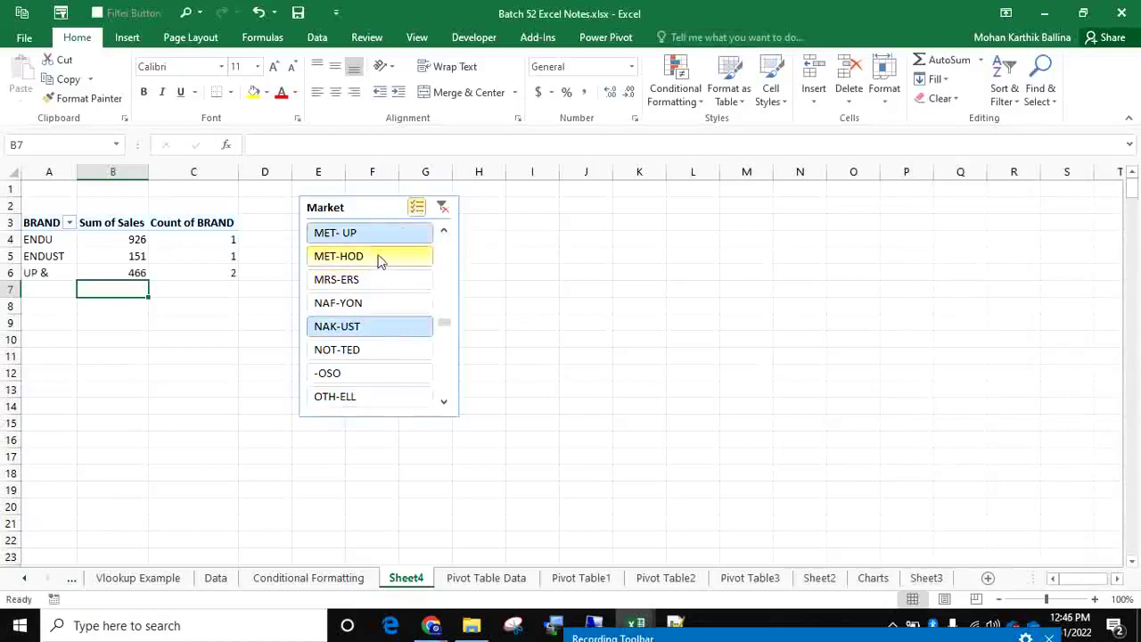
{"action": "left_click", "coordinate": [382, 280]}
{"action": "left_click", "coordinate": [382, 305]}
{"action": "left_click", "coordinate": [367, 351]}
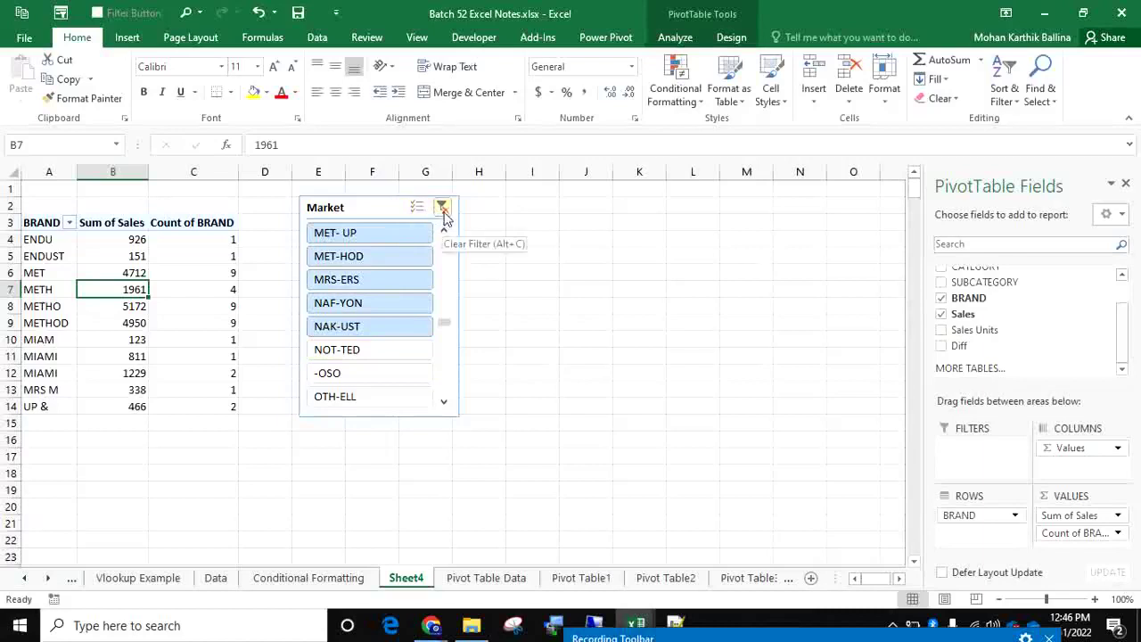
{"action": "left_click", "coordinate": [443, 208]}
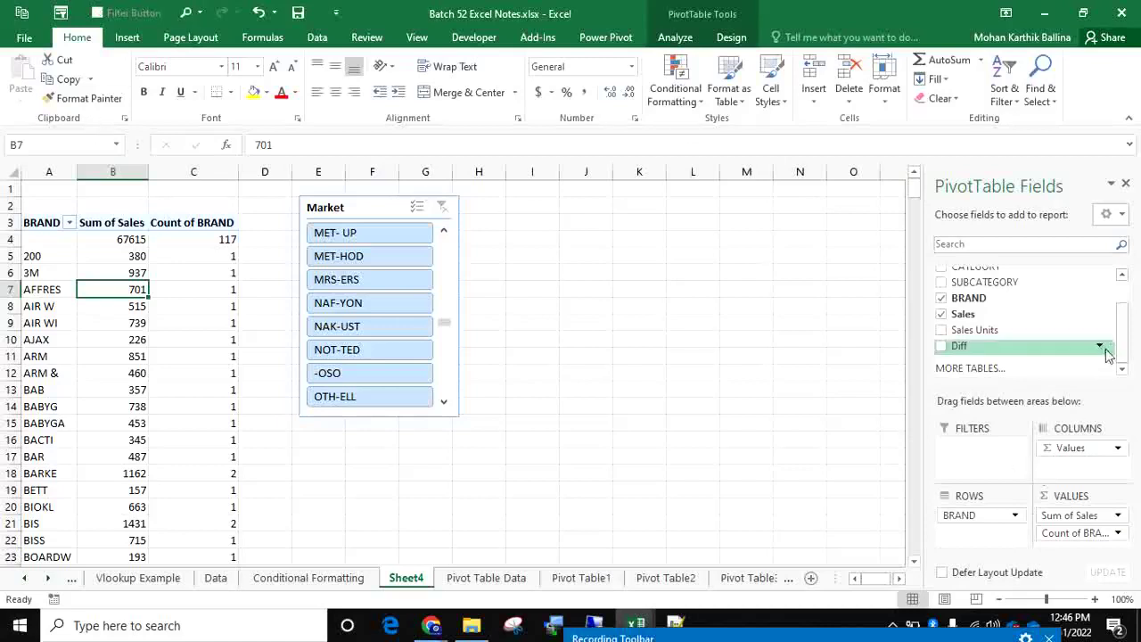
Add the CATEGORY field to the PivotTable's columns and move the Market slicer clear of the sales columns, over columns J and K.
{"action": "left_click_drag", "start_coordinate": [1122, 331], "coordinate": [1122, 285]}
{"action": "left_click_drag", "start_coordinate": [997, 306], "coordinate": [1080, 479]}
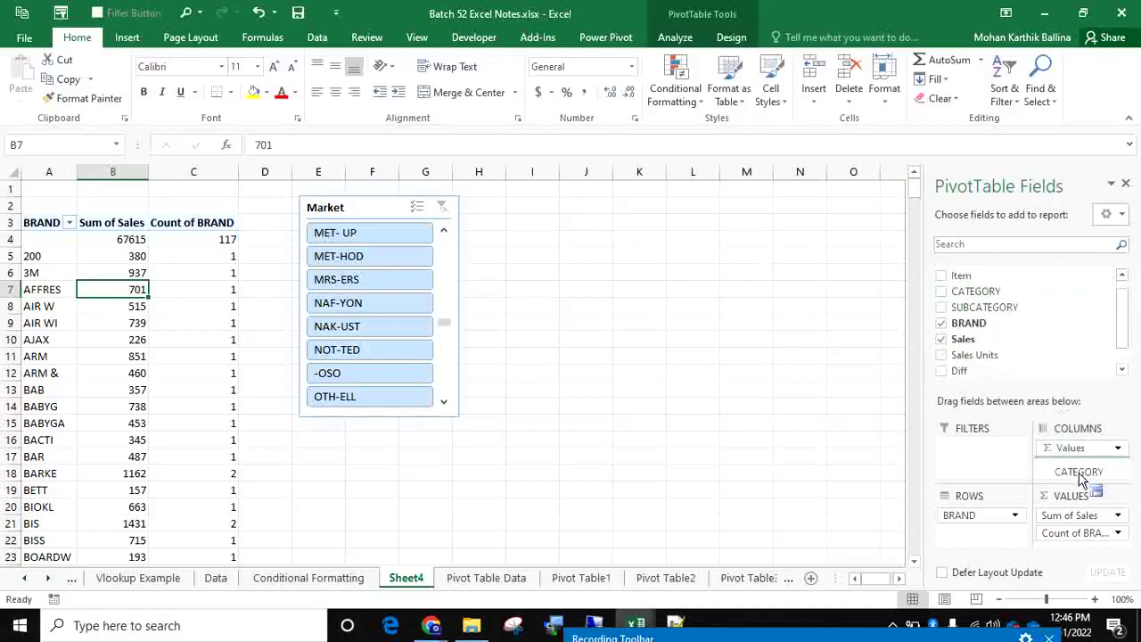
{"action": "left_click_drag", "start_coordinate": [1081, 479], "coordinate": [1077, 475]}
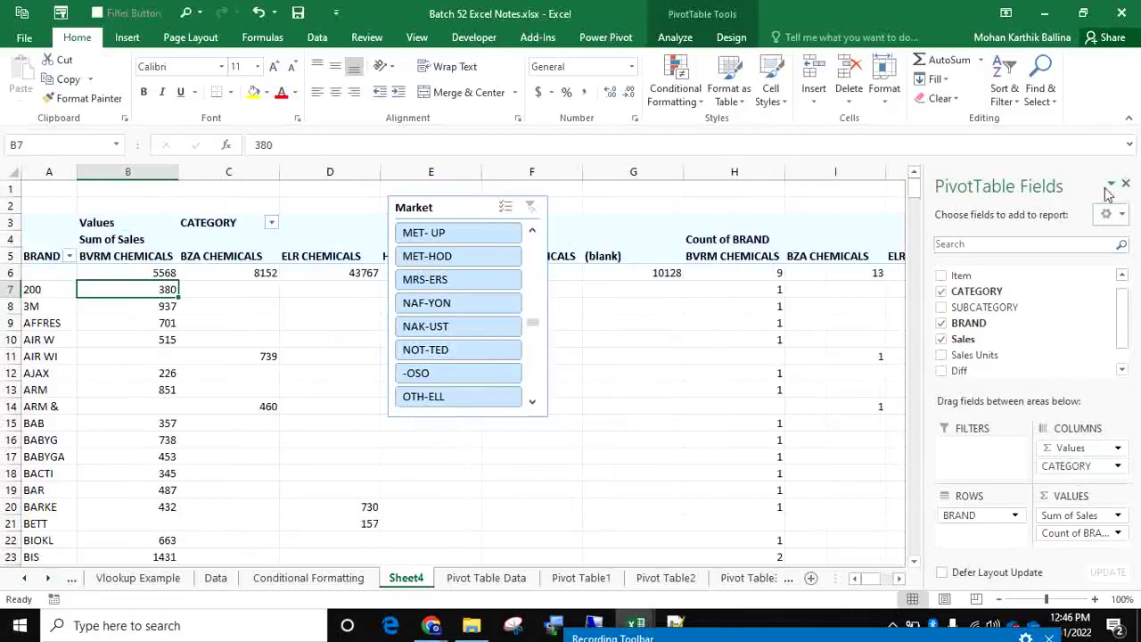
{"action": "left_click", "coordinate": [478, 218]}
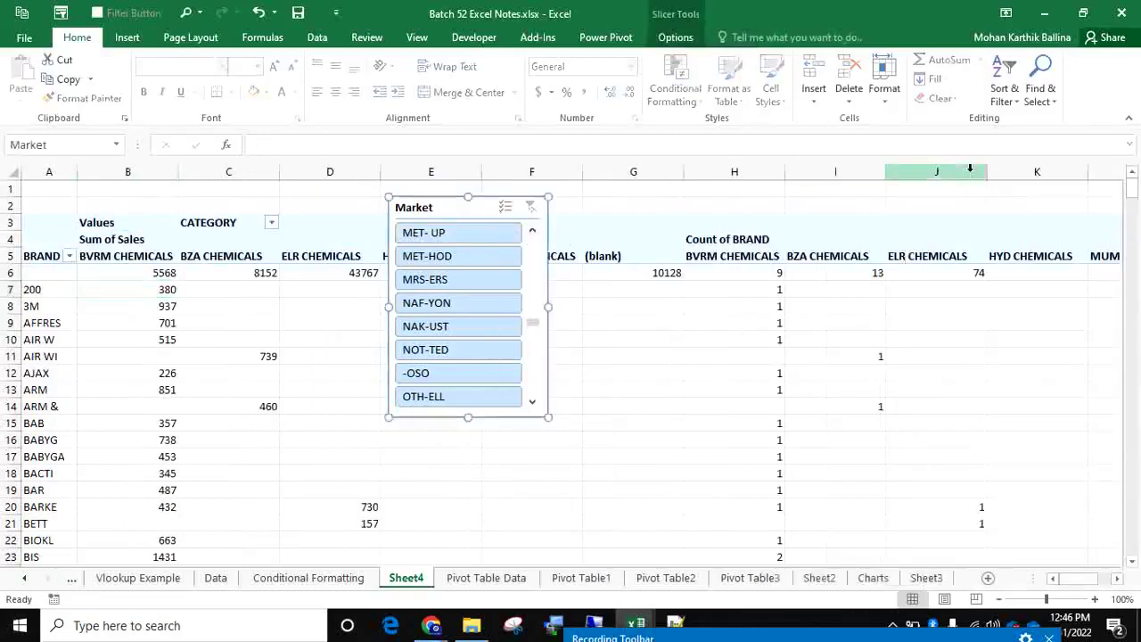
{"action": "left_click_drag", "start_coordinate": [458, 208], "coordinate": [1043, 380]}
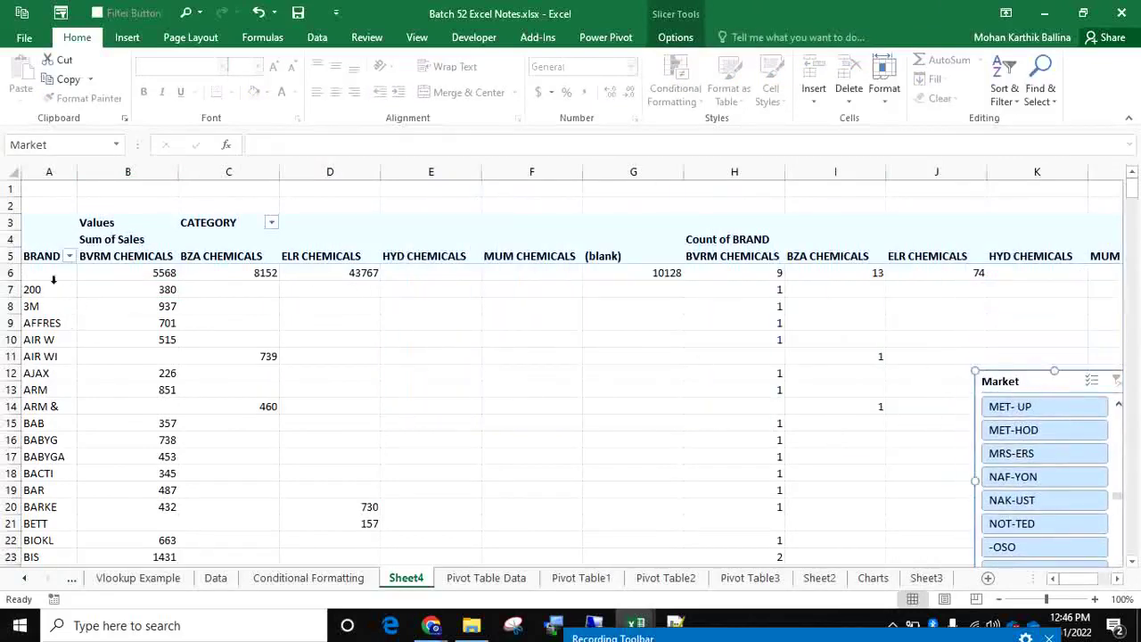
Examine how the brands' sales and counts are split across the chemical category columns.
{"action": "left_click", "coordinate": [143, 262]}
{"action": "left_click", "coordinate": [230, 256]}
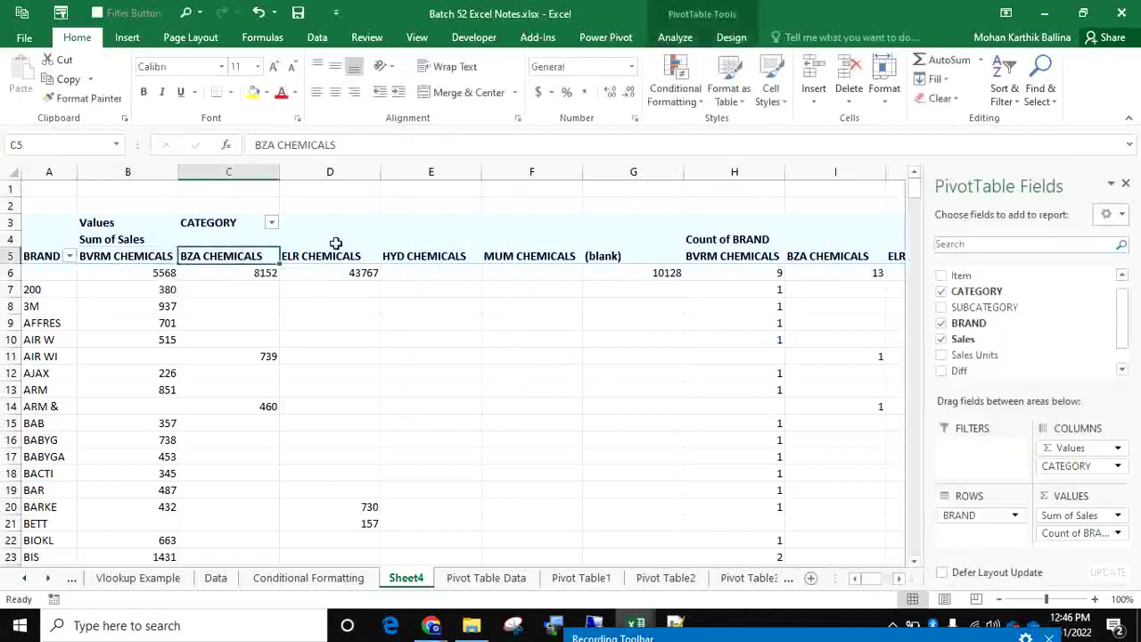
{"action": "left_click", "coordinate": [339, 248]}
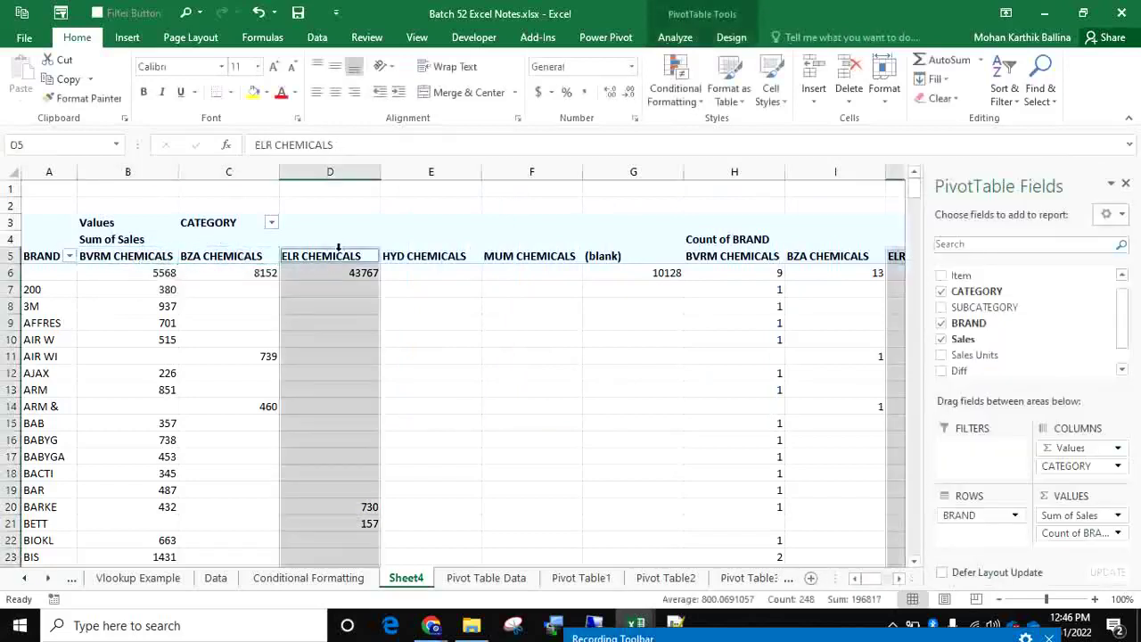
{"action": "left_click", "coordinate": [218, 294]}
{"action": "left_click", "coordinate": [36, 287]}
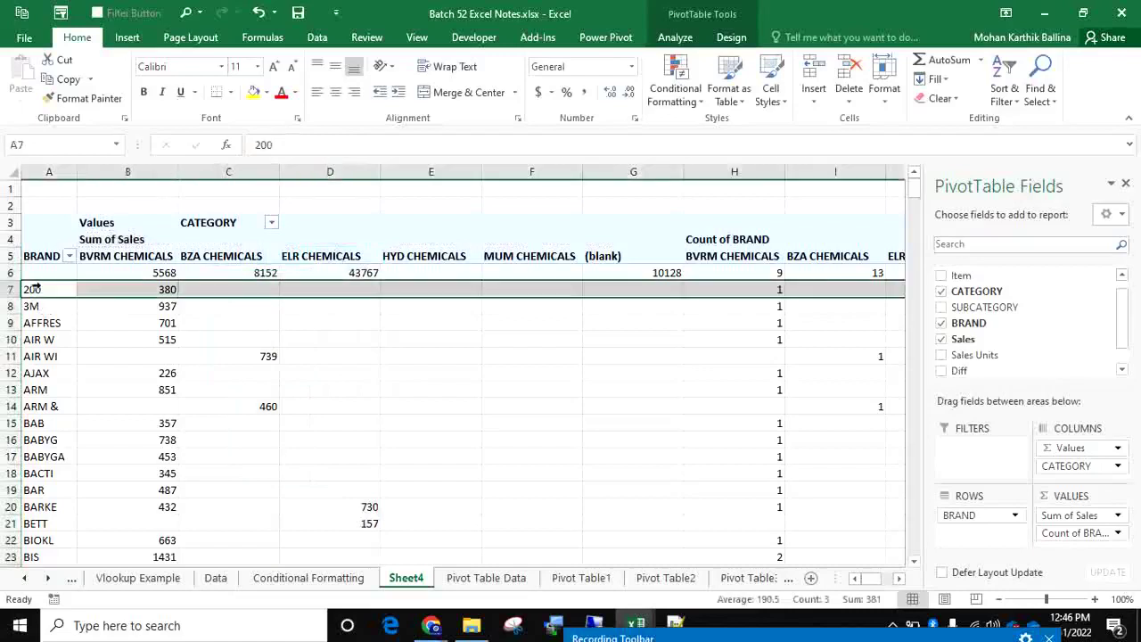
{"action": "left_click", "coordinate": [52, 289]}
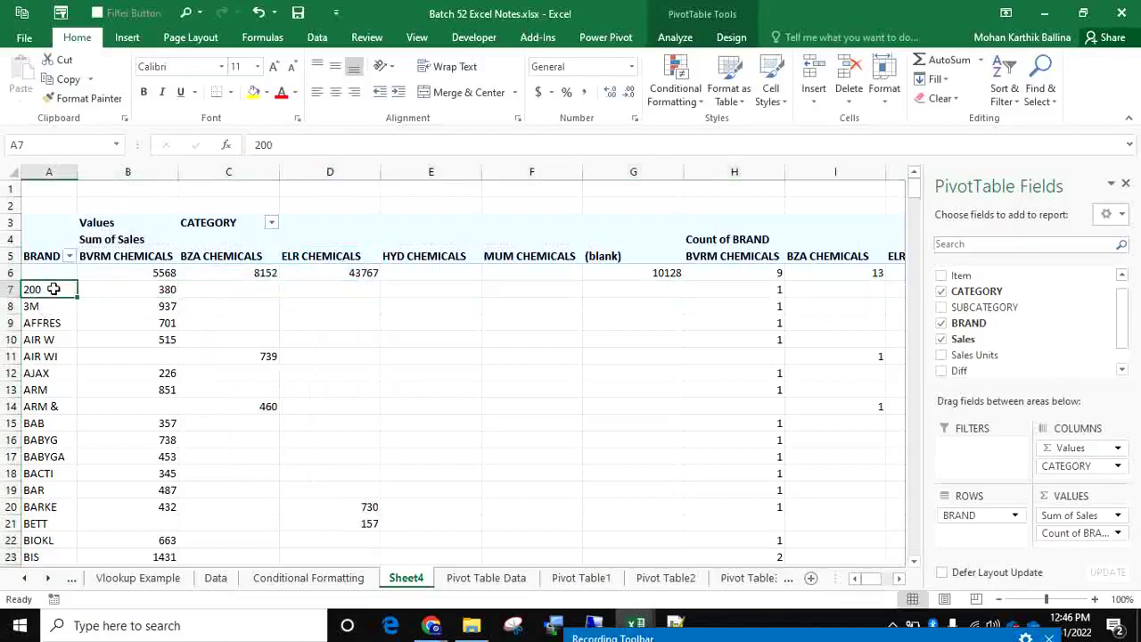
{"action": "left_click", "coordinate": [160, 293]}
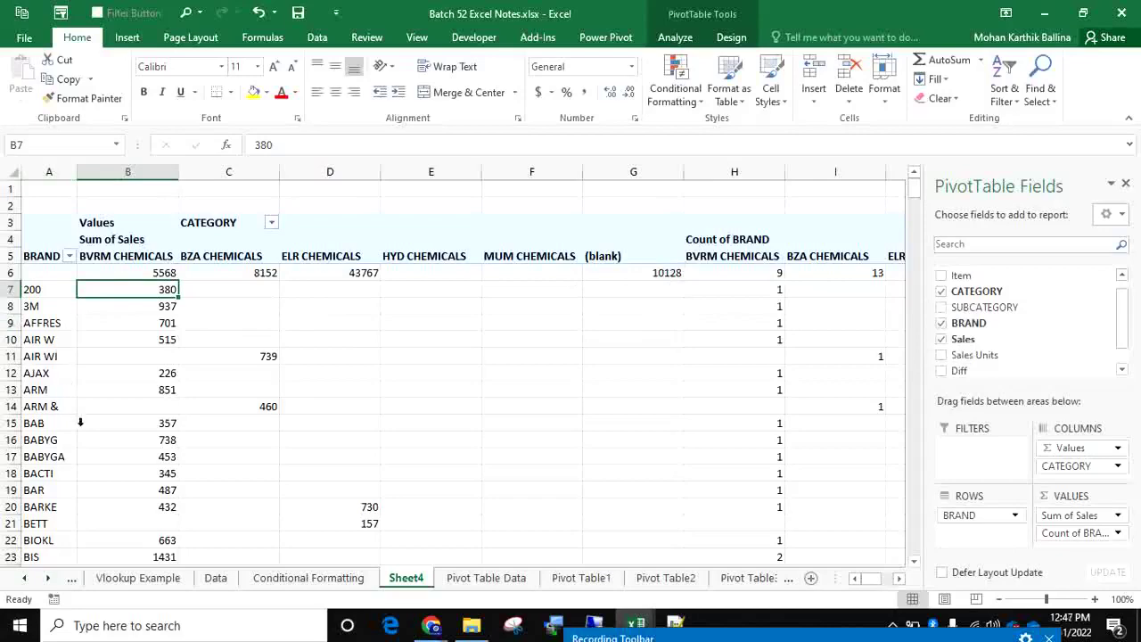
{"action": "scroll", "coordinate": [183, 421], "scroll_direction": "down", "scroll_amount": 4}
{"action": "scroll", "coordinate": [186, 421], "scroll_direction": "down", "scroll_amount": 4}
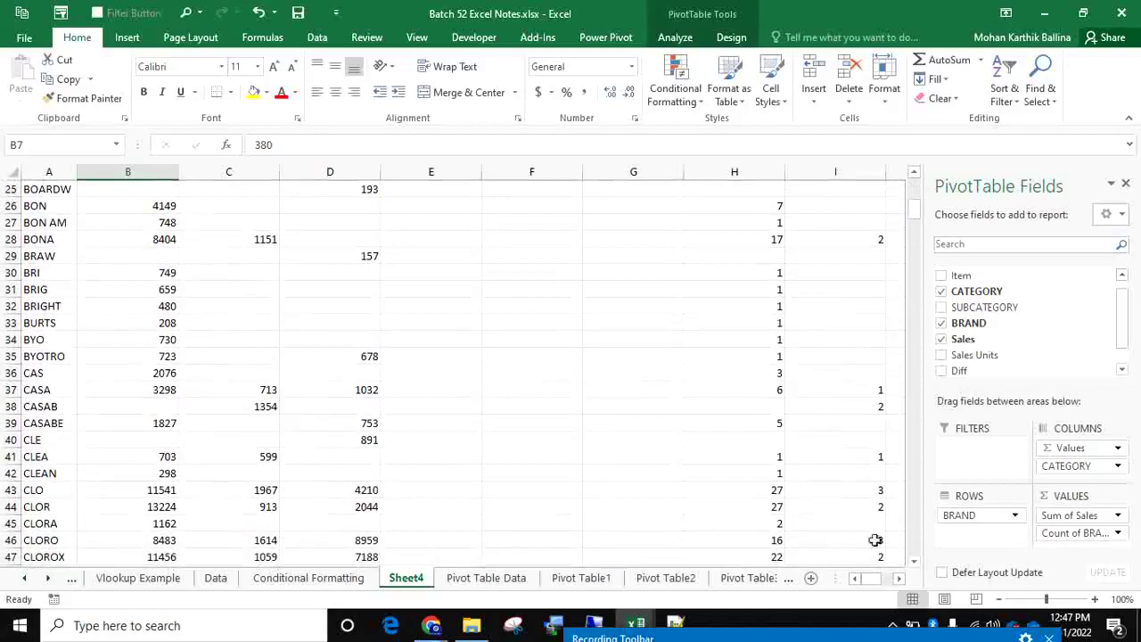
Remove Count of BRAND from the PivotTable's values and review each brand's sales by category.
{"action": "left_click_drag", "start_coordinate": [1075, 532], "coordinate": [1097, 346]}
{"action": "scroll", "coordinate": [279, 455], "scroll_direction": "up", "scroll_amount": 8}
{"action": "scroll", "coordinate": [275, 455], "scroll_direction": "down", "scroll_amount": 5}
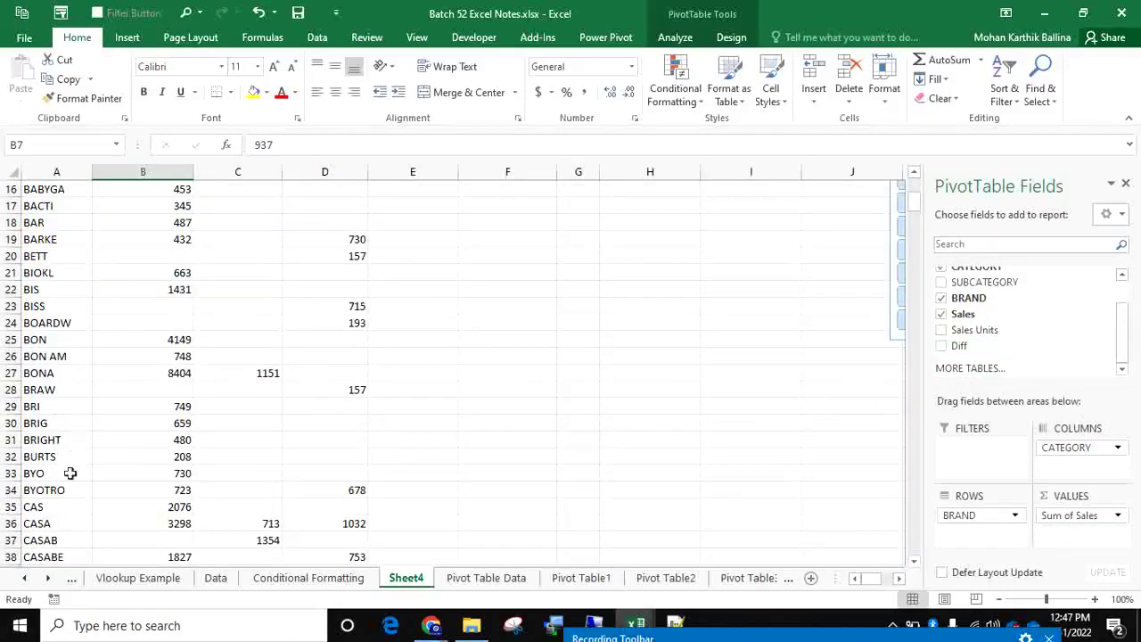
{"action": "left_click", "coordinate": [170, 289]}
{"action": "scroll", "coordinate": [275, 316], "scroll_direction": "up", "scroll_amount": 5}
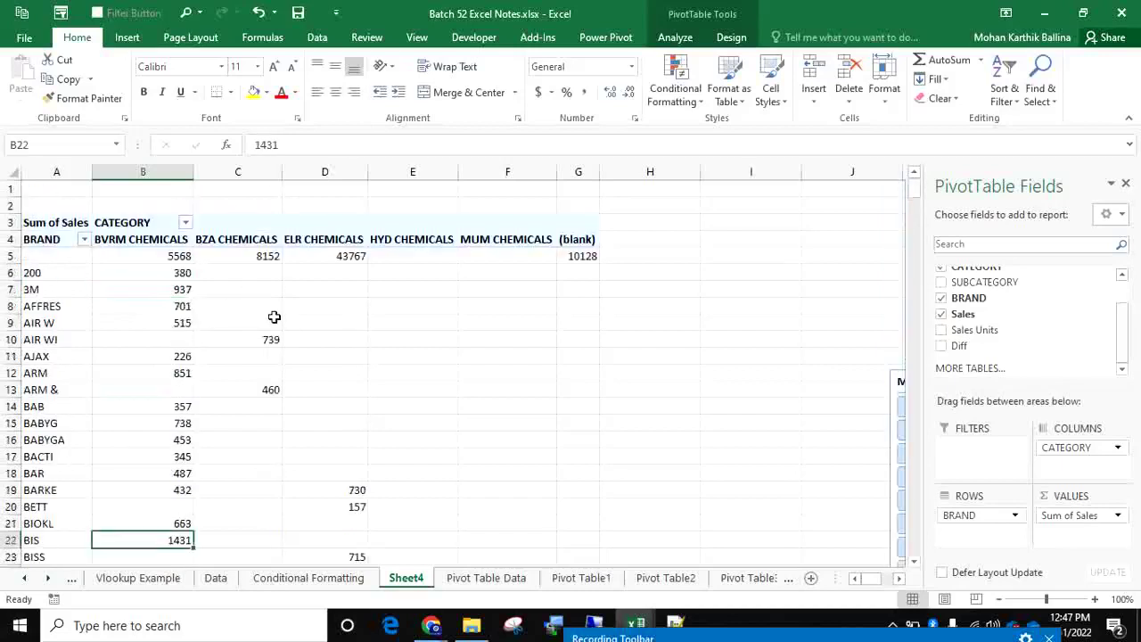
{"action": "scroll", "coordinate": [219, 400], "scroll_direction": "down", "scroll_amount": 10}
{"action": "scroll", "coordinate": [216, 401], "scroll_direction": "down", "scroll_amount": 3}
{"action": "scroll", "coordinate": [216, 401], "scroll_direction": "up", "scroll_amount": 4}
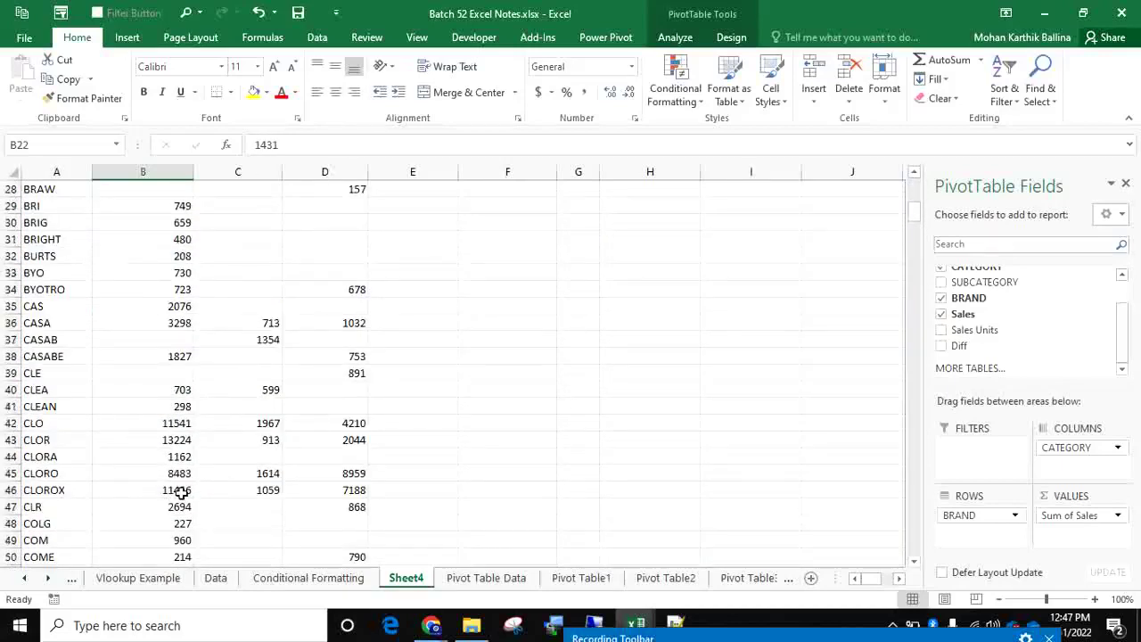
{"action": "scroll", "coordinate": [215, 435], "scroll_direction": "down", "scroll_amount": 9}
{"action": "scroll", "coordinate": [216, 434], "scroll_direction": "up", "scroll_amount": 18}
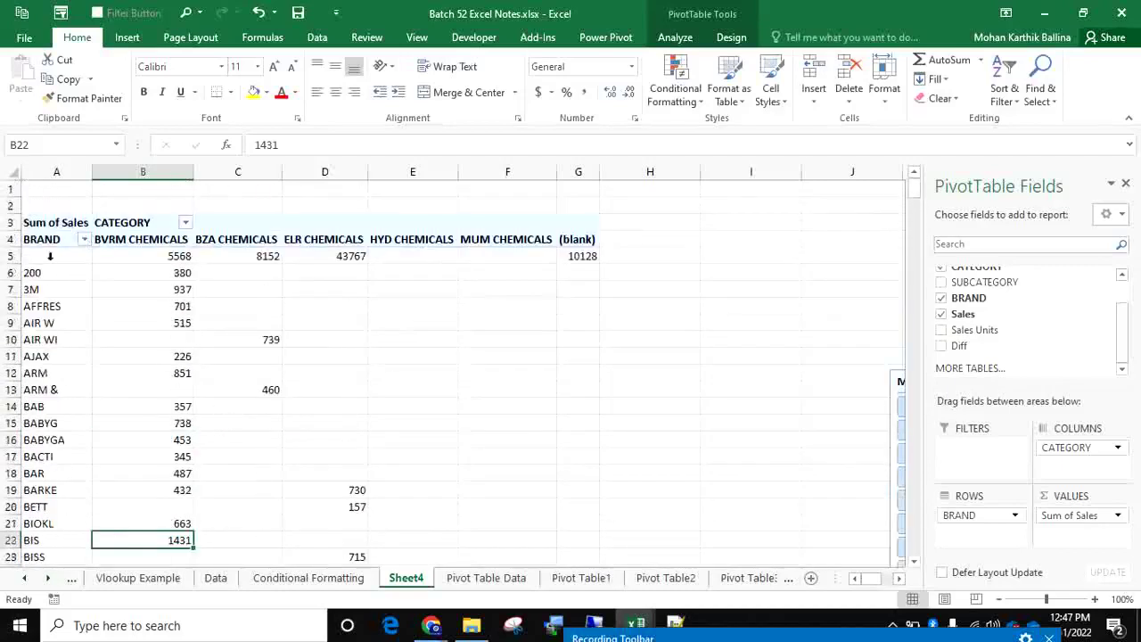
Freeze the panes above row 5 to keep the PivotTable's header rows in view.
{"action": "left_click", "coordinate": [12, 256]}
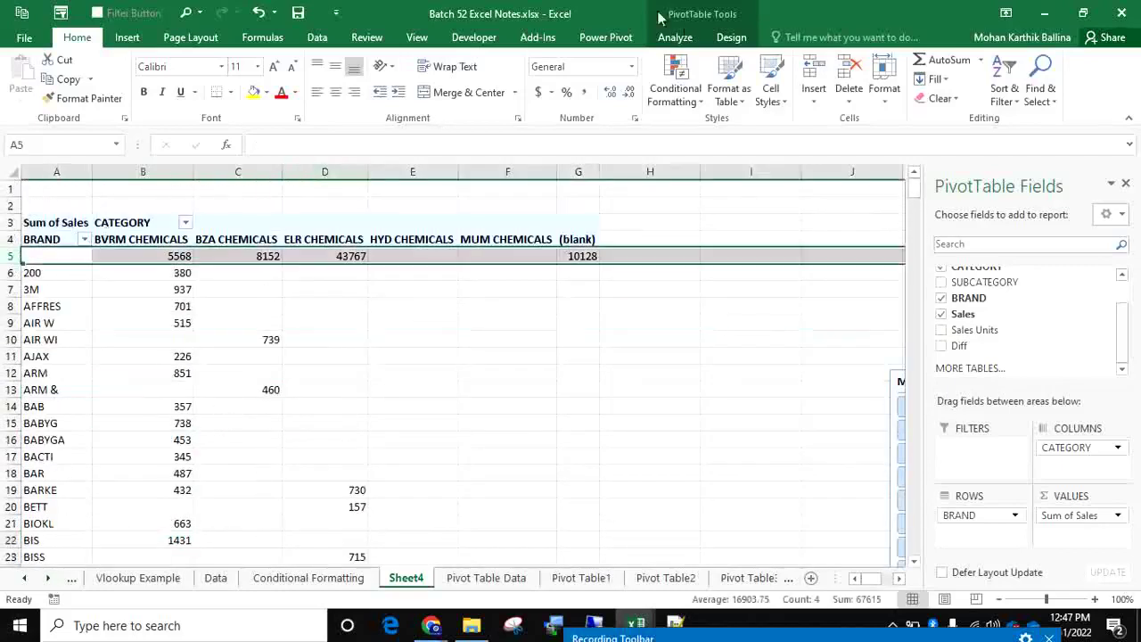
{"action": "left_click", "coordinate": [416, 37]}
{"action": "left_click", "coordinate": [547, 109]}
{"action": "left_click", "coordinate": [601, 116]}
{"action": "left_click", "coordinate": [293, 404]}
Read through the brand rows beneath the frozen headers to compare sales across the category columns.
{"action": "scroll", "coordinate": [290, 402], "scroll_direction": "down", "scroll_amount": 5}
{"action": "scroll", "coordinate": [290, 402], "scroll_direction": "down", "scroll_amount": 17}
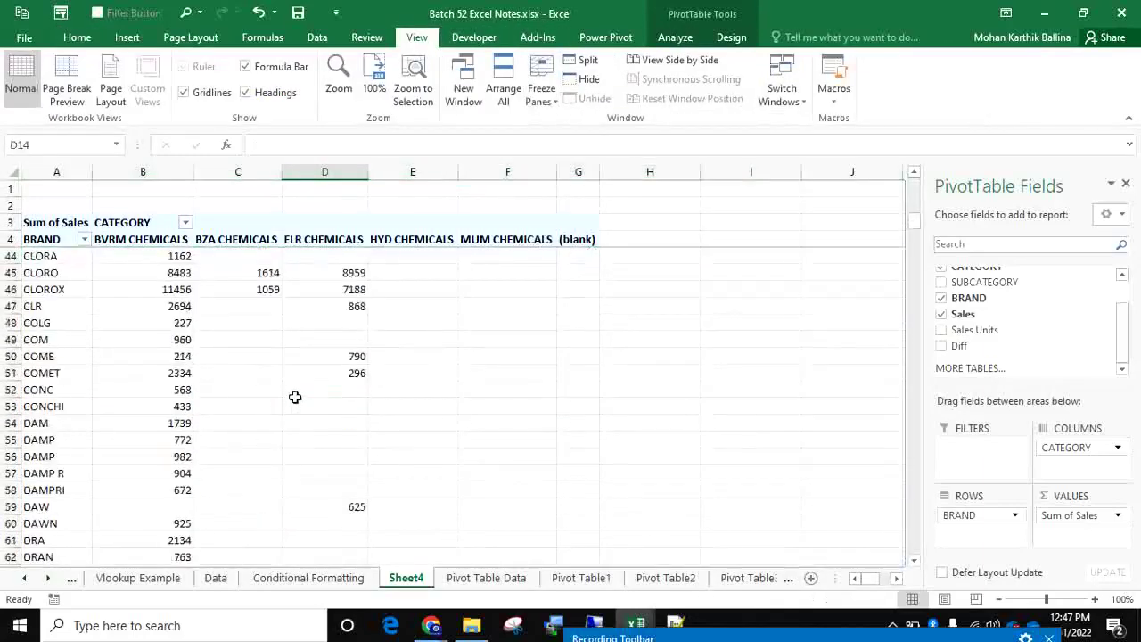
{"action": "scroll", "coordinate": [303, 387], "scroll_direction": "down", "scroll_amount": 2}
{"action": "scroll", "coordinate": [303, 387], "scroll_direction": "up", "scroll_amount": 1}
{"action": "scroll", "coordinate": [303, 387], "scroll_direction": "down", "scroll_amount": 5}
{"action": "scroll", "coordinate": [309, 381], "scroll_direction": "up", "scroll_amount": 8}
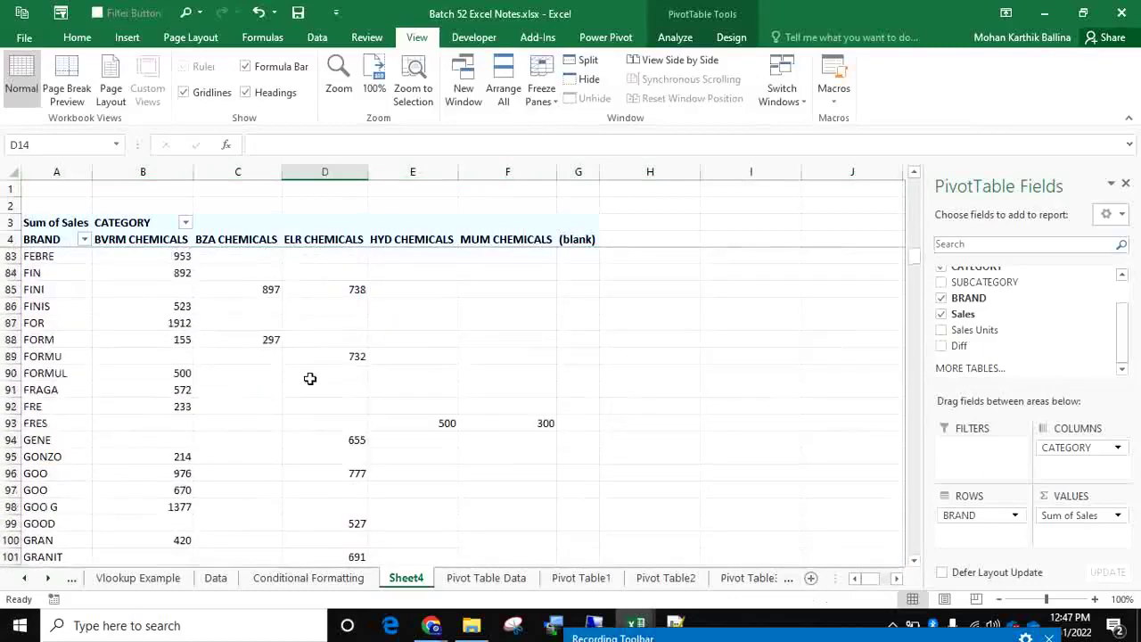
{"action": "scroll", "coordinate": [313, 376], "scroll_direction": "down", "scroll_amount": 3}
{"action": "scroll", "coordinate": [312, 377], "scroll_direction": "down", "scroll_amount": 20}
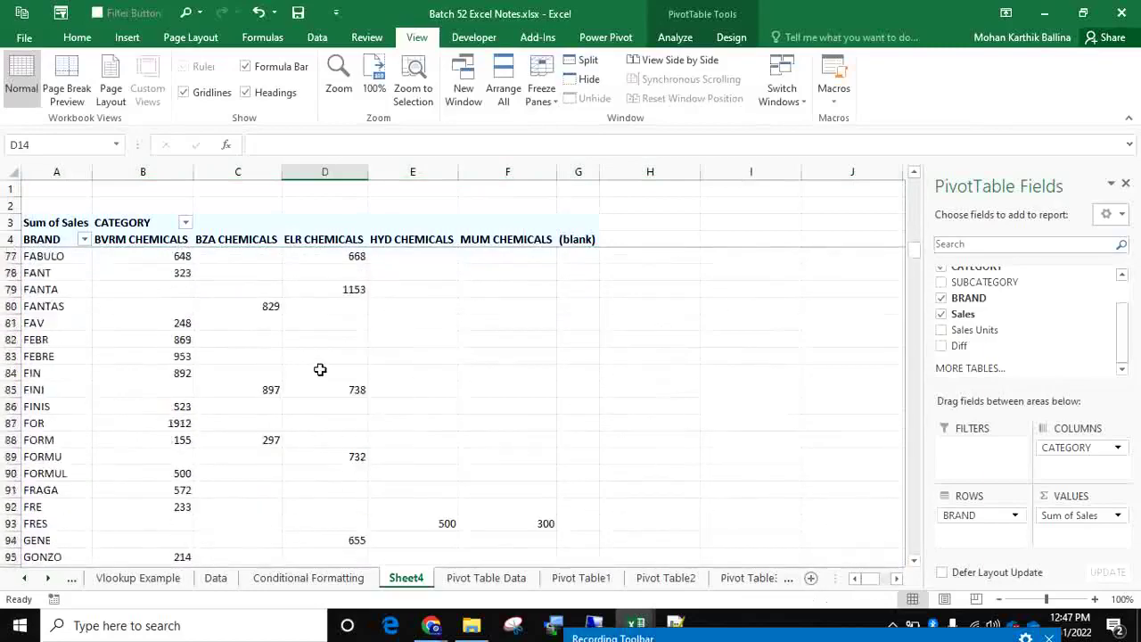
Examine the sales of the METH and METHO brands across the BVRM, BZA and ELR CHEMICALS columns of the pivot table.
{"action": "scroll", "coordinate": [322, 365], "scroll_direction": "down", "scroll_amount": 1}
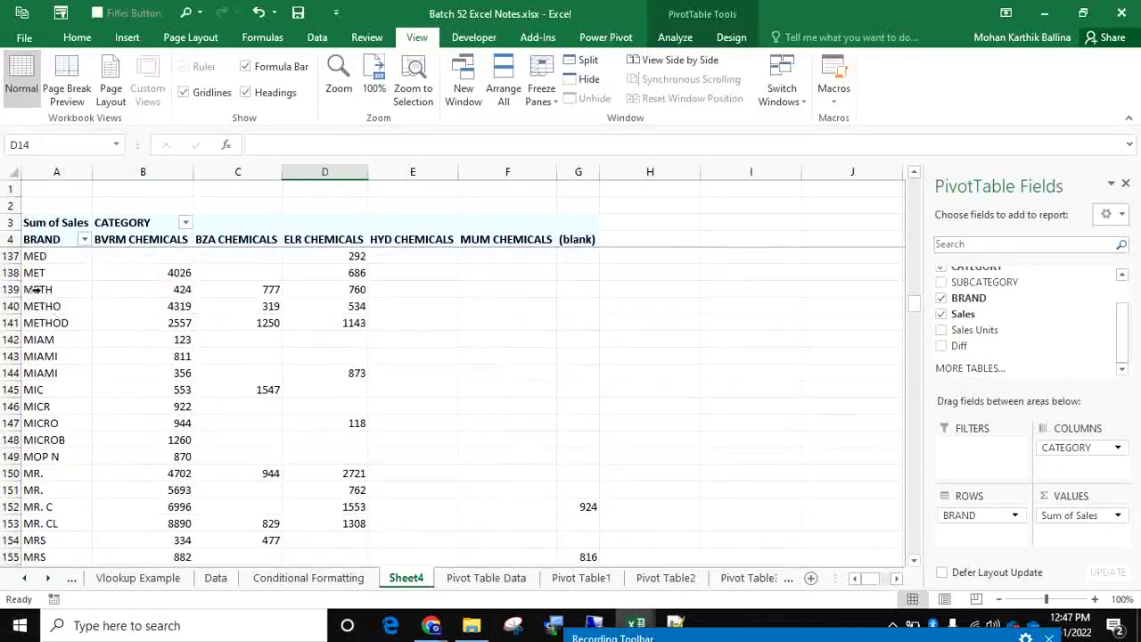
{"action": "left_click", "coordinate": [62, 290]}
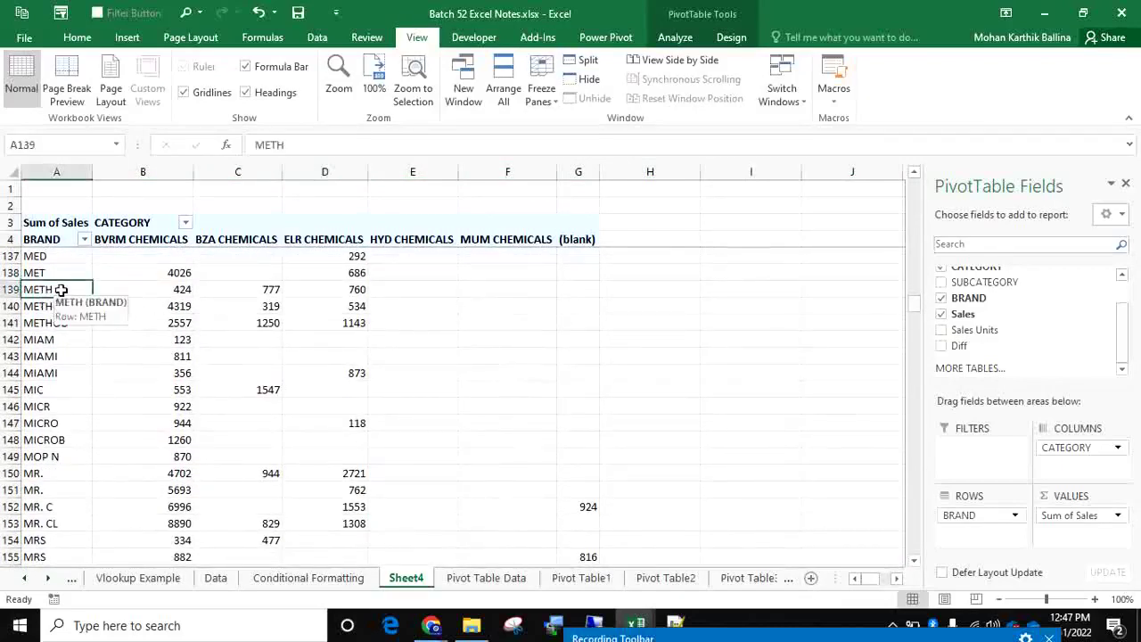
{"action": "left_click", "coordinate": [178, 240]}
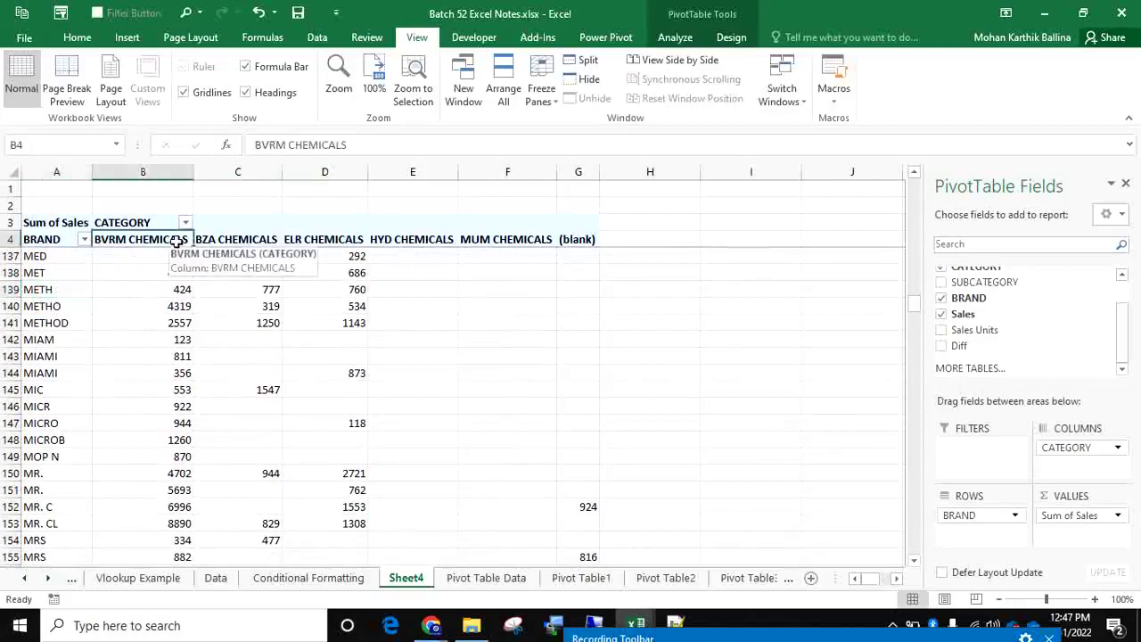
{"action": "left_click", "coordinate": [182, 306]}
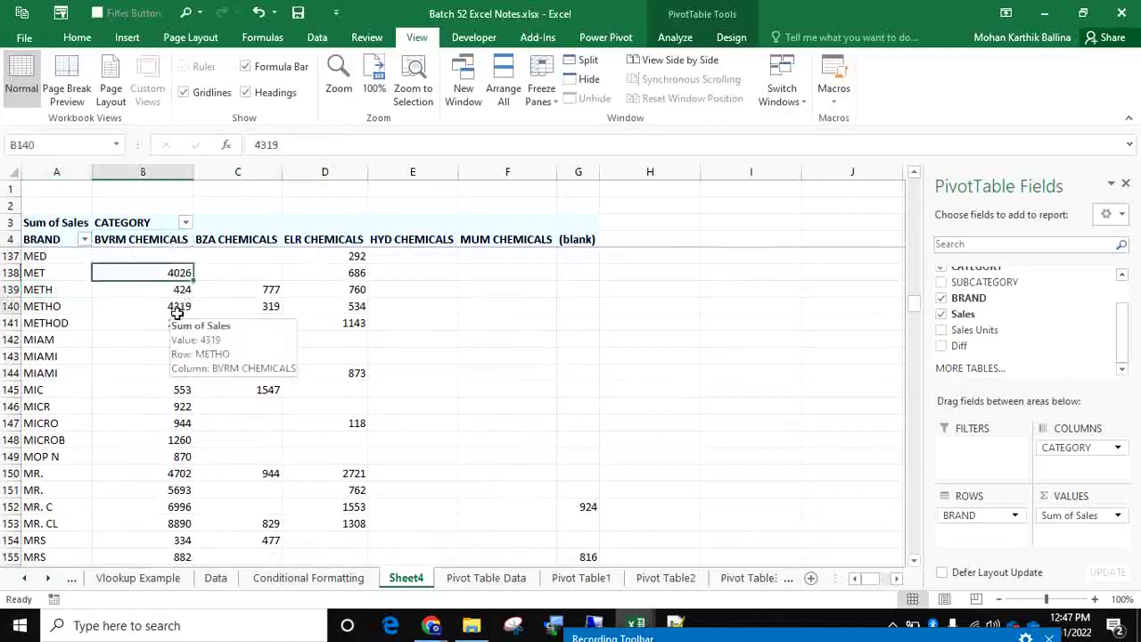
{"action": "left_click", "coordinate": [262, 239]}
{"action": "left_click", "coordinate": [261, 306]}
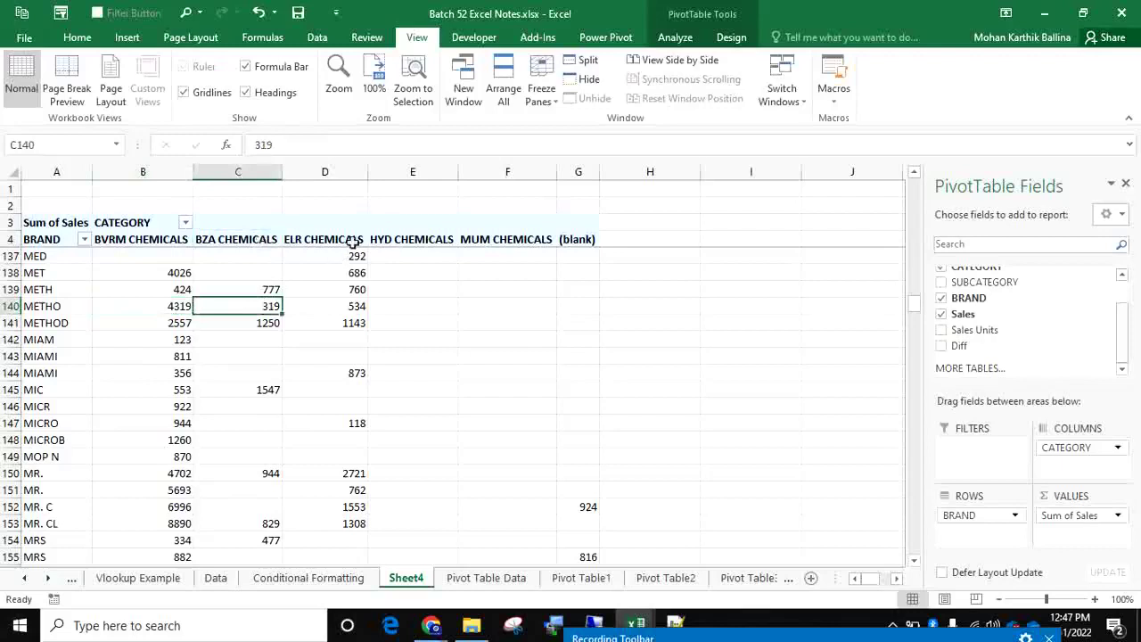
{"action": "left_click", "coordinate": [344, 306]}
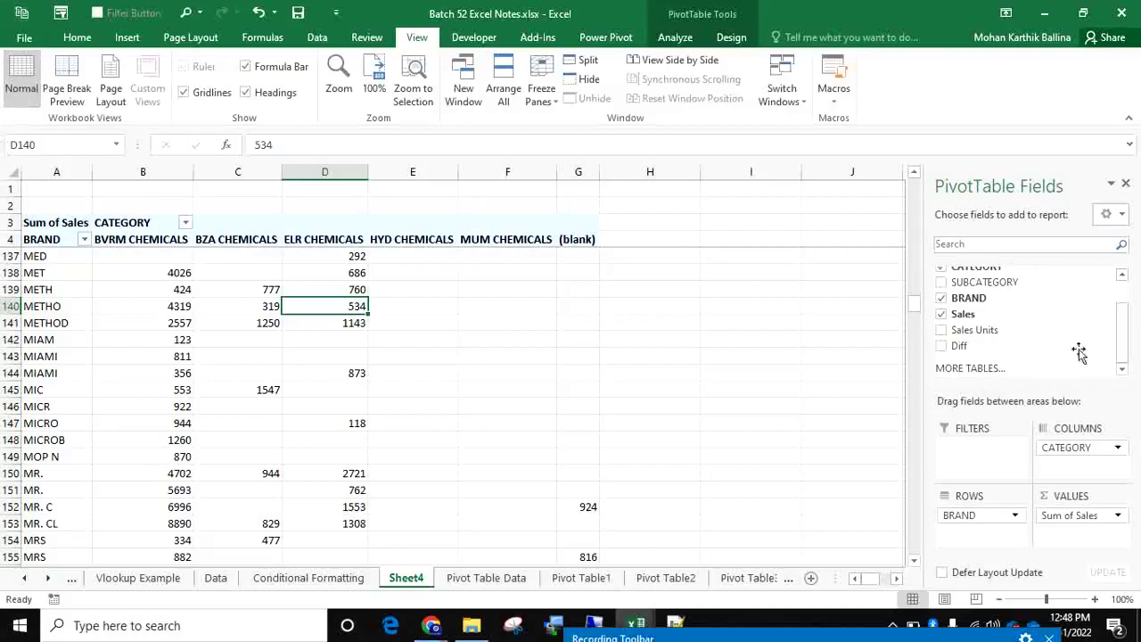
Remove the CATEGORY field from the pivot table's columns and look through the per-brand sales.
{"action": "left_click_drag", "start_coordinate": [1068, 449], "coordinate": [1007, 341]}
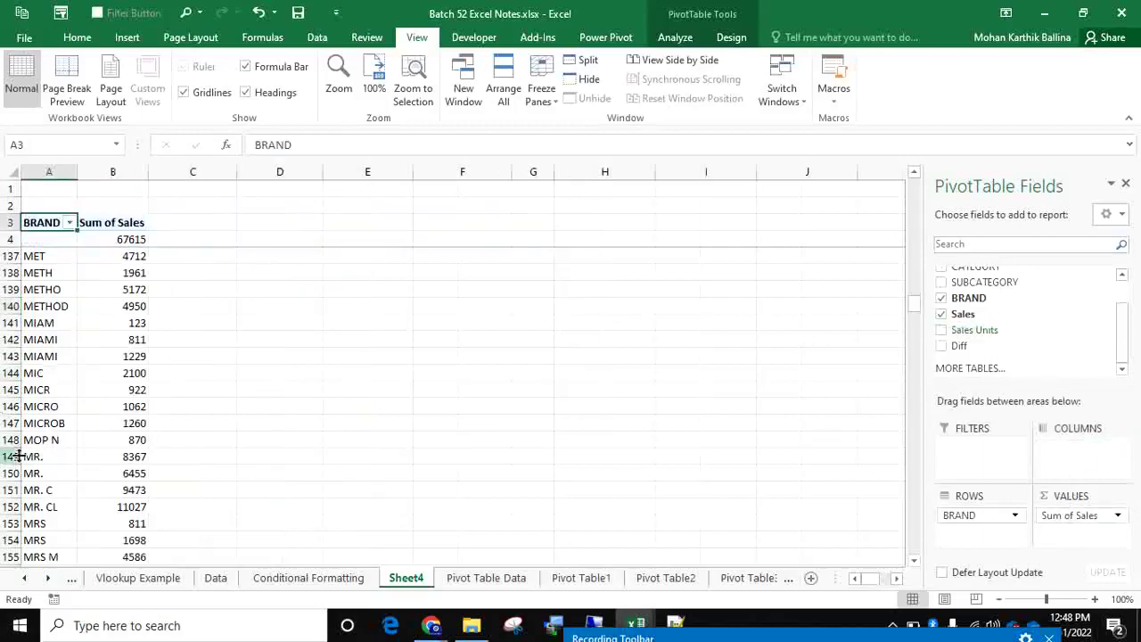
{"action": "scroll", "coordinate": [58, 459], "scroll_direction": "down", "scroll_amount": 6}
{"action": "scroll", "coordinate": [60, 459], "scroll_direction": "down", "scroll_amount": 20}
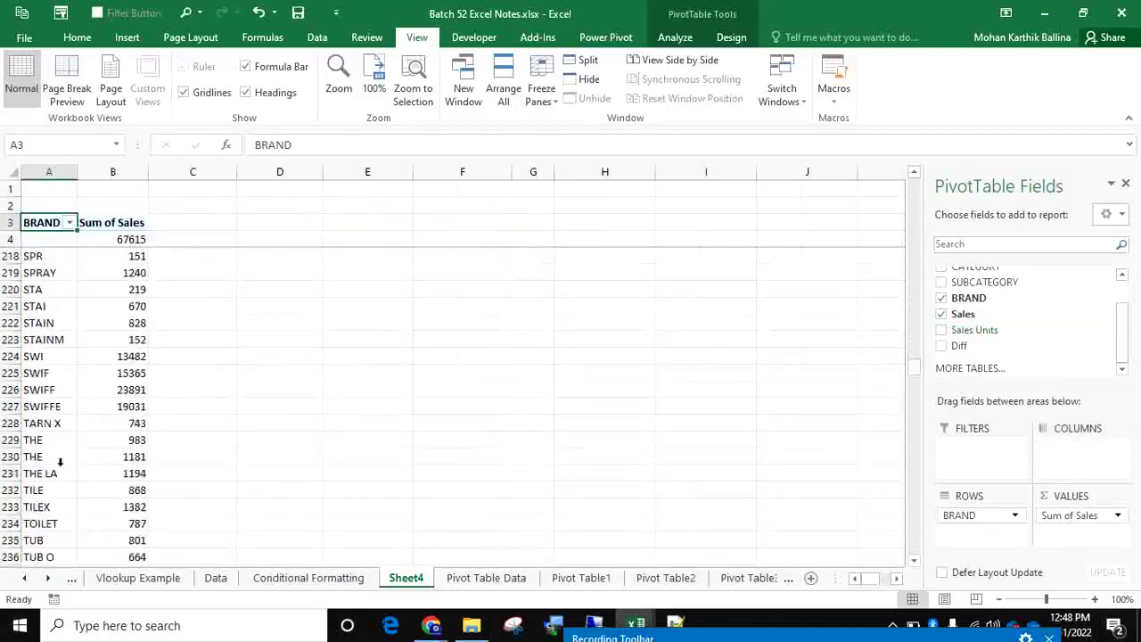
{"action": "scroll", "coordinate": [992, 307], "scroll_direction": "up", "scroll_amount": 8}
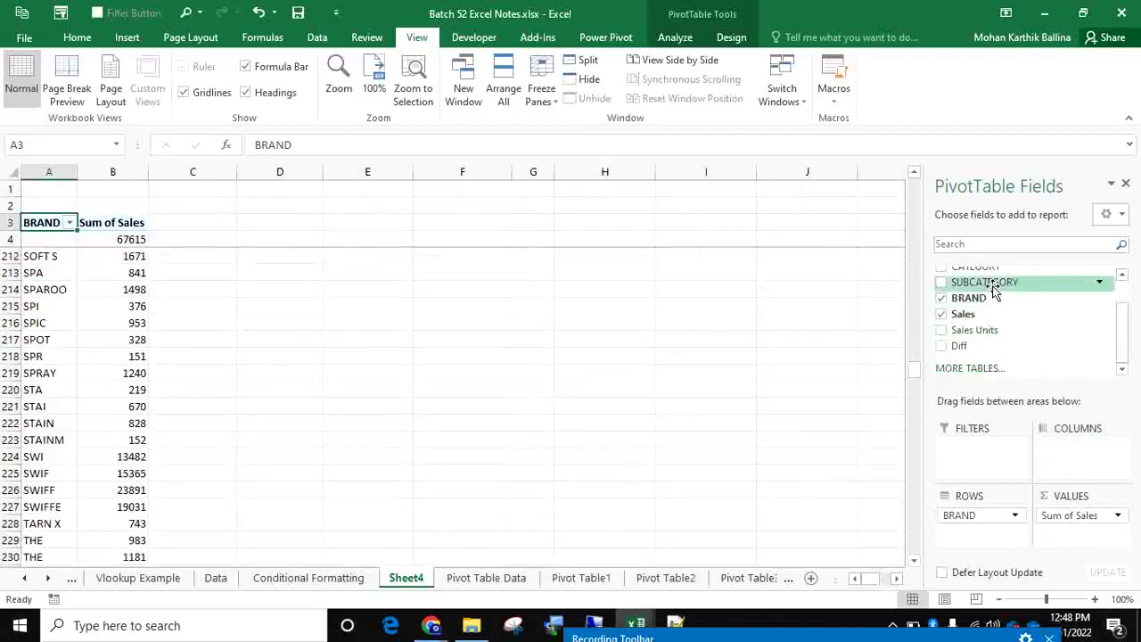
Replace BRAND with CATEGORY in the pivot table's rows and move the Market slicer closer to the table.
{"action": "left_click_drag", "start_coordinate": [1004, 269], "coordinate": [1011, 326]}
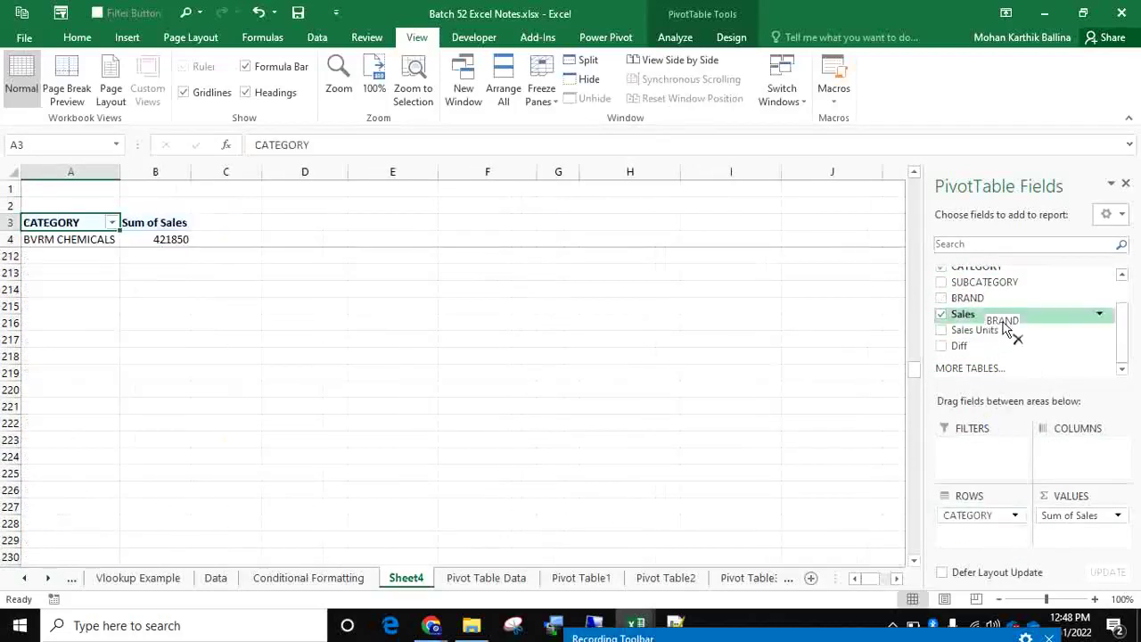
{"action": "scroll", "coordinate": [295, 393], "scroll_direction": "up", "scroll_amount": 20}
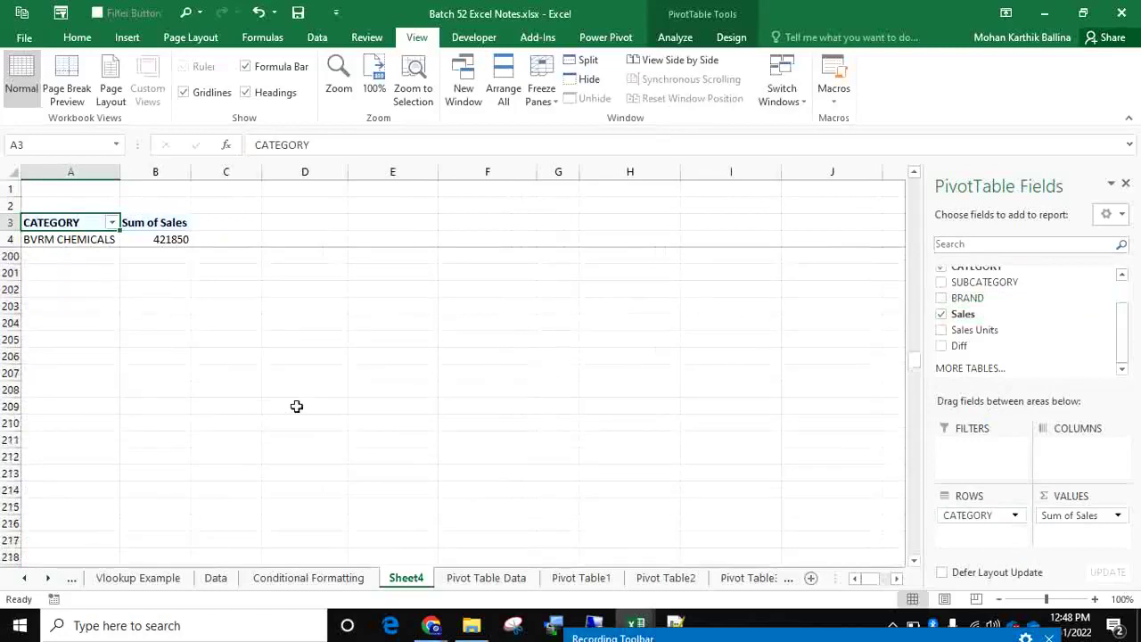
{"action": "scroll", "coordinate": [288, 356], "scroll_direction": "up", "scroll_amount": 18}
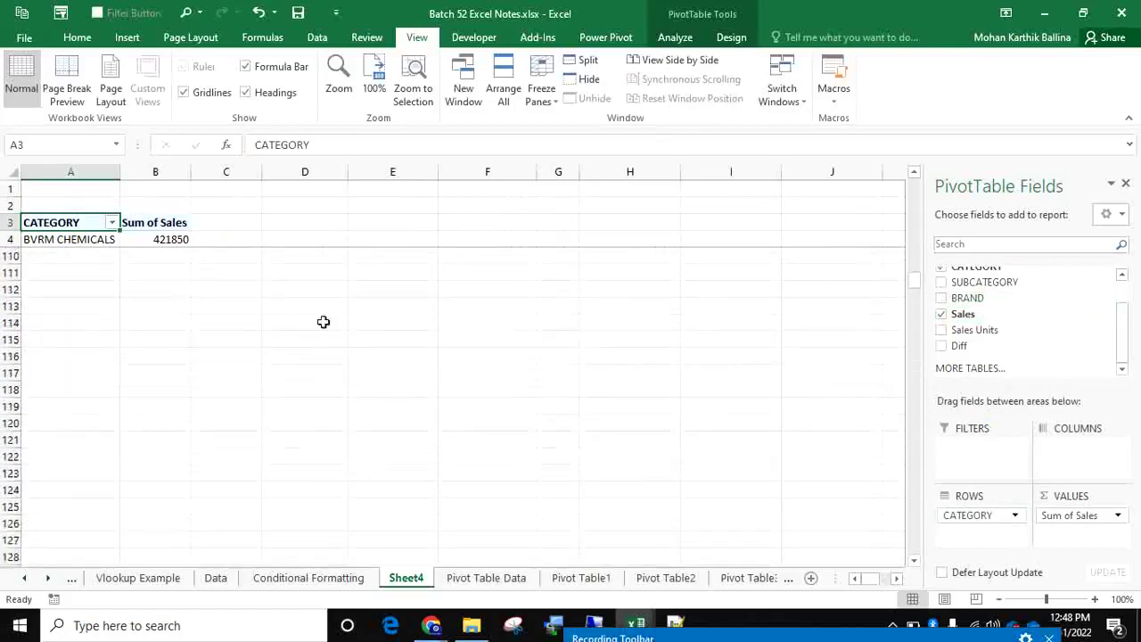
{"action": "left_click_drag", "start_coordinate": [915, 273], "coordinate": [917, 160]}
{"action": "left_click_drag", "start_coordinate": [889, 381], "coordinate": [457, 296]}
{"action": "left_click_drag", "start_coordinate": [71, 239], "coordinate": [109, 269]}
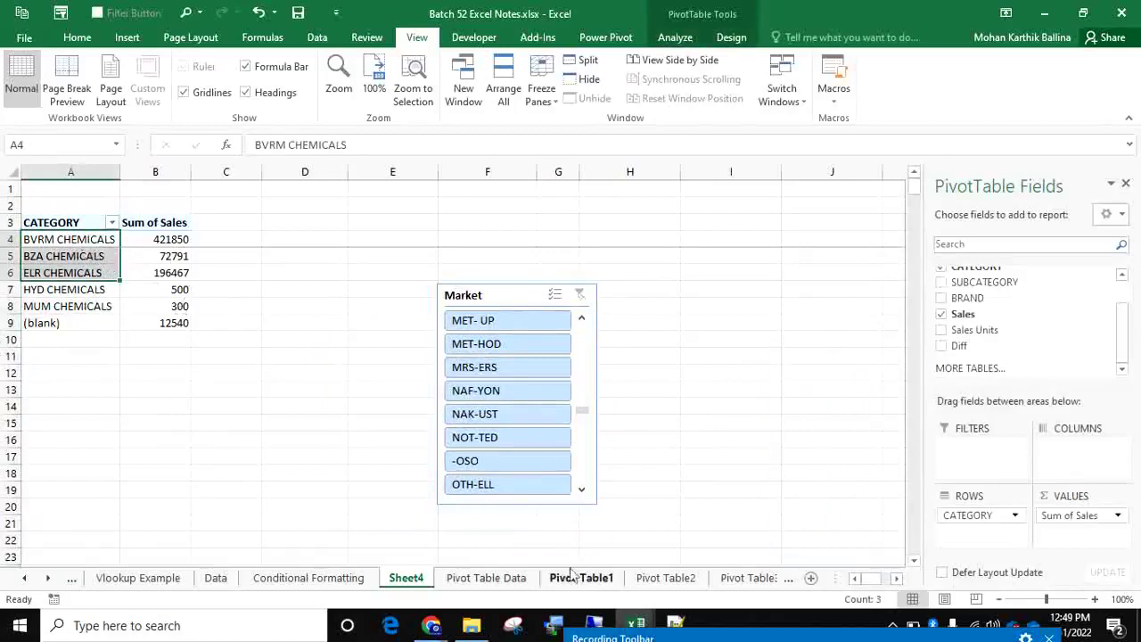
On the Pivot Table Data sheet, copy the last record, row 1308, down into rows 1309 to 1311.
{"action": "left_click", "coordinate": [494, 578]}
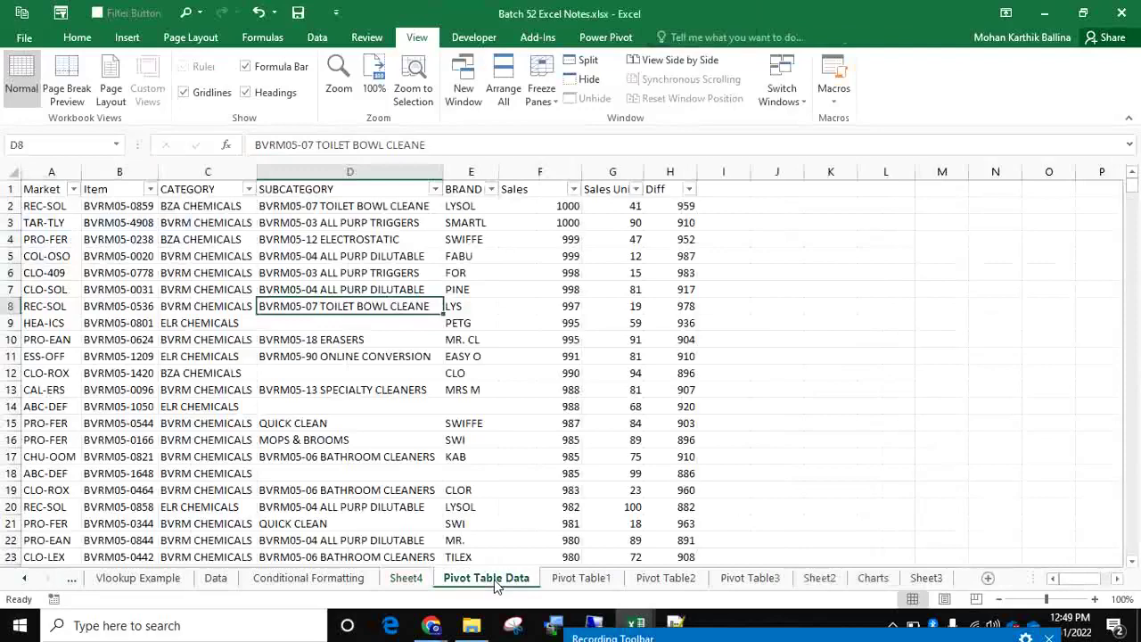
{"action": "left_click_drag", "start_coordinate": [1102, 340], "coordinate": [1139, 12]}
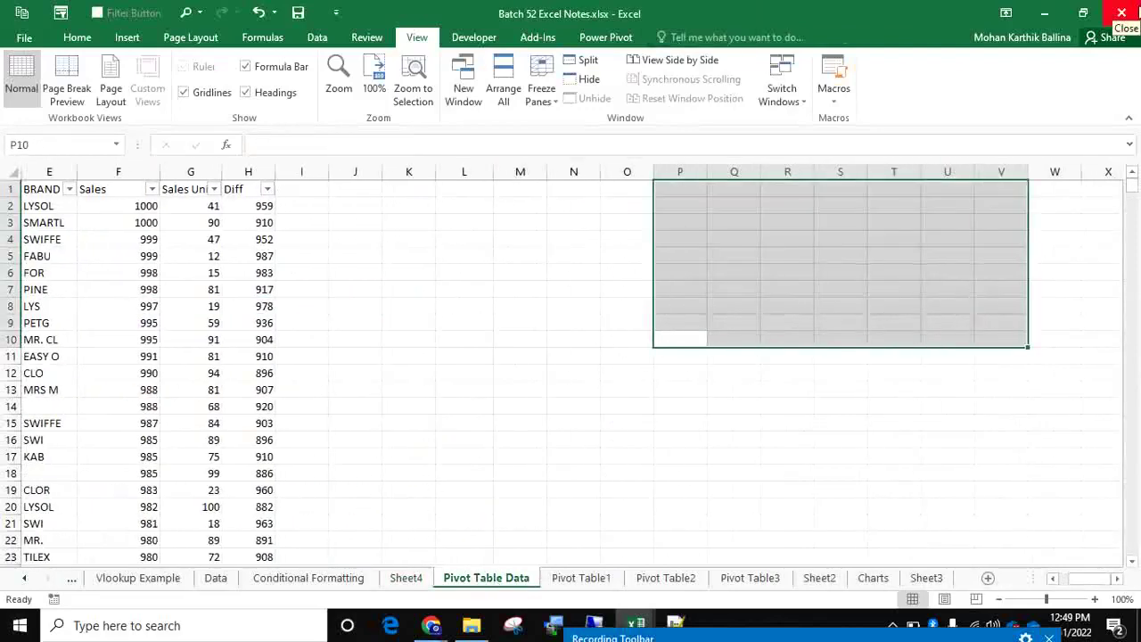
{"action": "key", "text": "ctrl+Left"}
{"action": "key", "text": "ctrl+Left"}
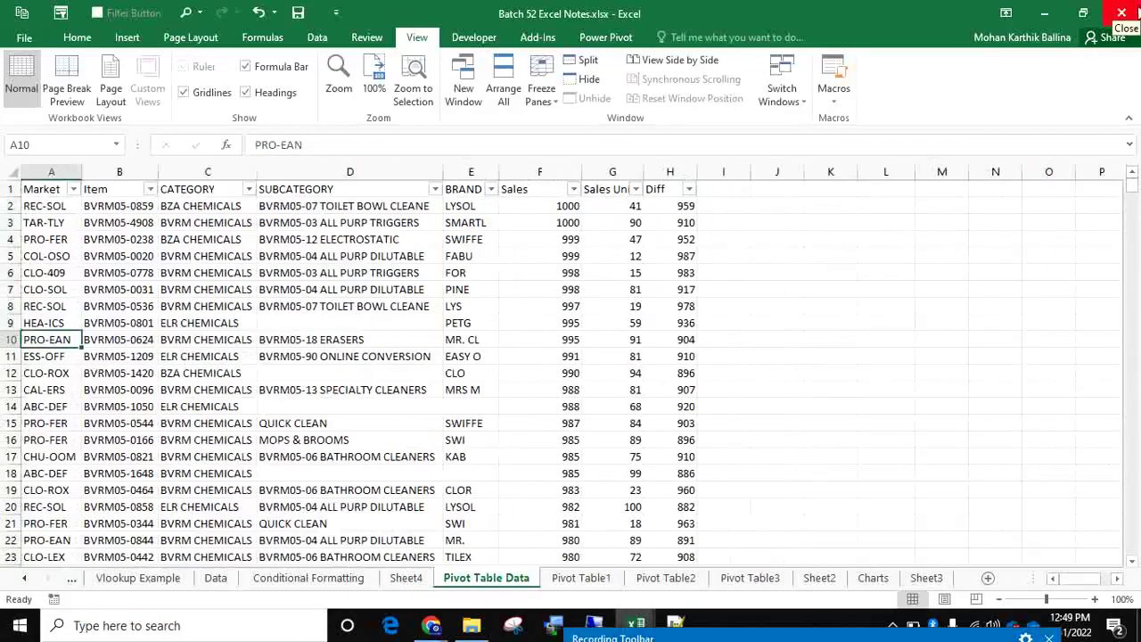
{"action": "key", "text": "ctrl+Down"}
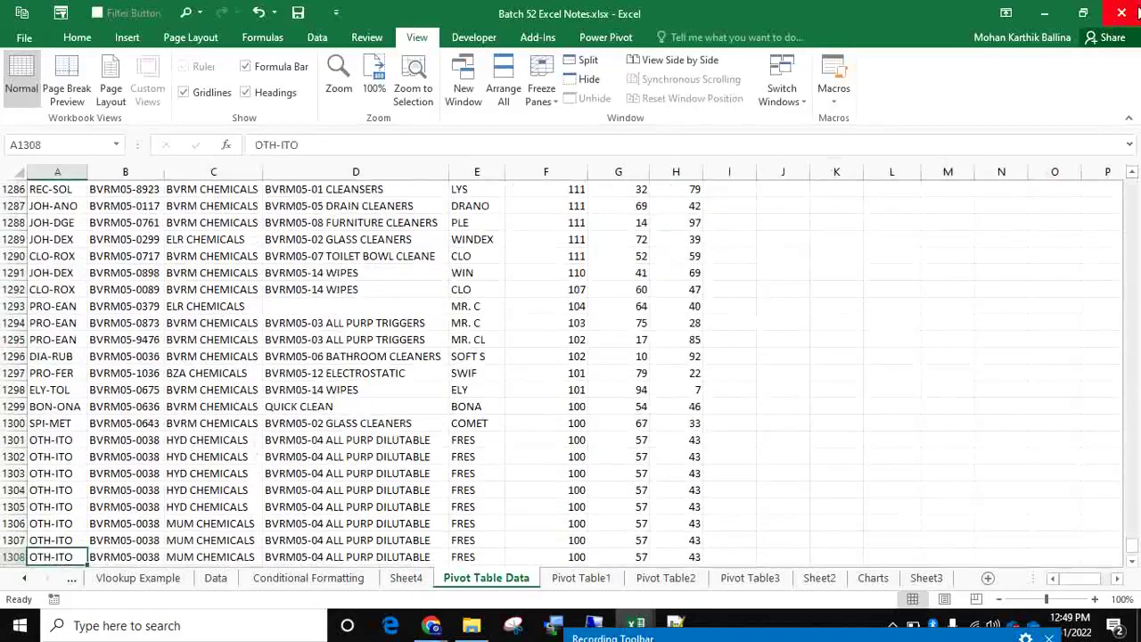
{"action": "key", "text": "ctrl+shift+Right"}
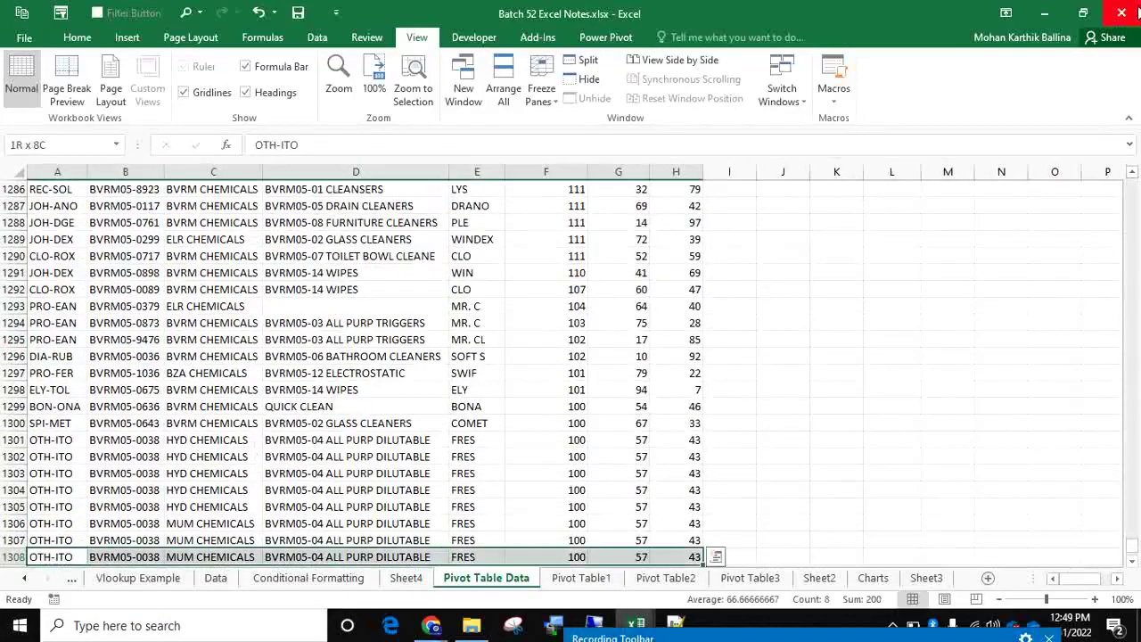
{"action": "key", "text": "shift+Down"}
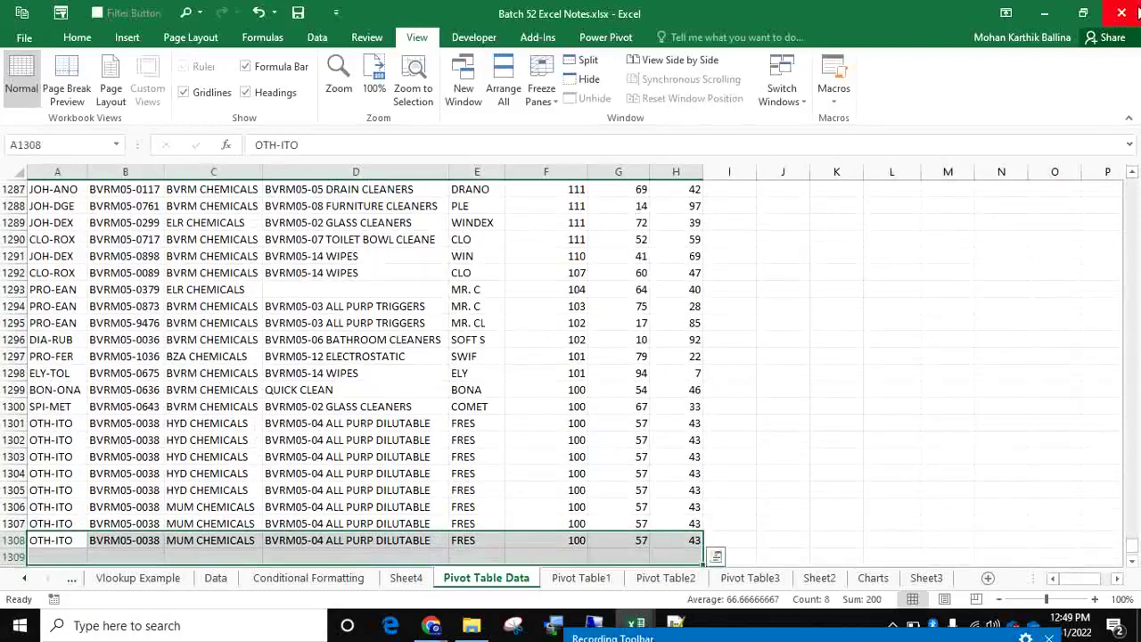
{"action": "key", "text": "ctrl+q"}
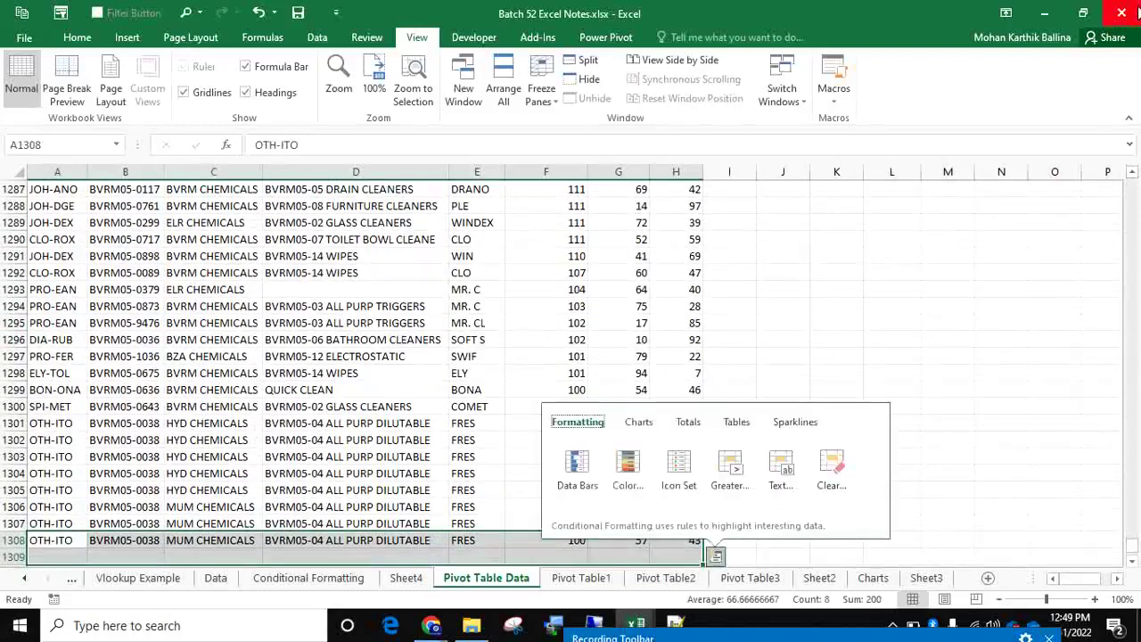
{"action": "key", "text": "Escape"}
{"action": "key", "text": "shift+Down"}
{"action": "key", "text": "shift+Down"}
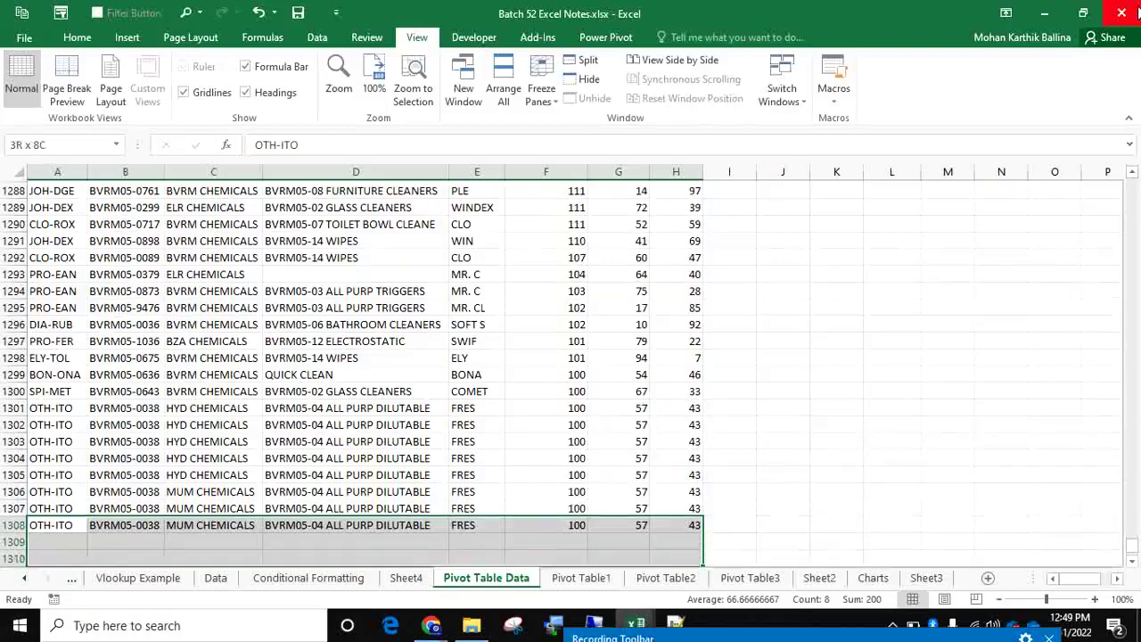
{"action": "key", "text": "ctrl+d"}
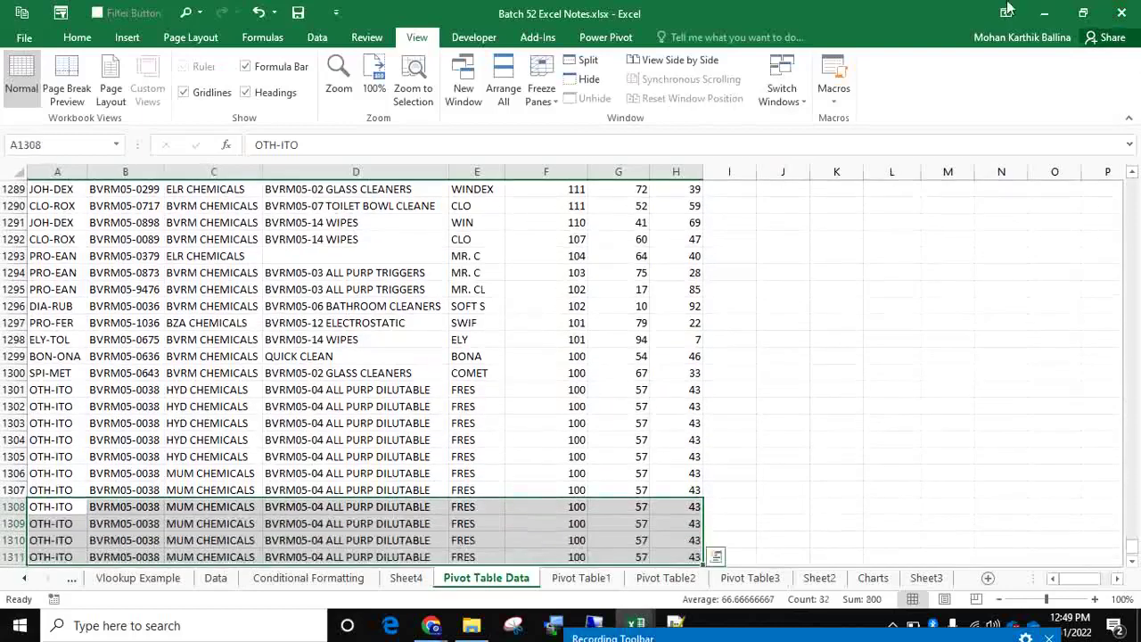
Change the category in cell C1309 to CHE CHEMICALS.
{"action": "left_click", "coordinate": [330, 524]}
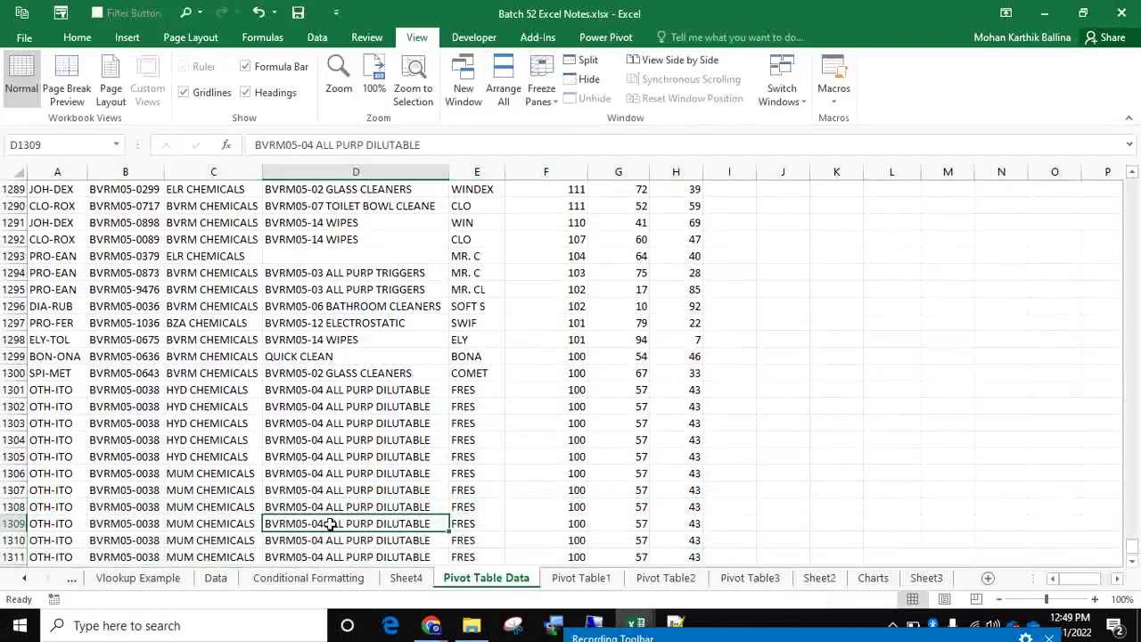
{"action": "key", "text": "Left"}
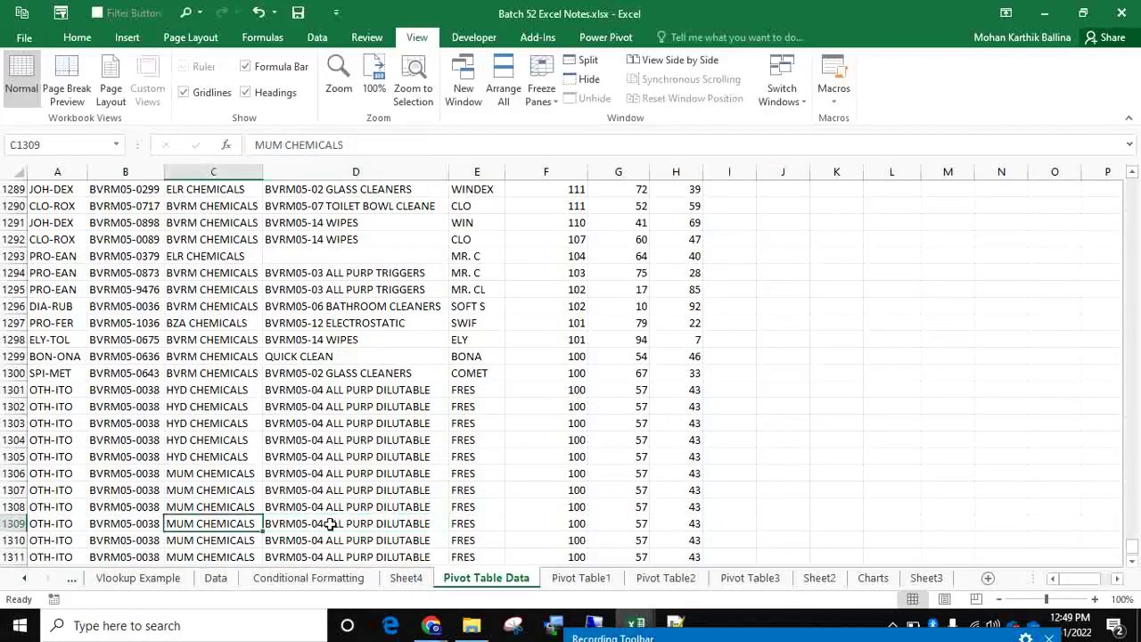
{"action": "type", "text": "CH"}
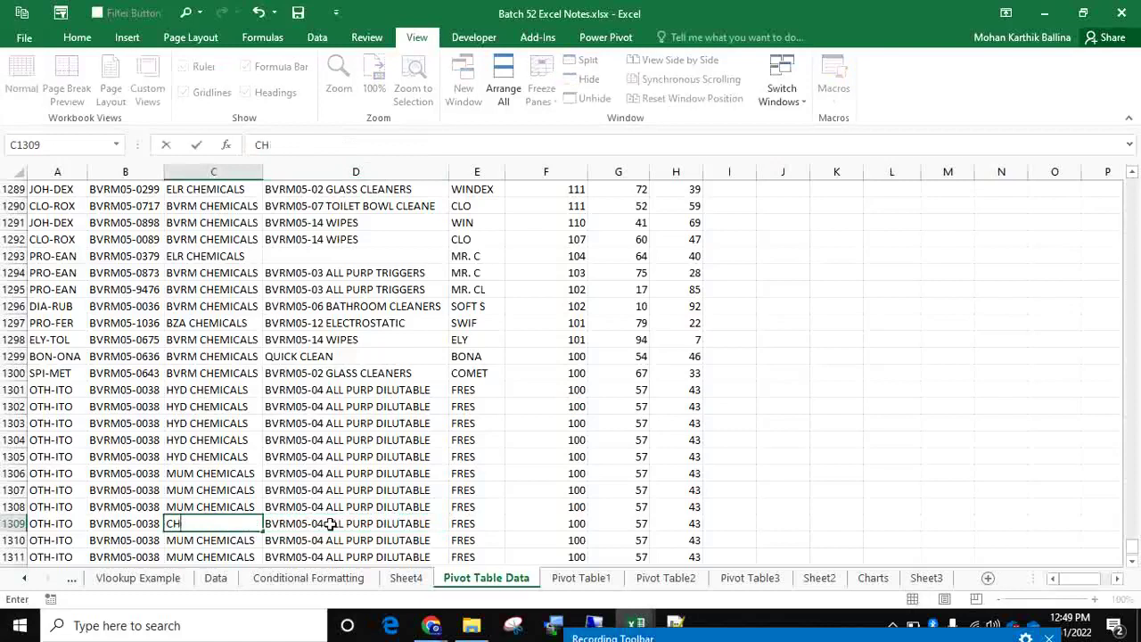
{"action": "type", "text": "e CH"}
{"action": "left_click", "coordinate": [330, 524]}
{"action": "key", "text": "Down"}
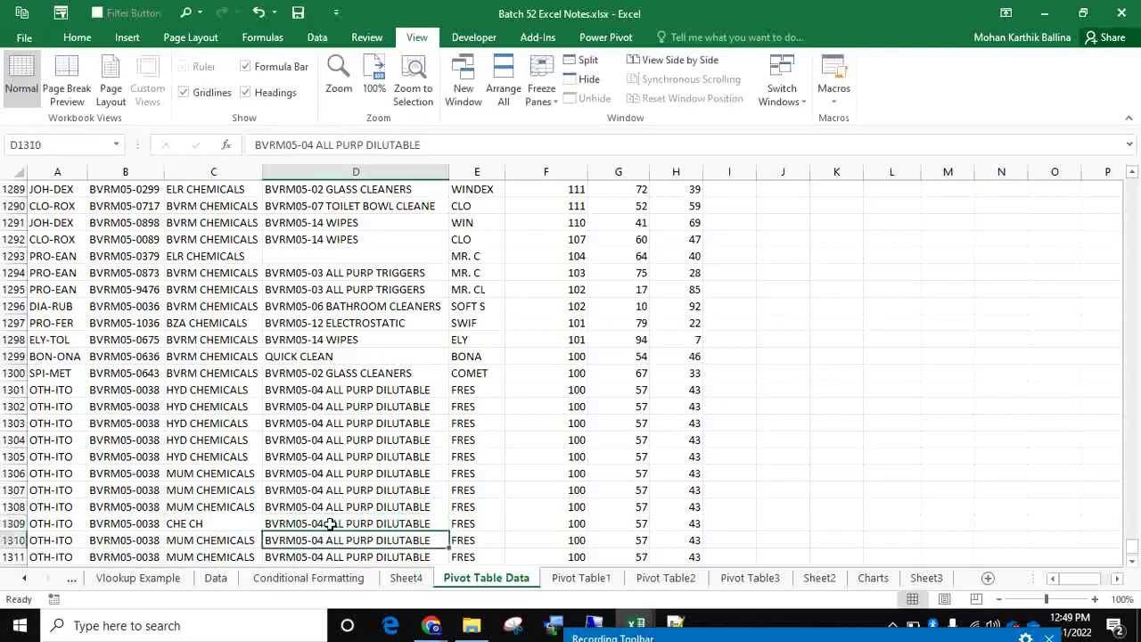
{"action": "key", "text": "Up"}
{"action": "key", "text": "Left"}
{"action": "key", "text": "F2"}
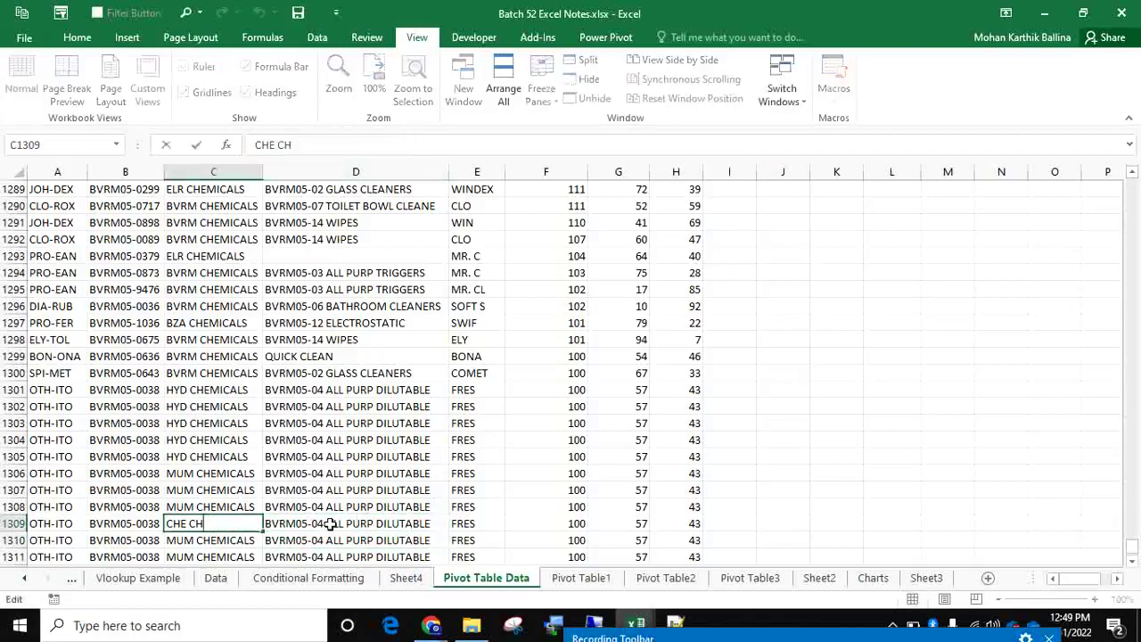
{"action": "type", "text": "EMICALS"}
{"action": "key", "text": "ctrl+Return"}
Fill the CHE CHEMICALS category down from C1309 through C1311.
{"action": "key", "text": "shift+Down"}
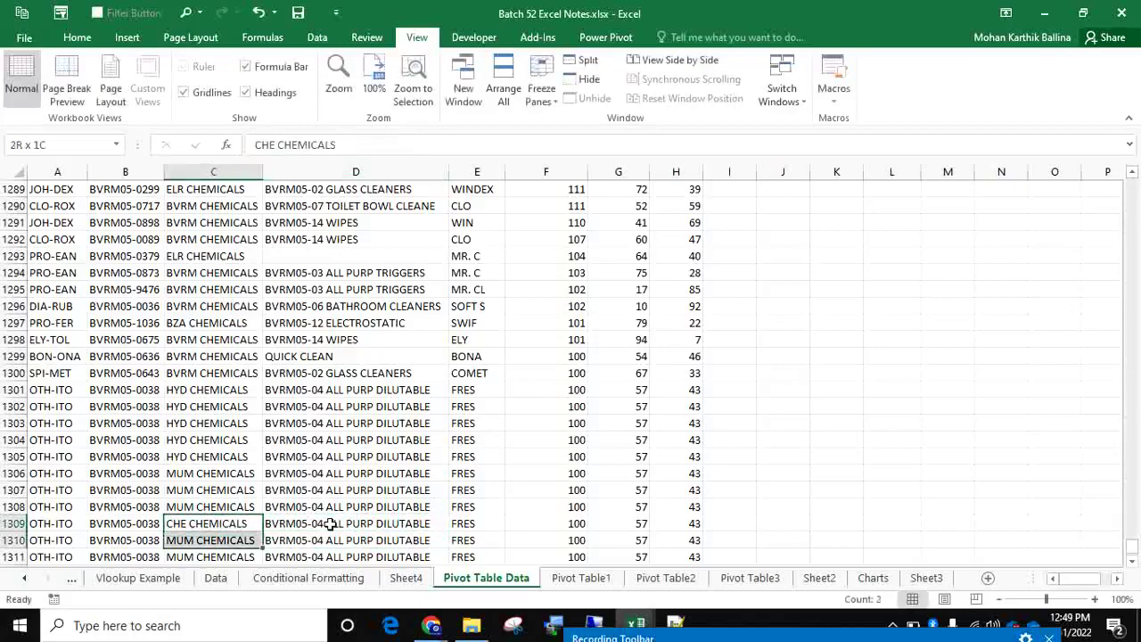
{"action": "key", "text": "shift+Down"}
{"action": "key", "text": "ctrl+d"}
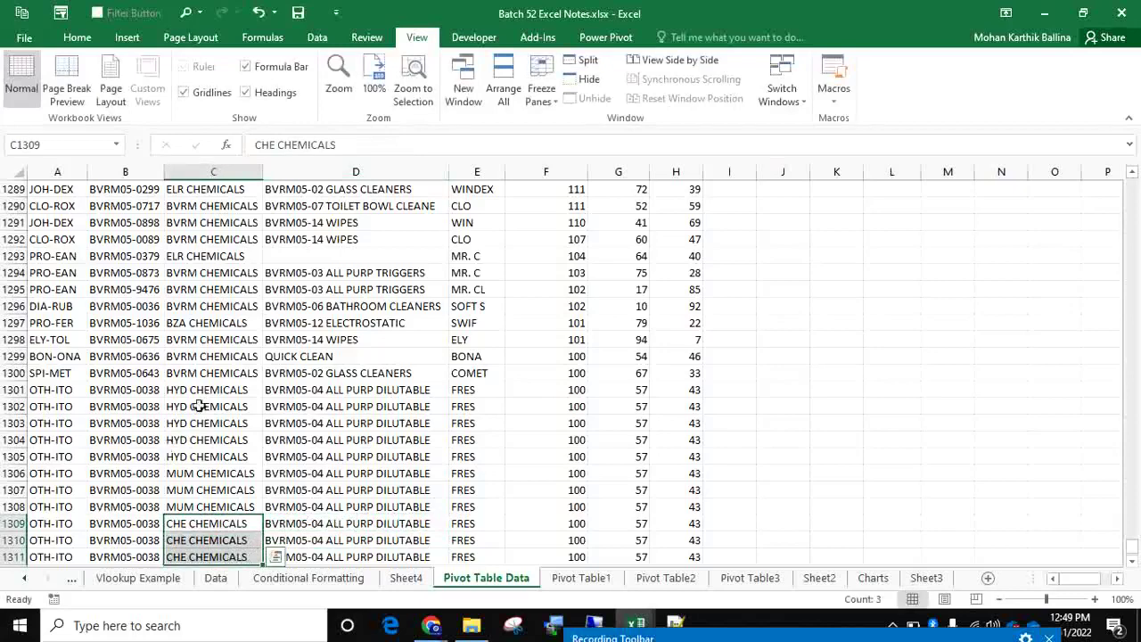
{"action": "left_click", "coordinate": [313, 355]}
{"action": "scroll", "coordinate": [303, 353], "scroll_direction": "down", "scroll_amount": 3}
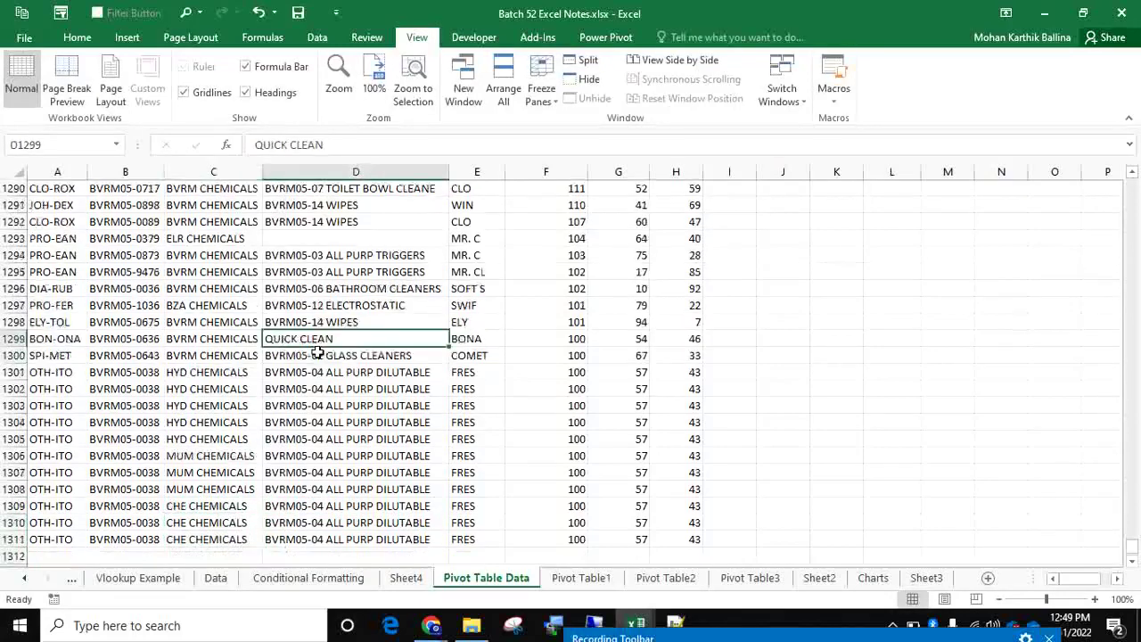
Return to Sheet4 and refresh the pivot table of sales by category.
{"action": "left_click", "coordinate": [409, 579]}
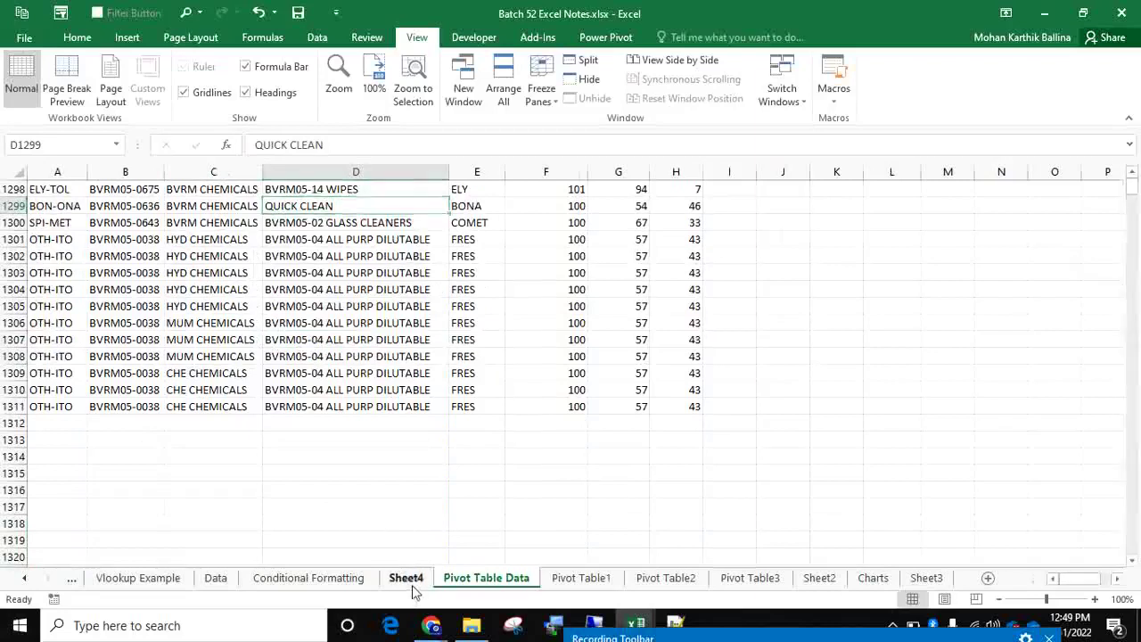
{"action": "left_click", "coordinate": [67, 264]}
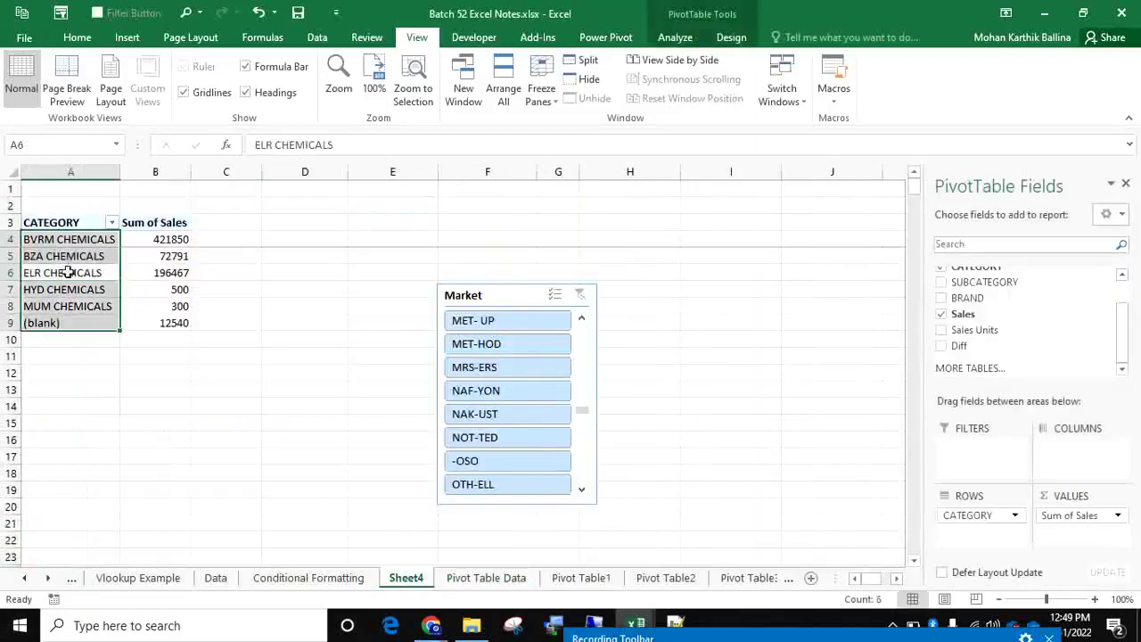
{"action": "left_click", "coordinate": [68, 273]}
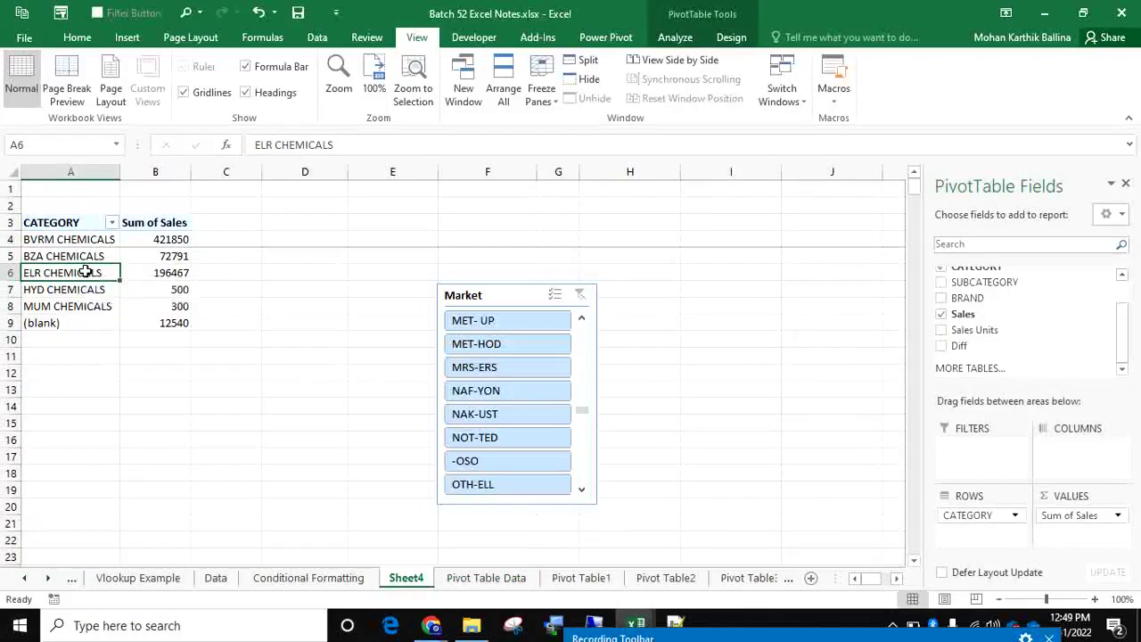
{"action": "right_click", "coordinate": [91, 275]}
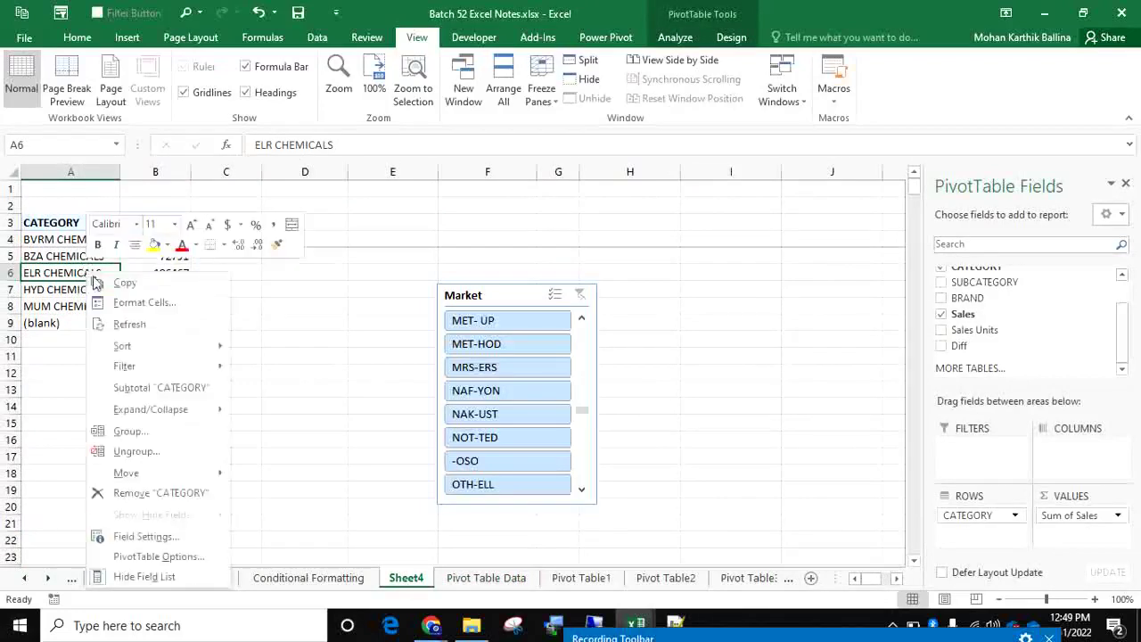
{"action": "left_click", "coordinate": [139, 325]}
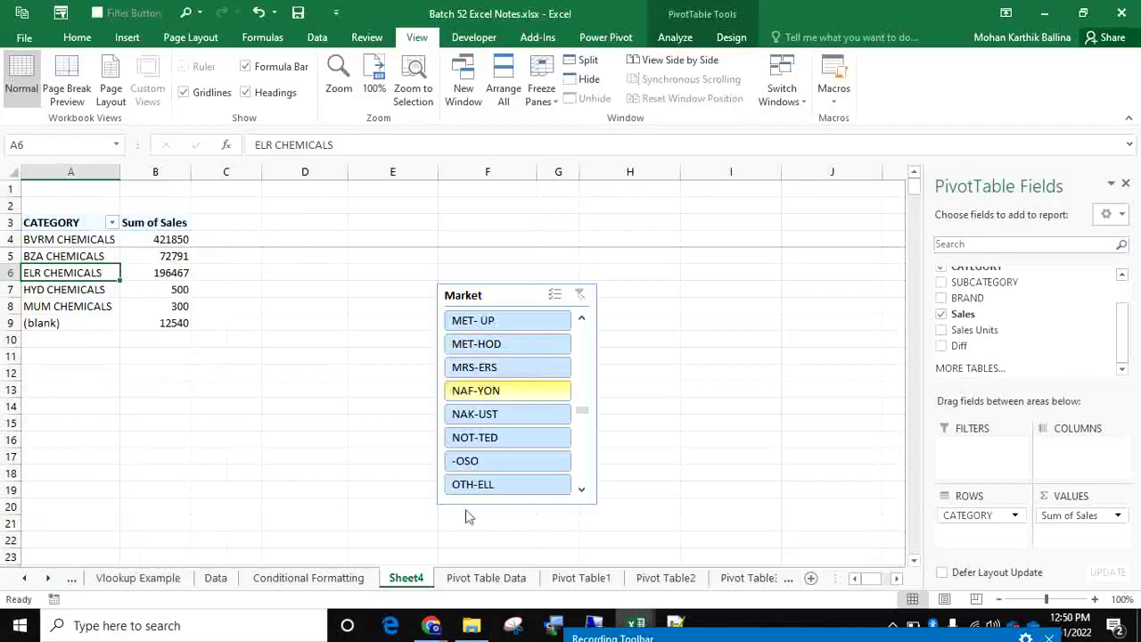
Review the CHE CHEMICALS records in rows 1309 to 1311 on the Pivot Table Data sheet.
{"action": "left_click", "coordinate": [500, 578]}
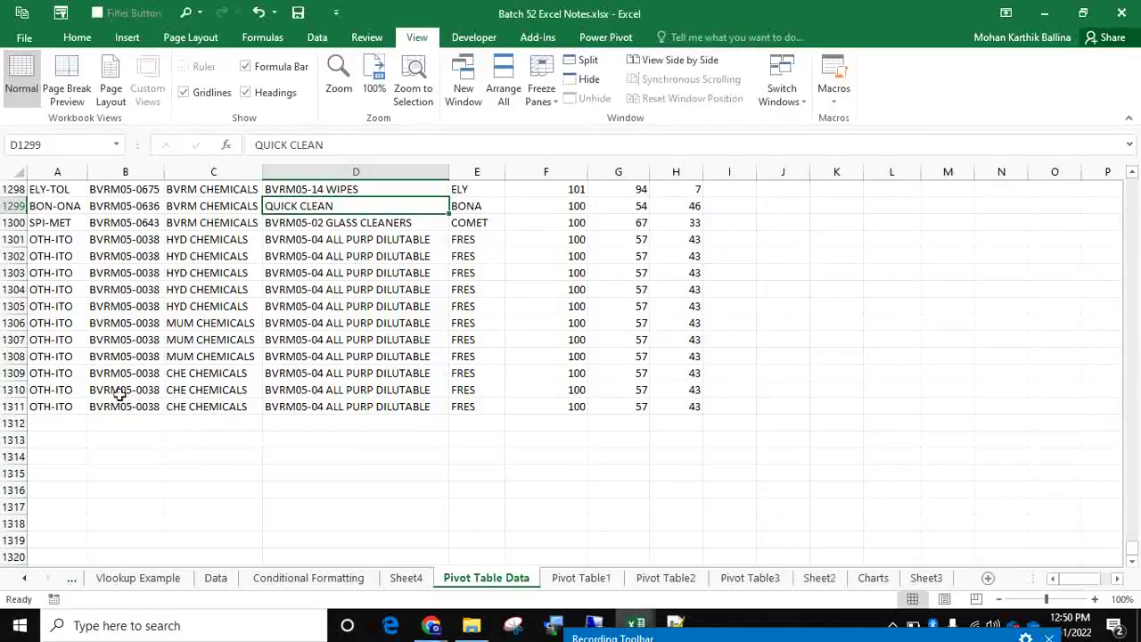
{"action": "left_click_drag", "start_coordinate": [35, 357], "coordinate": [665, 268]}
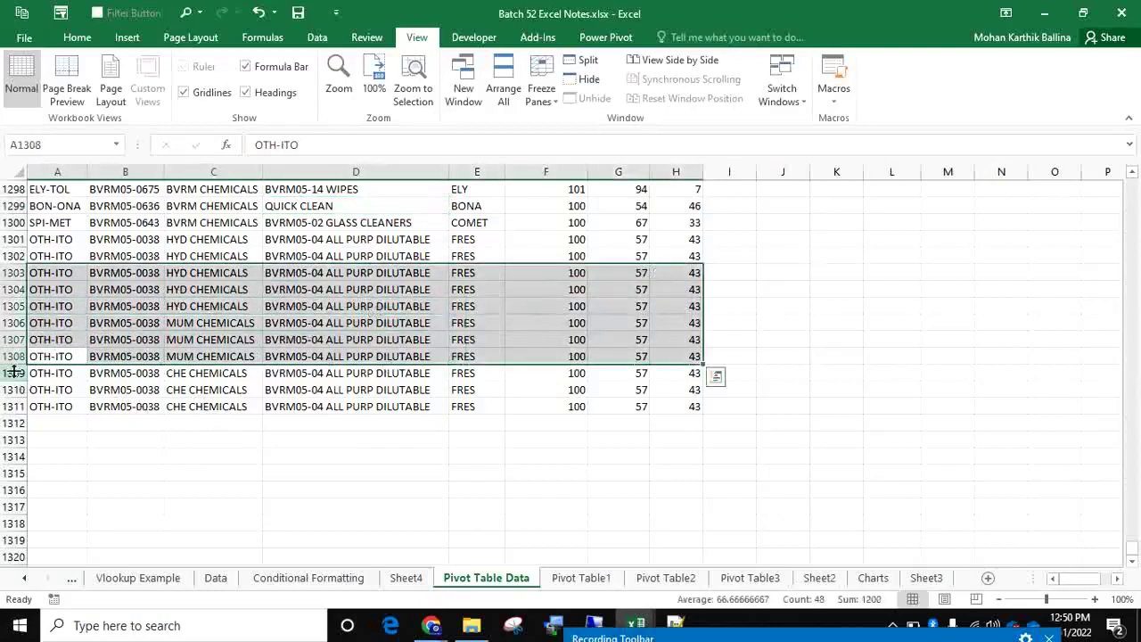
{"action": "left_click_drag", "start_coordinate": [40, 375], "coordinate": [673, 417]}
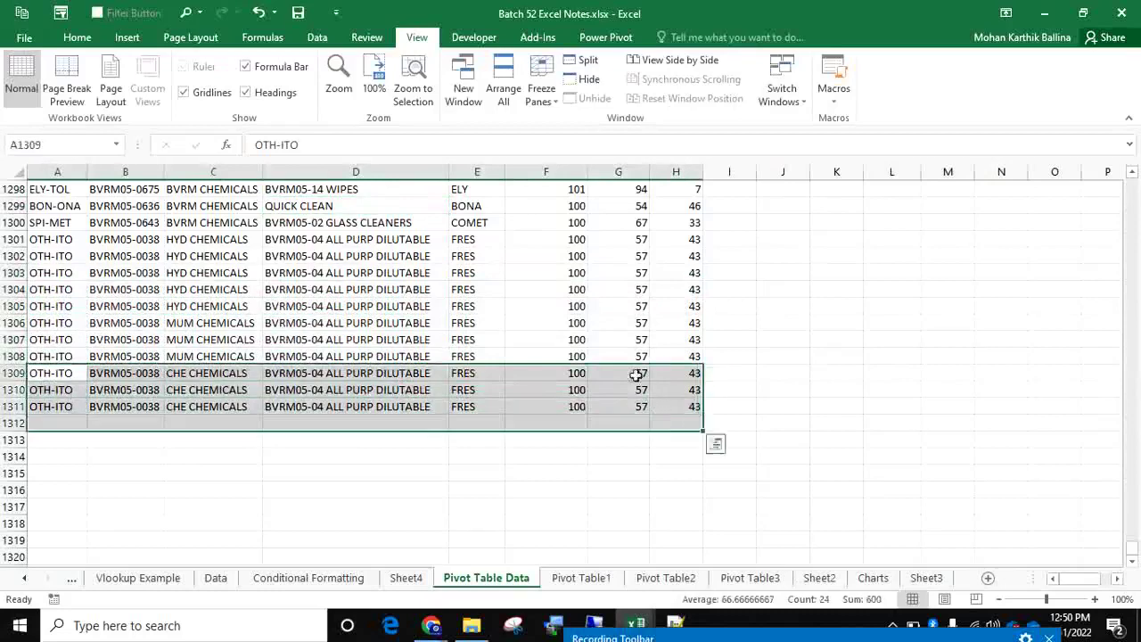
{"action": "left_click", "coordinate": [444, 473]}
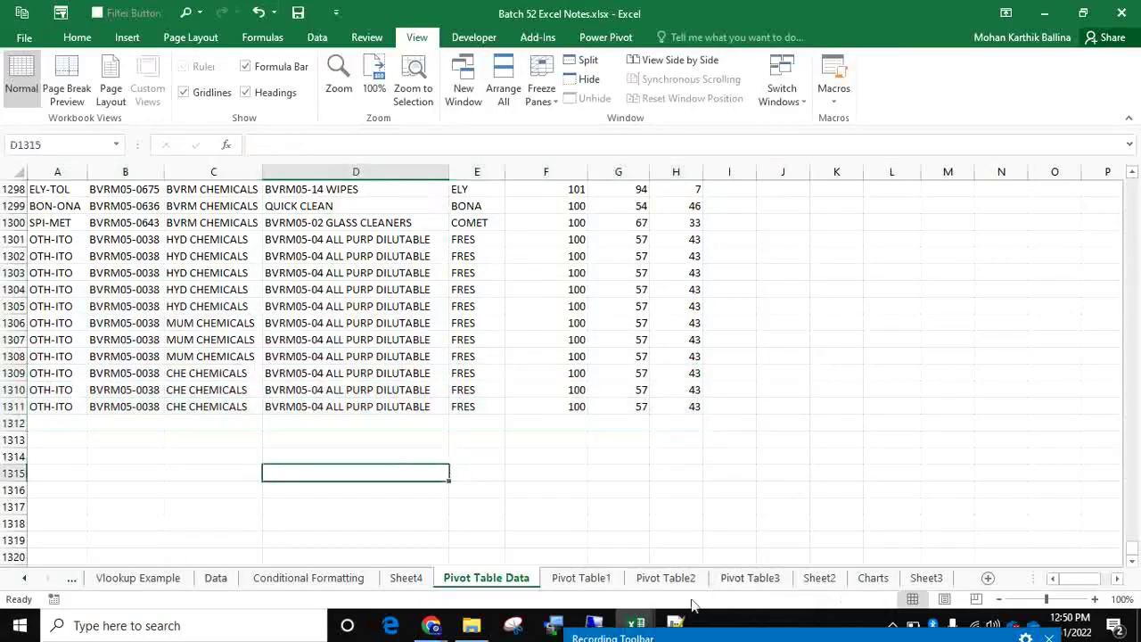
Change the data source of the Sheet4 pivot table to 'Pivot Table Data'!$A$1:$H$1311.
{"action": "left_click", "coordinate": [405, 578]}
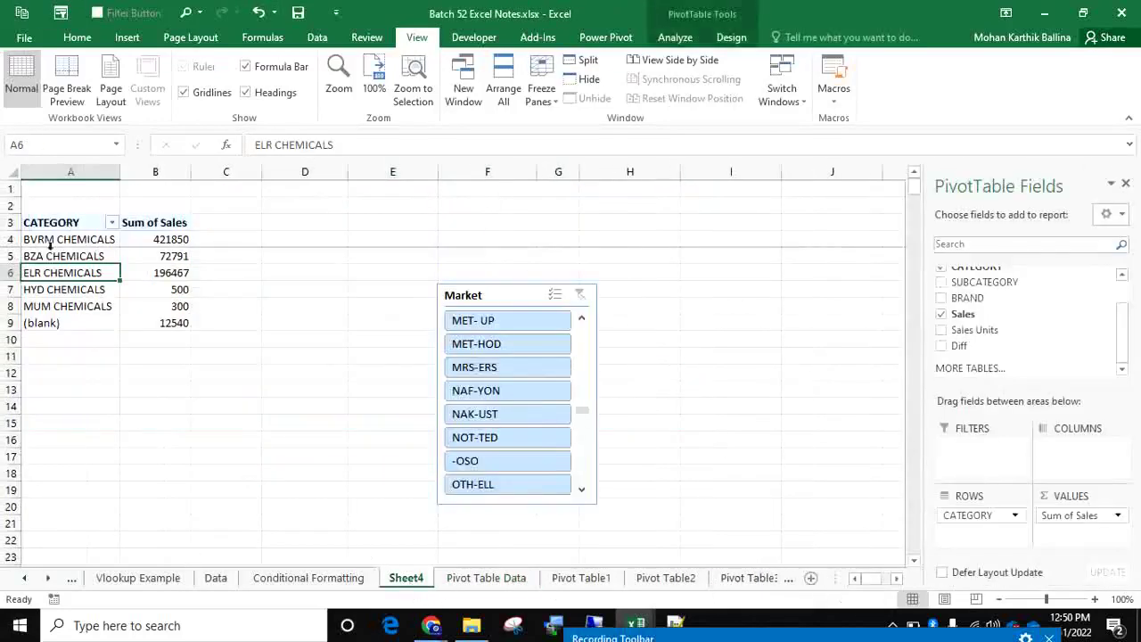
{"action": "left_click", "coordinate": [64, 256]}
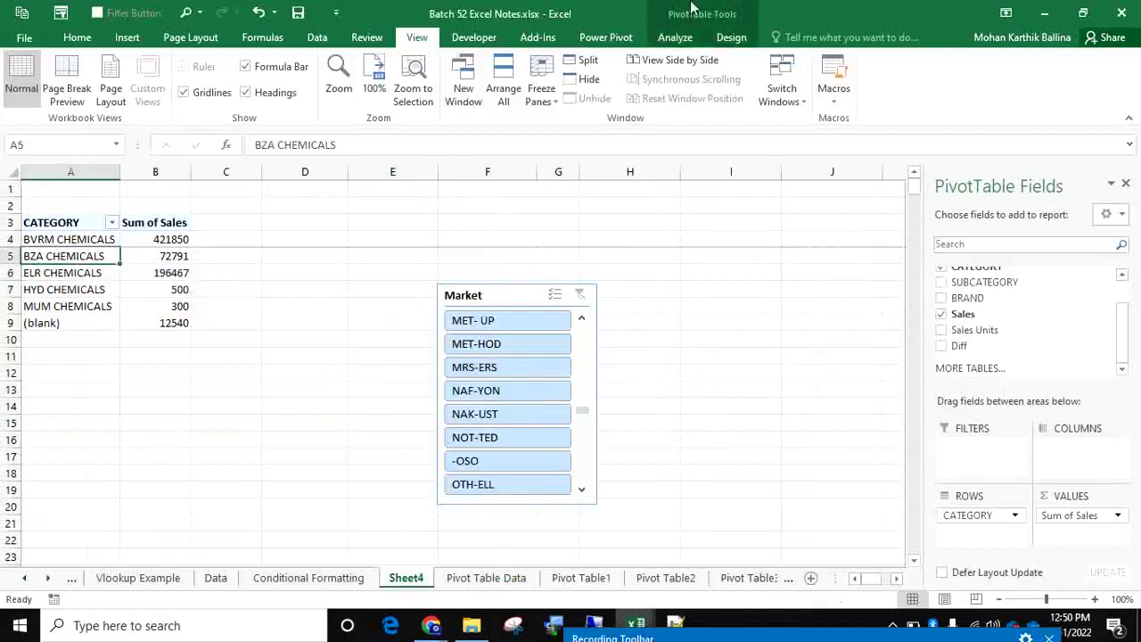
{"action": "left_click", "coordinate": [678, 37]}
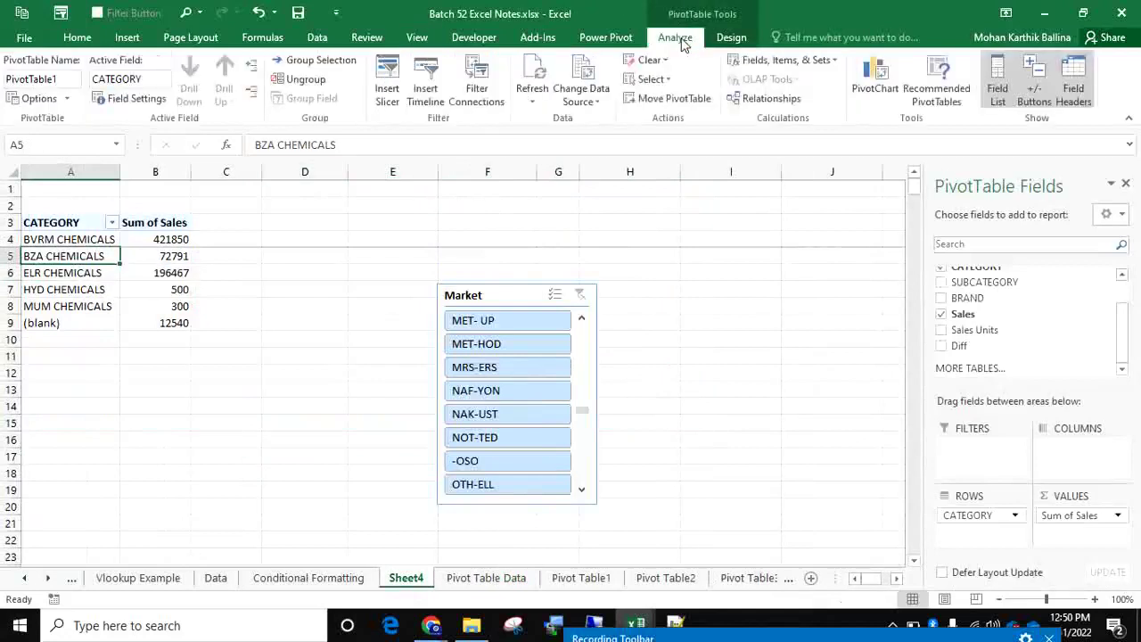
{"action": "left_click", "coordinate": [581, 71]}
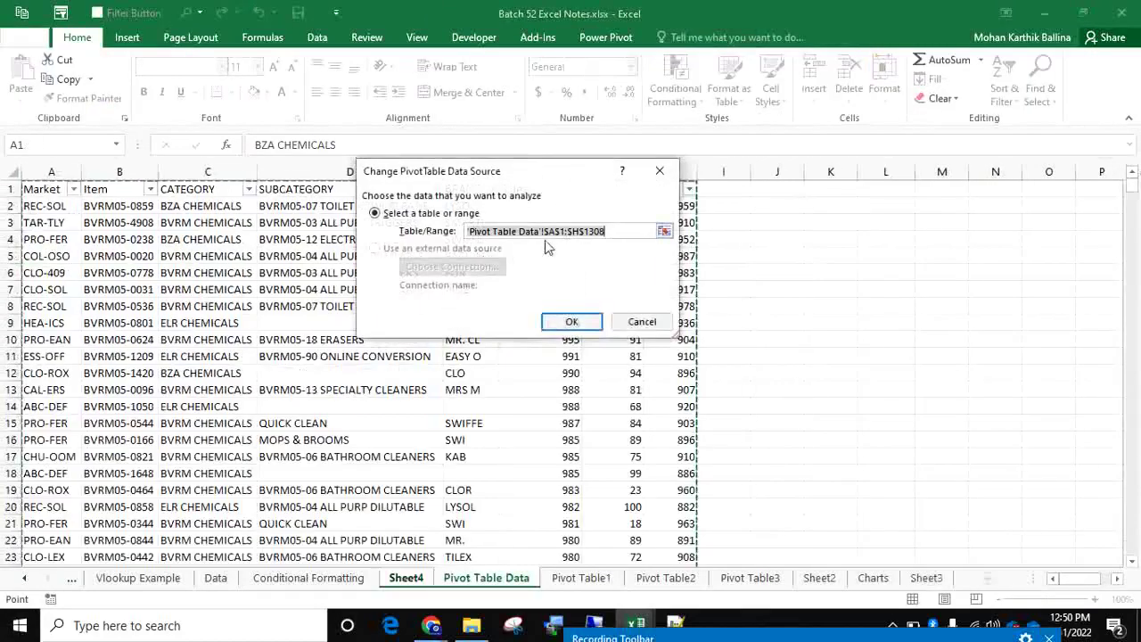
{"action": "left_click", "coordinate": [620, 231]}
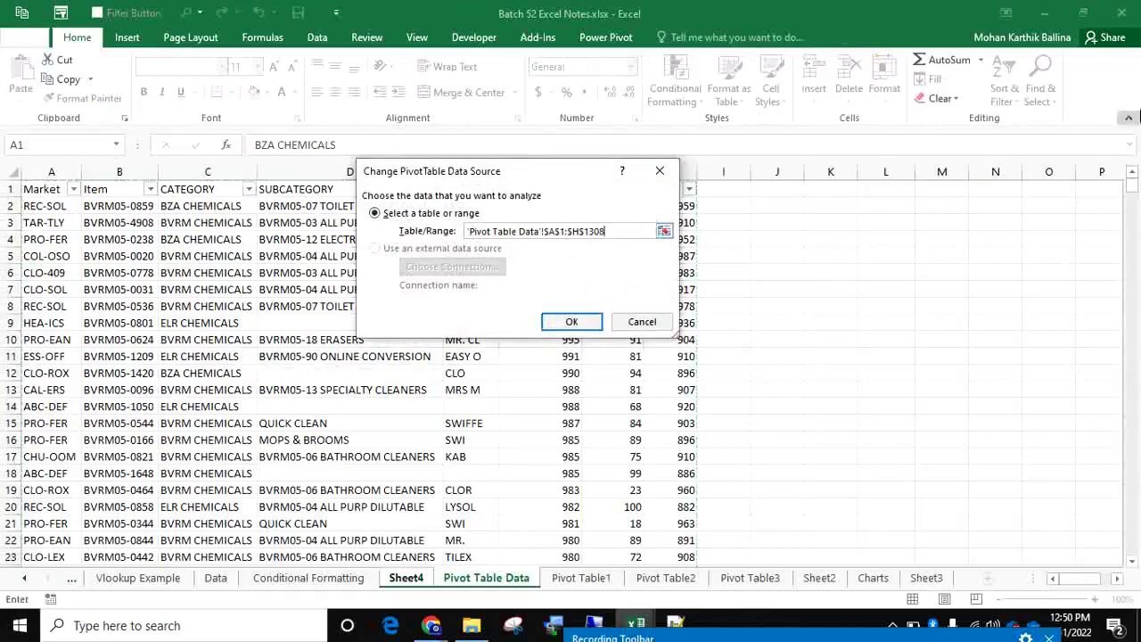
{"action": "left_click_drag", "start_coordinate": [1135, 184], "coordinate": [1132, 548]}
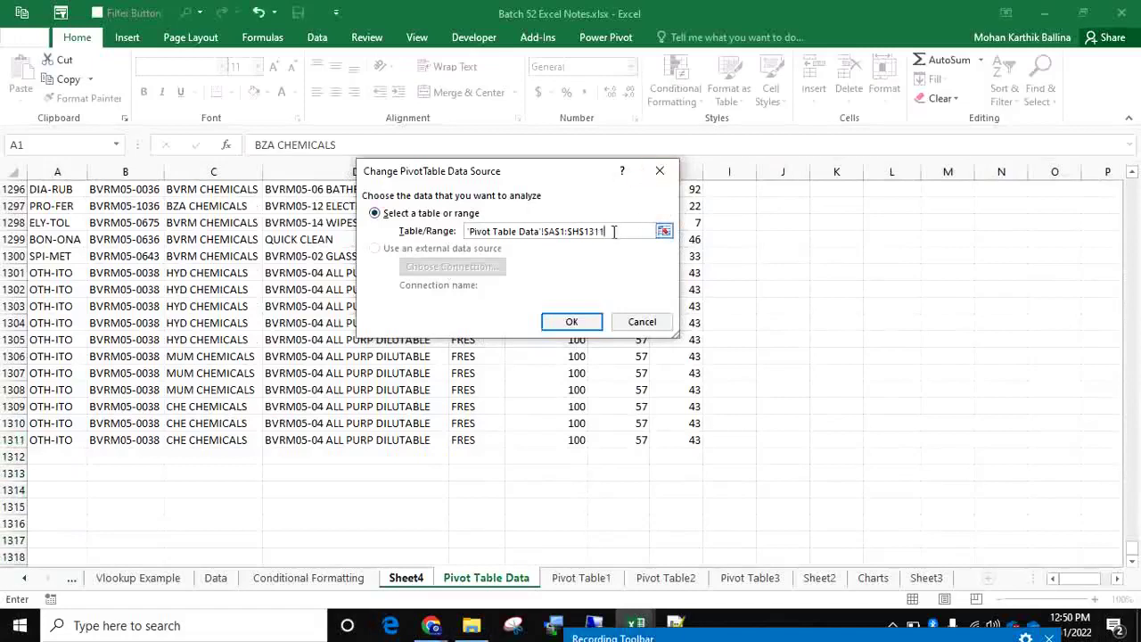
{"action": "left_click", "coordinate": [572, 322]}
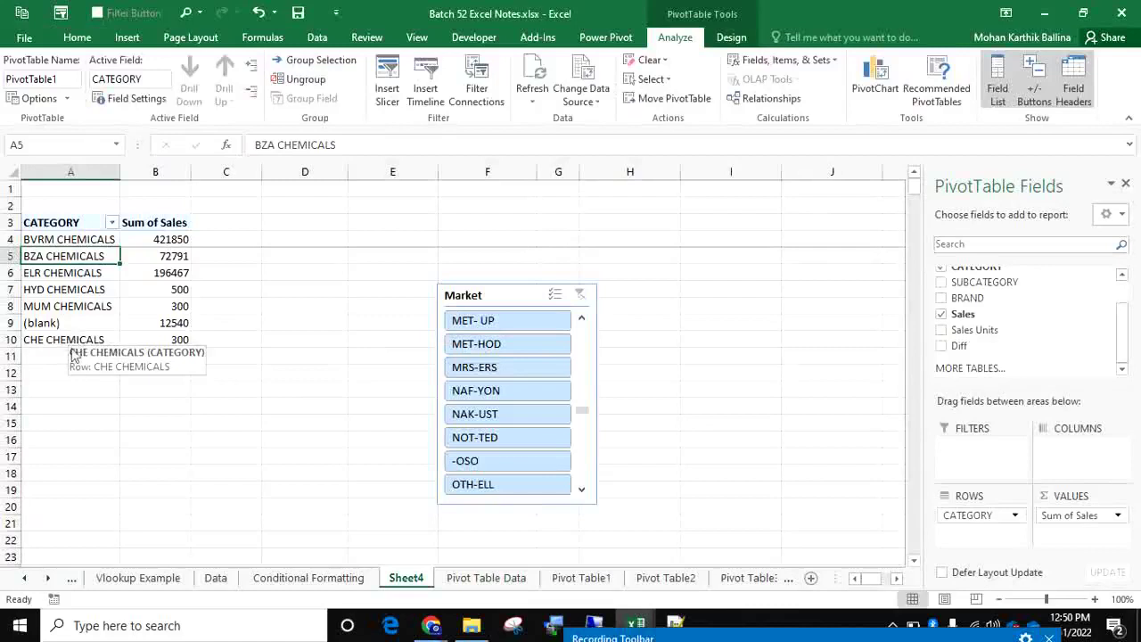
Check the source range in the pivot table's data source settings, leaving the range as it is.
{"action": "left_click", "coordinate": [578, 72]}
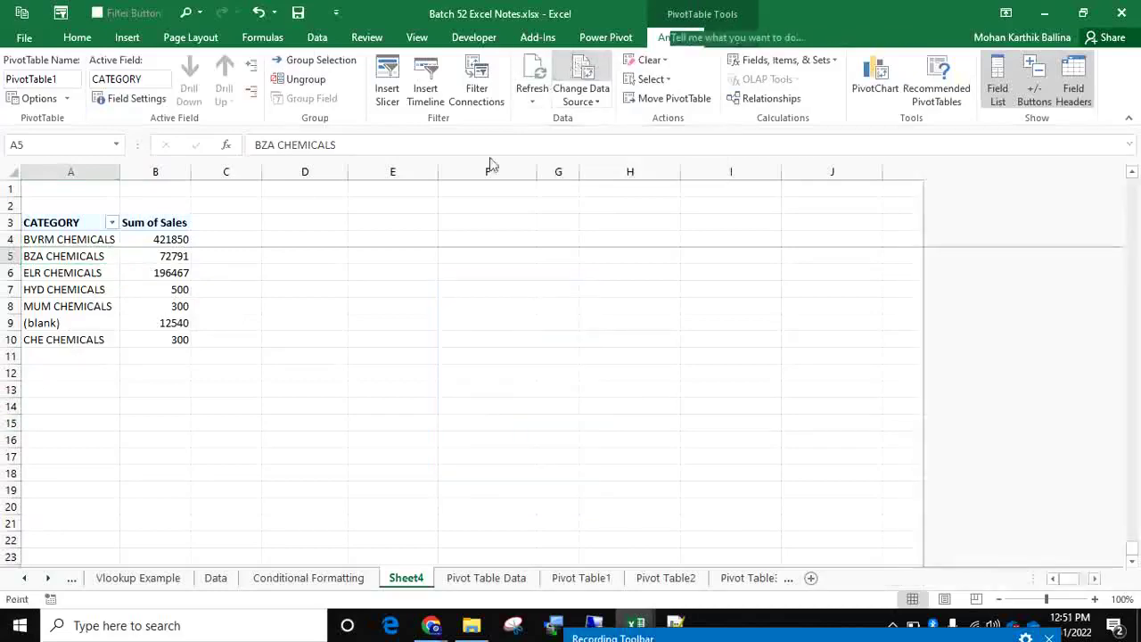
{"action": "left_click", "coordinate": [628, 229]}
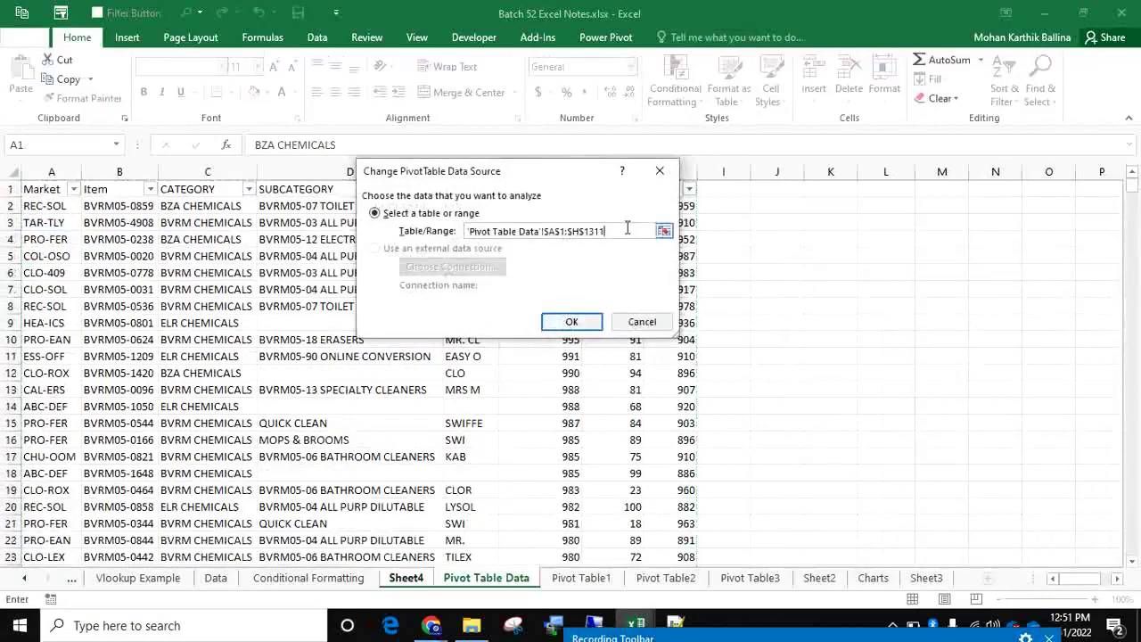
{"action": "left_click", "coordinate": [594, 322]}
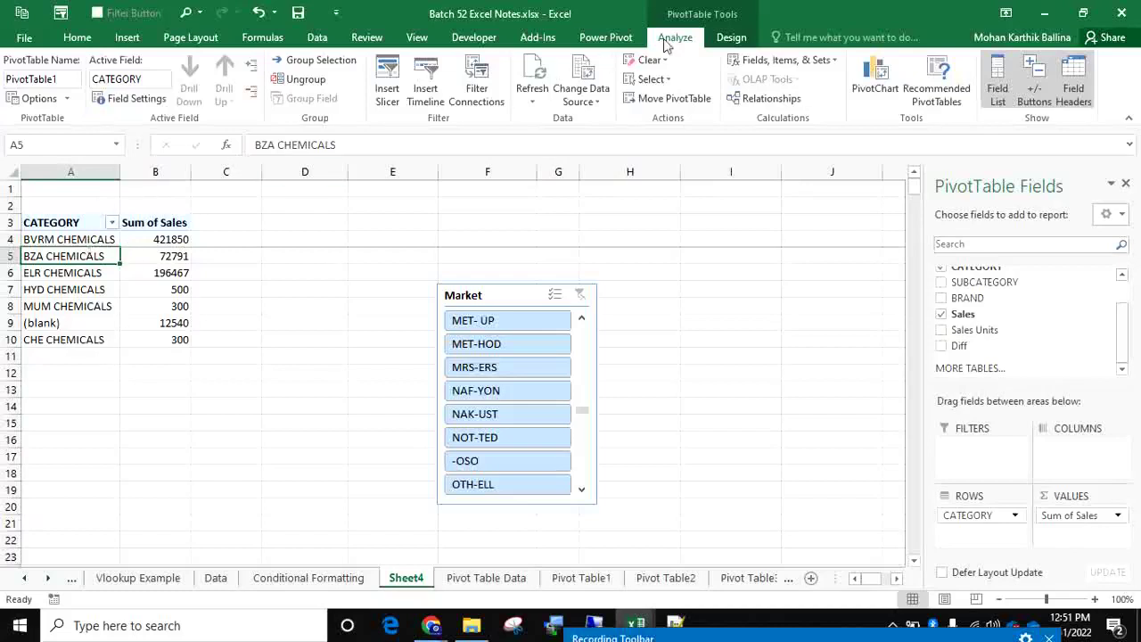
{"action": "left_click", "coordinate": [584, 78]}
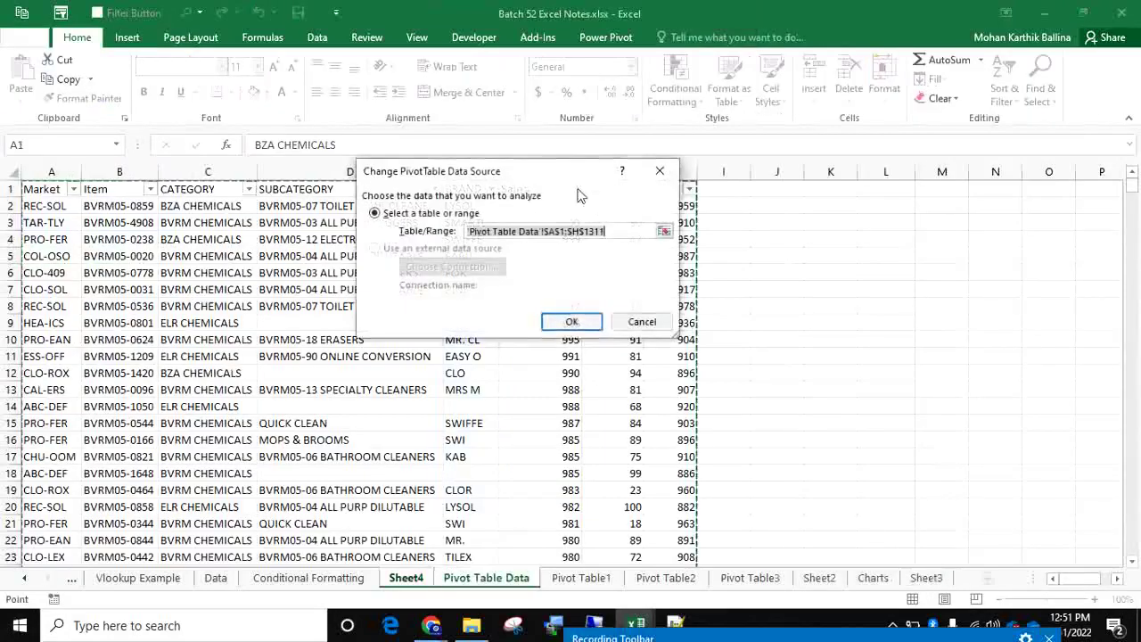
{"action": "left_click", "coordinate": [627, 230]}
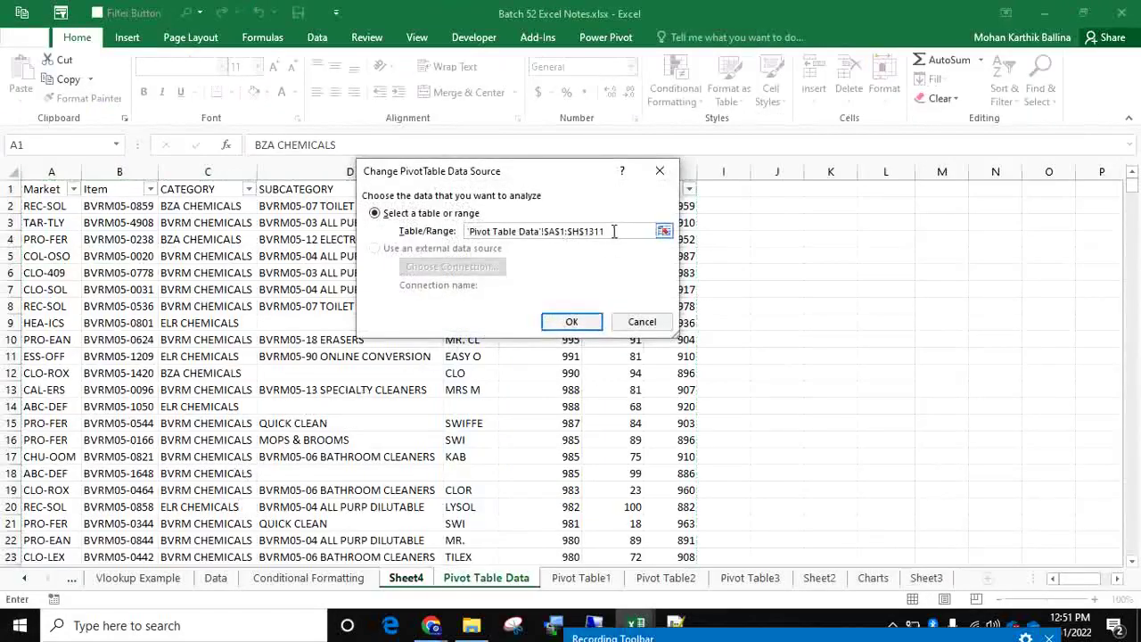
{"action": "left_click", "coordinate": [660, 170]}
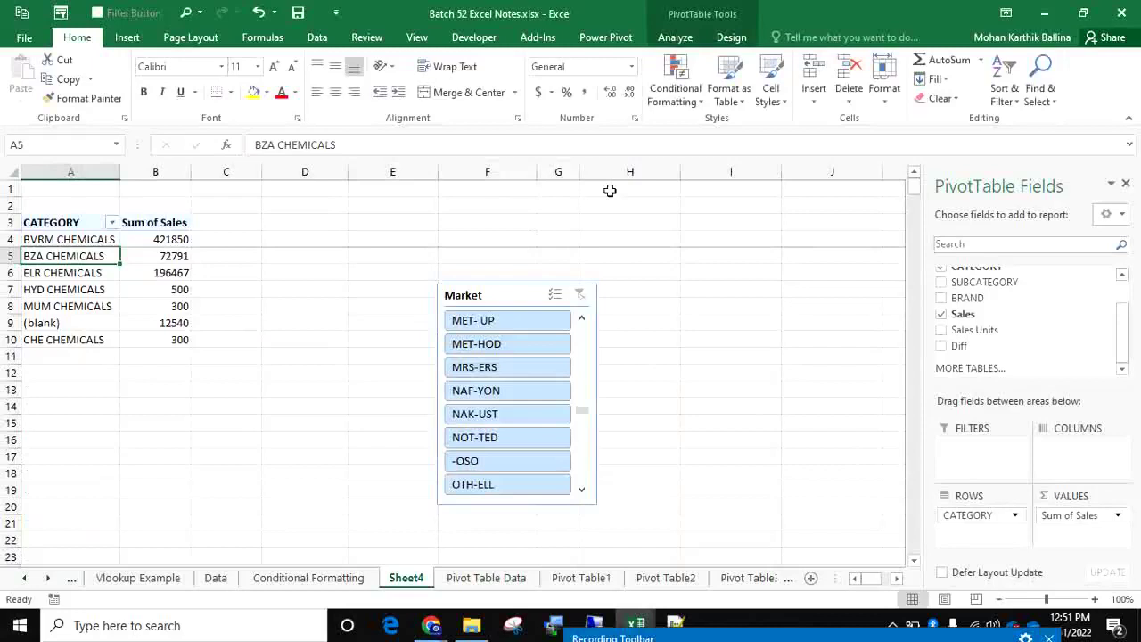
Move the Market slicer up beside the pivot table and recheck the pivot table's source range.
{"action": "left_click_drag", "start_coordinate": [527, 301], "coordinate": [407, 204]}
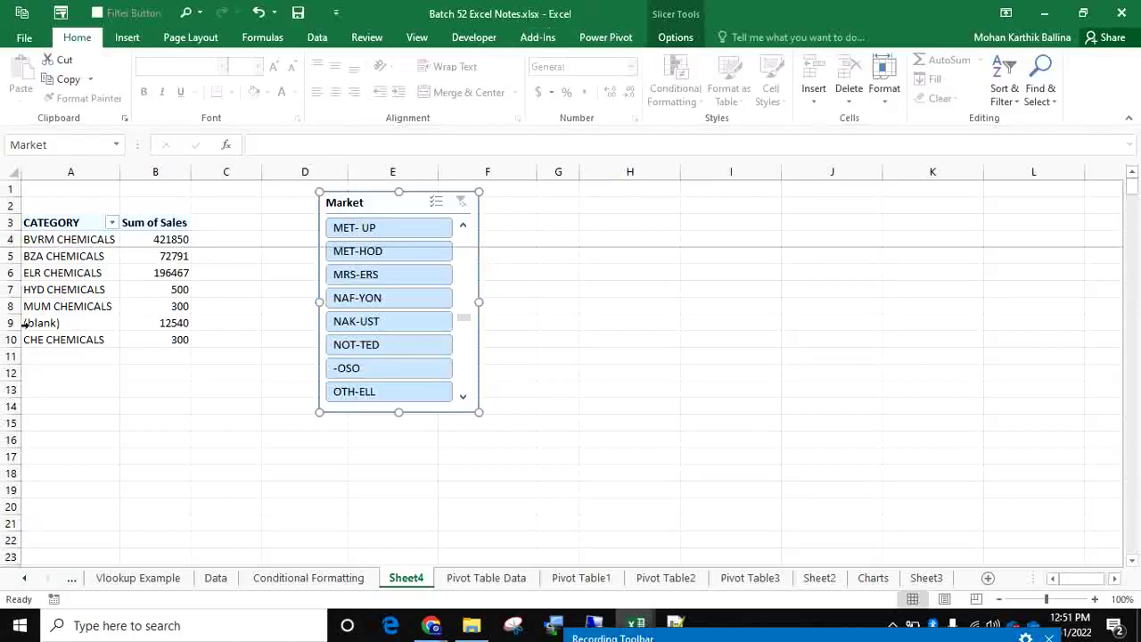
{"action": "left_click", "coordinate": [84, 255]}
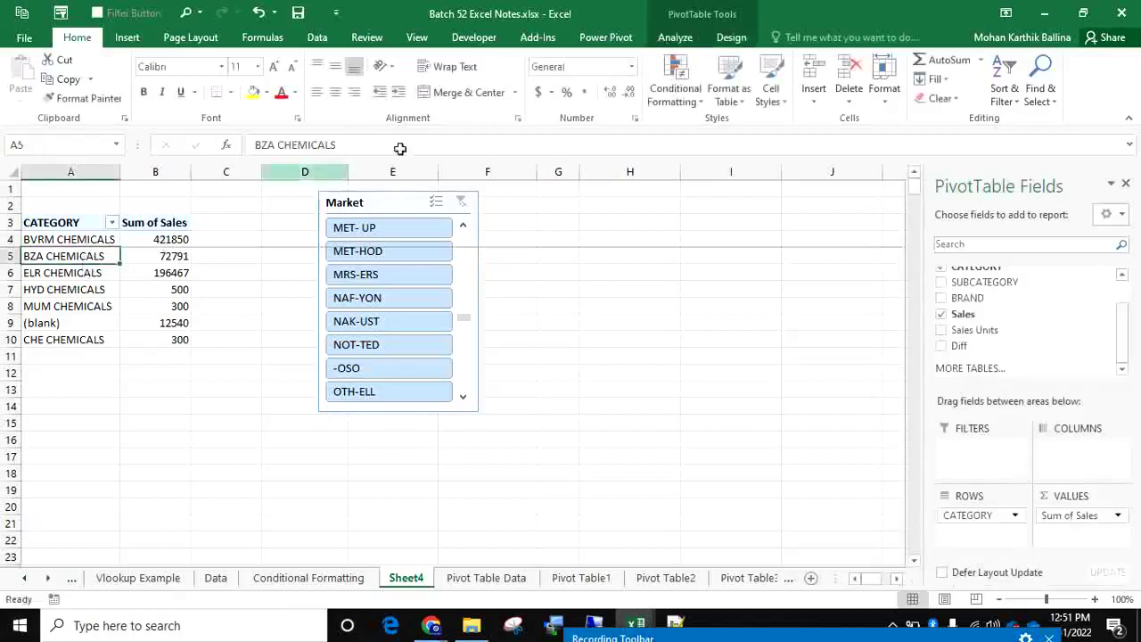
{"action": "left_click", "coordinate": [678, 37]}
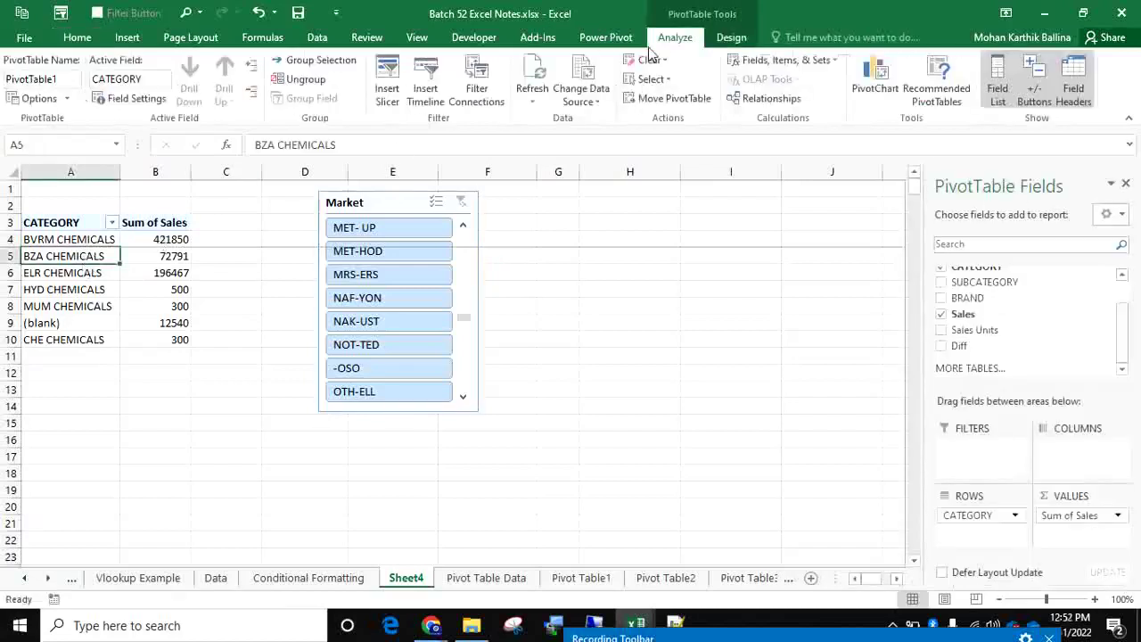
{"action": "left_click", "coordinate": [584, 70]}
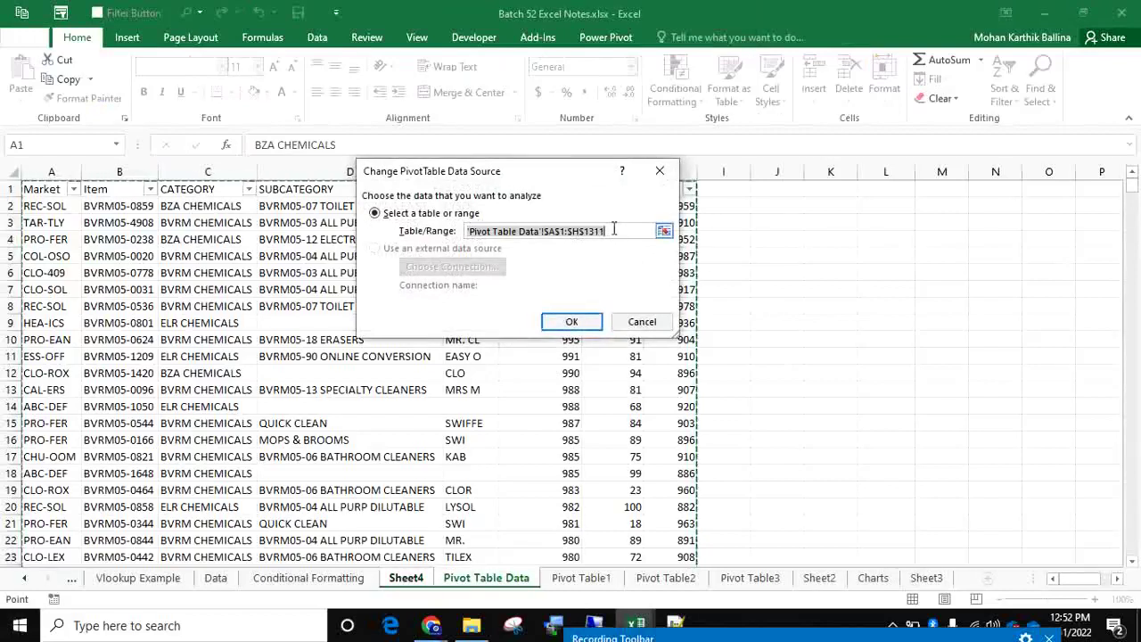
{"action": "left_click", "coordinate": [660, 170]}
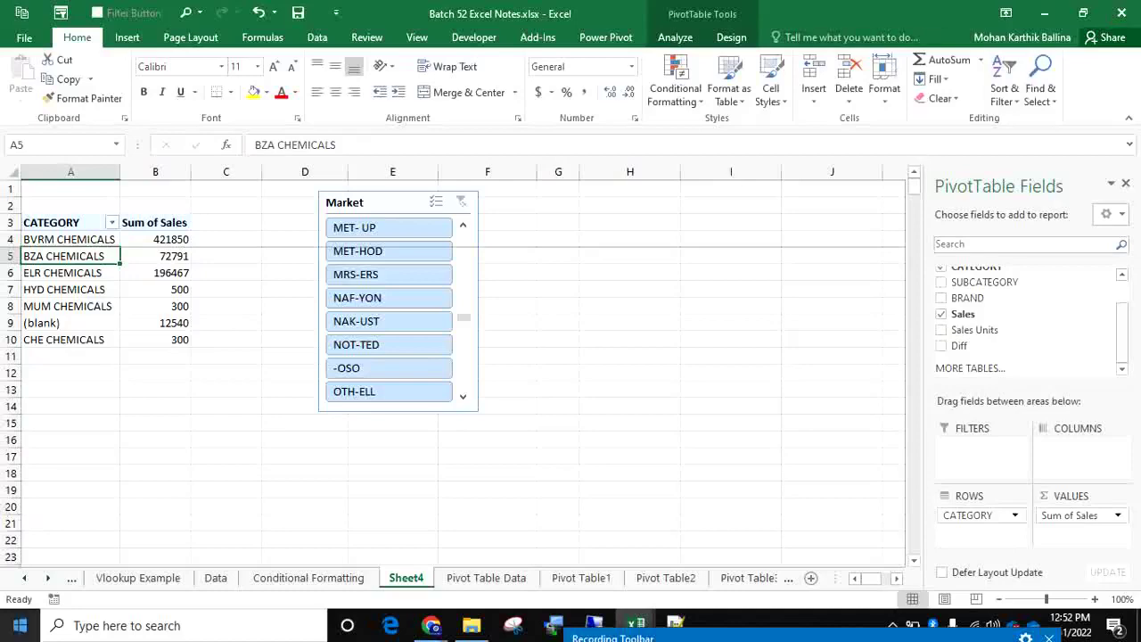
On the Pivot Table Data sheet, copy the whole data range in columns A to H and paste it at L1.
{"action": "left_click", "coordinate": [487, 579]}
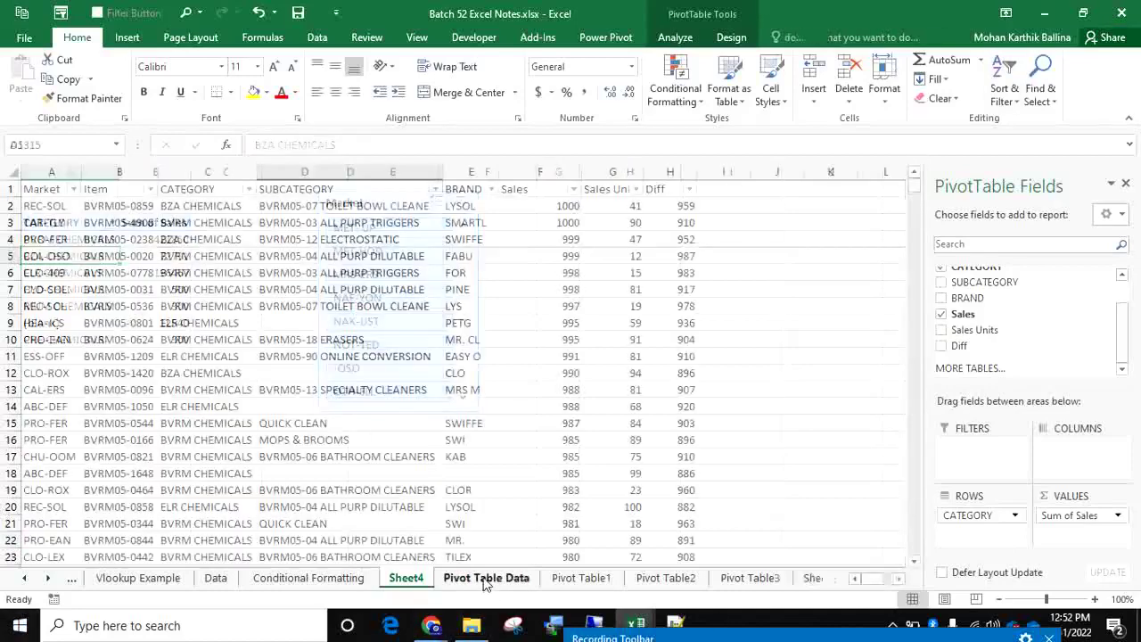
{"action": "left_click_drag", "start_coordinate": [51, 171], "coordinate": [664, 136]}
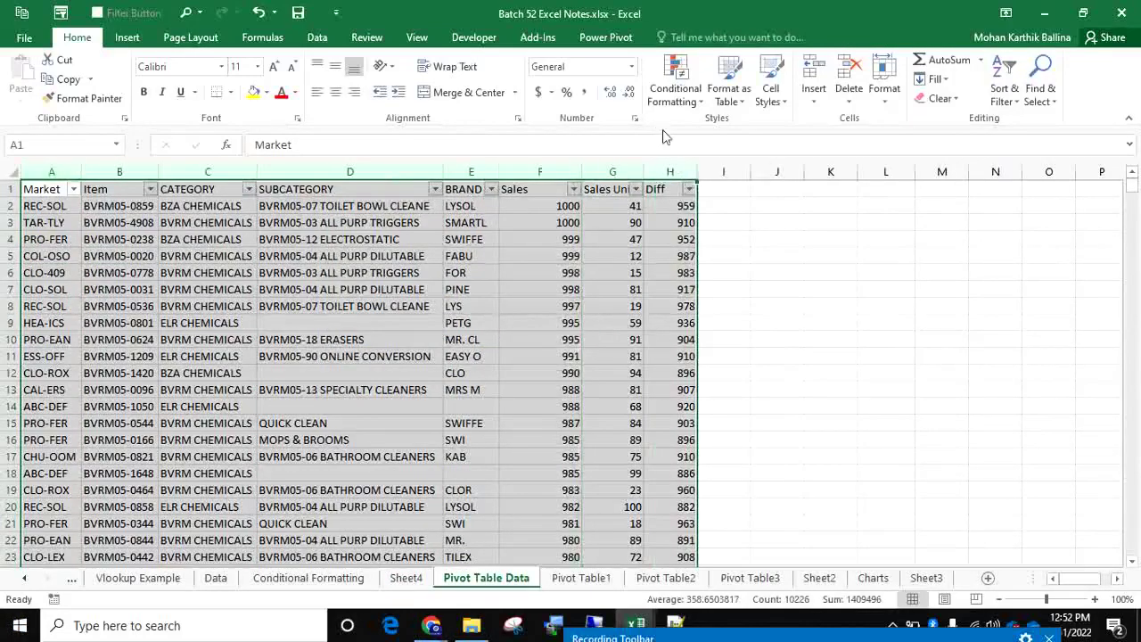
{"action": "key", "text": "ctrl+c"}
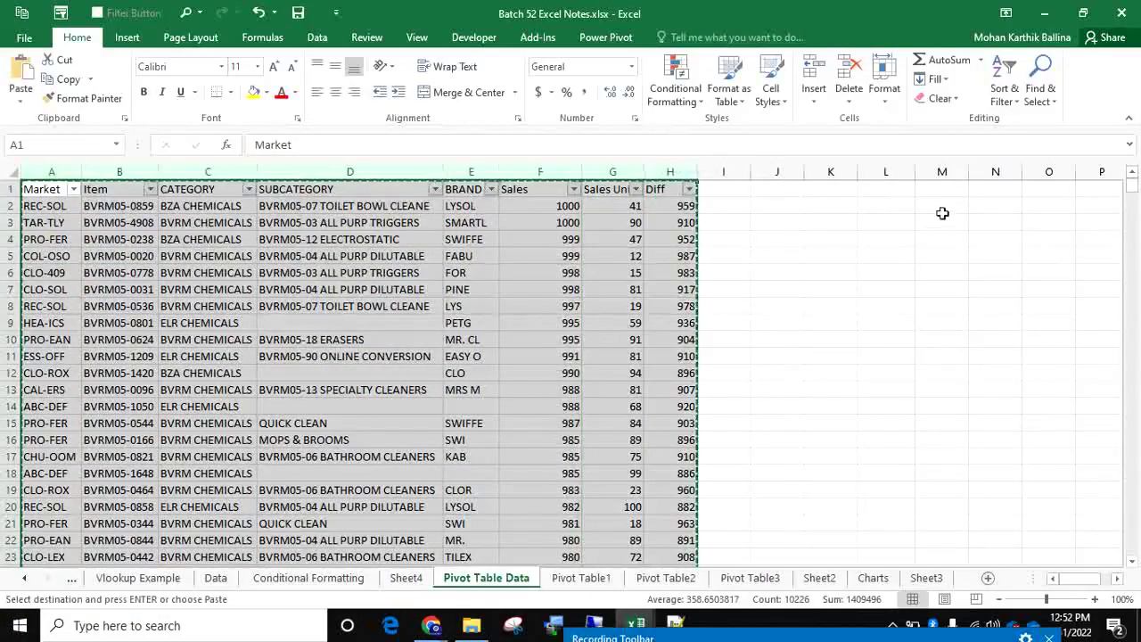
{"action": "left_click", "coordinate": [887, 188]}
{"action": "key", "text": "ctrl+v"}
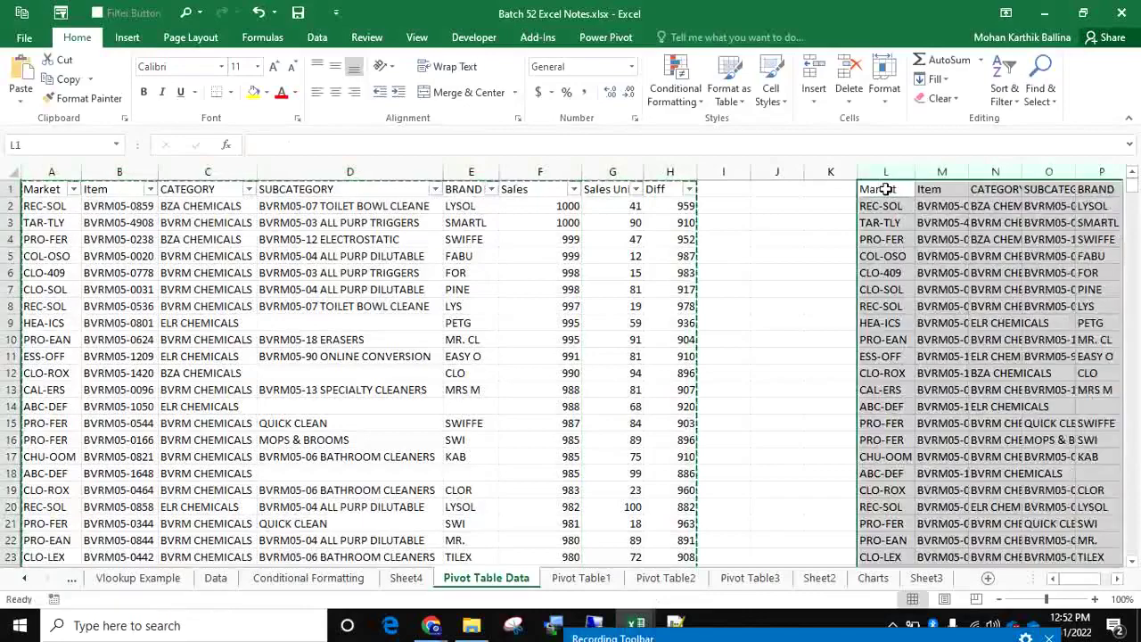
Fit the widths of the pasted columns L to S to their contents and look across the copy to its last column.
{"action": "key", "text": "Right"}
{"action": "key", "text": "Right"}
{"action": "key", "text": "Right"}
{"action": "key", "text": "Right"}
{"action": "key", "text": "Right"}
{"action": "key", "text": "Right"}
{"action": "key", "text": "Right"}
{"action": "key", "text": "Right"}
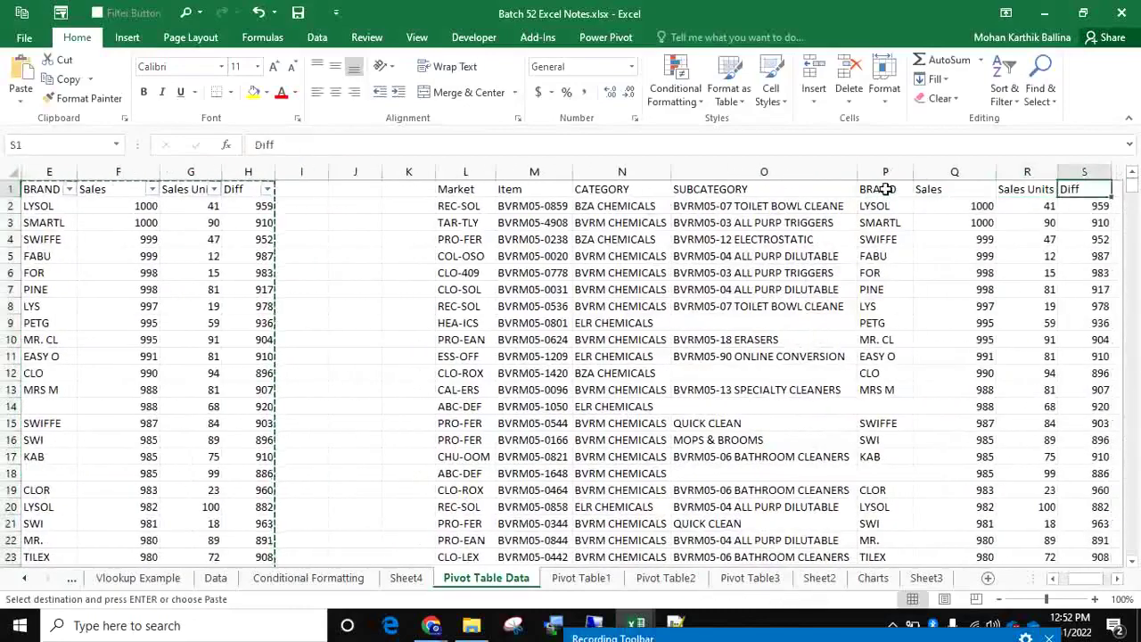
{"action": "key", "text": "Right"}
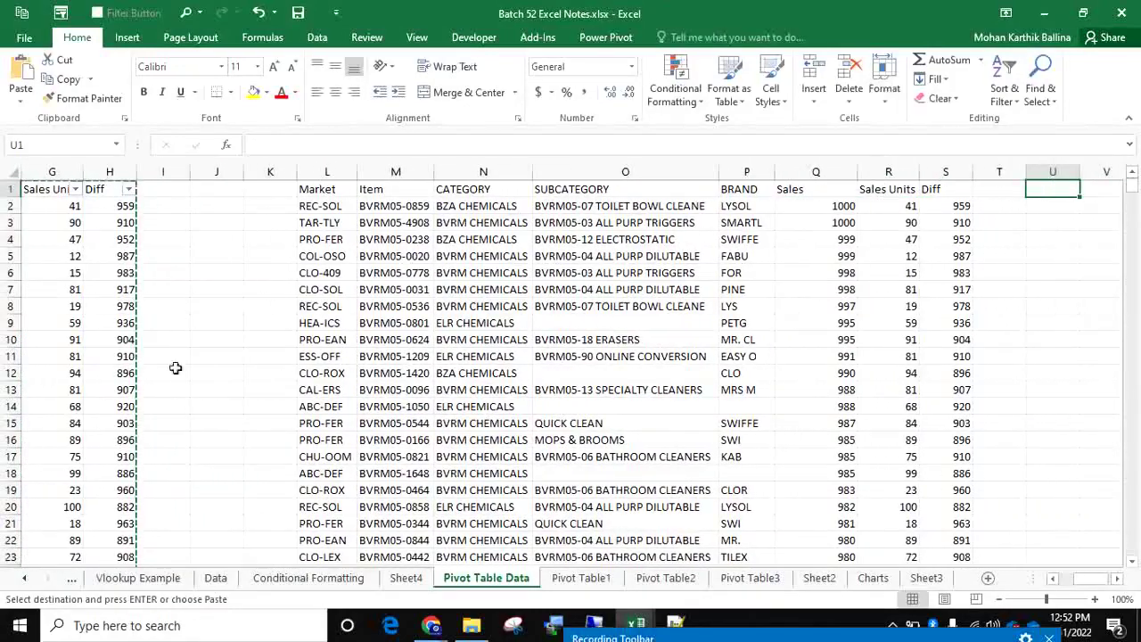
Format the copied range L1:S1311 as a table with headers, using a blue medium table style with banded rows.
{"action": "left_click", "coordinate": [329, 189]}
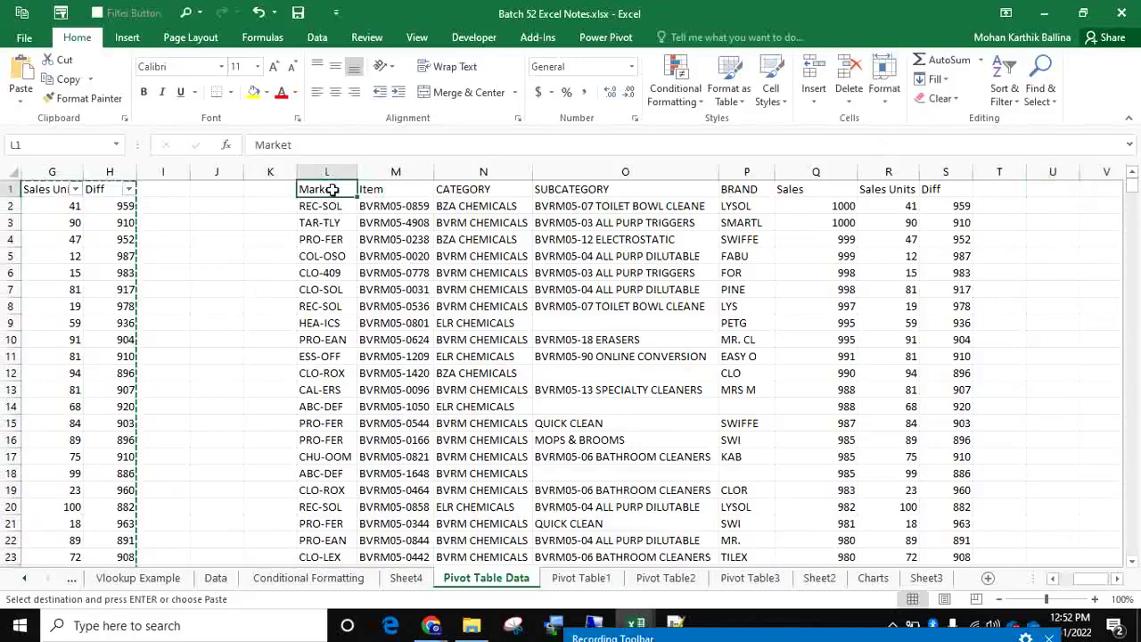
{"action": "key", "text": "ctrl+shift+Right"}
{"action": "key", "text": "ctrl+shift+Down"}
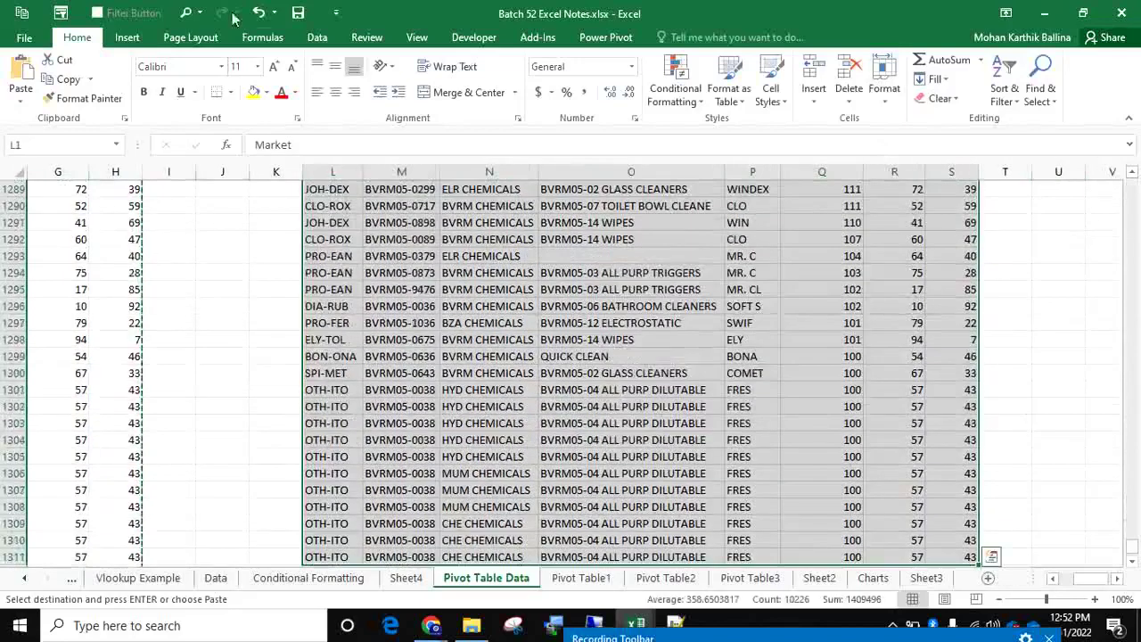
{"action": "left_click", "coordinate": [728, 85]}
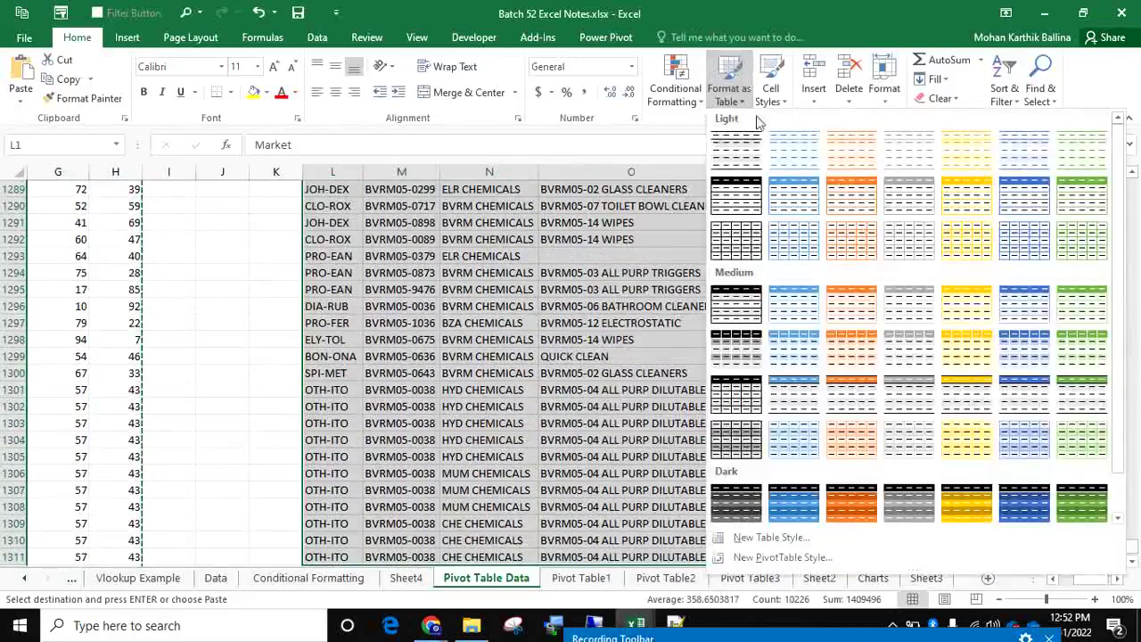
{"action": "left_click", "coordinate": [782, 341]}
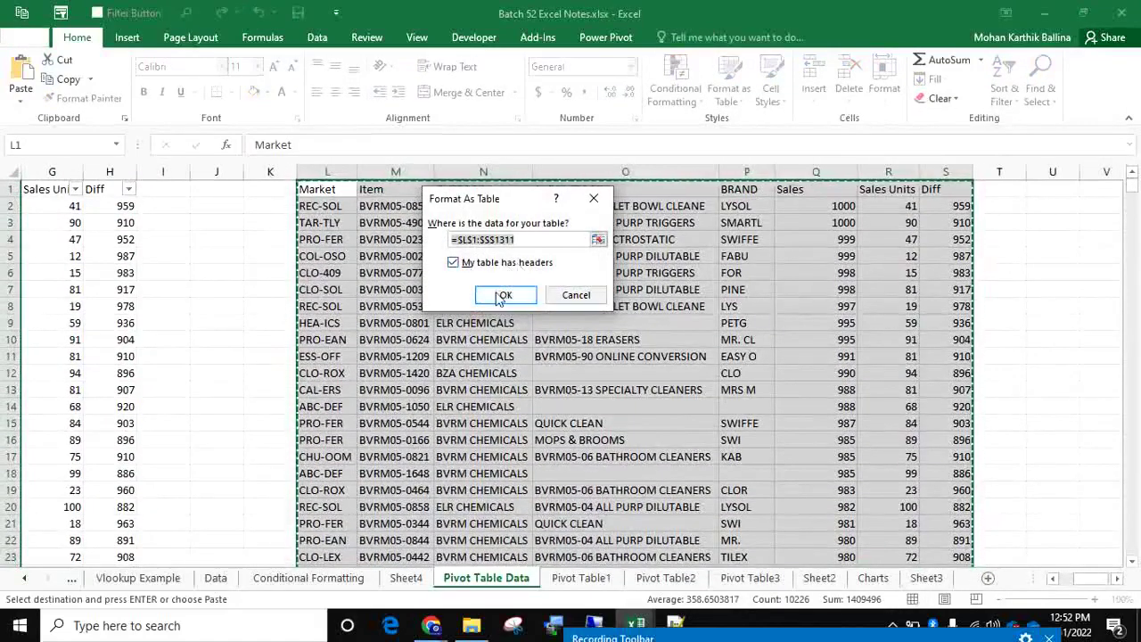
{"action": "left_click", "coordinate": [502, 295]}
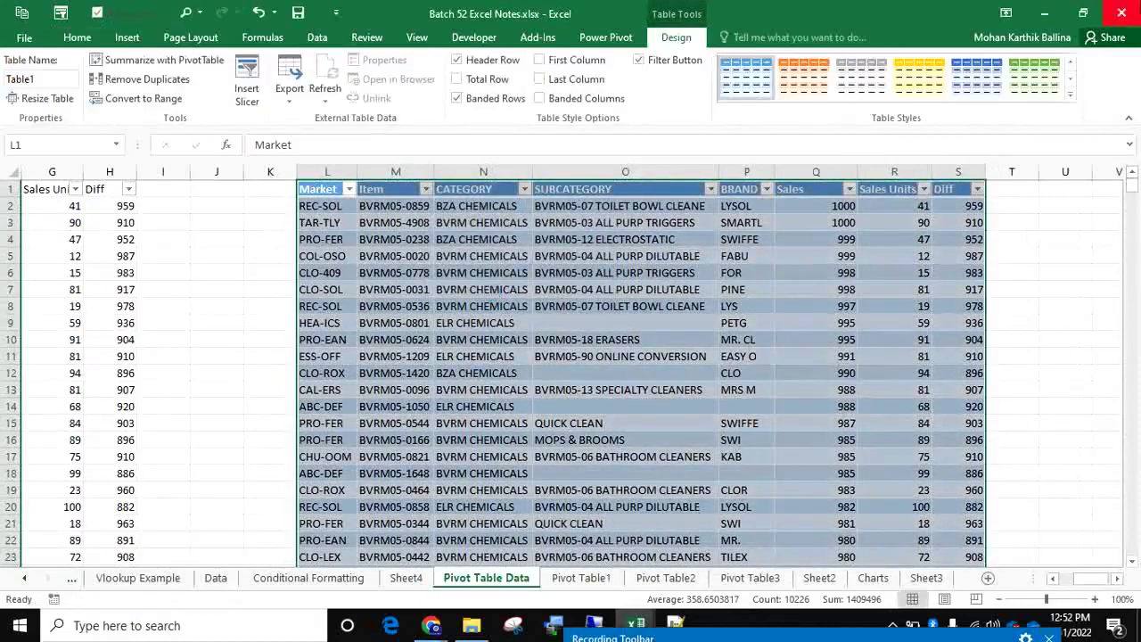
{"action": "left_click", "coordinate": [408, 372]}
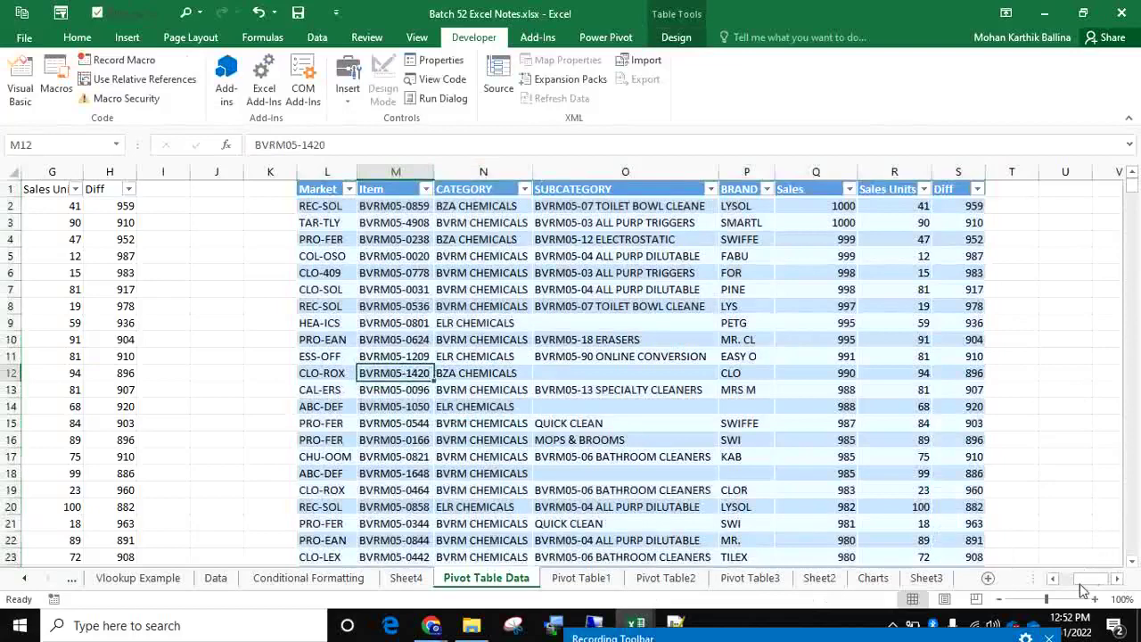
{"action": "left_click_drag", "start_coordinate": [1082, 579], "coordinate": [1065, 579]}
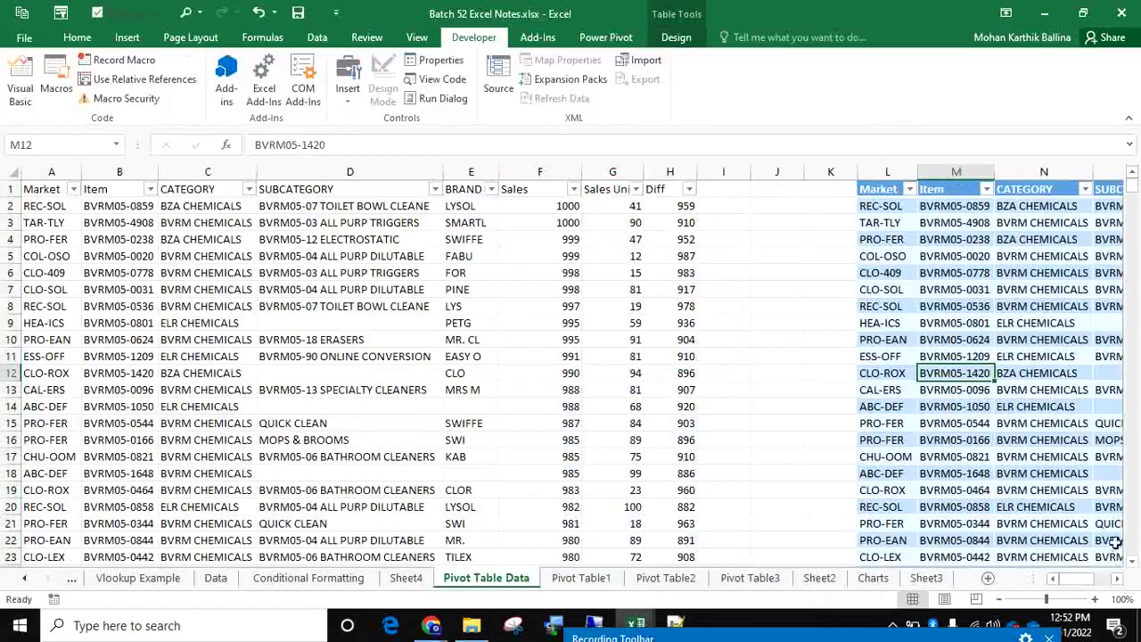
In the plain range, enter =H2/2 in cell I2 and fill the formula down column I to the last data row.
{"action": "left_click", "coordinate": [1120, 580]}
{"action": "left_click", "coordinate": [1120, 580]}
{"action": "left_click", "coordinate": [1120, 580]}
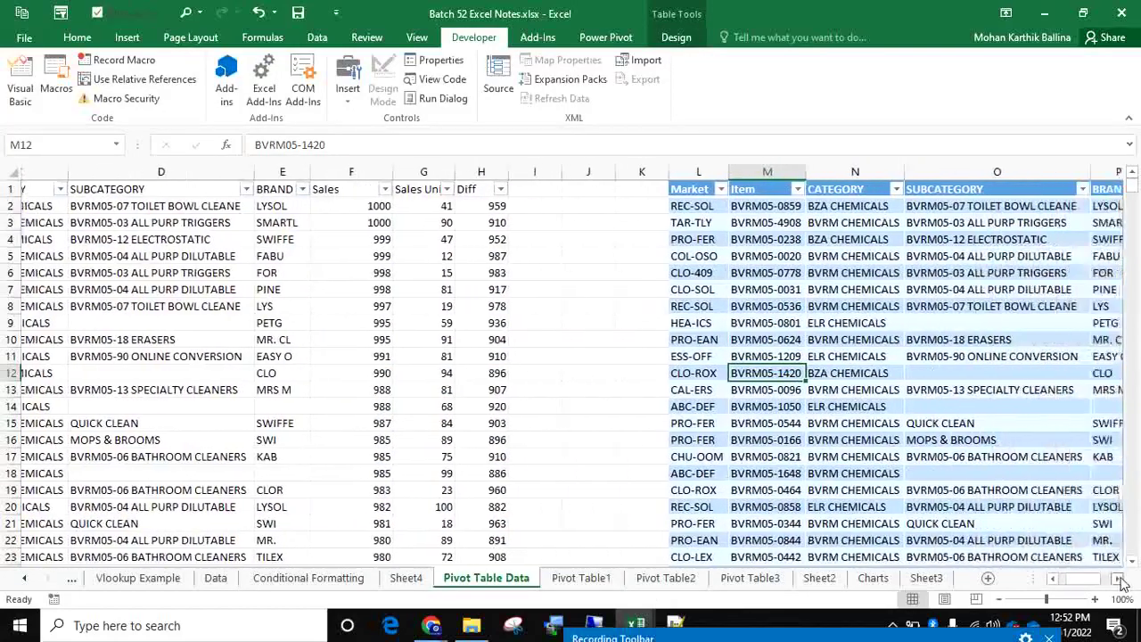
{"action": "left_click", "coordinate": [1121, 580]}
{"action": "left_click", "coordinate": [1120, 579]}
{"action": "left_click", "coordinate": [1120, 580]}
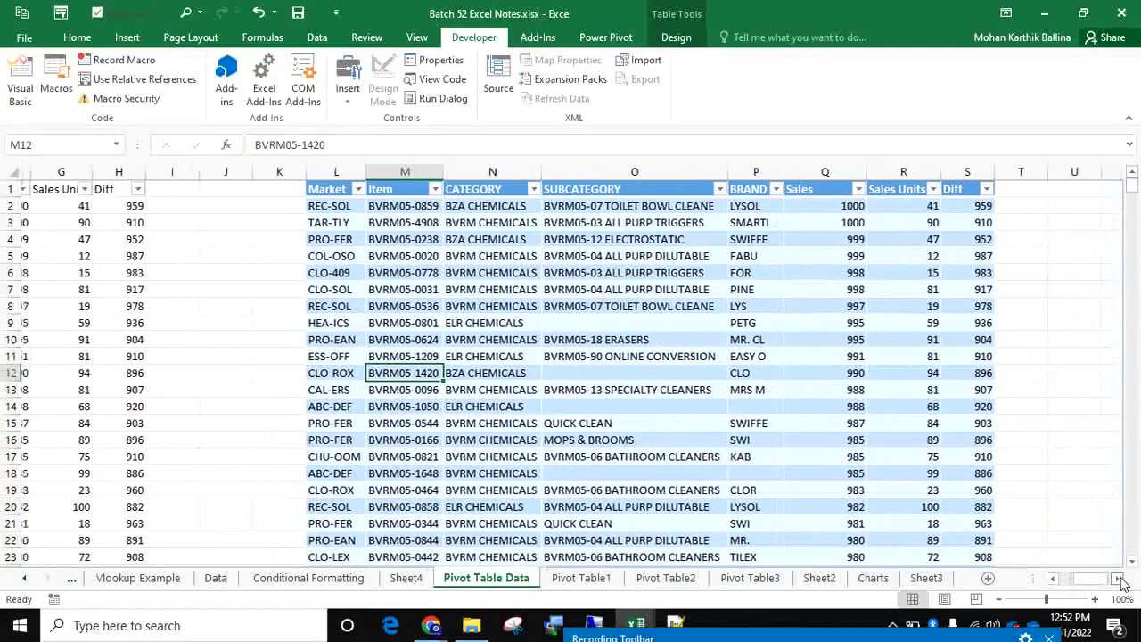
{"action": "left_click", "coordinate": [159, 206]}
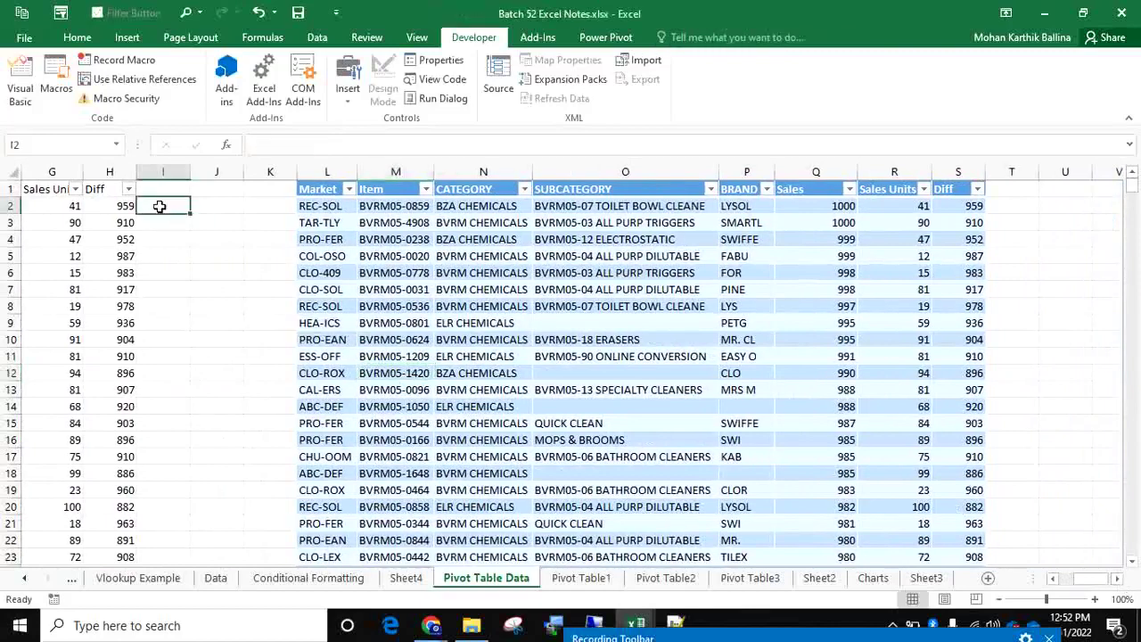
{"action": "type", "text": "="}
{"action": "key", "text": "Left"}
{"action": "type", "text": "/"}
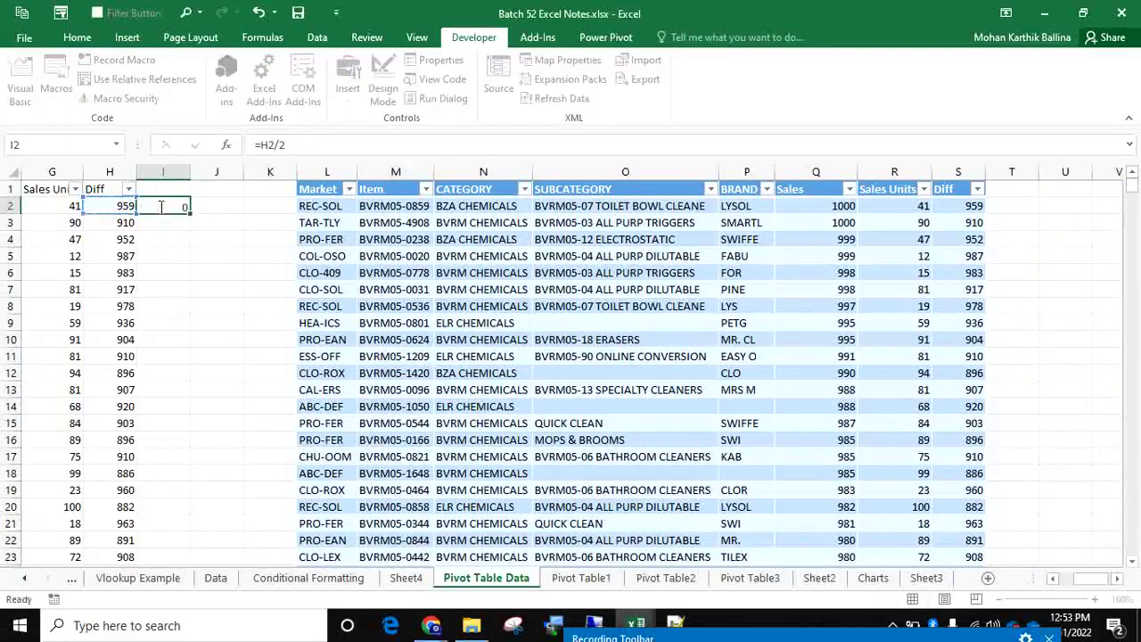
{"action": "key", "text": "Return"}
{"action": "left_click", "coordinate": [159, 206]}
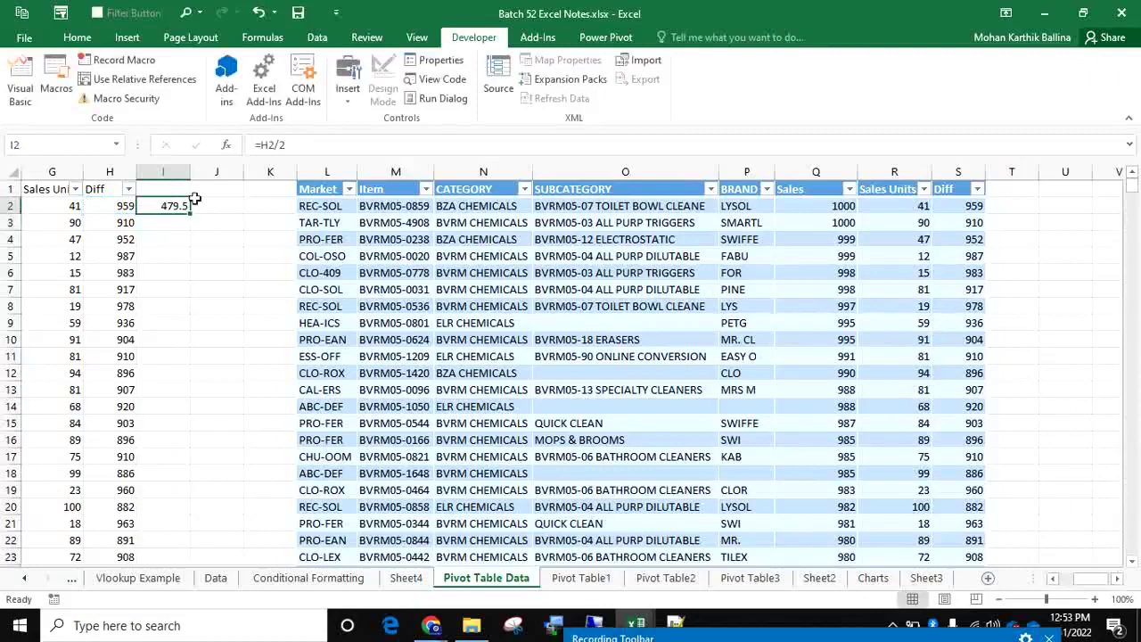
{"action": "double_click", "coordinate": [190, 215]}
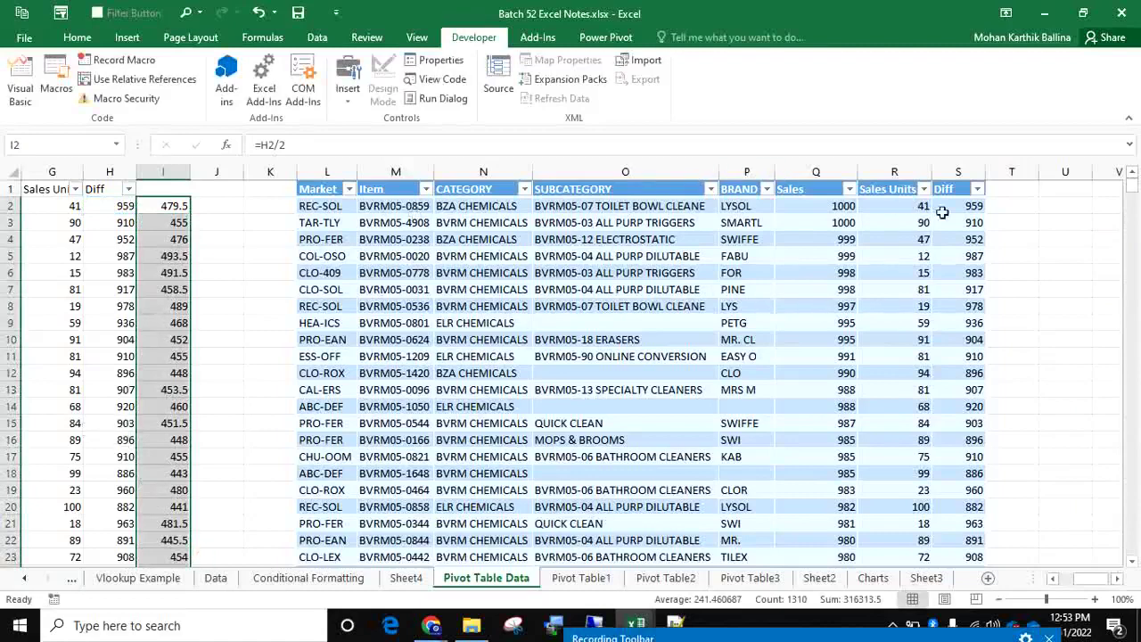
{"action": "left_click", "coordinate": [1022, 203]}
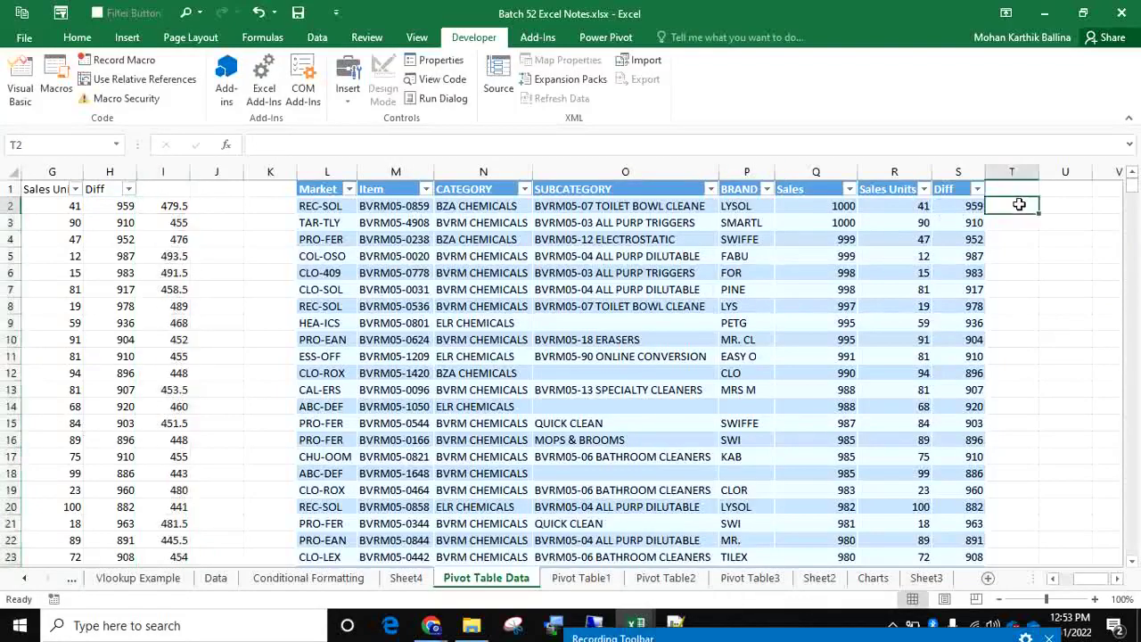
{"action": "type", "text": "="}
{"action": "key", "text": "Left"}
{"action": "type", "text": "/"}
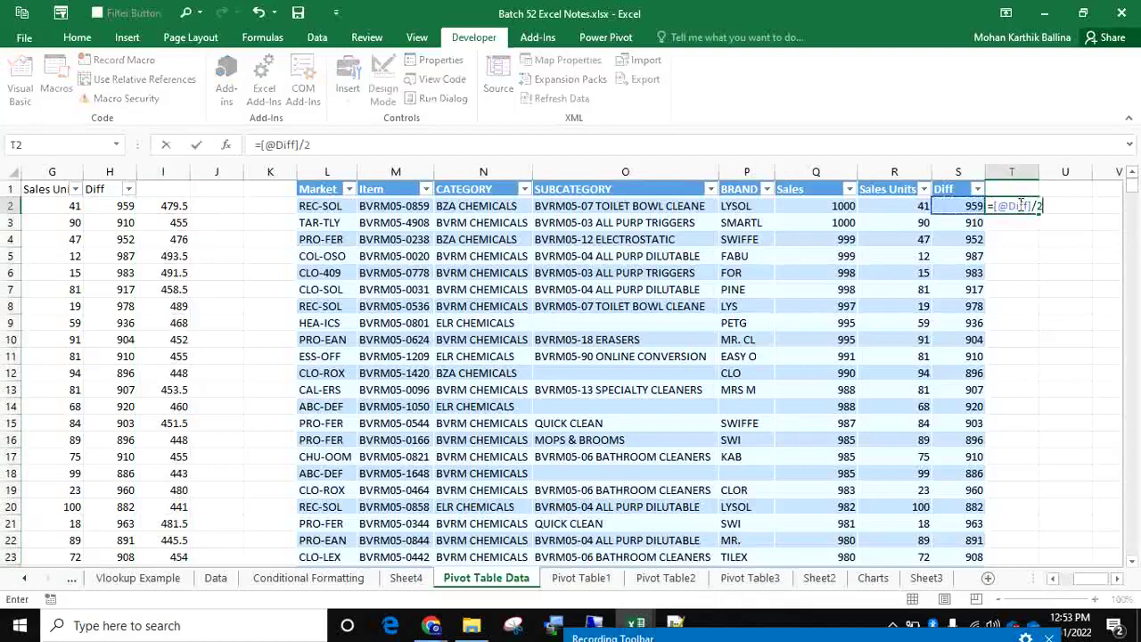
{"action": "type", "text": "2"}
{"action": "key", "text": "Return"}
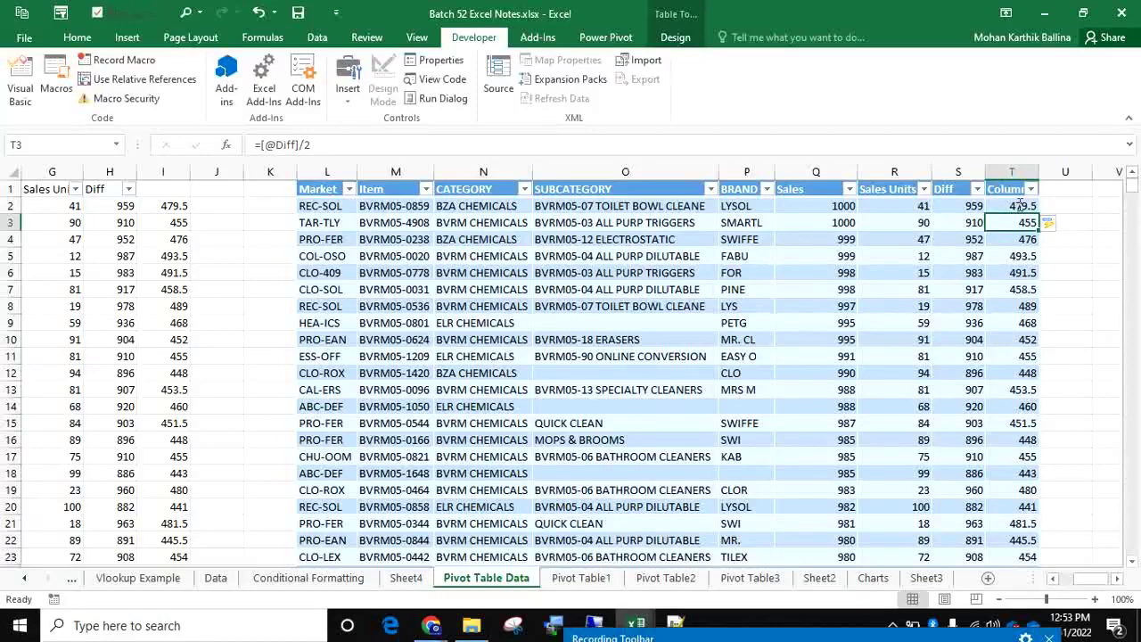
Create a pivot table from the formatted table at cell D3 of Sheet4, with CATEGORY as rows and Sales as summed values.
{"action": "left_click", "coordinate": [319, 192]}
{"action": "key", "text": "ctrl+shift+Right"}
{"action": "key", "text": "ctrl+shift+Down"}
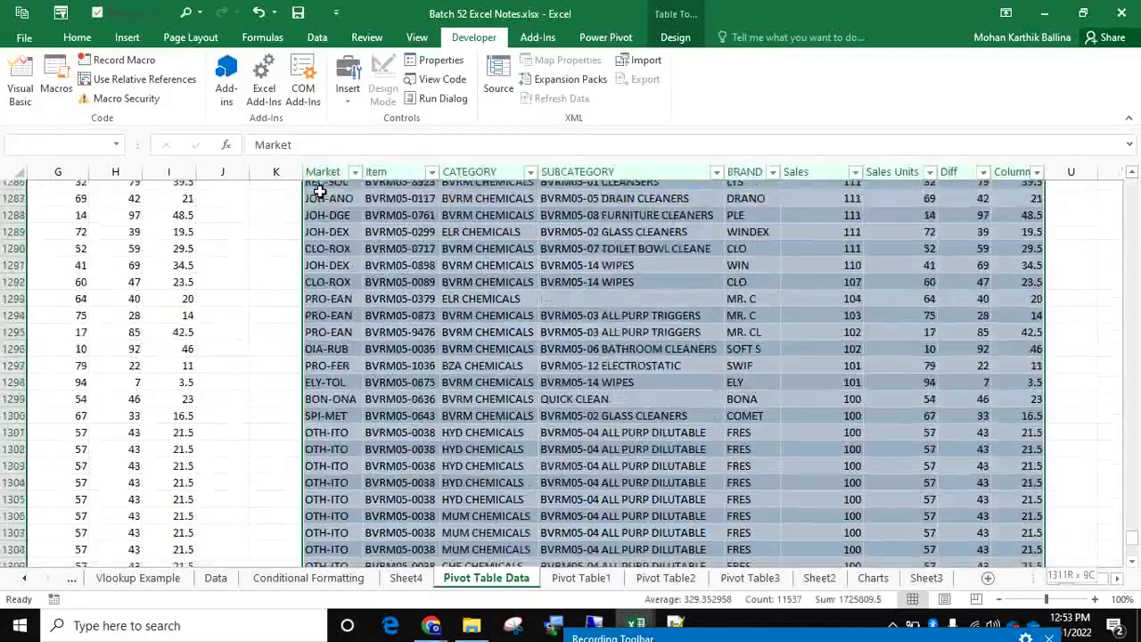
{"action": "left_click", "coordinate": [127, 36]}
{"action": "left_click", "coordinate": [27, 67]}
{"action": "left_click", "coordinate": [405, 299]}
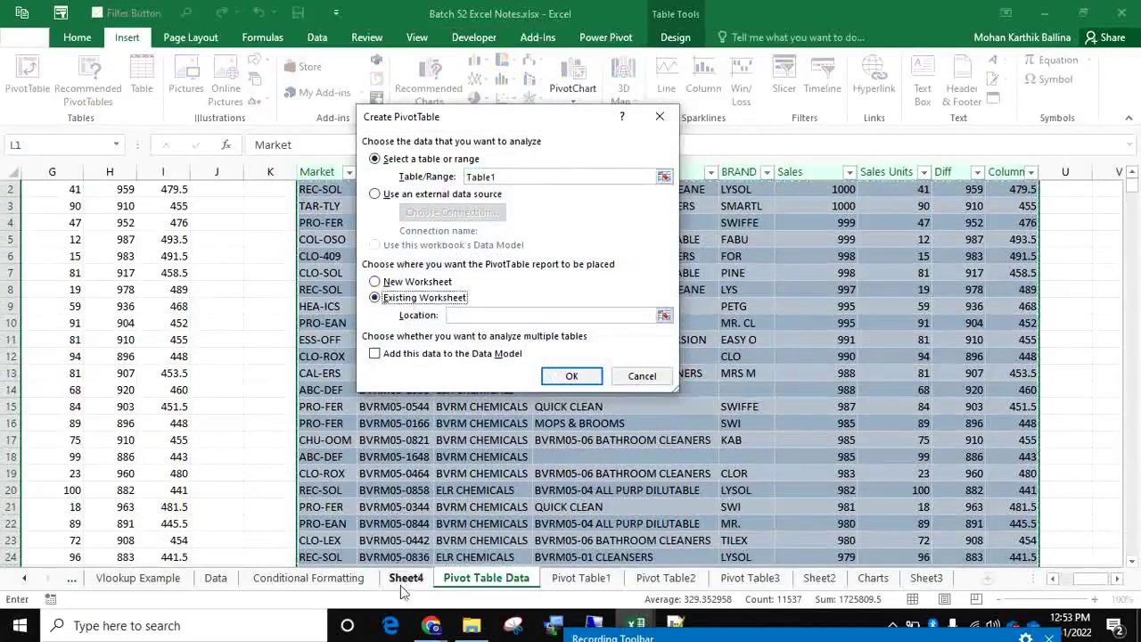
{"action": "left_click", "coordinate": [406, 578]}
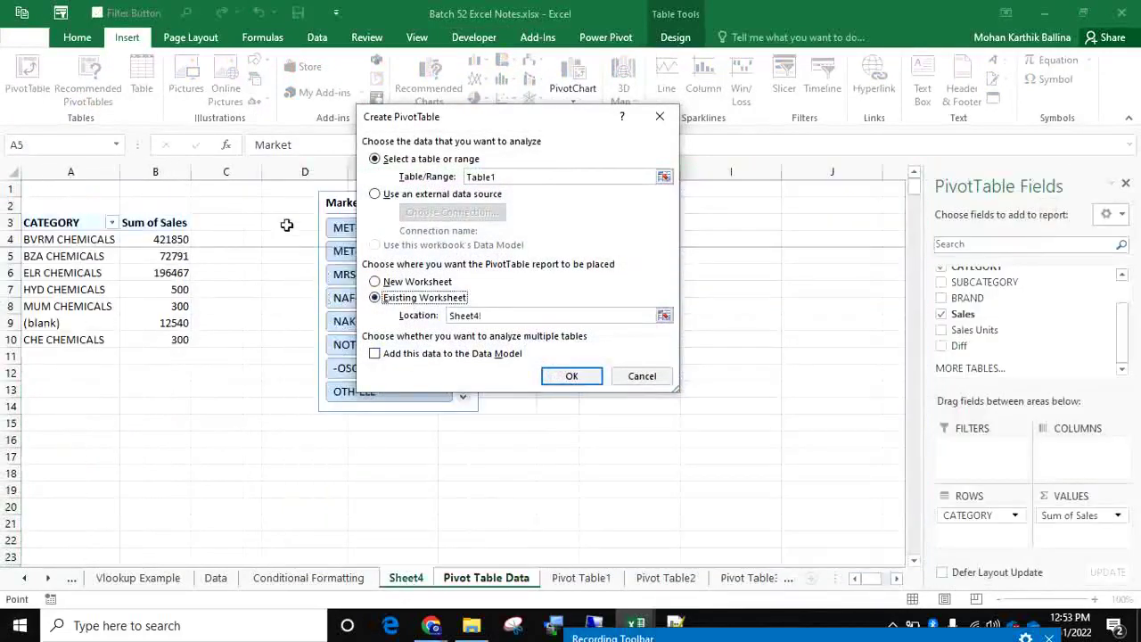
{"action": "left_click", "coordinate": [301, 224]}
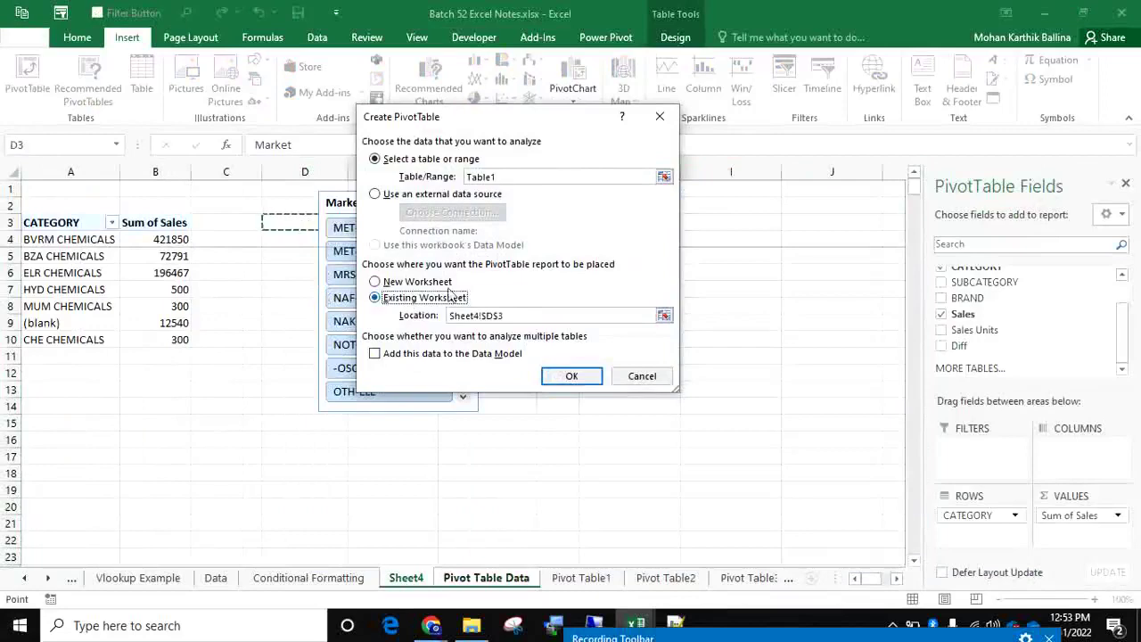
{"action": "left_click", "coordinate": [574, 376]}
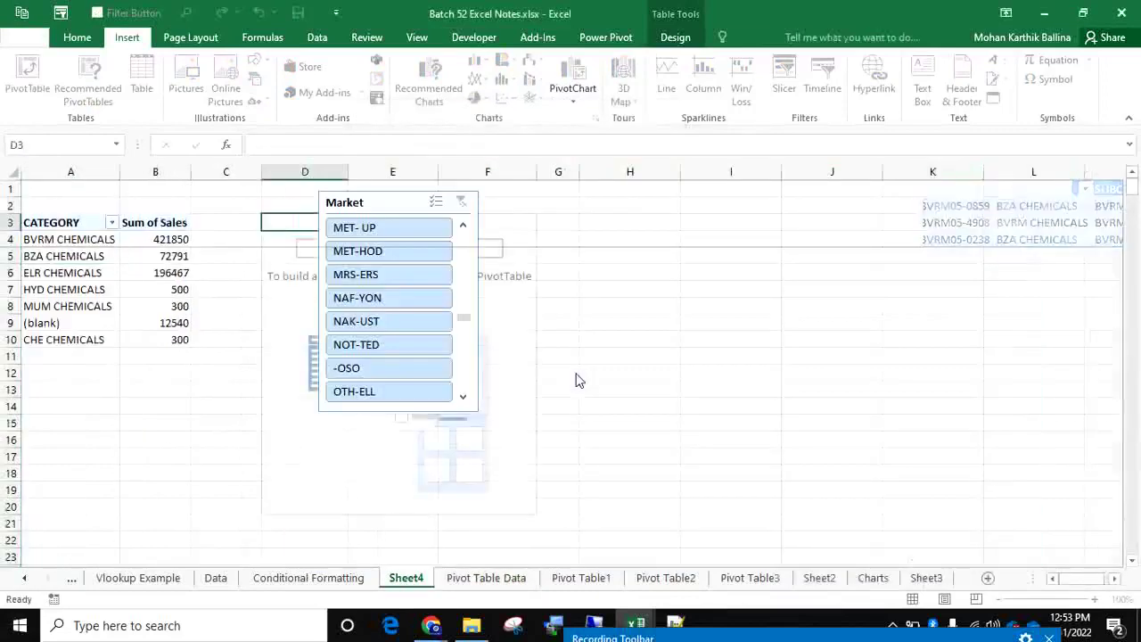
{"action": "left_click_drag", "start_coordinate": [1011, 304], "coordinate": [994, 505]}
{"action": "left_click_drag", "start_coordinate": [976, 339], "coordinate": [1086, 524]}
Move the Market slicer clear of the new pivot table, over columns F to H.
{"action": "left_click_drag", "start_coordinate": [372, 204], "coordinate": [597, 176]}
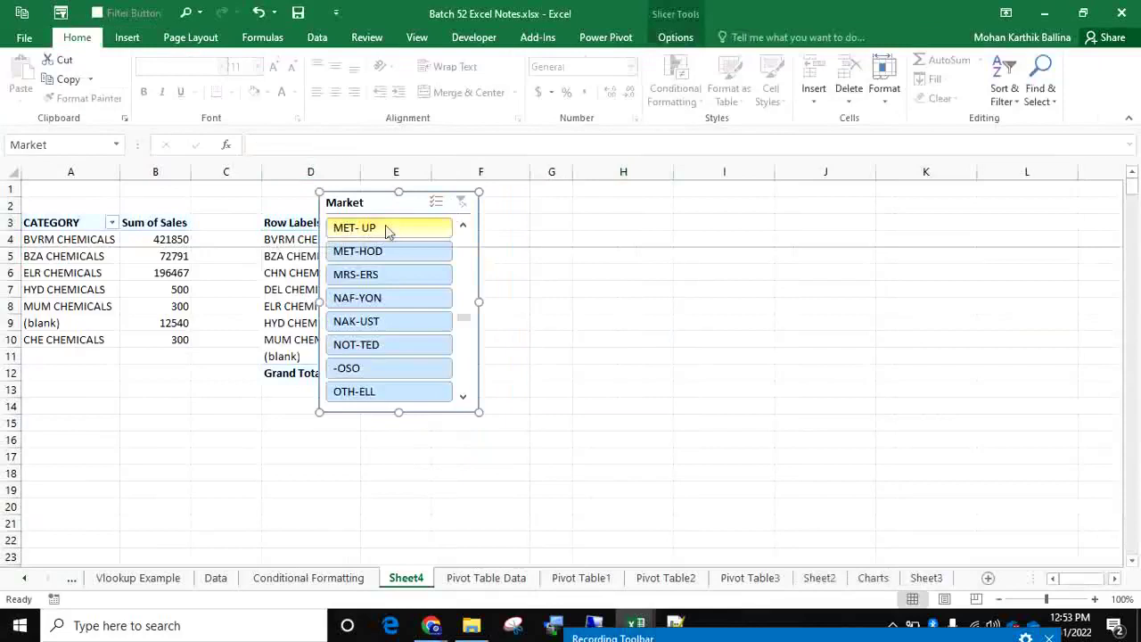
{"action": "left_click_drag", "start_coordinate": [366, 207], "coordinate": [639, 148]}
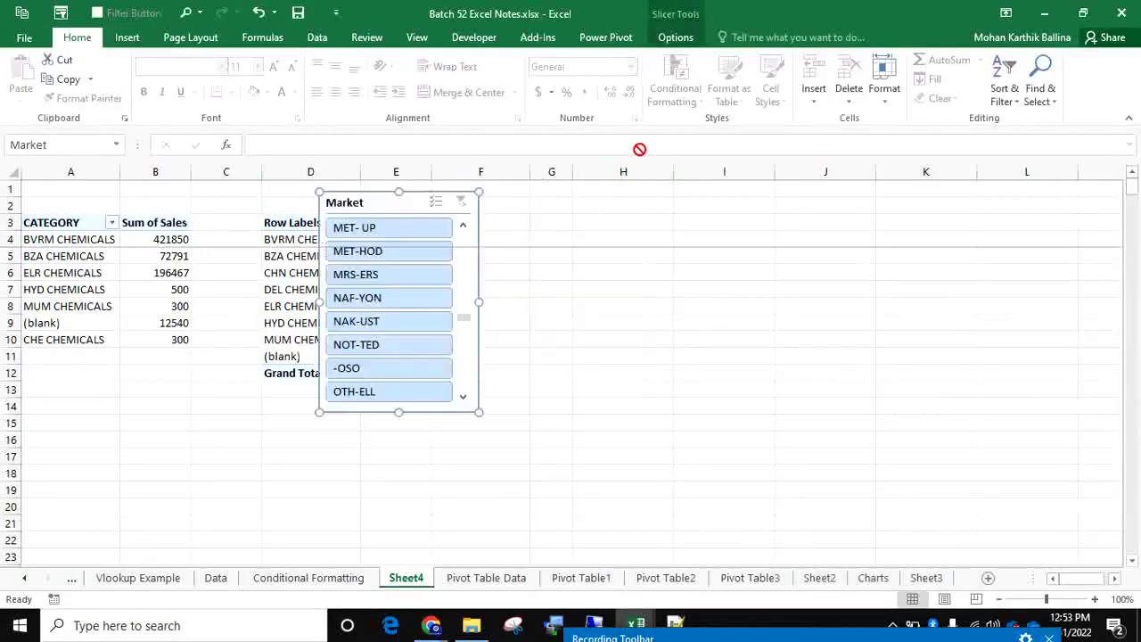
{"action": "left_click_drag", "start_coordinate": [396, 205], "coordinate": [580, 205]}
{"action": "left_click", "coordinate": [414, 435]}
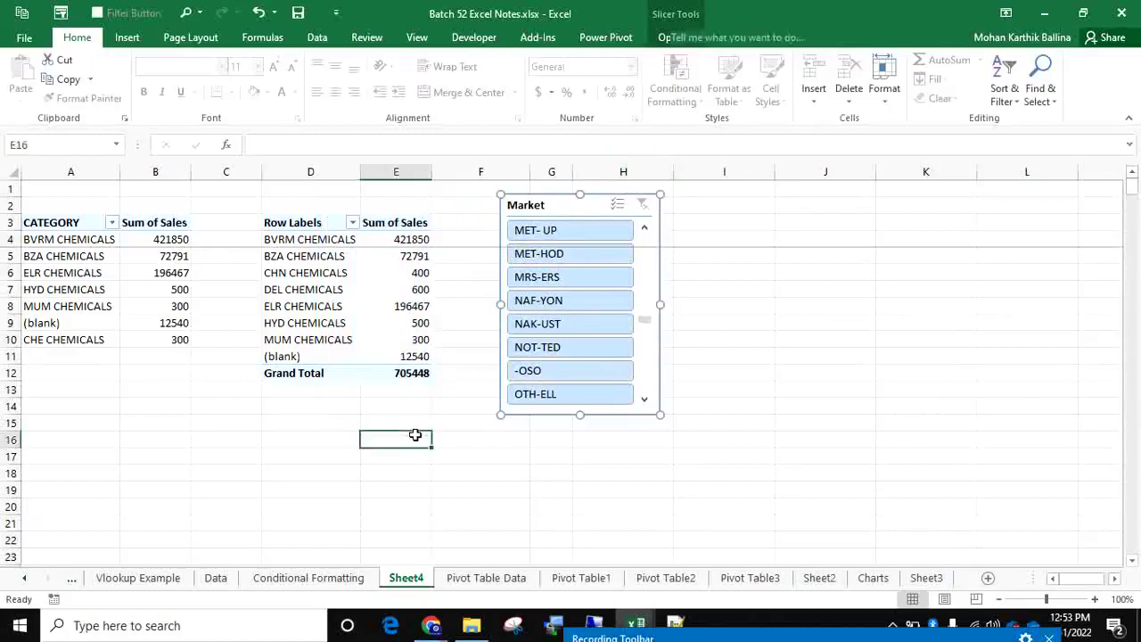
Turn off grand totals for both rows and columns in the new pivot table.
{"action": "left_click", "coordinate": [372, 298]}
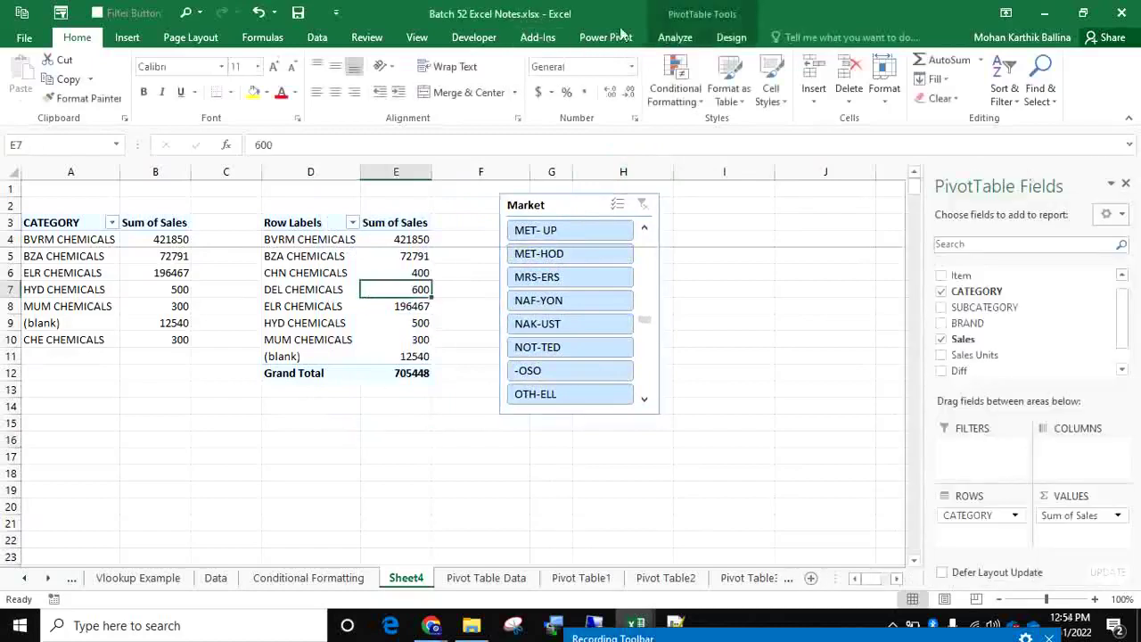
{"action": "left_click", "coordinate": [675, 37]}
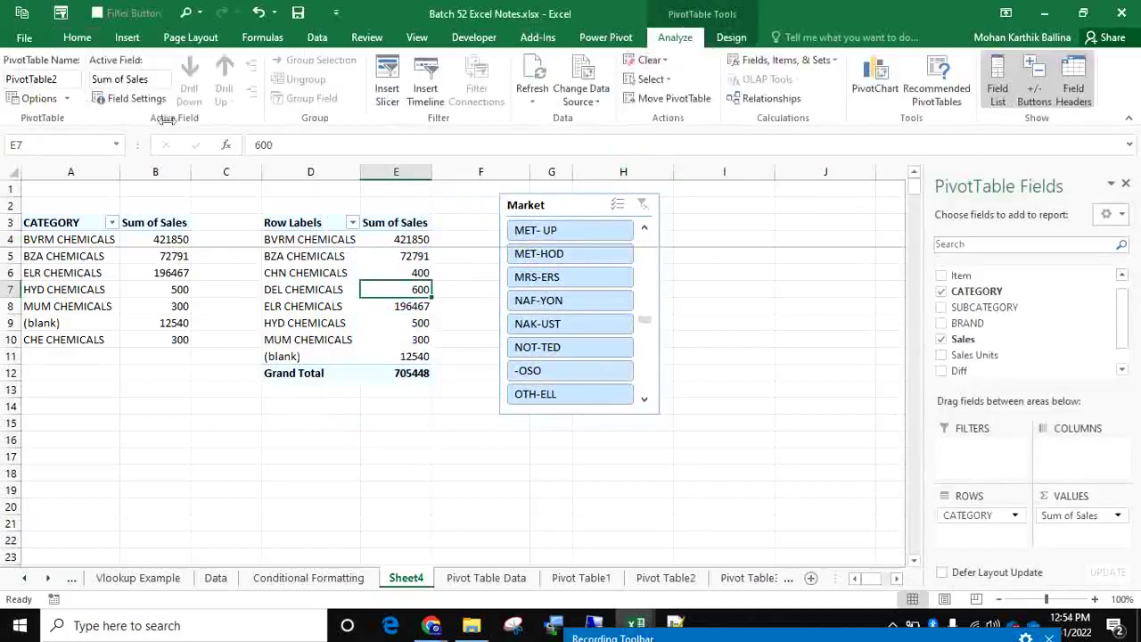
{"action": "left_click", "coordinate": [731, 37]}
{"action": "left_click", "coordinate": [129, 105]}
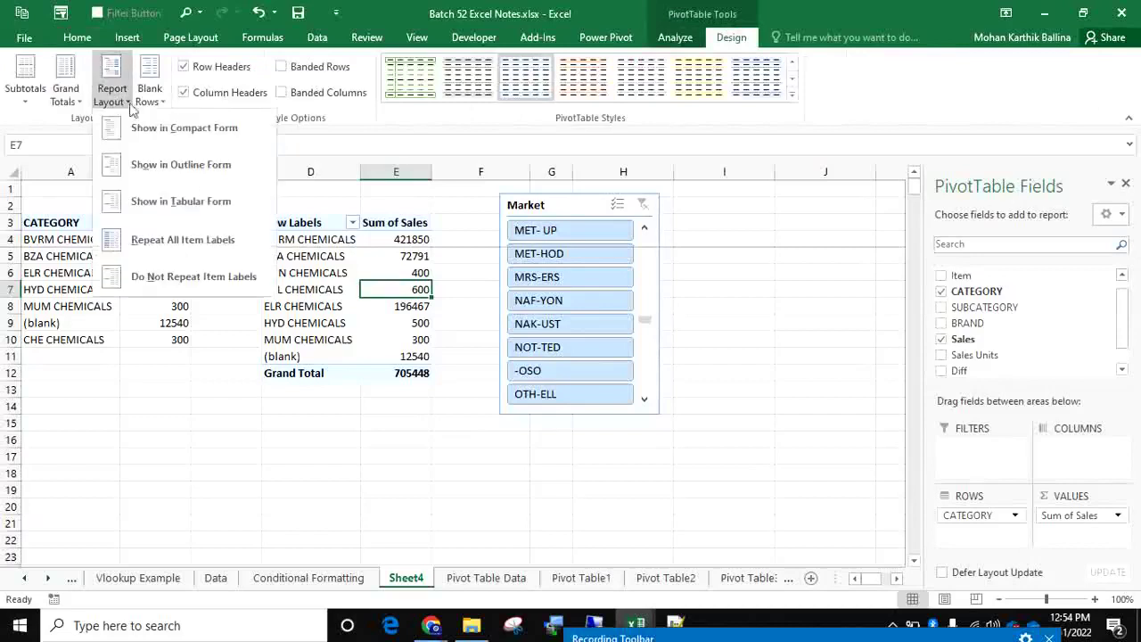
{"action": "mouse_move", "coordinate": [66, 95]}
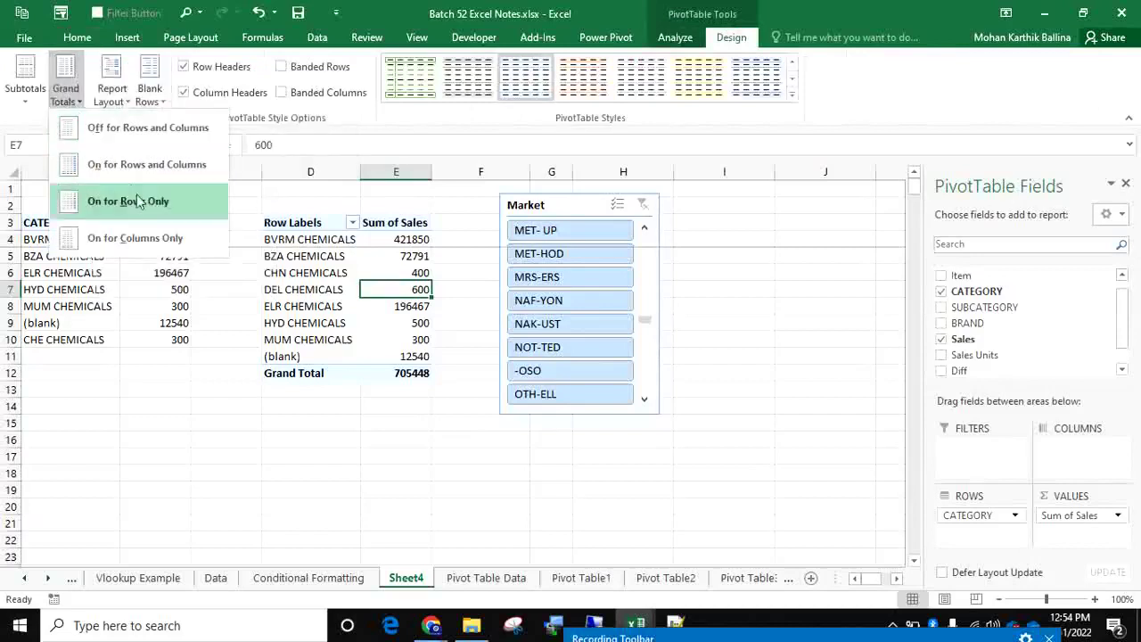
{"action": "left_click", "coordinate": [126, 129]}
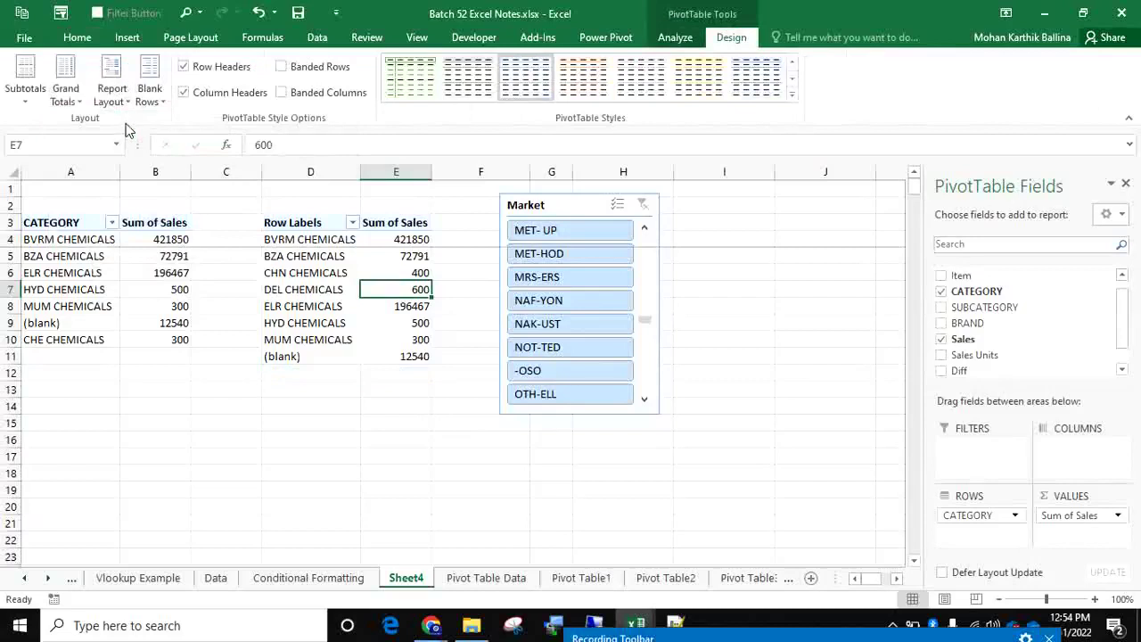
Refresh the pivot table in columns A and B and compare its categories with the new pivot table.
{"action": "right_click", "coordinate": [79, 265]}
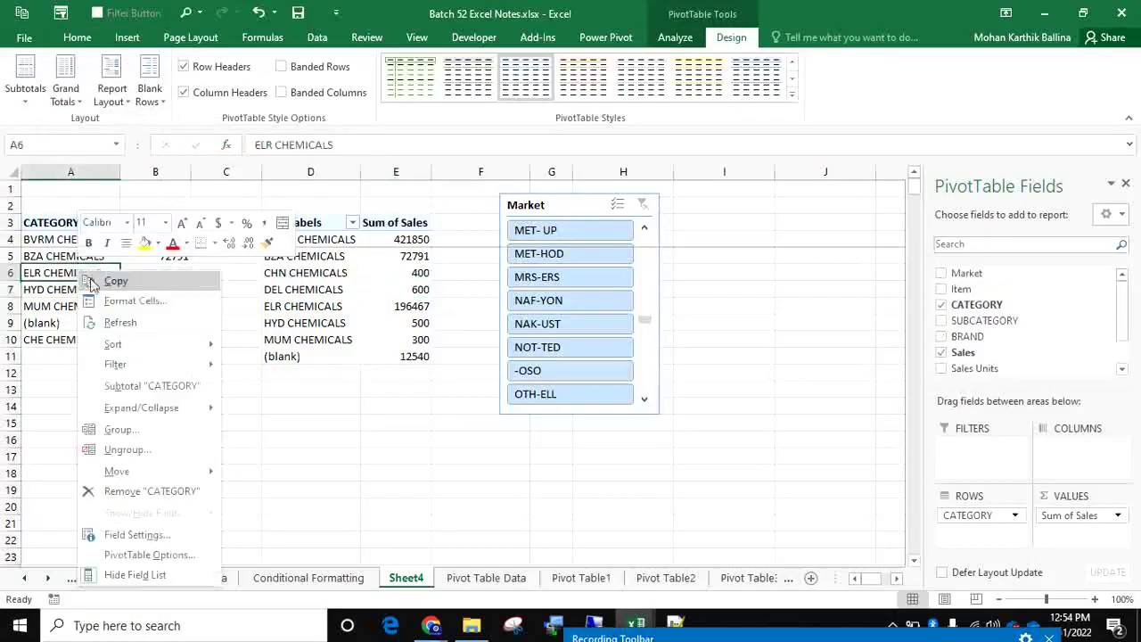
{"action": "left_click", "coordinate": [125, 327]}
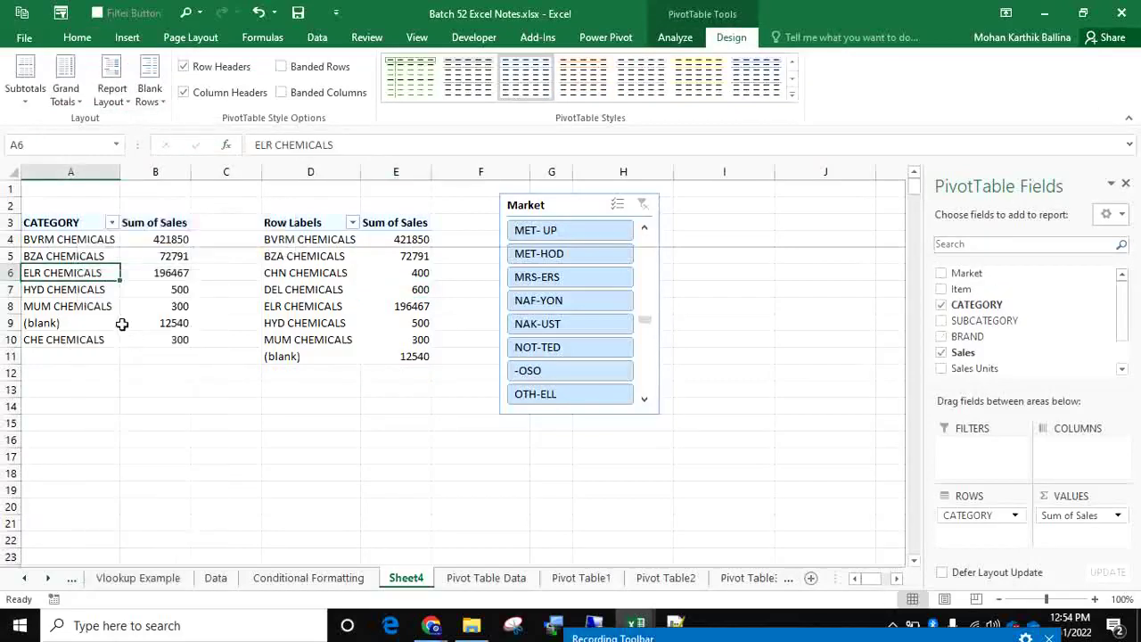
{"action": "left_click", "coordinate": [307, 290]}
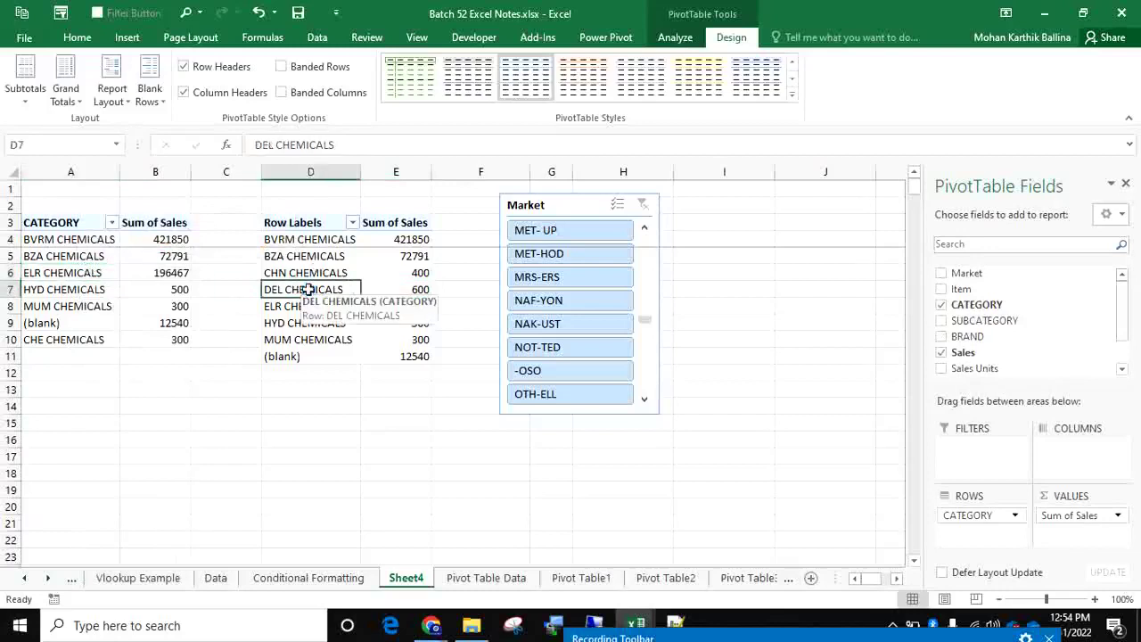
{"action": "left_click", "coordinate": [93, 291]}
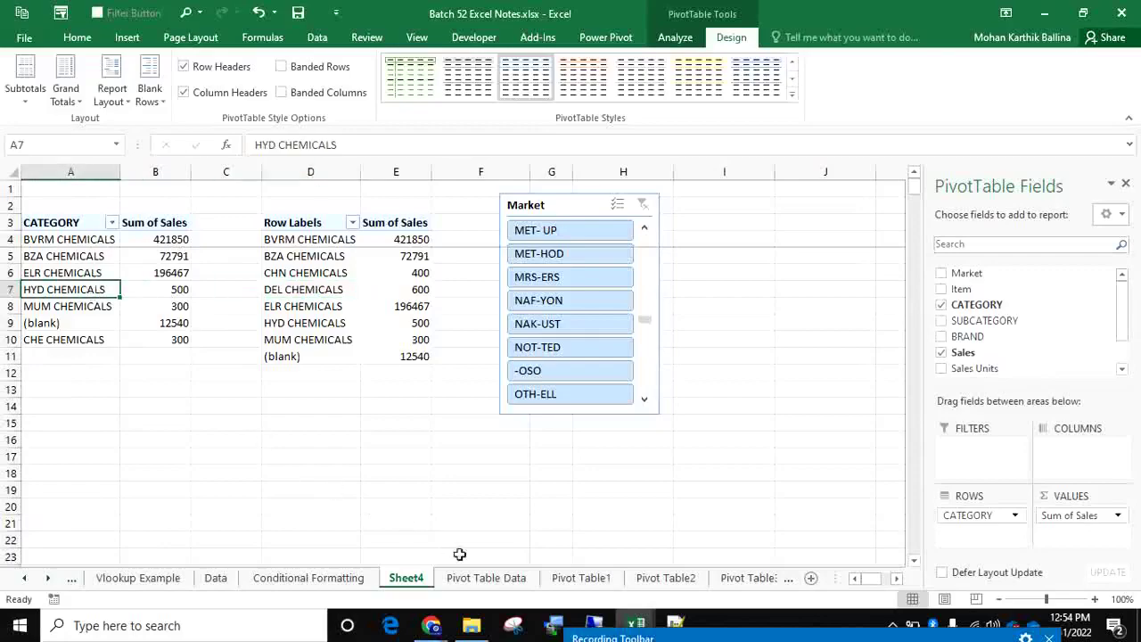
On the Pivot Table Data sheet, examine the categories in the last rows of the plain data range.
{"action": "left_click", "coordinate": [486, 578]}
{"action": "left_click", "coordinate": [68, 453]}
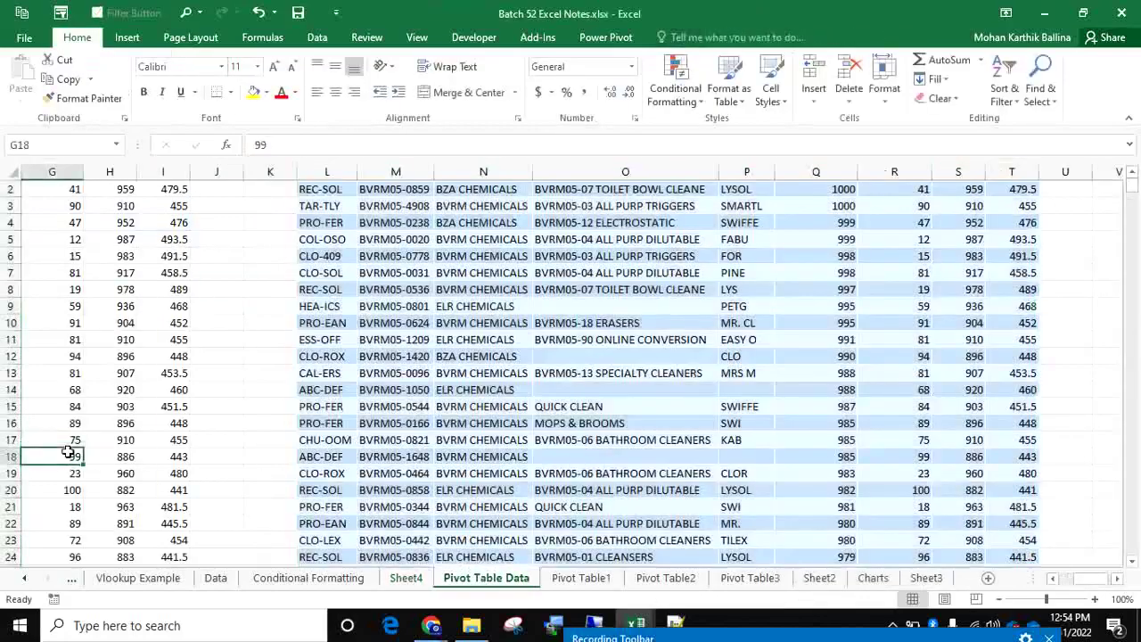
{"action": "key", "text": "Left"}
{"action": "key", "text": "Left"}
{"action": "key", "text": "Left"}
{"action": "key", "text": "Left"}
{"action": "key", "text": "Left"}
{"action": "key", "text": "Left"}
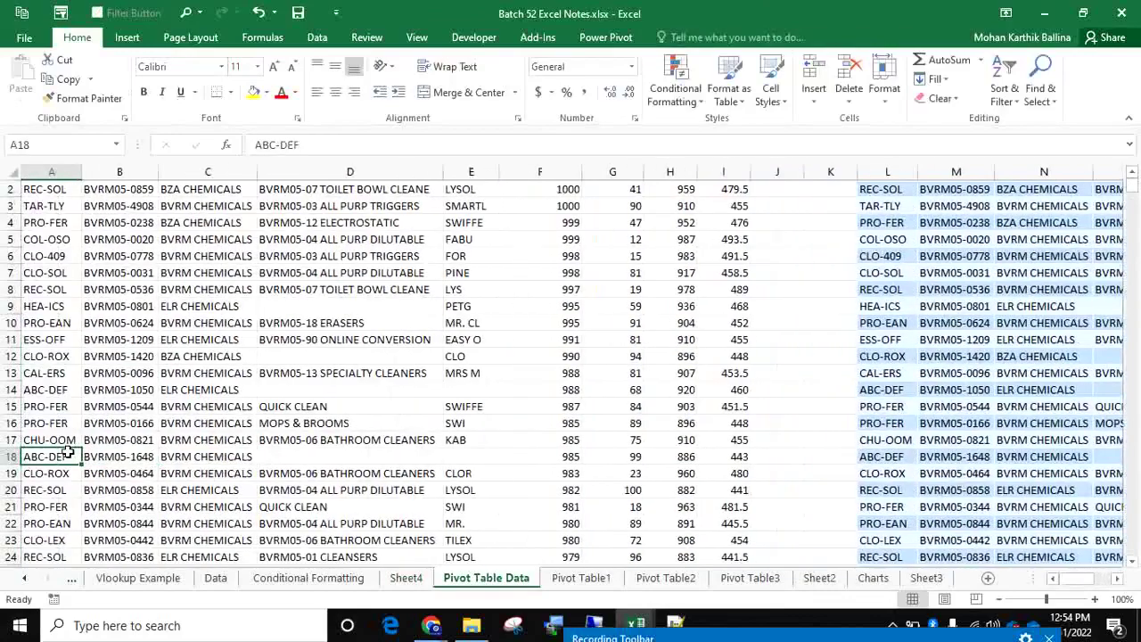
{"action": "key", "text": "ctrl+Down"}
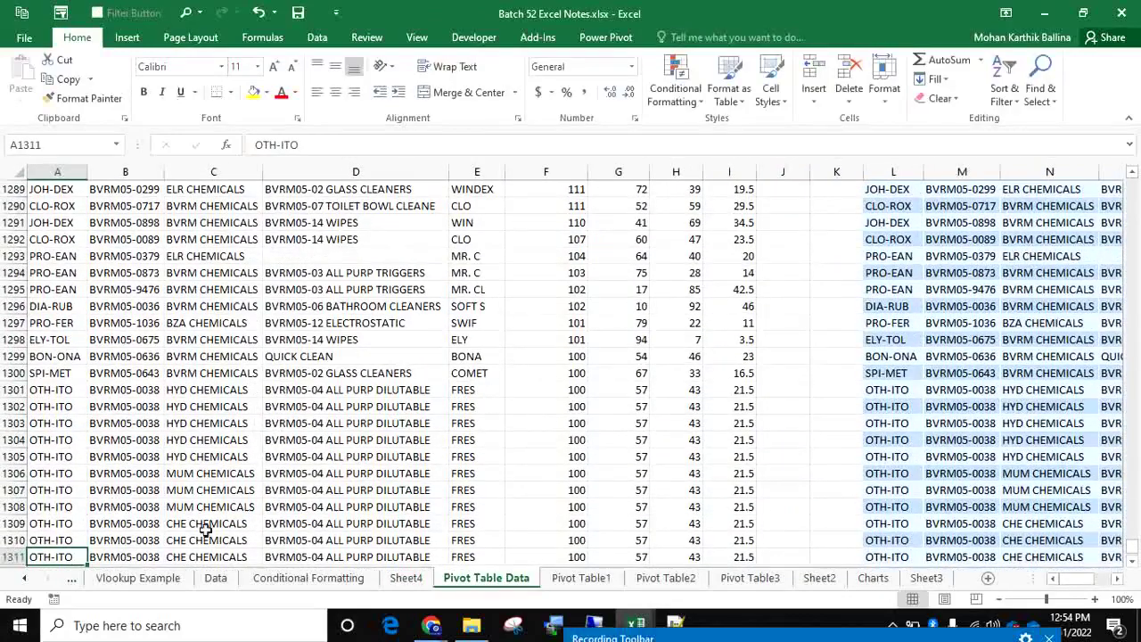
Check the source range of the first pivot table on Sheet4 and keep it as it is.
{"action": "left_click", "coordinate": [406, 577]}
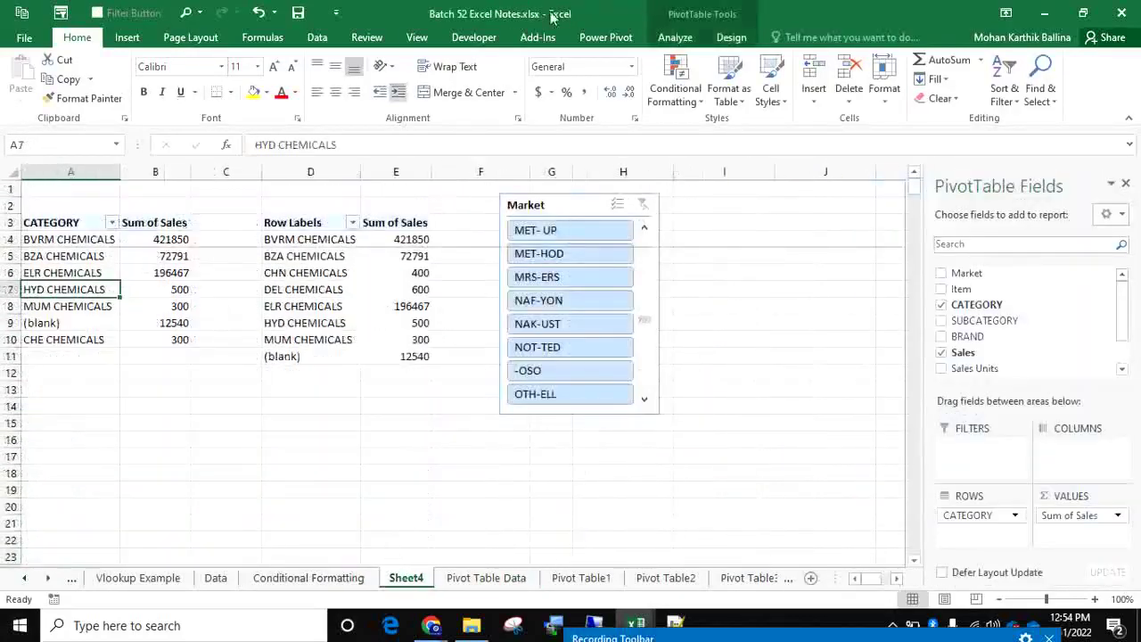
{"action": "left_click", "coordinate": [684, 39]}
{"action": "left_click", "coordinate": [578, 73]}
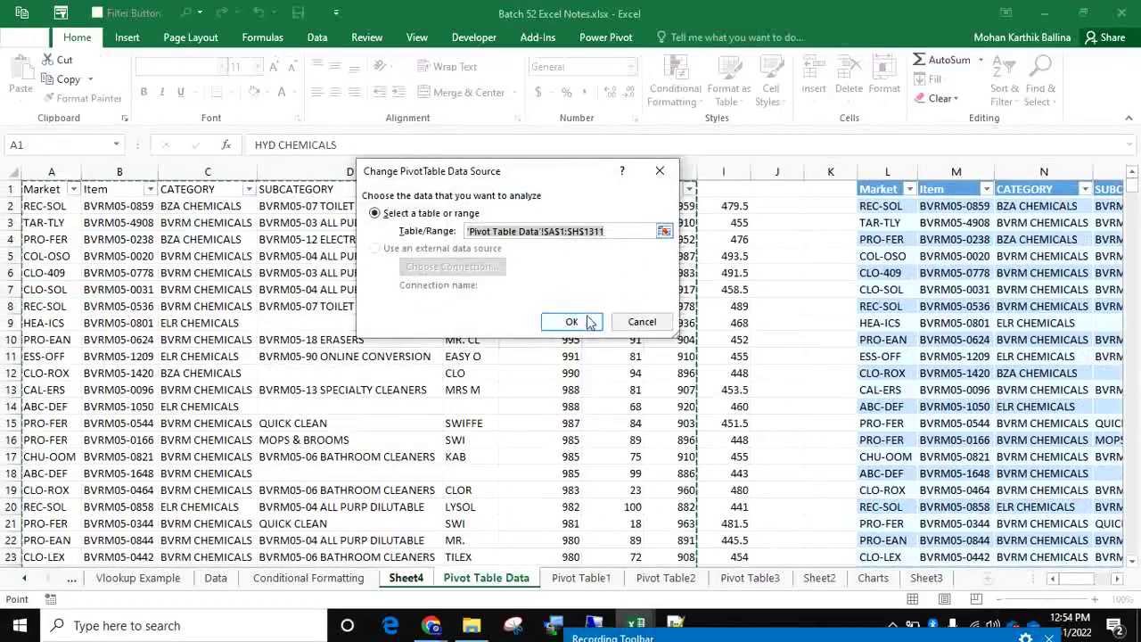
{"action": "left_click", "coordinate": [582, 321]}
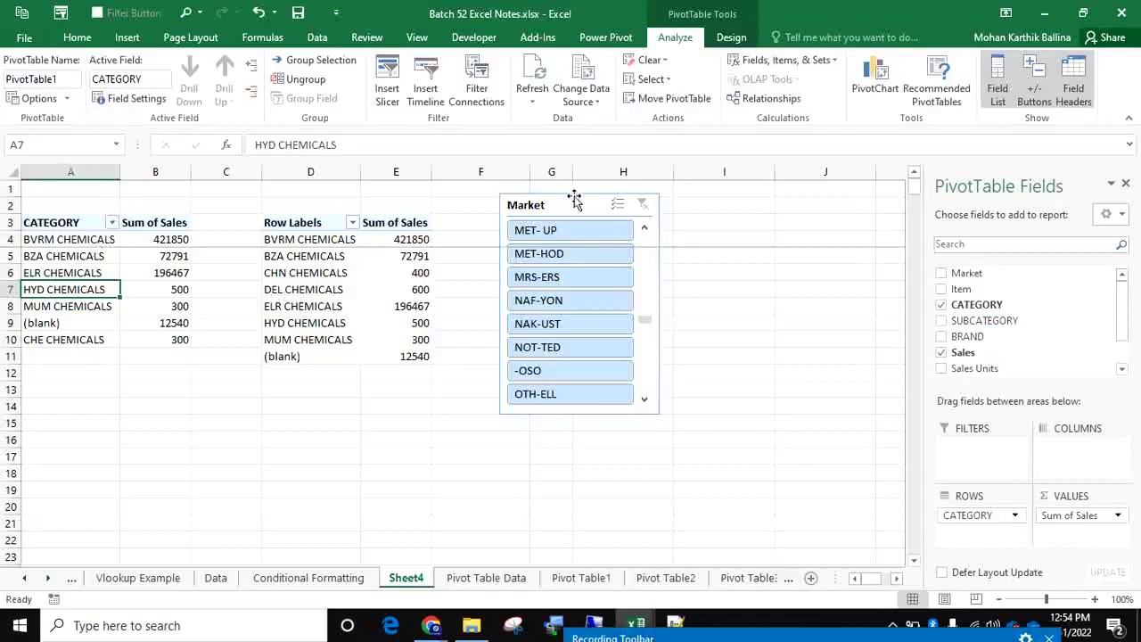
{"action": "left_click", "coordinate": [644, 209]}
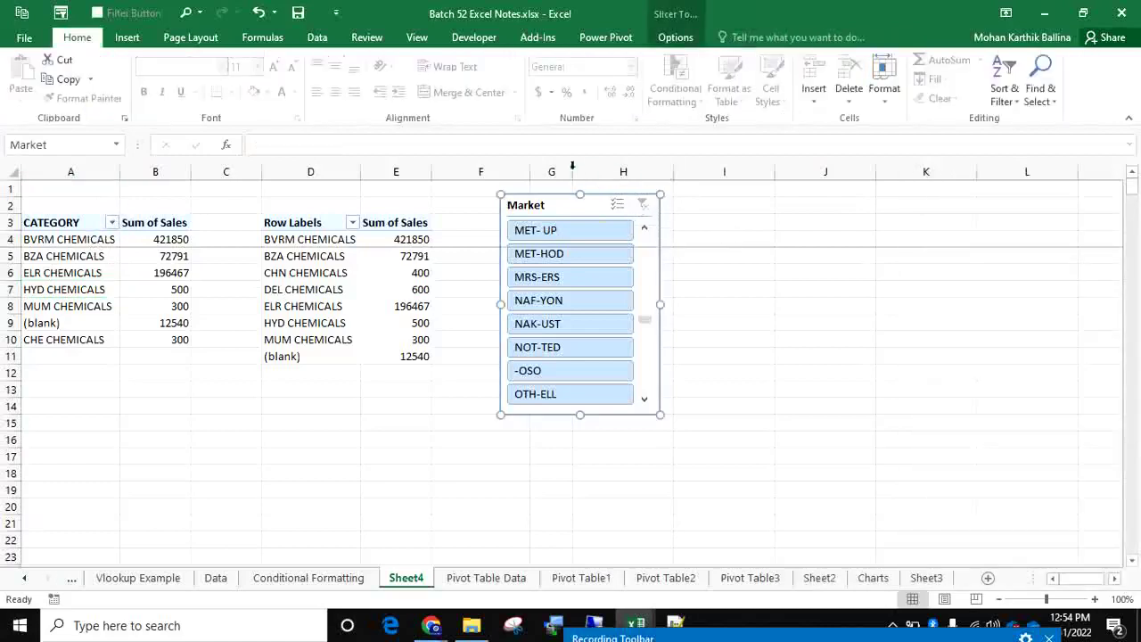
{"action": "left_click", "coordinate": [337, 260]}
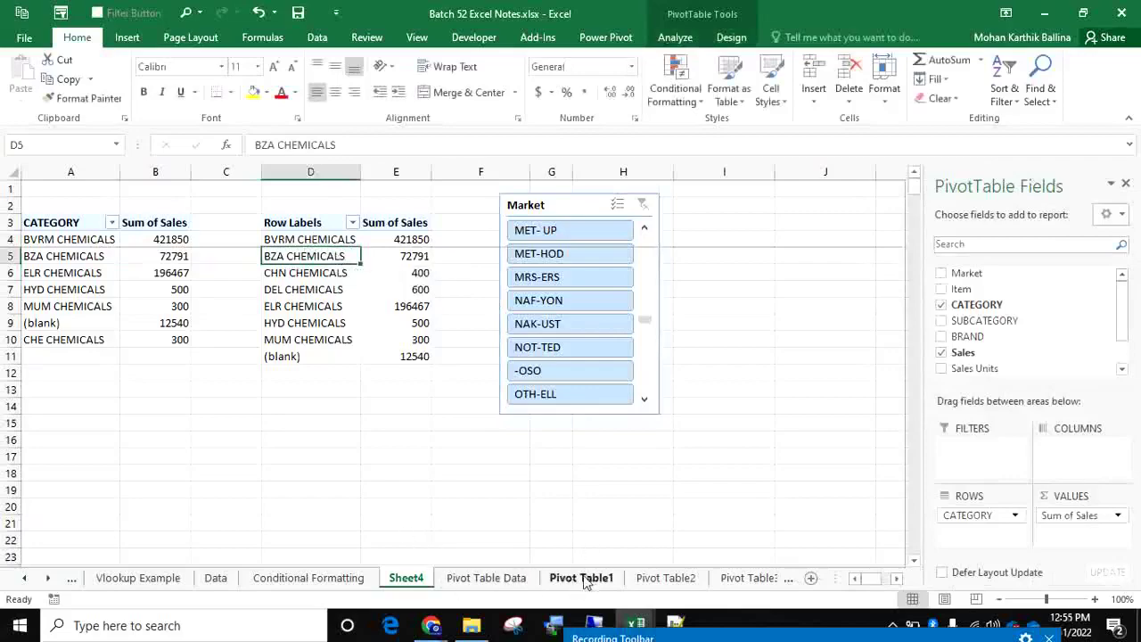
On the Pivot Table Data sheet, fill the plain range's last record in row 1311 down through row 1315, columns A to I.
{"action": "left_click", "coordinate": [486, 578]}
{"action": "left_click", "coordinate": [39, 440]}
{"action": "key", "text": "ctrl+Up"}
{"action": "key", "text": "ctrl+Down"}
{"action": "key", "text": "Down"}
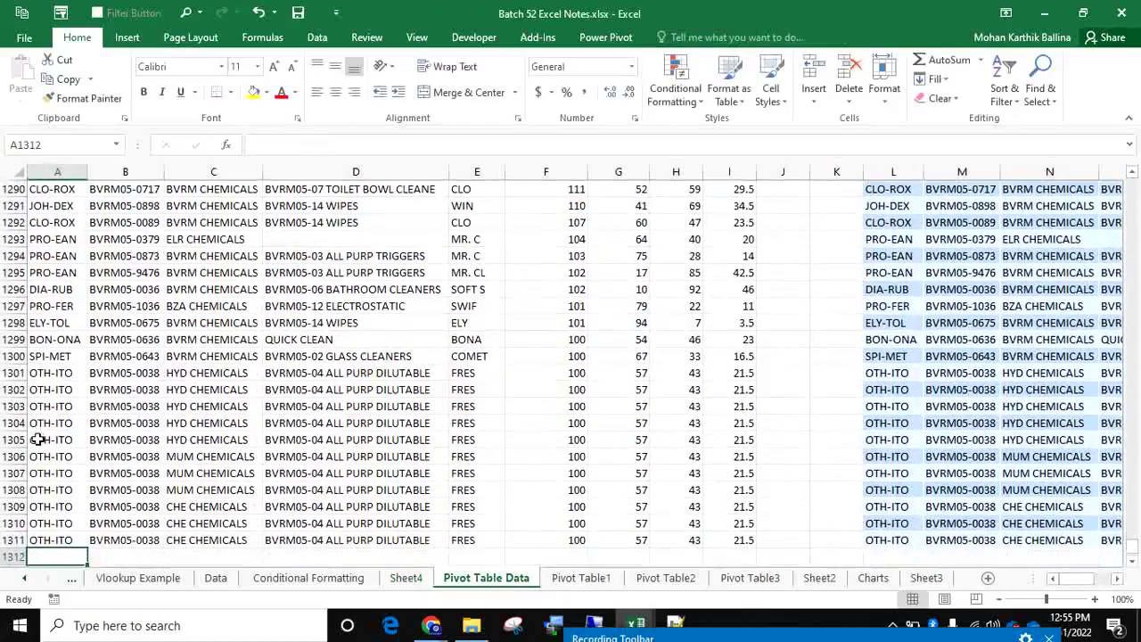
{"action": "key", "text": "Up"}
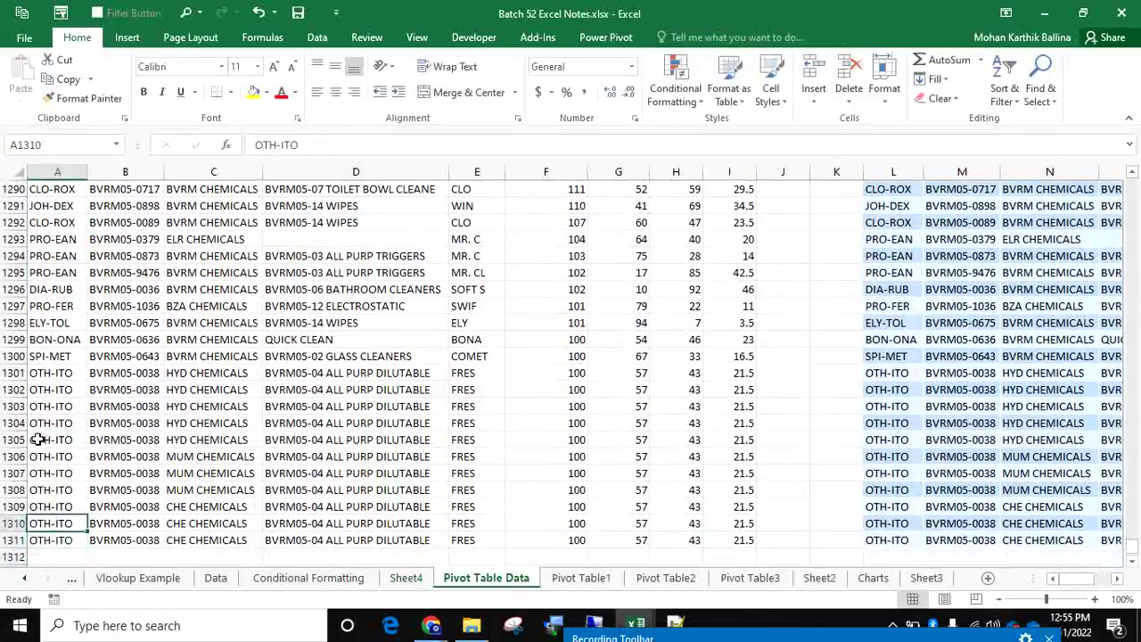
{"action": "key", "text": "shift+Right"}
{"action": "key", "text": "shift+Right"}
{"action": "key", "text": "shift+Right"}
{"action": "key", "text": "shift+Right"}
{"action": "key", "text": "shift+Right"}
{"action": "key", "text": "shift+Right"}
{"action": "key", "text": "shift+Right"}
{"action": "key", "text": "shift+Right"}
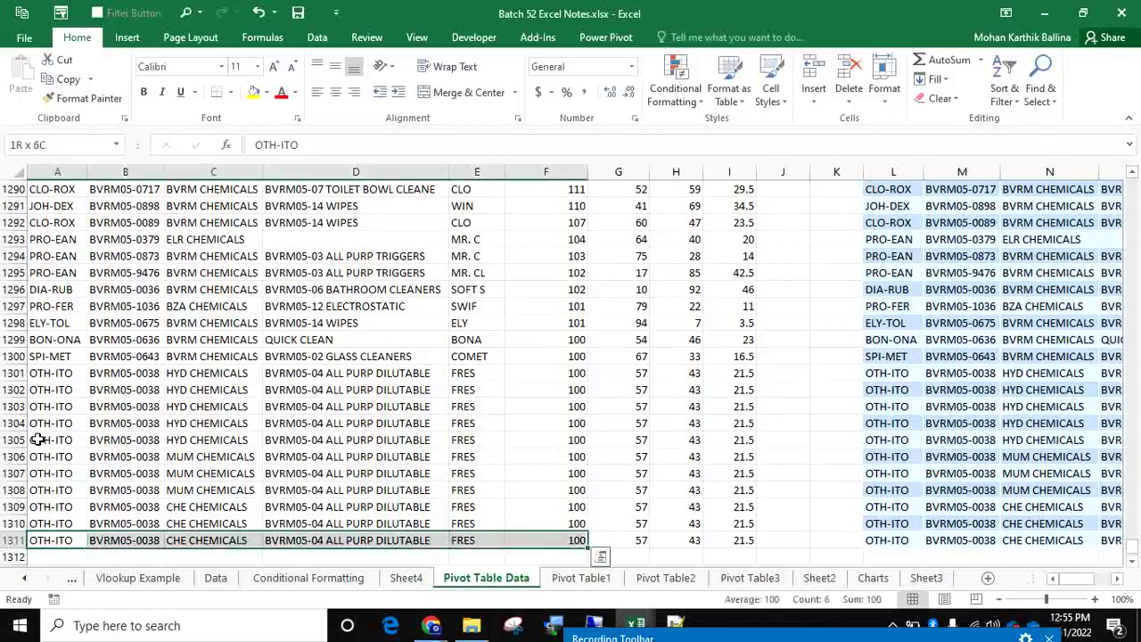
{"action": "key", "text": "shift+Down"}
{"action": "key", "text": "shift+Down"}
{"action": "key", "text": "shift+Down"}
{"action": "key", "text": "shift+Down"}
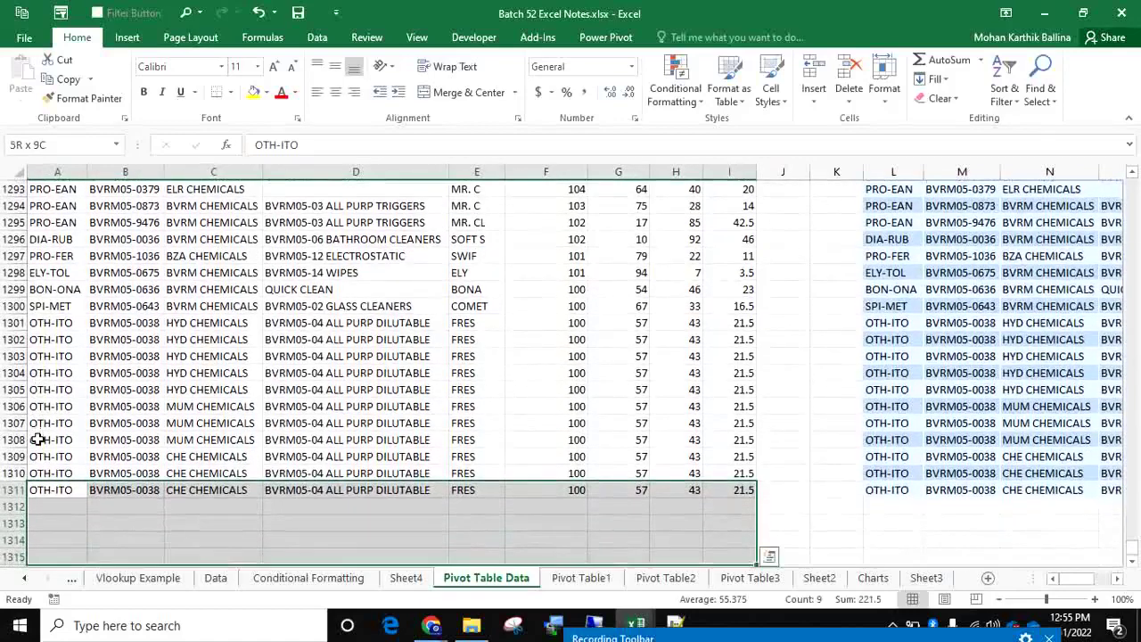
{"action": "key", "text": "ctrl+d"}
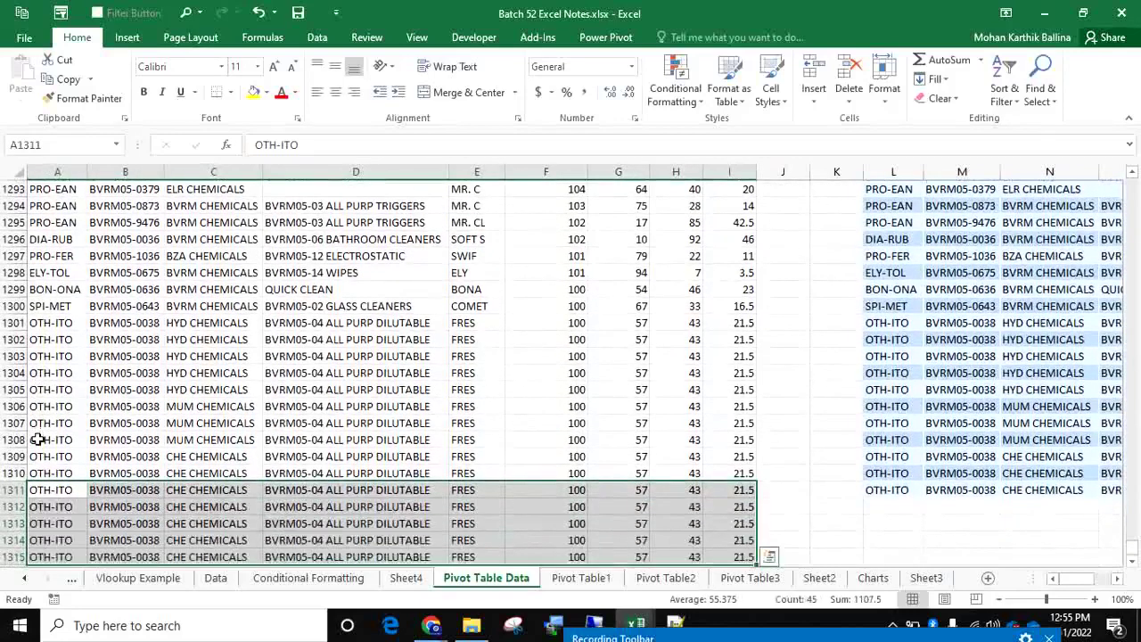
Replace all occurrences of CHE with PUNE in the category cells C1311:C1315.
{"action": "left_click_drag", "start_coordinate": [172, 486], "coordinate": [172, 557]}
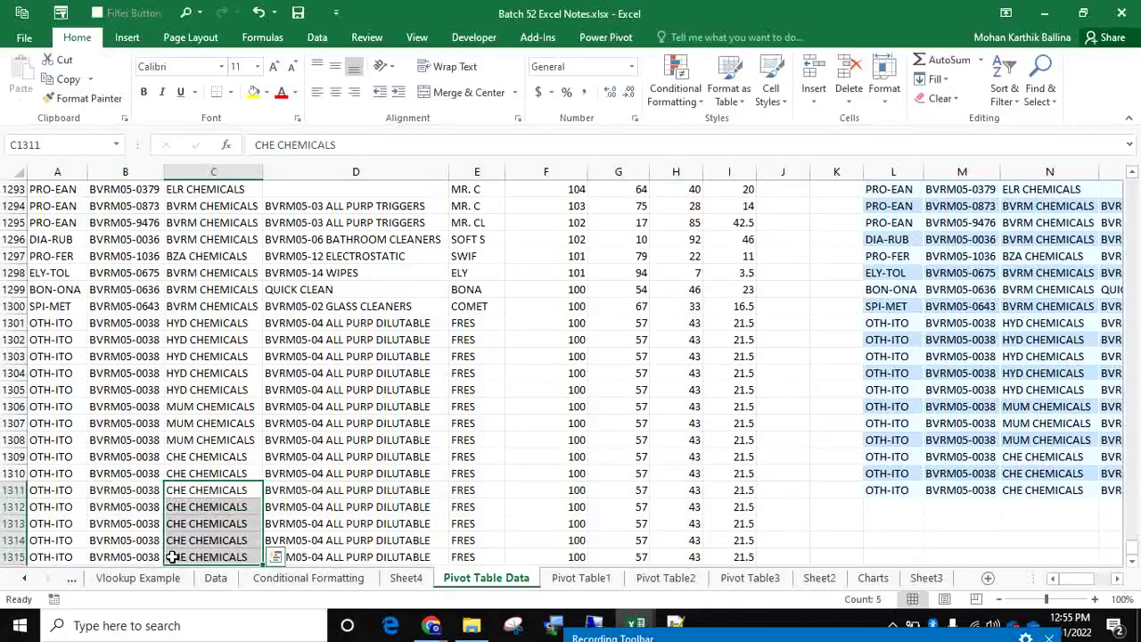
{"action": "key", "text": "ctrl+h"}
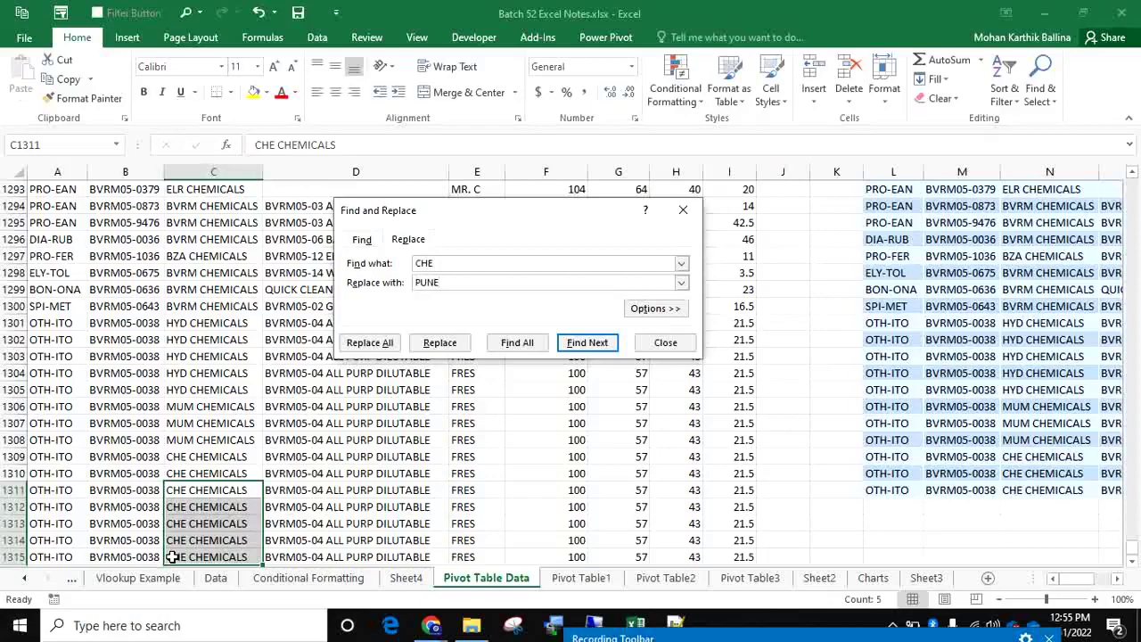
{"action": "left_click", "coordinate": [370, 348]}
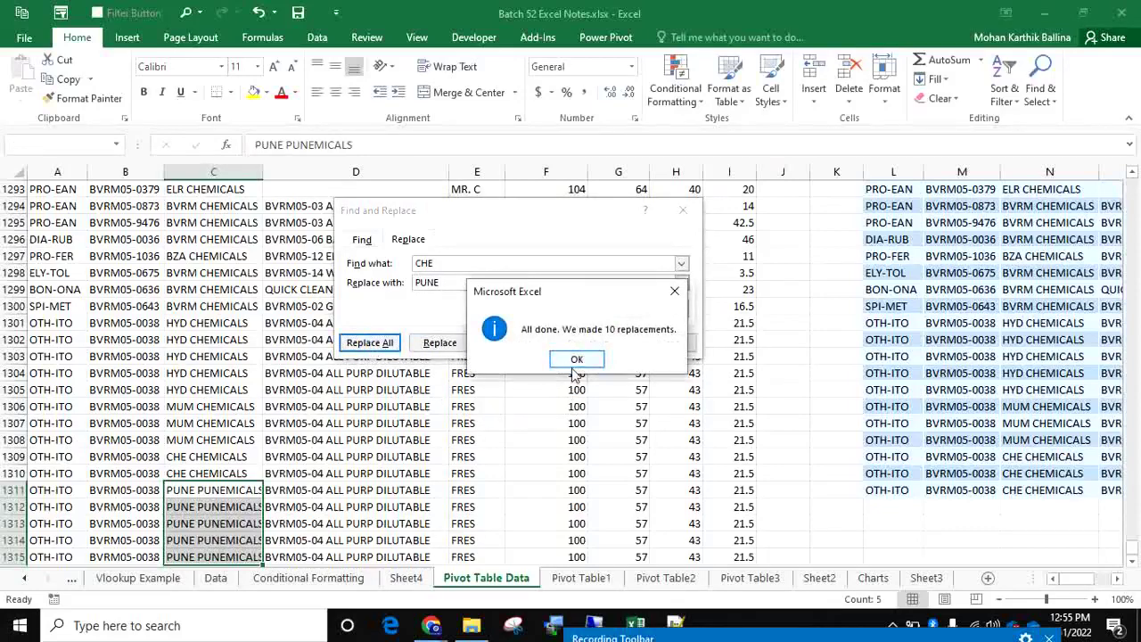
{"action": "left_click", "coordinate": [576, 360]}
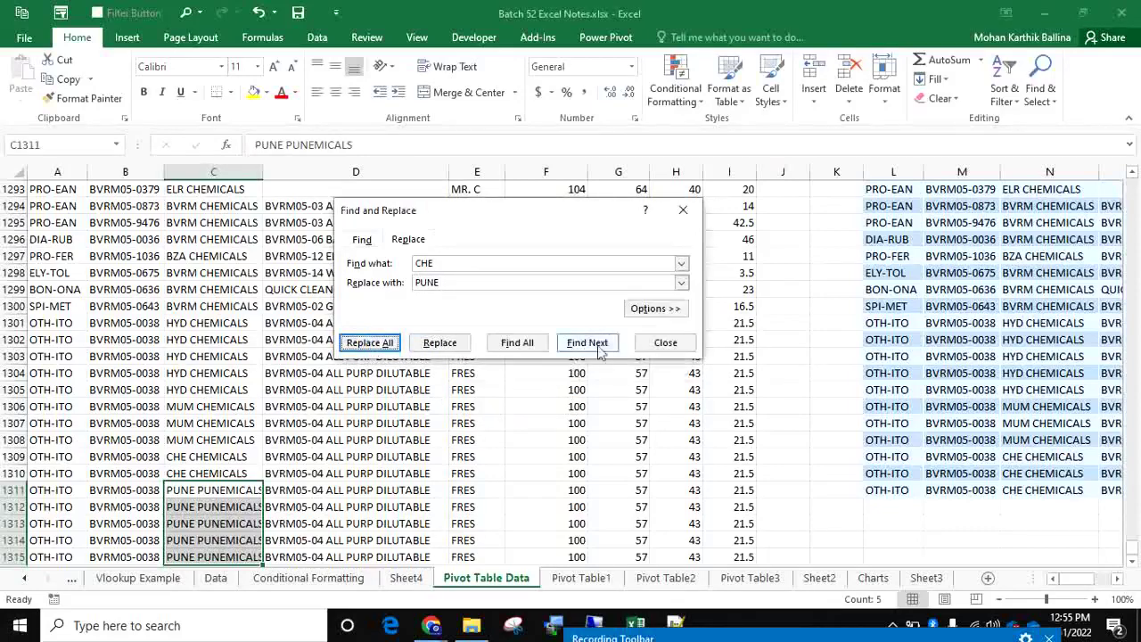
{"action": "left_click", "coordinate": [683, 210]}
Copy the records in A1311:I1315 and paste them directly below the formatted table, starting at L1312.
{"action": "left_click_drag", "start_coordinate": [53, 491], "coordinate": [715, 545]}
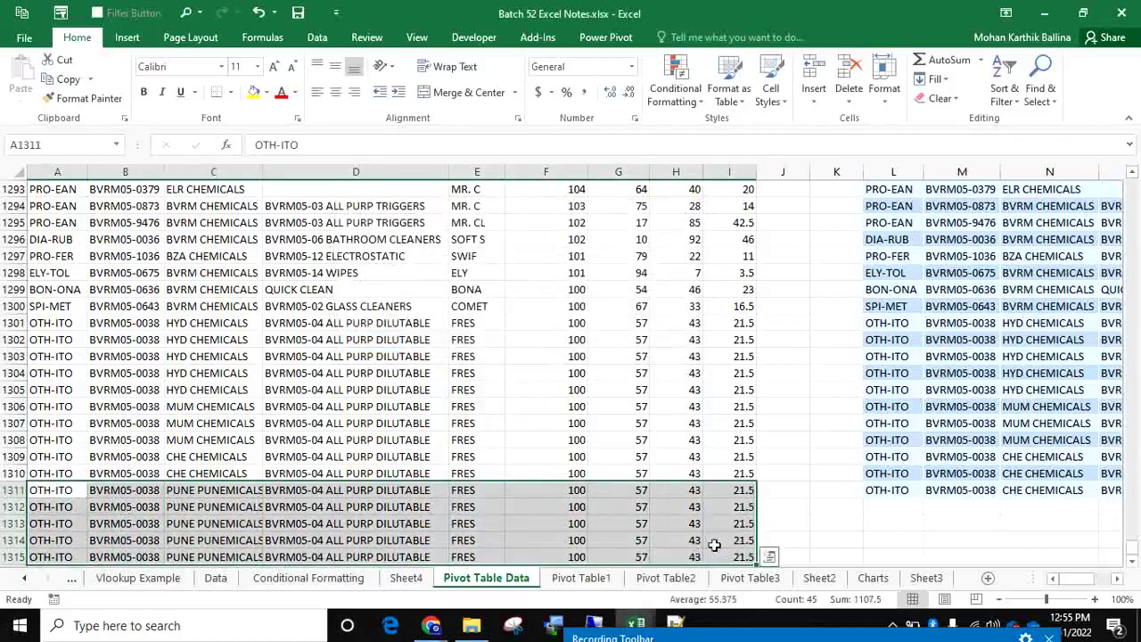
{"action": "key", "text": "ctrl+c"}
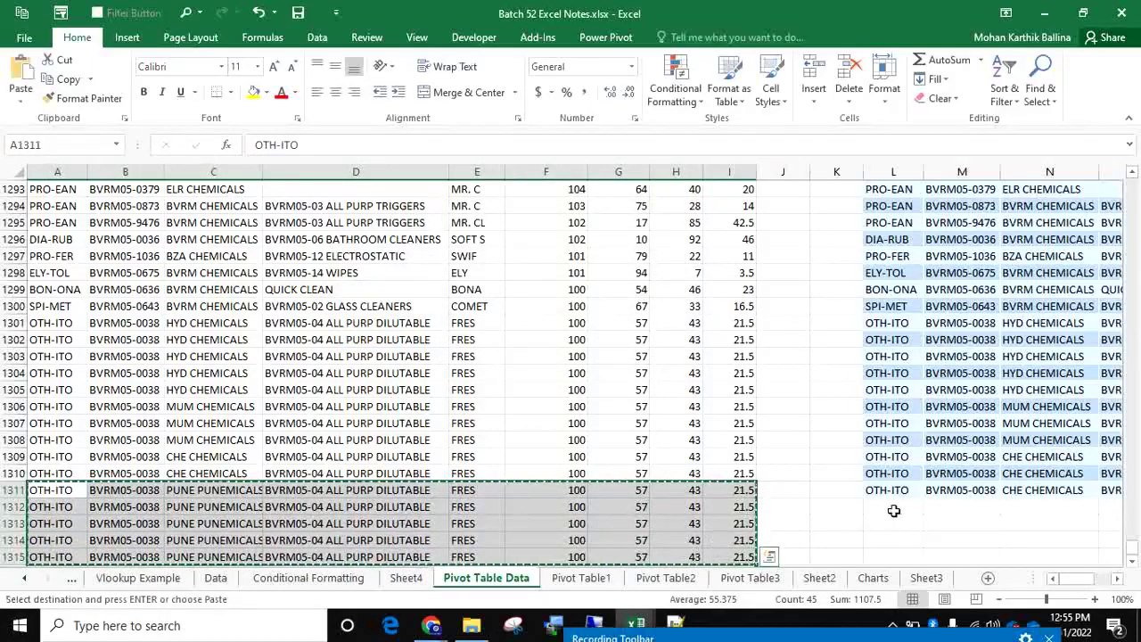
{"action": "left_click", "coordinate": [891, 511]}
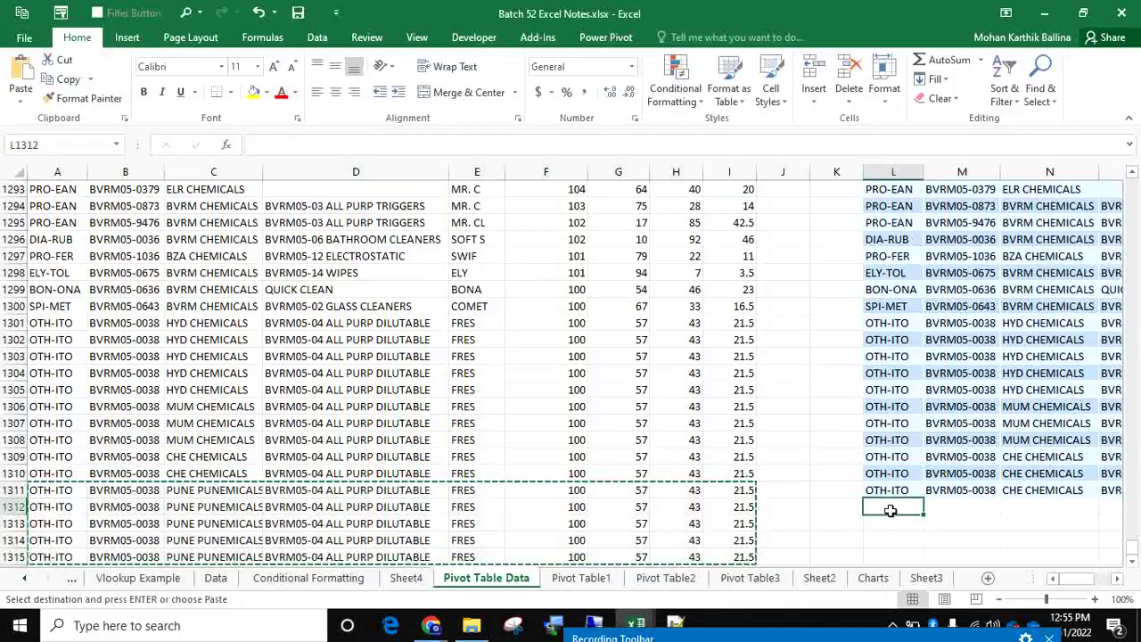
{"action": "key", "text": "ctrl+v"}
{"action": "key", "text": "Escape"}
Examine the formatted table's columns along row 1311, just above the pasted records, through to its last column.
{"action": "key", "text": "Up"}
{"action": "key", "text": "Right"}
{"action": "key", "text": "Right"}
{"action": "key", "text": "Right"}
{"action": "key", "text": "Right"}
{"action": "key", "text": "Right"}
{"action": "key", "text": "Right"}
{"action": "key", "text": "Right"}
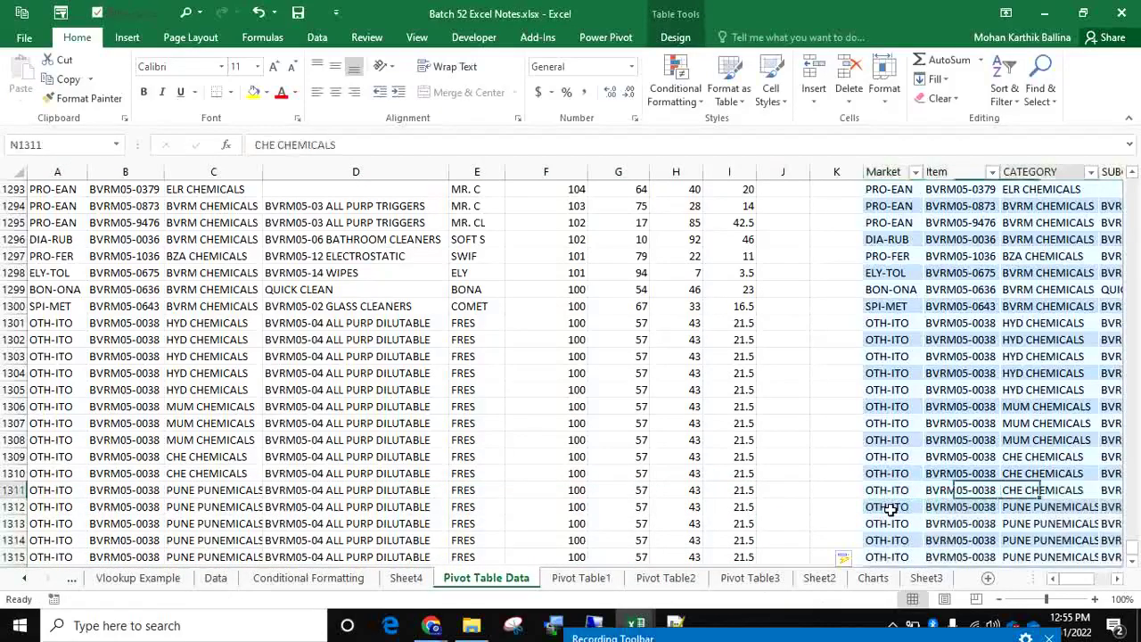
{"action": "key", "text": "Right"}
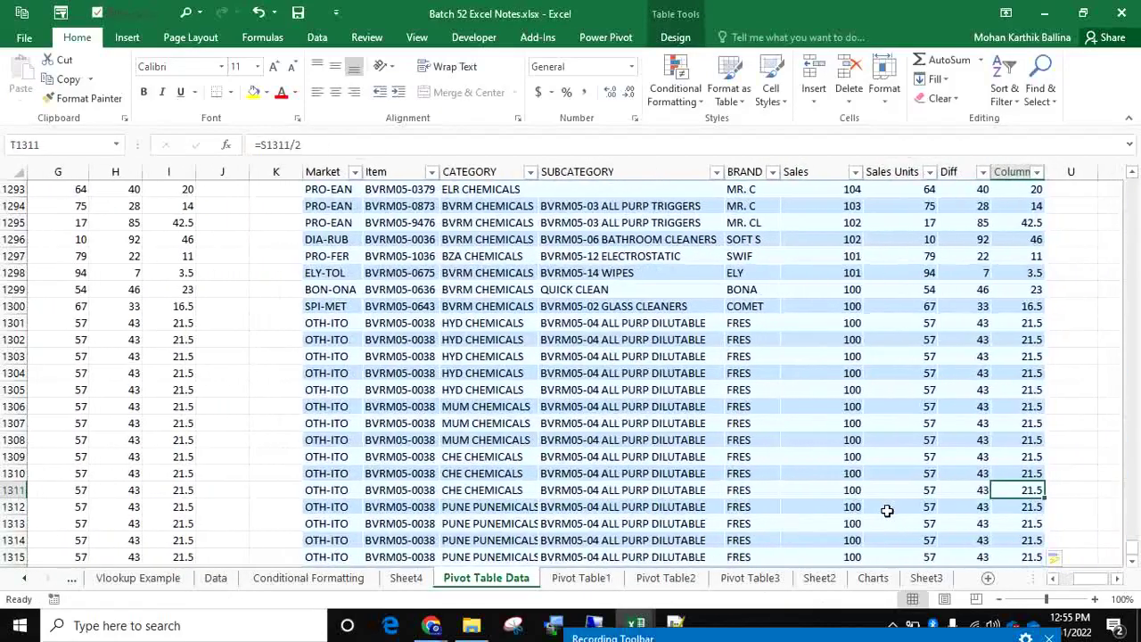
On Sheet4, refresh both the pivot table in columns A and B and the one in columns D and E.
{"action": "left_click", "coordinate": [405, 578]}
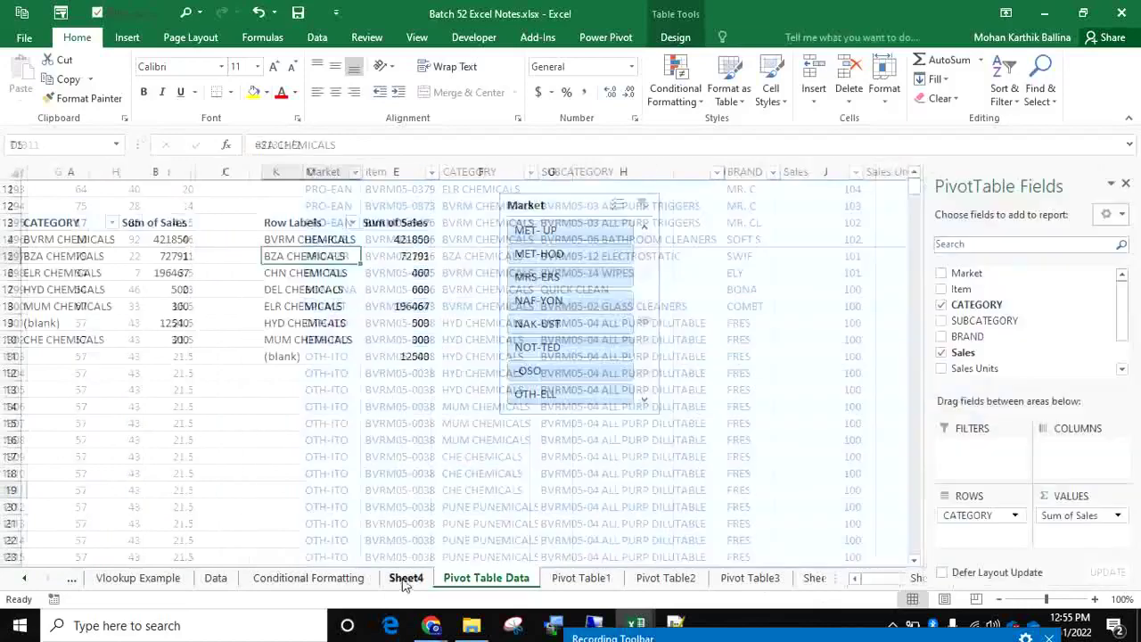
{"action": "right_click", "coordinate": [58, 276]}
{"action": "left_click", "coordinate": [103, 326]}
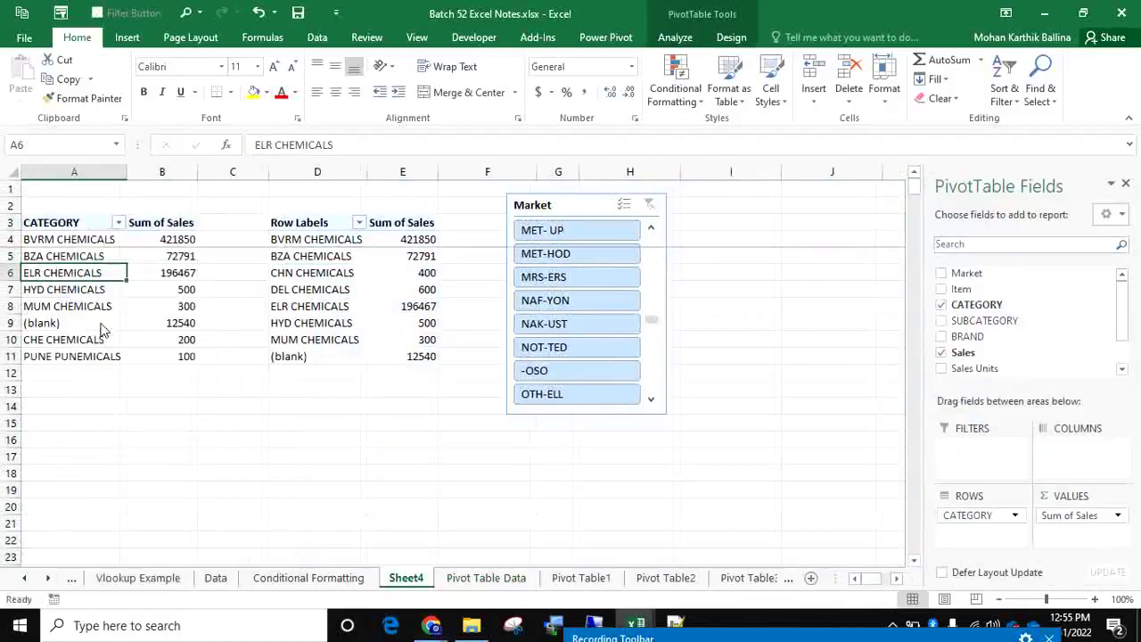
{"action": "right_click", "coordinate": [309, 273]}
{"action": "left_click", "coordinate": [352, 327]}
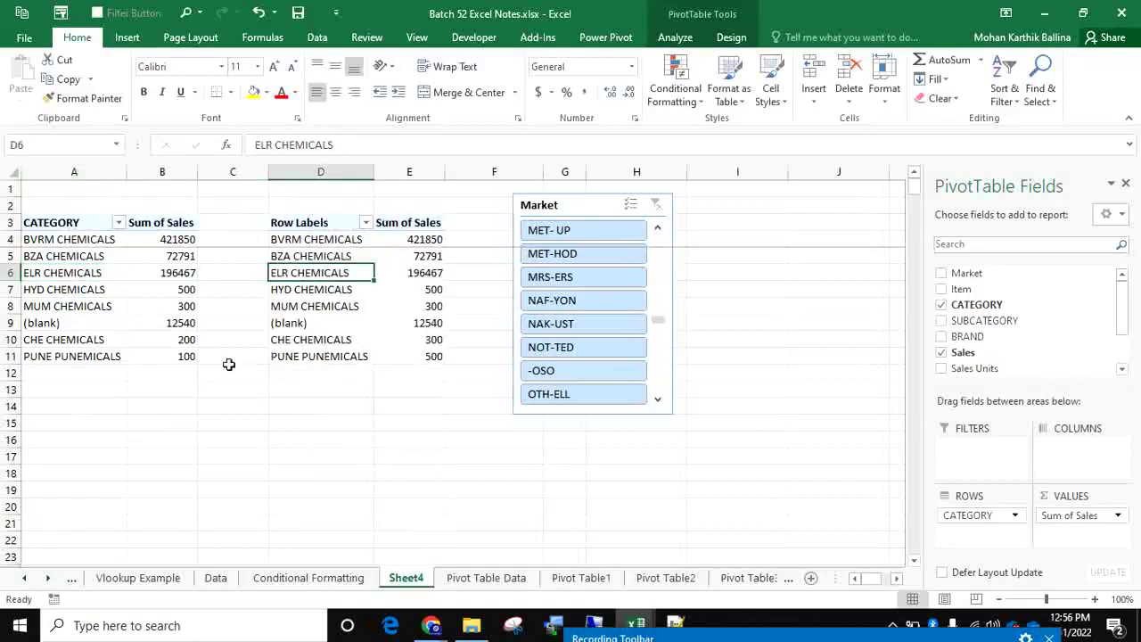
Change the first pivot table's data source to 'Pivot Table Data'!$A$1:$H$1315.
{"action": "left_click", "coordinate": [80, 327]}
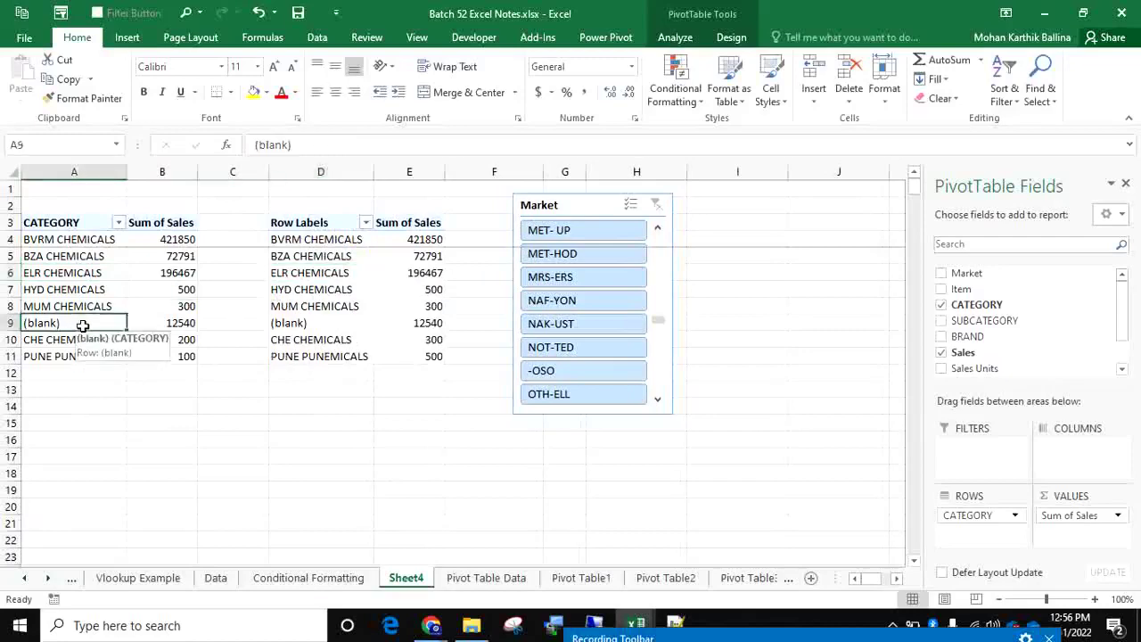
{"action": "left_click", "coordinate": [675, 37]}
{"action": "left_click", "coordinate": [560, 77]}
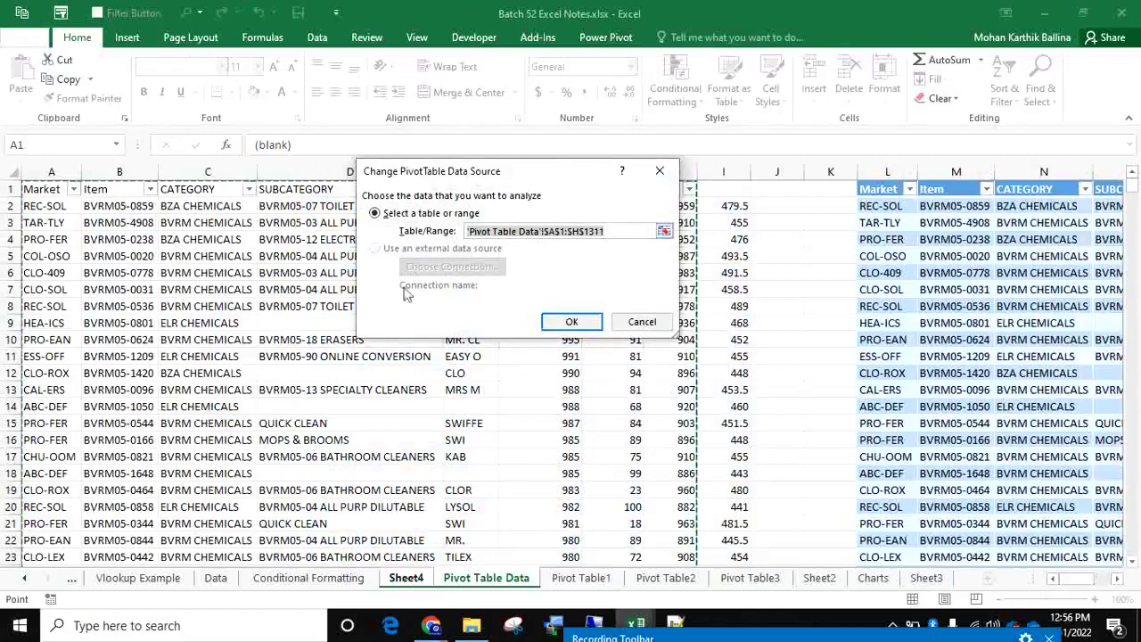
{"action": "left_click_drag", "start_coordinate": [1133, 183], "coordinate": [1133, 548]}
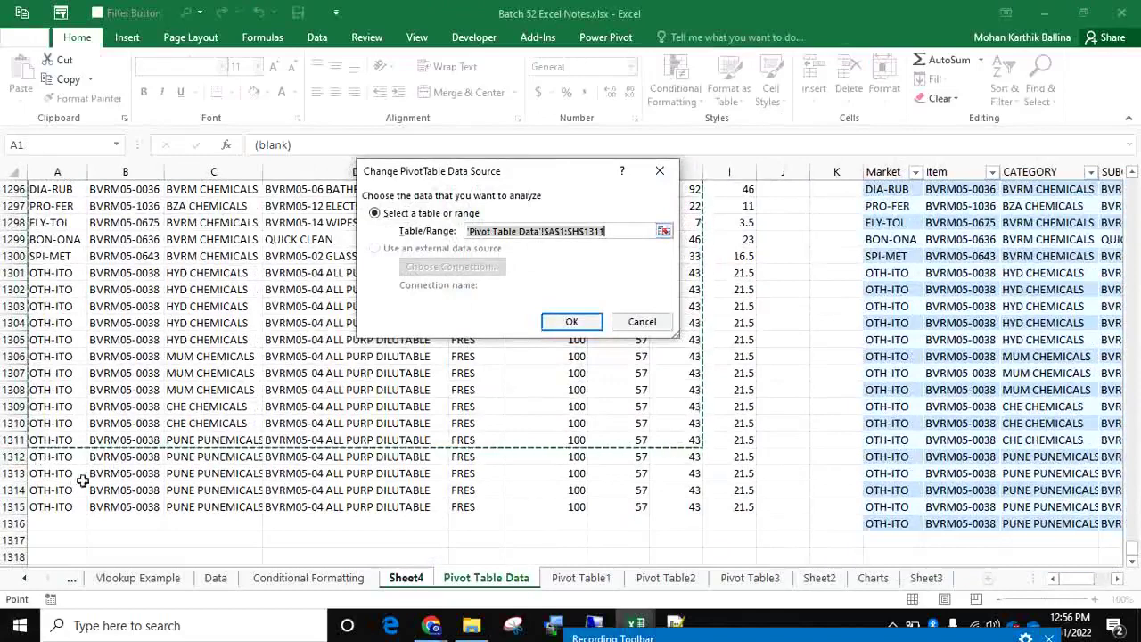
{"action": "left_click", "coordinate": [617, 231]}
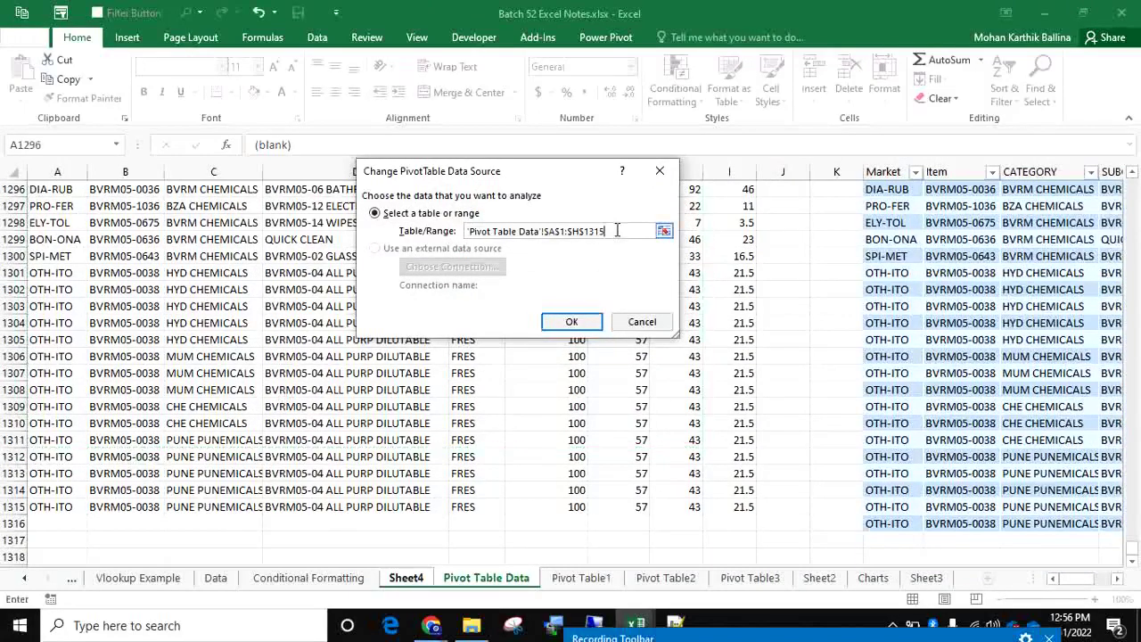
{"action": "key", "text": "Return"}
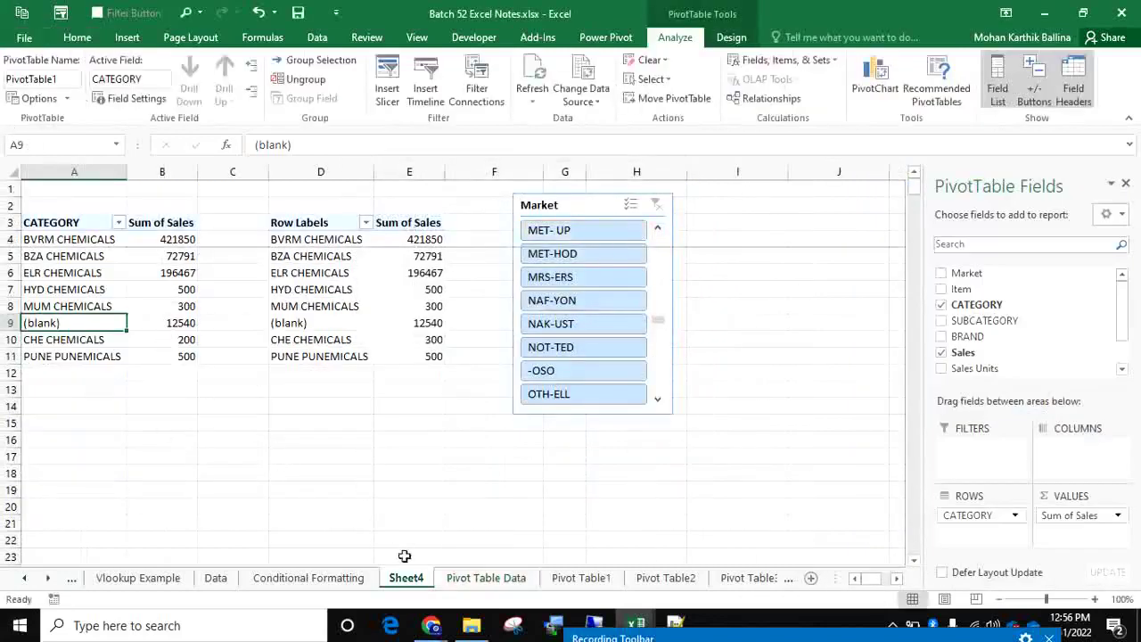
On the Pivot Table Data sheet, fill the plain range's record in row 1315 down through row 1318.
{"action": "left_click", "coordinate": [486, 577]}
{"action": "scroll", "coordinate": [158, 476], "scroll_direction": "down", "scroll_amount": 3}
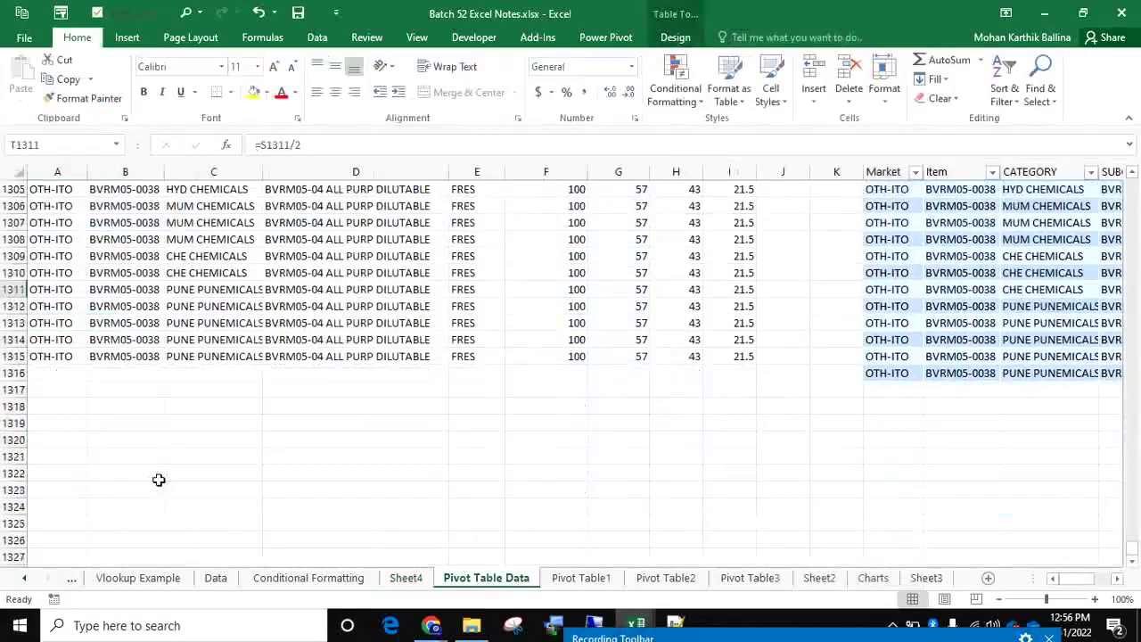
{"action": "left_click_drag", "start_coordinate": [67, 358], "coordinate": [729, 409]}
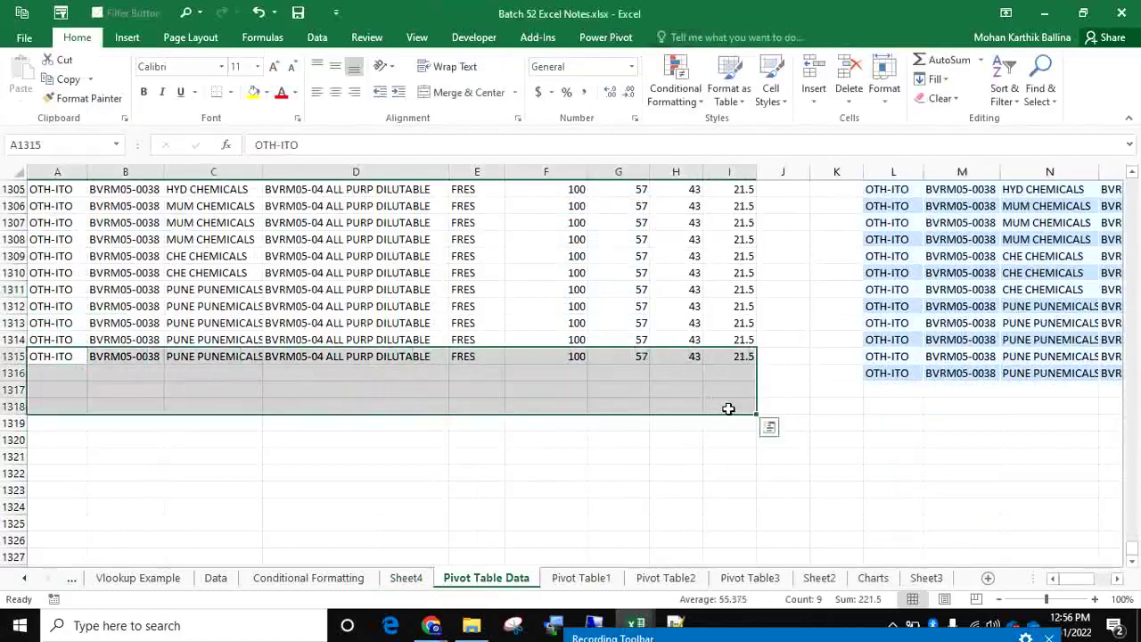
{"action": "key", "text": "ctrl+d"}
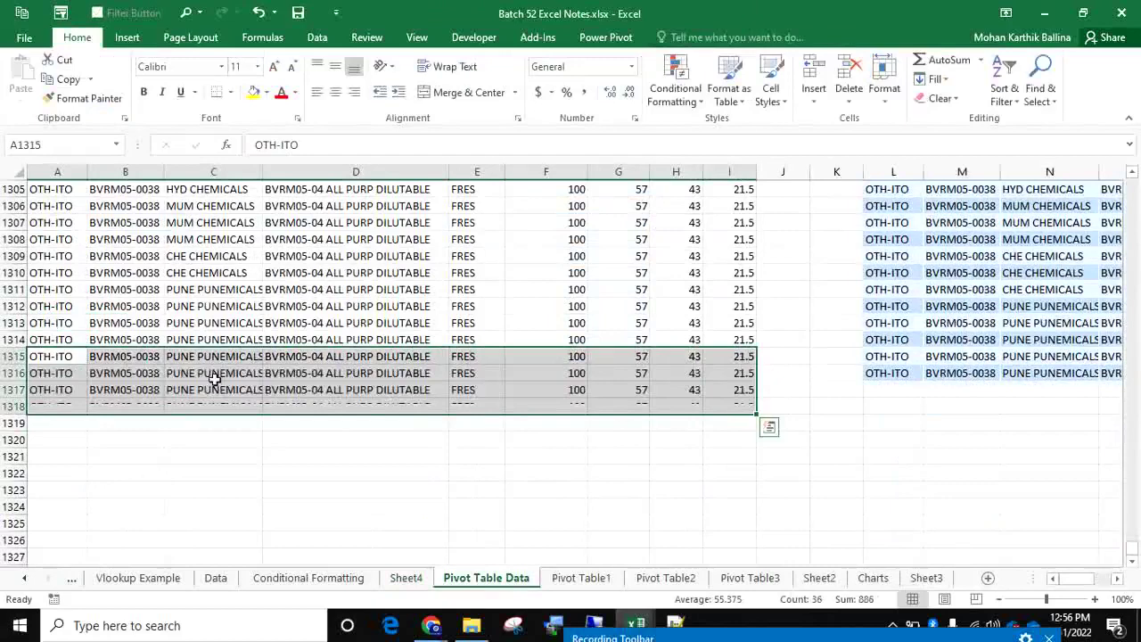
Set the category to ABC in cells C1316:C1318 of the plain range.
{"action": "left_click_drag", "start_coordinate": [214, 379], "coordinate": [214, 403]}
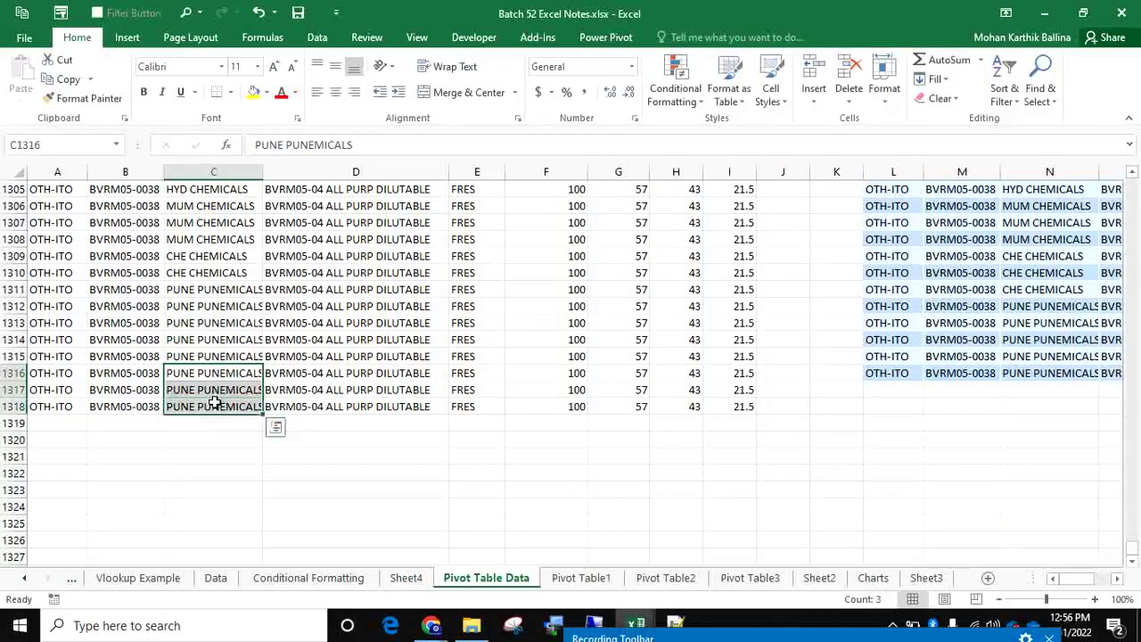
{"action": "type", "text": "ABC"}
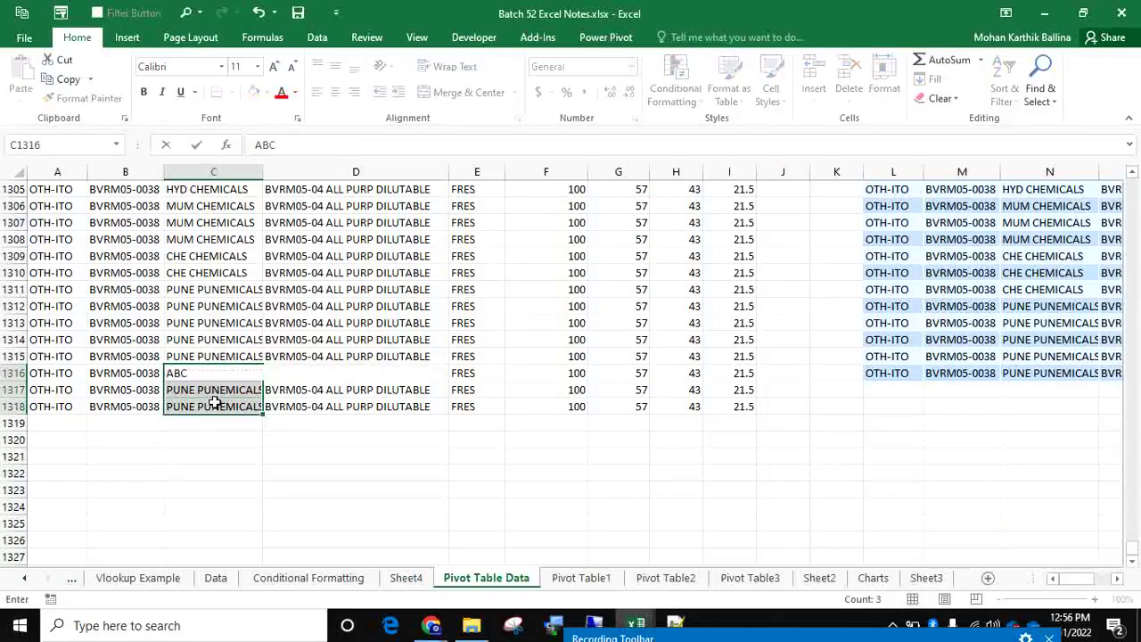
{"action": "key", "text": "Return"}
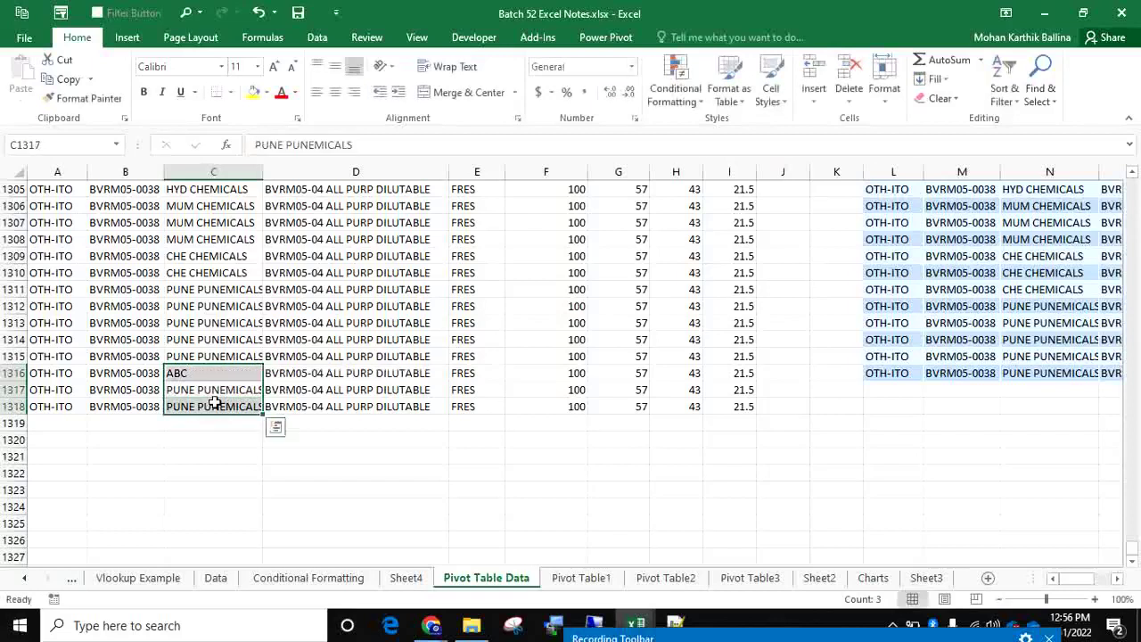
{"action": "key", "text": "ctrl+d"}
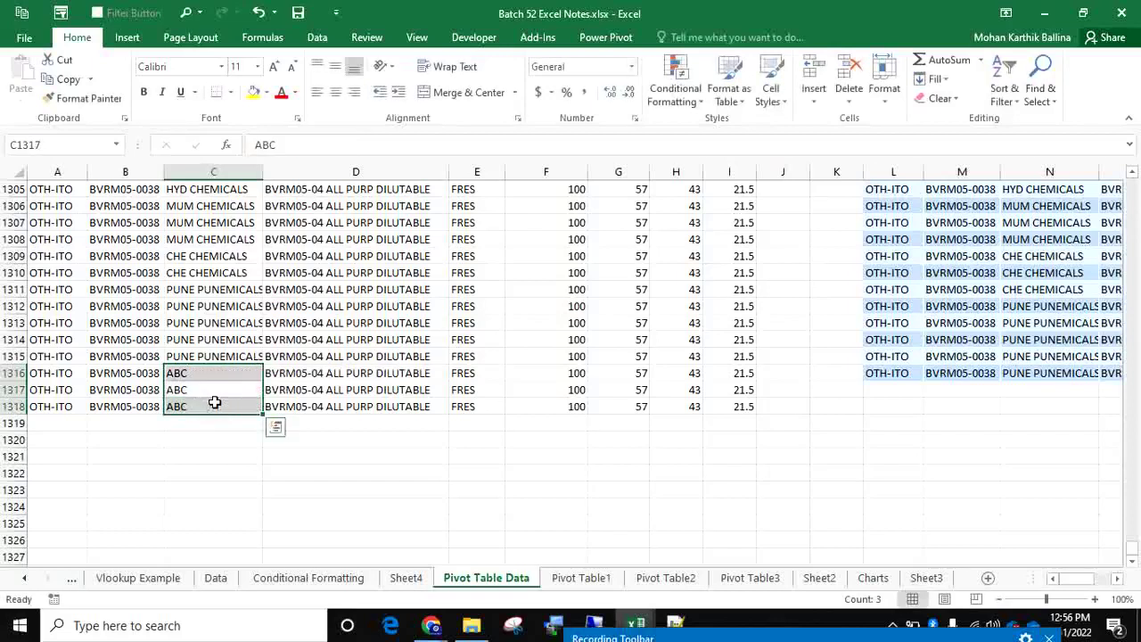
Copy the ABC records in A1316:I1318 and append them to the formatted table, starting at L1317.
{"action": "left_click_drag", "start_coordinate": [33, 377], "coordinate": [736, 400]}
{"action": "key", "text": "ctrl+c"}
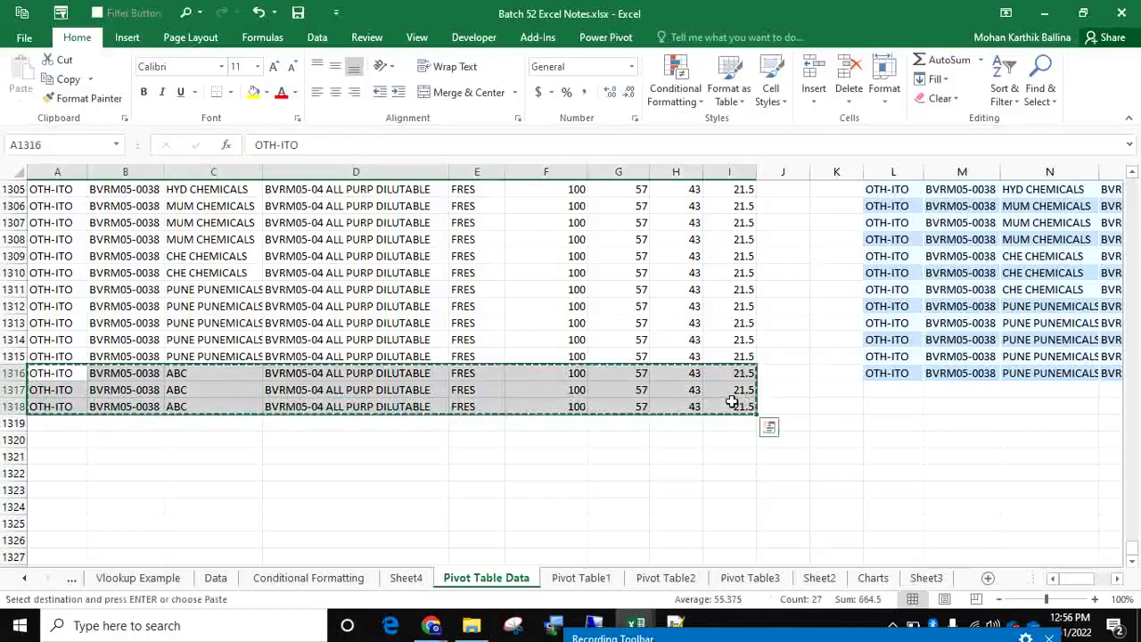
{"action": "left_click", "coordinate": [899, 386]}
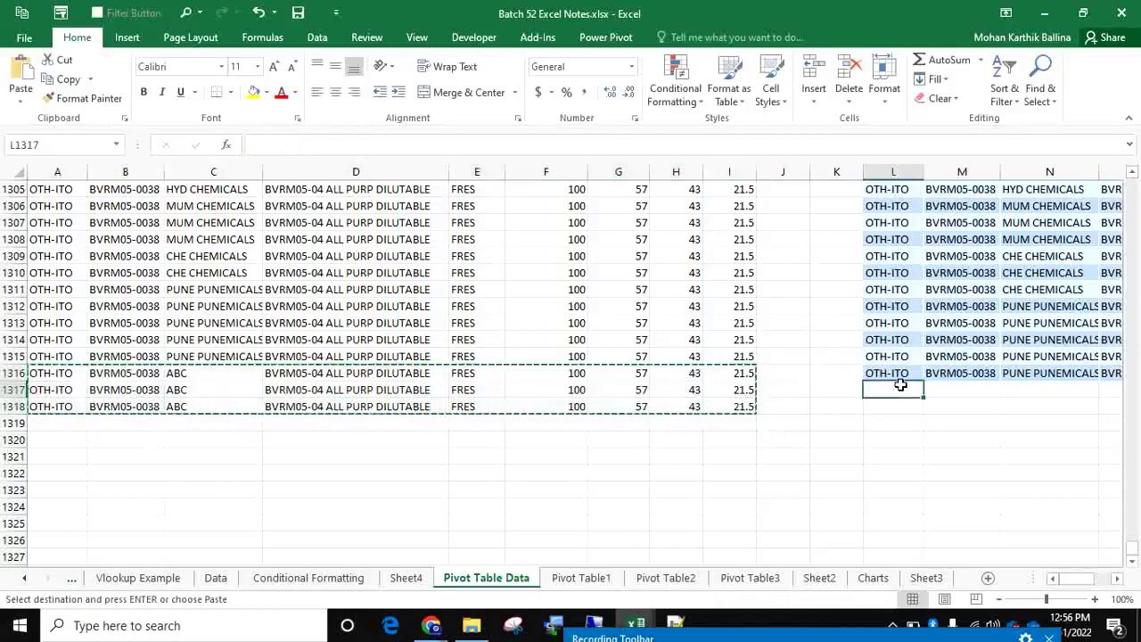
{"action": "key", "text": "ctrl+v"}
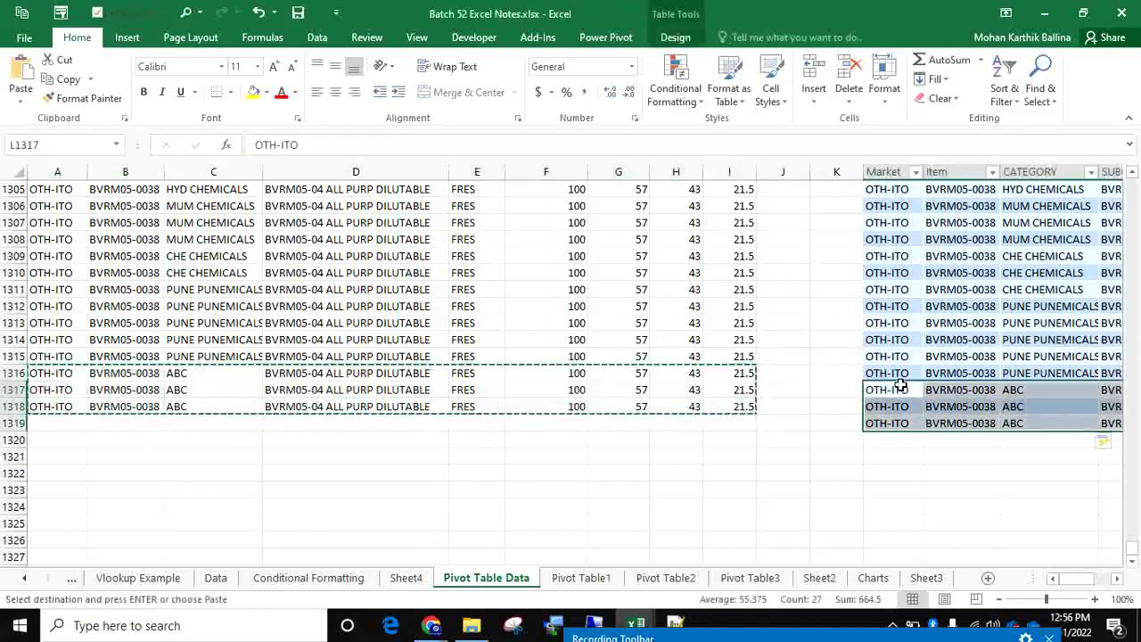
{"action": "key", "text": "Escape"}
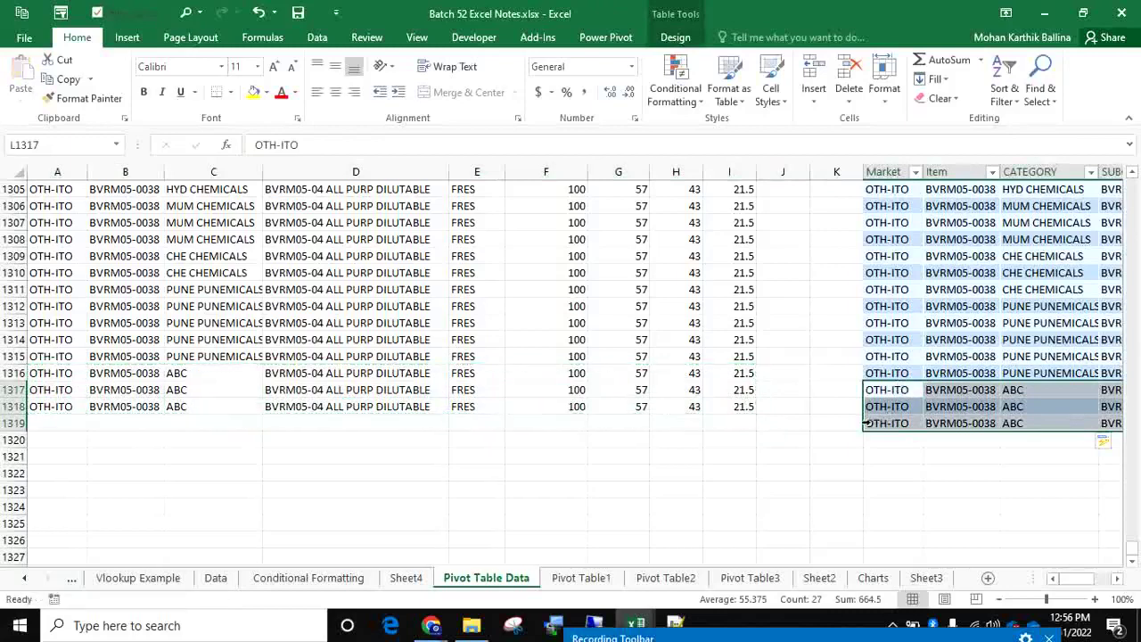
Return to Sheet4 and refresh the pivot table in columns A and B.
{"action": "left_click", "coordinate": [165, 342]}
{"action": "left_click", "coordinate": [406, 578]}
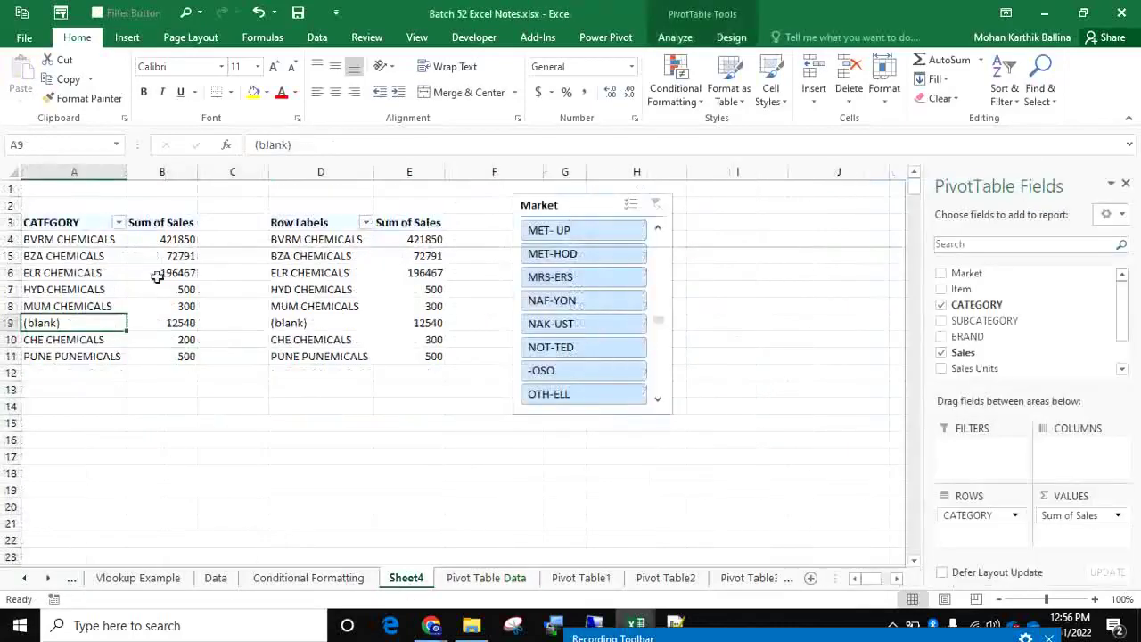
{"action": "right_click", "coordinate": [90, 272]}
{"action": "left_click", "coordinate": [143, 322]}
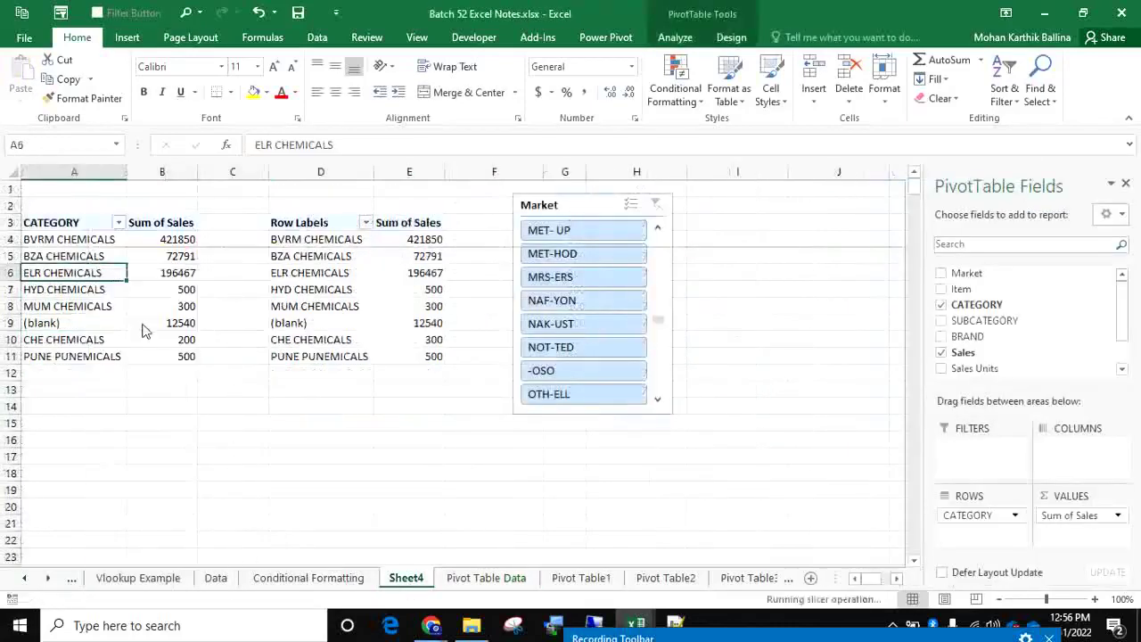
Refresh the pivot table in columns A and B again, and refresh the one in columns D and E.
{"action": "right_click", "coordinate": [89, 268]}
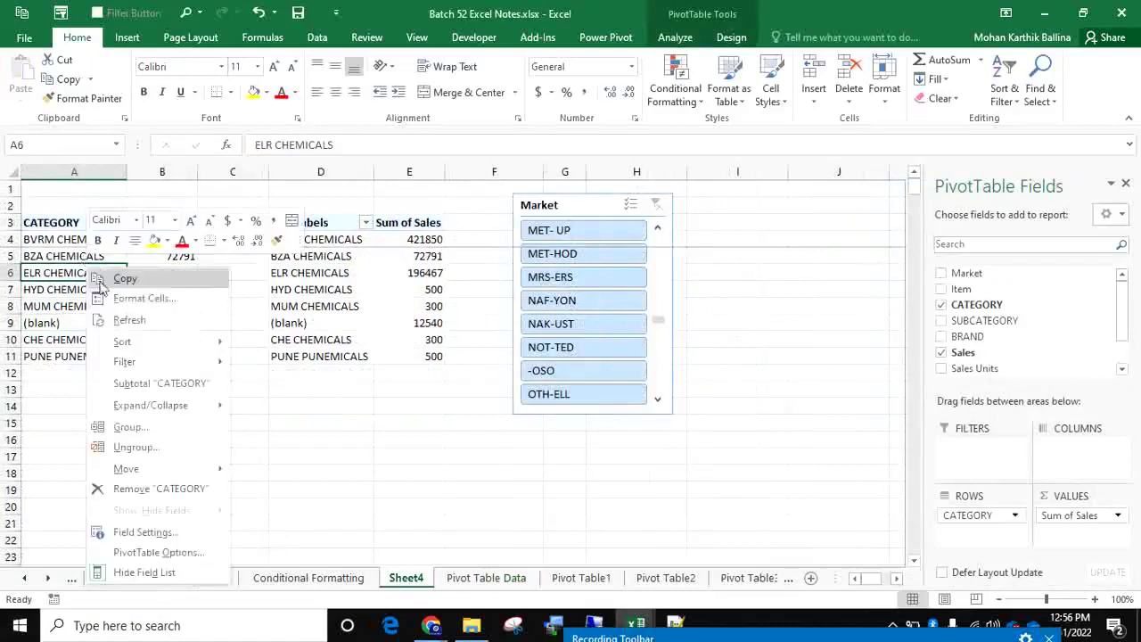
{"action": "left_click", "coordinate": [129, 320]}
{"action": "right_click", "coordinate": [84, 270]}
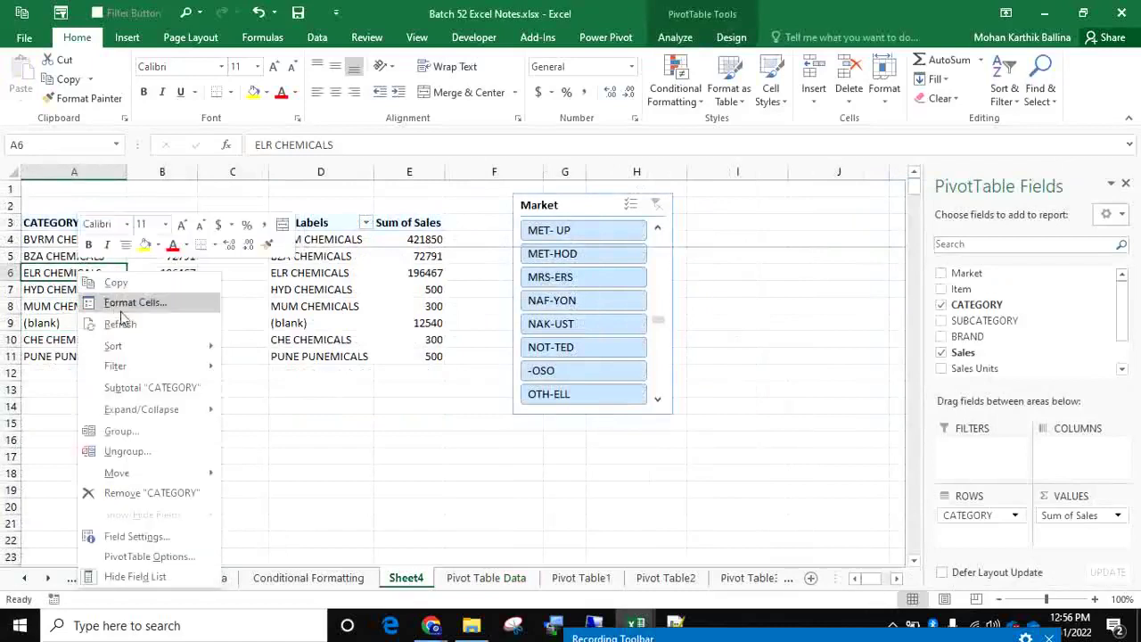
{"action": "left_click", "coordinate": [120, 323]}
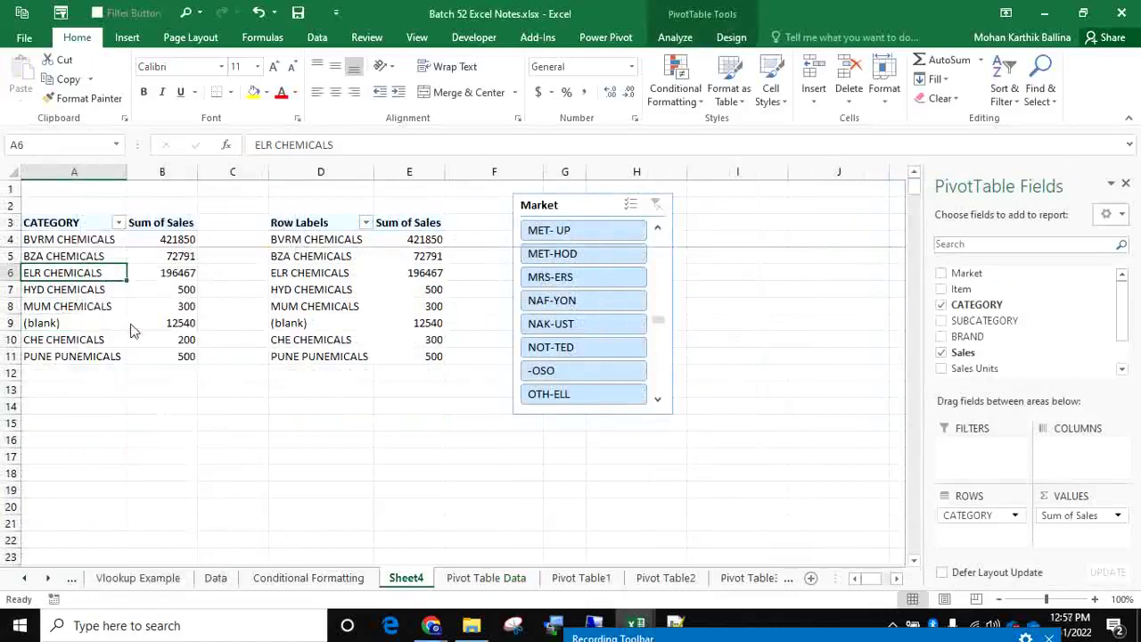
{"action": "right_click", "coordinate": [324, 271]}
{"action": "left_click", "coordinate": [355, 328]}
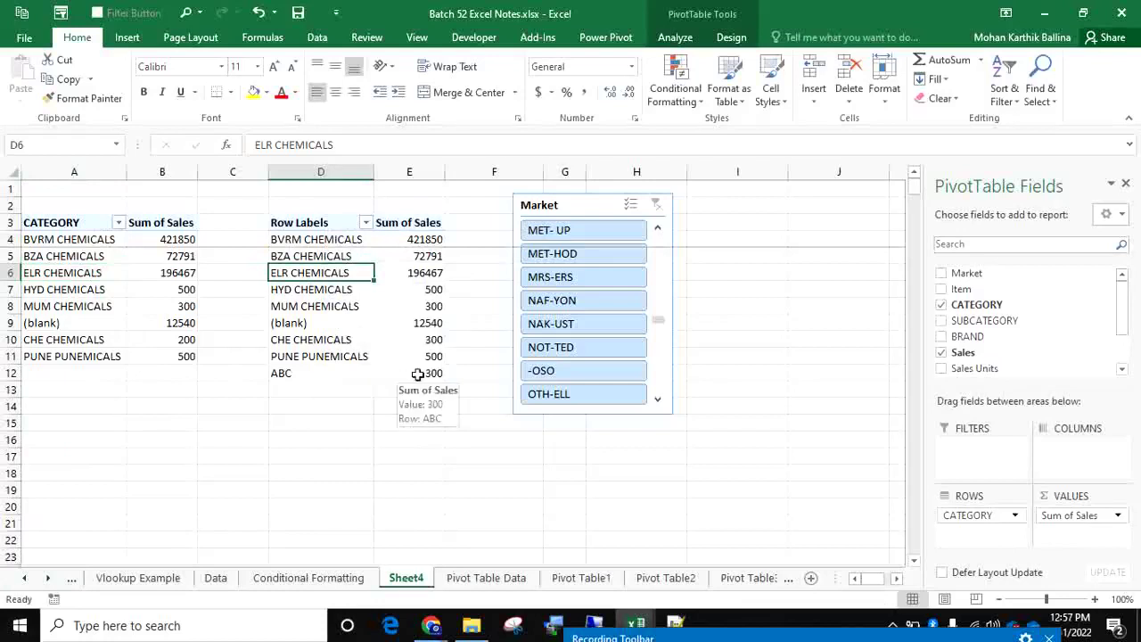
Change the data source of the pivot table in columns A and B to 'Pivot Table Data'!$A$1:$H$1318.
{"action": "left_click", "coordinate": [93, 290]}
{"action": "right_click", "coordinate": [93, 290]}
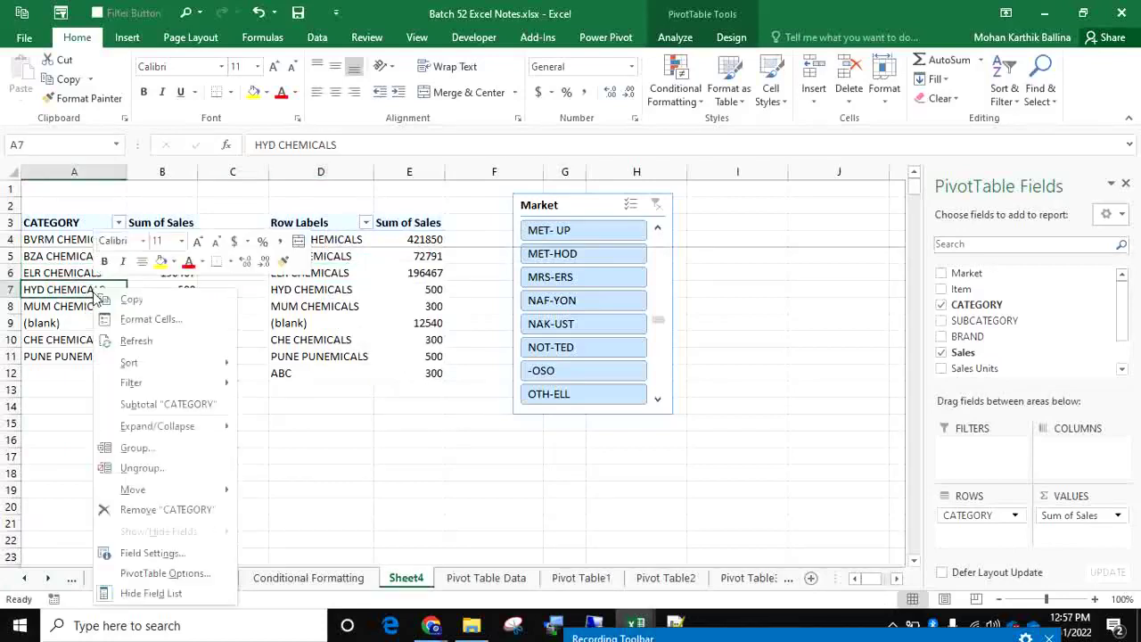
{"action": "left_click", "coordinate": [58, 286]}
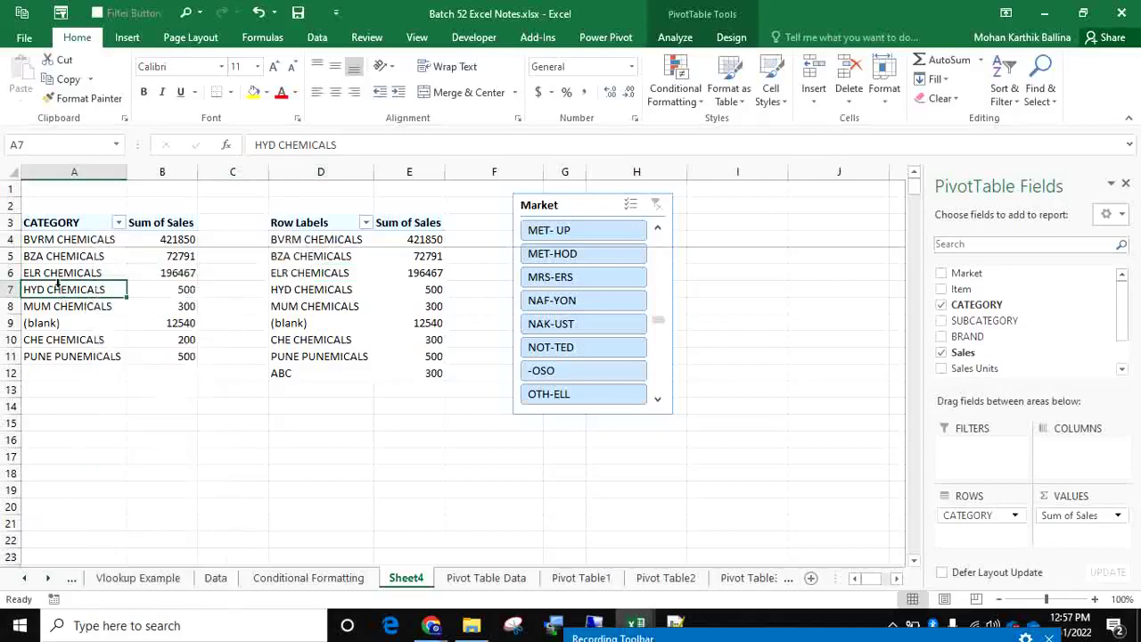
{"action": "left_click", "coordinate": [673, 37]}
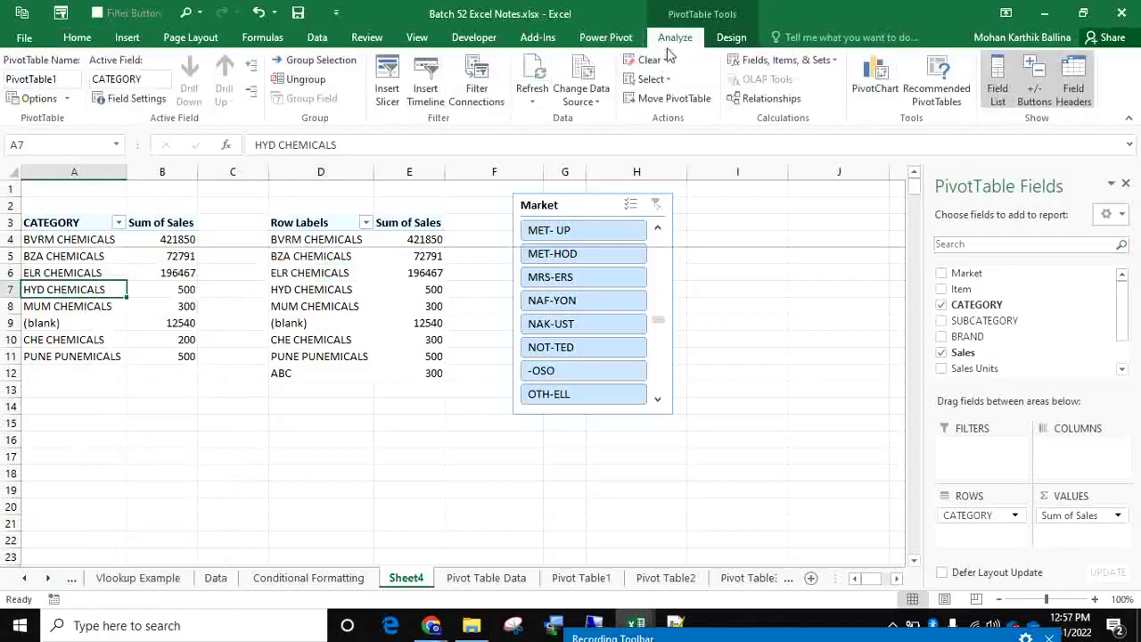
{"action": "left_click", "coordinate": [582, 71]}
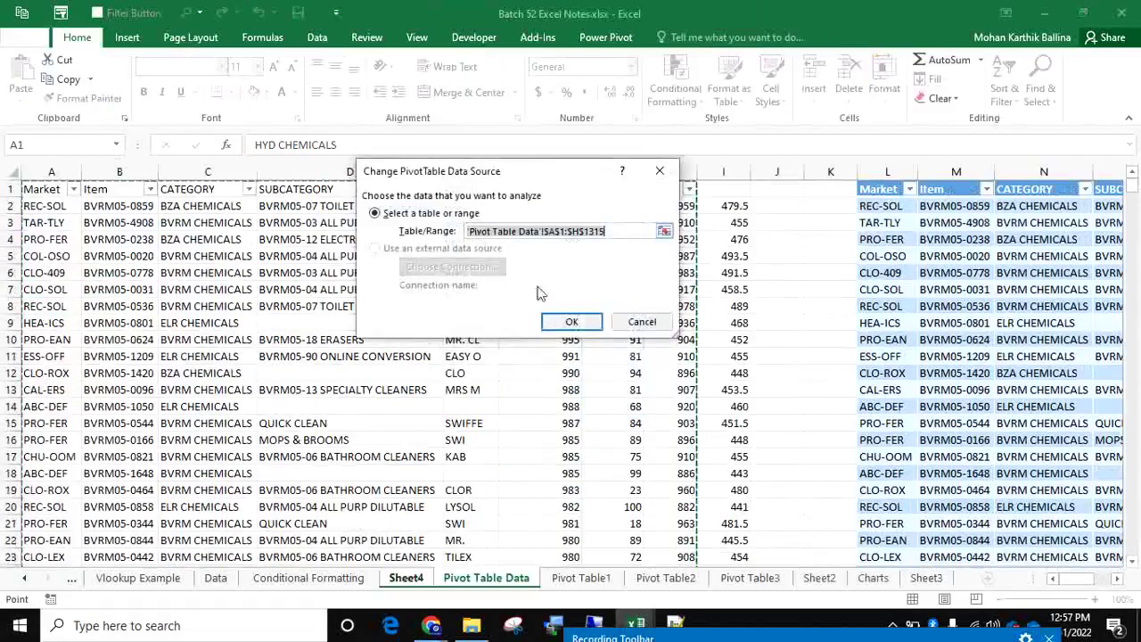
{"action": "left_click", "coordinate": [611, 233]}
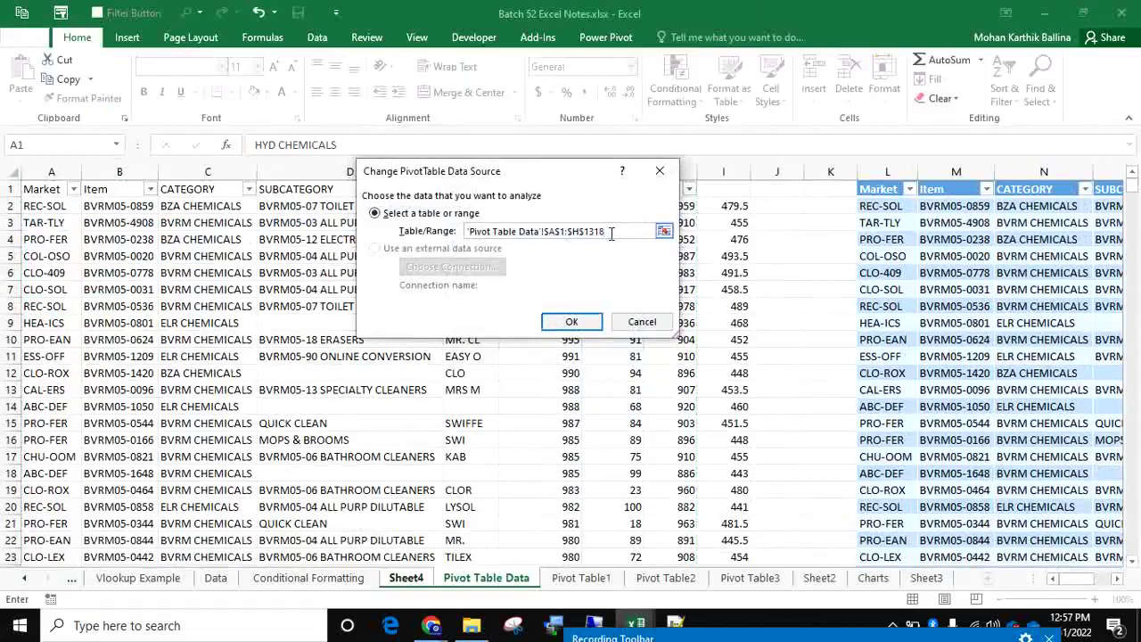
{"action": "key", "text": "Return"}
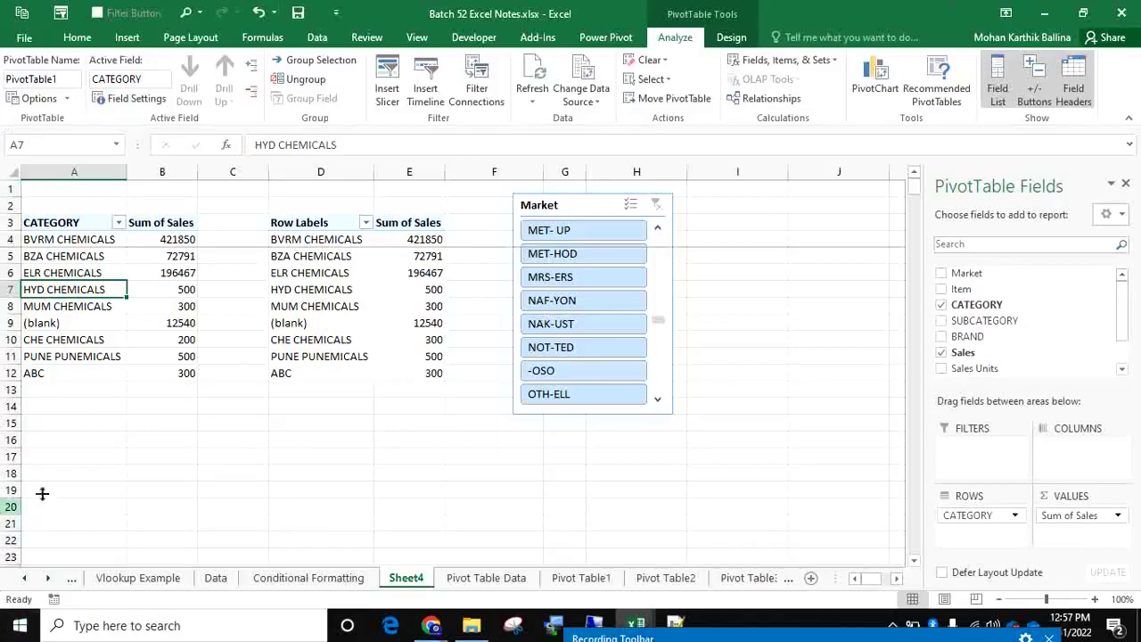
Look over the formatted table on the Pivot Table Data sheet, and refresh Sheet4's pivot table in columns D and E.
{"action": "left_click", "coordinate": [516, 580]}
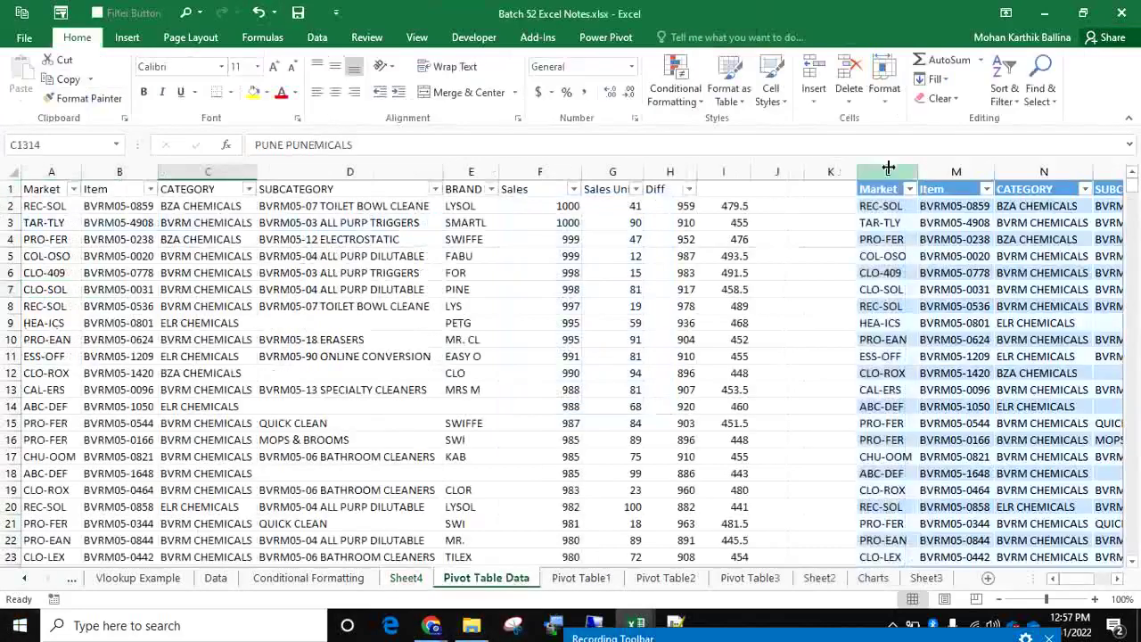
{"action": "left_click_drag", "start_coordinate": [887, 191], "coordinate": [1008, 372]}
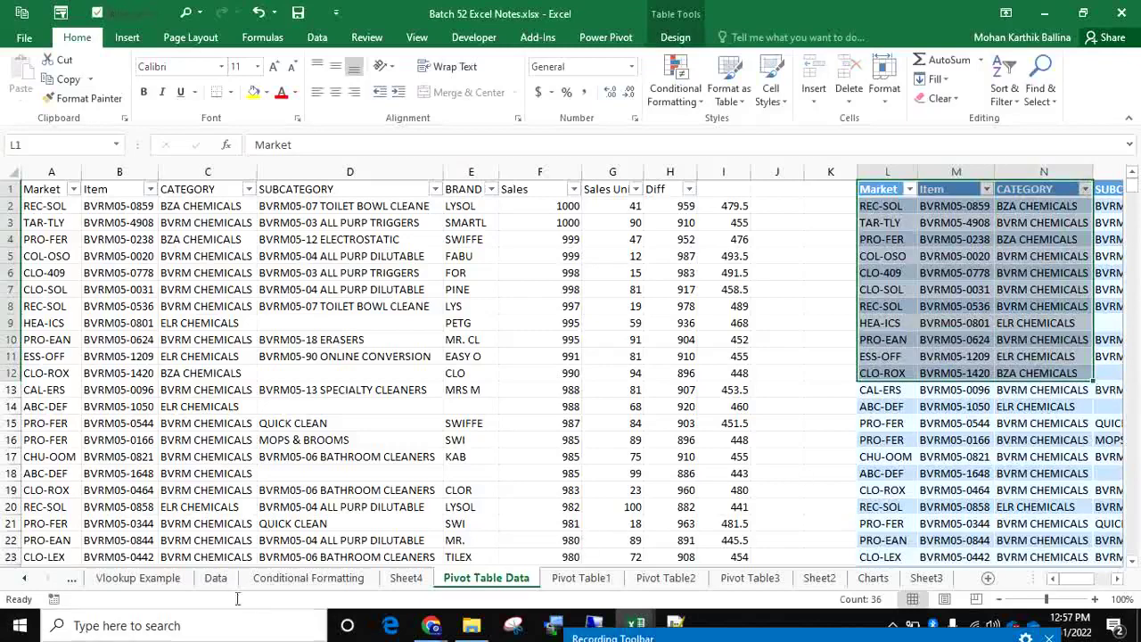
{"action": "left_click", "coordinate": [406, 578]}
{"action": "left_click", "coordinate": [362, 275]}
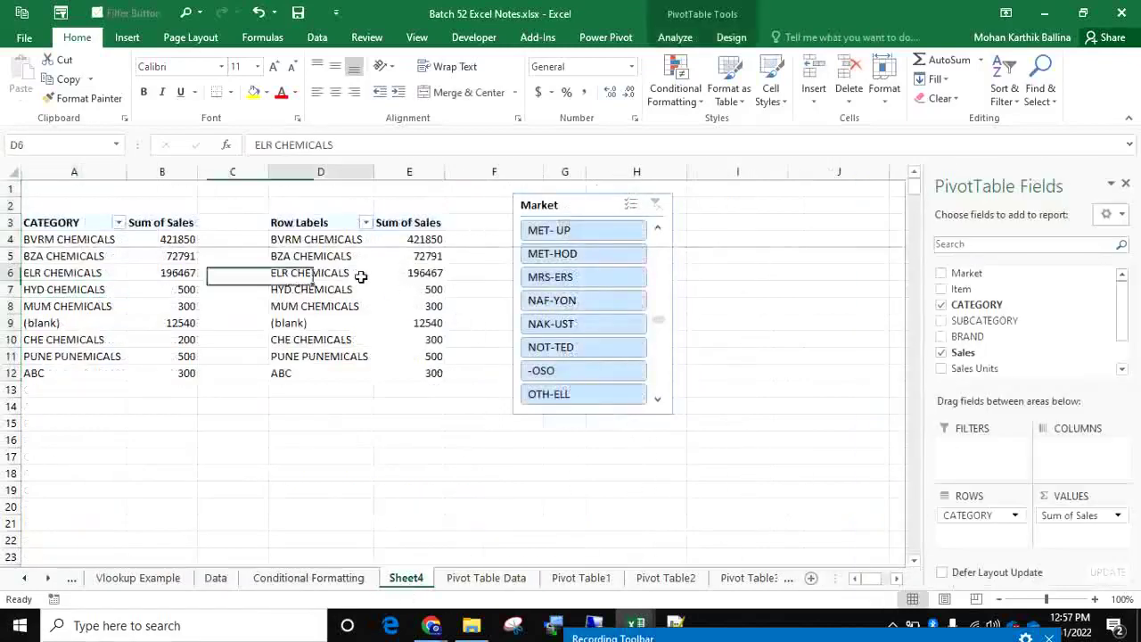
{"action": "right_click", "coordinate": [362, 275]}
{"action": "left_click", "coordinate": [395, 332]}
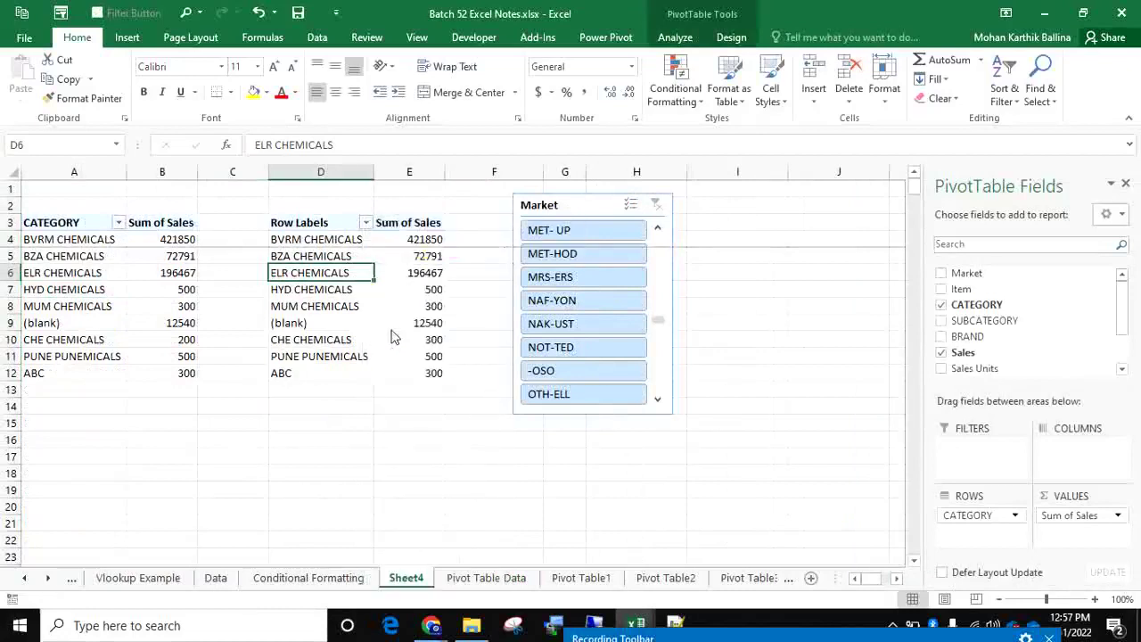
Check the source range of Sheet4's pivot table in columns A and B and accept it as it is.
{"action": "left_click", "coordinate": [64, 263]}
{"action": "left_click", "coordinate": [65, 264]}
{"action": "left_click", "coordinate": [67, 273]}
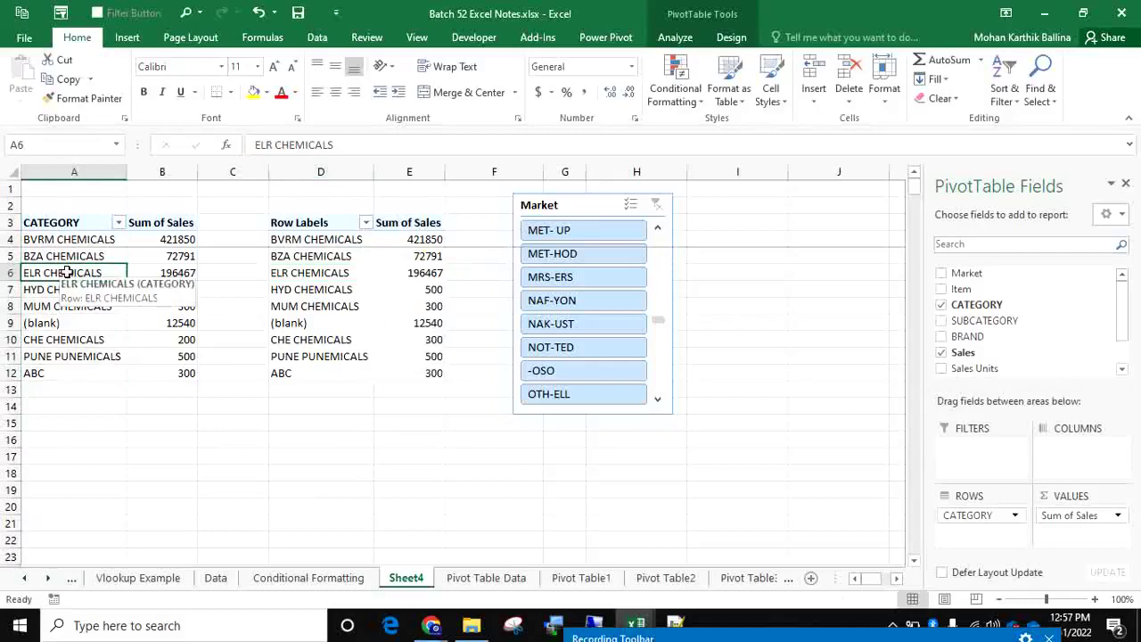
{"action": "left_click", "coordinate": [675, 37]}
{"action": "left_click", "coordinate": [588, 78]}
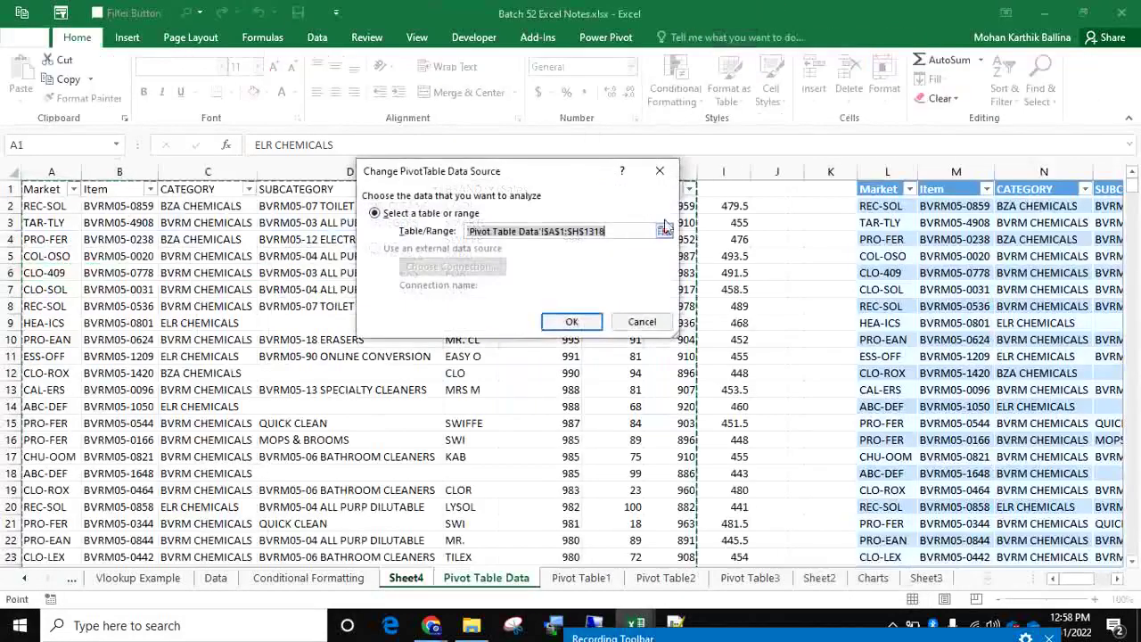
{"action": "left_click", "coordinate": [622, 231]}
{"action": "left_click", "coordinate": [578, 321]}
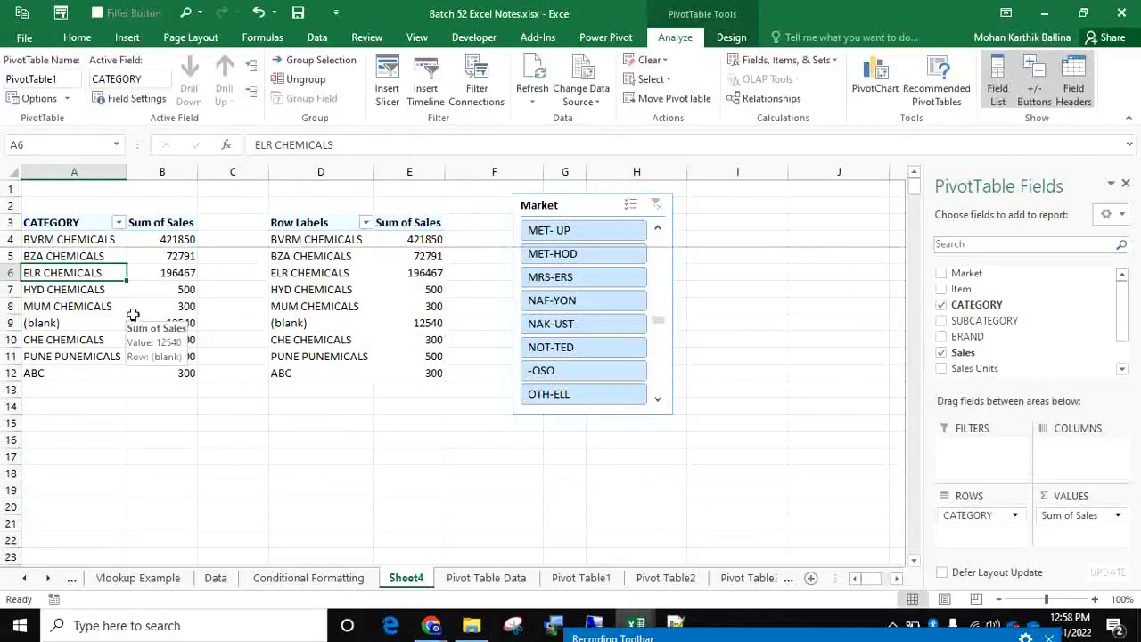
On the Pivot Table Data sheet, examine the formula in I2 and the formatted table's headers through its last column.
{"action": "left_click", "coordinate": [499, 580]}
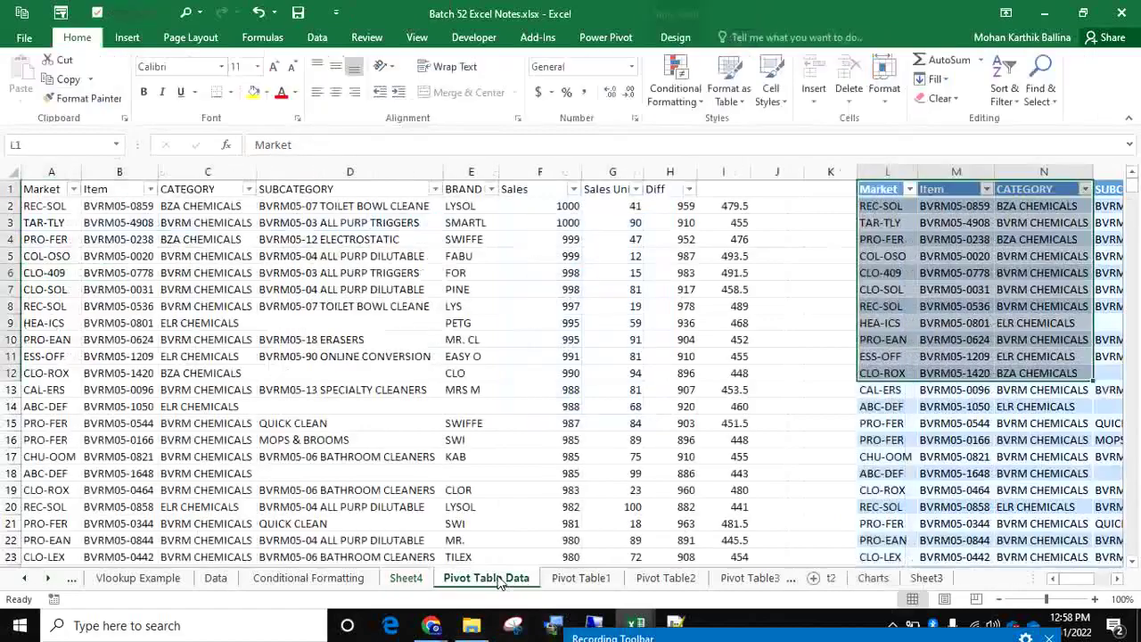
{"action": "left_click", "coordinate": [733, 207]}
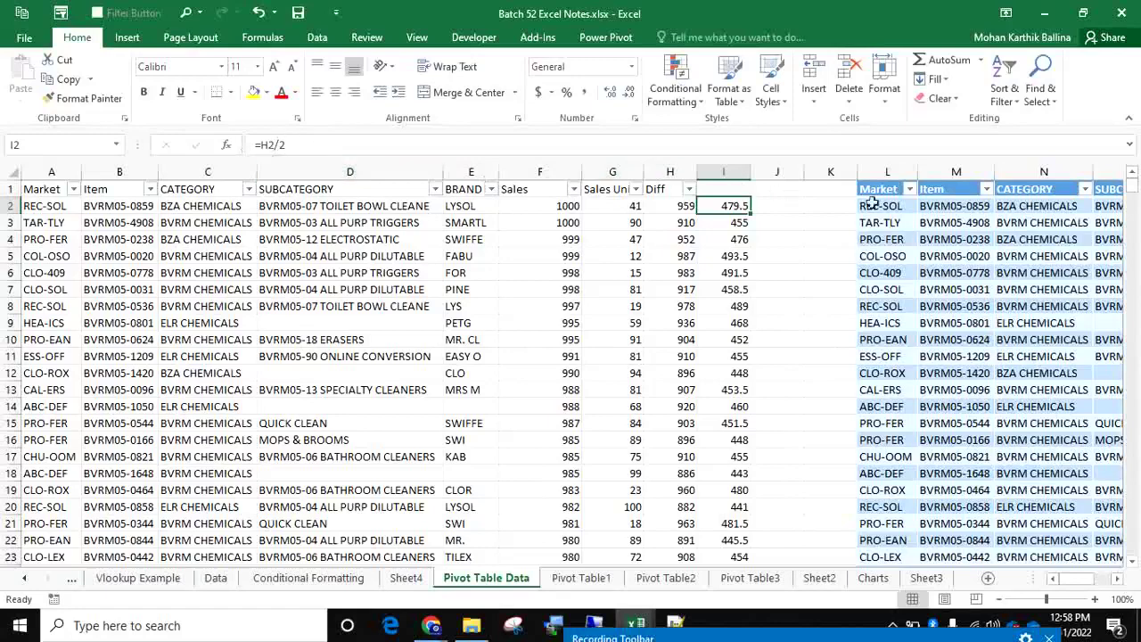
{"action": "double_click", "coordinate": [750, 213]}
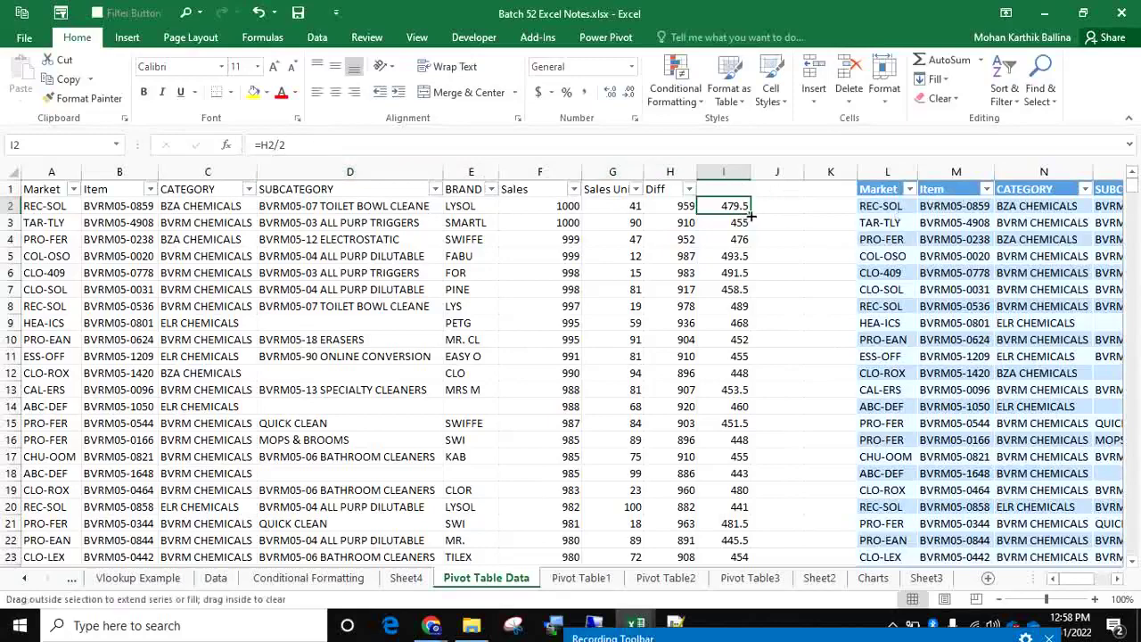
{"action": "left_click", "coordinate": [883, 190]}
{"action": "key", "text": "Right"}
{"action": "key", "text": "Right"}
{"action": "key", "text": "Right"}
{"action": "key", "text": "Right"}
{"action": "key", "text": "Right"}
{"action": "key", "text": "Right"}
{"action": "key", "text": "Right"}
{"action": "key", "text": "Right"}
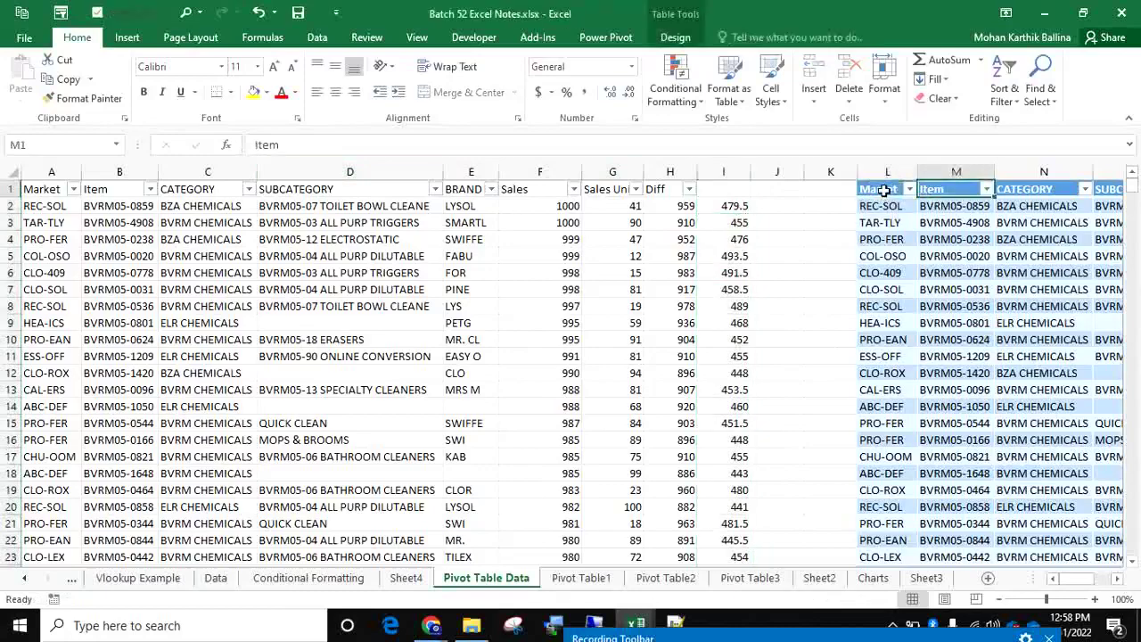
{"action": "key", "text": "Right"}
{"action": "key", "text": "Right"}
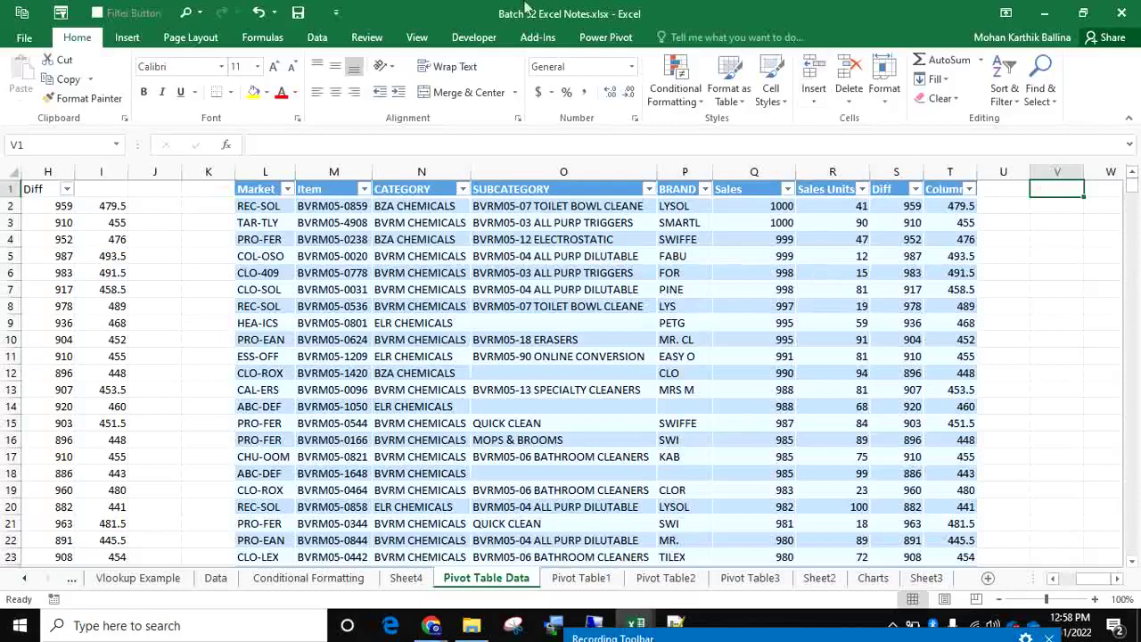
Clear the contents of column I beside the plain range and delete column T, the formatted table's Column1.
{"action": "left_click", "coordinate": [123, 40]}
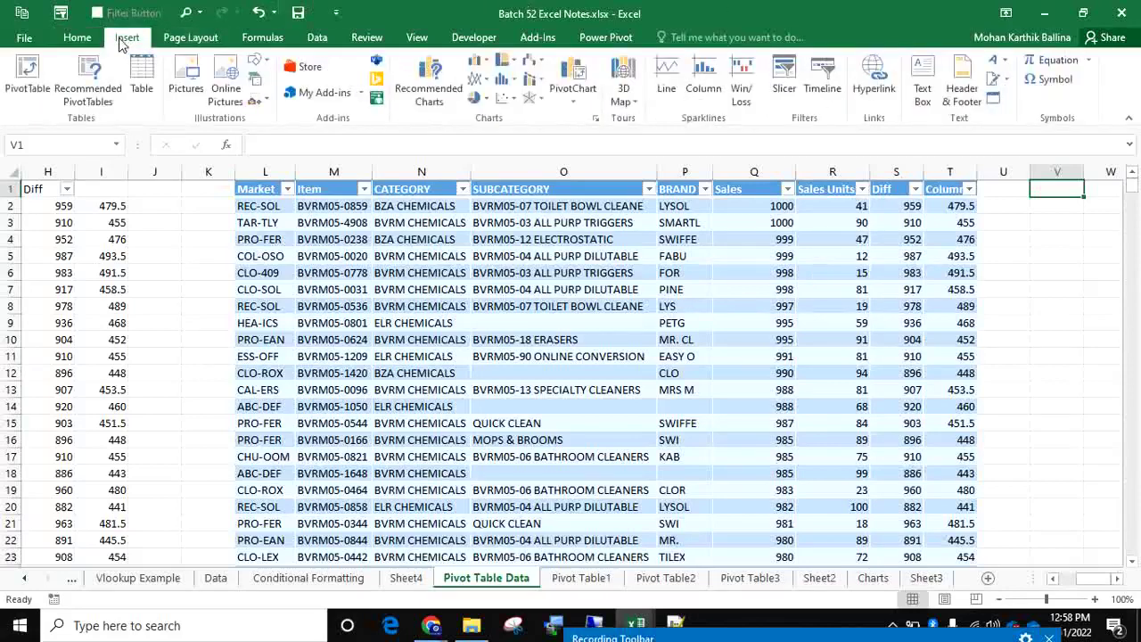
{"action": "left_click", "coordinate": [116, 171]}
{"action": "key", "text": "Delete"}
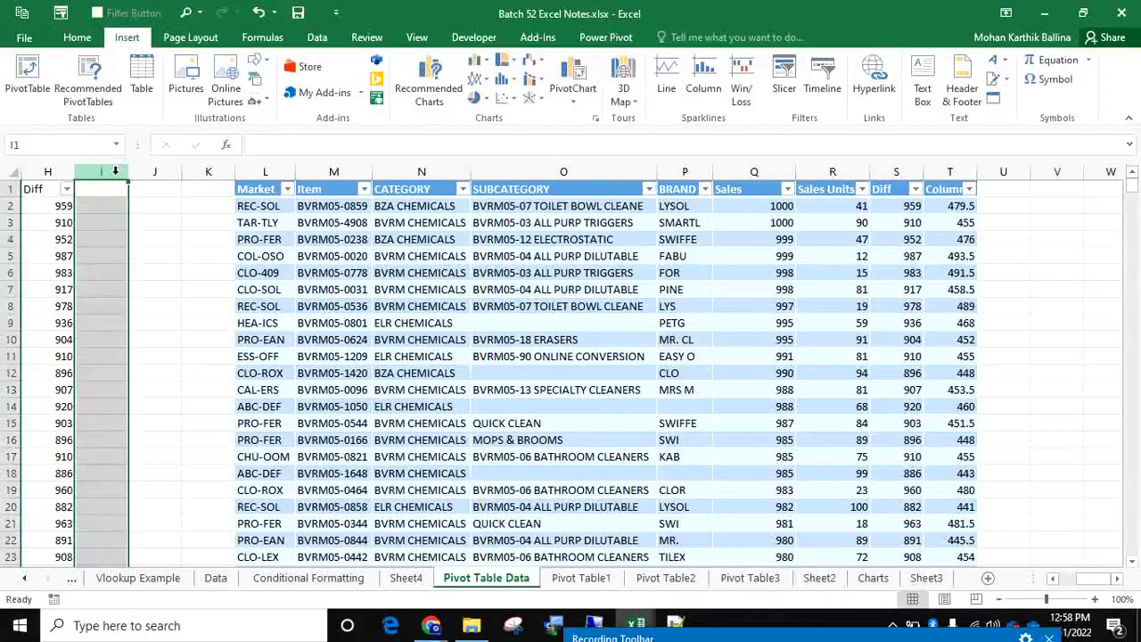
{"action": "left_click", "coordinate": [951, 178]}
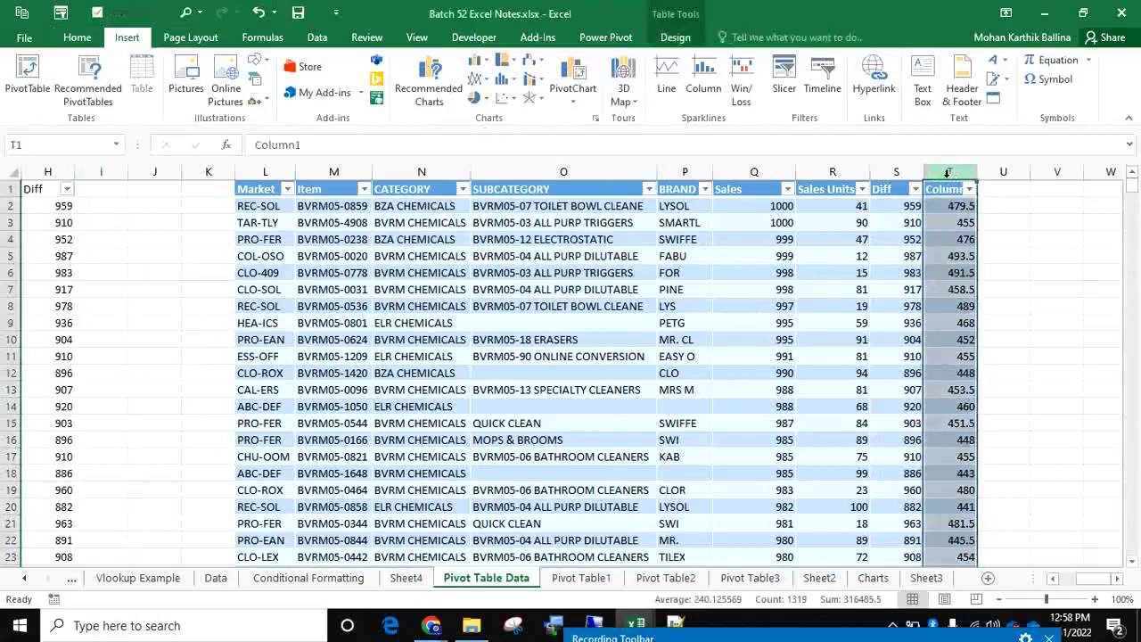
{"action": "right_click", "coordinate": [950, 177]}
{"action": "left_click", "coordinate": [977, 314]}
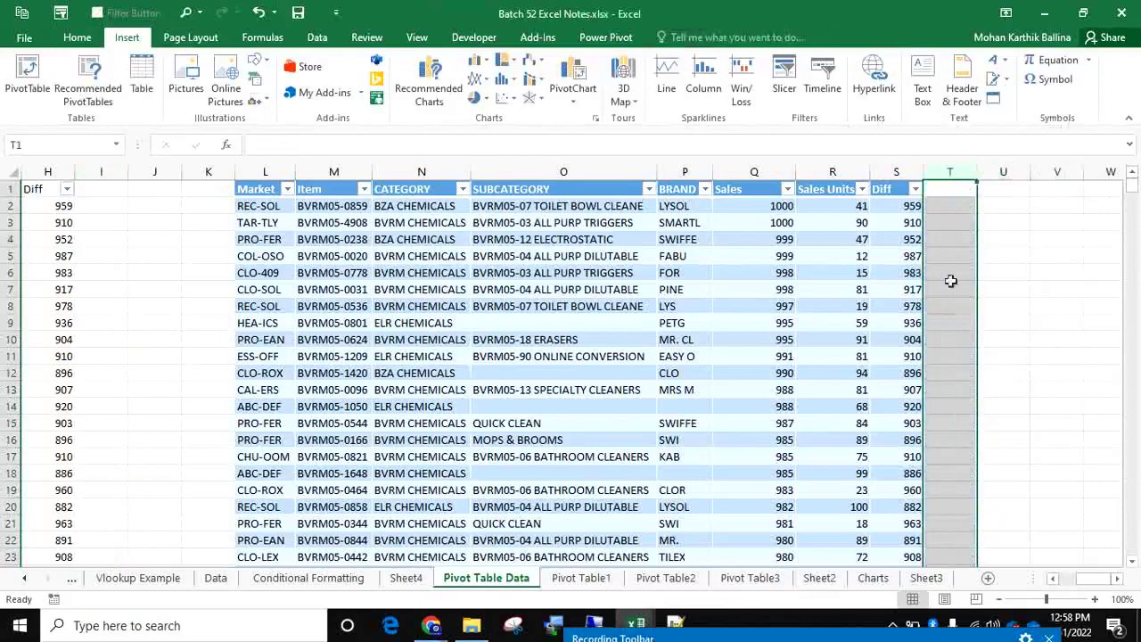
{"action": "left_click", "coordinate": [941, 206]}
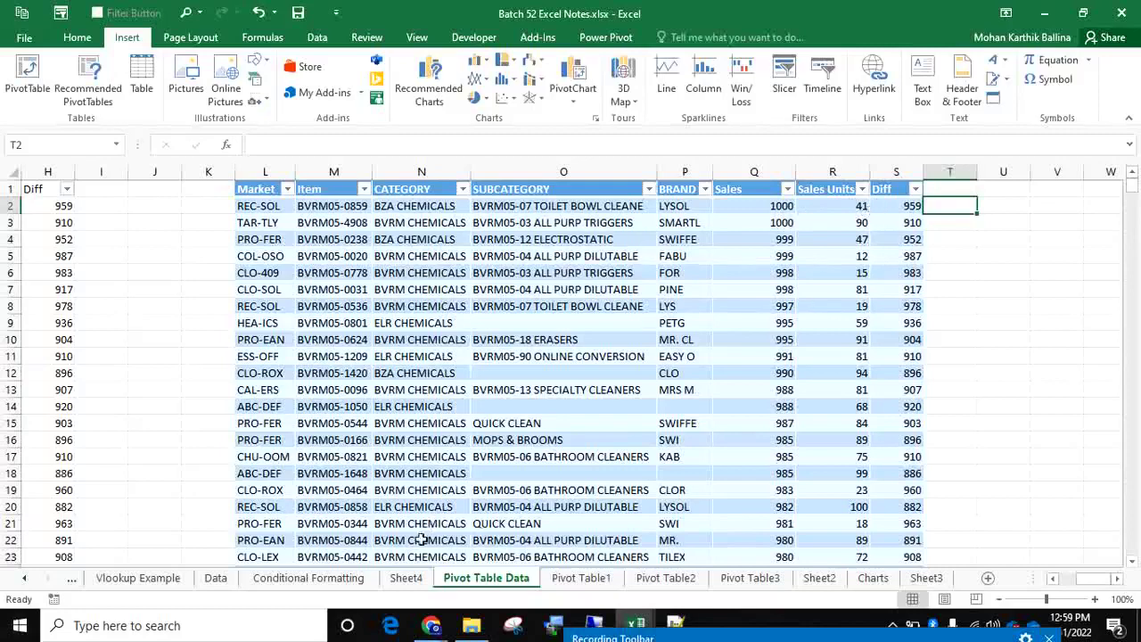
Add a calculated field named UnitPrice with the formula = Sales/'Sales Units' to Sheet4's pivot table in columns A and B.
{"action": "left_click", "coordinate": [406, 577]}
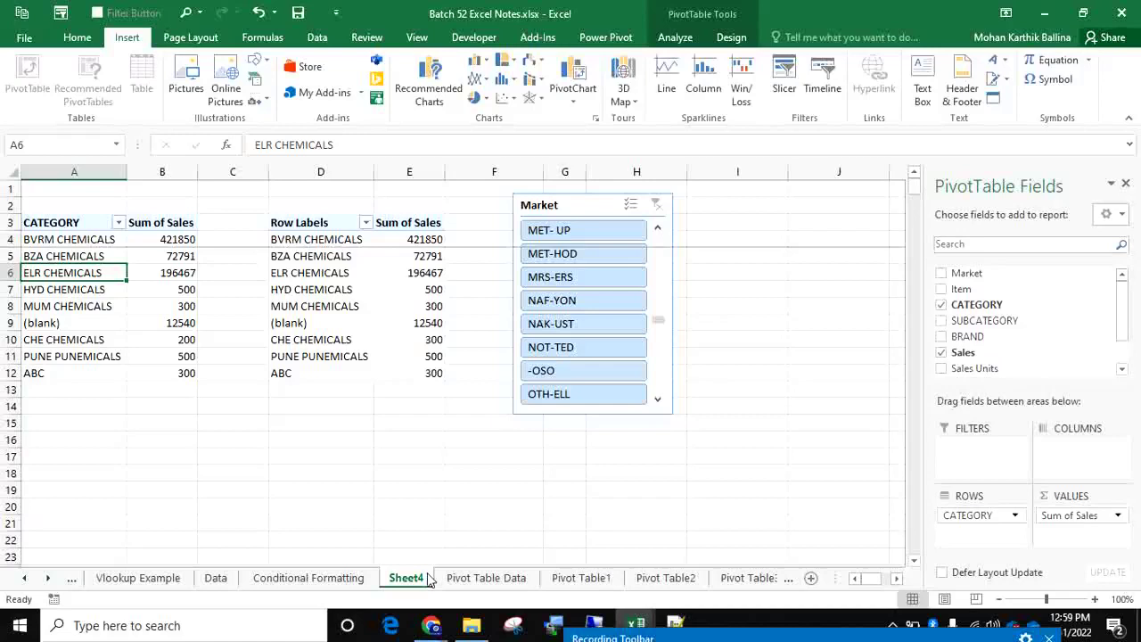
{"action": "left_click", "coordinate": [698, 38]}
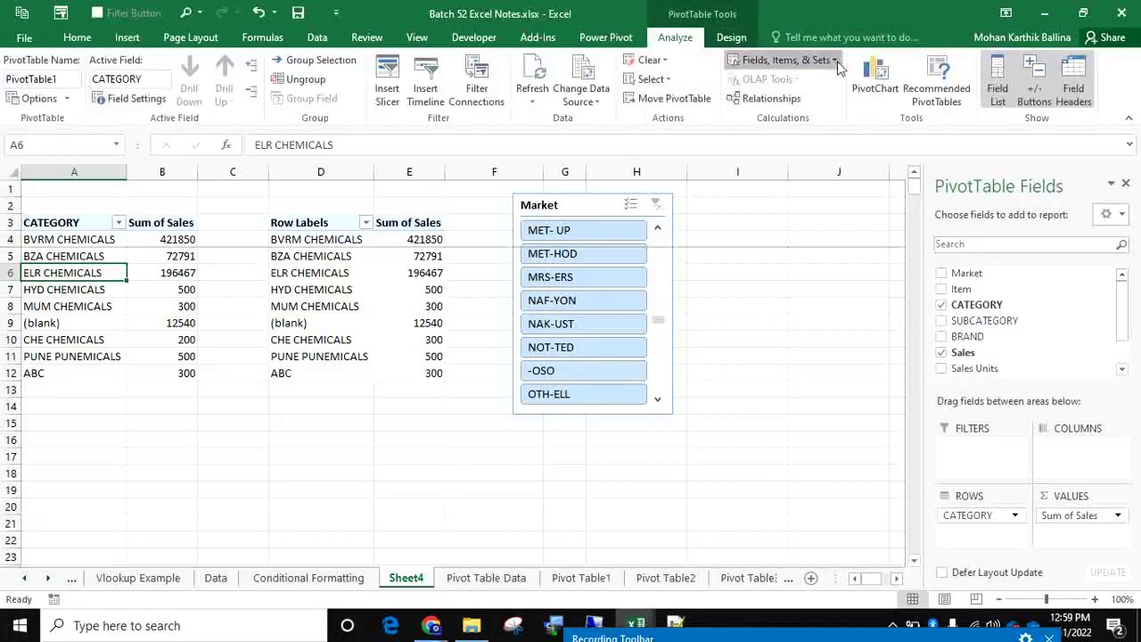
{"action": "left_click", "coordinate": [837, 60]}
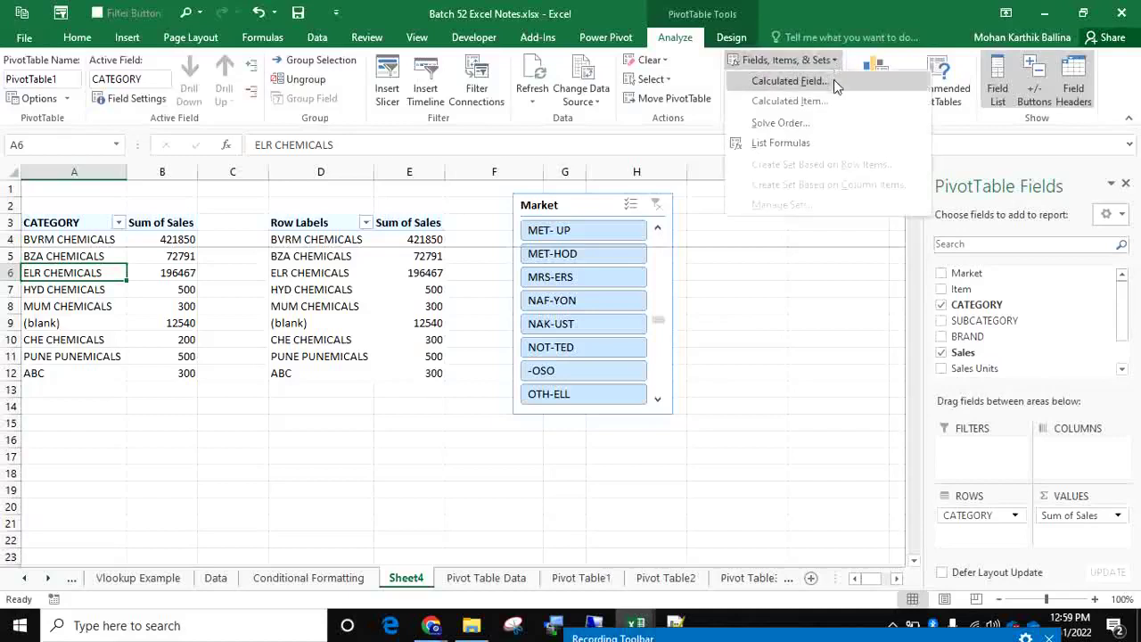
{"action": "left_click", "coordinate": [835, 81]}
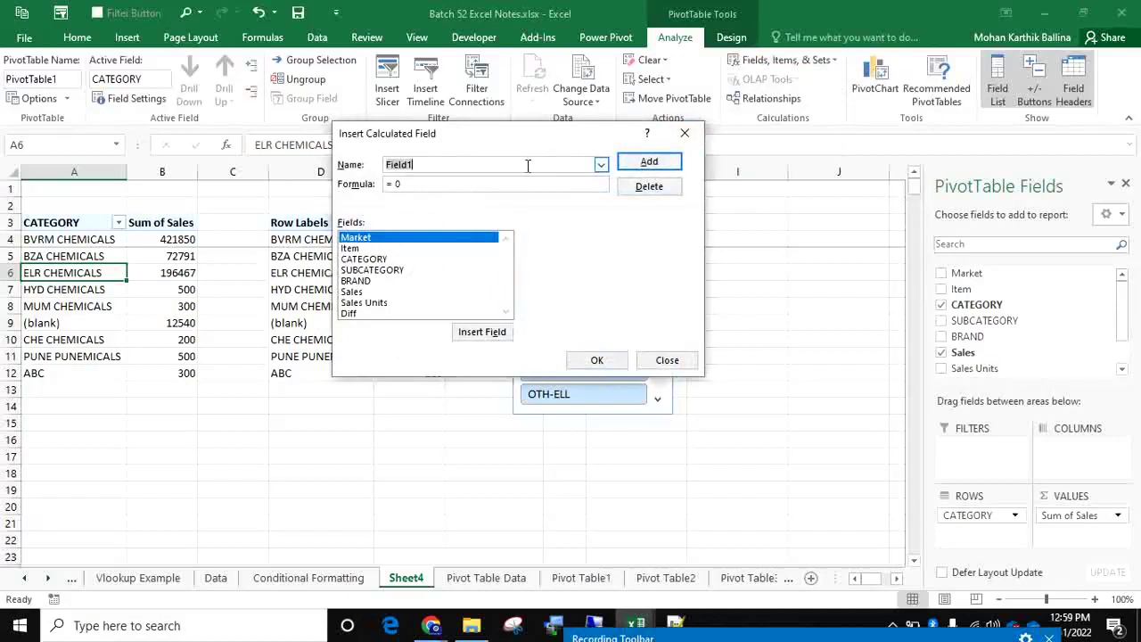
{"action": "type", "text": "Unit"}
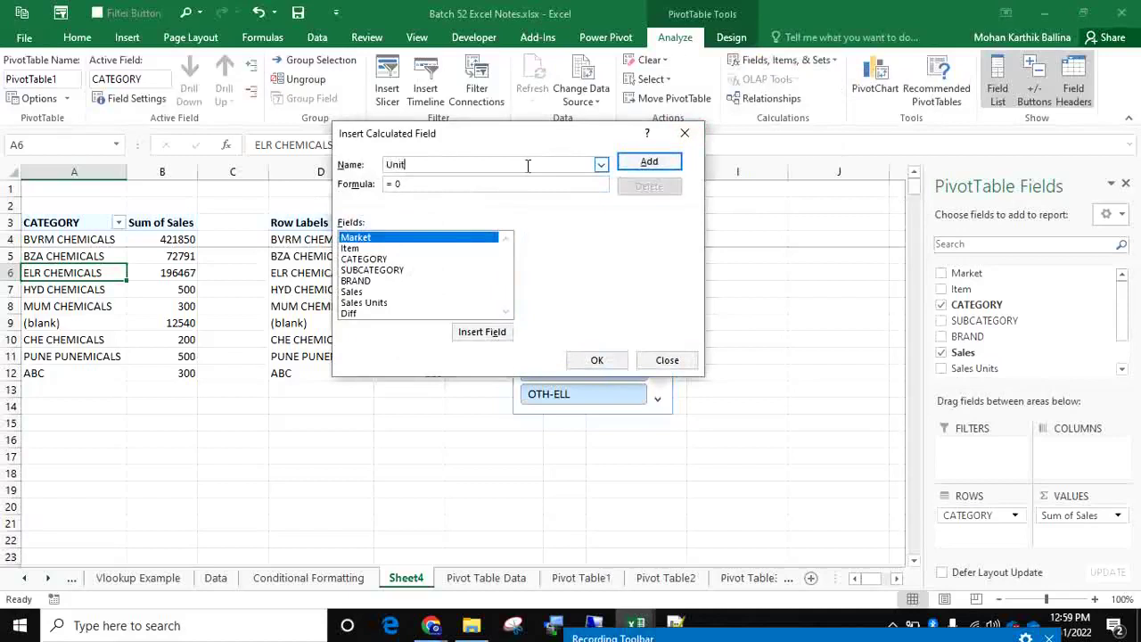
{"action": "type", "text": "Price"}
{"action": "double_click", "coordinate": [362, 293]}
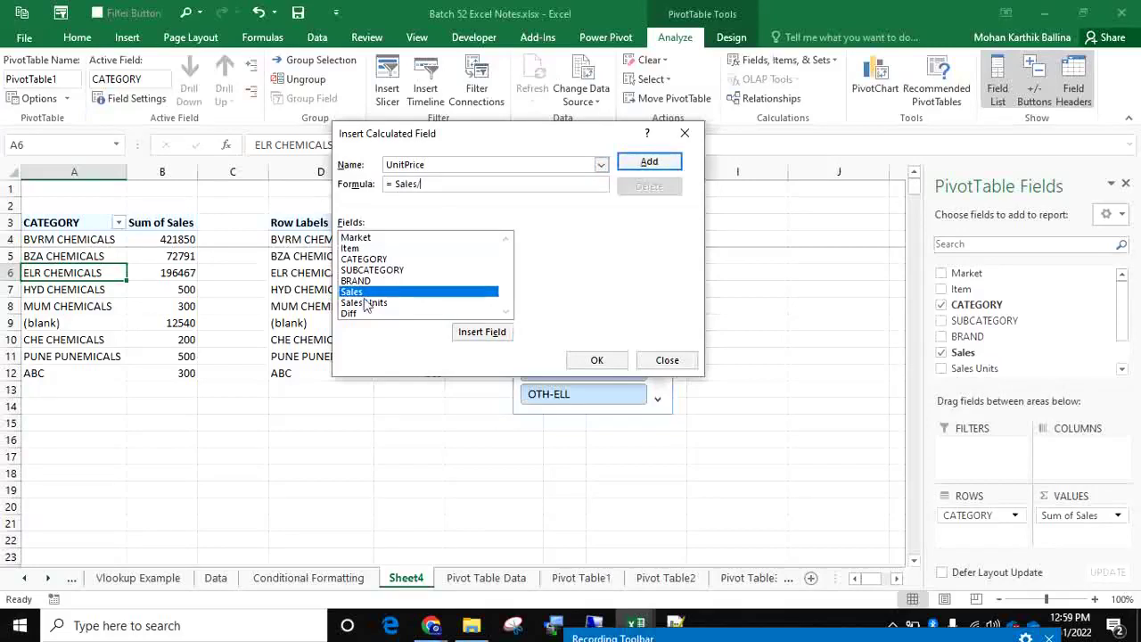
{"action": "double_click", "coordinate": [363, 302]}
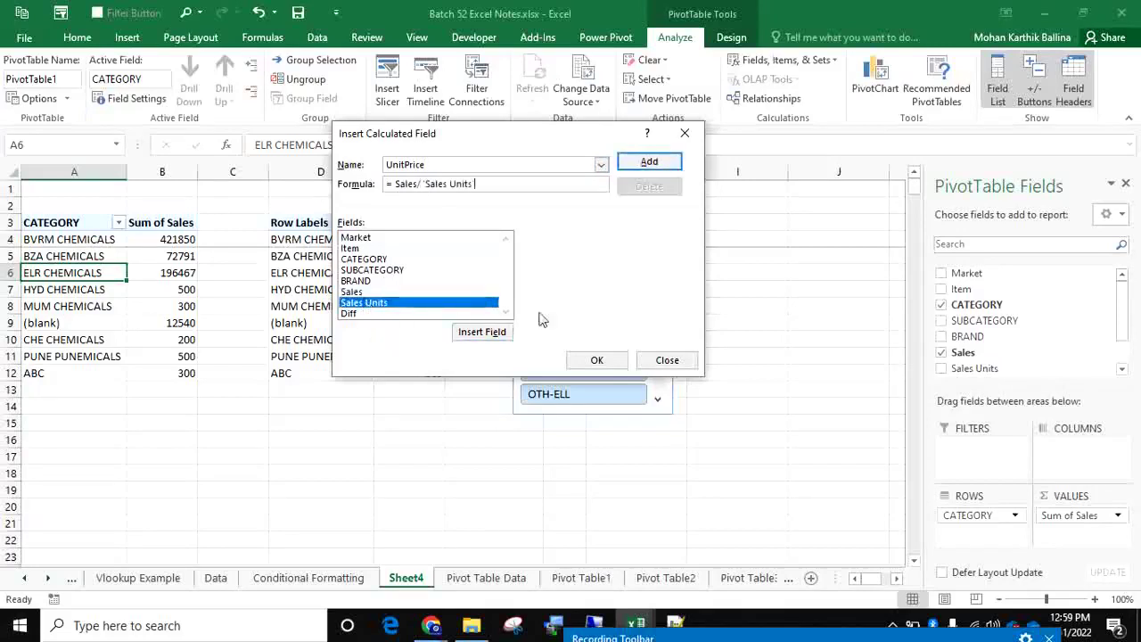
{"action": "left_click", "coordinate": [676, 163]}
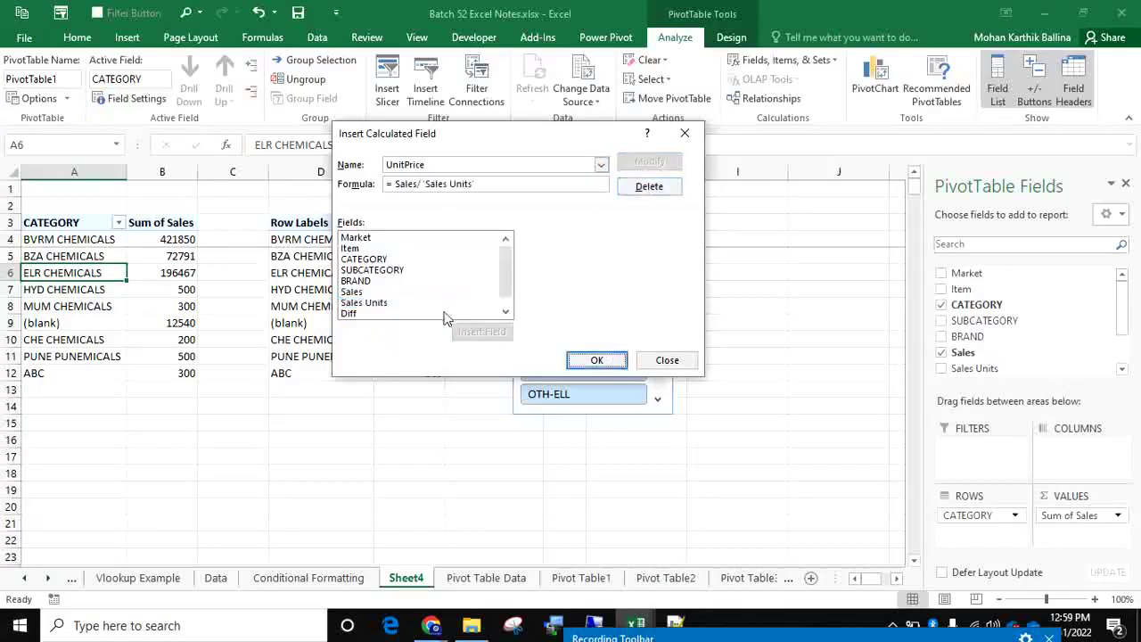
Apply the UnitPrice calculated field to Sheet4's first pivot table and insert an empty column before the second pivot table at column D.
{"action": "left_click_drag", "start_coordinate": [506, 284], "coordinate": [505, 303]}
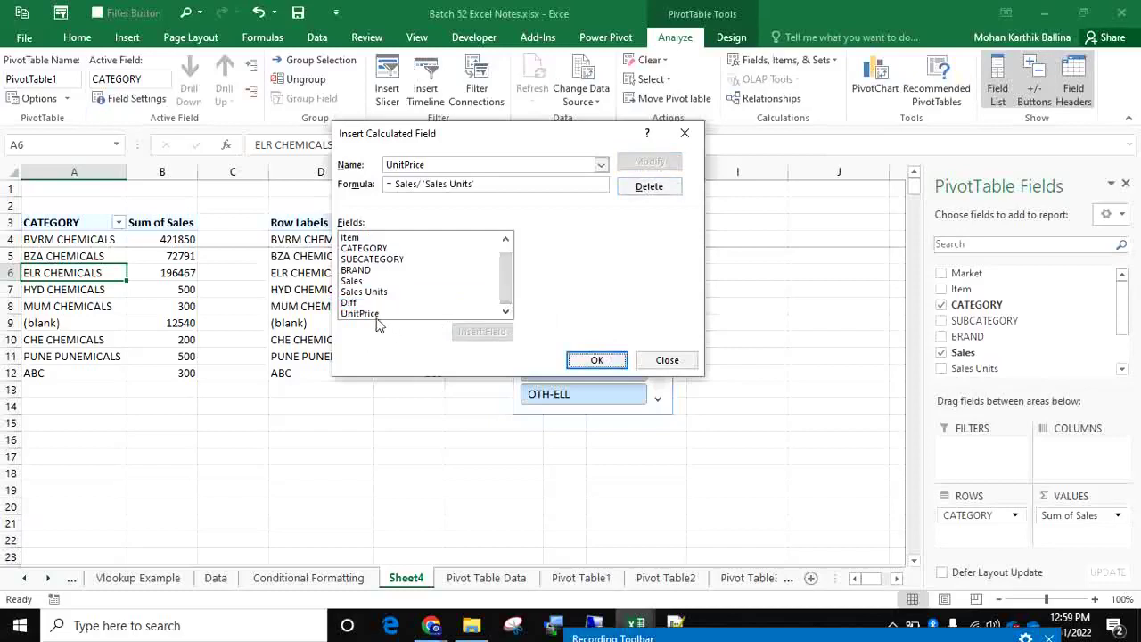
{"action": "left_click", "coordinate": [575, 360]}
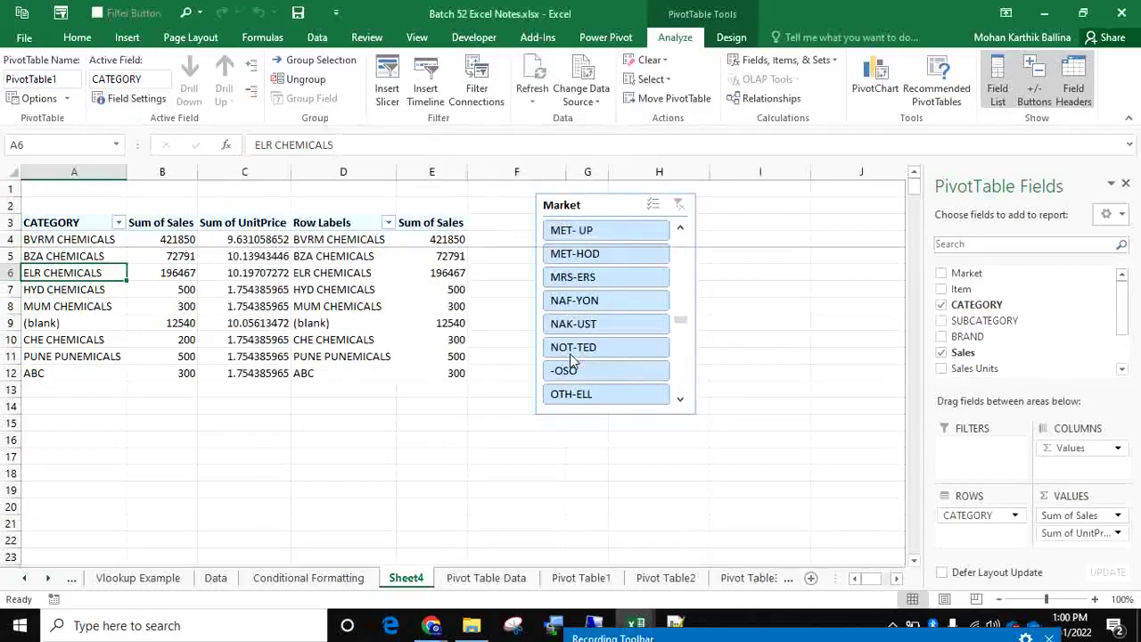
{"action": "left_click", "coordinate": [343, 172]}
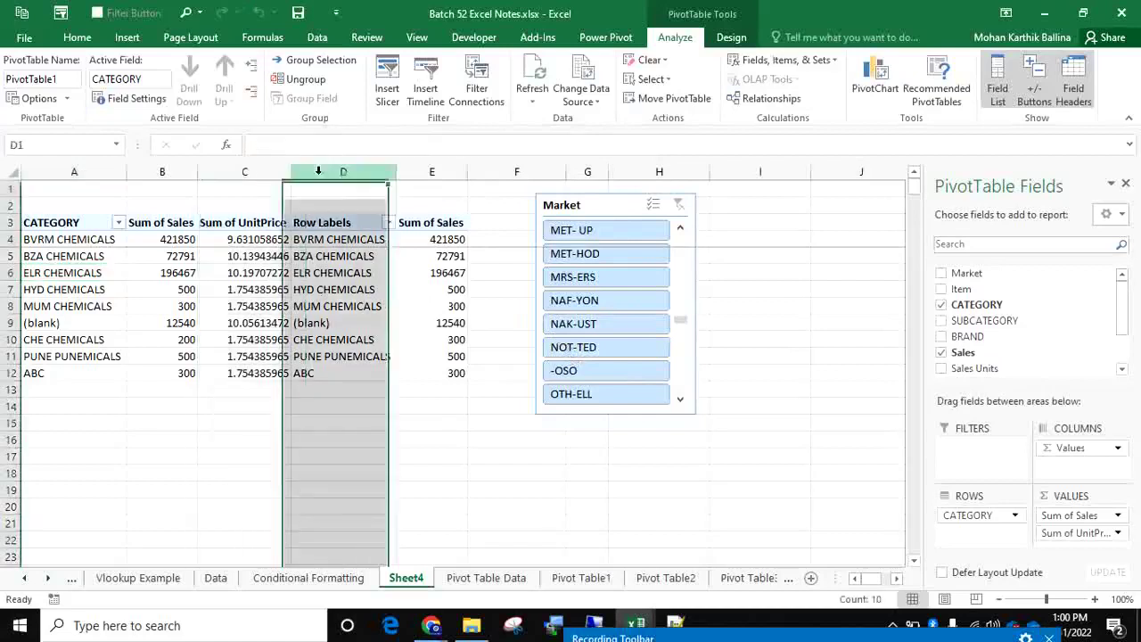
{"action": "right_click", "coordinate": [330, 171]}
{"action": "left_click", "coordinate": [361, 291]}
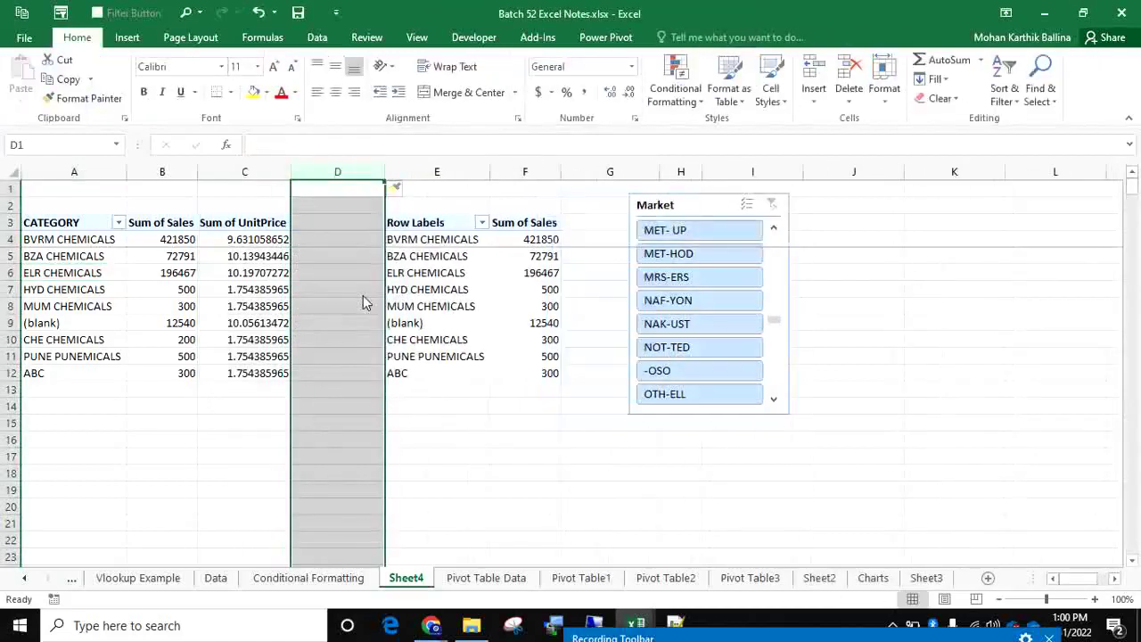
Compare the UnitPrice value in C6 with the source columns on the Pivot Table Data sheet, and return to Sheet4.
{"action": "left_click", "coordinate": [260, 271]}
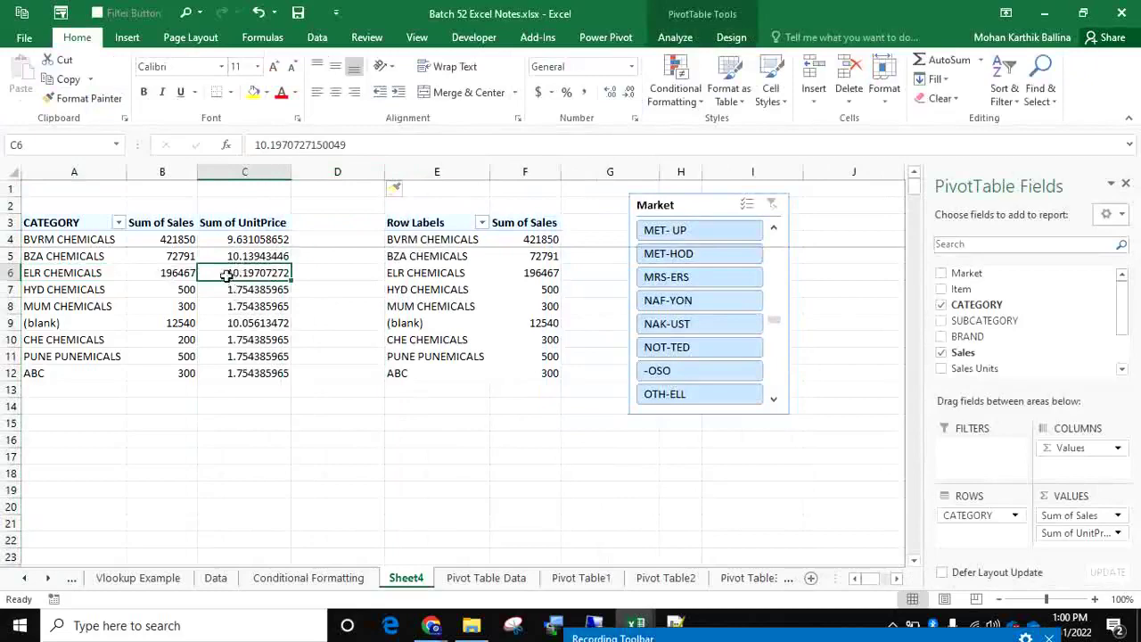
{"action": "left_click", "coordinate": [486, 580]}
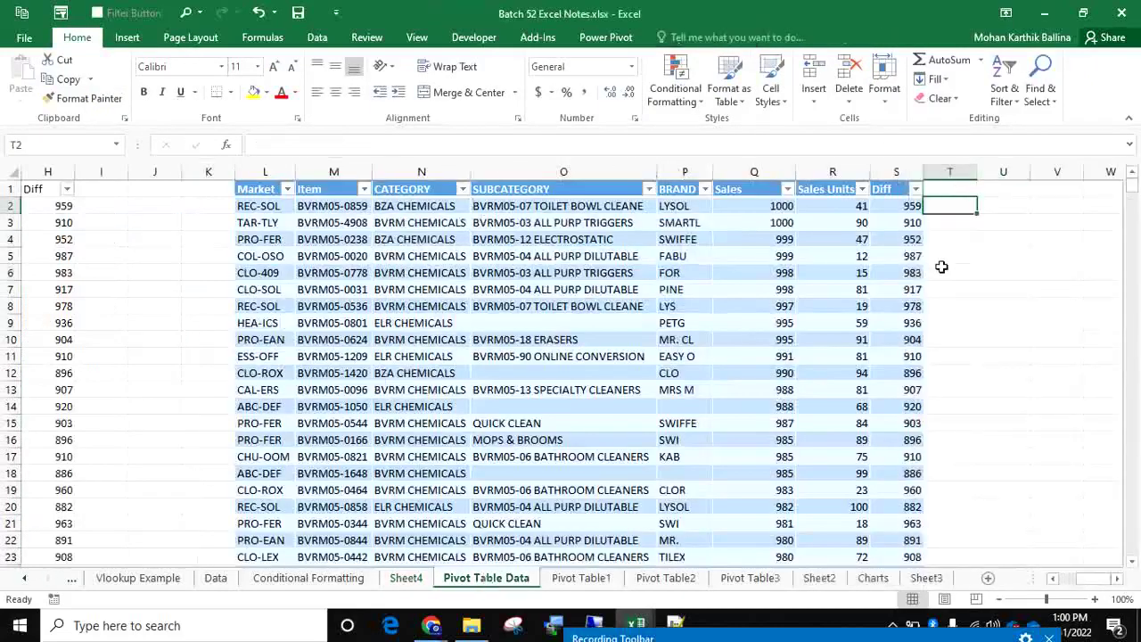
{"action": "left_click", "coordinate": [407, 578]}
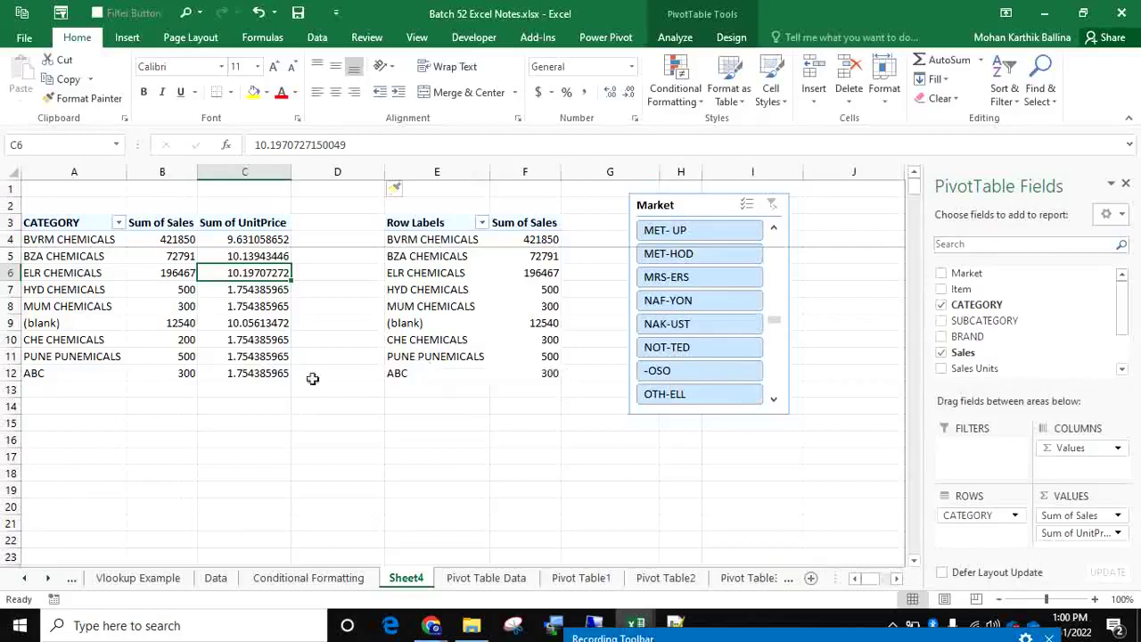
Add a UnitPrice calculated field with the formula = Sales/'Sales Units' to the pivot table in columns E and F, and move the Market slicer aside.
{"action": "left_click", "coordinate": [505, 237]}
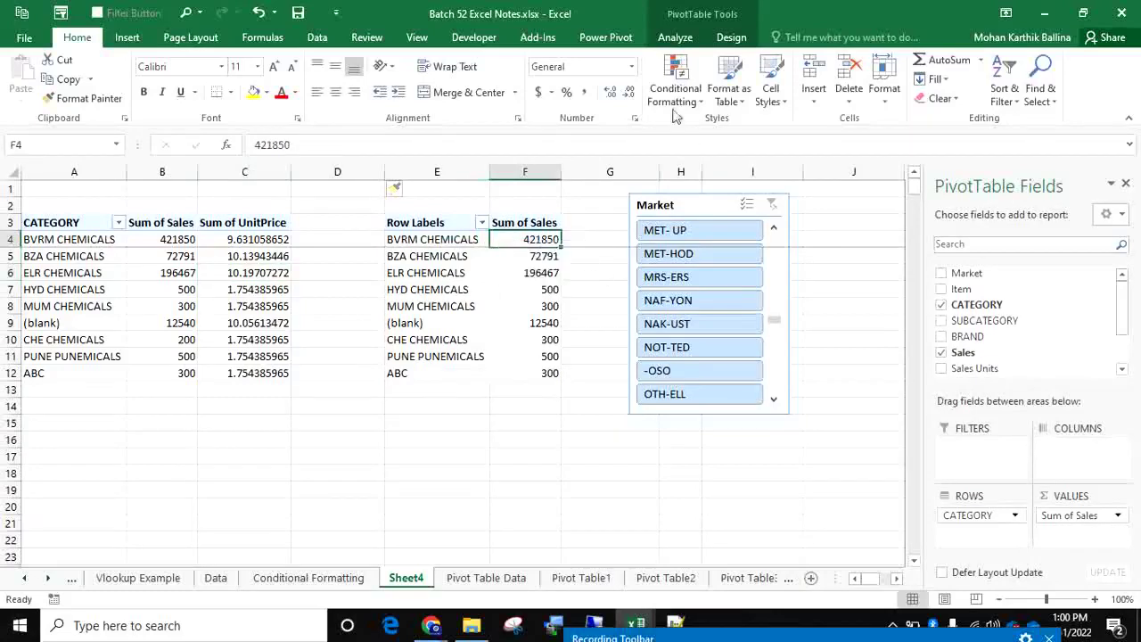
{"action": "left_click", "coordinate": [675, 40]}
{"action": "left_click", "coordinate": [834, 64]}
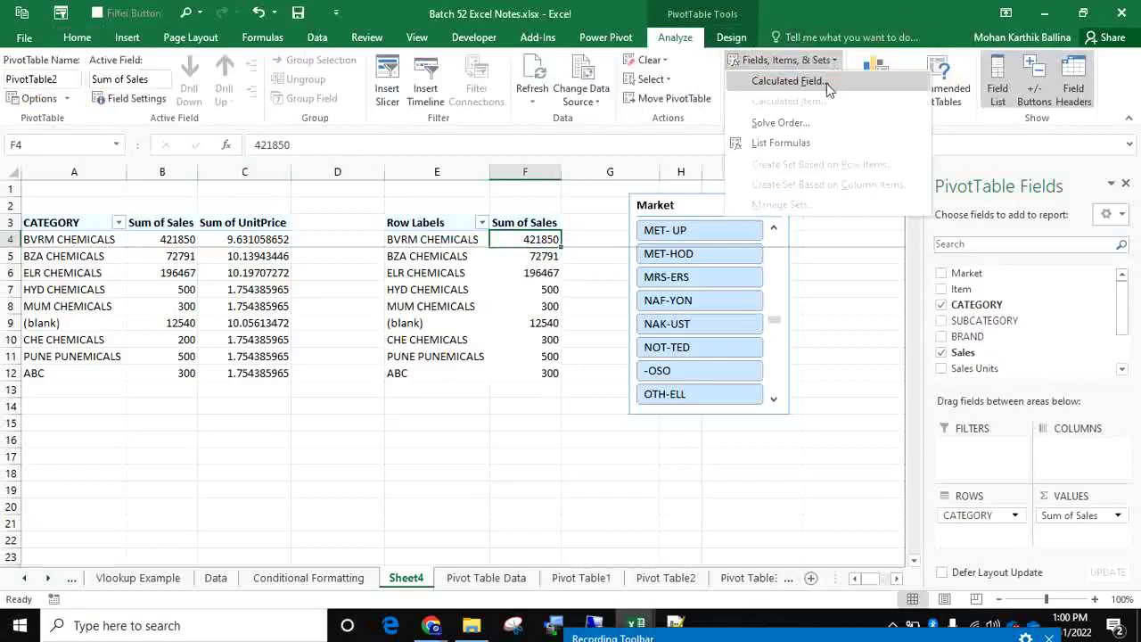
{"action": "left_click", "coordinate": [824, 81]}
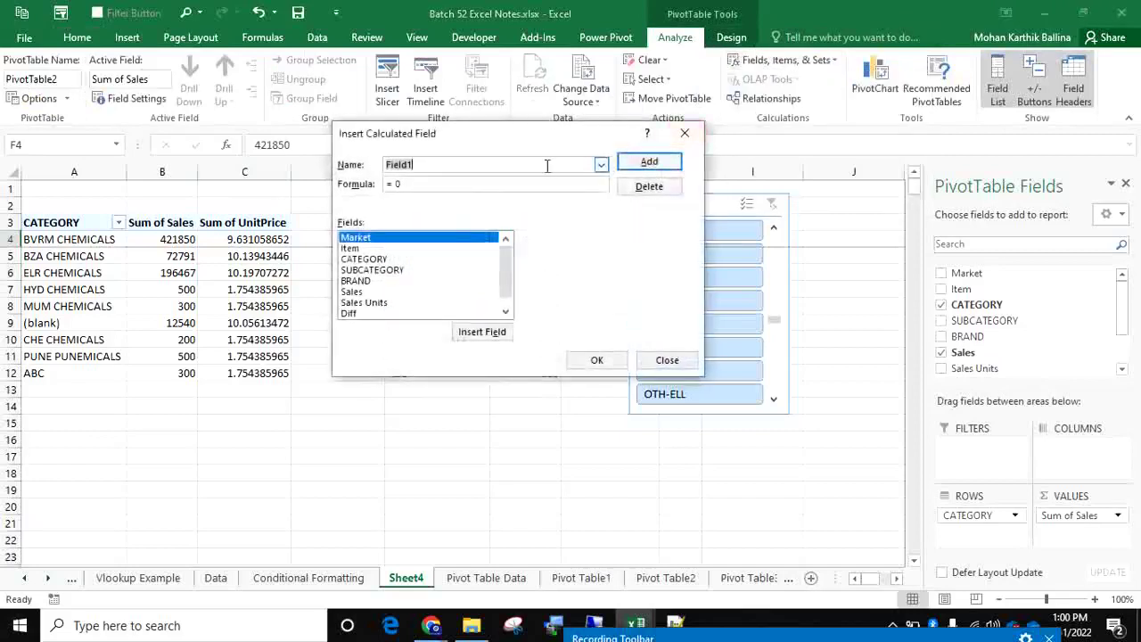
{"action": "type", "text": "UnitPrice"}
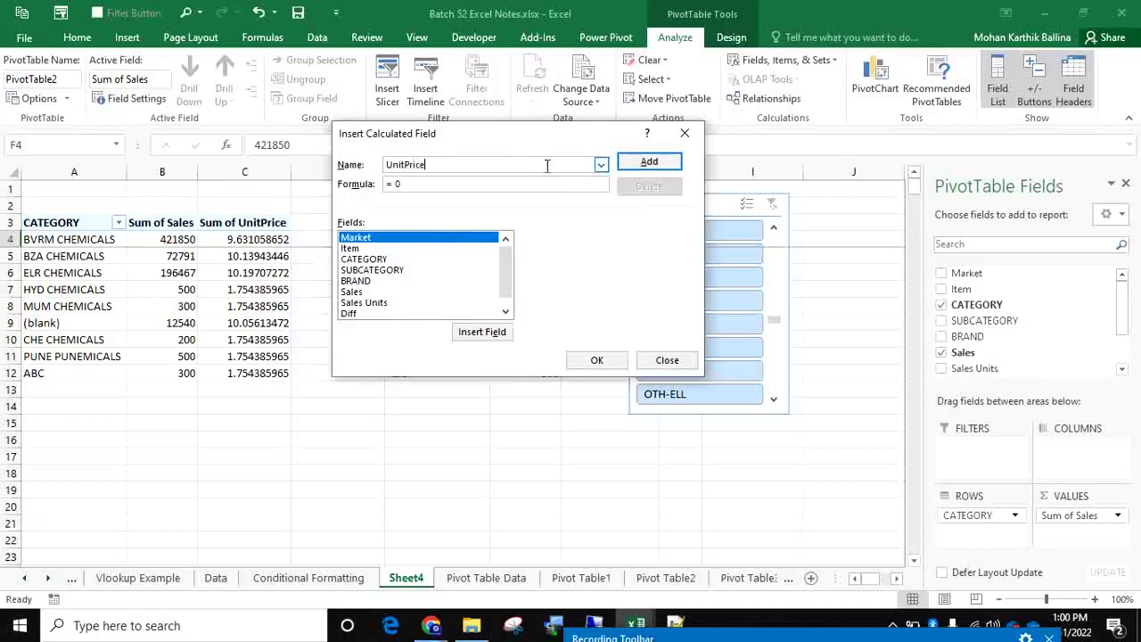
{"action": "left_click", "coordinate": [544, 185]}
{"action": "double_click", "coordinate": [352, 292]}
{"action": "type", "text": "/"}
{"action": "double_click", "coordinate": [385, 303]}
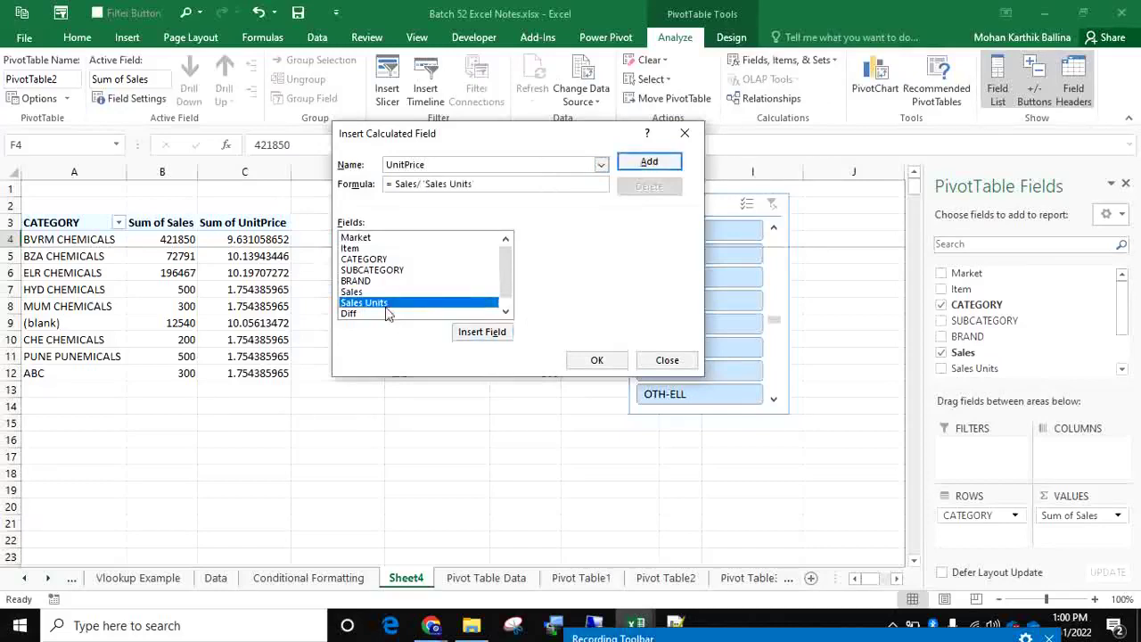
{"action": "left_click", "coordinate": [651, 162]}
{"action": "left_click", "coordinate": [590, 360]}
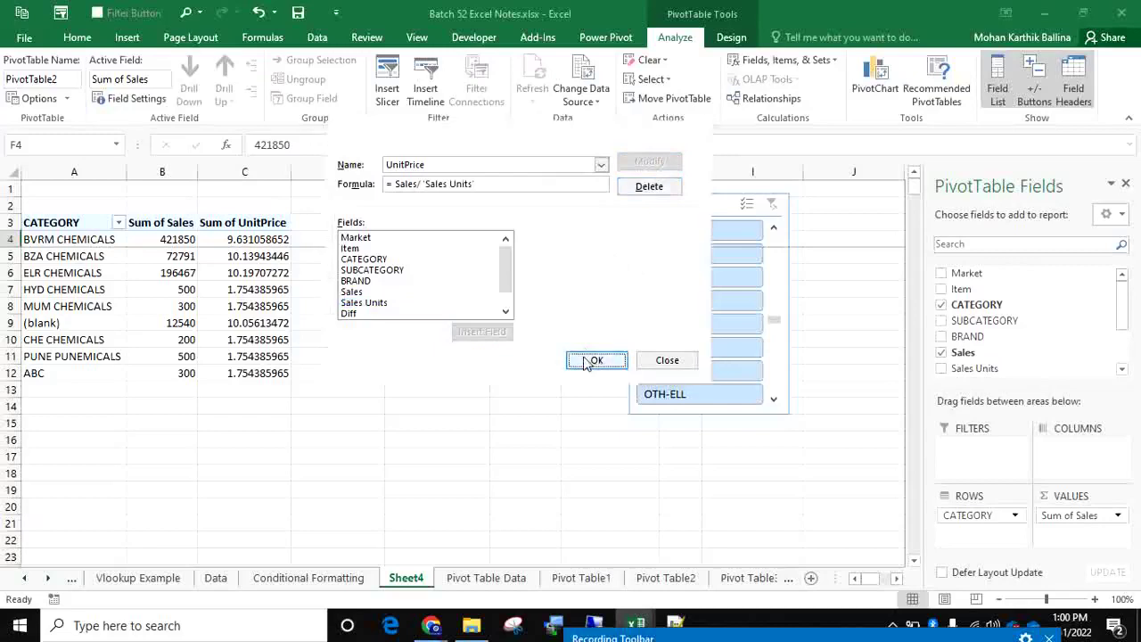
{"action": "left_click_drag", "start_coordinate": [705, 208], "coordinate": [829, 212]}
Change the second pivot table's UnitPrice calculated field formula to =Sales/'Sales Units'*0.1.
{"action": "left_click", "coordinate": [603, 254]}
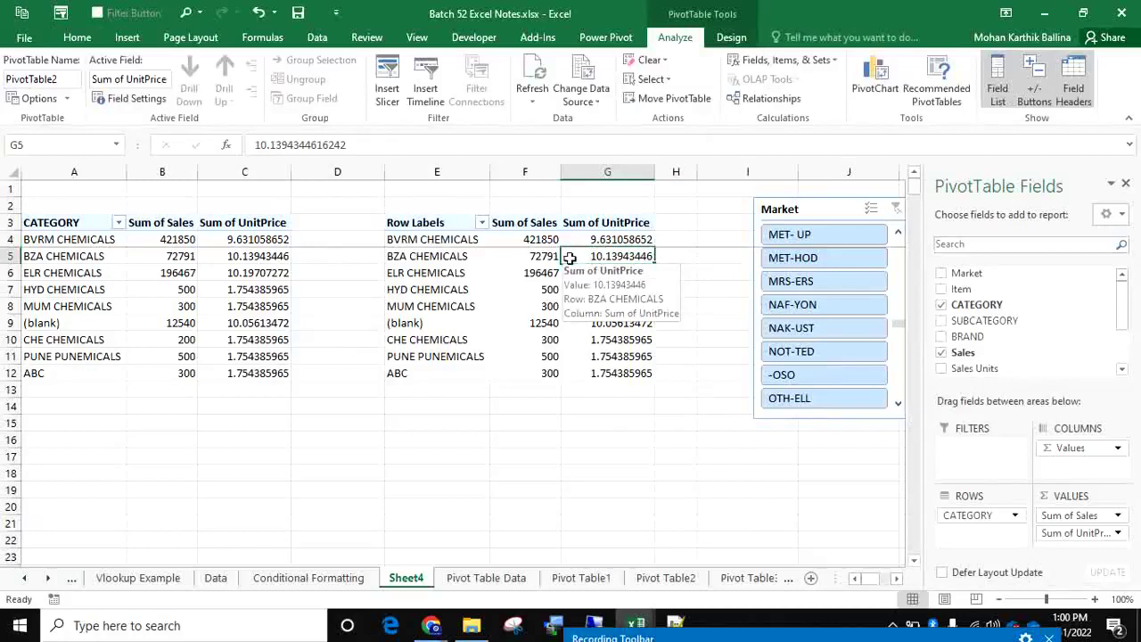
{"action": "left_click", "coordinate": [832, 62]}
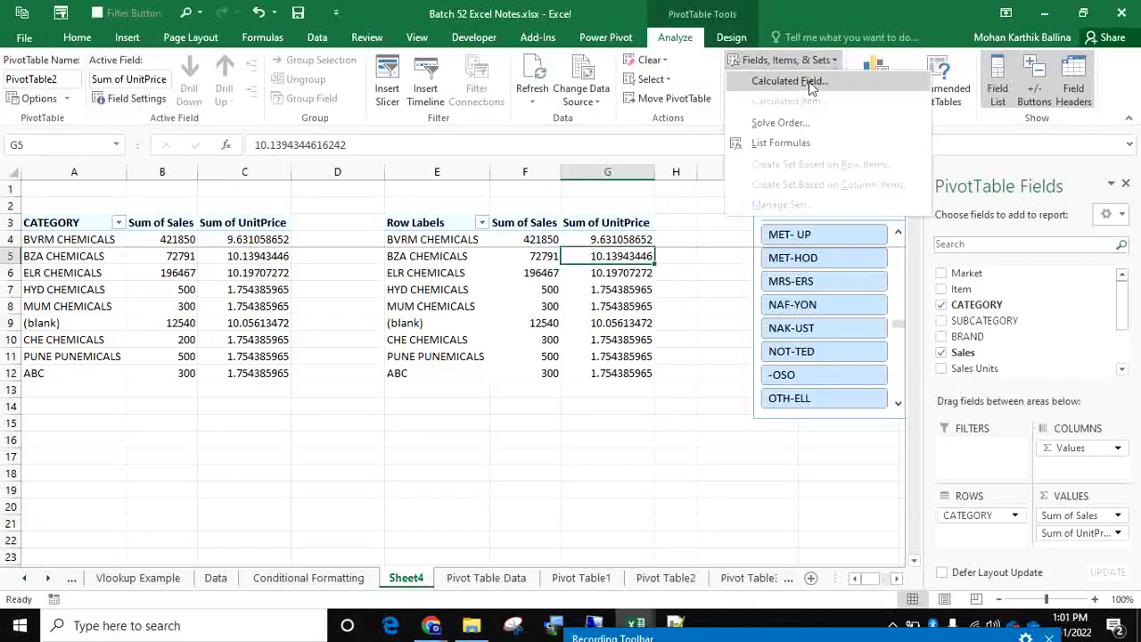
{"action": "left_click", "coordinate": [798, 81]}
{"action": "left_click", "coordinate": [601, 165]}
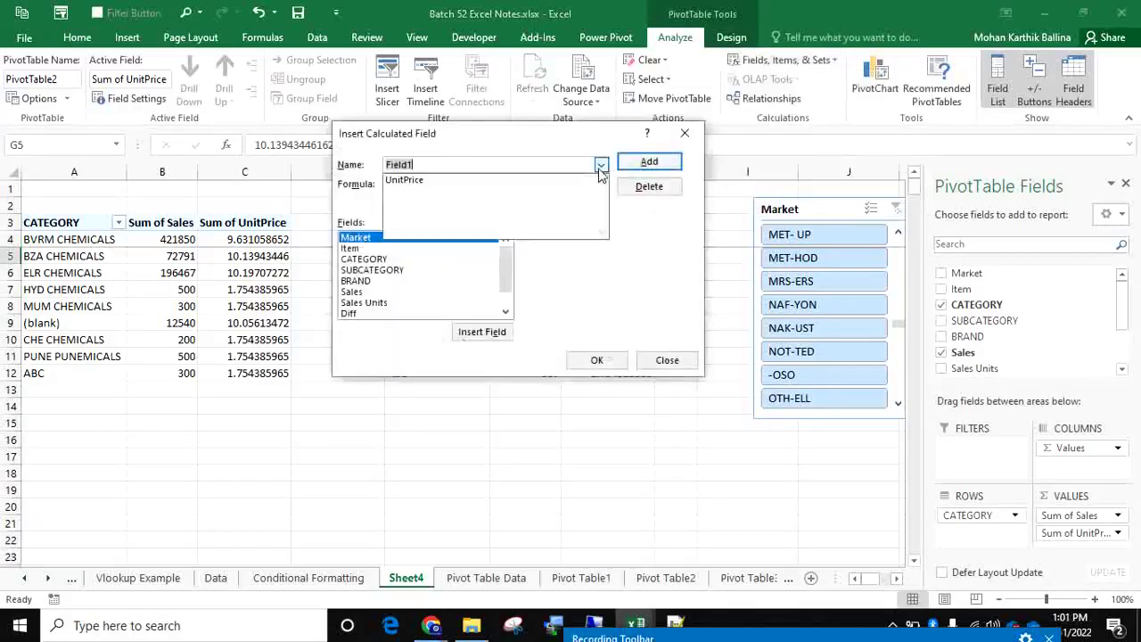
{"action": "left_click", "coordinate": [571, 188]}
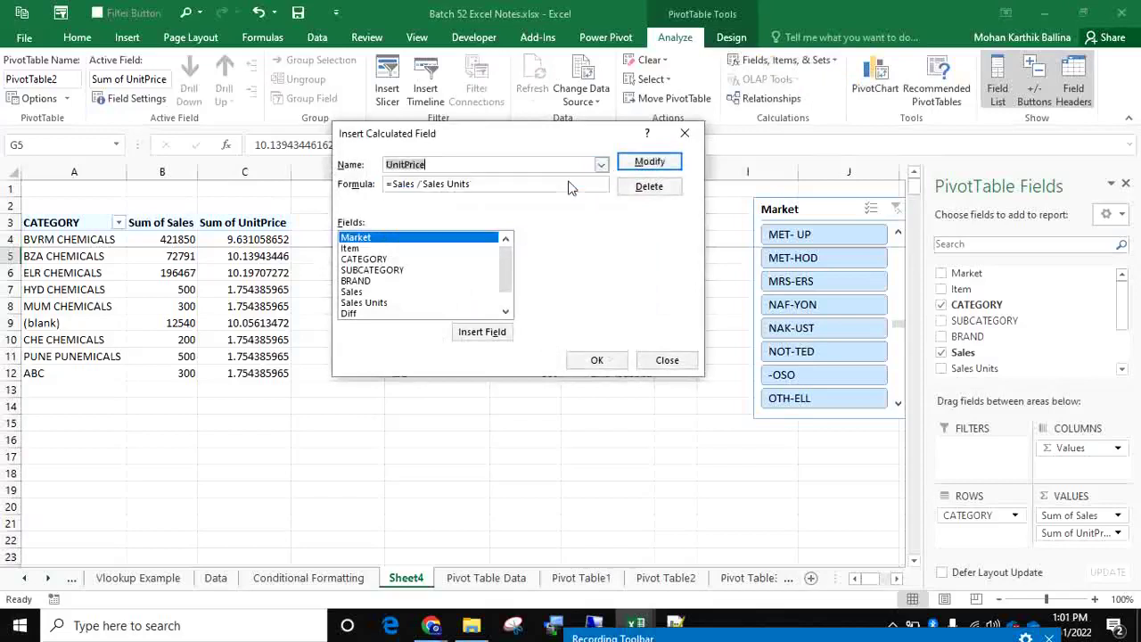
{"action": "left_click", "coordinate": [485, 185]}
{"action": "left_click", "coordinate": [596, 360]}
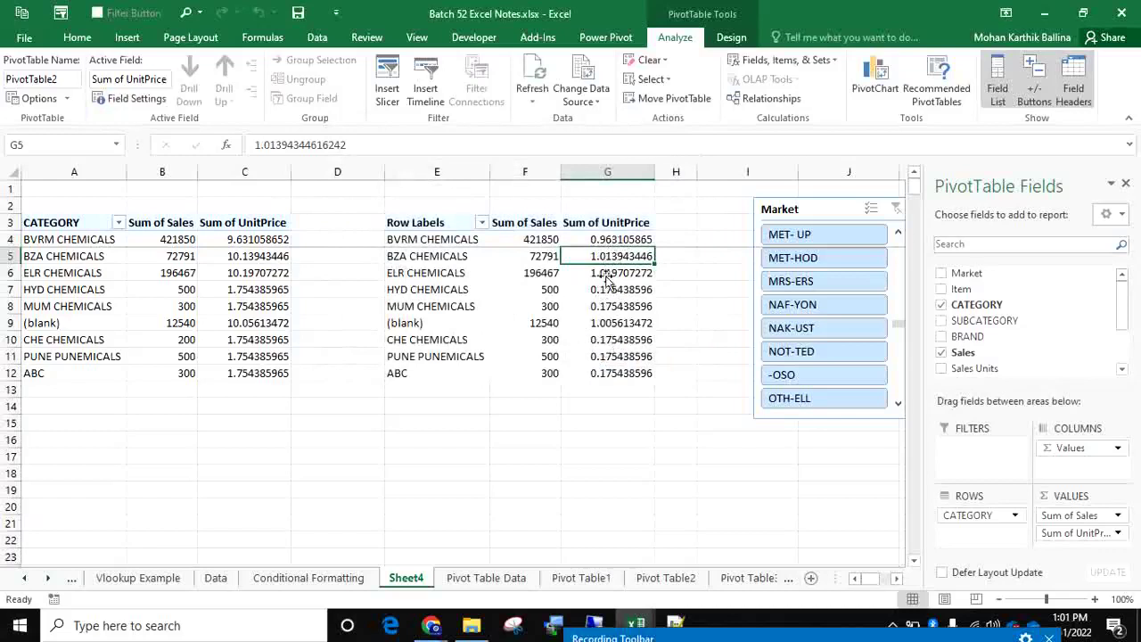
Review the stored UnitPrice formula of the second pivot table and leave the calculated field as it is.
{"action": "left_click", "coordinate": [783, 62]}
{"action": "left_click", "coordinate": [798, 82]}
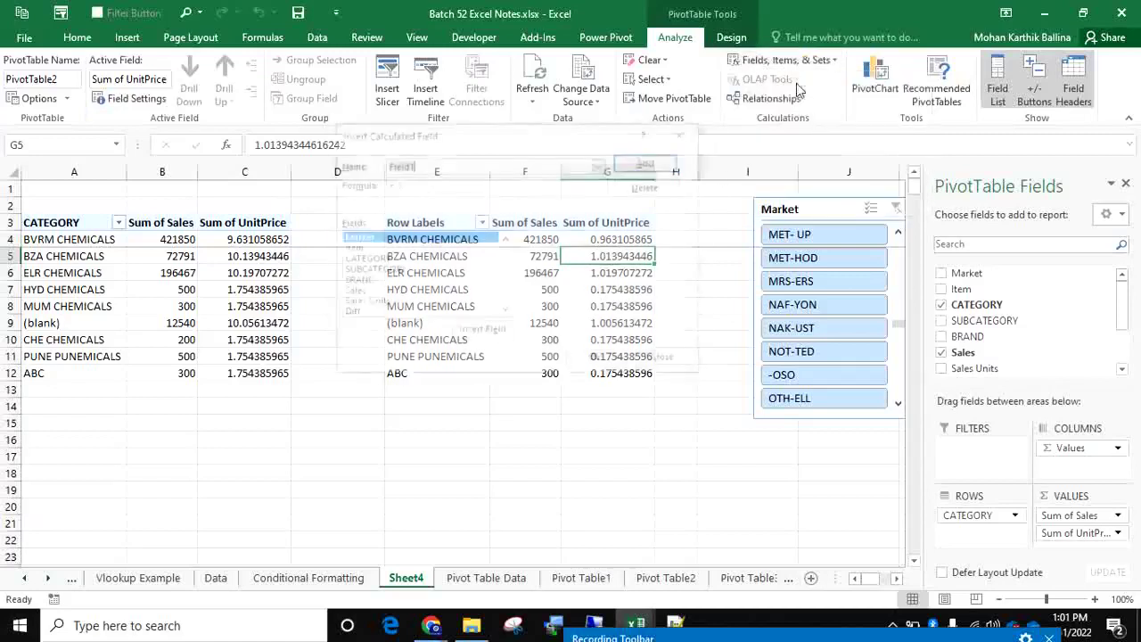
{"action": "left_click", "coordinate": [601, 164]}
{"action": "left_click", "coordinate": [410, 176]}
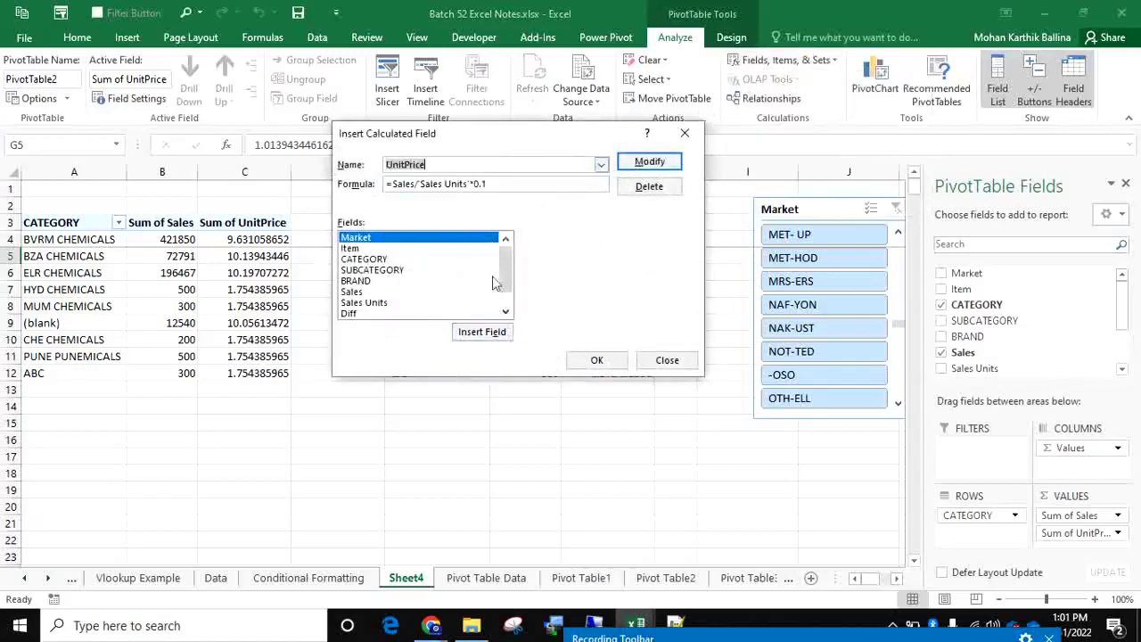
{"action": "left_click", "coordinate": [684, 132]}
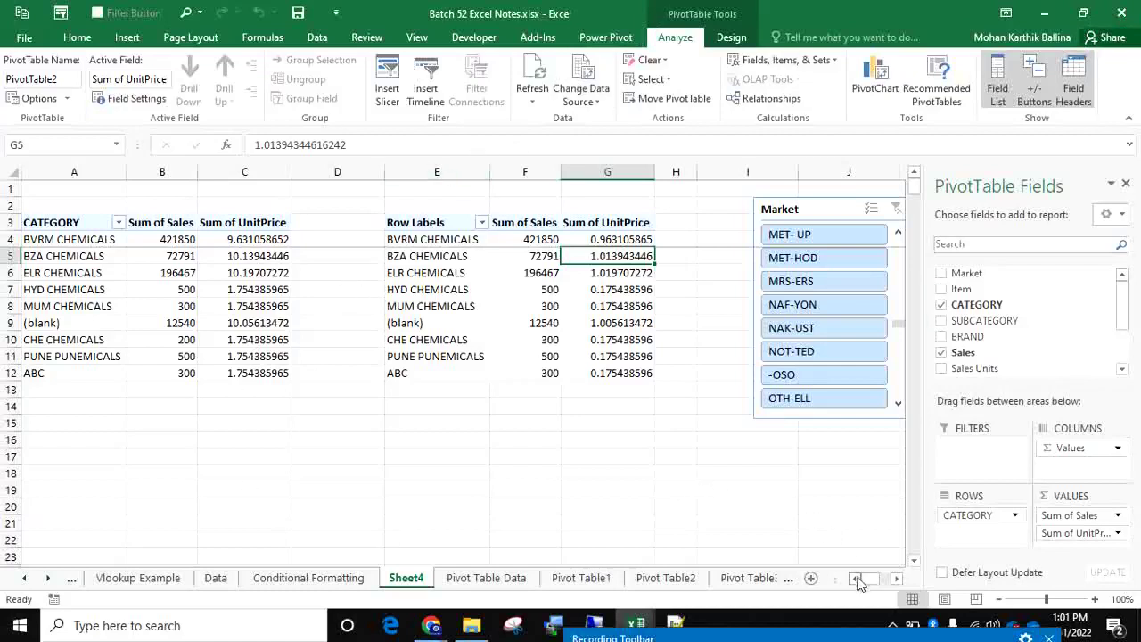
Check the pivot table names and active fields of the two pivot tables on Sheet4.
{"action": "left_click", "coordinate": [60, 256]}
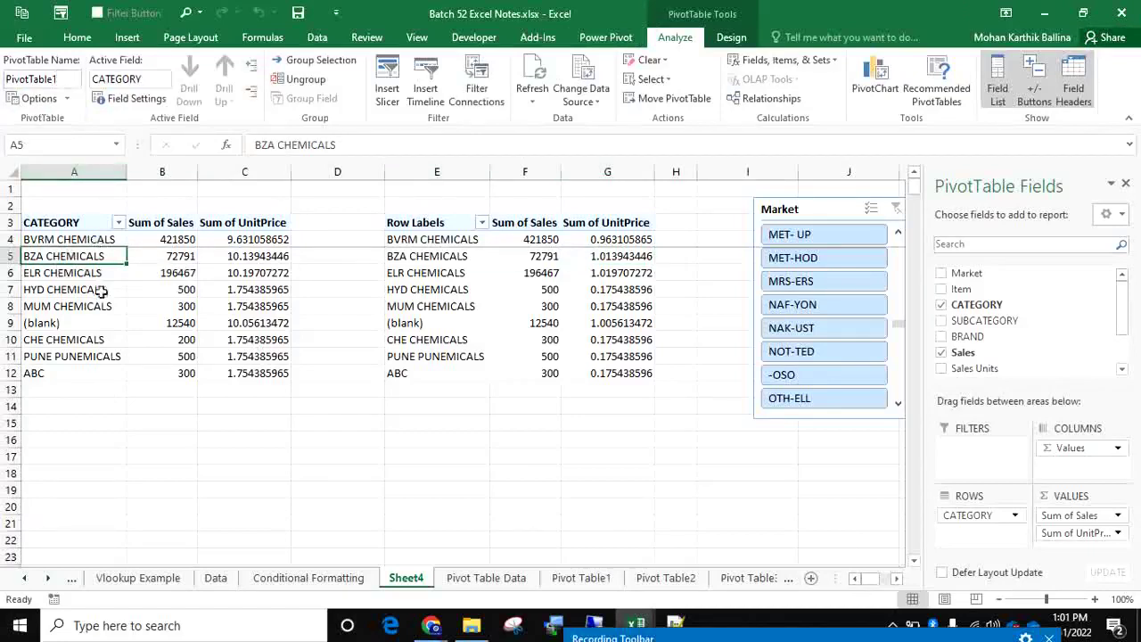
{"action": "left_click", "coordinate": [427, 260]}
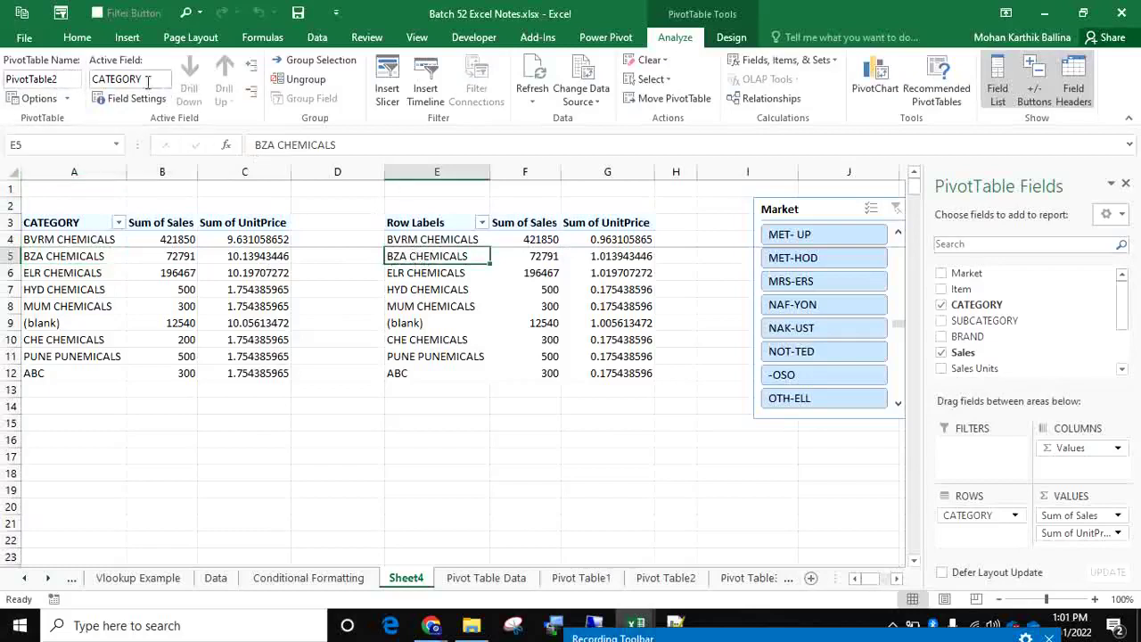
{"action": "left_click", "coordinate": [82, 259]}
{"action": "left_click", "coordinate": [157, 257]}
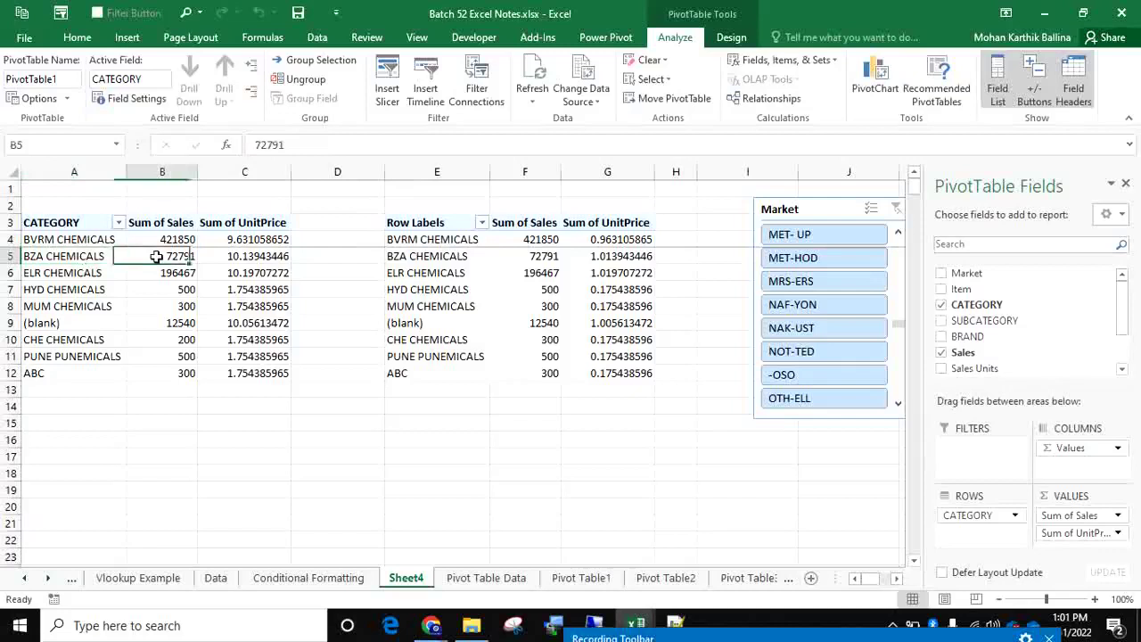
{"action": "left_click", "coordinate": [240, 258]}
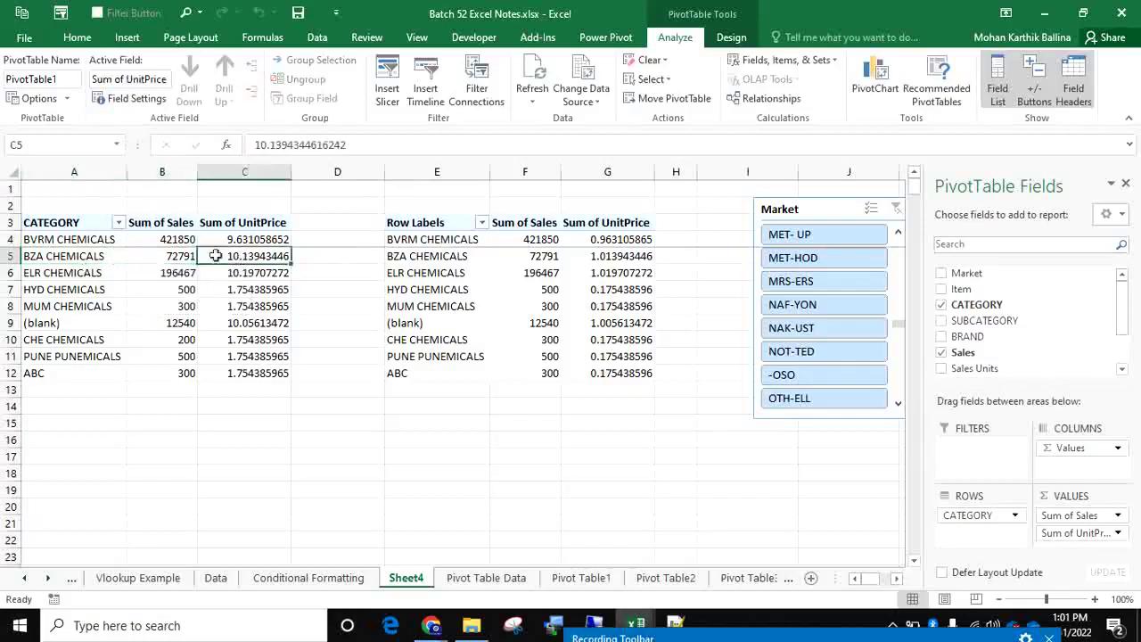
Rename the pivot table in columns A to C with a person's first name.
{"action": "left_click", "coordinate": [75, 256]}
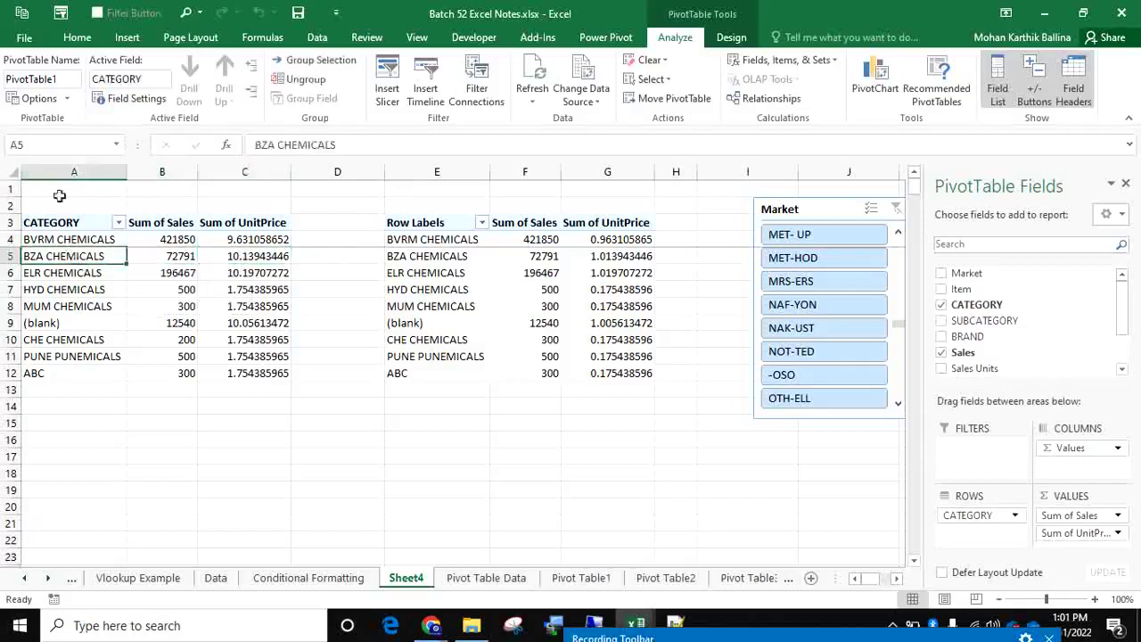
{"action": "left_click", "coordinate": [59, 79]}
{"action": "type", "text": "Ravi"}
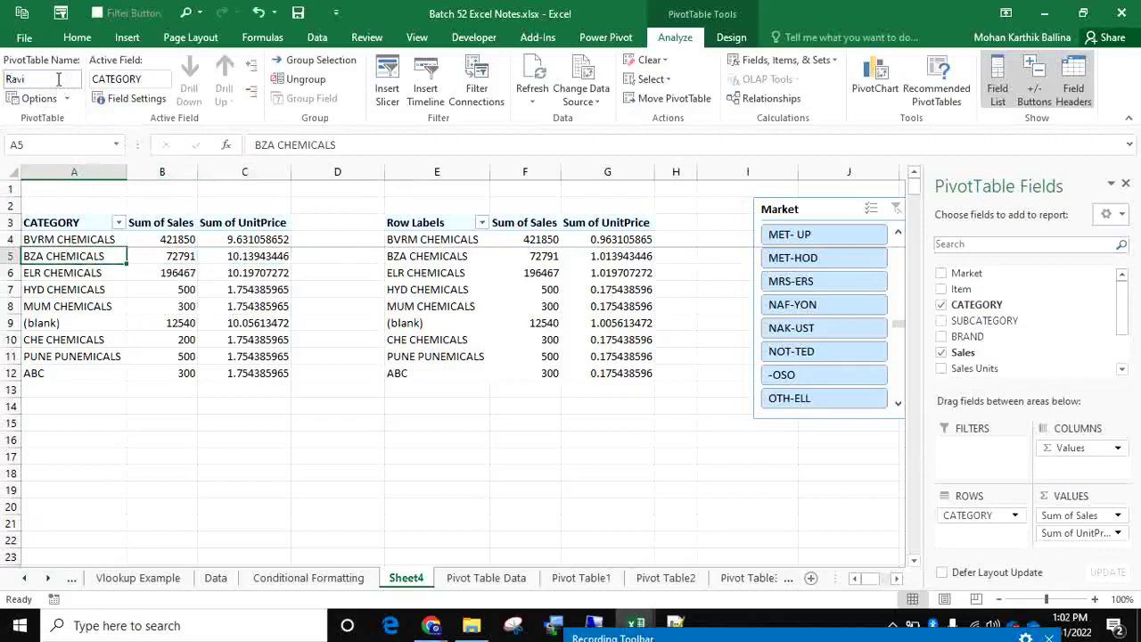
{"action": "left_click", "coordinate": [93, 301]}
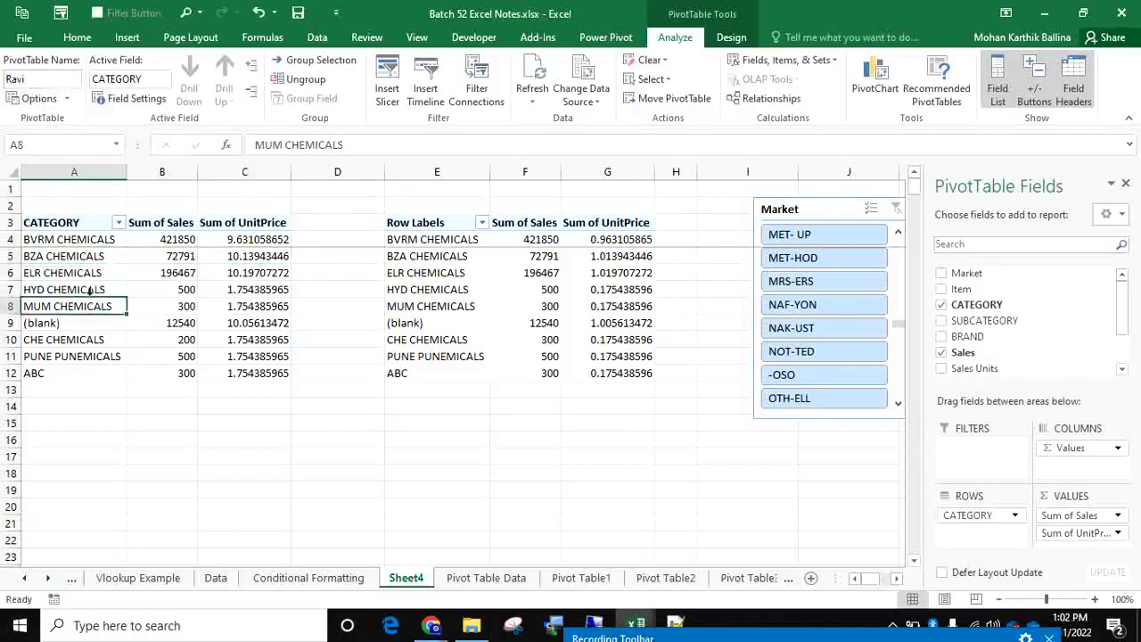
Rename the pivot table in columns E to G as DP.
{"action": "left_click", "coordinate": [427, 252]}
{"action": "left_click", "coordinate": [427, 257]}
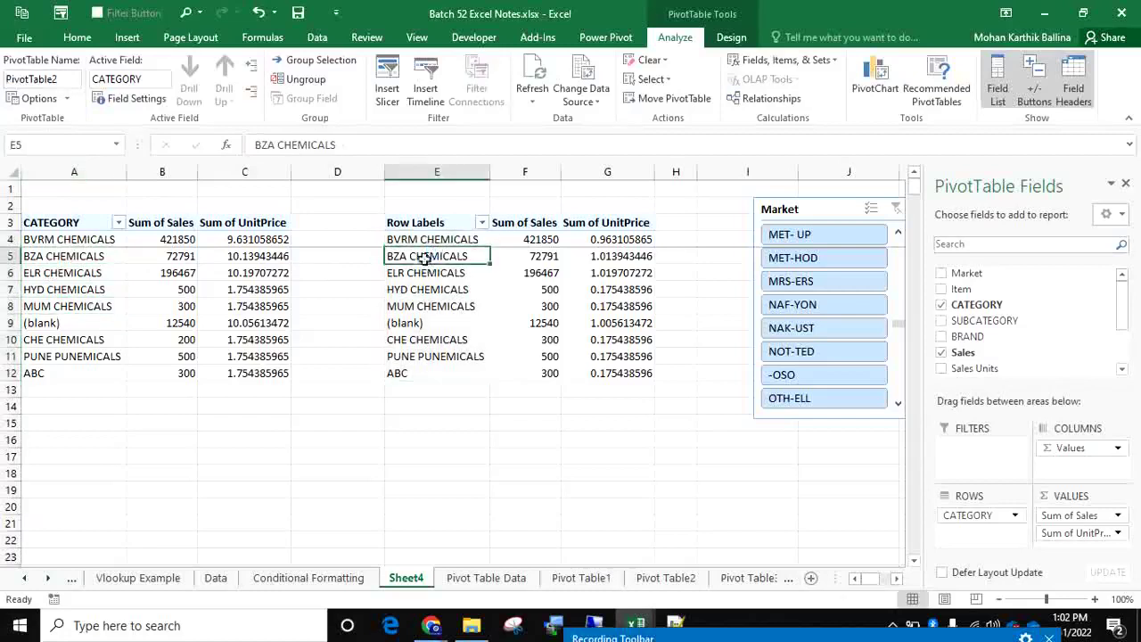
{"action": "left_click", "coordinate": [66, 79]}
{"action": "type", "text": "DP"}
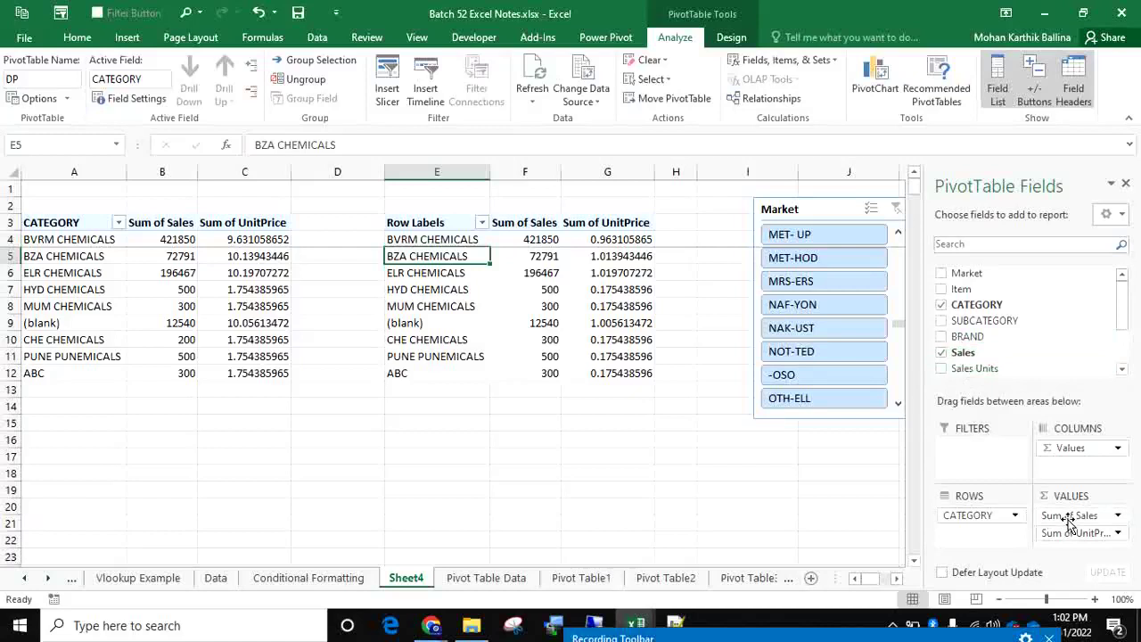
Examine the field options and the Summarize Values By choices for Sum of Sales in the second pivot table.
{"action": "left_click", "coordinate": [1119, 516]}
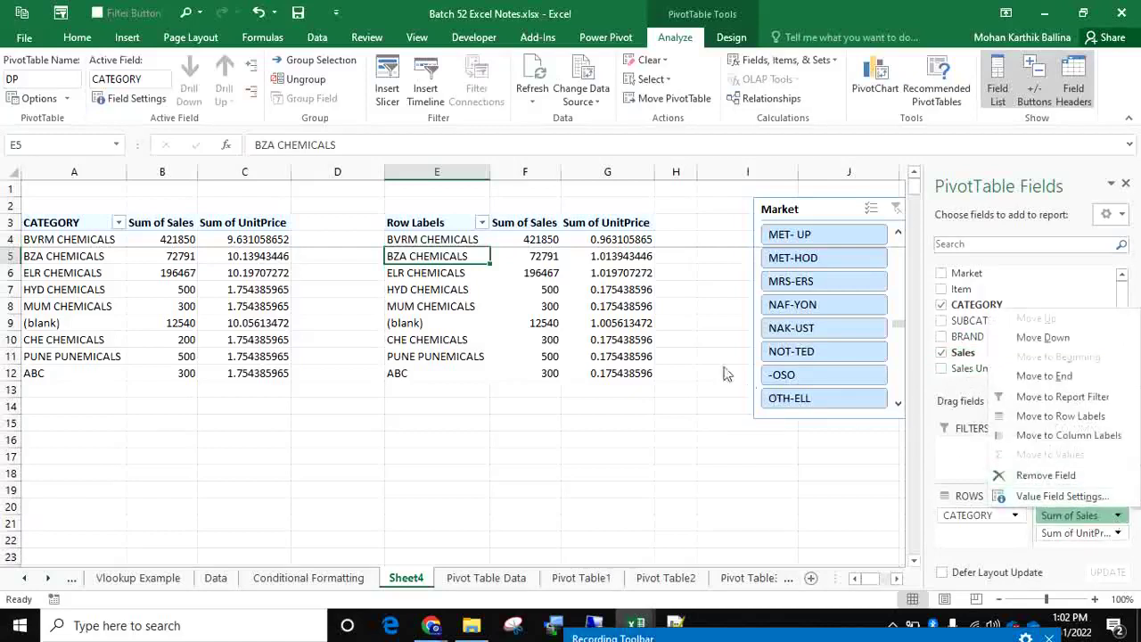
{"action": "left_click", "coordinate": [544, 263]}
{"action": "right_click", "coordinate": [543, 263]}
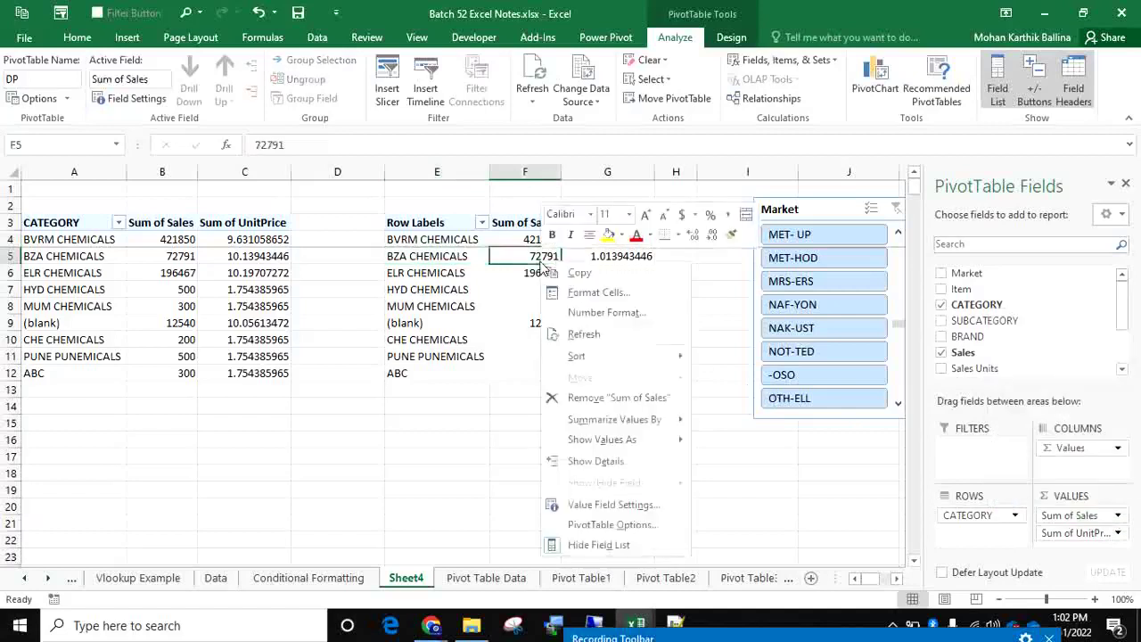
{"action": "mouse_move", "coordinate": [667, 418]}
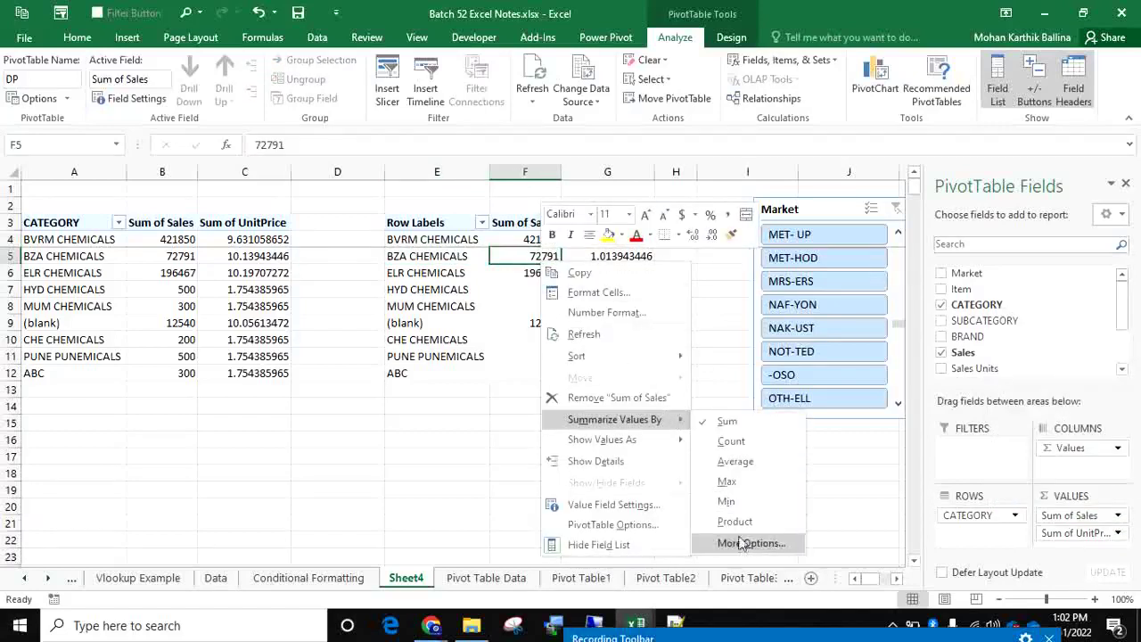
{"action": "left_click", "coordinate": [702, 290]}
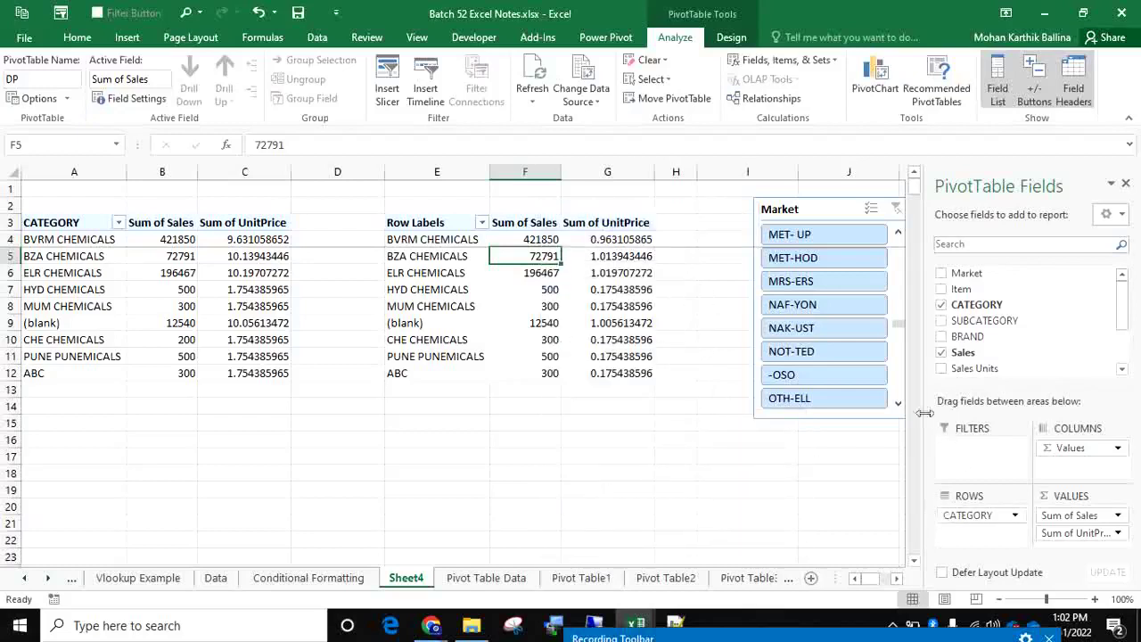
Filter the first pivot table with the Market slicer by MET- UP, MET-HOD, NAK-UST, -OSO and finally OTH-ELL, one at a time.
{"action": "left_click", "coordinate": [806, 234]}
{"action": "left_click", "coordinate": [807, 258]}
{"action": "left_click", "coordinate": [807, 328]}
{"action": "left_click", "coordinate": [800, 375]}
{"action": "left_click", "coordinate": [807, 398]}
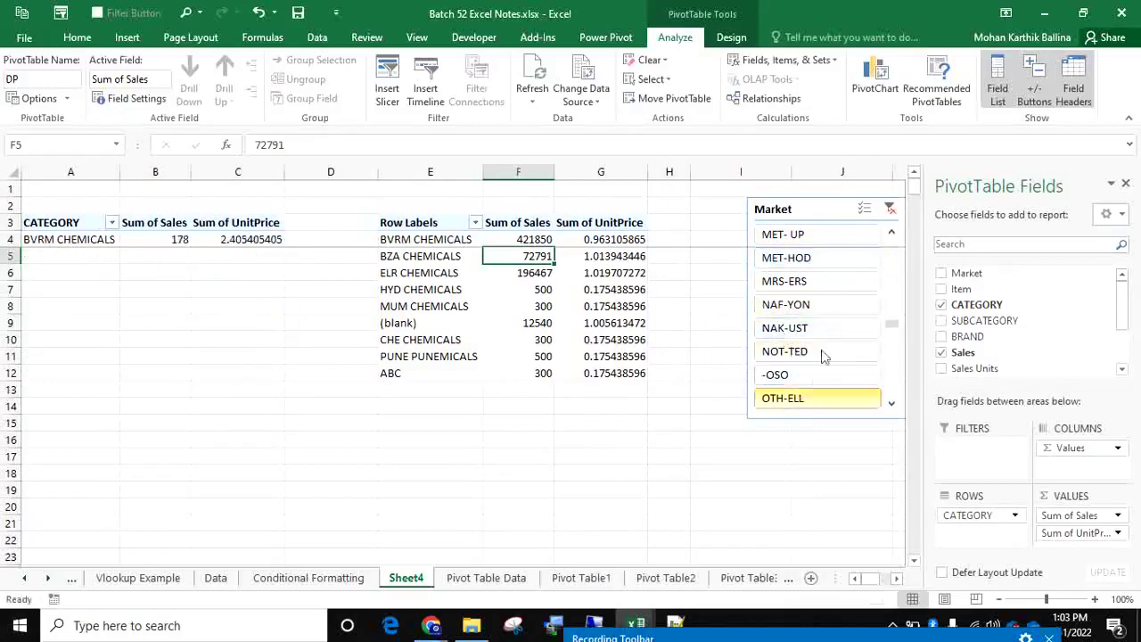
Clear the Market slicer filter and give the second pivot table a medium style with a black header and light orange rows.
{"action": "left_click", "coordinate": [891, 207]}
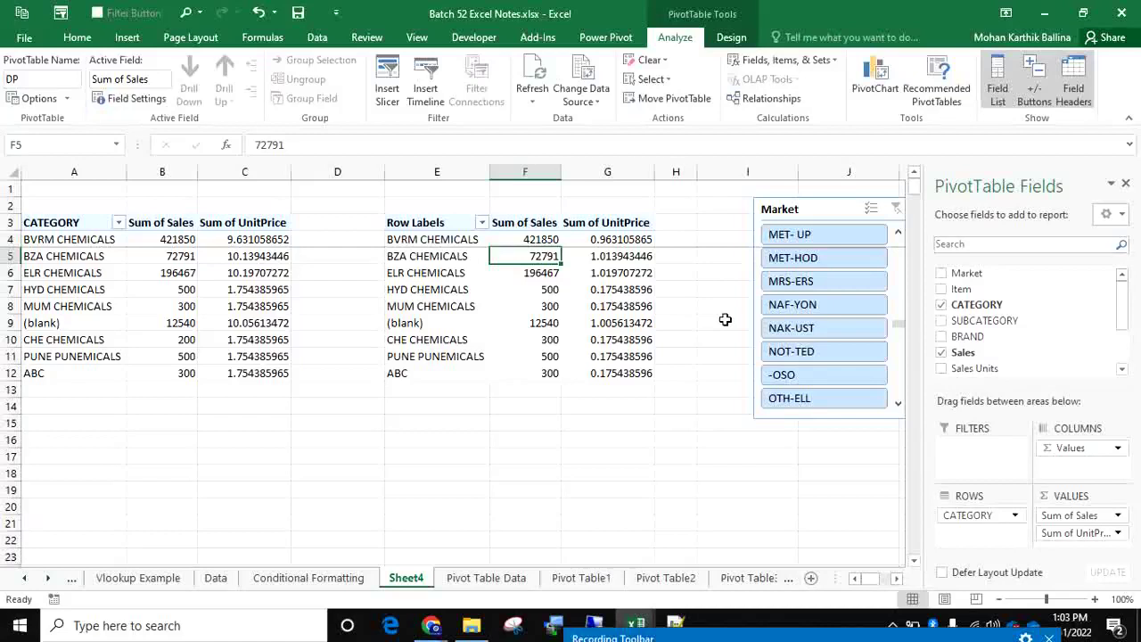
{"action": "left_click", "coordinate": [732, 37]}
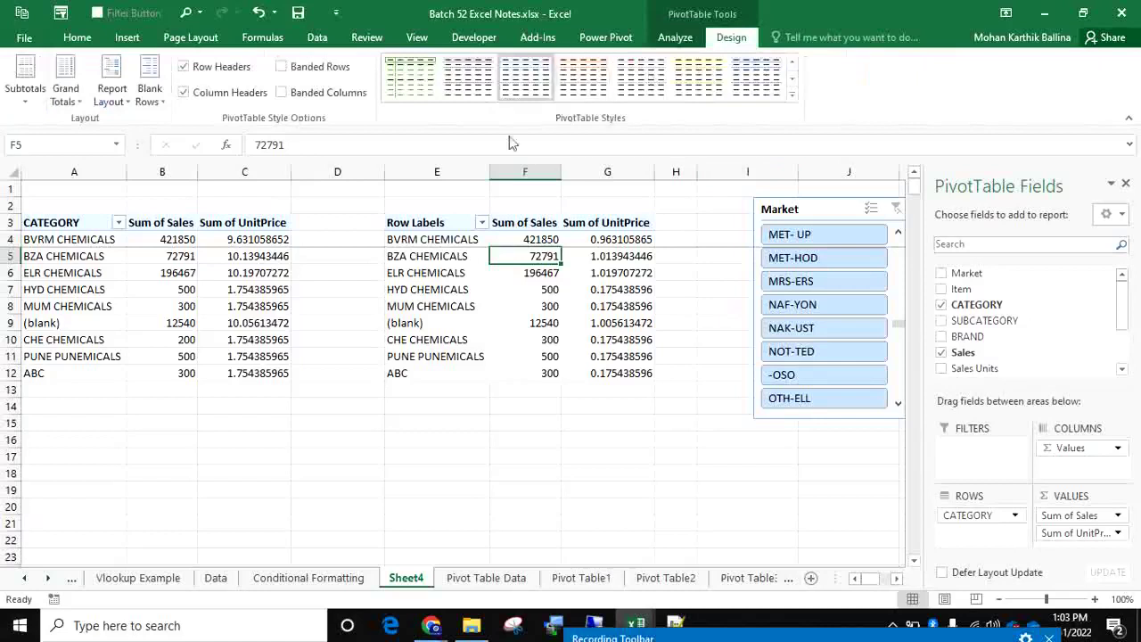
{"action": "left_click", "coordinate": [792, 93]}
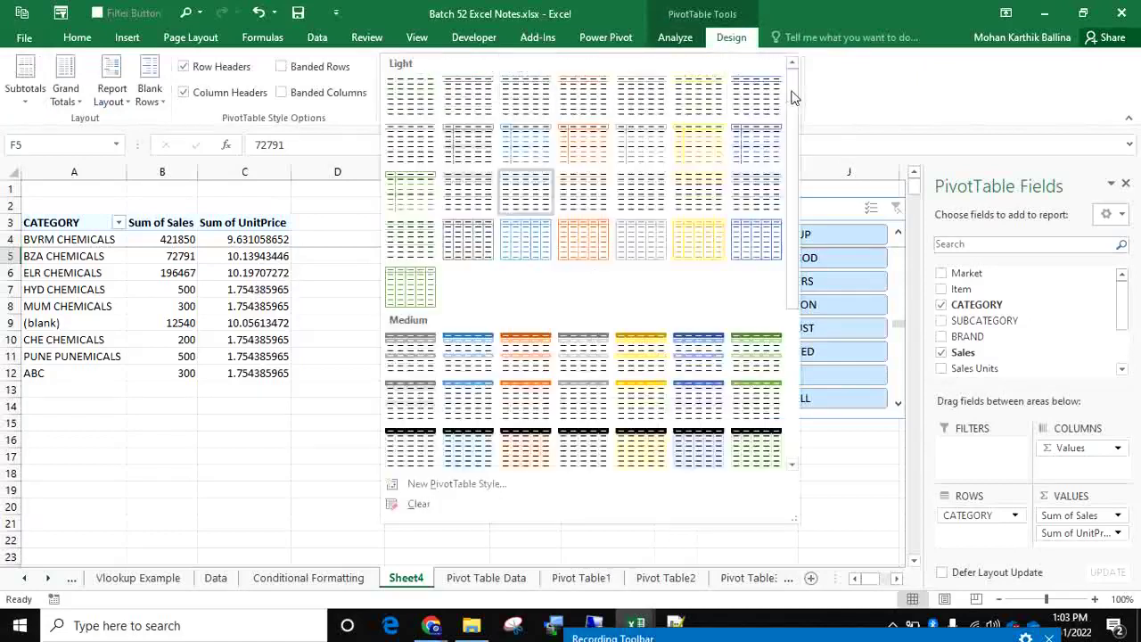
{"action": "left_click", "coordinate": [535, 367]}
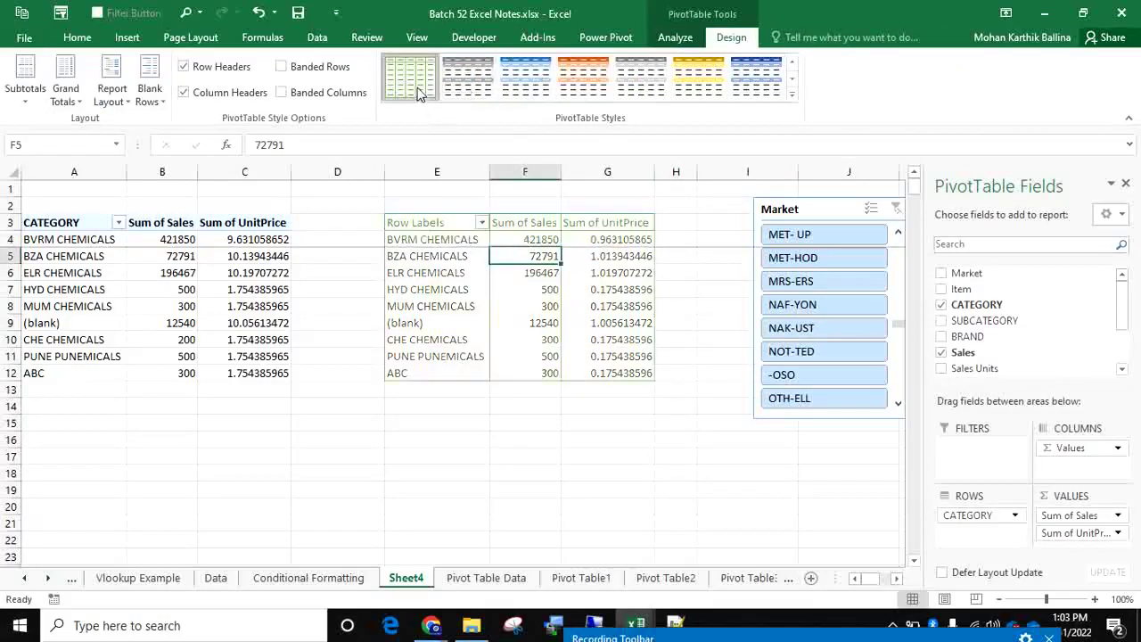
{"action": "left_click", "coordinate": [792, 92]}
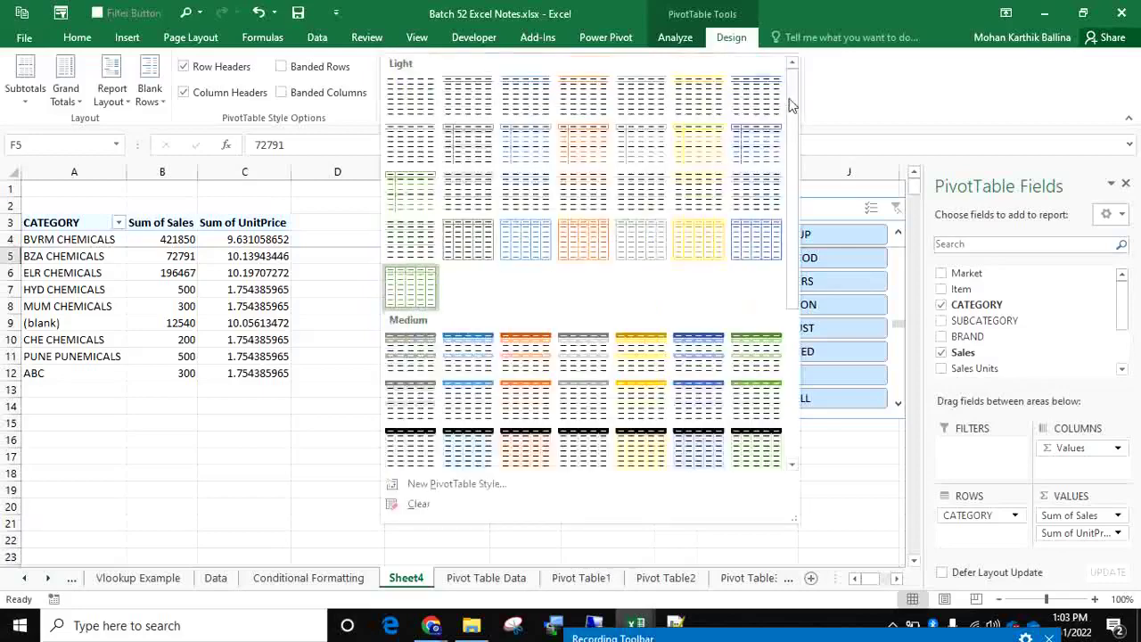
{"action": "left_click", "coordinate": [535, 446]}
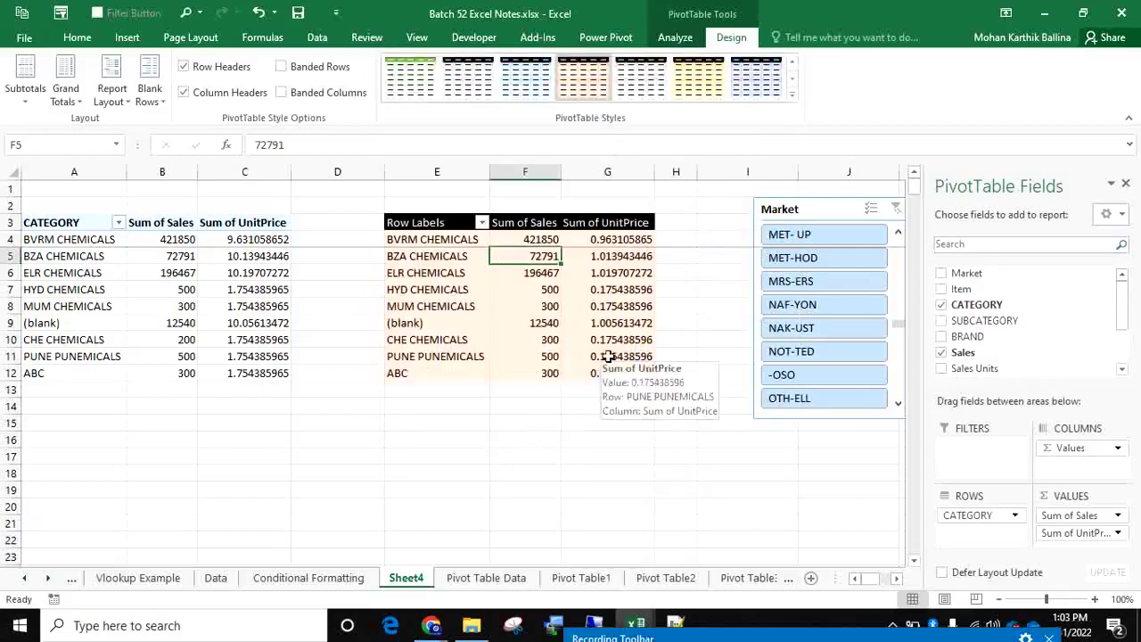
Examine the table range in the second pivot table's Change PivotTable Data Source settings without changing it.
{"action": "left_click", "coordinate": [660, 38]}
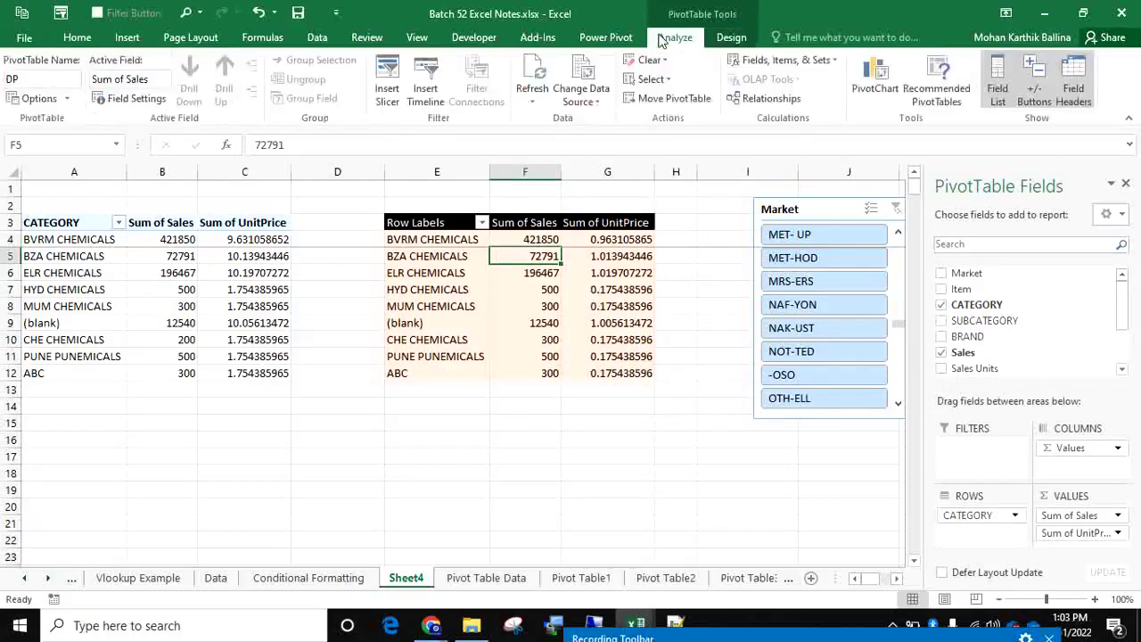
{"action": "left_click", "coordinate": [584, 71]}
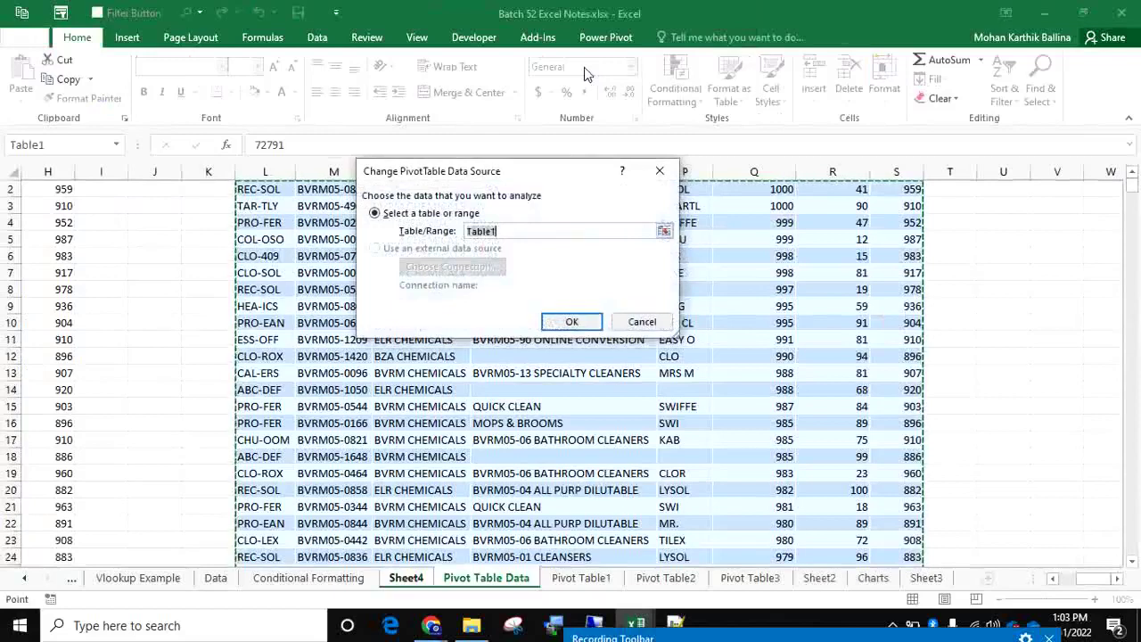
{"action": "left_click", "coordinate": [660, 172]}
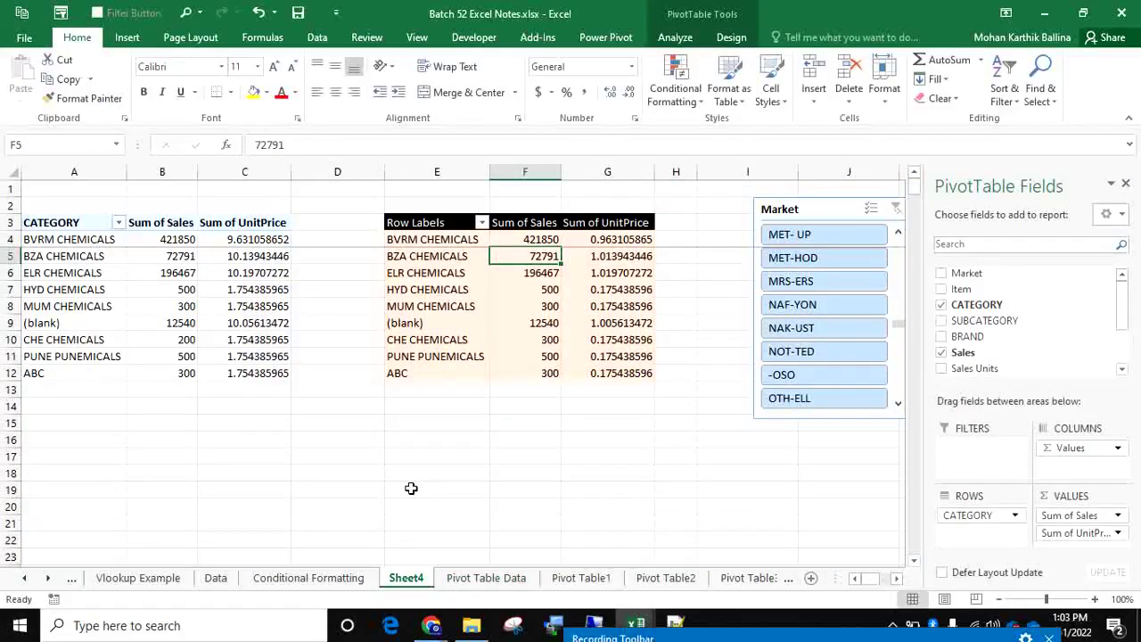
{"action": "left_click", "coordinate": [675, 36]}
{"action": "left_click", "coordinate": [580, 72]}
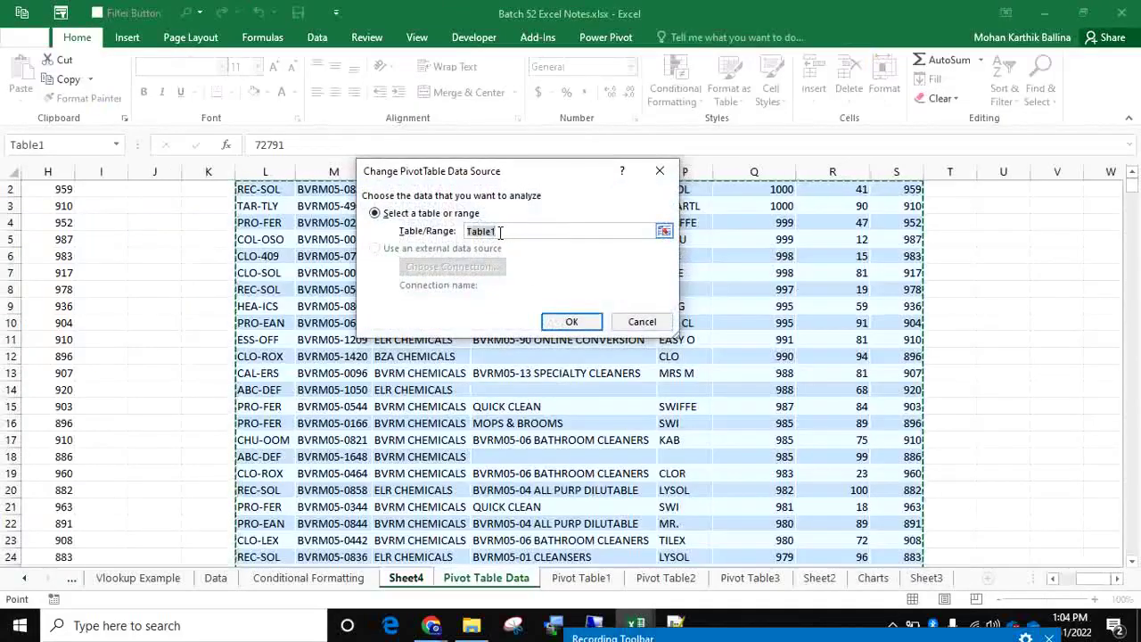
{"action": "left_click", "coordinate": [660, 171]}
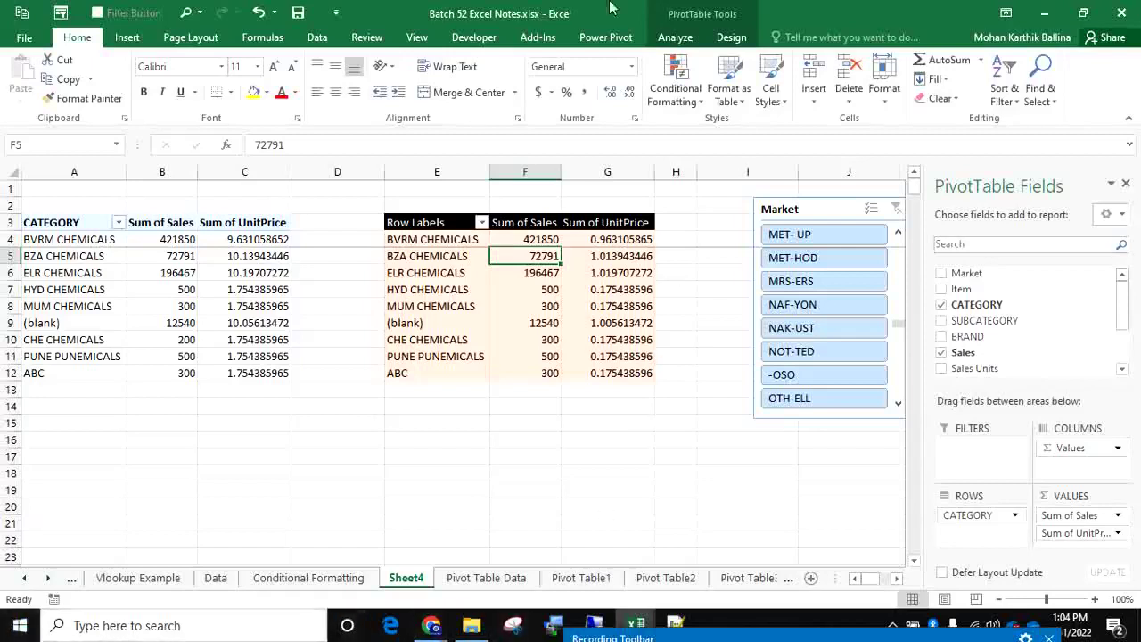
Show the second pivot table's Sum of Sales values as % of Grand Total.
{"action": "right_click", "coordinate": [534, 259]}
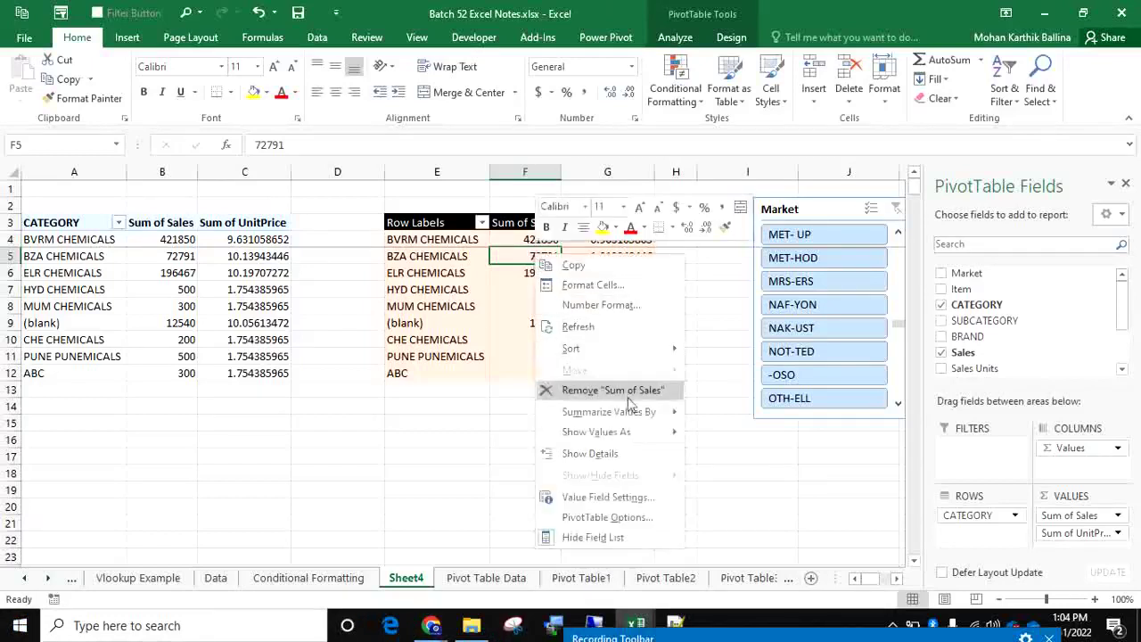
{"action": "mouse_move", "coordinate": [642, 432]}
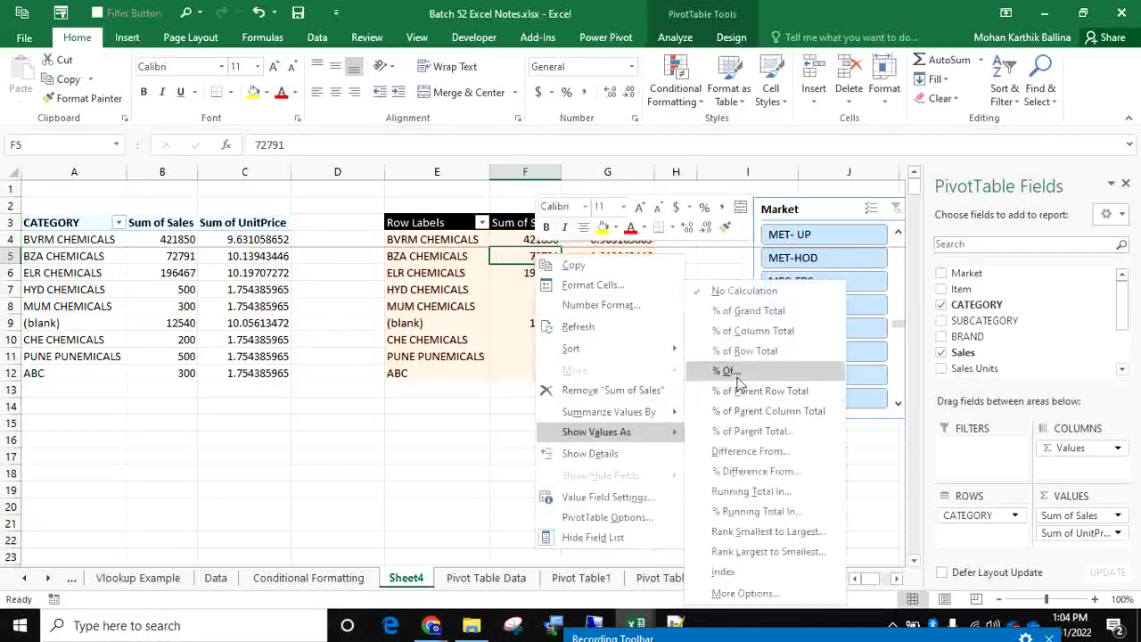
{"action": "left_click", "coordinate": [787, 314]}
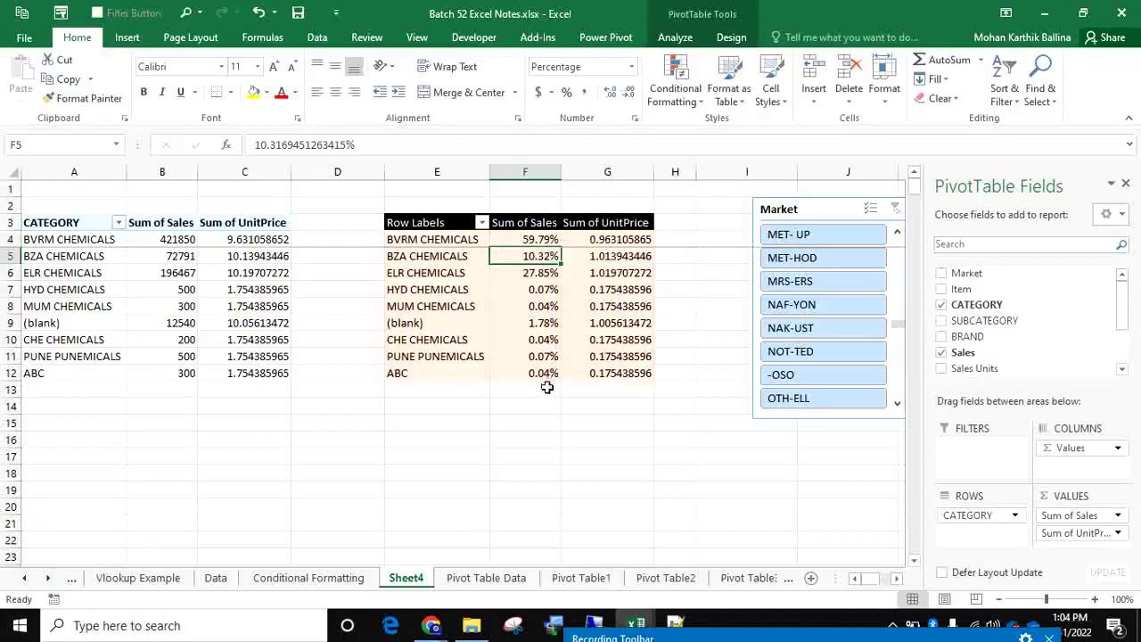
Turn on grand totals for rows and columns in the first pivot table.
{"action": "left_click", "coordinate": [183, 259]}
{"action": "left_click", "coordinate": [671, 39]}
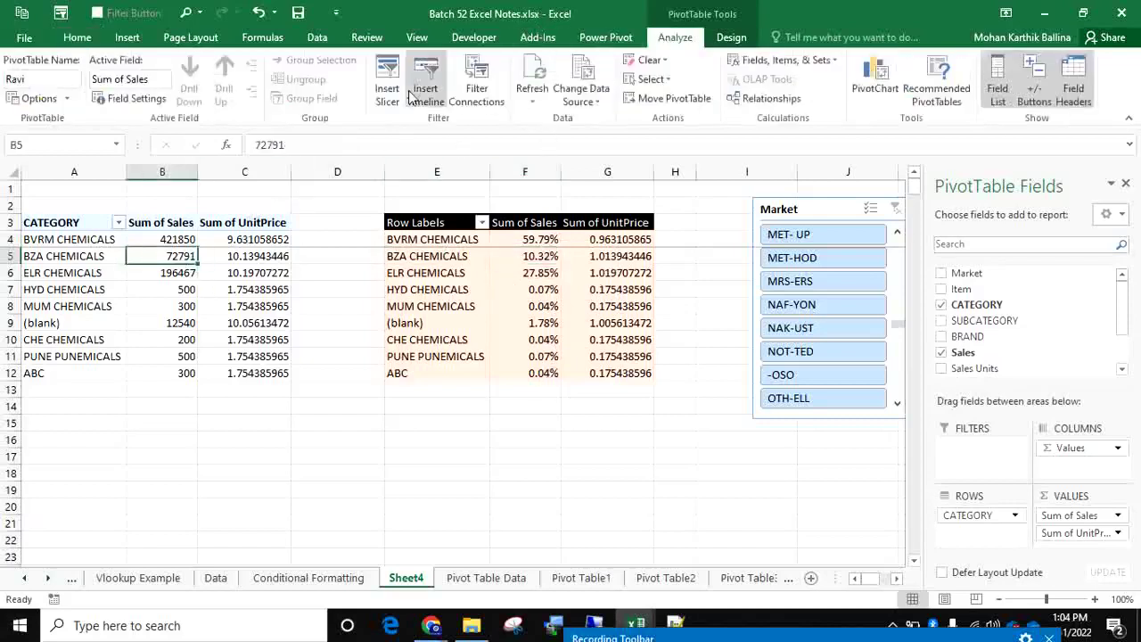
{"action": "left_click", "coordinate": [729, 39]}
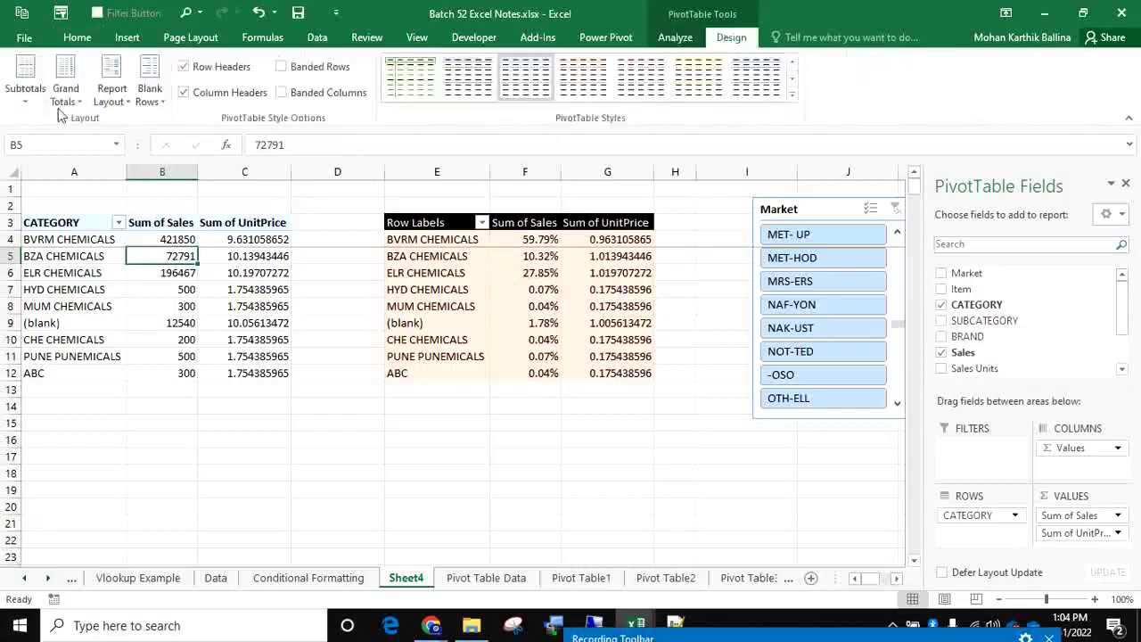
{"action": "left_click", "coordinate": [65, 89]}
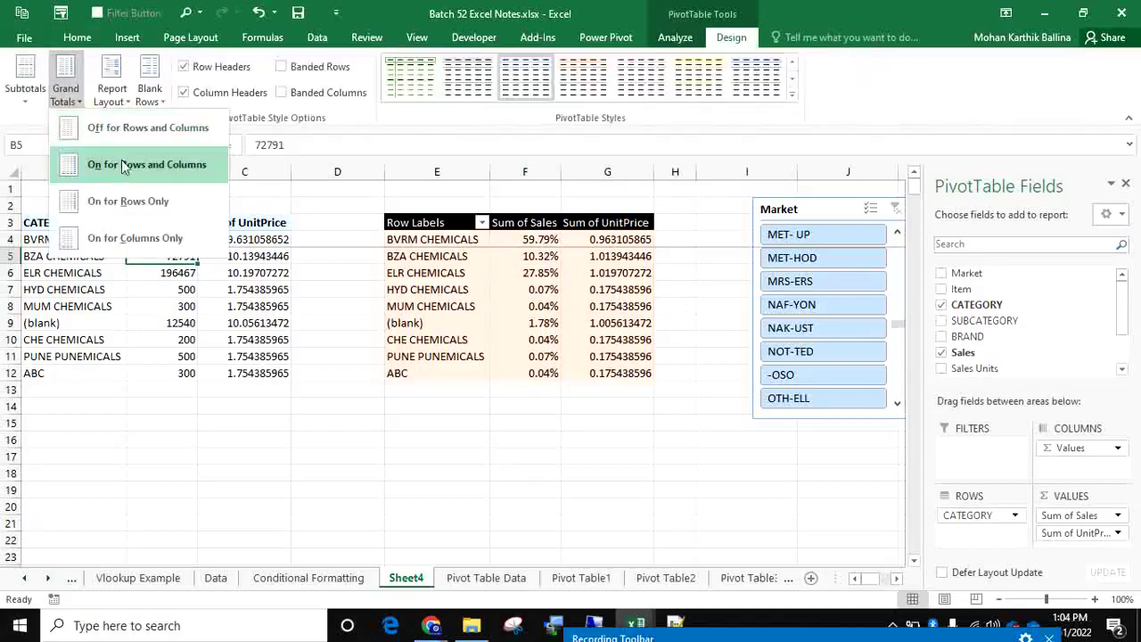
{"action": "left_click", "coordinate": [122, 163]}
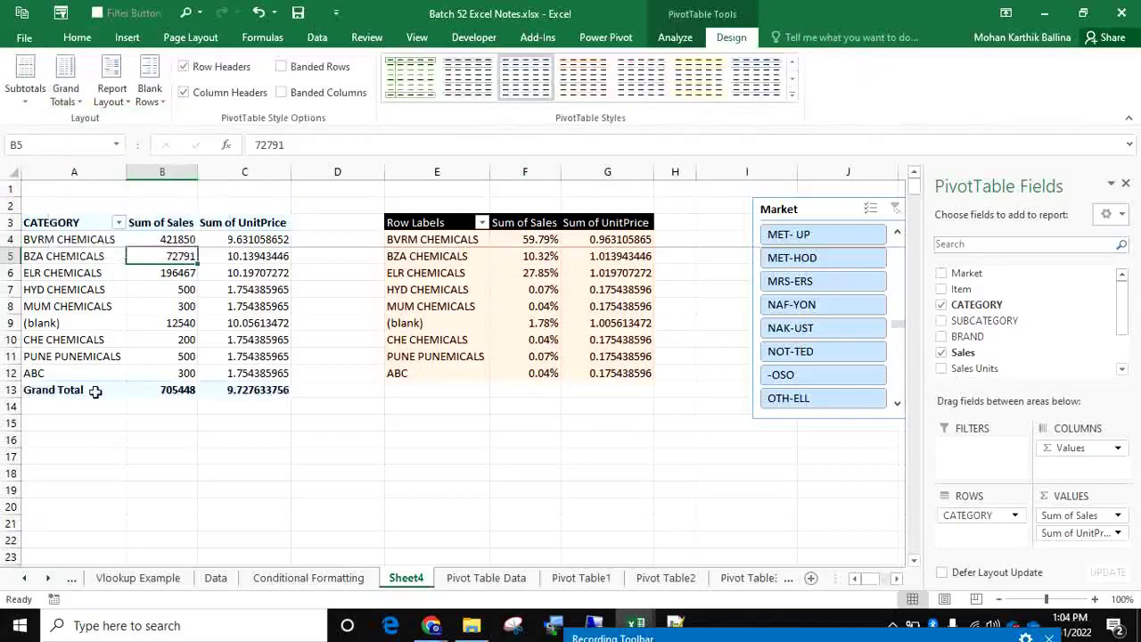
Enter the formula =421850/705448 in B15 to divide the BVRM CHEMICALS sales by the grand total.
{"action": "left_click", "coordinate": [183, 396]}
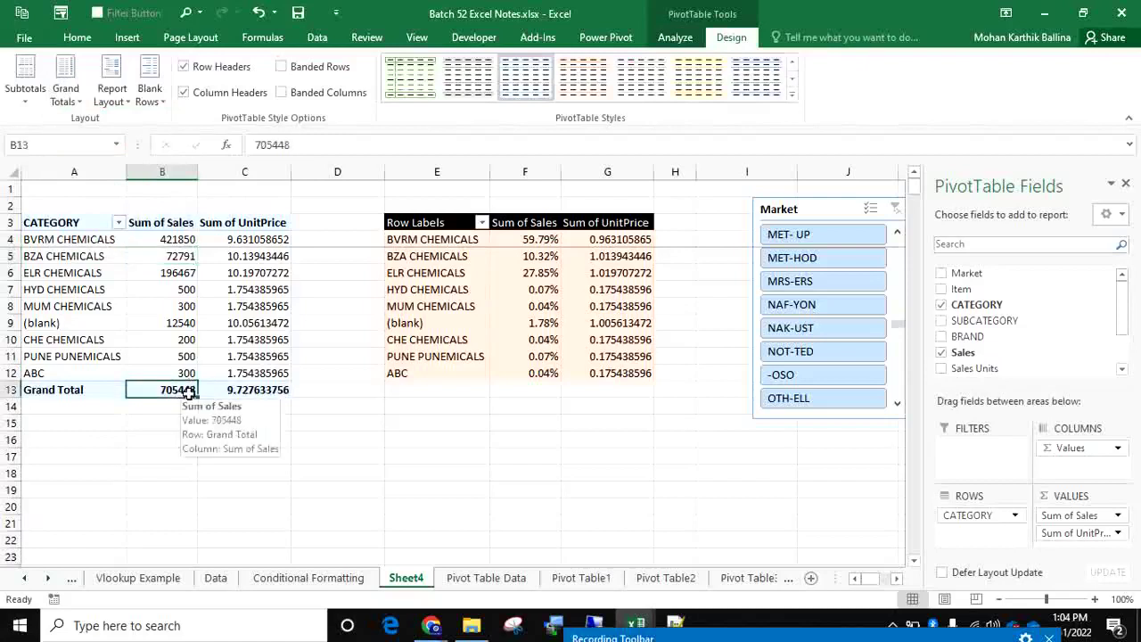
{"action": "left_click", "coordinate": [171, 237]}
{"action": "left_click", "coordinate": [170, 425]}
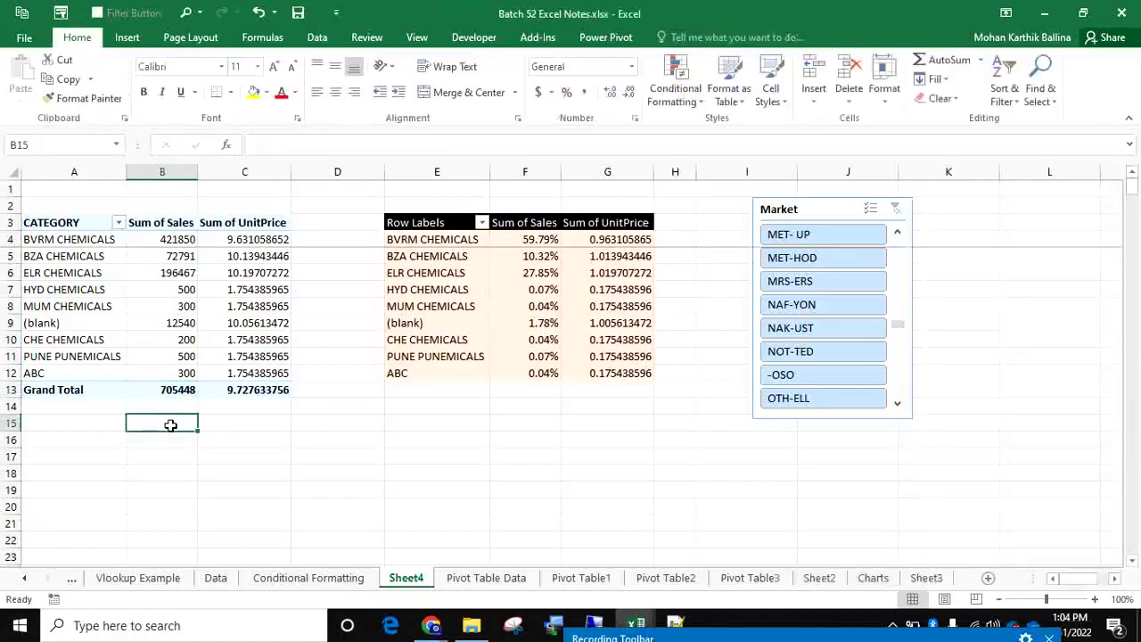
{"action": "type", "text": "=70"}
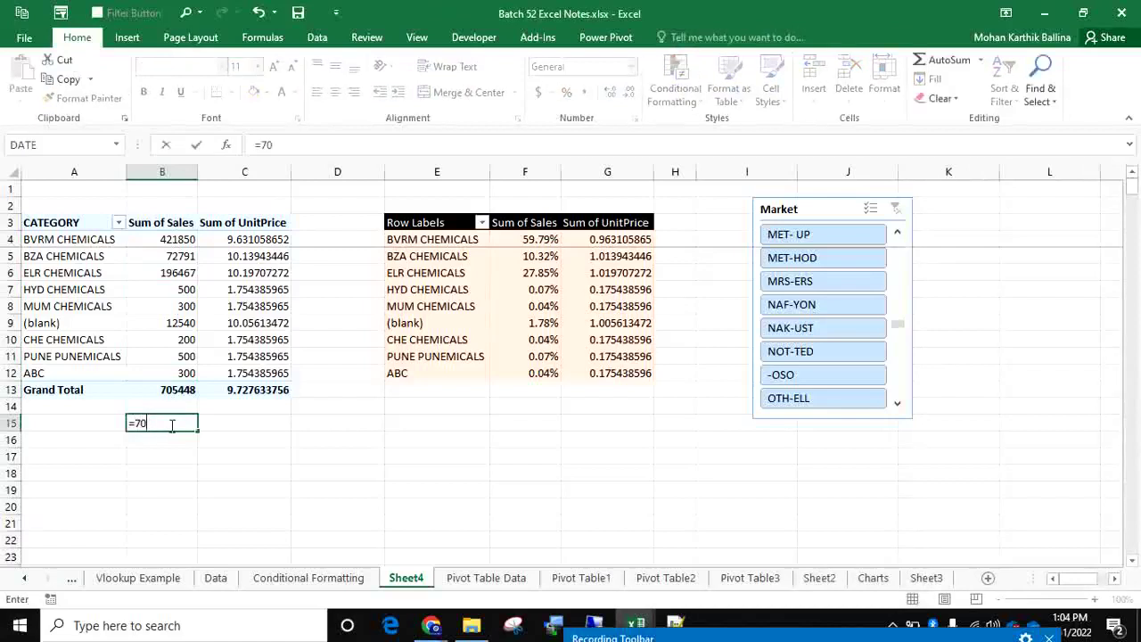
{"action": "type", "text": "544"}
{"action": "type", "text": "42"}
{"action": "type", "text": "1"}
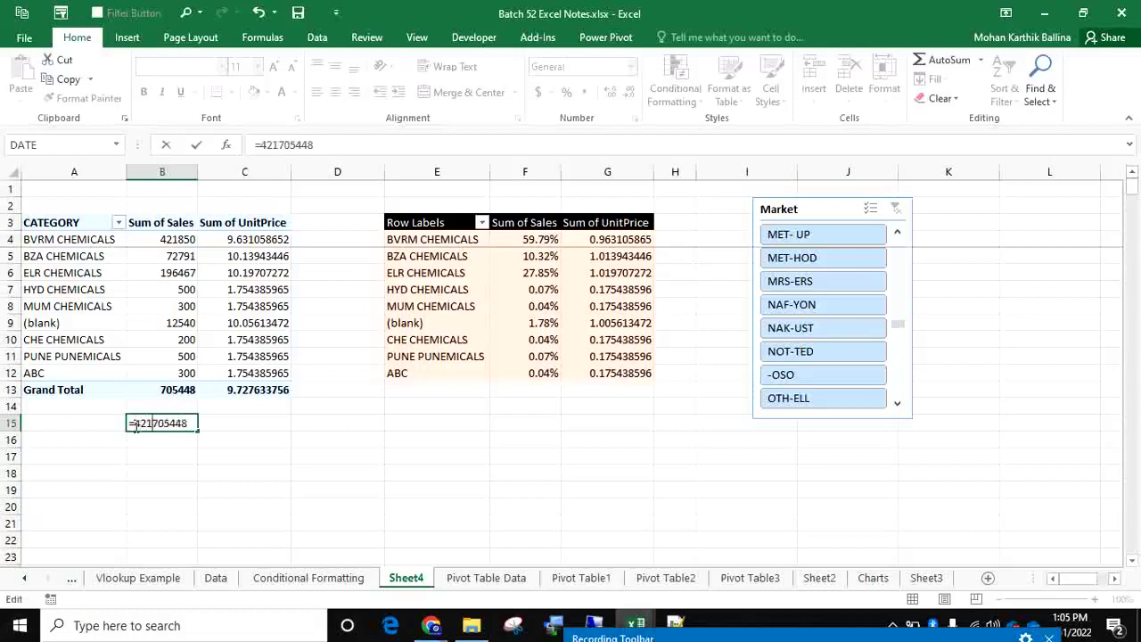
{"action": "type", "text": "850/"}
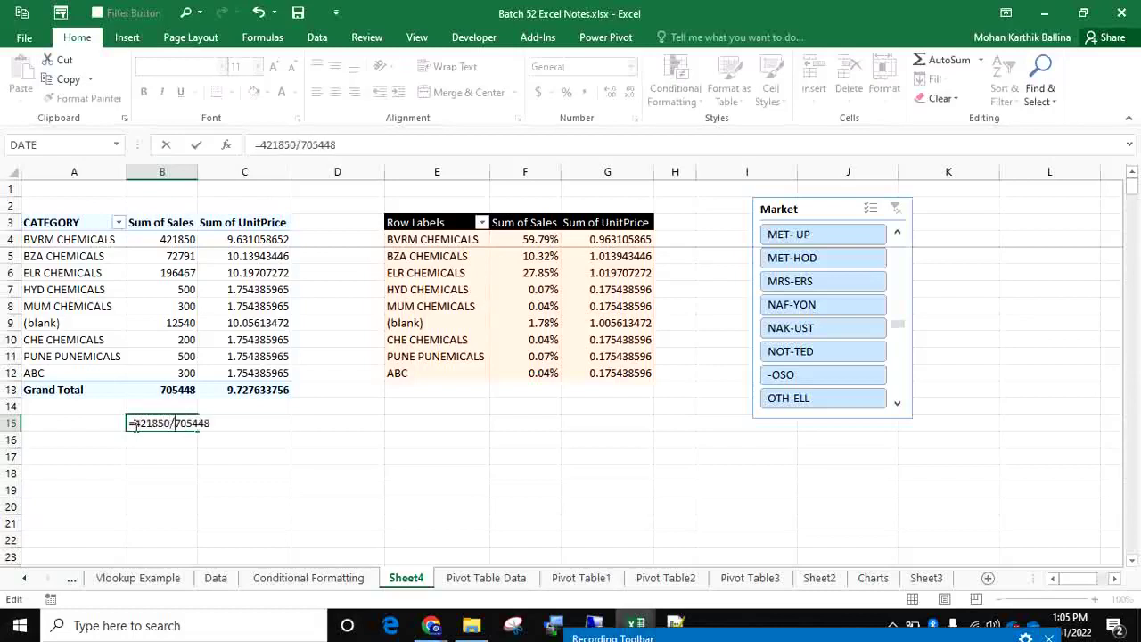
{"action": "key", "text": "Return"}
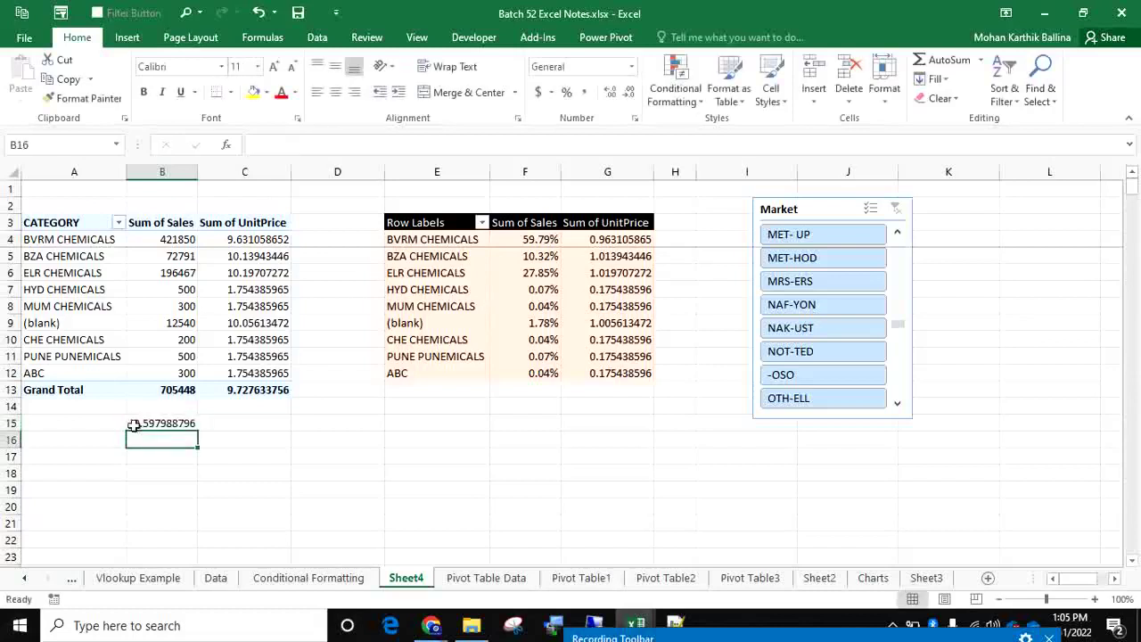
Format cell B15 as a percentage with two decimal places.
{"action": "left_click", "coordinate": [134, 424]}
{"action": "left_click", "coordinate": [565, 91]}
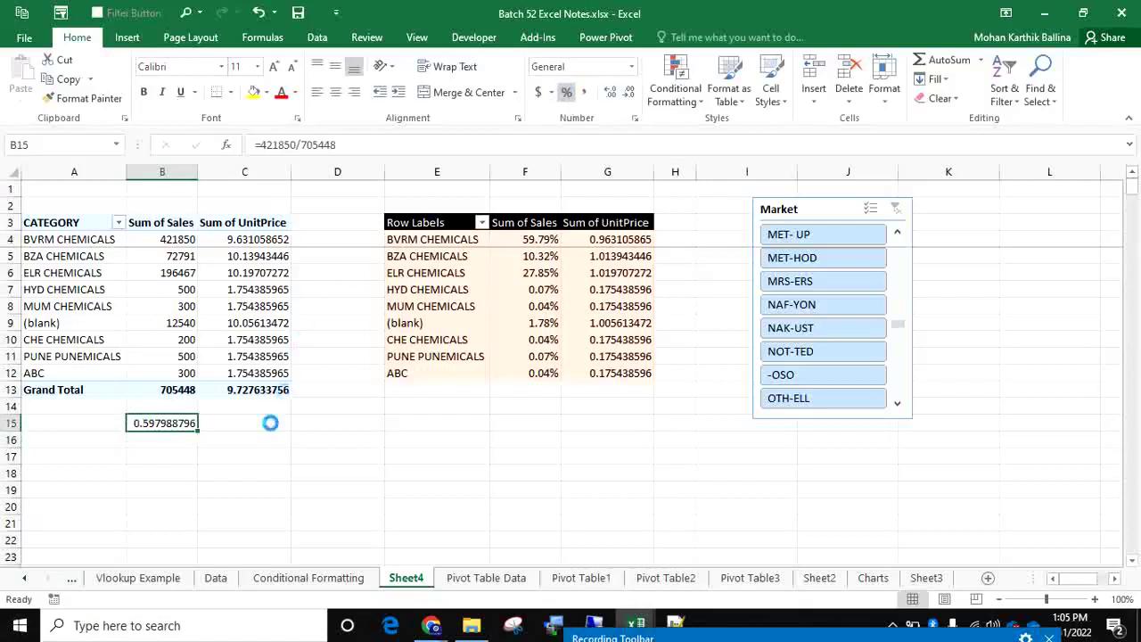
{"action": "left_click", "coordinate": [612, 92]}
{"action": "left_click", "coordinate": [612, 93]}
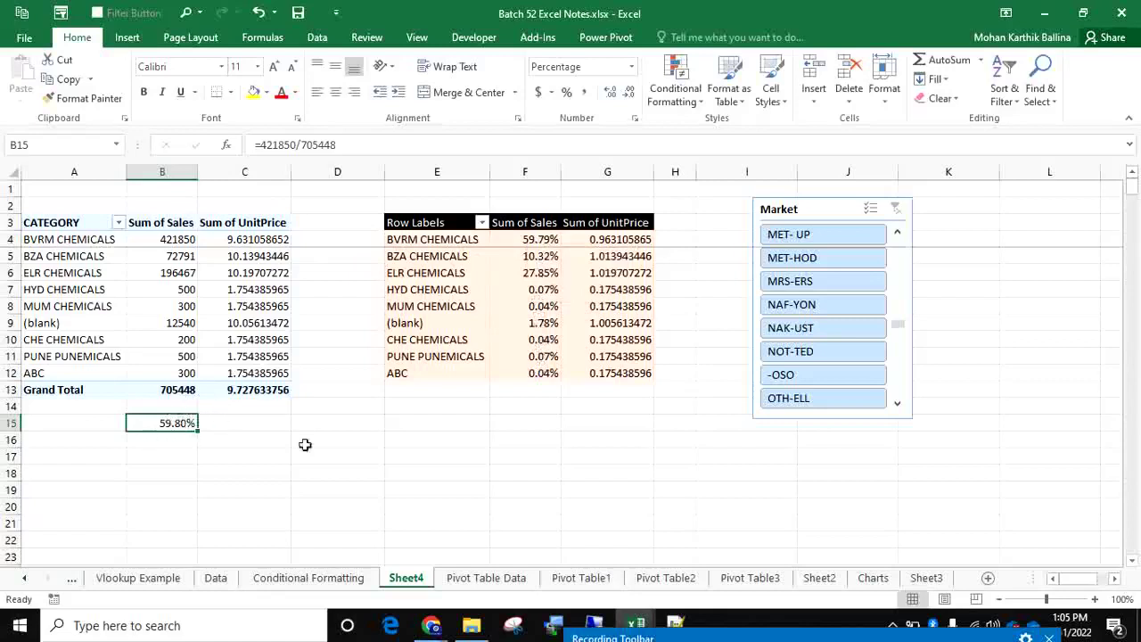
Enter 100 in E15, then a person's first name in D16 with the value 34 in E16.
{"action": "left_click", "coordinate": [439, 414]}
{"action": "left_click", "coordinate": [442, 425]}
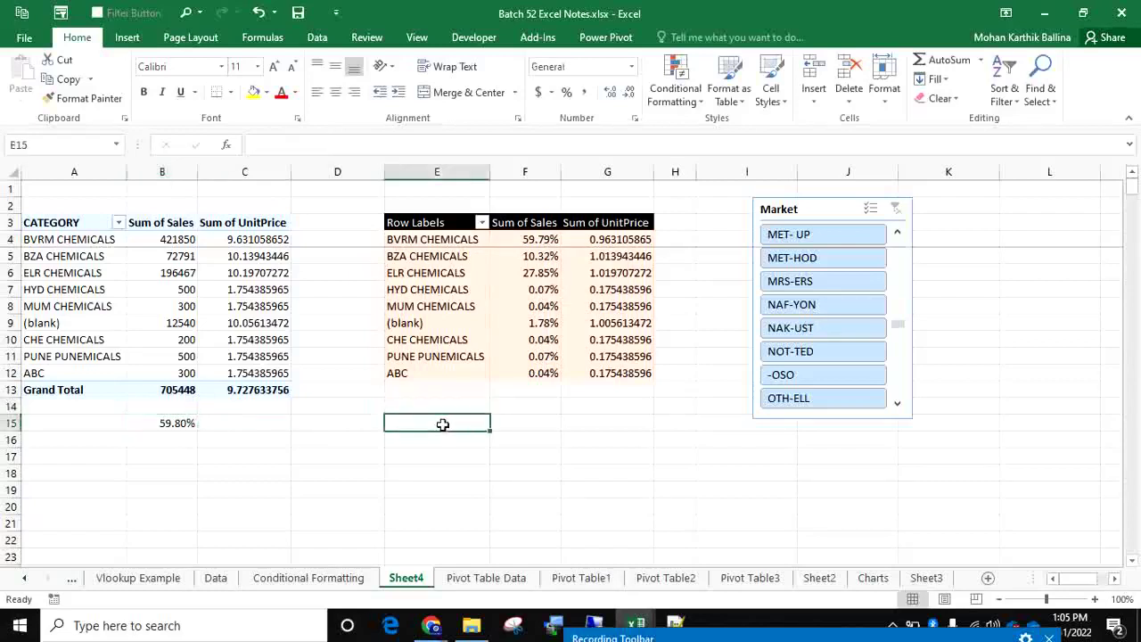
{"action": "type", "text": "100"}
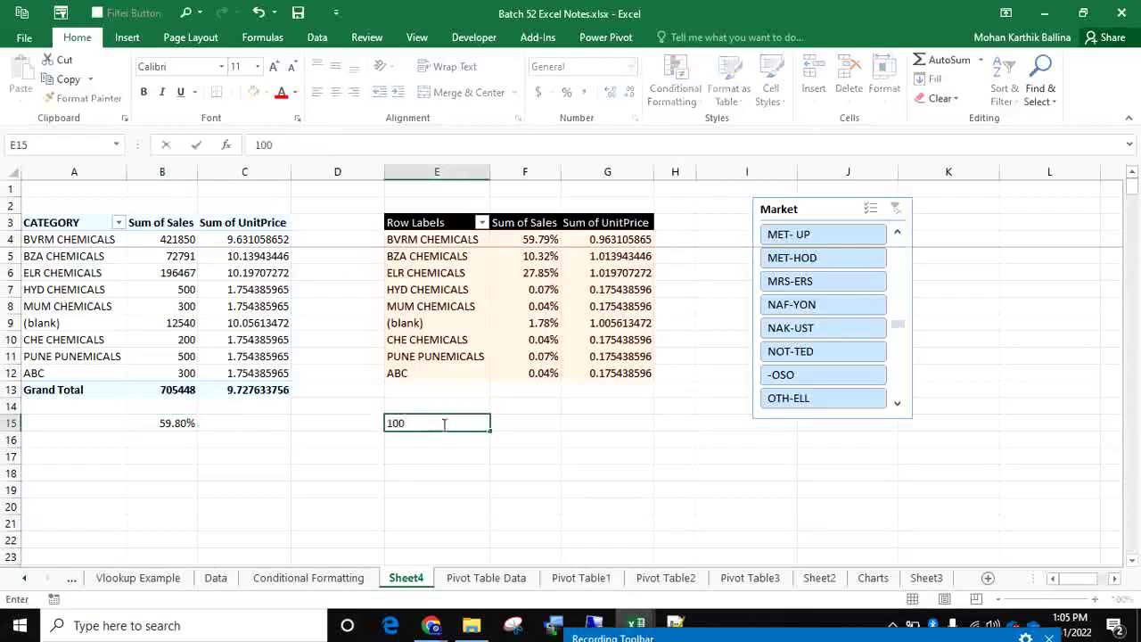
{"action": "key", "text": "Return"}
{"action": "key", "text": "Left"}
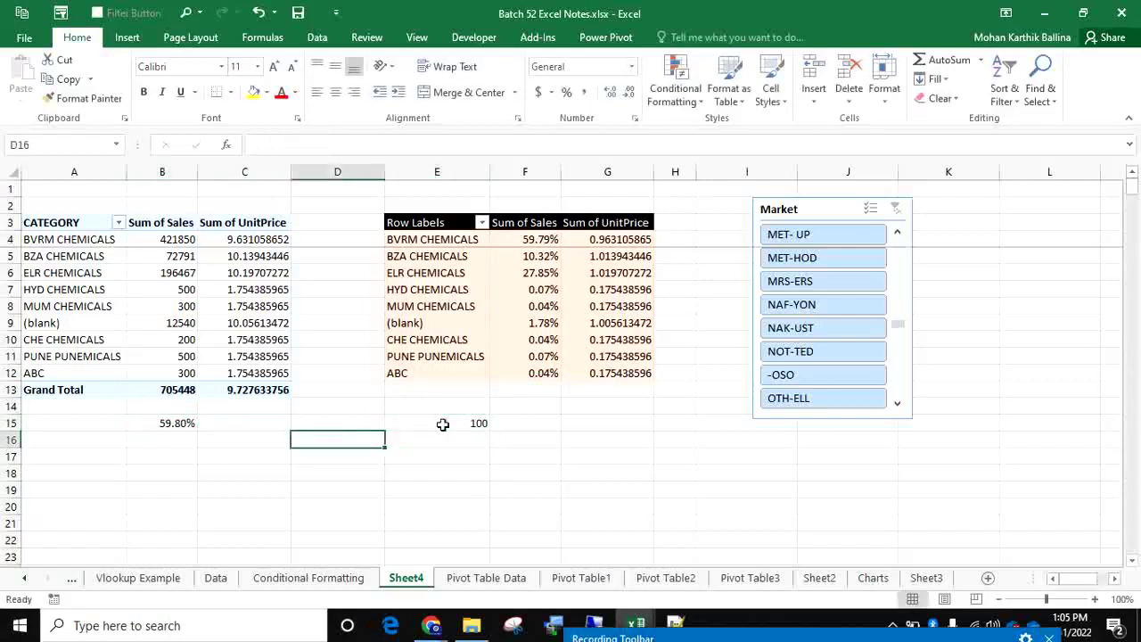
{"action": "type", "text": "ravi"}
{"action": "key", "text": "Tab"}
{"action": "type", "text": "34"}
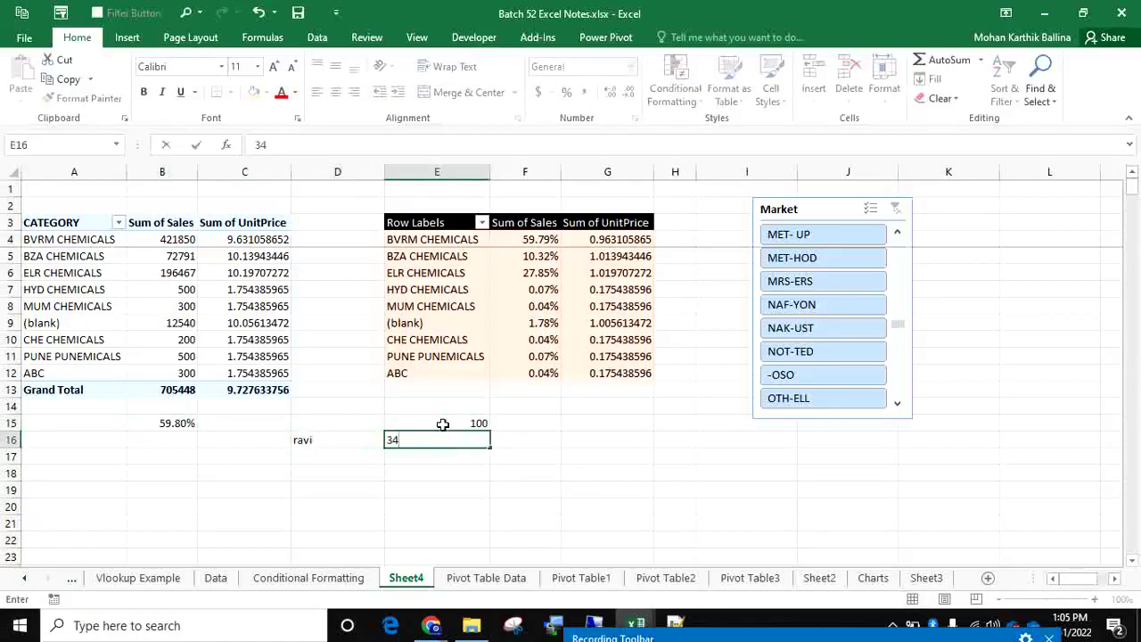
{"action": "key", "text": "Return"}
Enter Dp in C17 with the value 15 in D17, and abc in C18 with the value 51 in D18.
{"action": "key", "text": "Left"}
{"action": "type", "text": "D"}
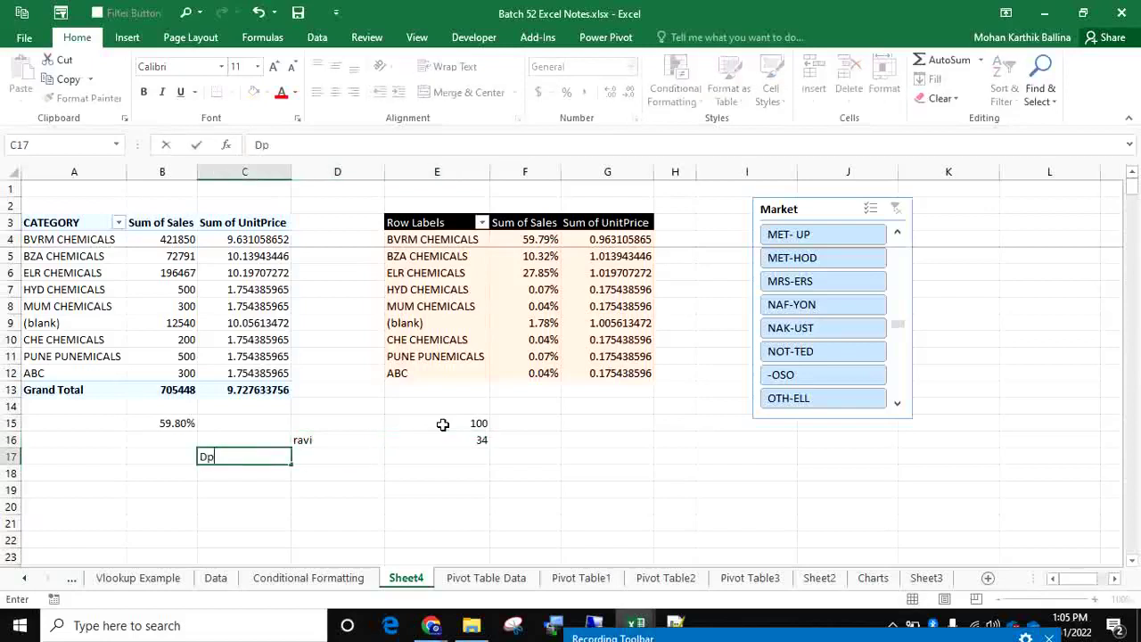
{"action": "key", "text": "Tab"}
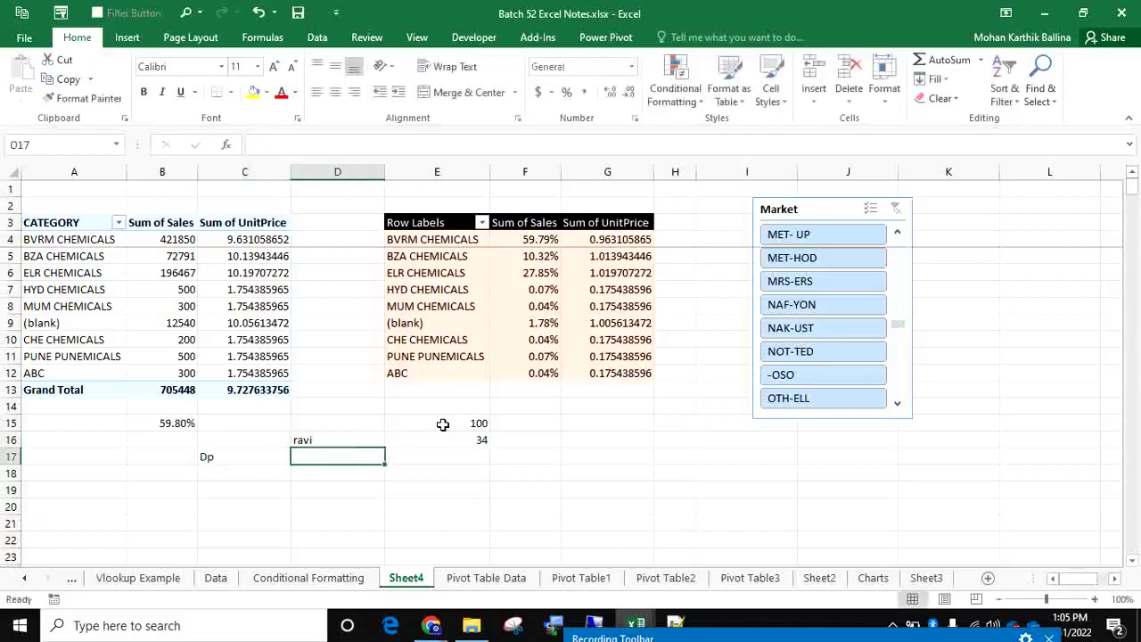
{"action": "type", "text": "15"}
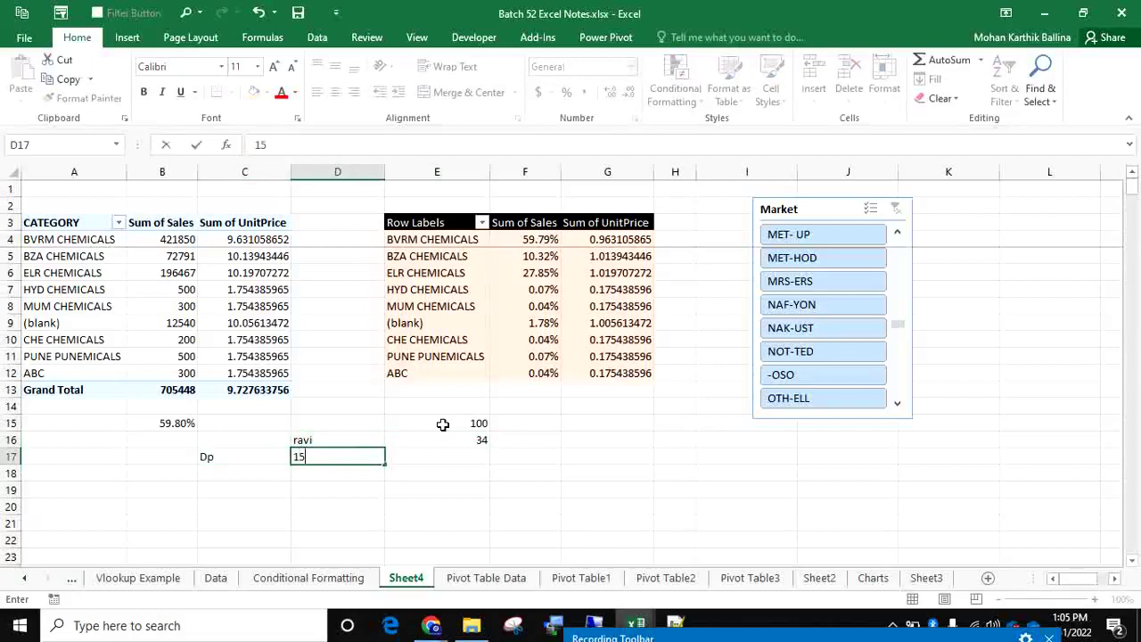
{"action": "key", "text": "Left"}
{"action": "key", "text": "Down"}
{"action": "type", "text": "abc"}
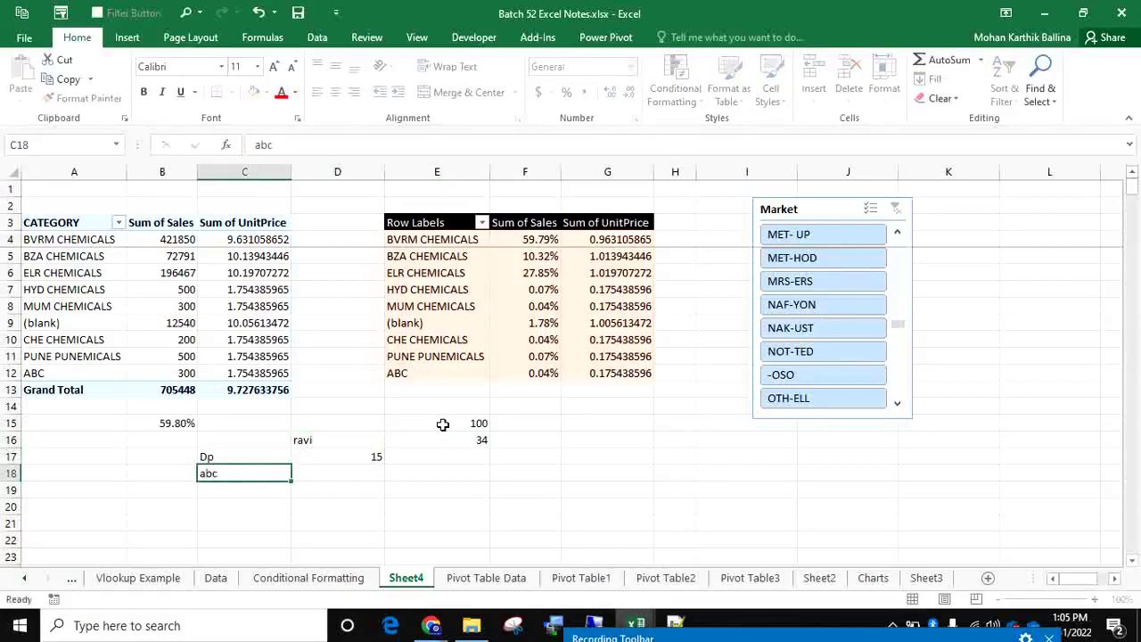
{"action": "key", "text": "Right"}
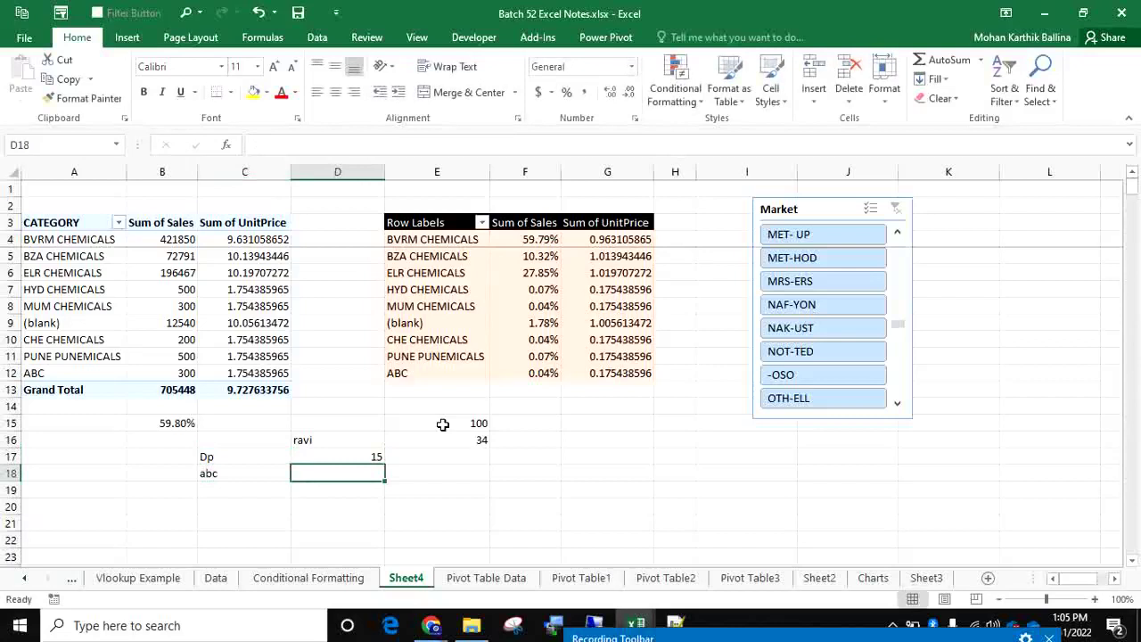
{"action": "type", "text": "51"}
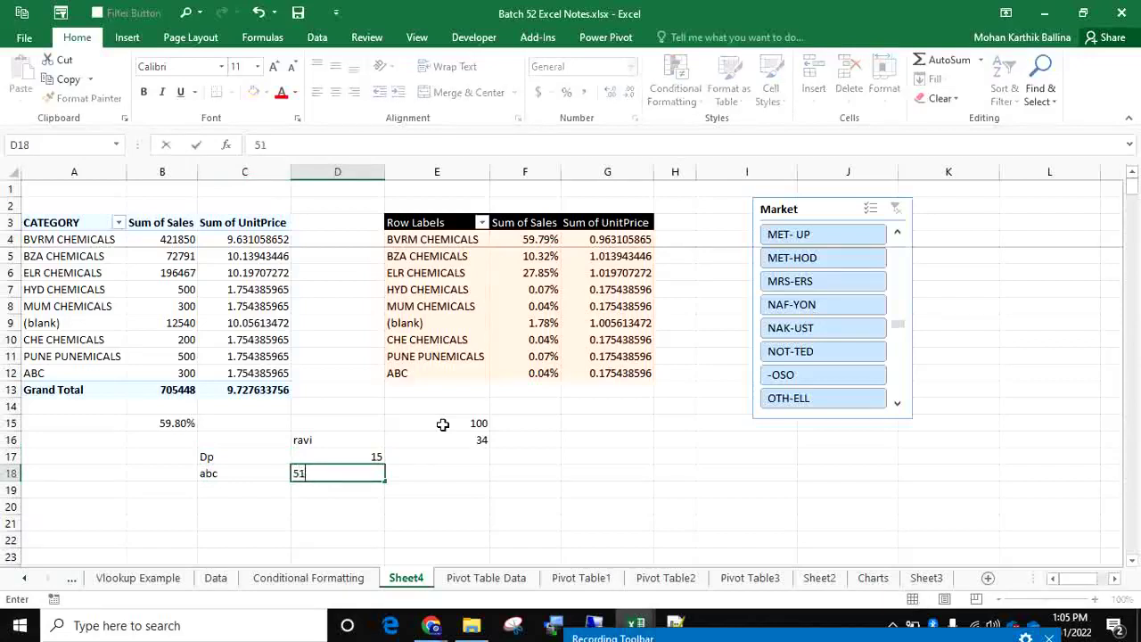
{"action": "key", "text": "Return"}
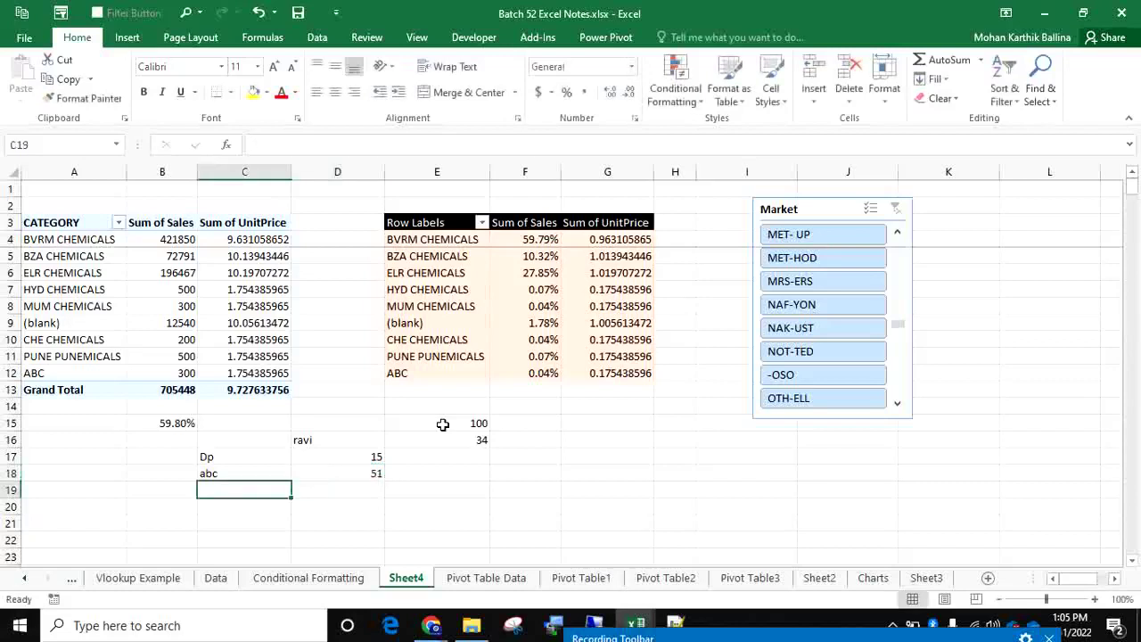
Move the name and its value from D16:E16 to C16:D16, in line with the entries below.
{"action": "left_click_drag", "start_coordinate": [317, 441], "coordinate": [398, 436]}
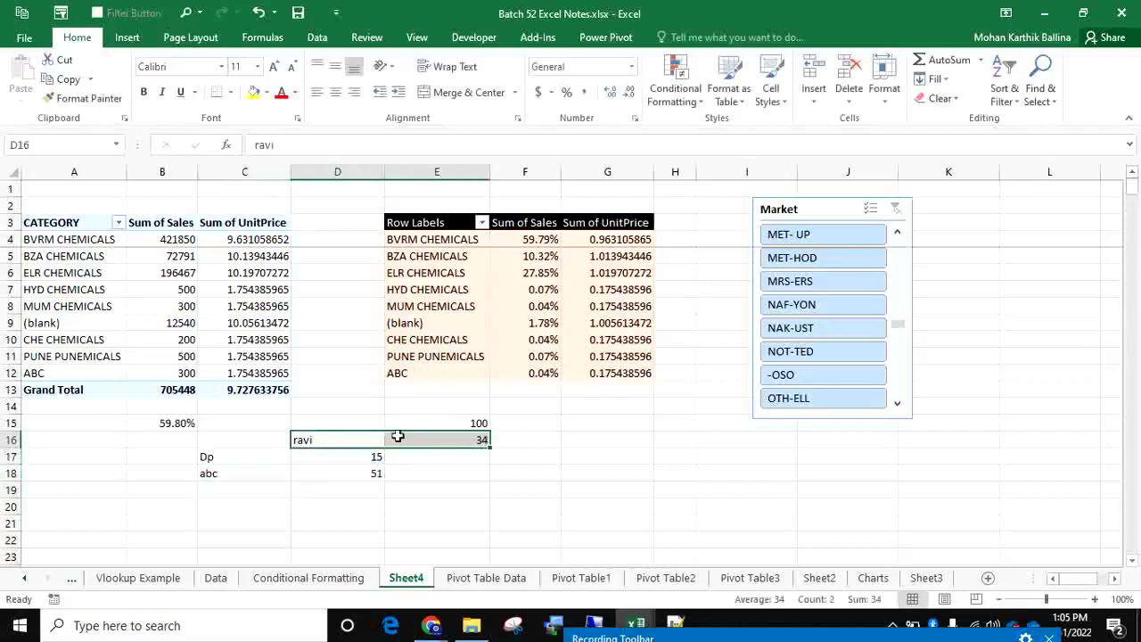
{"action": "key", "text": "ctrl+c"}
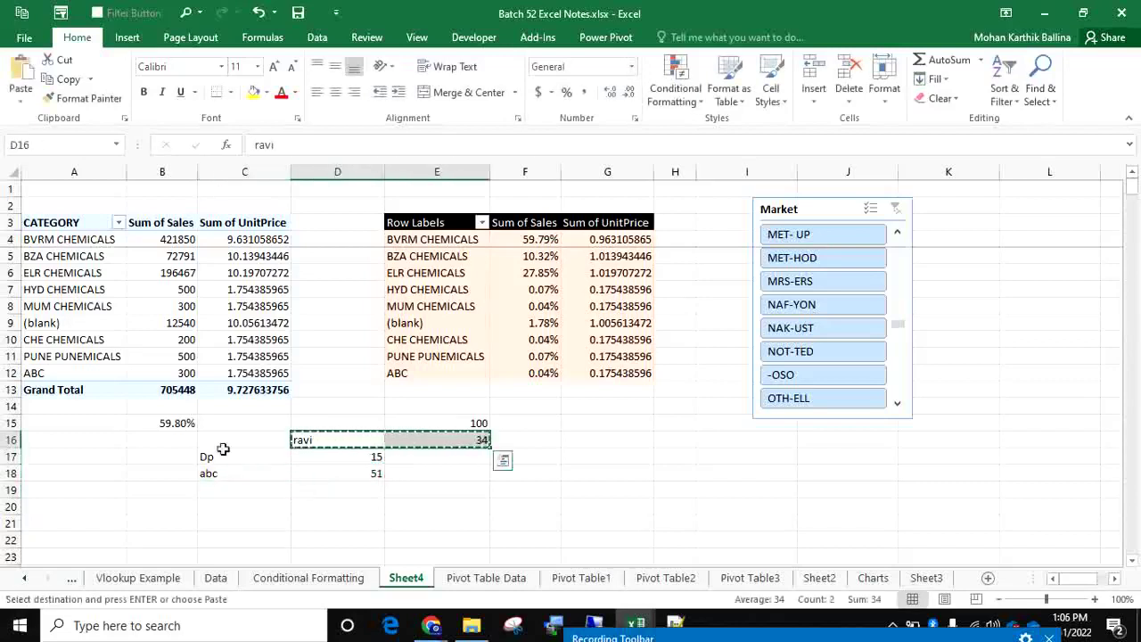
{"action": "left_click_drag", "start_coordinate": [490, 440], "coordinate": [361, 440]}
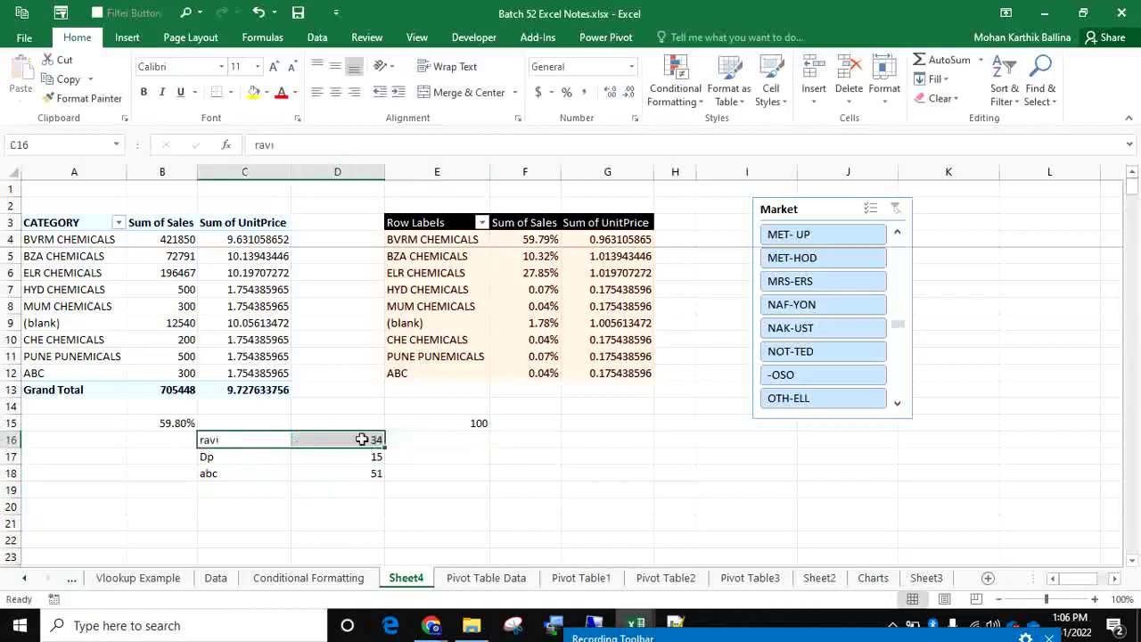
Enter 34% in E16 as the percentage share for the first person's value.
{"action": "left_click", "coordinate": [406, 438]}
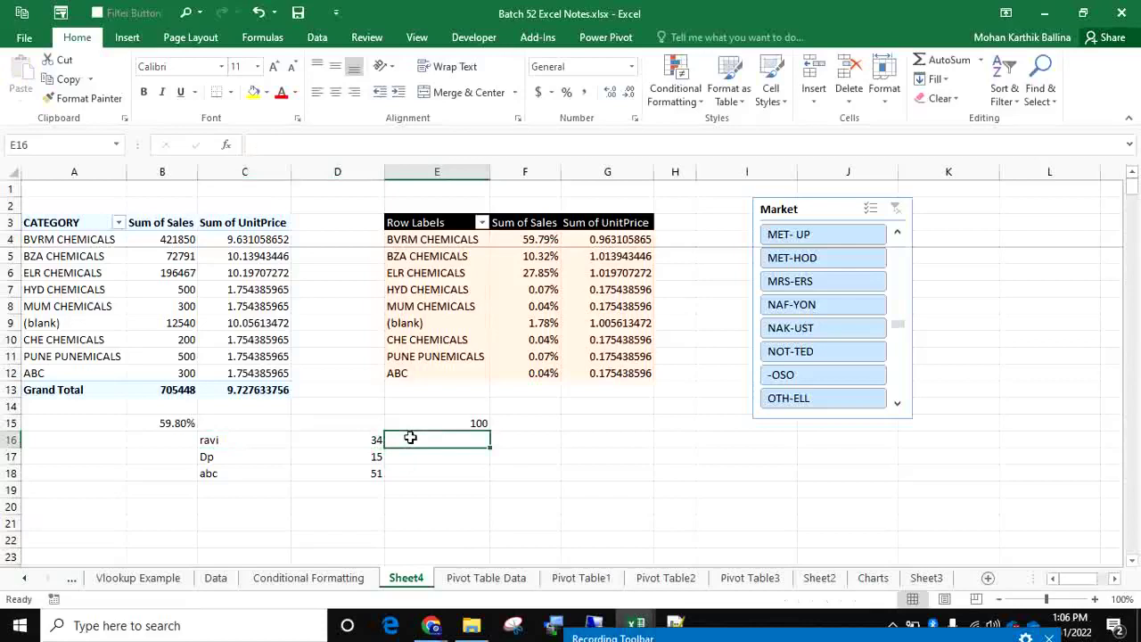
{"action": "type", "text": "34"}
{"action": "type", "text": "&"}
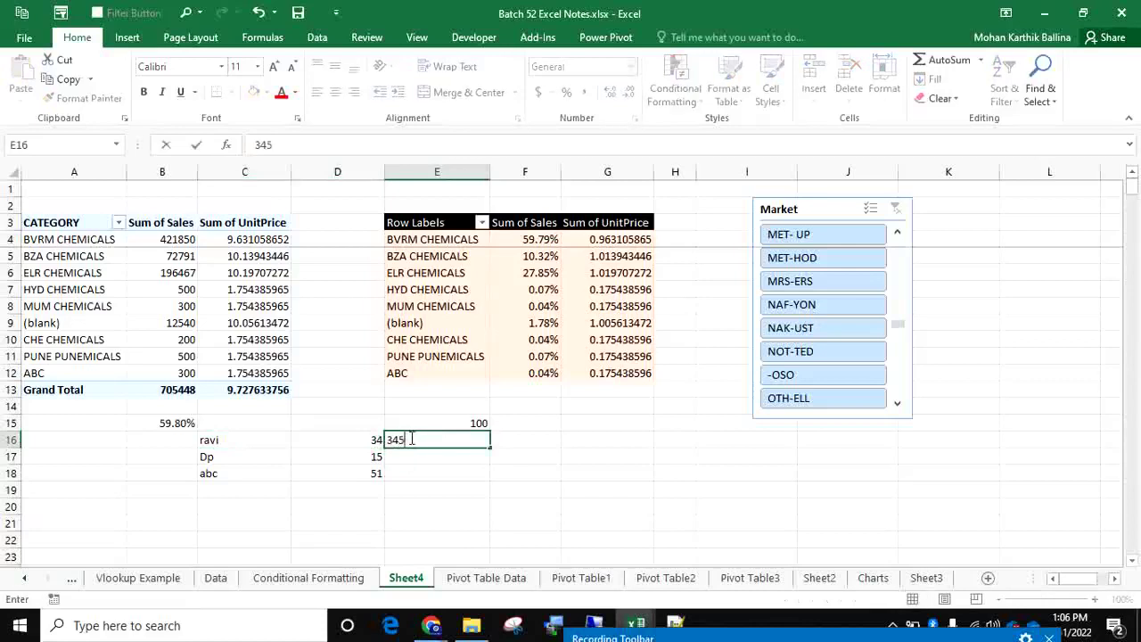
{"action": "type", "text": "%"}
{"action": "key", "text": "Return"}
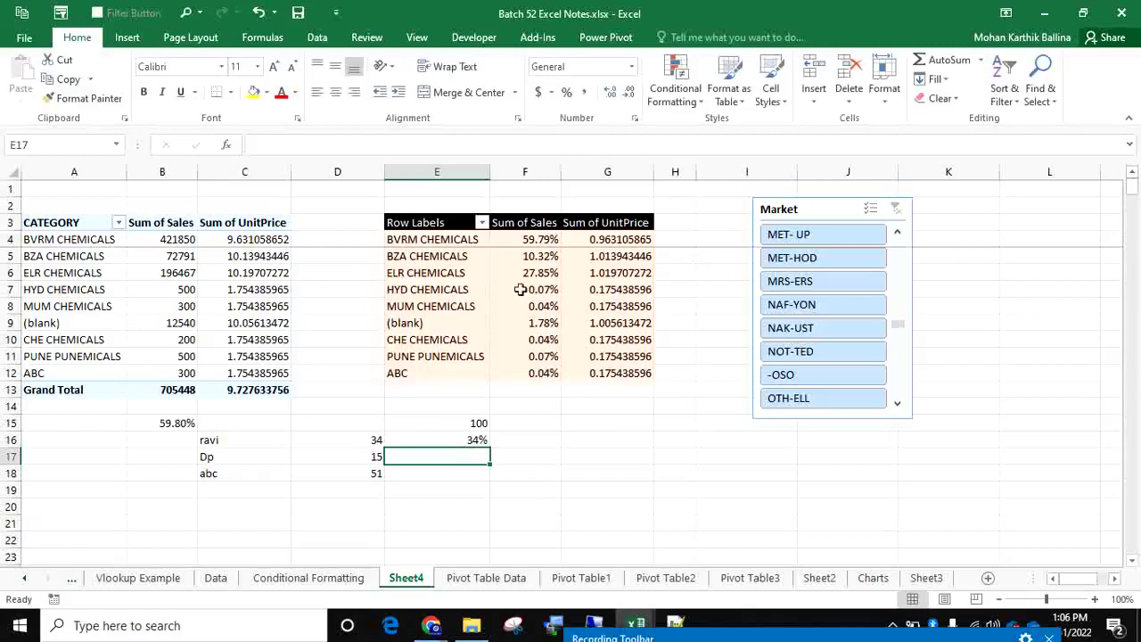
Show the Sum of Sales values in the second pivot table as Running Total In with CATEGORY as base field.
{"action": "right_click", "coordinate": [522, 259]}
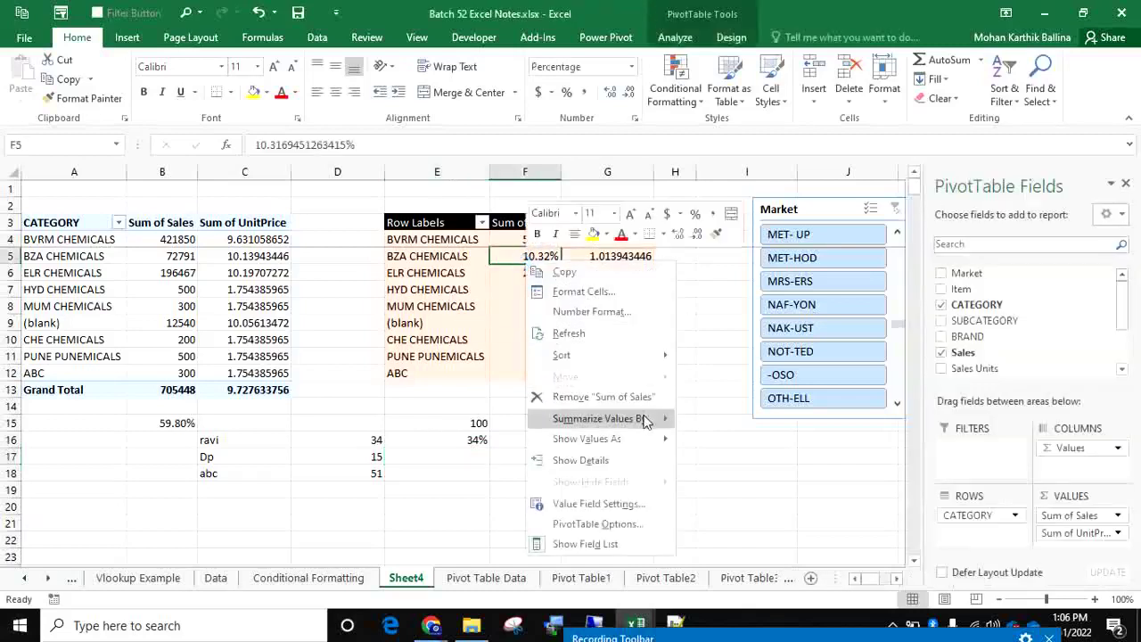
{"action": "mouse_move", "coordinate": [645, 442]}
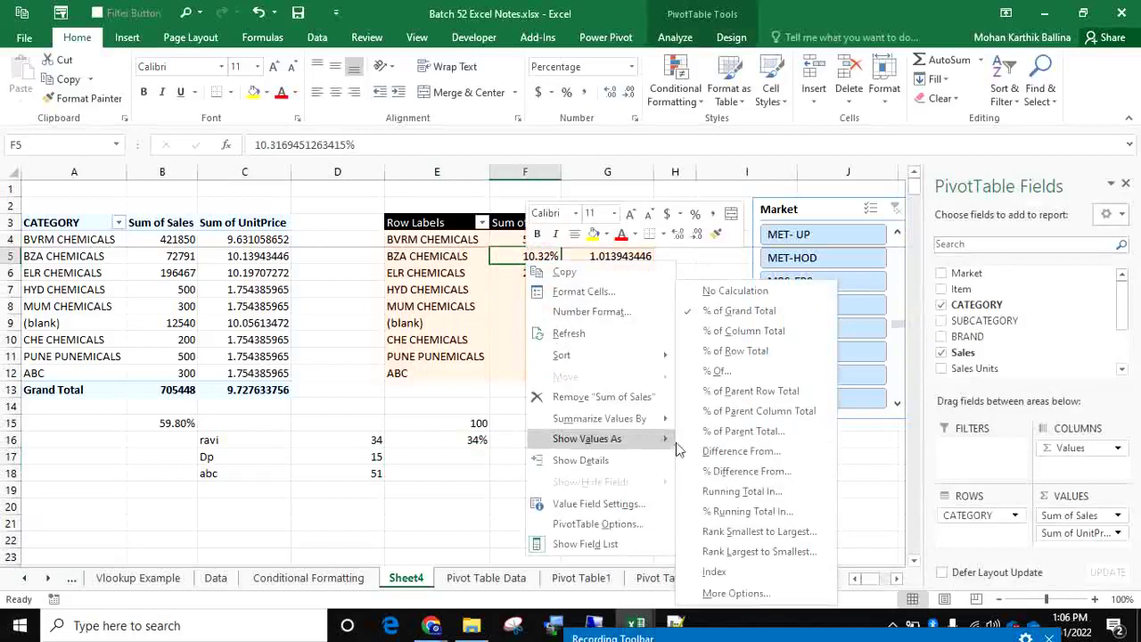
{"action": "left_click", "coordinate": [725, 493]}
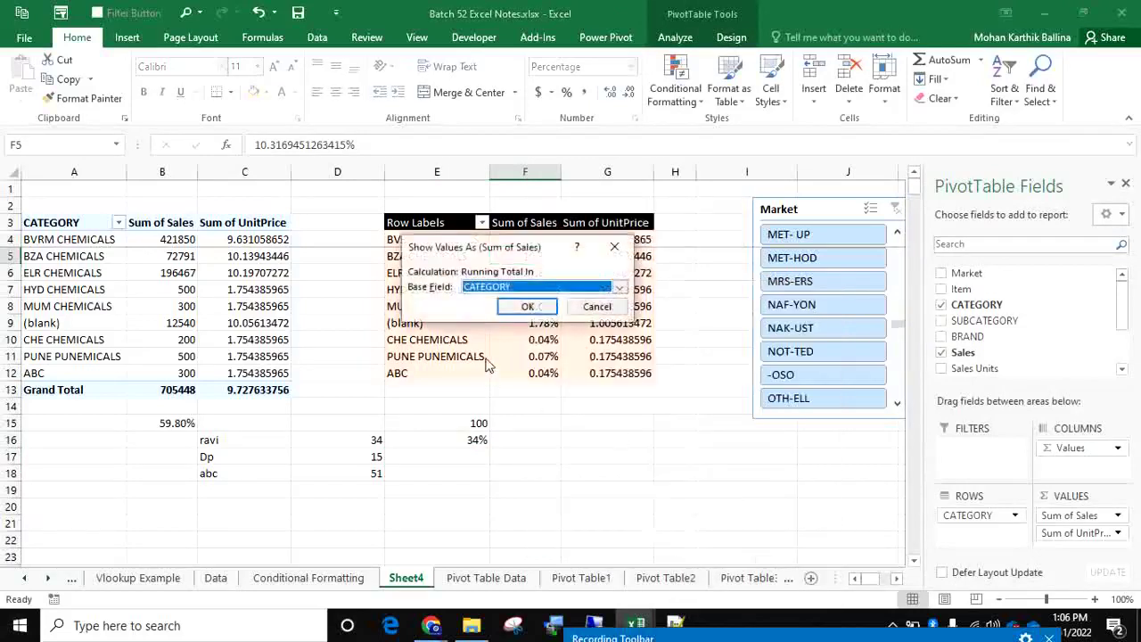
{"action": "left_click", "coordinate": [527, 306]}
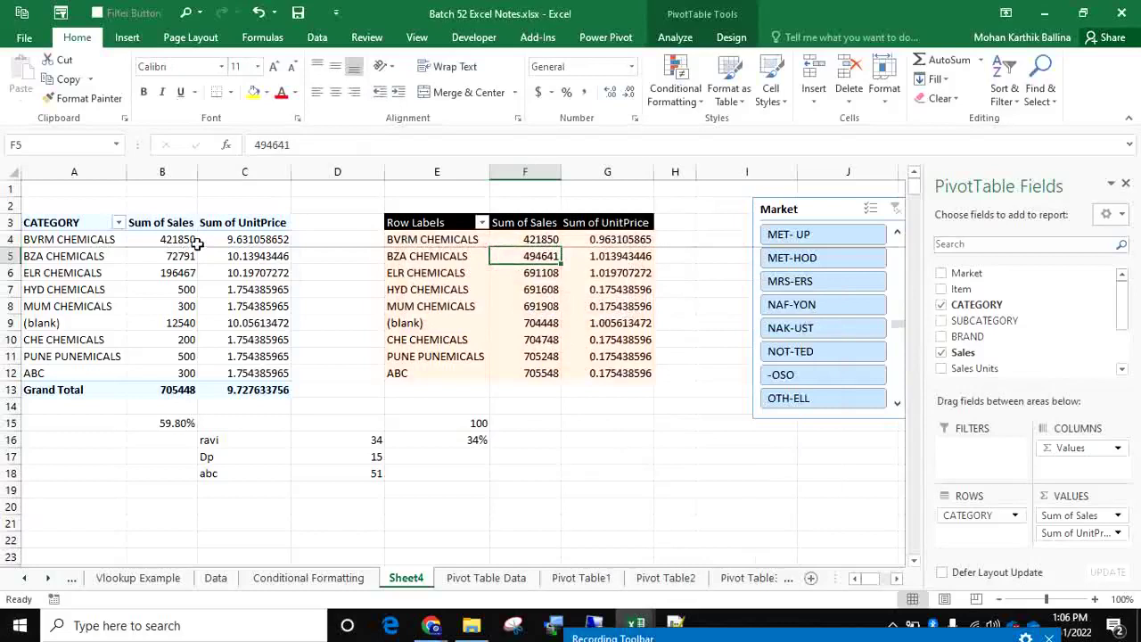
Compare the running totals in the second pivot table with the cumulative sums of B4:B5 and B4:B6 in the first.
{"action": "left_click", "coordinate": [522, 239]}
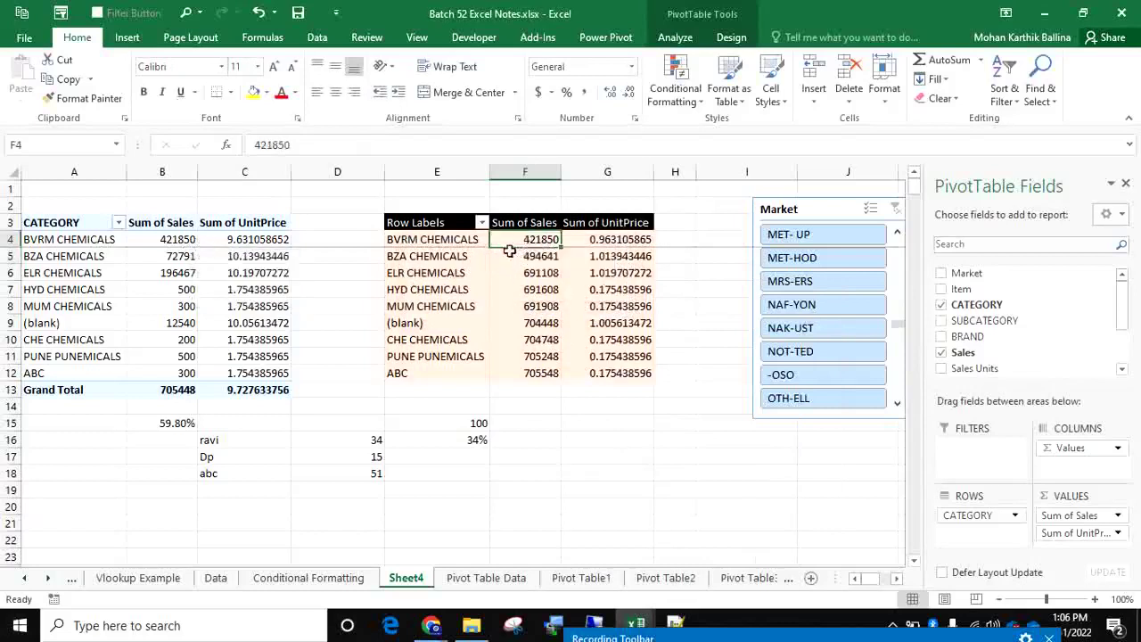
{"action": "left_click", "coordinate": [181, 259]}
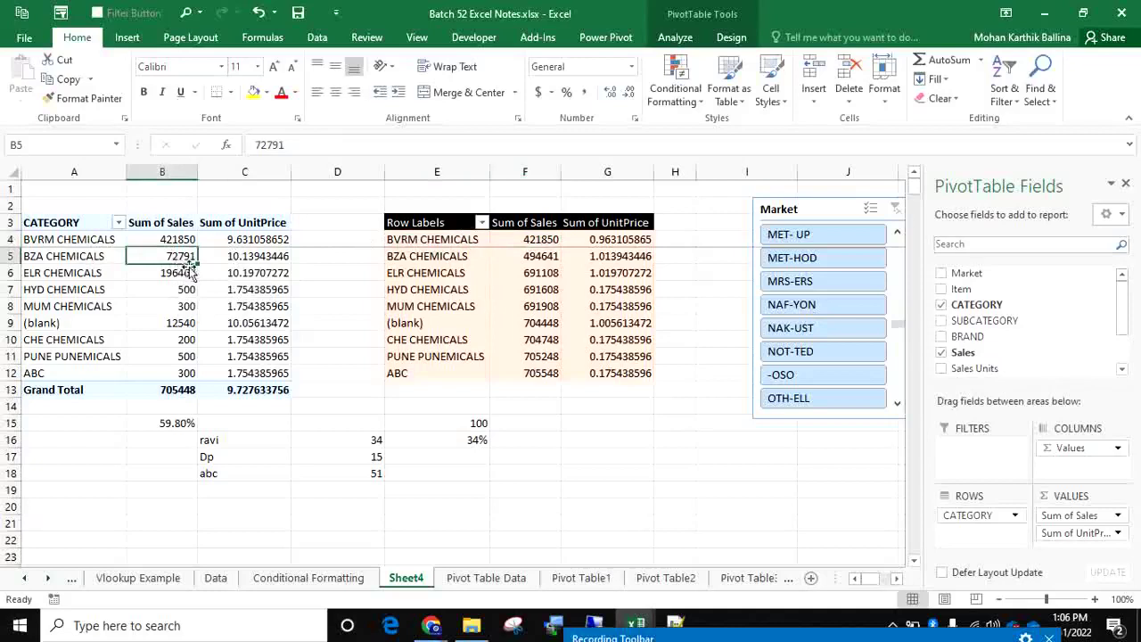
{"action": "left_click_drag", "start_coordinate": [187, 241], "coordinate": [190, 258]}
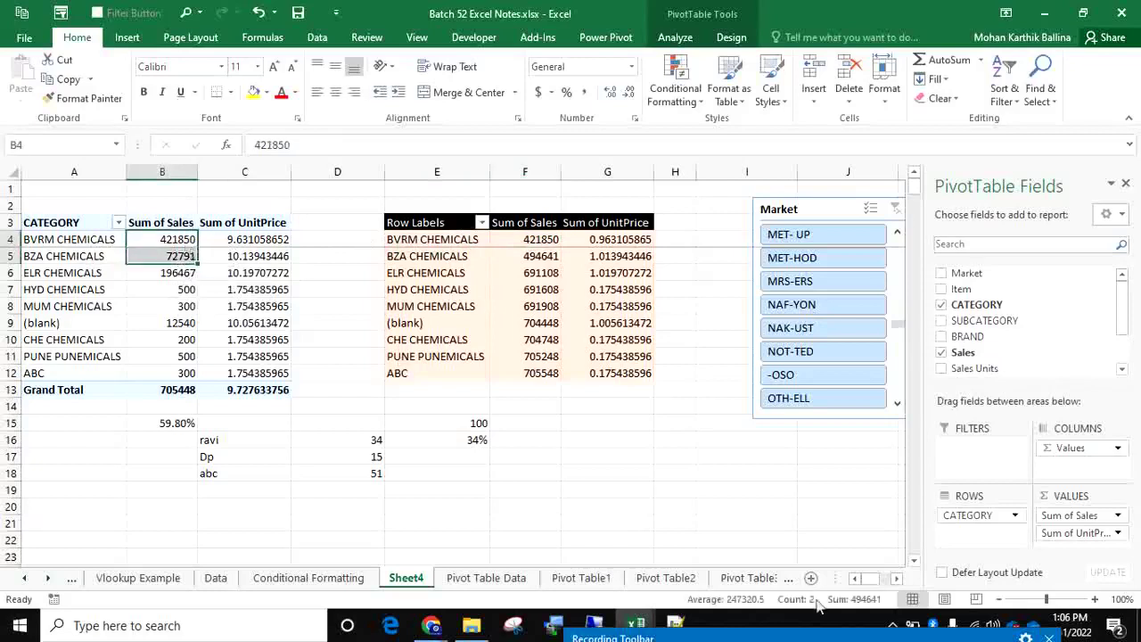
{"action": "left_click", "coordinate": [539, 257]}
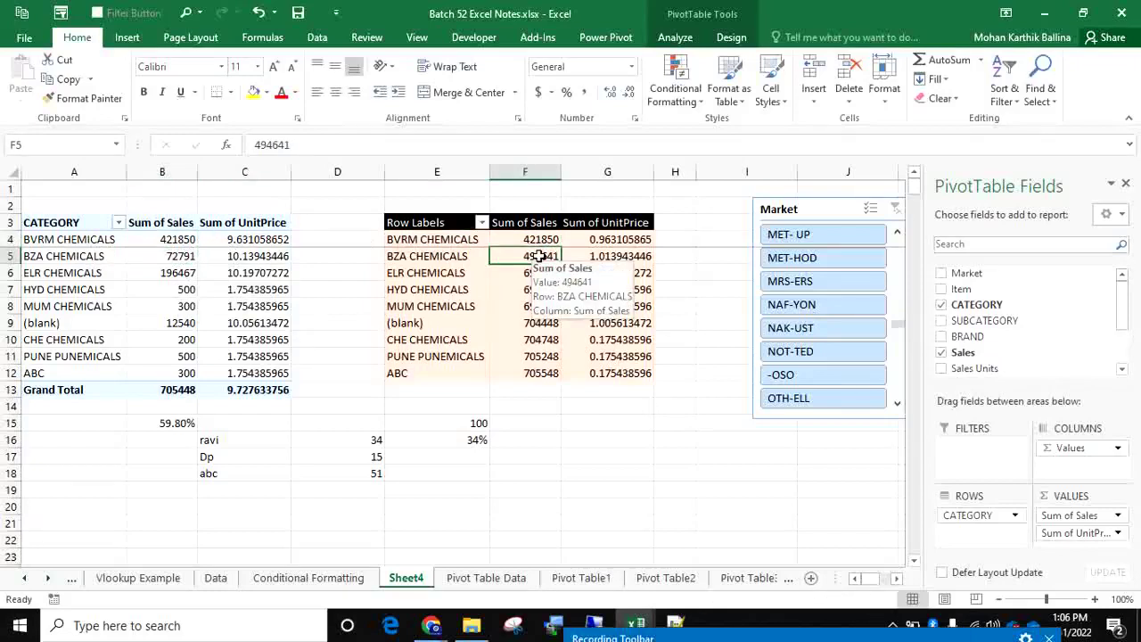
{"action": "left_click", "coordinate": [176, 277]}
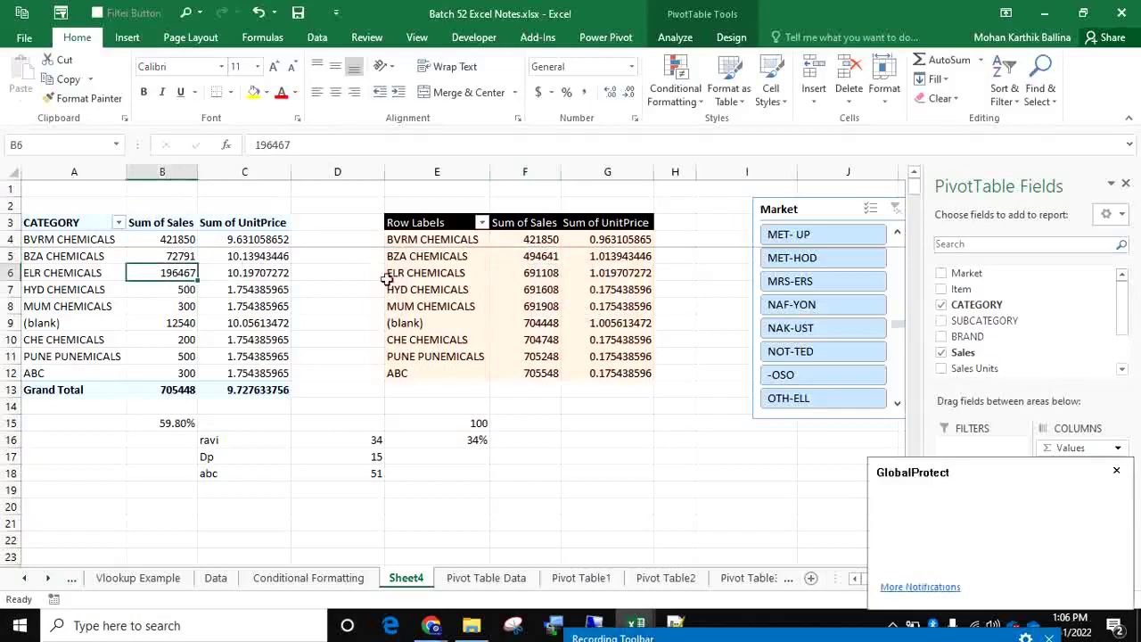
{"action": "left_click_drag", "start_coordinate": [174, 239], "coordinate": [179, 273]}
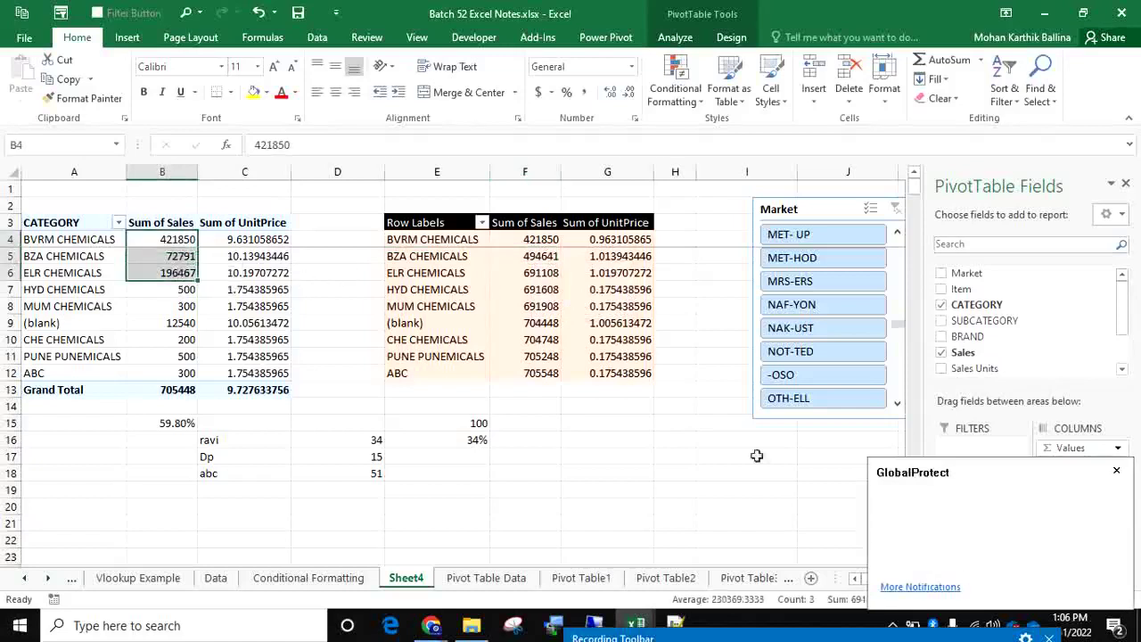
{"action": "left_click", "coordinate": [1117, 473]}
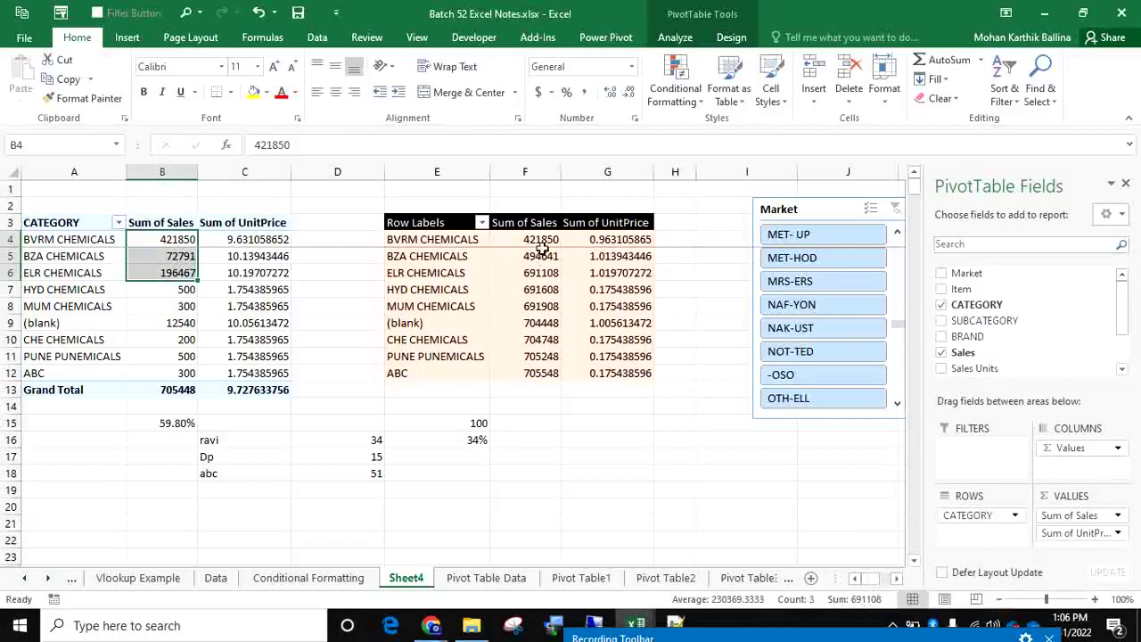
{"action": "mouse_move", "coordinate": [541, 250]}
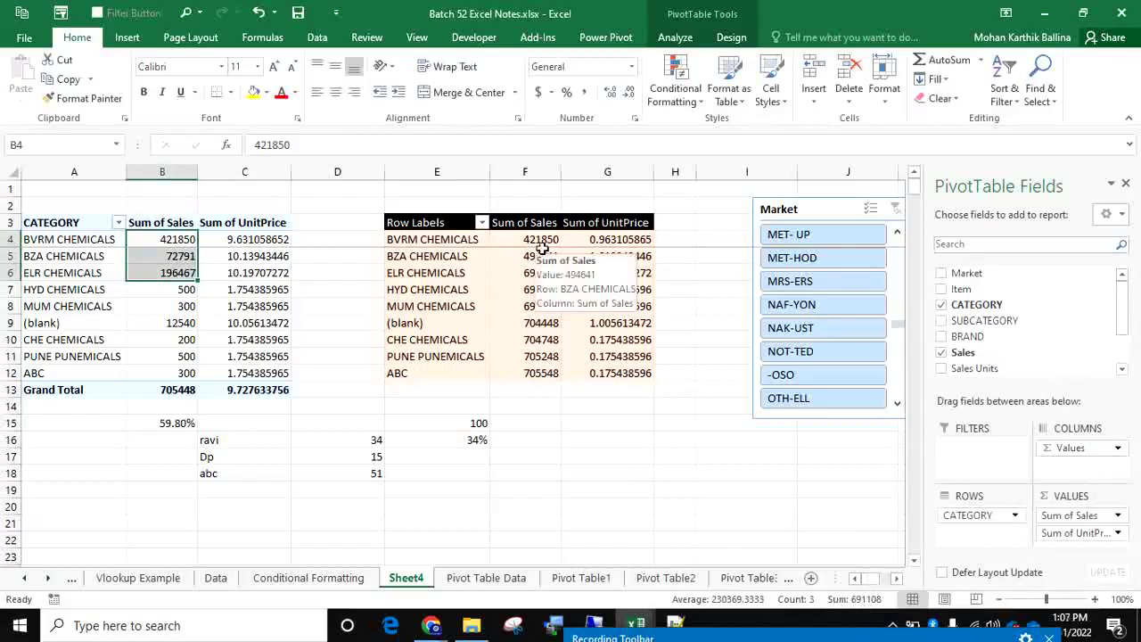
Summarize Sum of Sales in the second pivot table by Sum and show its values with No Calculation.
{"action": "right_click", "coordinate": [526, 258]}
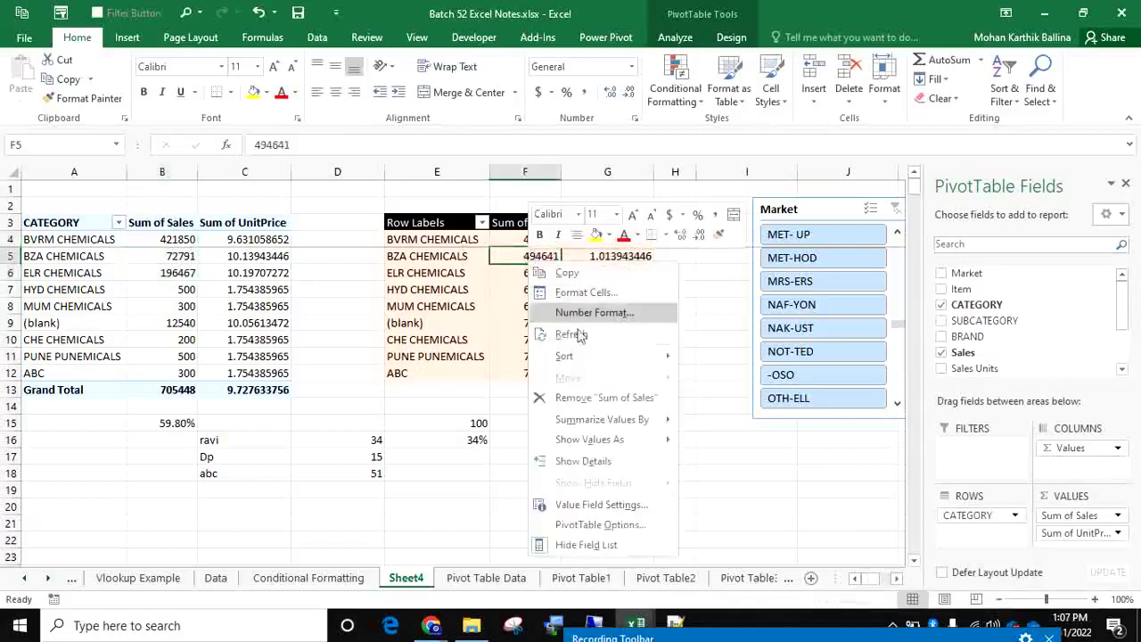
{"action": "mouse_move", "coordinate": [655, 442]}
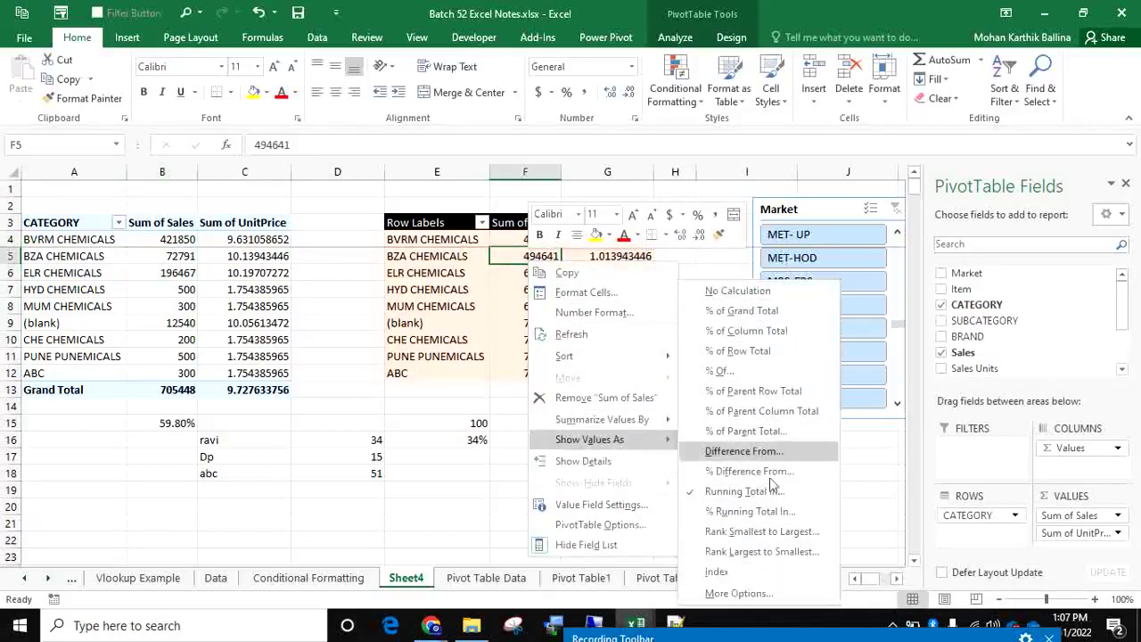
{"action": "mouse_move", "coordinate": [652, 419]}
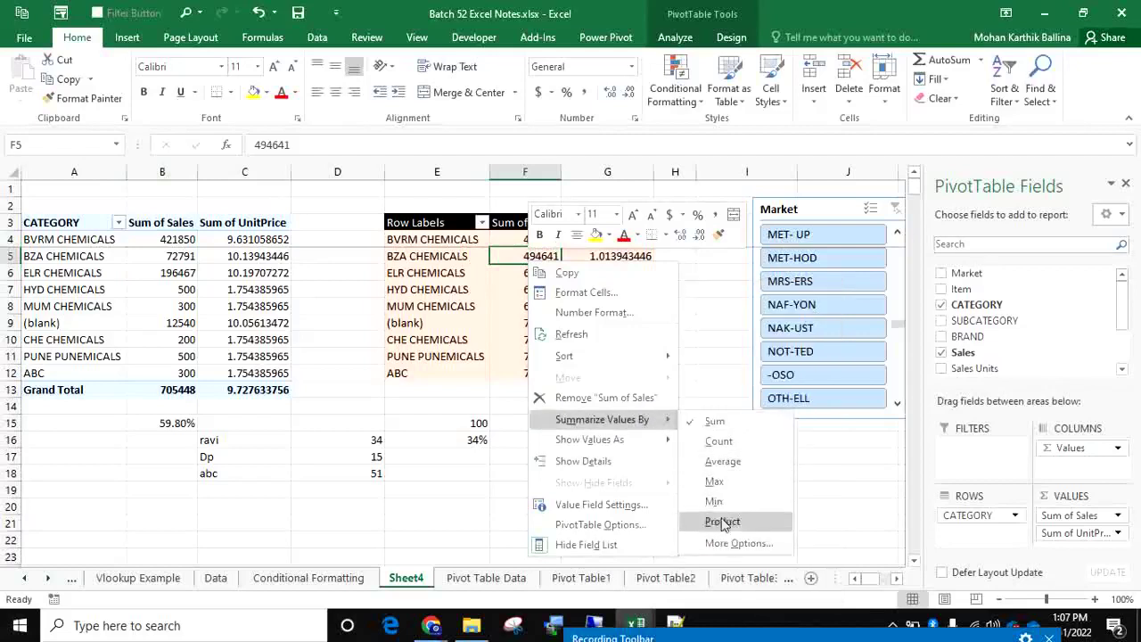
{"action": "left_click", "coordinate": [702, 424]}
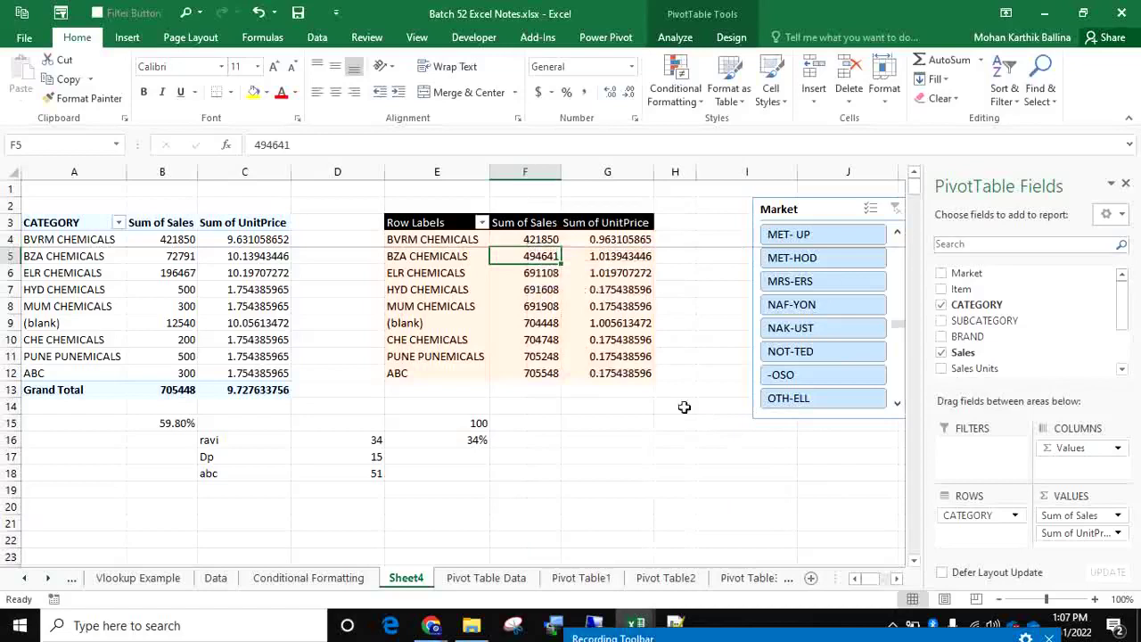
{"action": "right_click", "coordinate": [519, 253]}
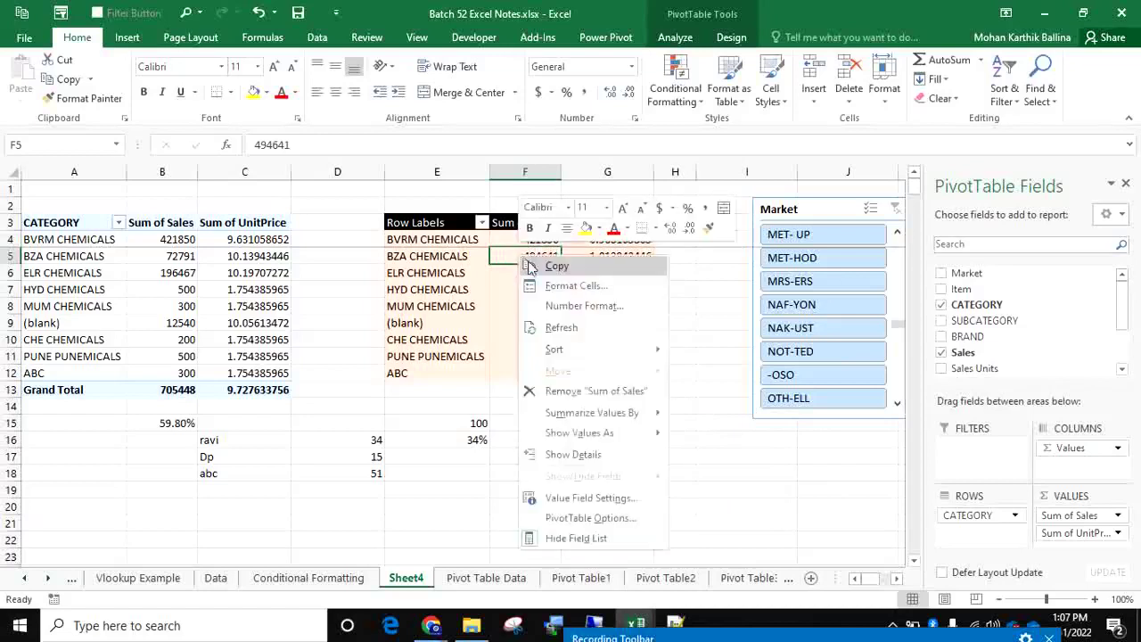
{"action": "mouse_move", "coordinate": [645, 433]}
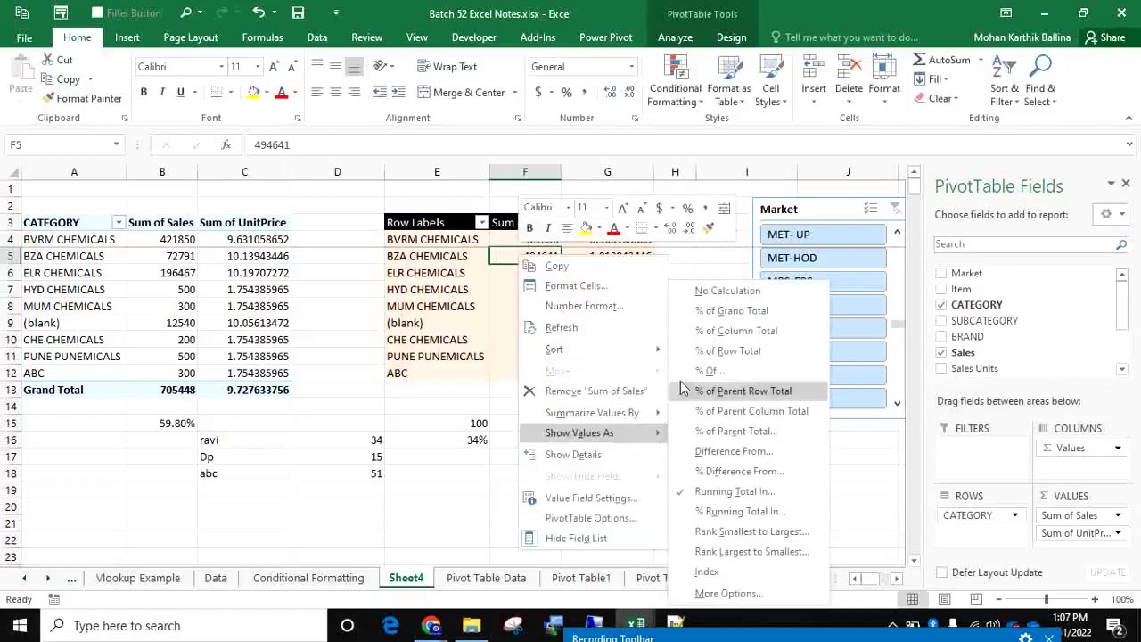
{"action": "left_click", "coordinate": [692, 291]}
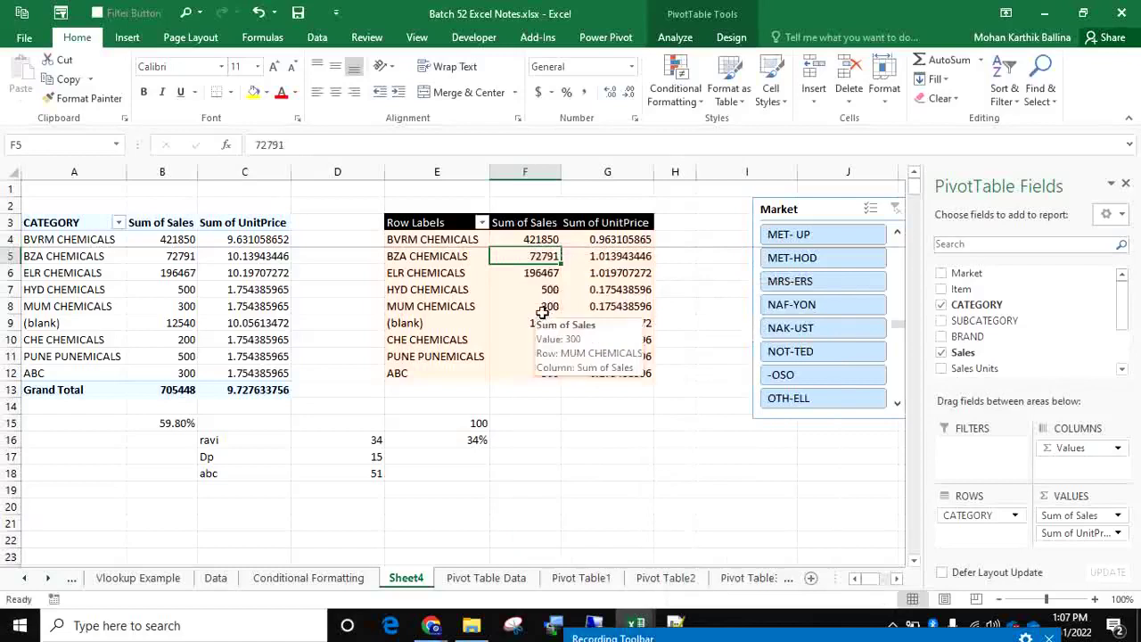